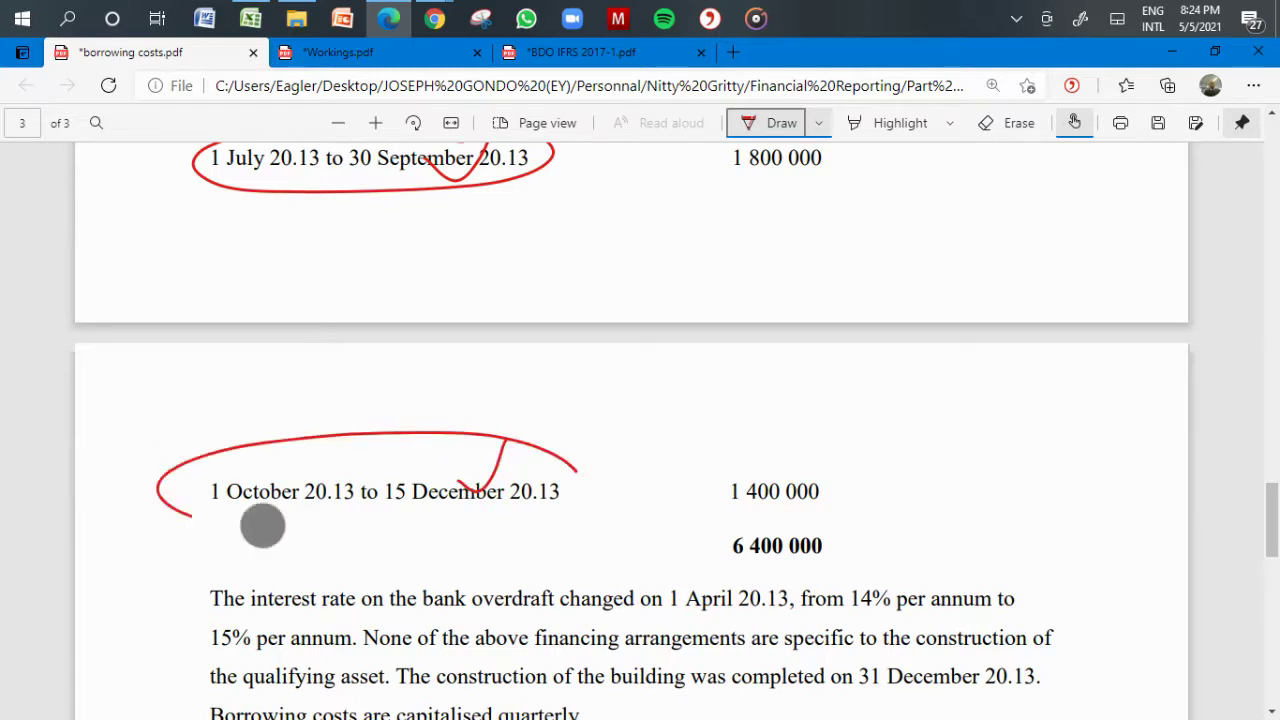
Step: Erase the red ink circles and ticks around the contract cost periods across pages 2 and 3 of borrowing costs.pdf
scroll(632, 400, "up", 5)
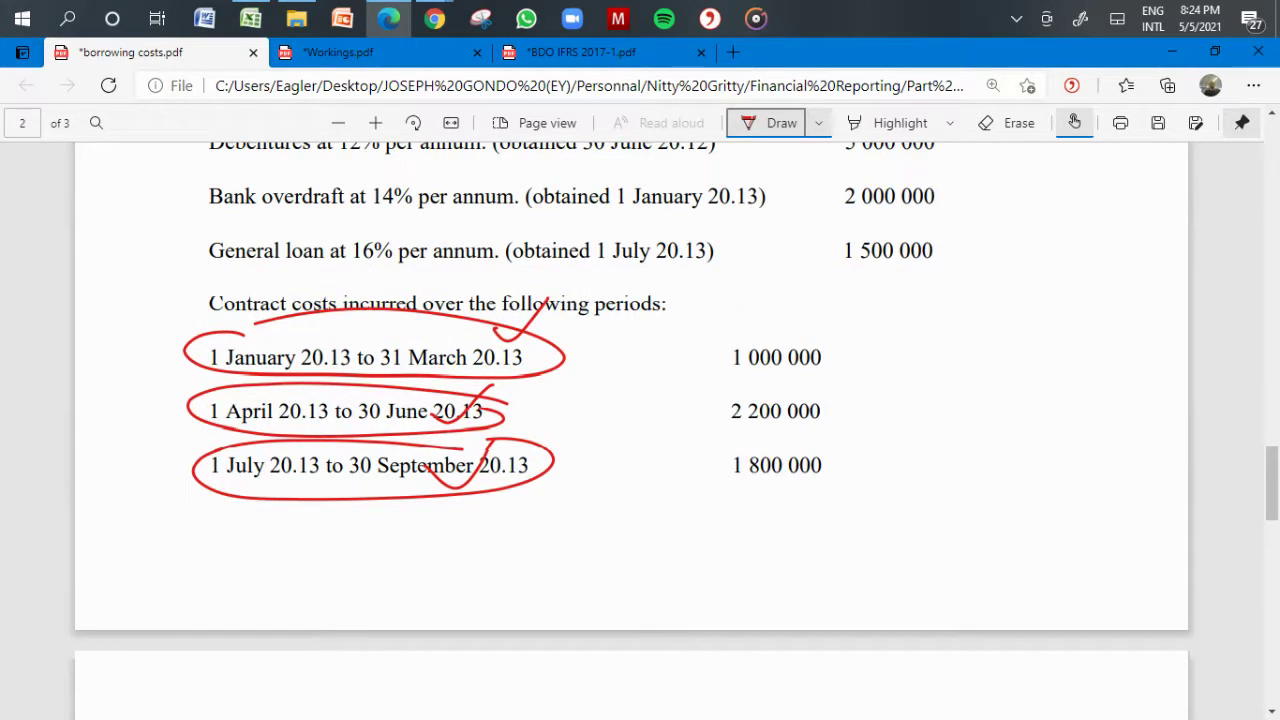
left_click(1003, 122)
mouse_move(420, 360)
left_mouse_down()
mouse_move(383, 497)
mouse_move(436, 526)
mouse_move(582, 422)
mouse_move(537, 363)
left_mouse_up()
scroll(632, 400, "down", 5)
scroll(537, 363, "up", 4)
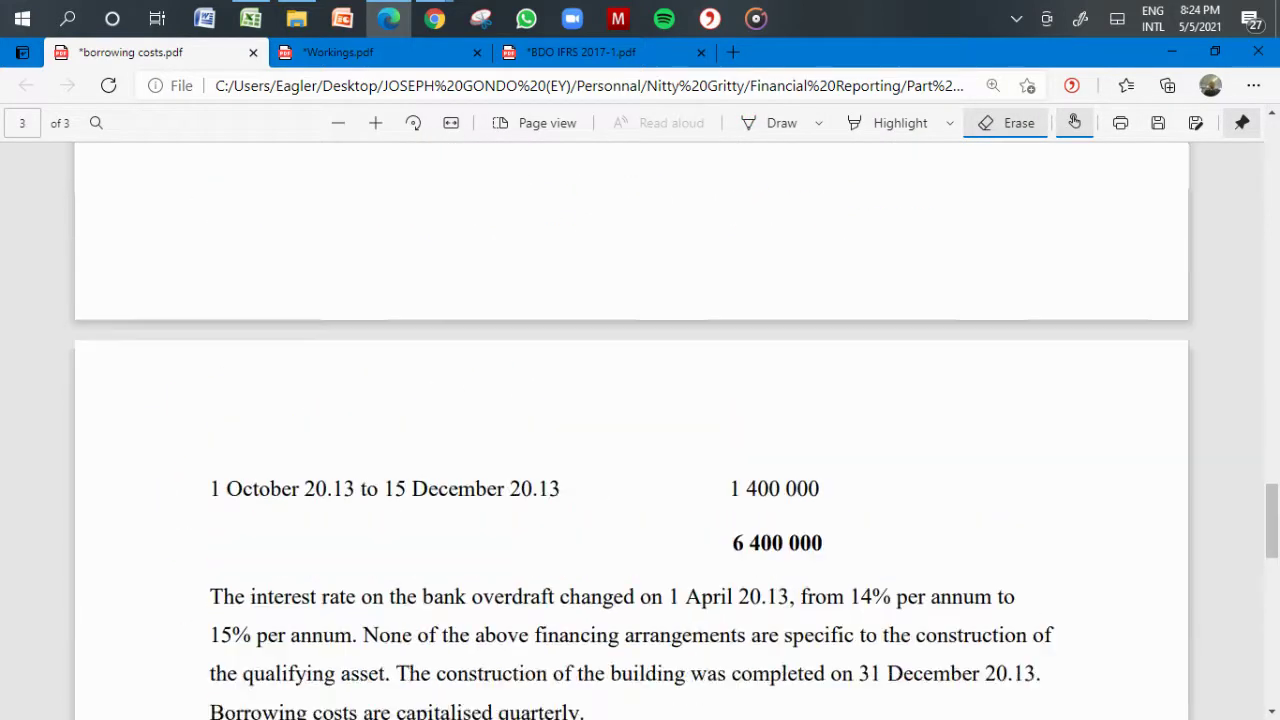
scroll(632, 430, "up", 3)
scroll(632, 430, "down", 1)
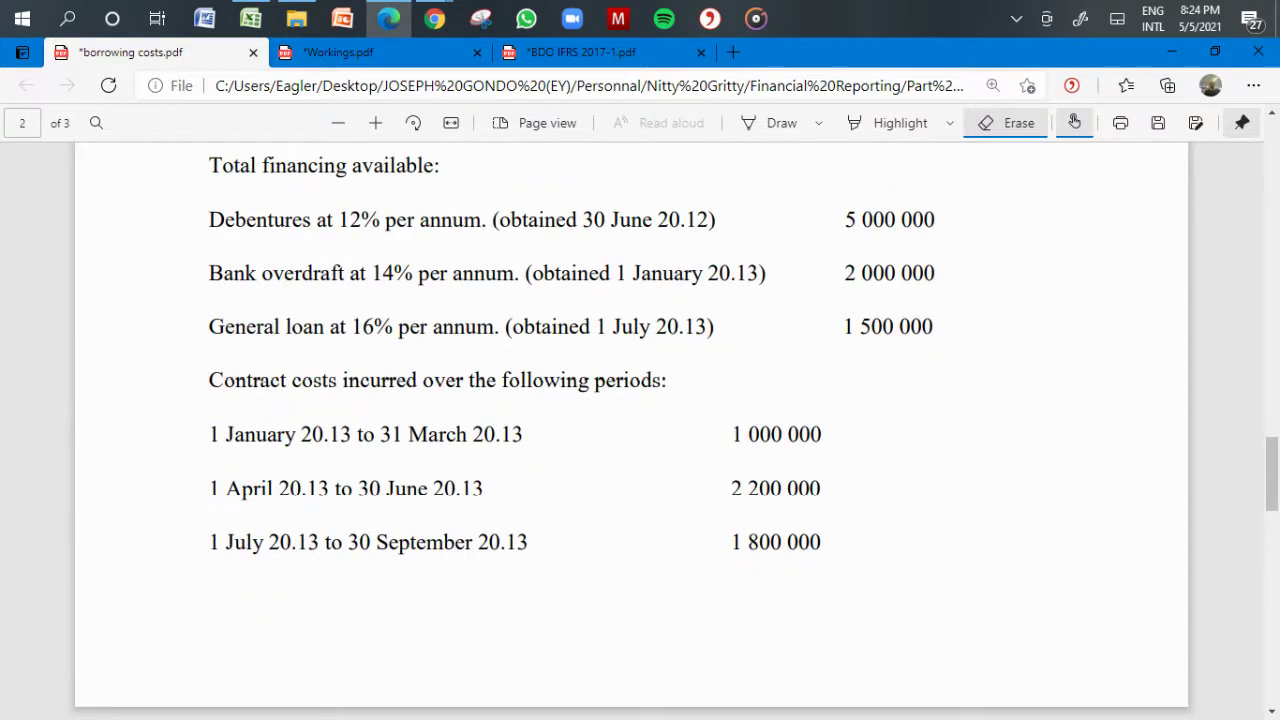
Step: Circle the 1 January 20.13 to 31 March 20.13 period in red, and switch to Sheet2 of Calculations.xlsx in Excel
left_click(762, 122)
mouse_move(535, 410)
left_mouse_down()
mouse_move(263, 397)
mouse_move(314, 457)
mouse_move(523, 406)
left_mouse_up()
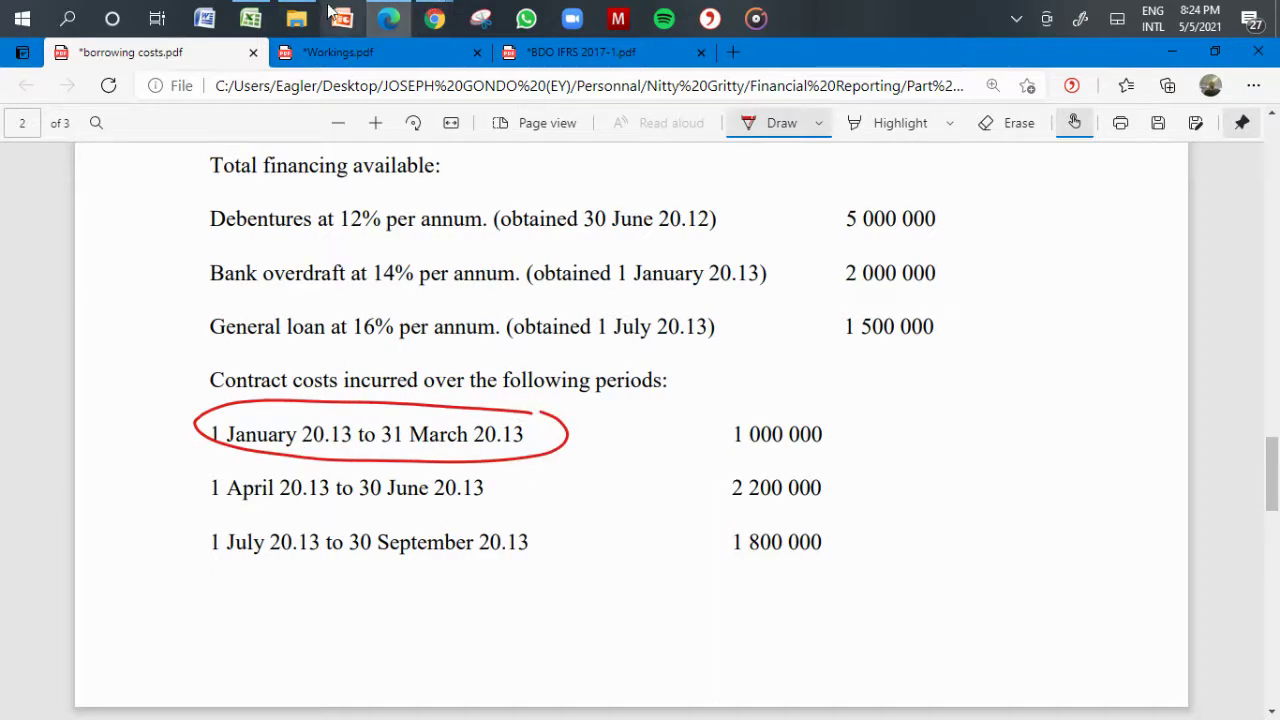
left_click(250, 18)
left_click(163, 688)
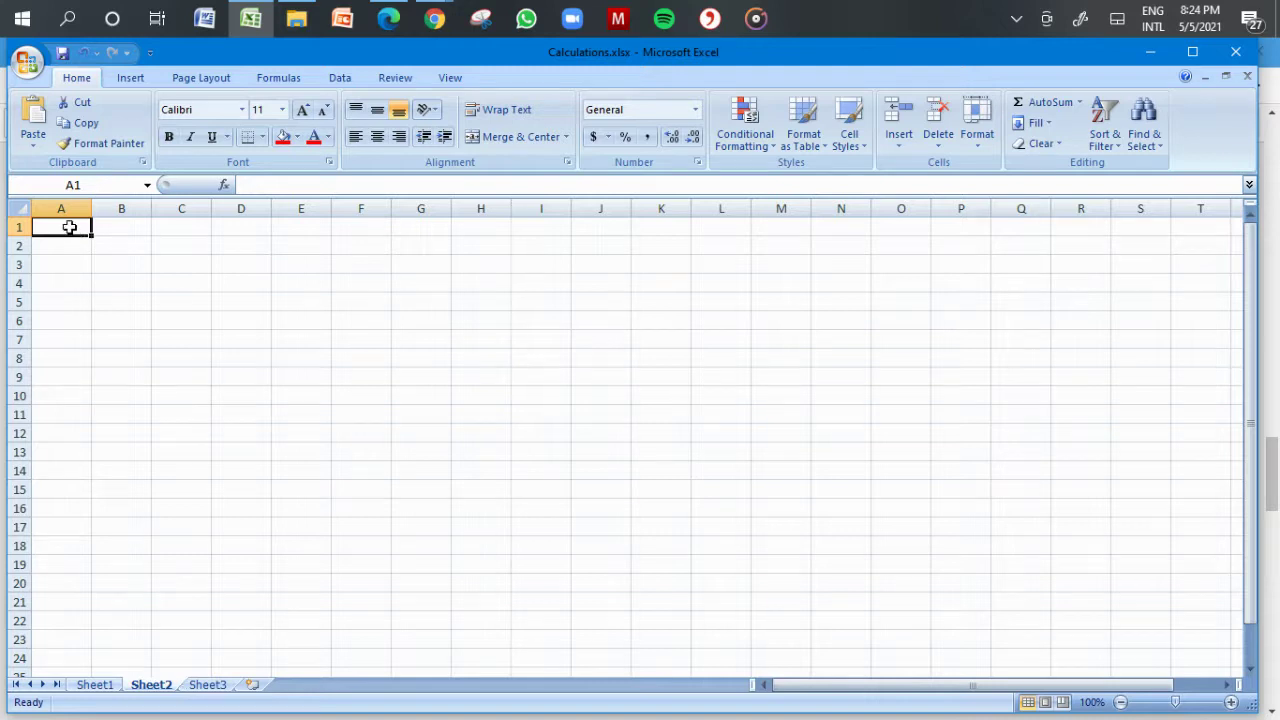
Step: Return to borrowing costs.pdf in Edge and draw red ticks beside the debentures and bank overdraft lines
left_click(390, 14)
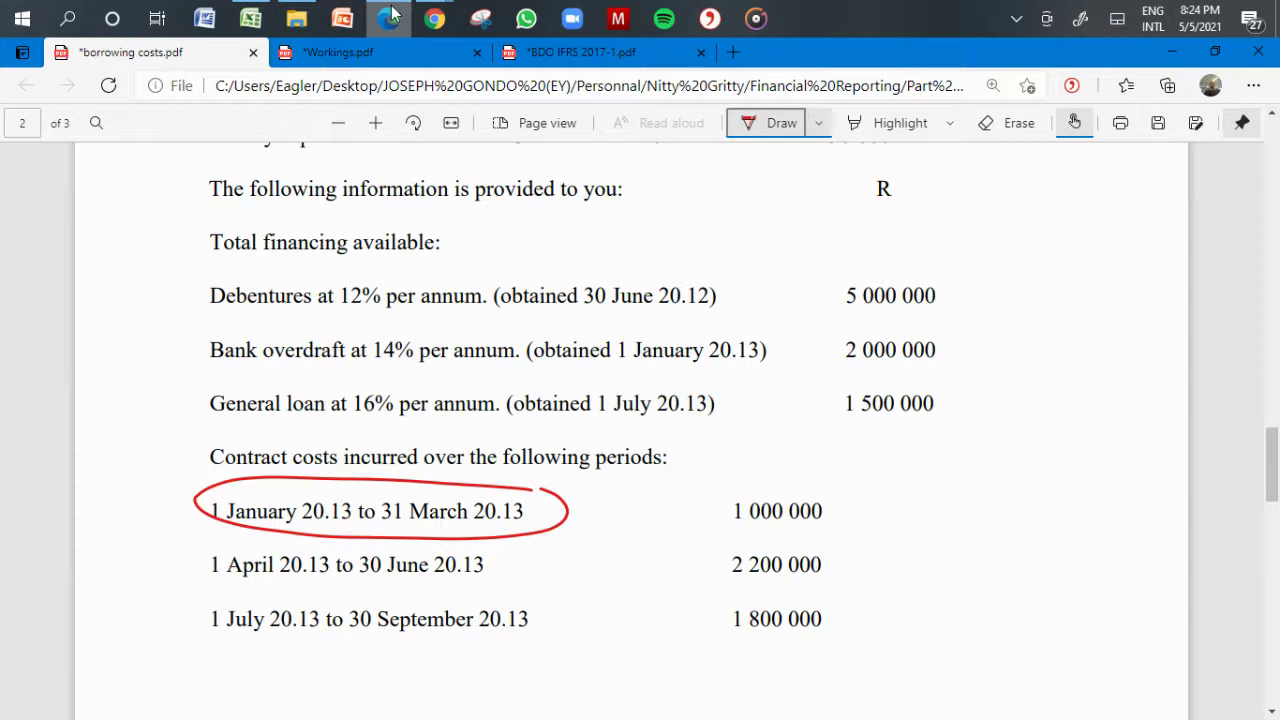
left_click_drag(720, 266, 773, 235)
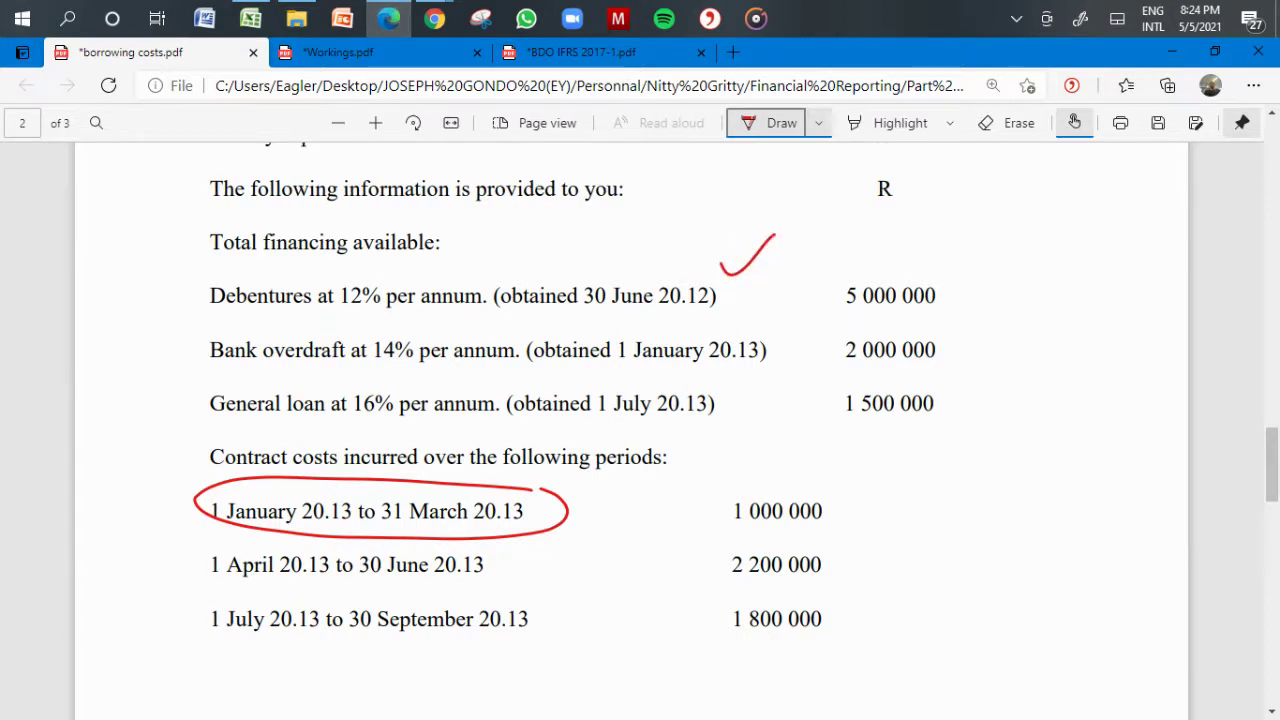
left_click_drag(781, 337, 823, 315)
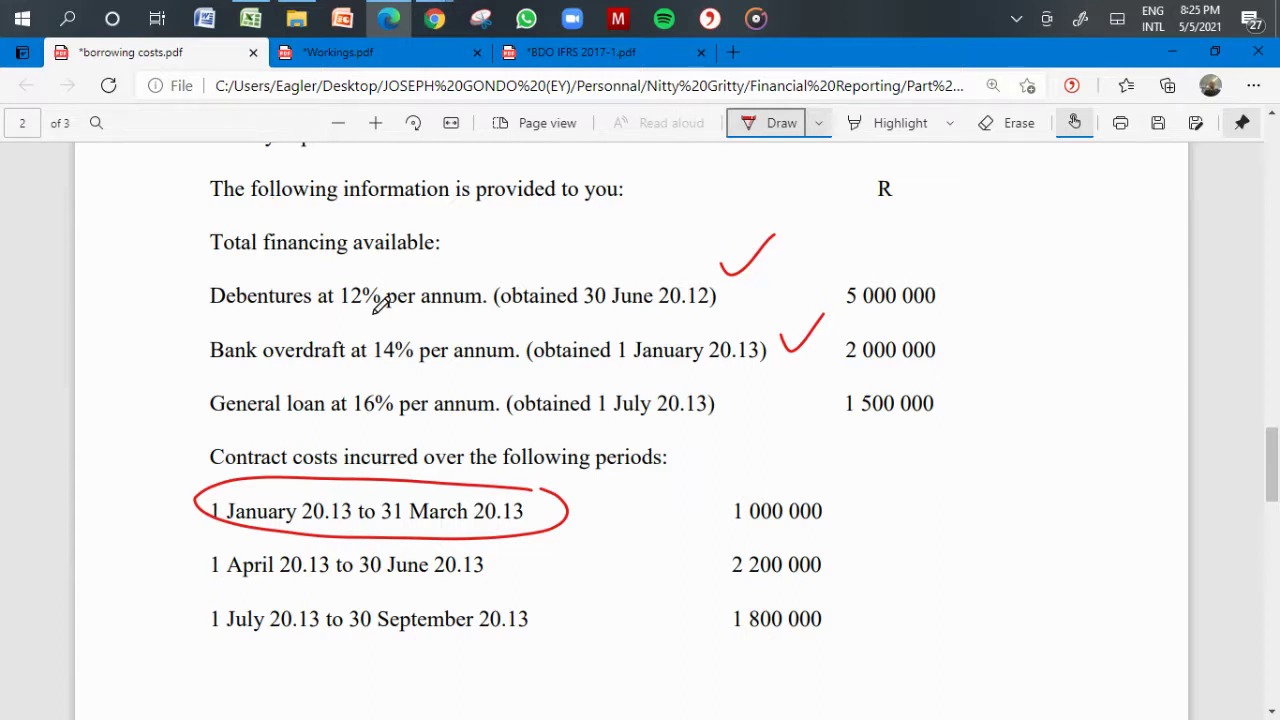
Step: Switch to the Excel workbook and enter Q1 in cell A1 of Sheet2
left_click(250, 19)
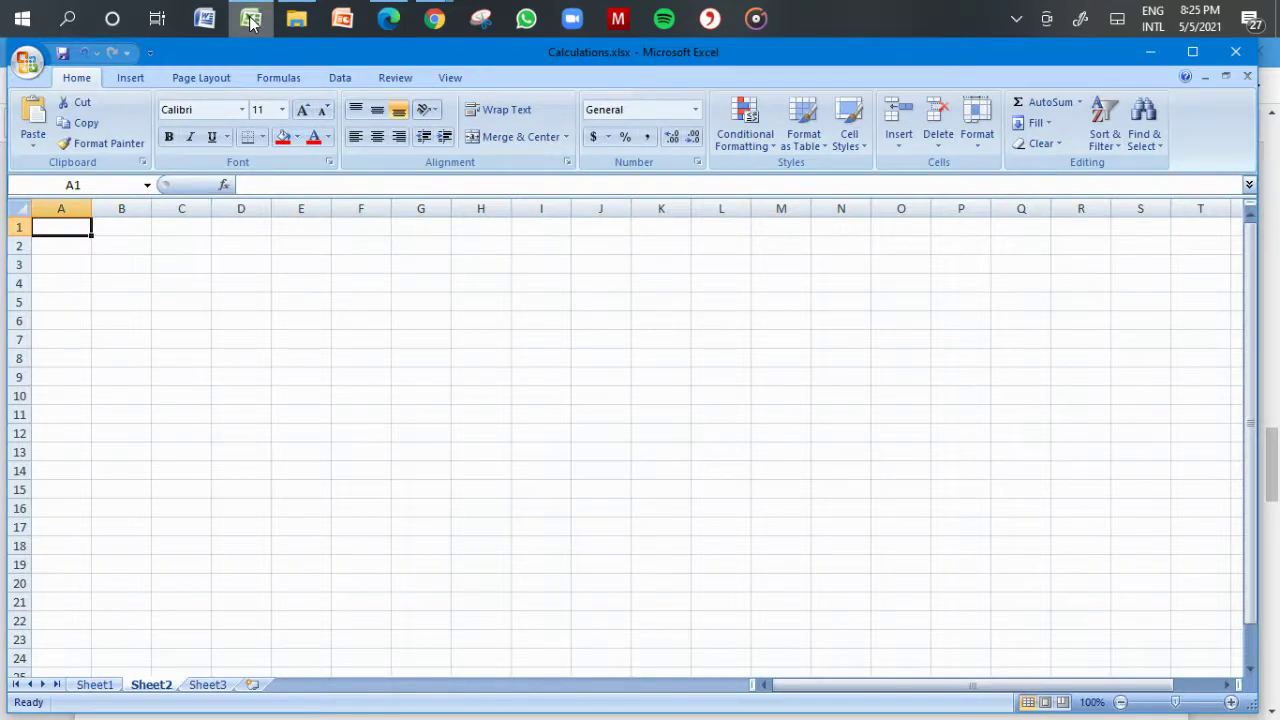
type("Q1")
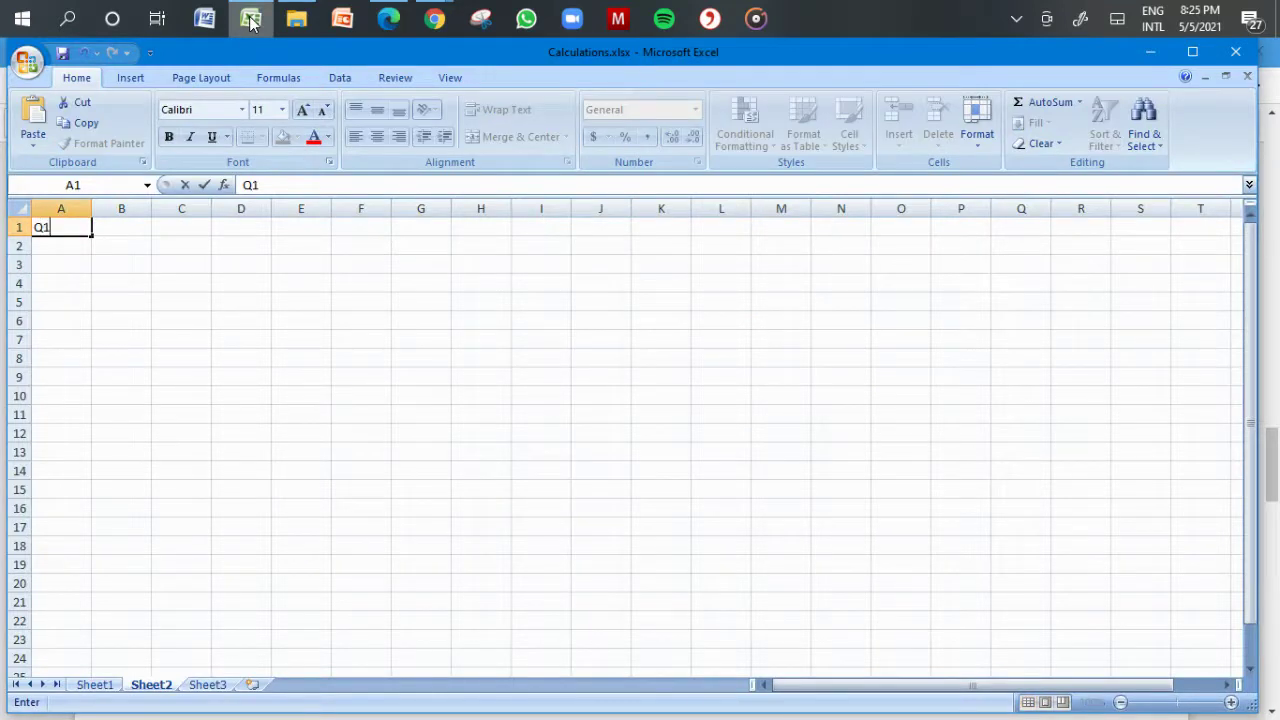
key("Return")
Step: Enter the heading Interest Expense in cell B1
key("Up")
key("Right")
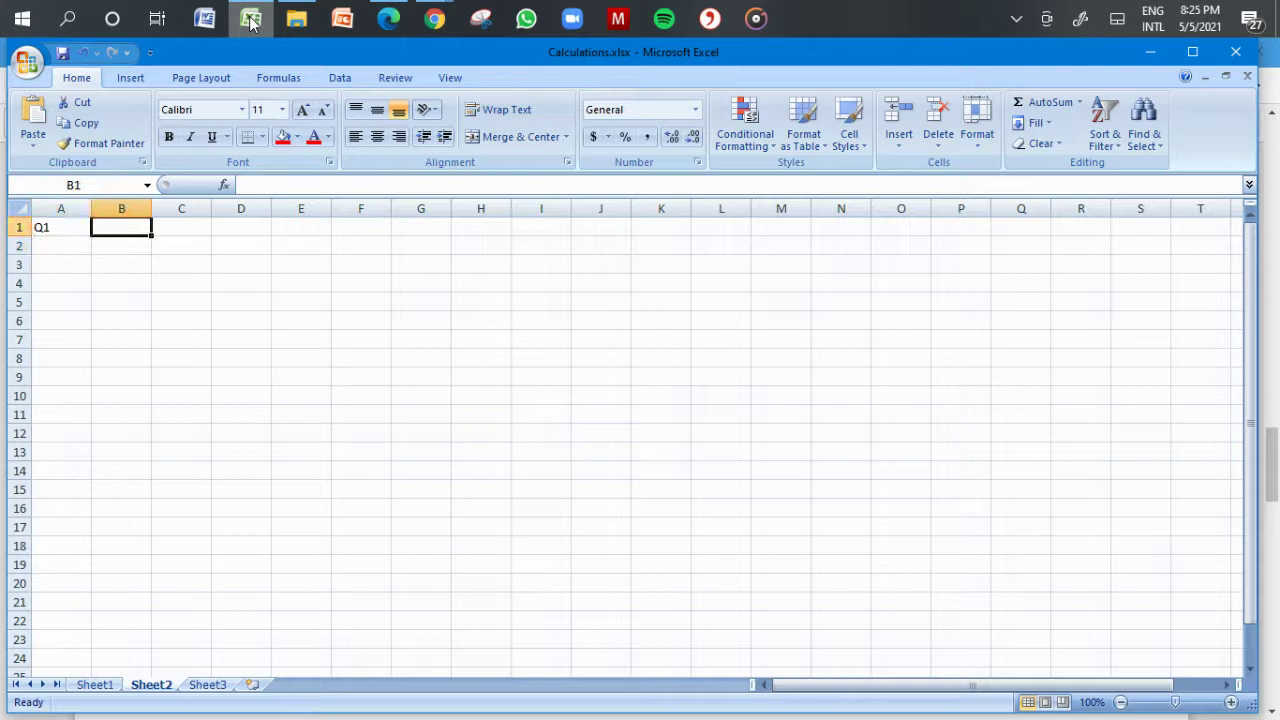
type("Inte")
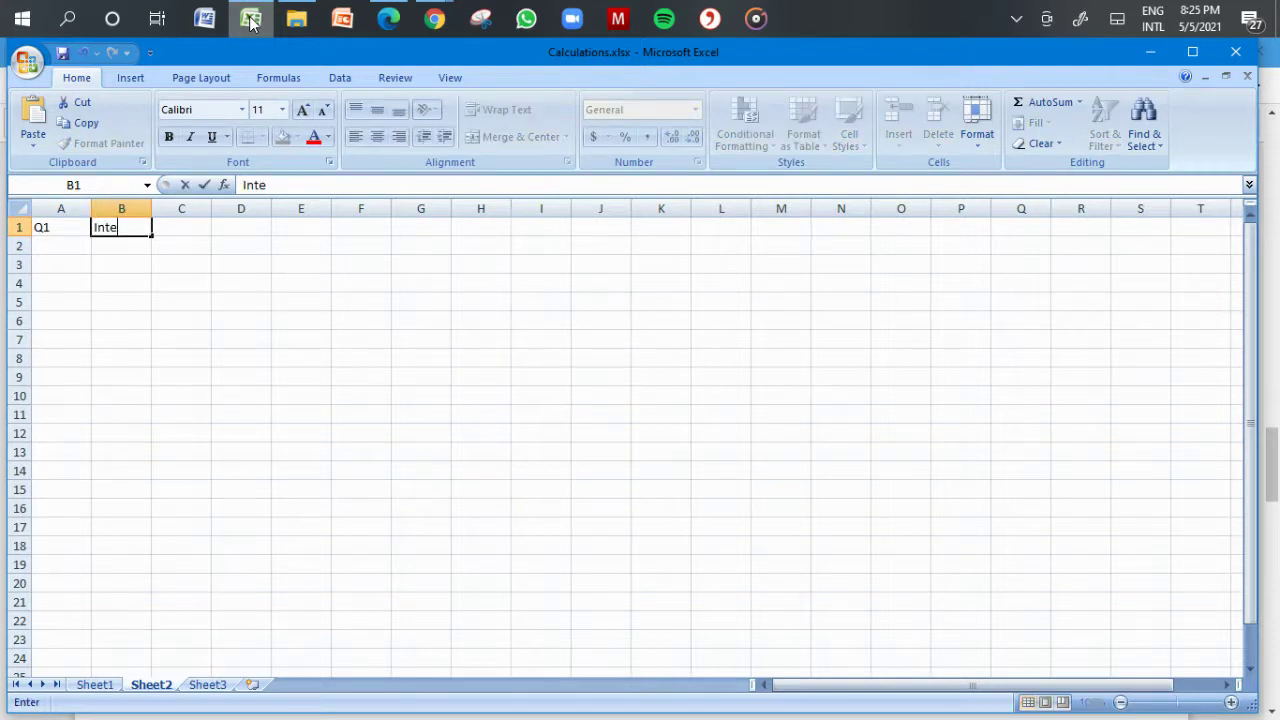
type("rest Expense")
key("Right")
key("Right")
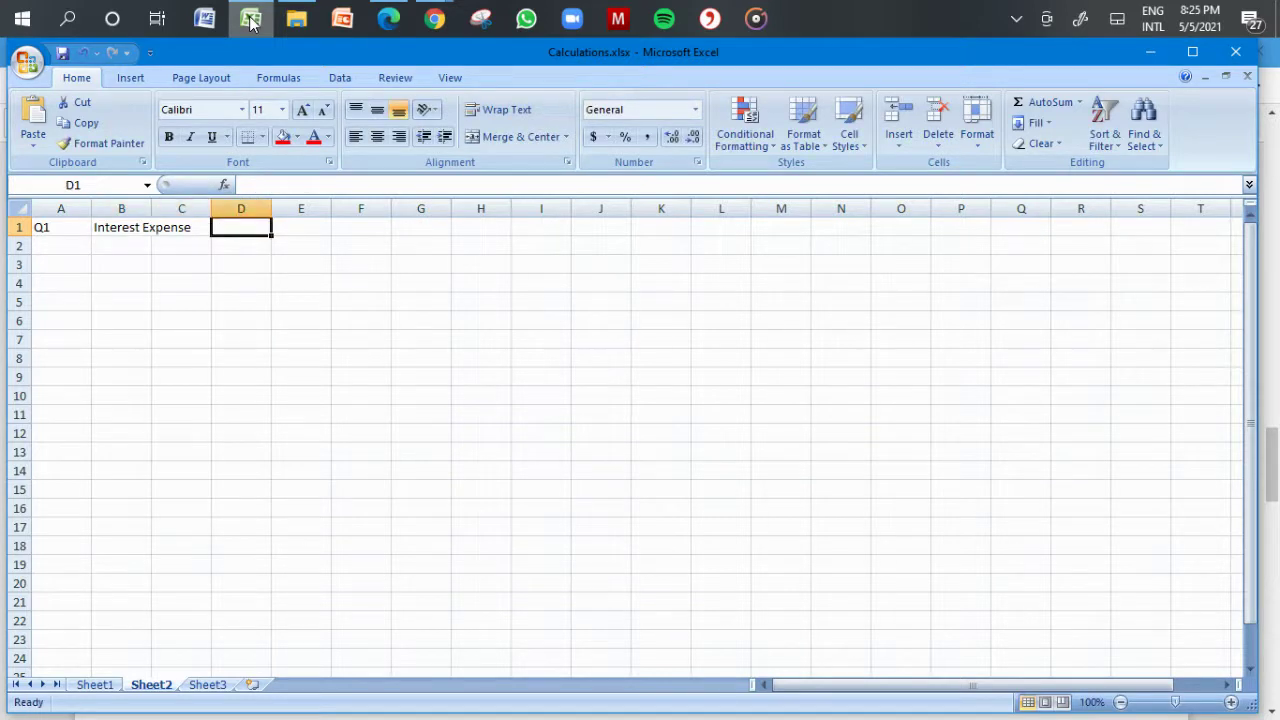
key("Right")
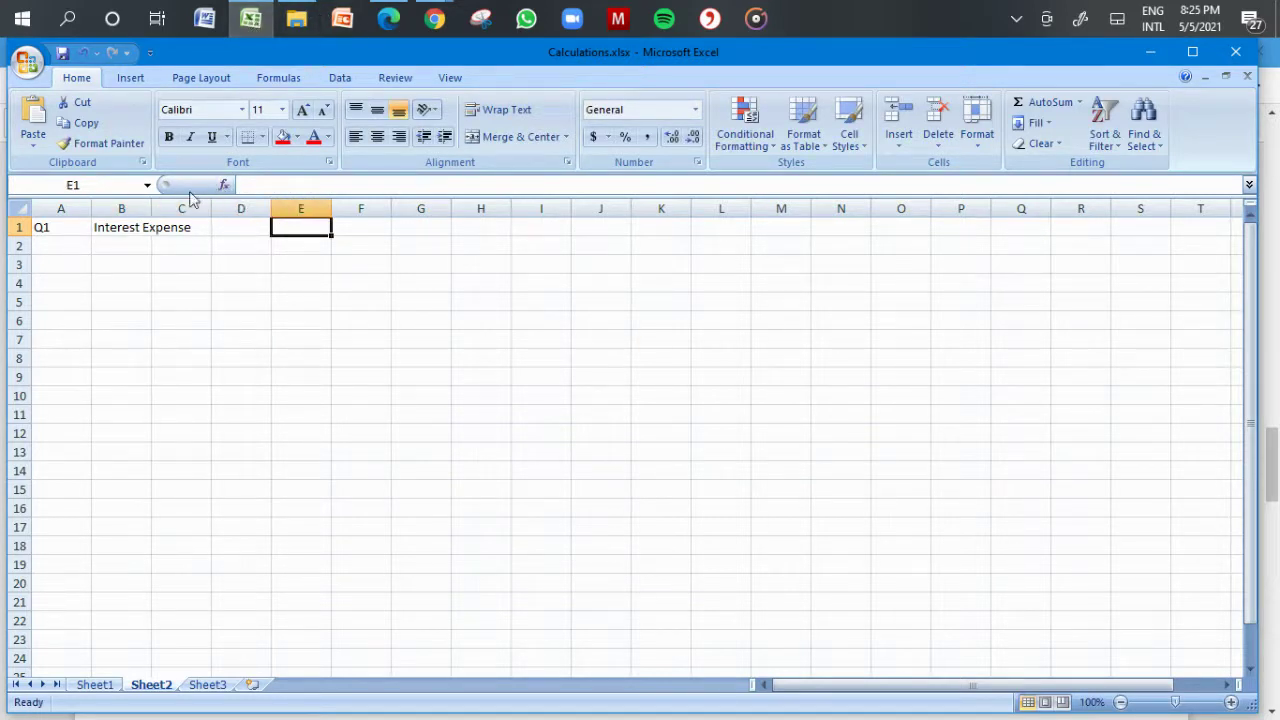
Step: Widen column B to about twice its width and enter Outstanding Loans as the heading in cell B1
left_click_drag(151, 209, 213, 215)
left_click(145, 224)
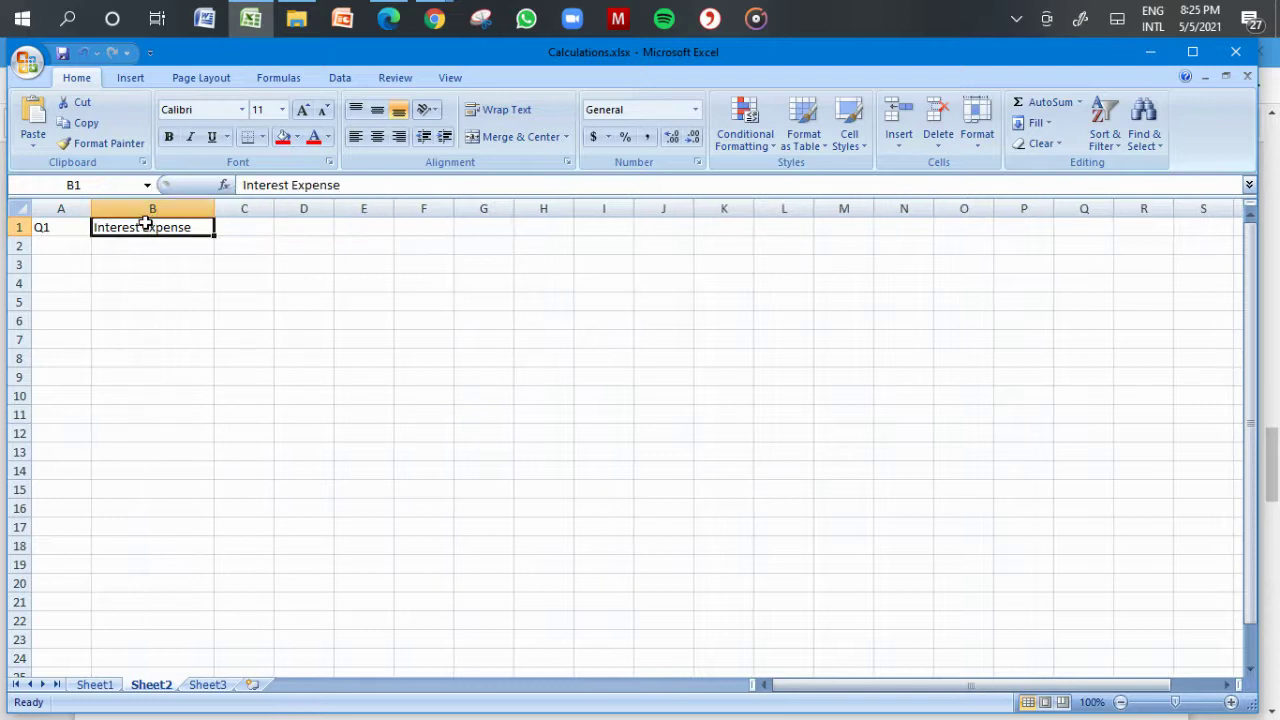
type("Outstanding Lao")
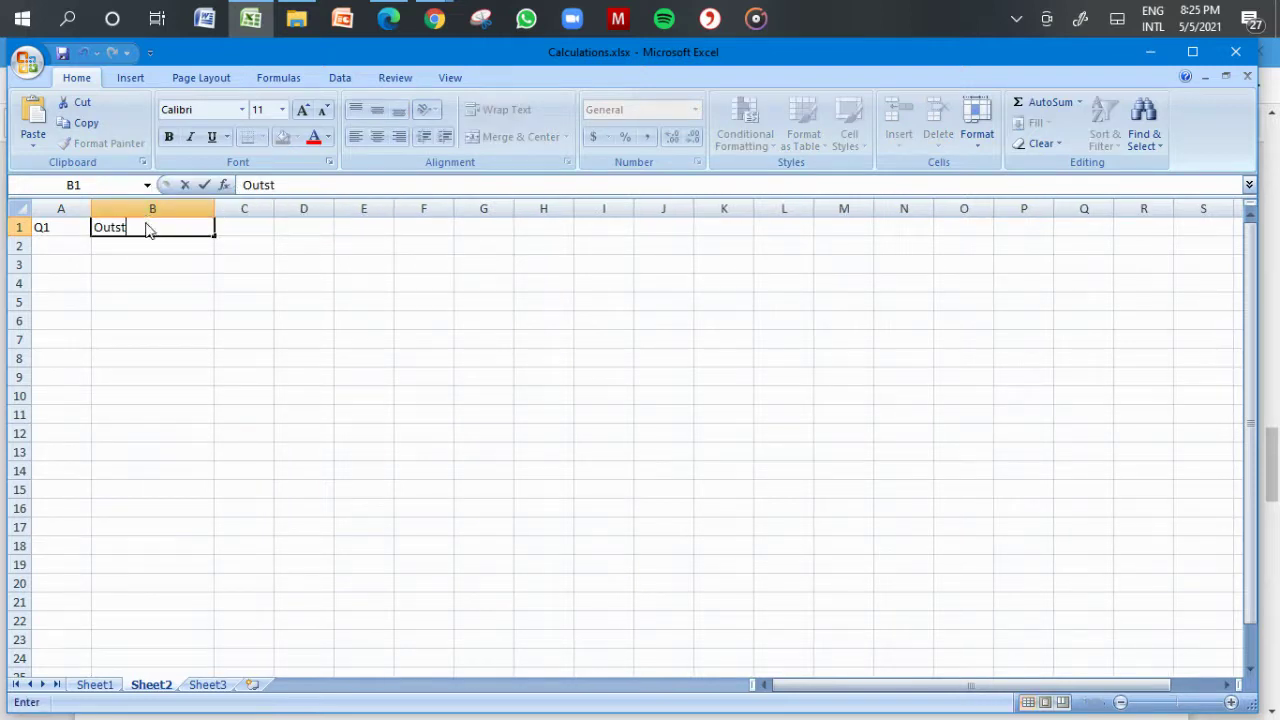
key("BackSpace")
key("BackSpace")
type("oans")
key("Tab")
key("Down")
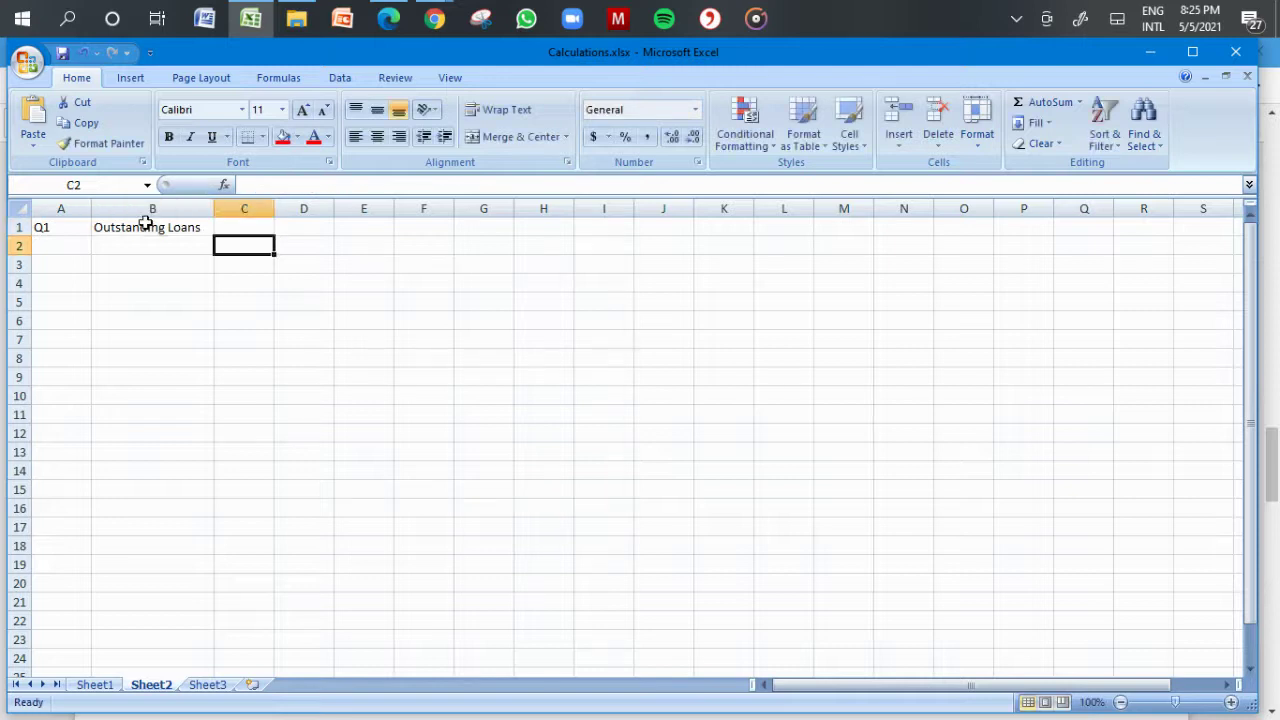
Step: Make the Outstanding Loans heading in cell B1 bold and underlined
key("Left")
key("Up")
key("ctrl+b")
key("Down")
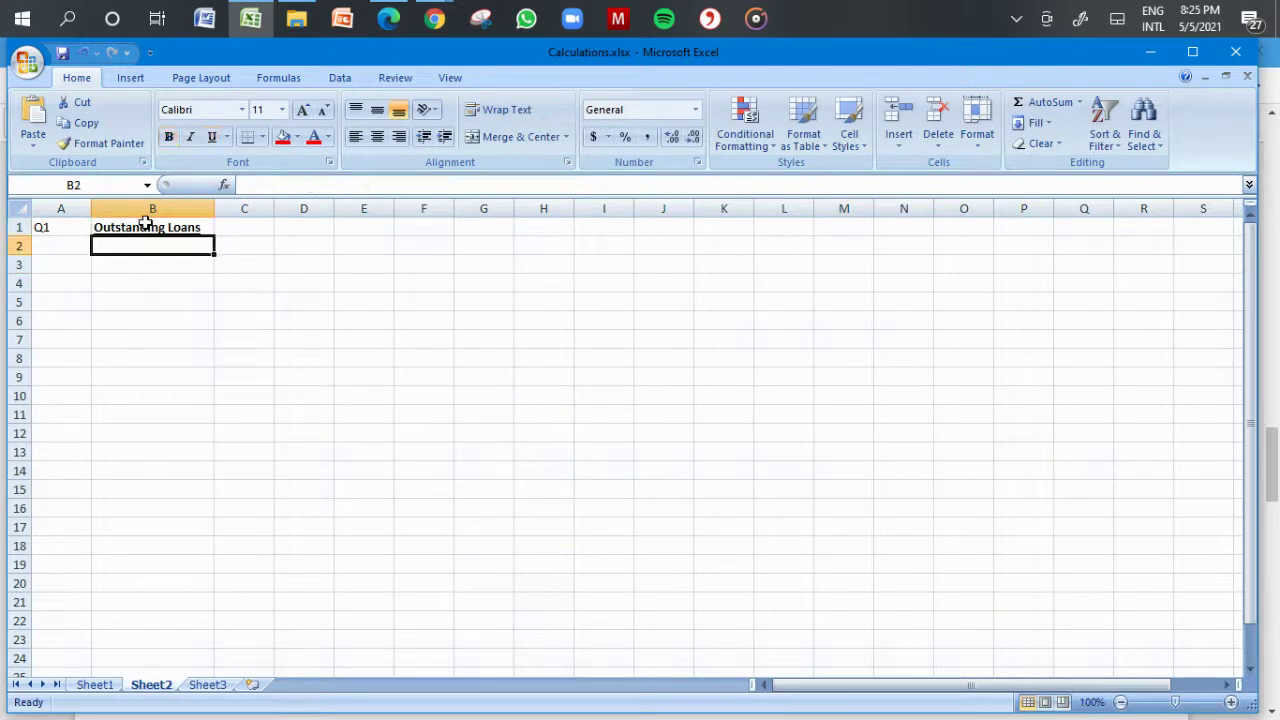
left_click(386, 25)
left_click(387, 31)
type("Debe")
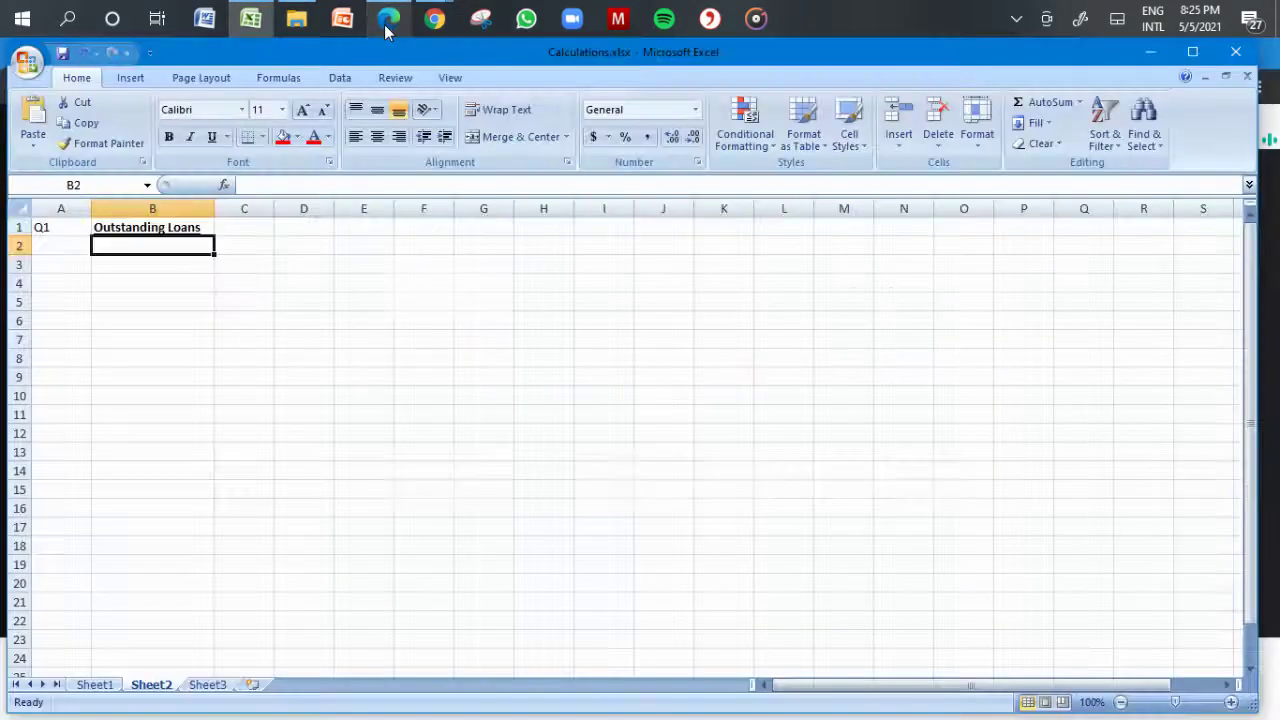
type("nture @12%")
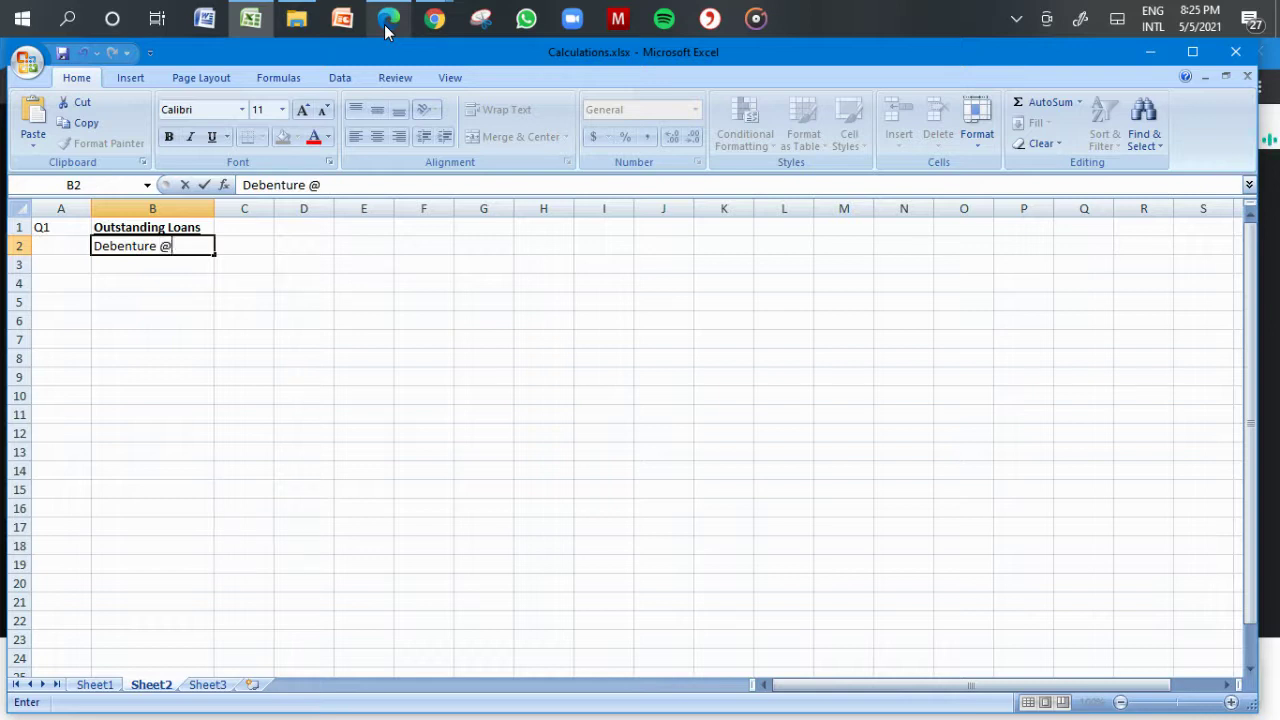
key("Tab")
key("Tab")
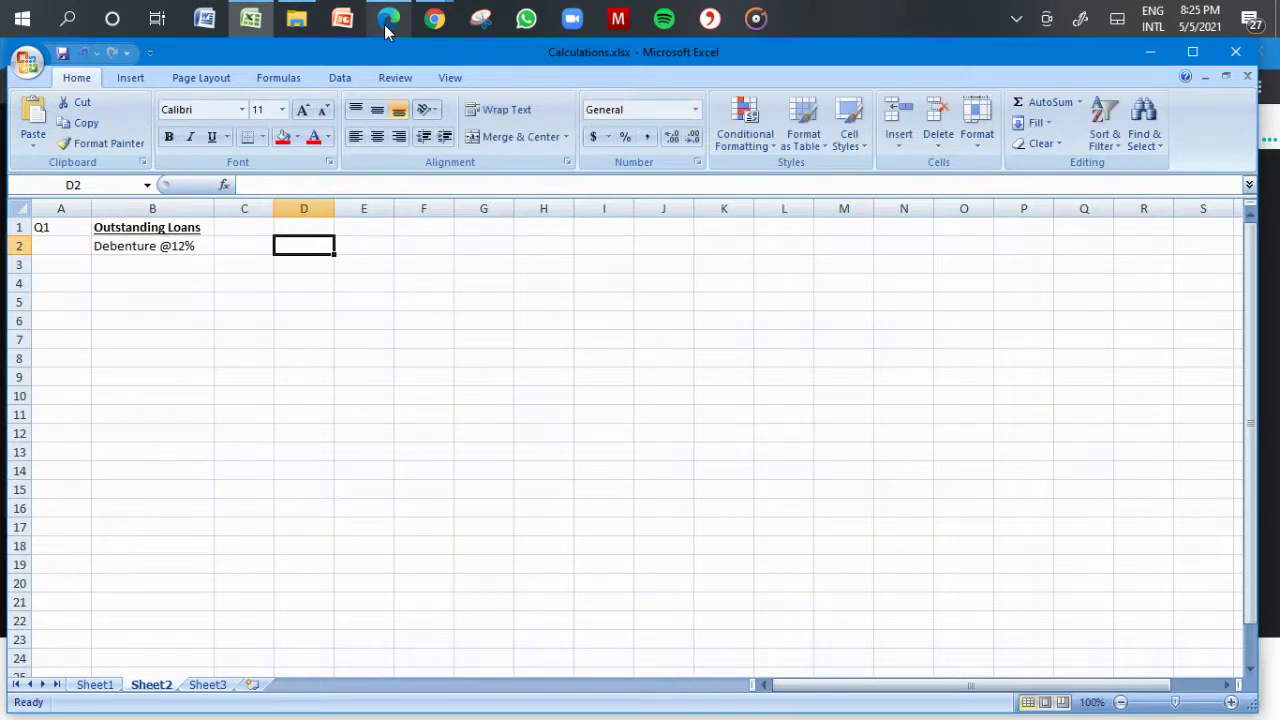
Step: Check the debenture amount in the PDF, enter 5000000 in cell D2 and apply the comma number style
left_click(388, 20)
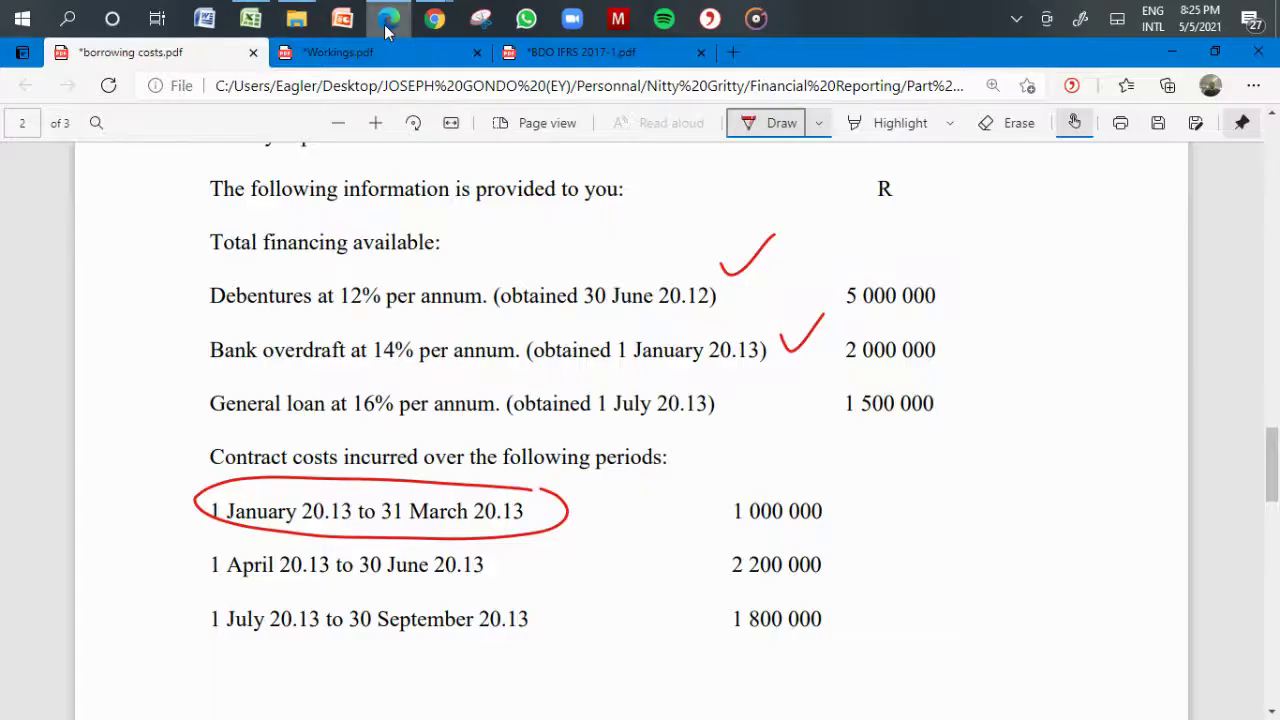
left_click(387, 20)
type("5000000")
key("ctrl+Return")
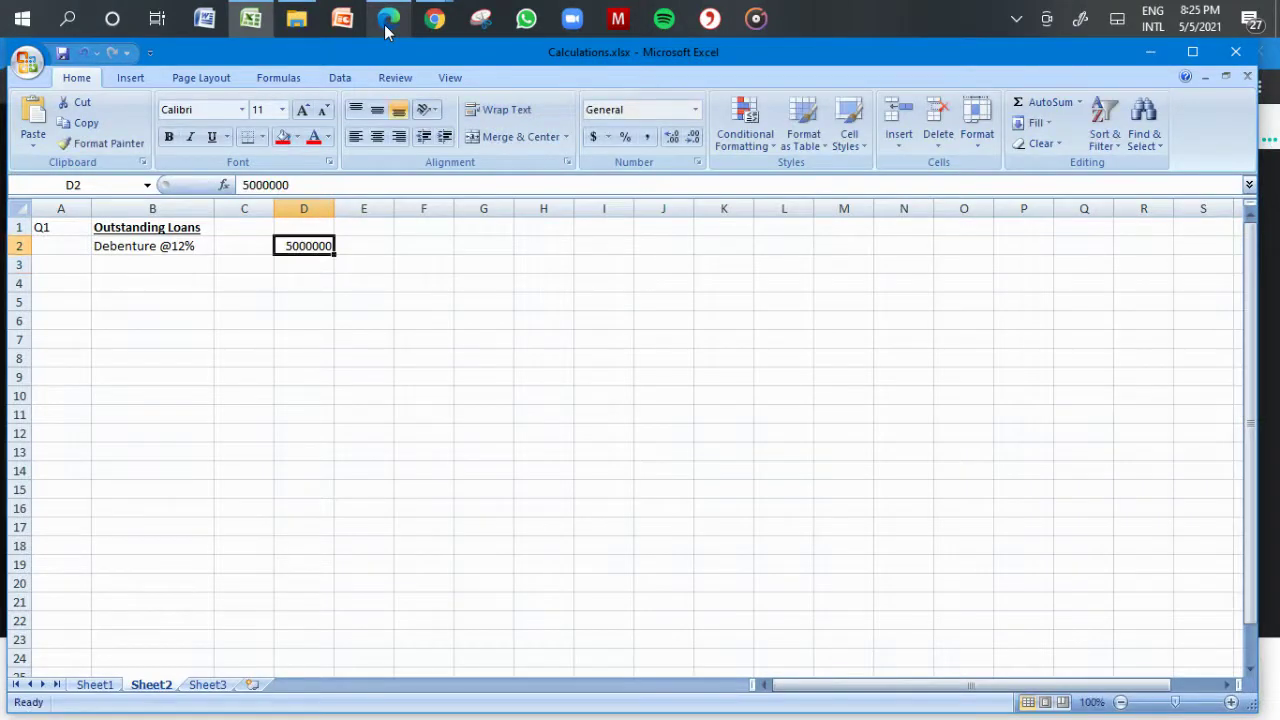
left_click(650, 137)
key("Down")
key("Left")
key("Left")
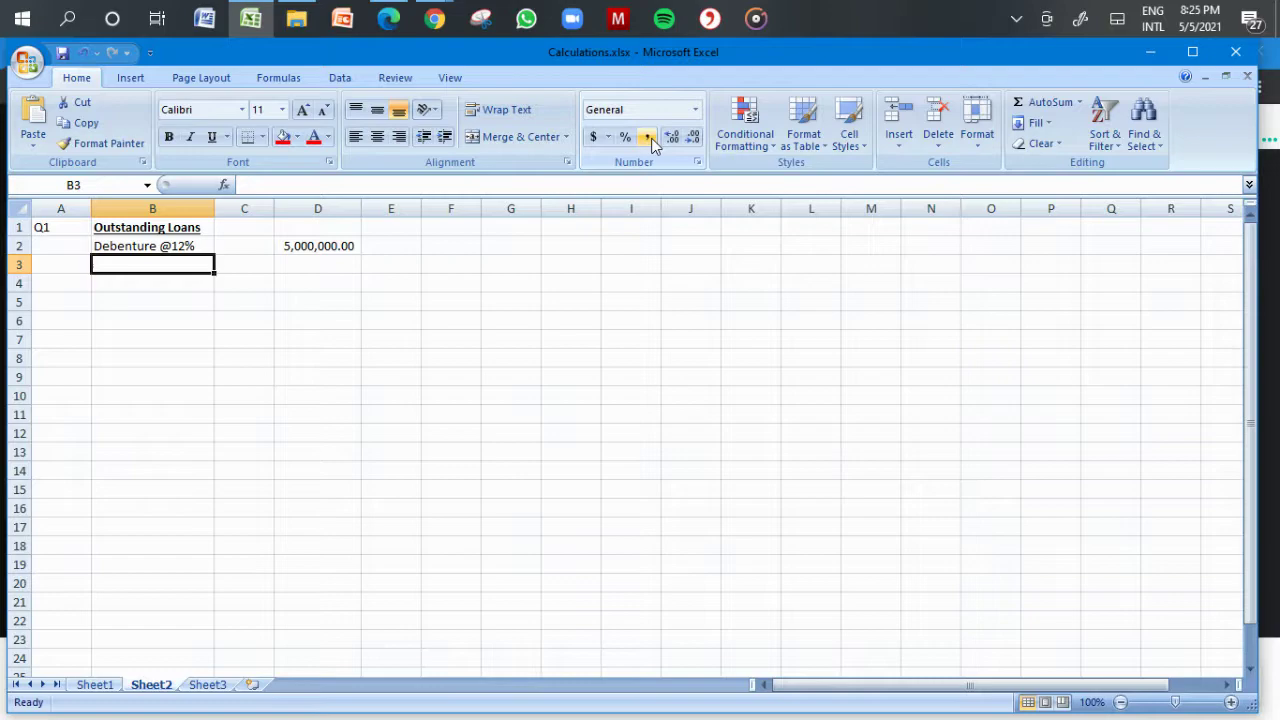
left_click(390, 20)
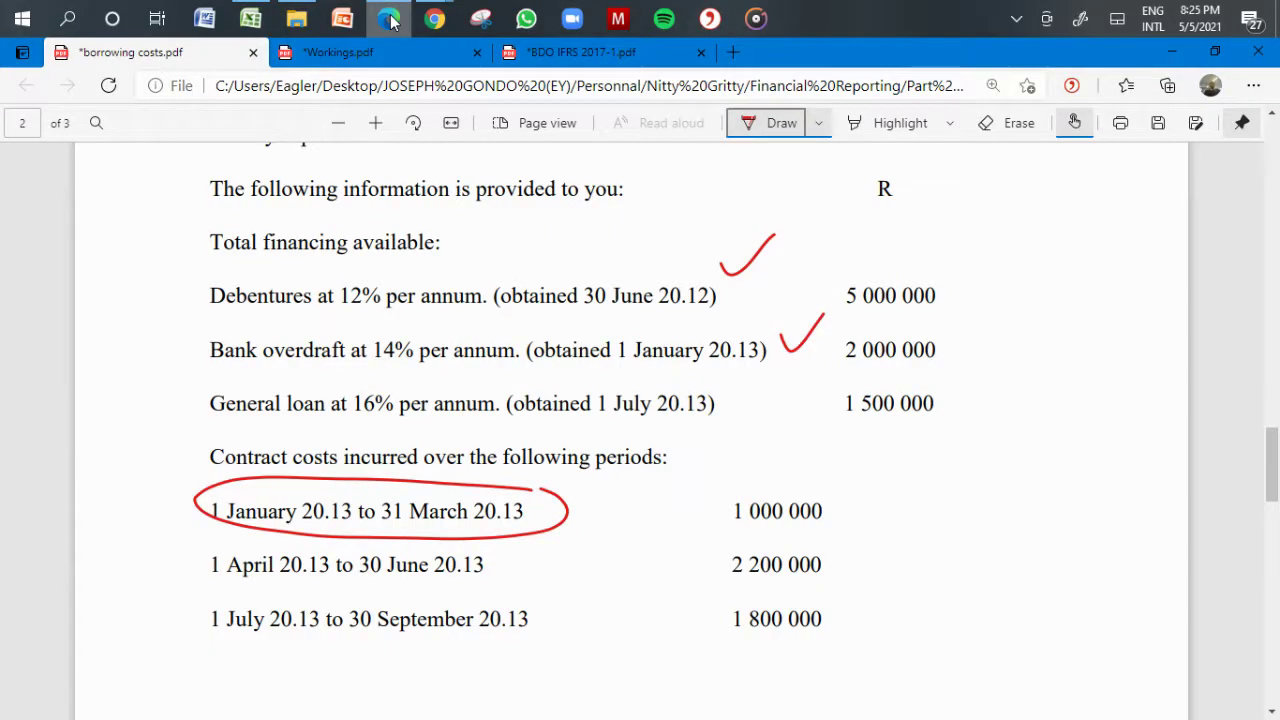
left_click(390, 20)
type("Bank Overdraft")
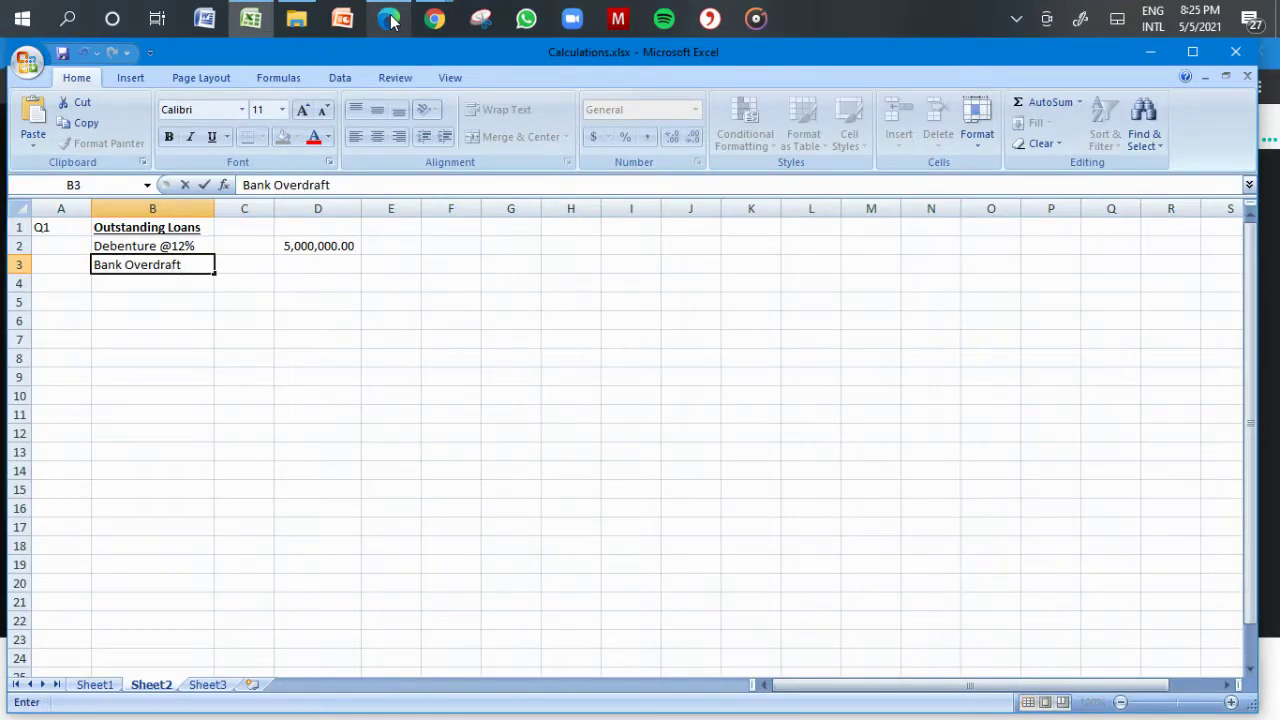
type(" @14%")
key("ctrl+Return")
key("ctrl+f")
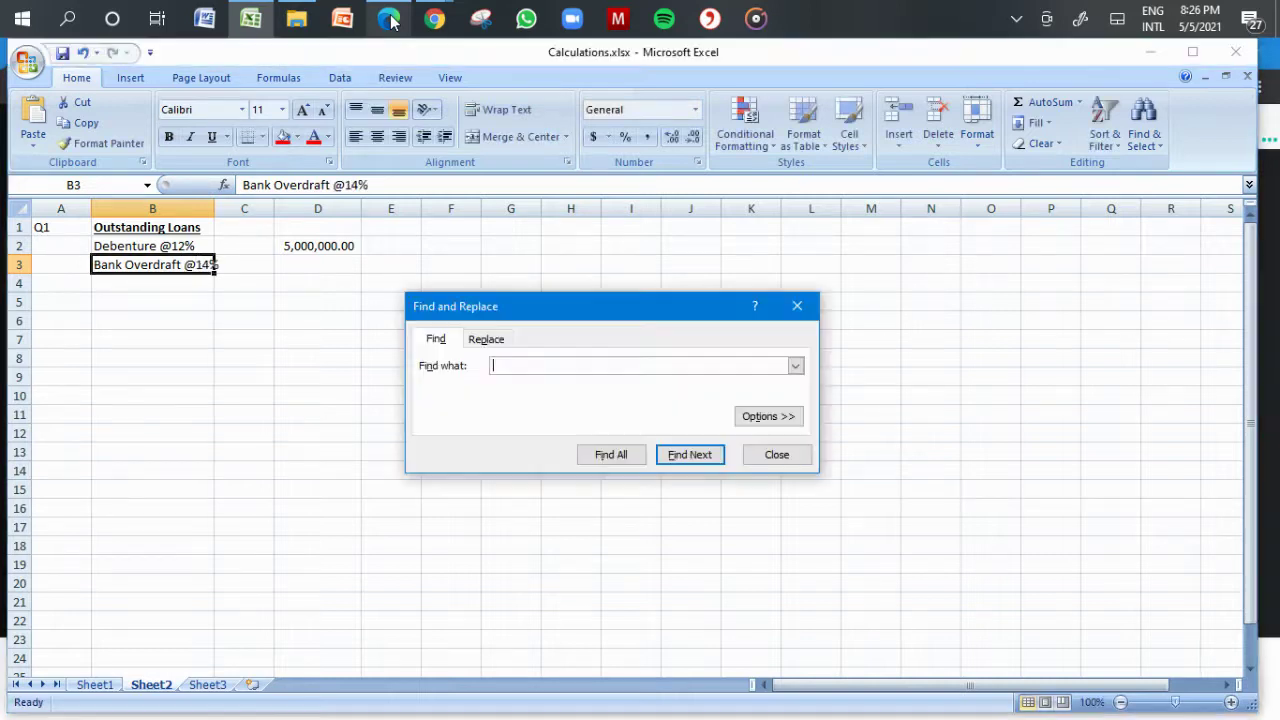
left_click(797, 306)
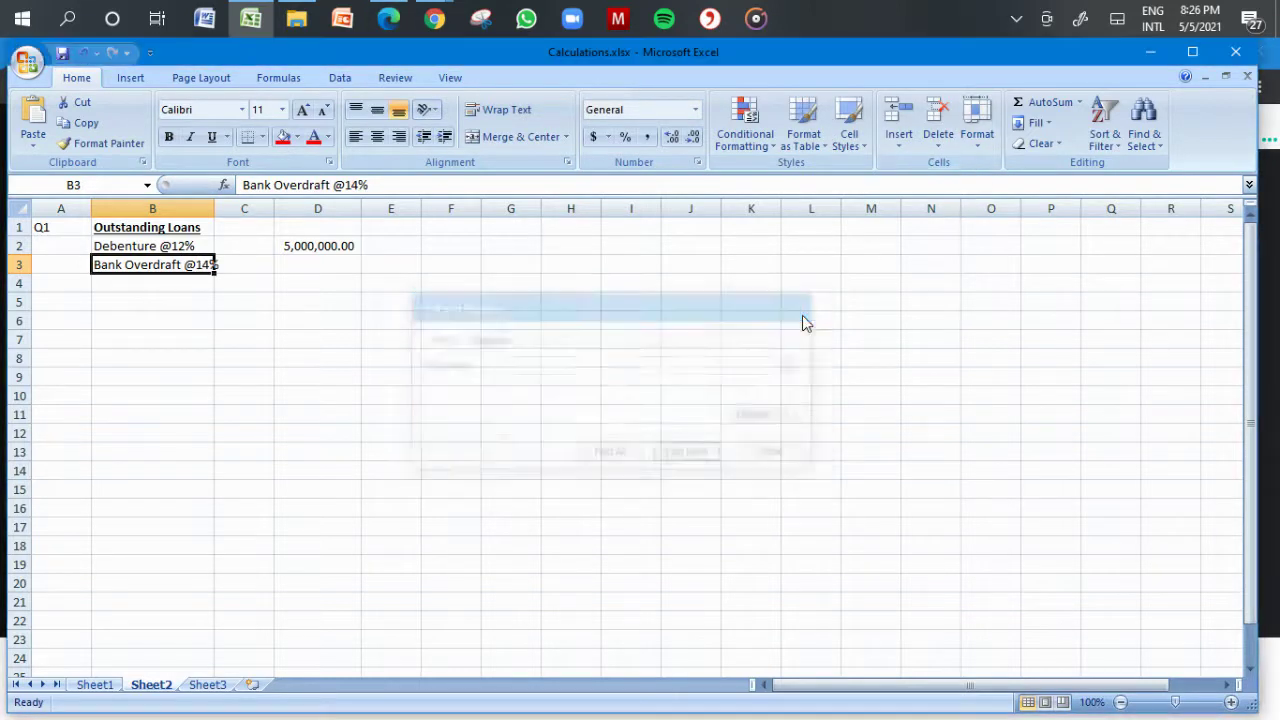
Step: Check the overdraft amount in the PDF, enter 2000000 in cell D3 and apply the comma number style
left_click(405, 318)
left_click(326, 266)
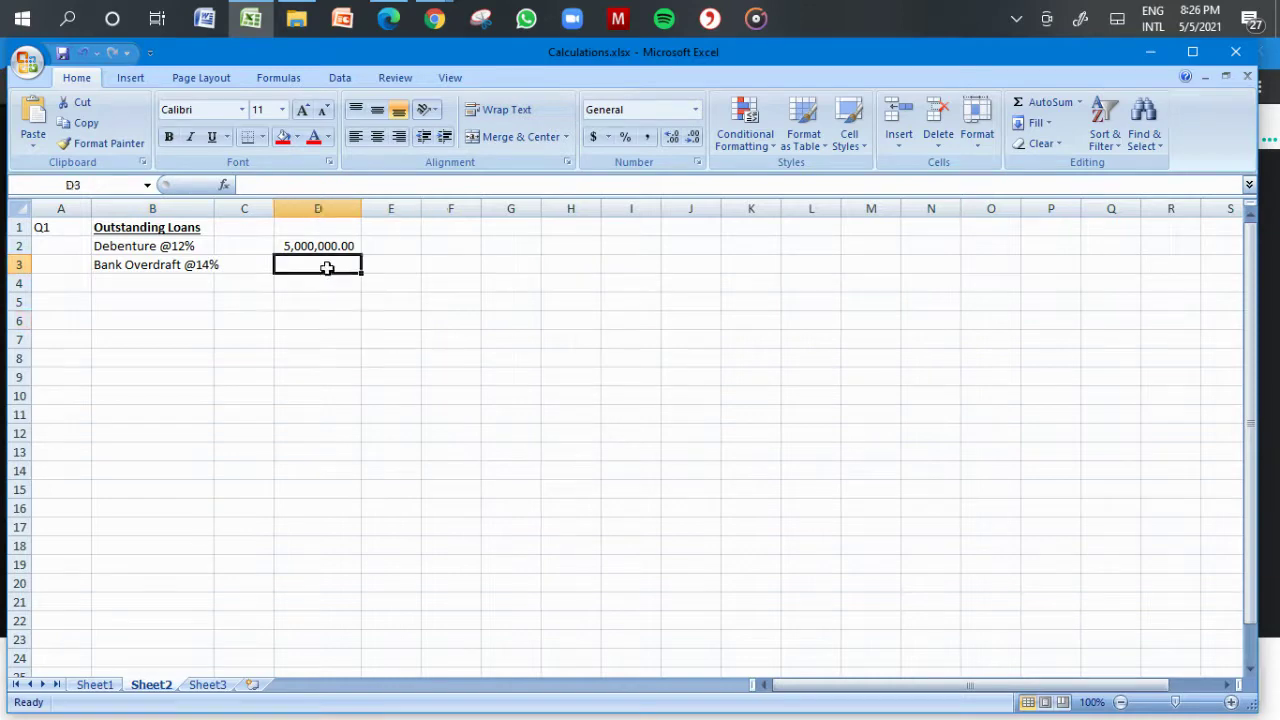
left_click(388, 16)
left_click(388, 16)
type("2000")
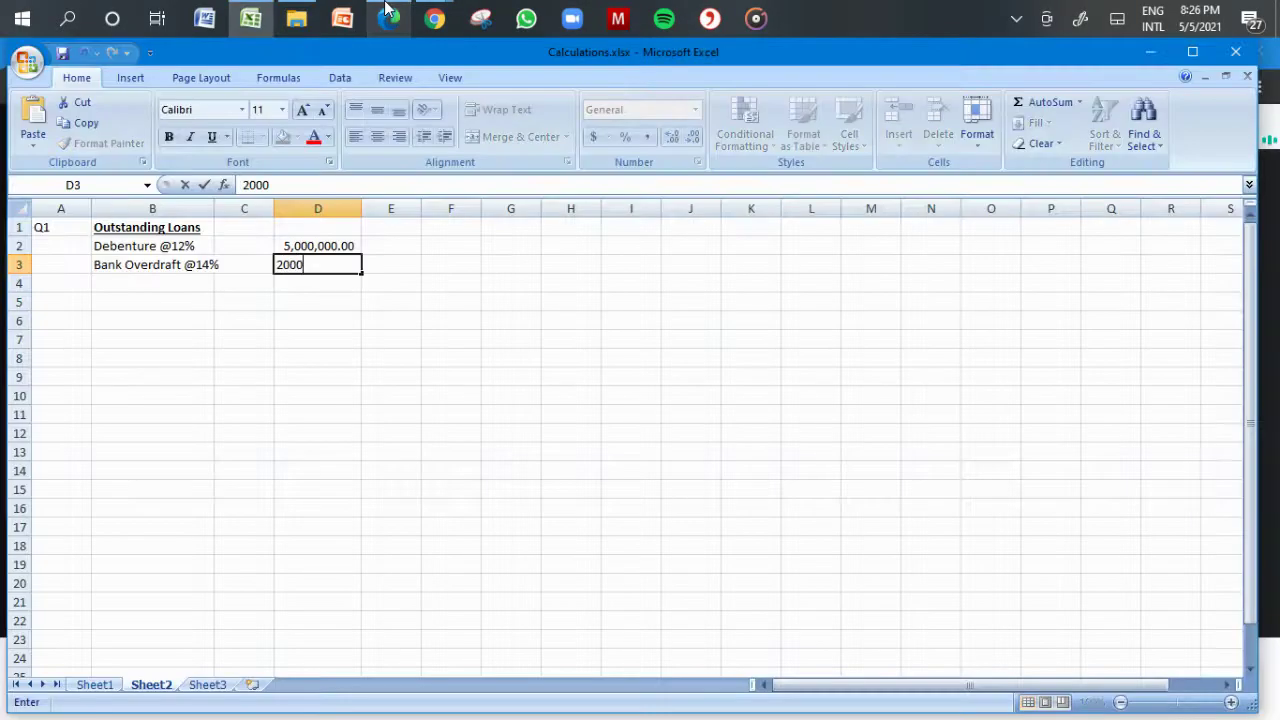
type("000")
key("Tab")
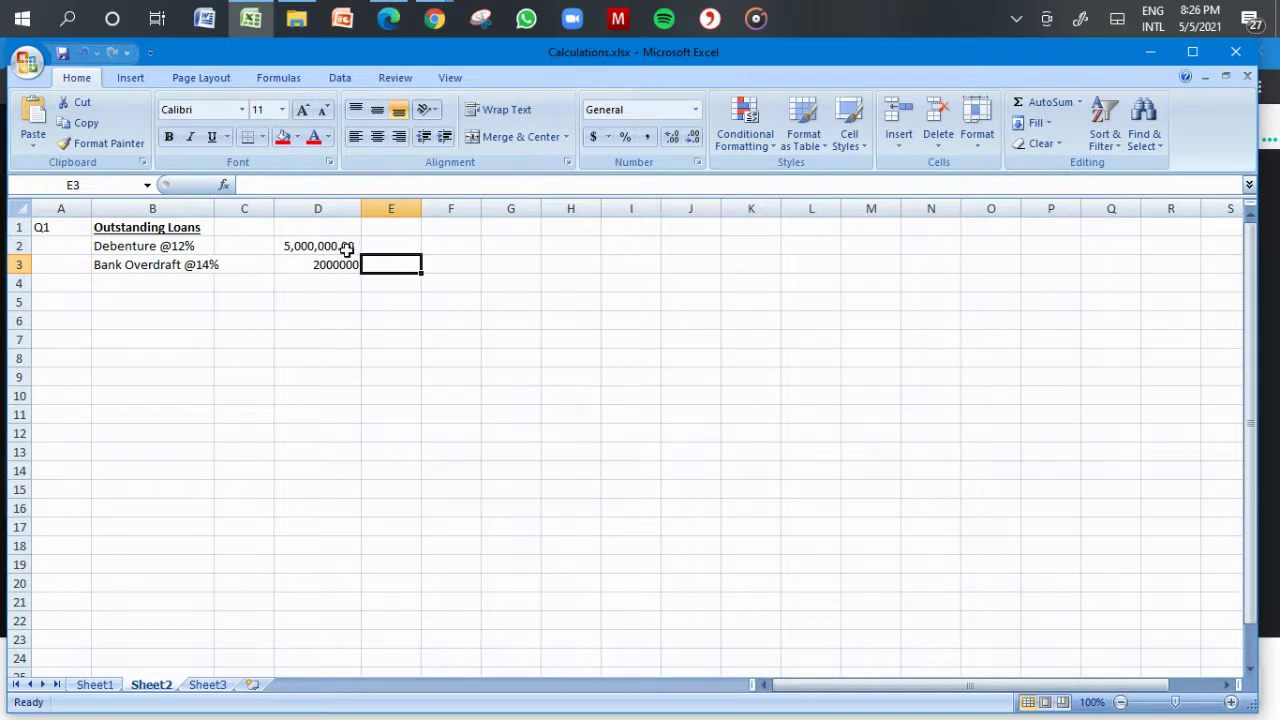
left_click(338, 268)
left_click(647, 136)
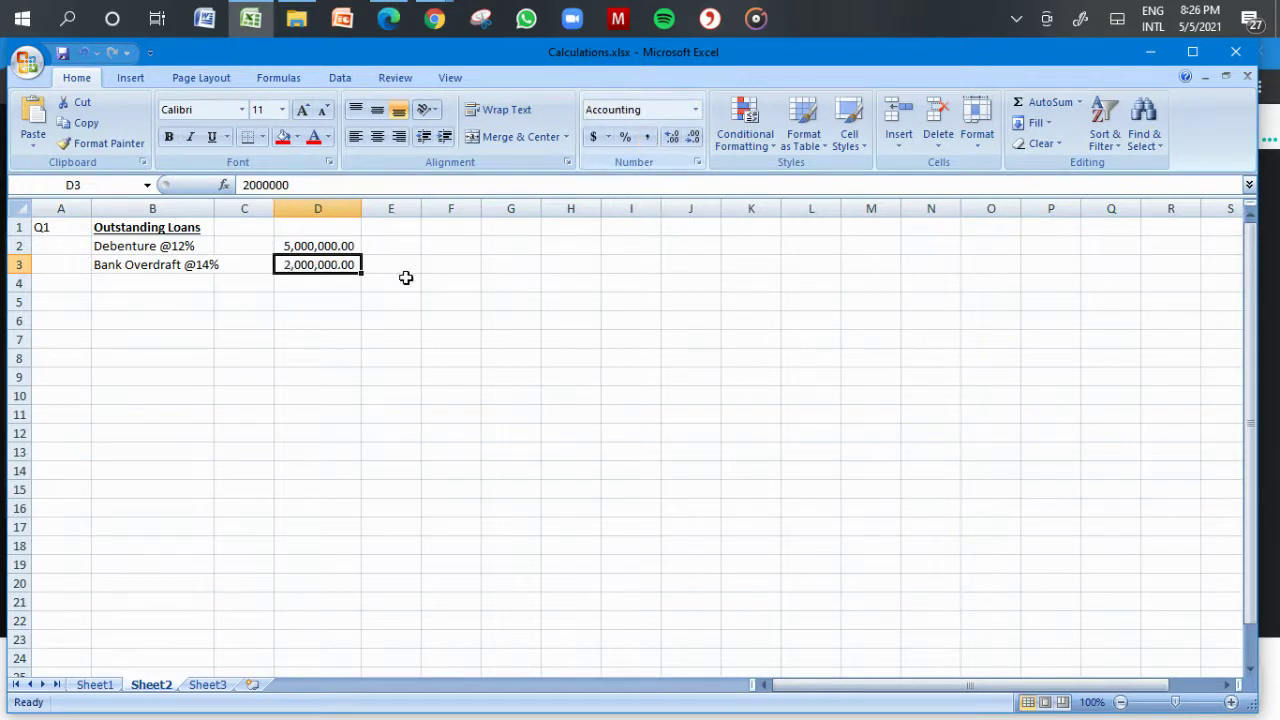
Step: Check when the debentures were obtained in the PDF and enter June 2012 in cell E2
left_click(386, 240)
left_click(390, 18)
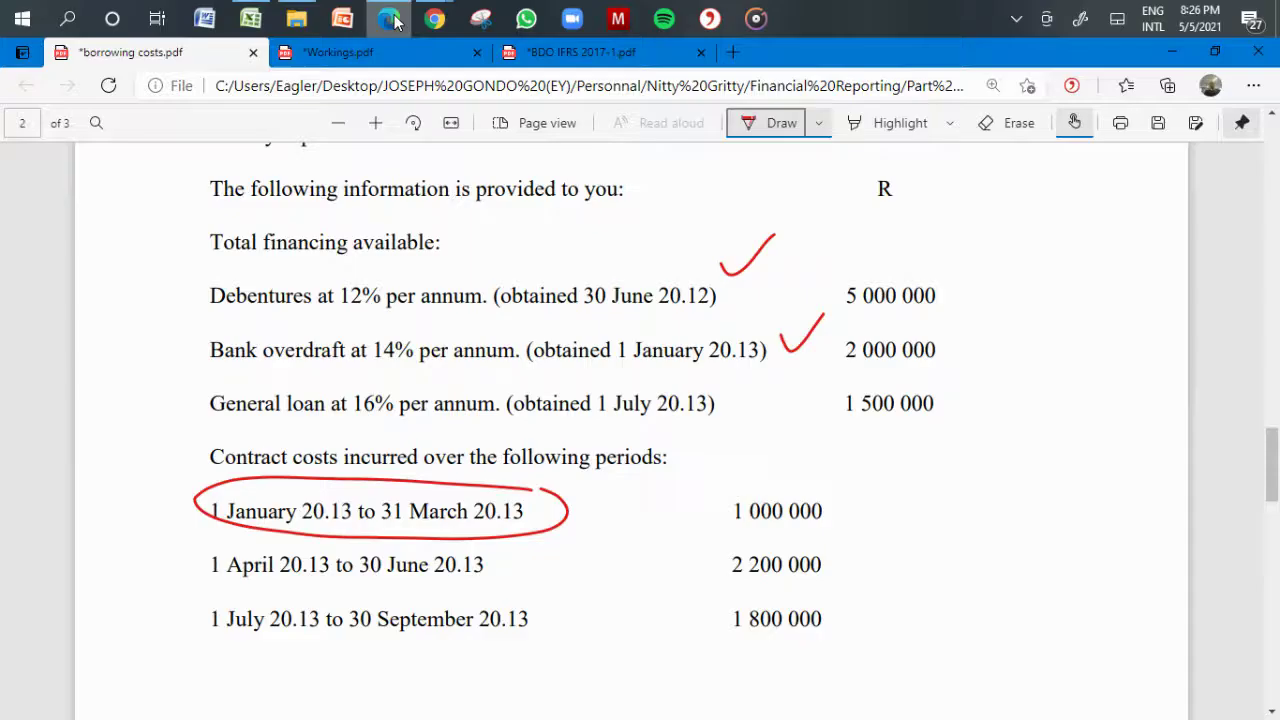
left_click(390, 18)
type("Jun")
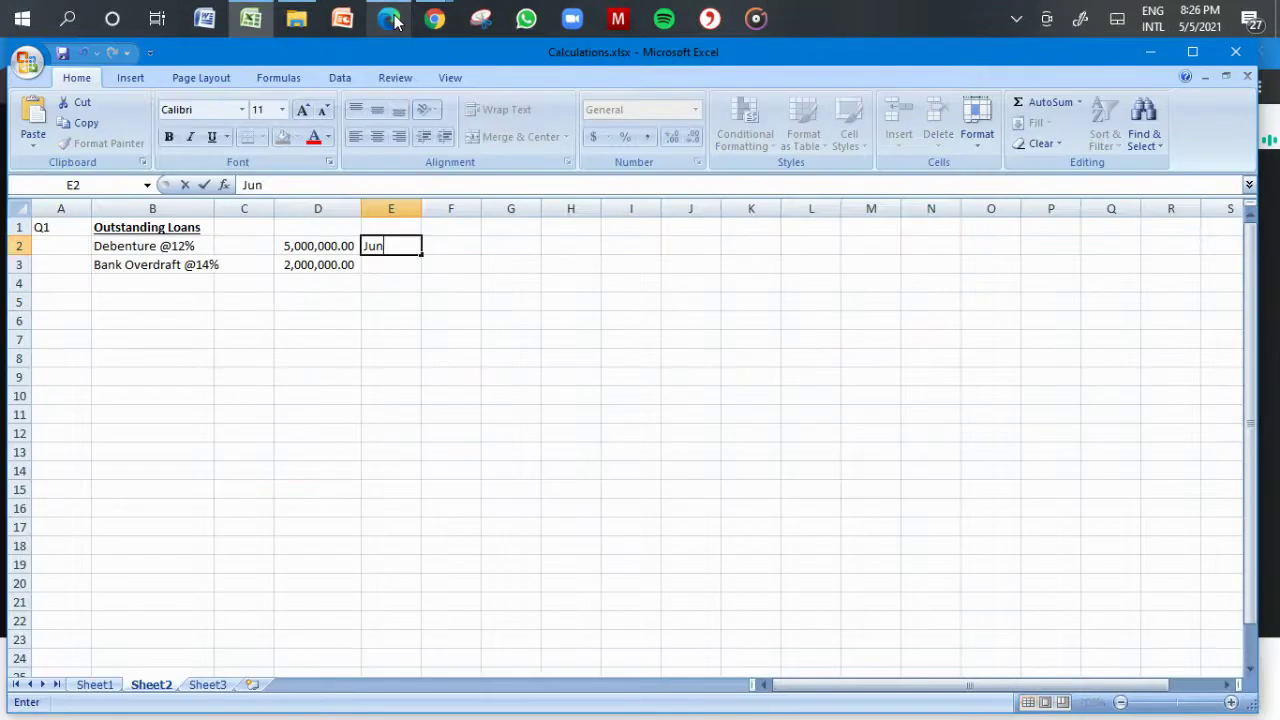
type("e 2021")
key("BackSpace")
key("BackSpace")
type("12")
key("Return")
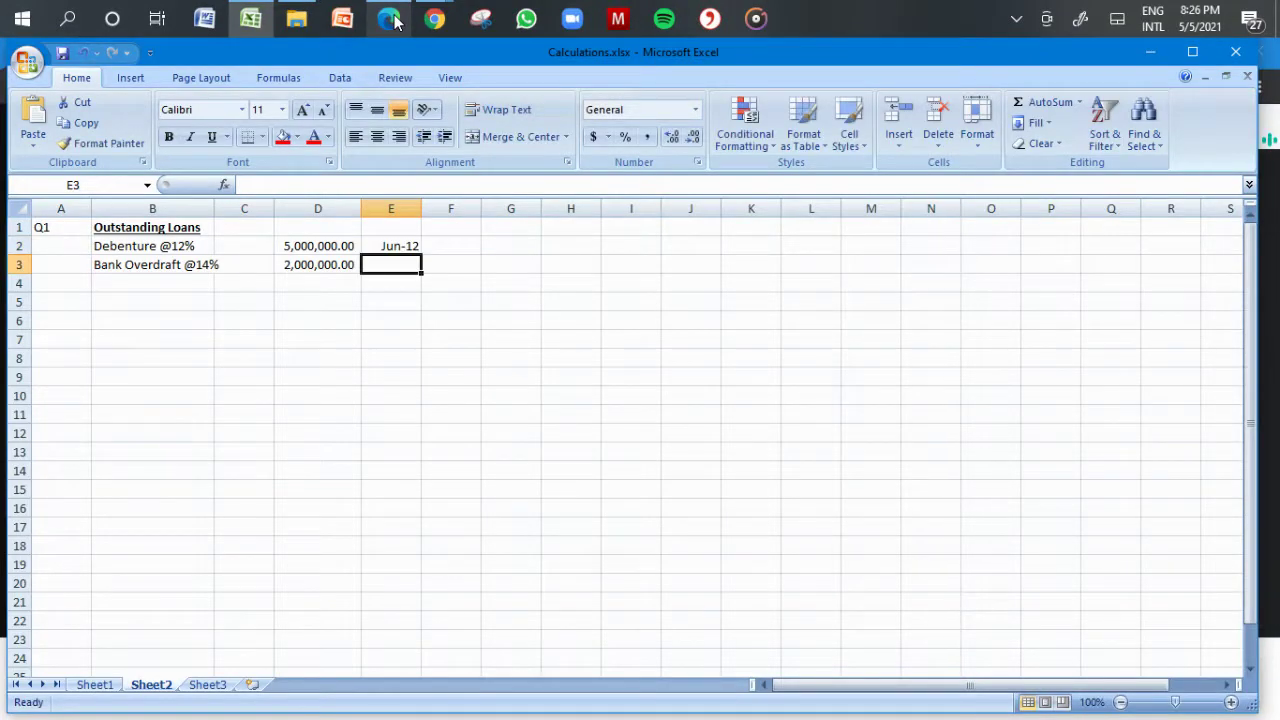
Step: Enter January 2013 in cell E3 as the date of the bank overdraft
type("Ha")
key("BackSpace")
key("BackSpace")
type("Ha")
key("BackSpace")
type("Jan")
type("20")
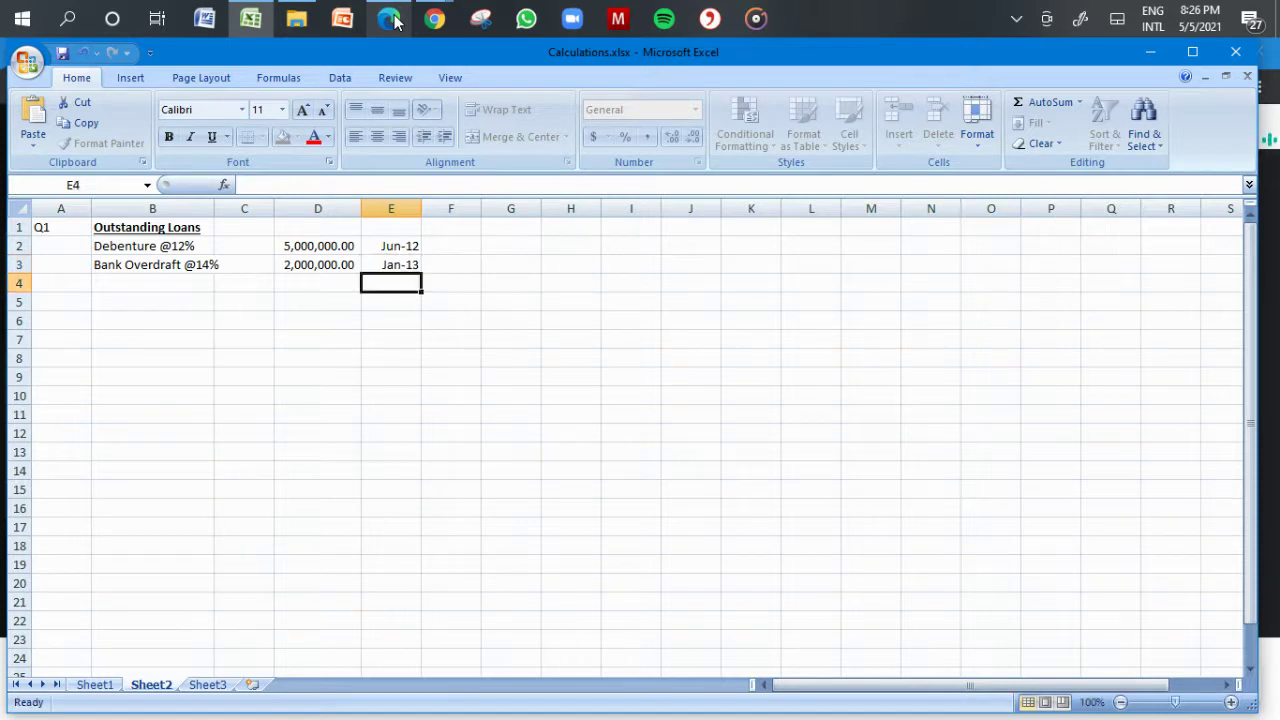
key("Return")
Step: Total the two outstanding loans in cell D4 with the formula =D2+D3
key("Up")
key("Down")
key("Left")
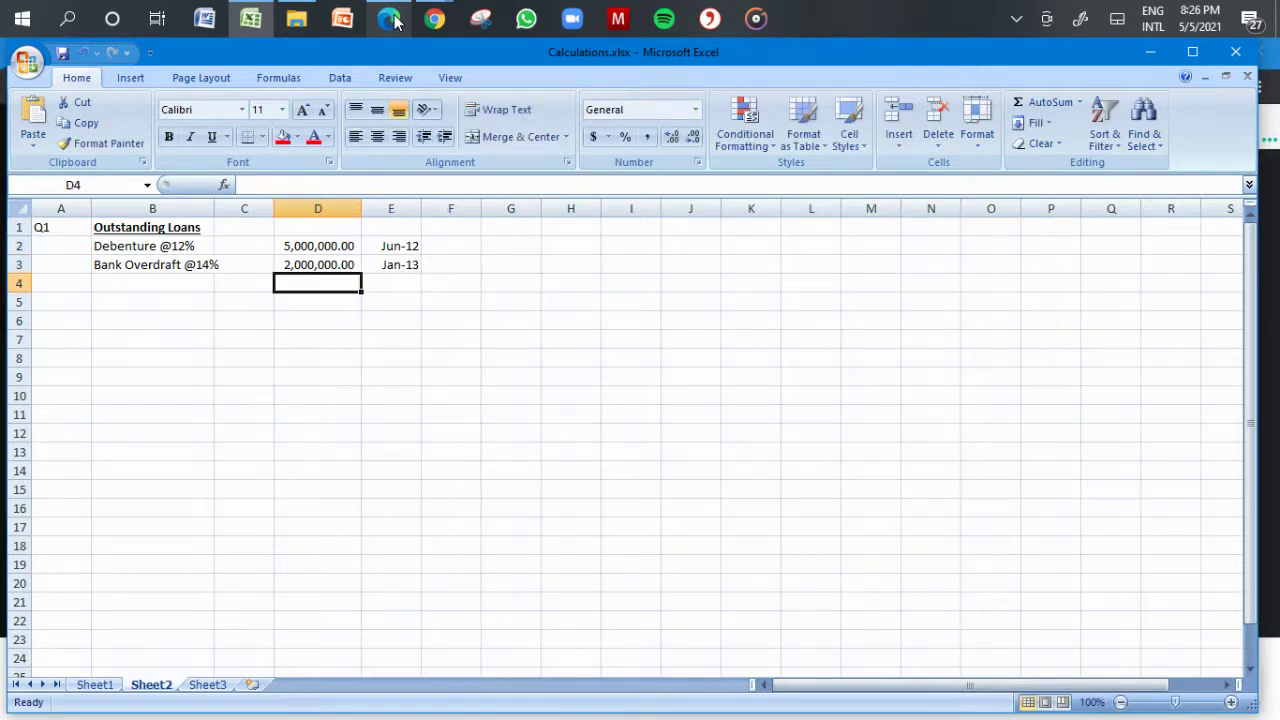
type("=")
left_click(305, 249)
type("+")
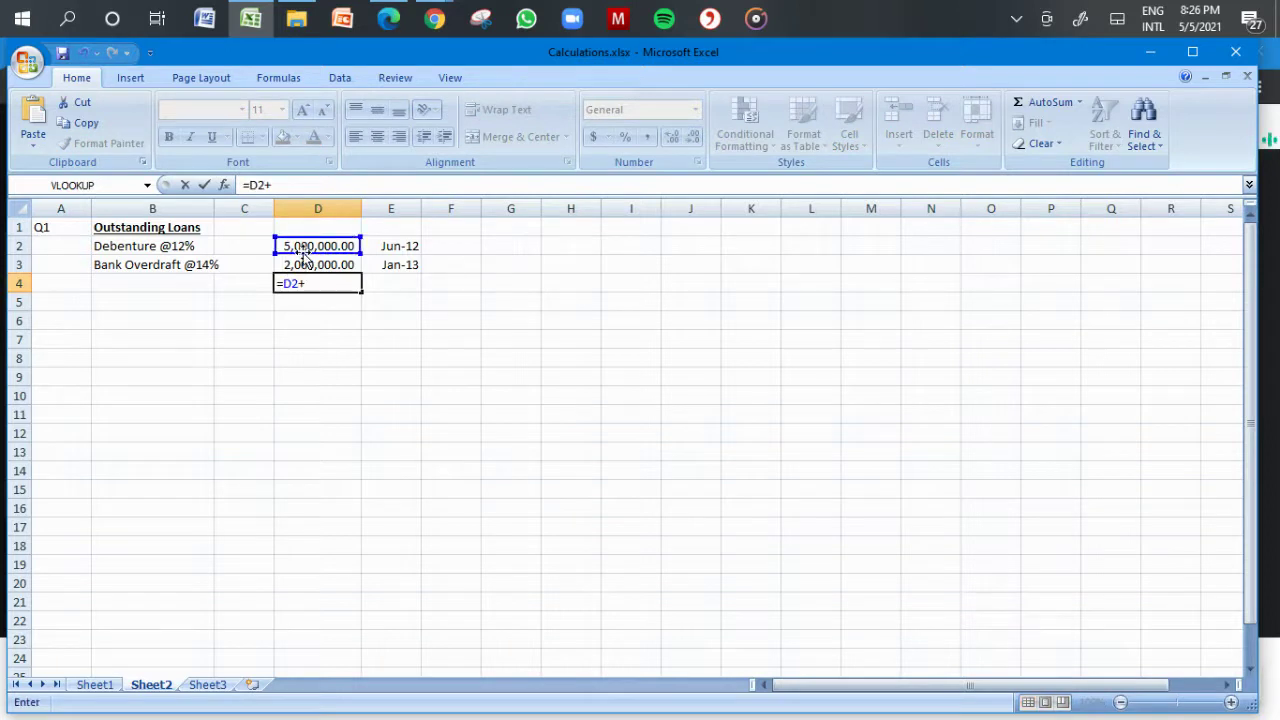
left_click(318, 262)
key("Return")
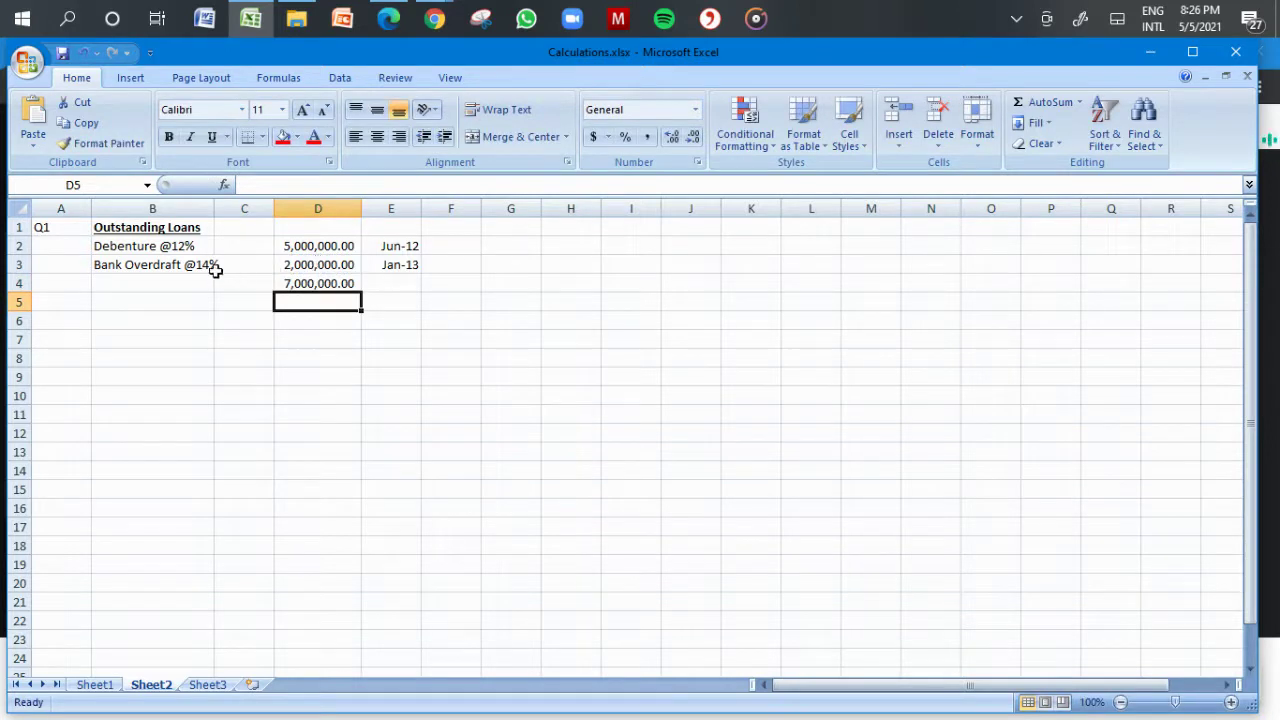
Step: Enter the label OT Balance in cell B4 for the loan total
left_click(180, 280)
type("OT Ba")
key("BackSpace")
type("alance")
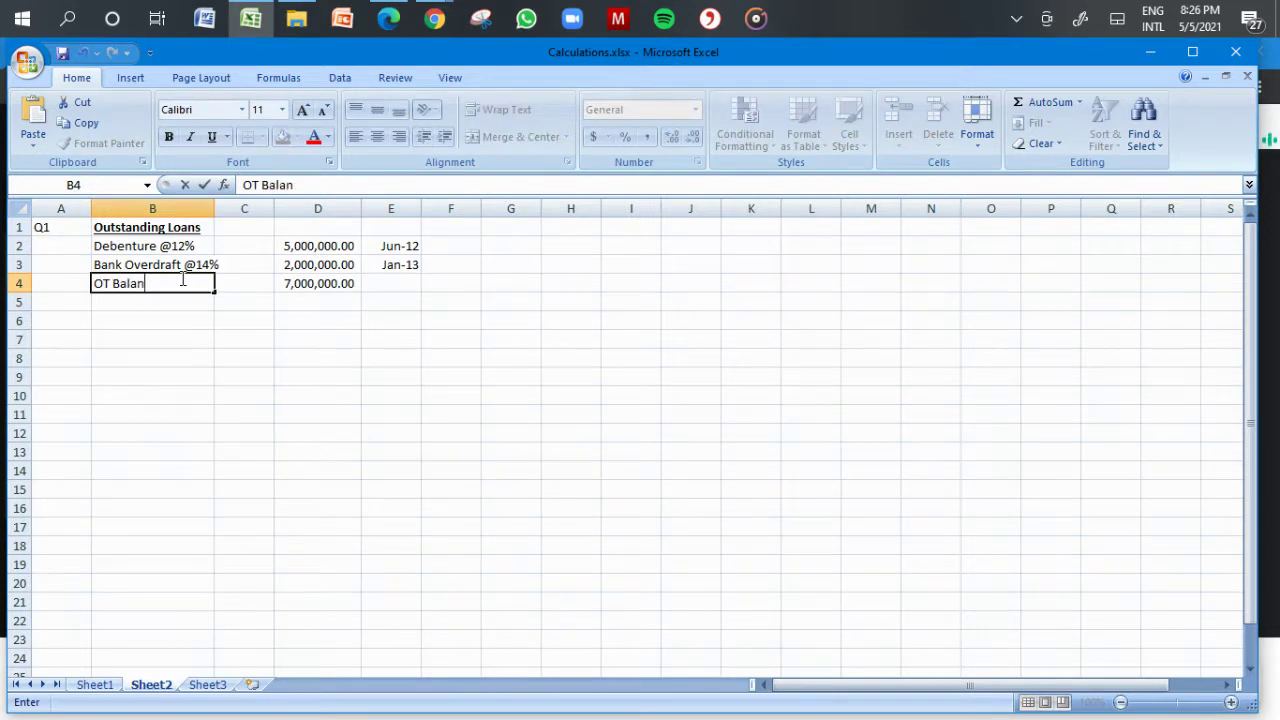
key("Tab")
Step: Make the loan total in cell D4 and its label in cell B4 bold
key("Tab")
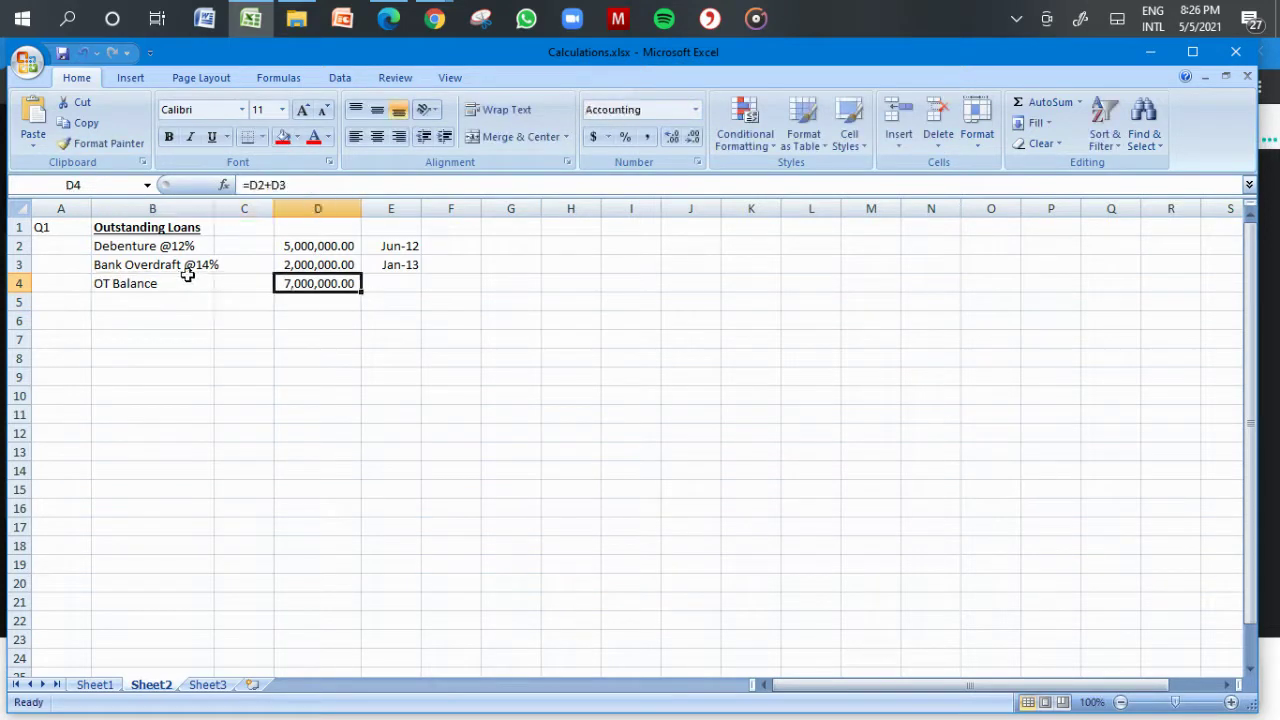
left_click(169, 137)
left_click(150, 283)
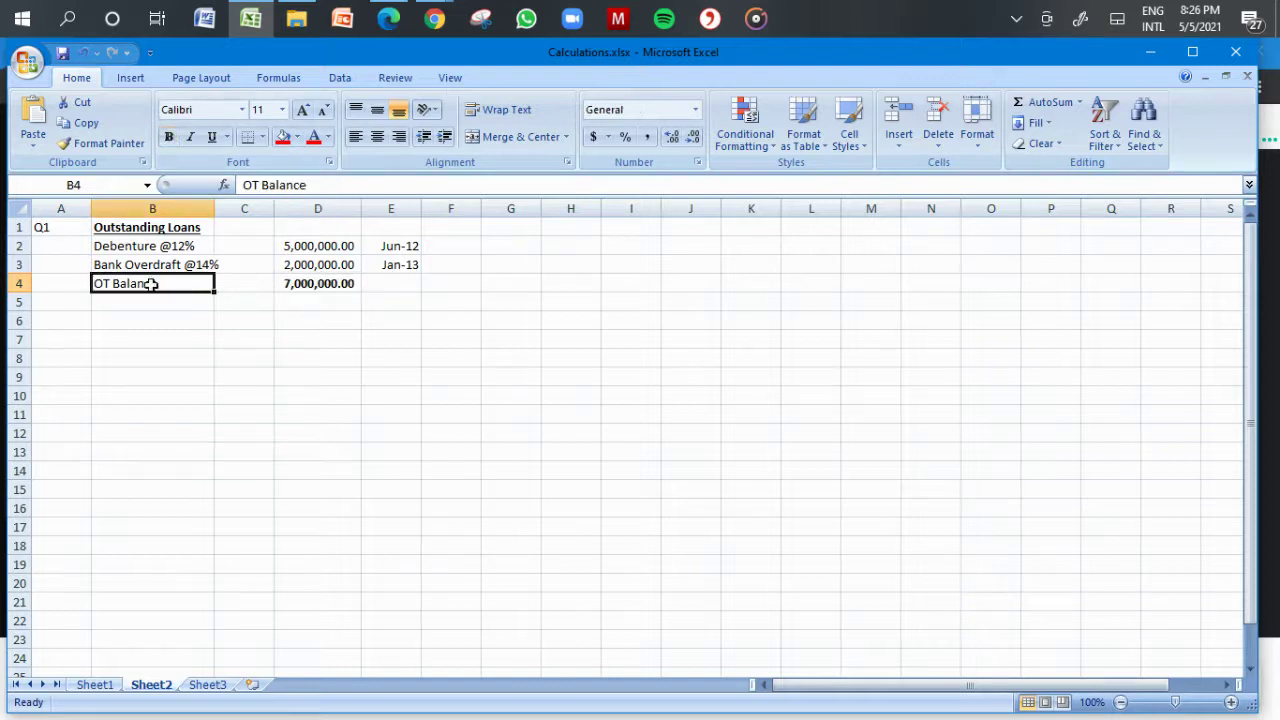
left_click(169, 137)
Step: Highlight the loan total in cell D4 with the standard orange fill
left_click(322, 278)
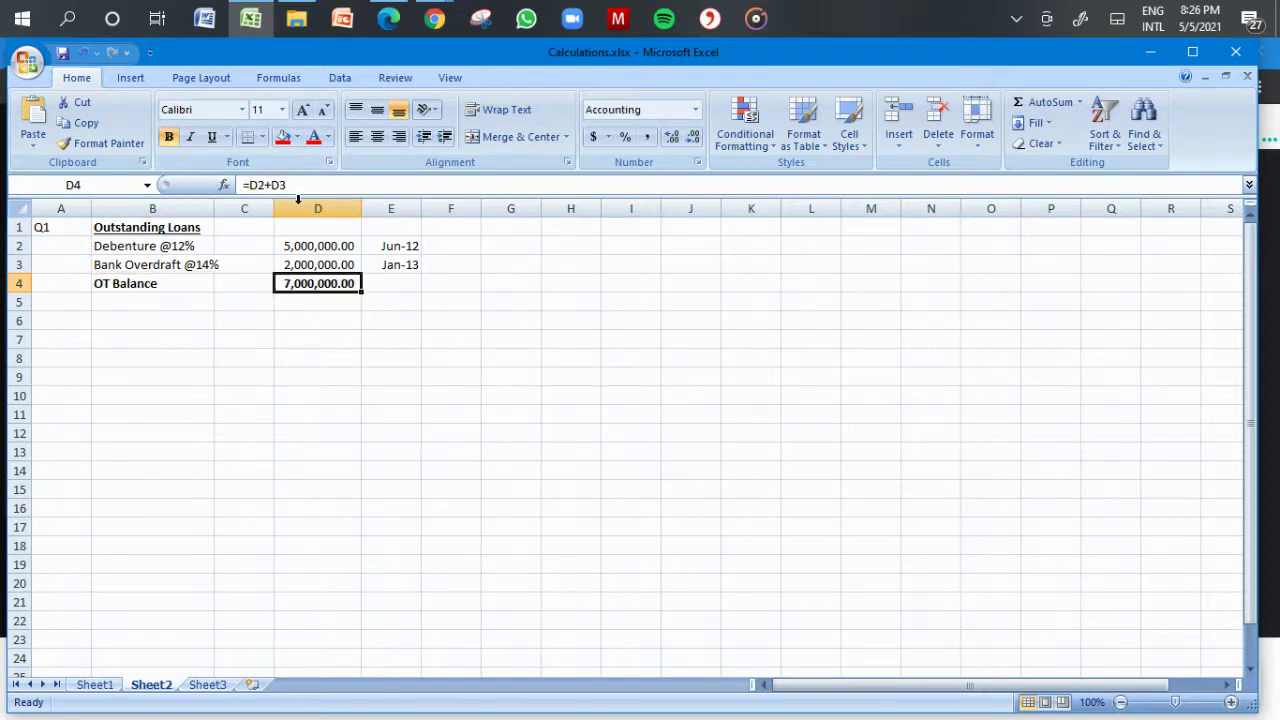
left_click(284, 140)
left_click(297, 137)
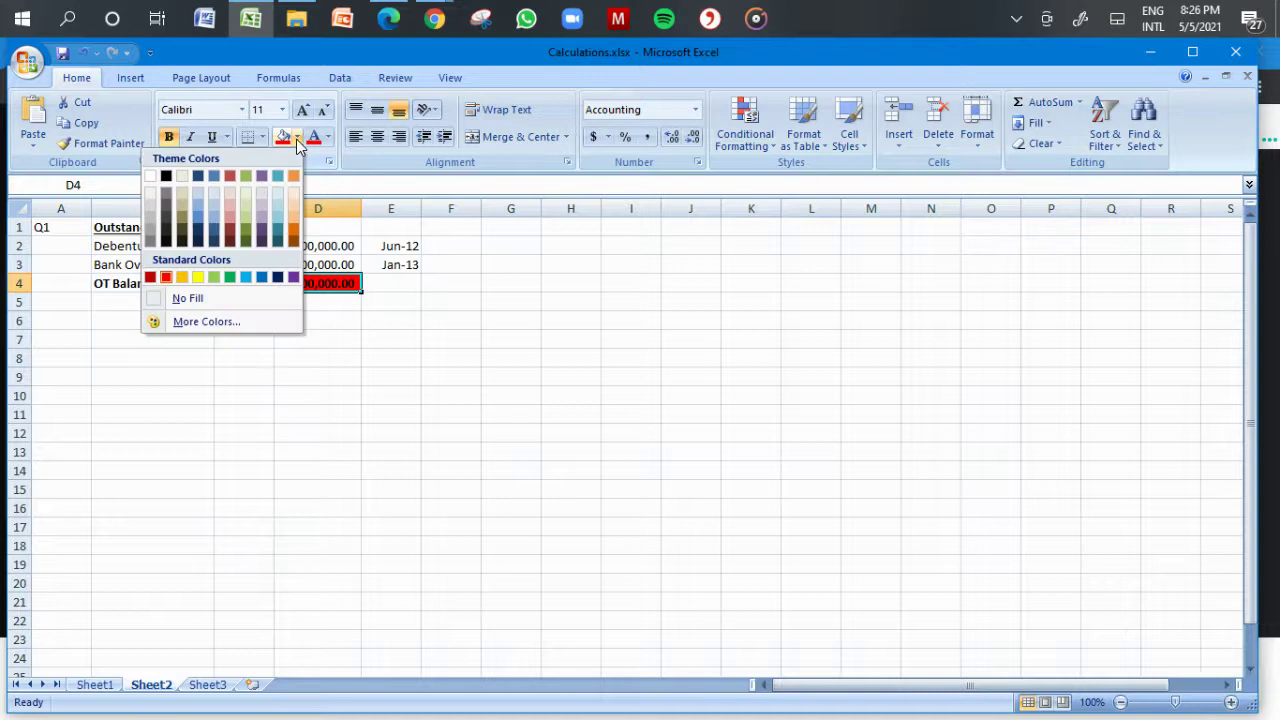
left_click(182, 277)
left_click(431, 399)
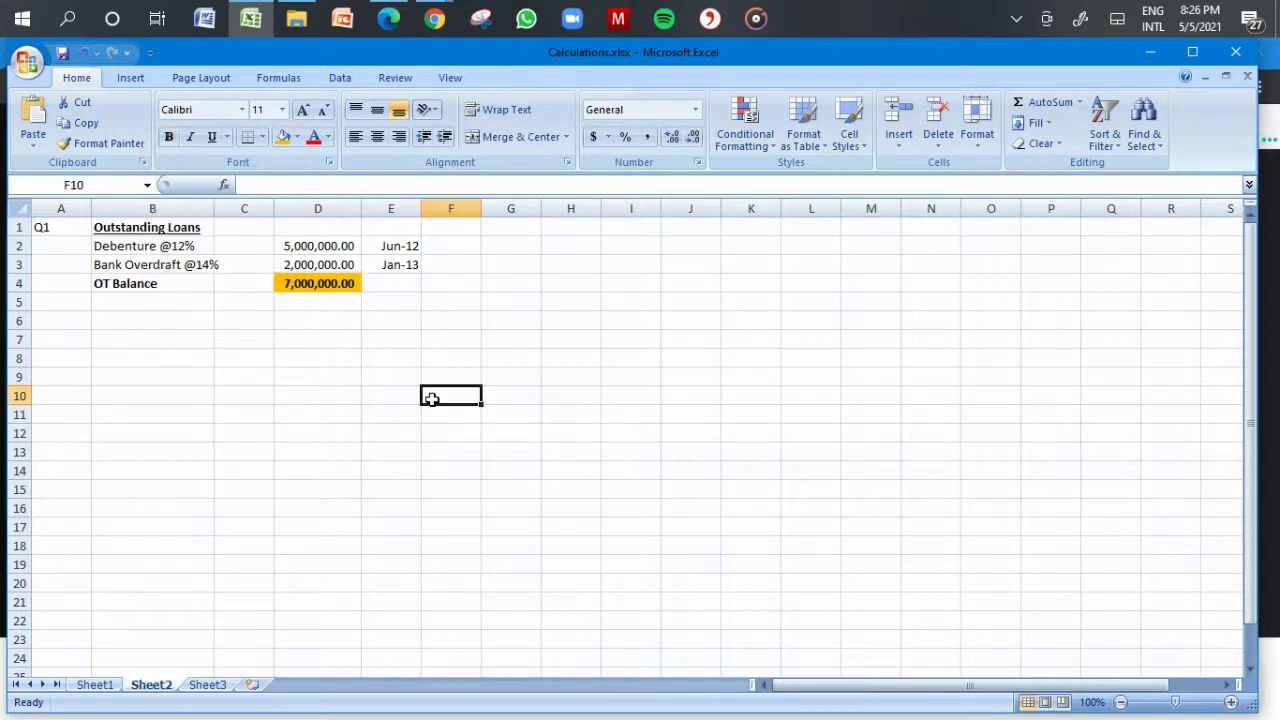
Step: Enter the heading Interest in cell B6 and make it bold and underlined
left_click(169, 322)
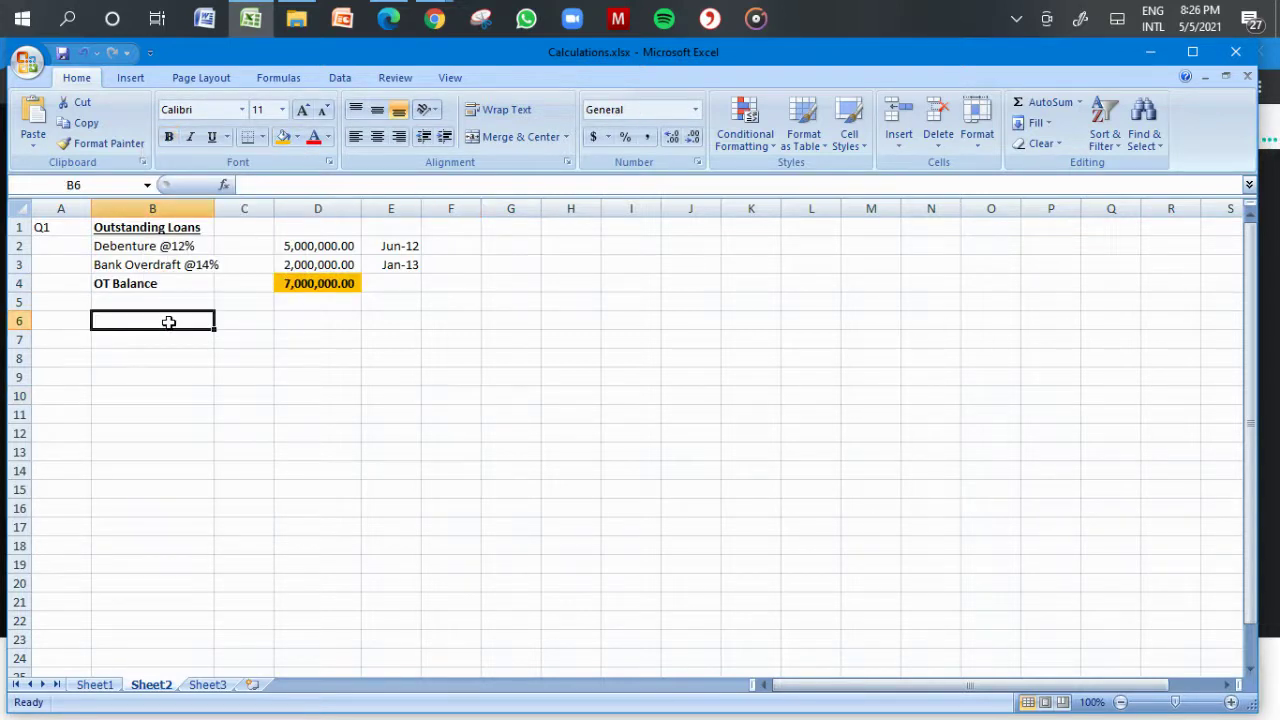
key("Up")
key("Up")
key("Up")
key("Up")
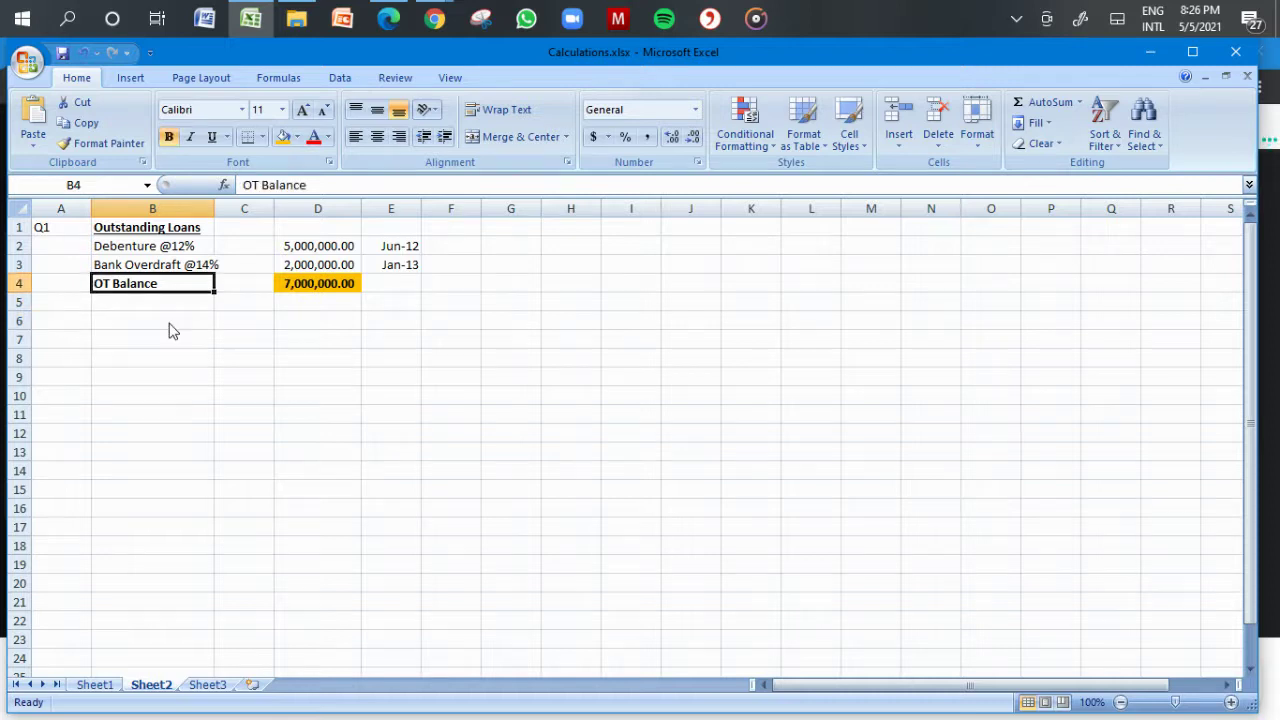
key("Down")
key("Down")
key("Down")
key("Down")
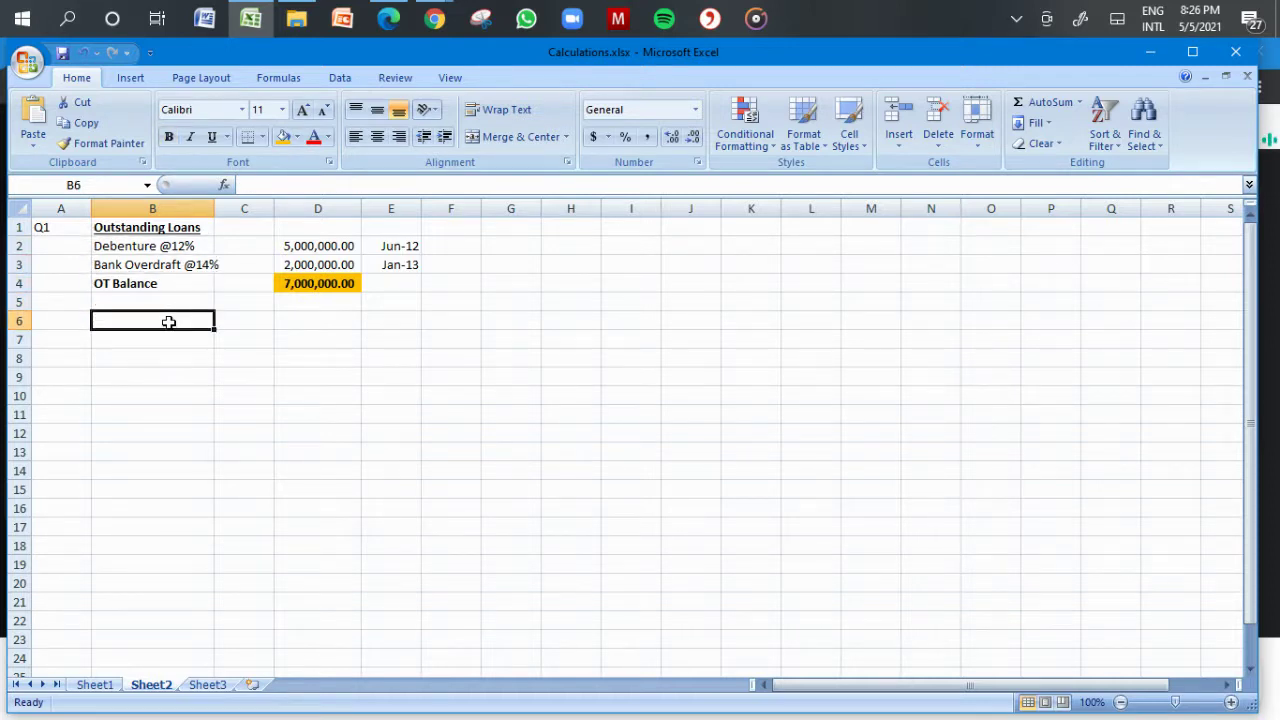
type("Interest")
key("Return")
key("Up")
key("ctrl+u")
key("ctrl+b")
key("Down")
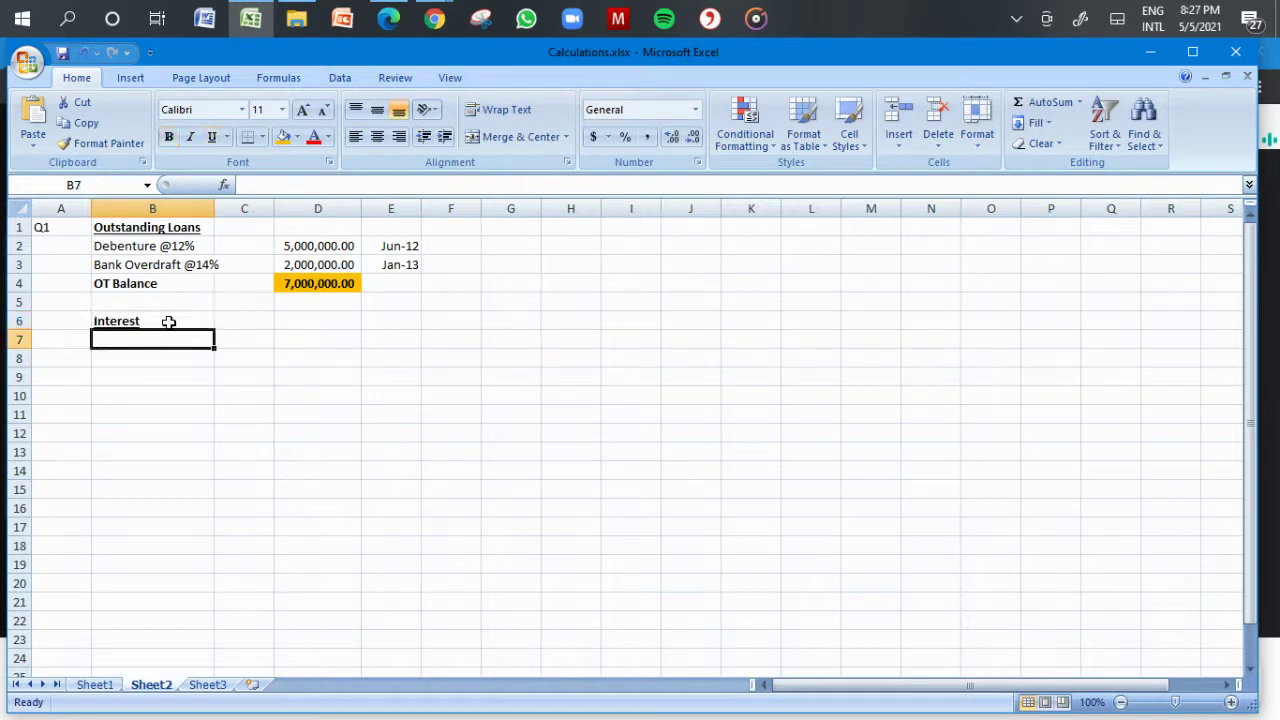
Step: Copy the debenture and bank overdraft labels from B2:B3 to B7:B8 under the Interest heading
key("Up")
key("Up")
key("Up")
key("Up")
key("Up")
key("shift+Down")
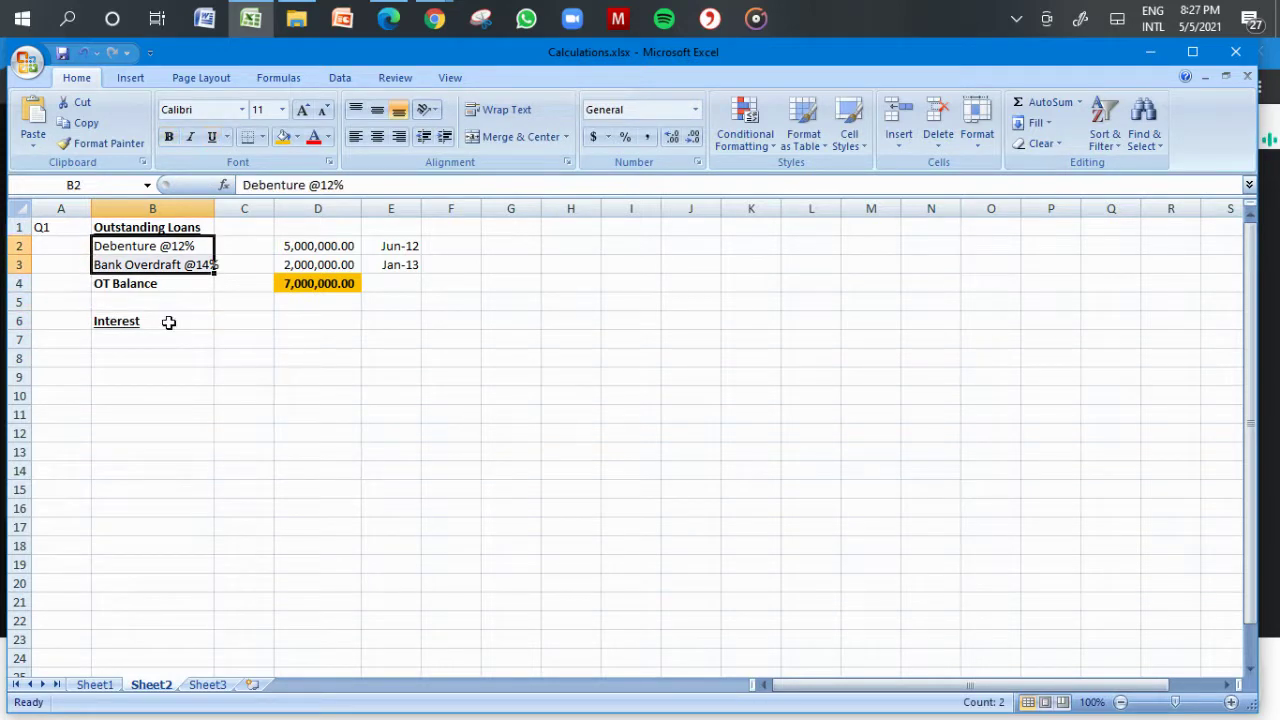
key("ctrl+c")
key("Down")
key("Down")
key("Down")
key("Down")
key("Down")
key("ctrl+v")
Step: Calculate the debenture interest in cell D7 with the formula =D2*12%
key("Right")
key("Right")
type("=")
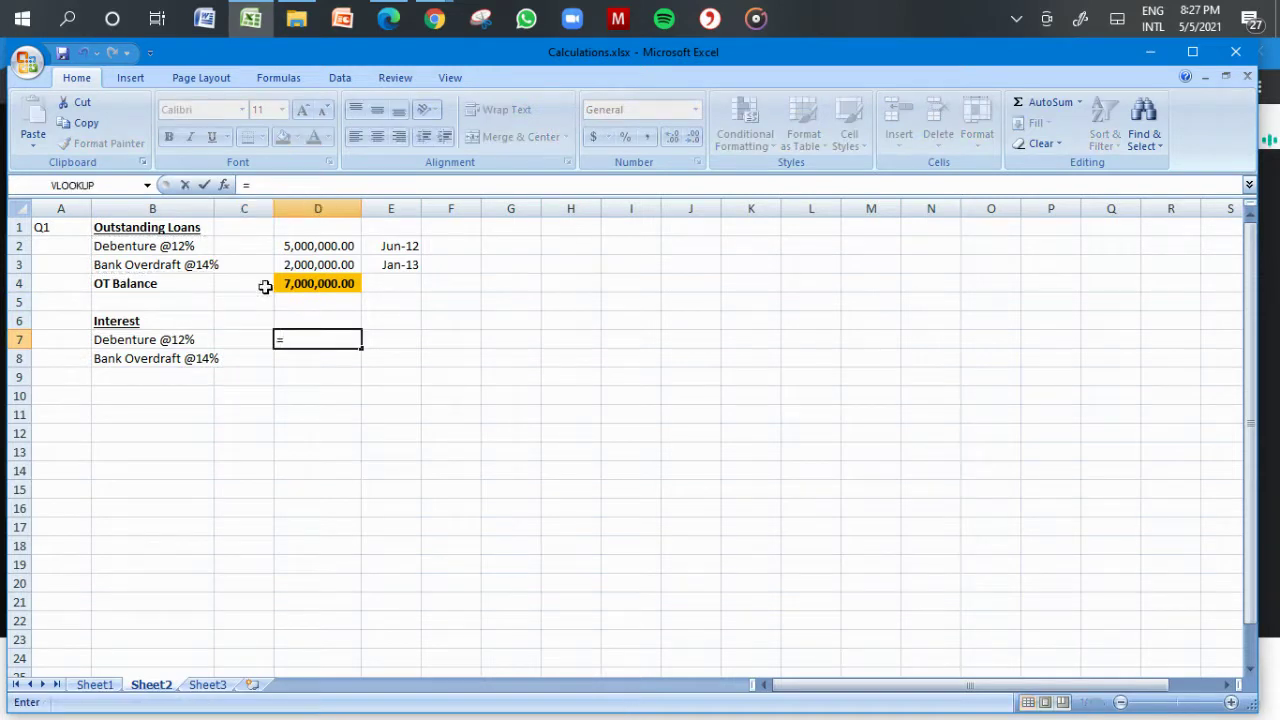
left_click(287, 246)
type("*")
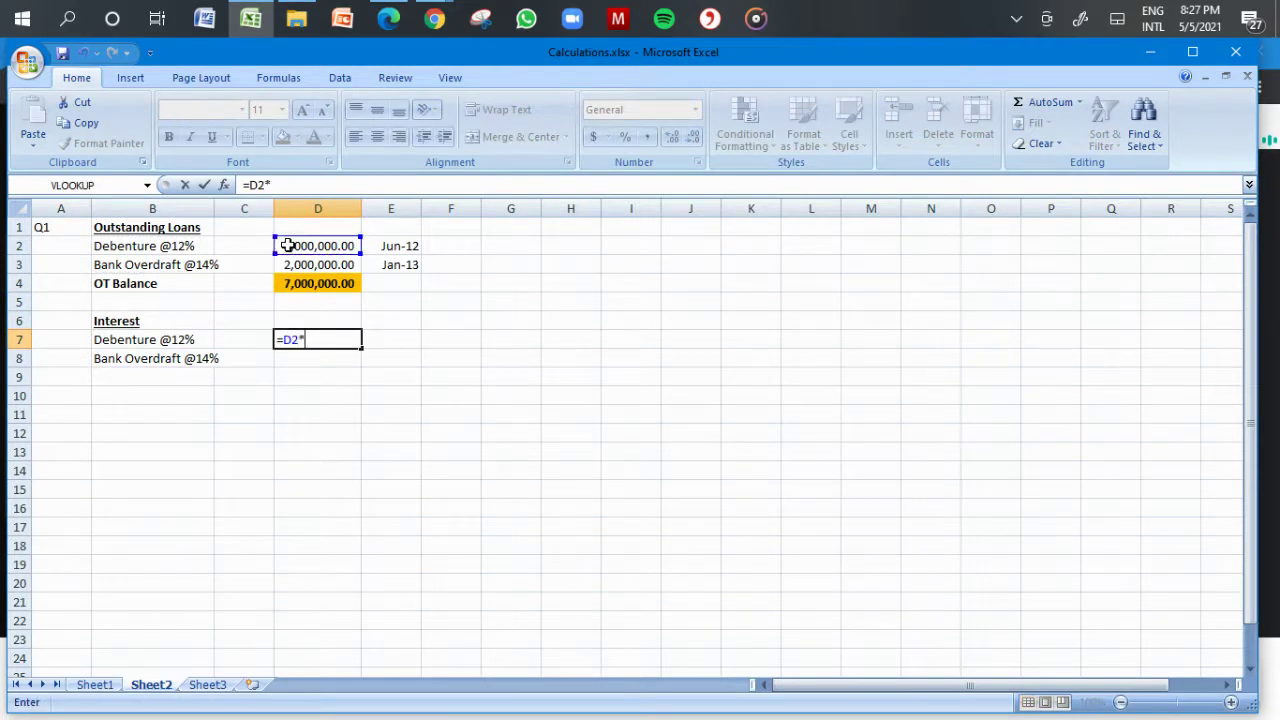
type("12%")
key("Return")
key("Up")
key("Down")
type("=")
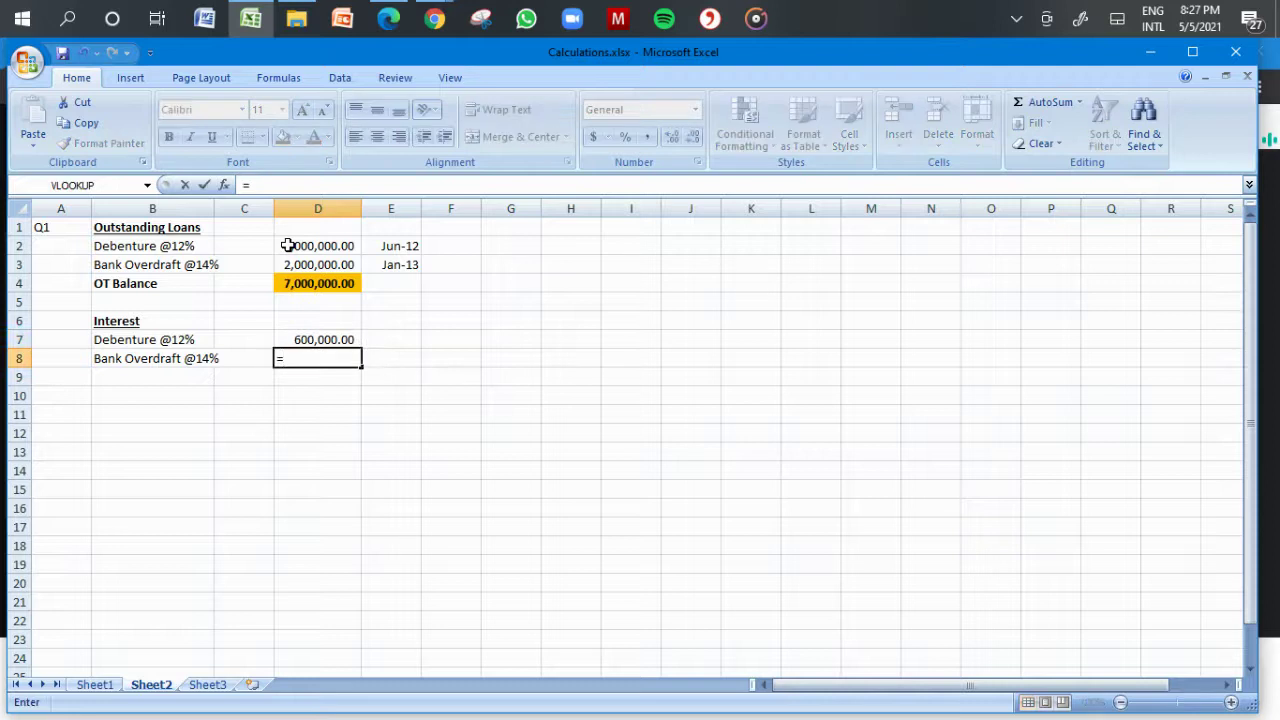
left_click(294, 264)
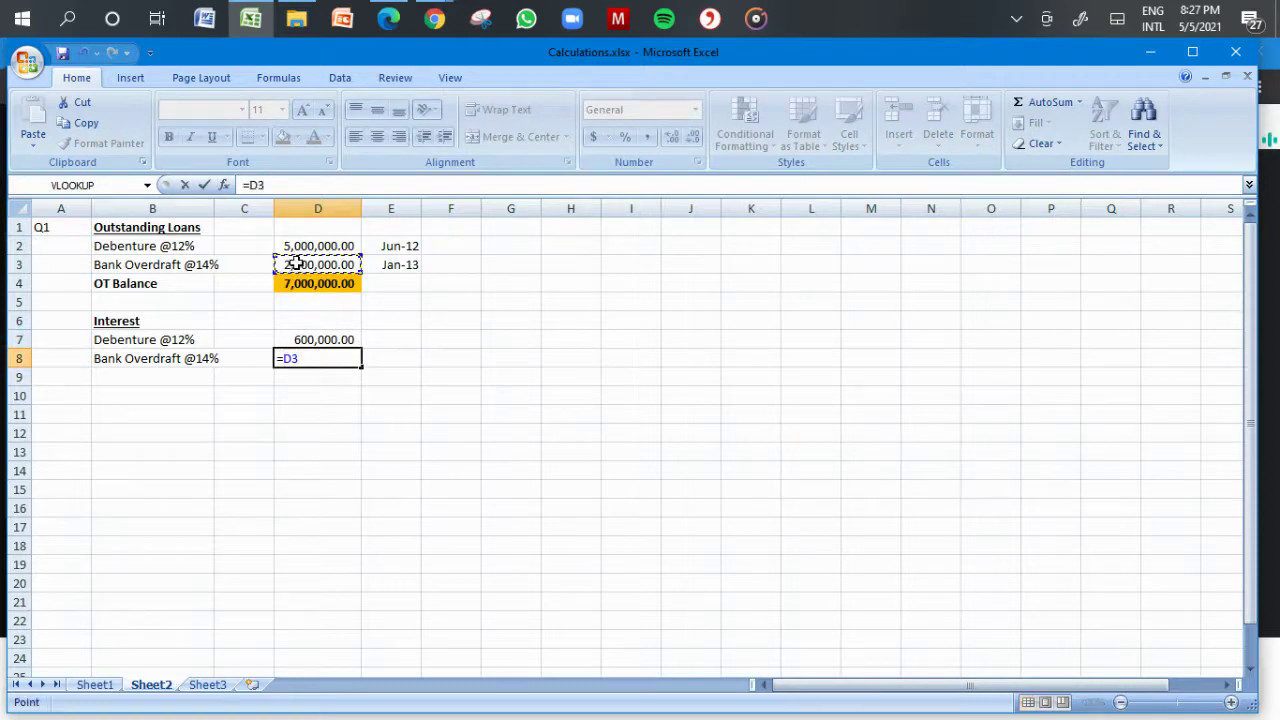
key("shift+Return")
type("*14%")
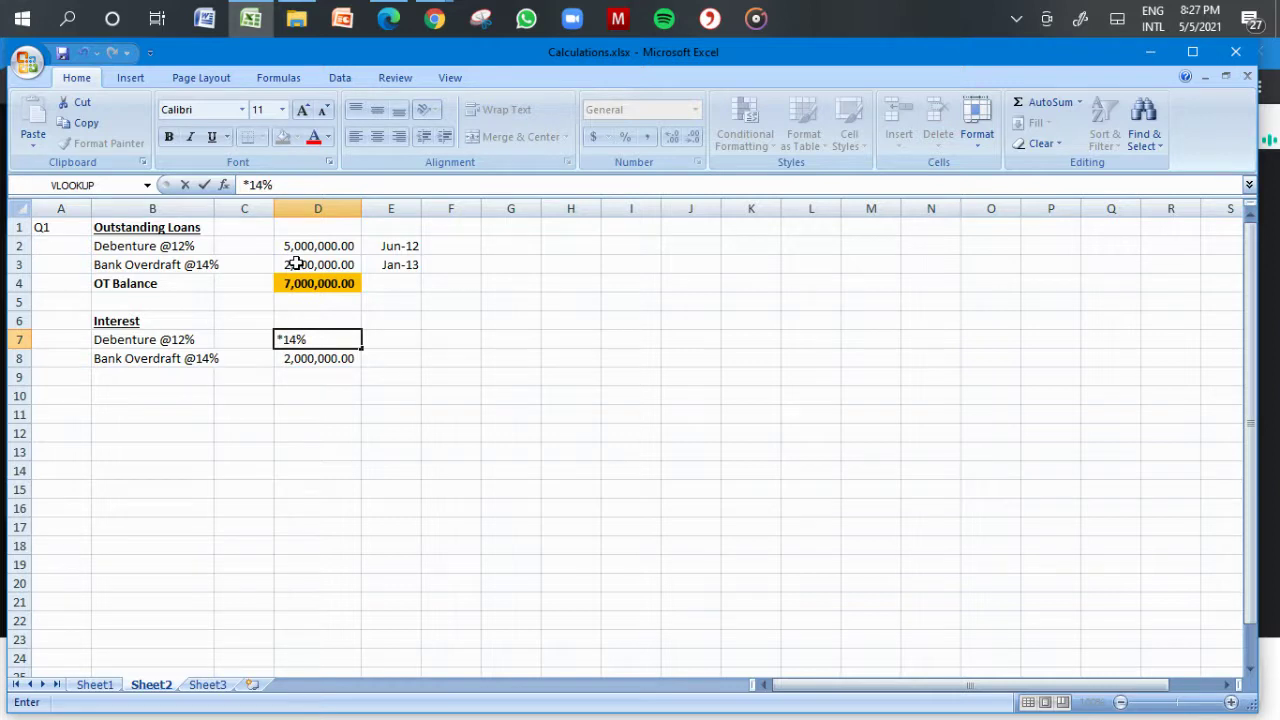
key("Return")
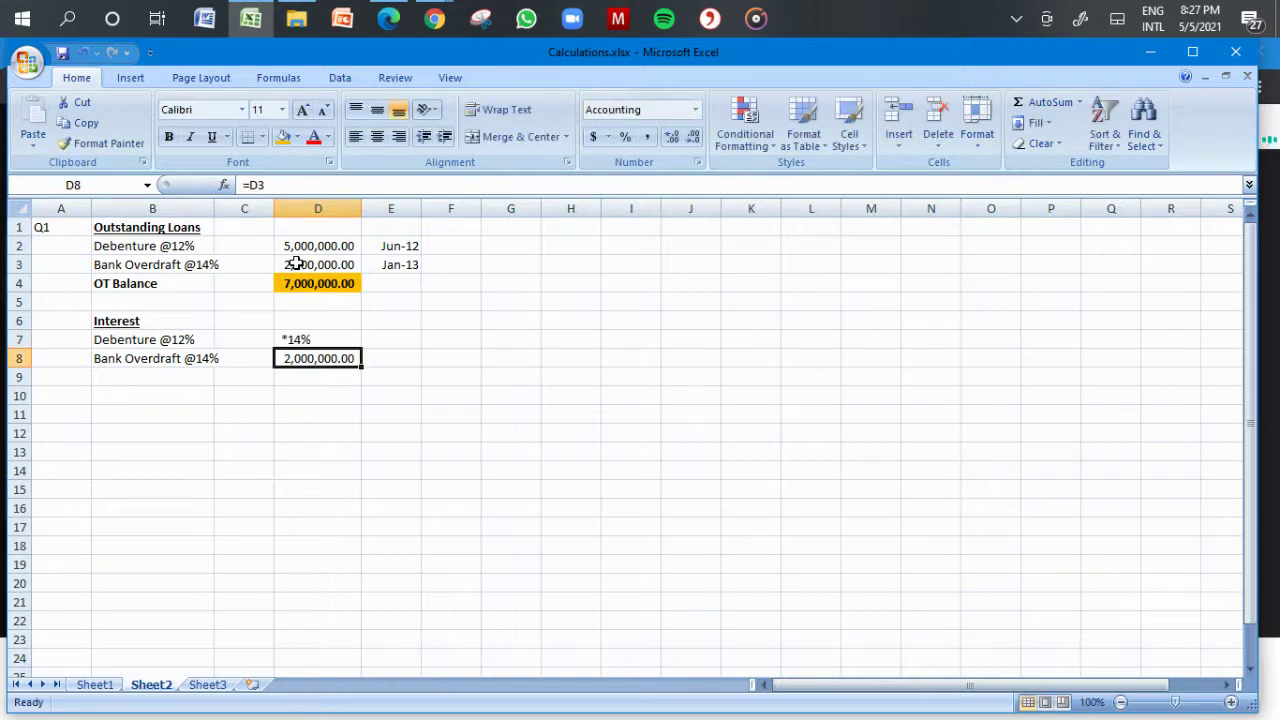
key("shift+Return")
key("ctrl+z")
Step: Calculate the bank overdraft interest in cell D8 with the formula =D3*14%
key("Return")
type("=")
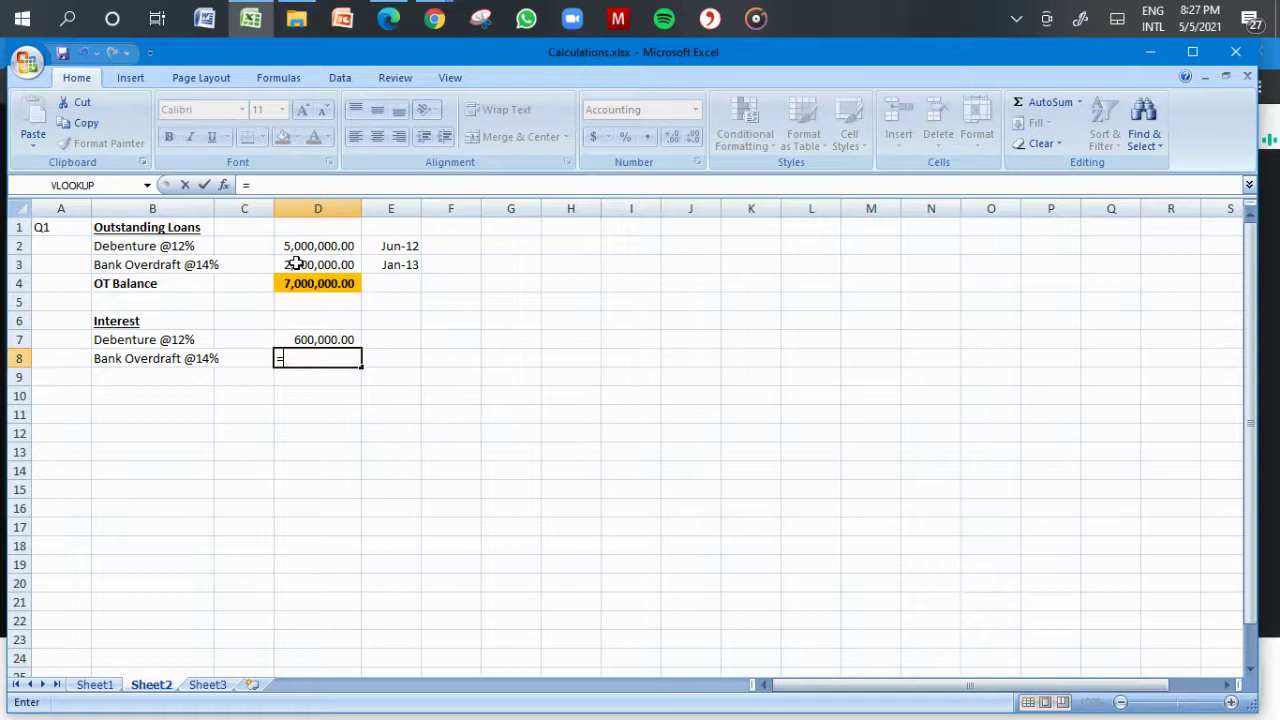
left_click(305, 265)
type("*14%")
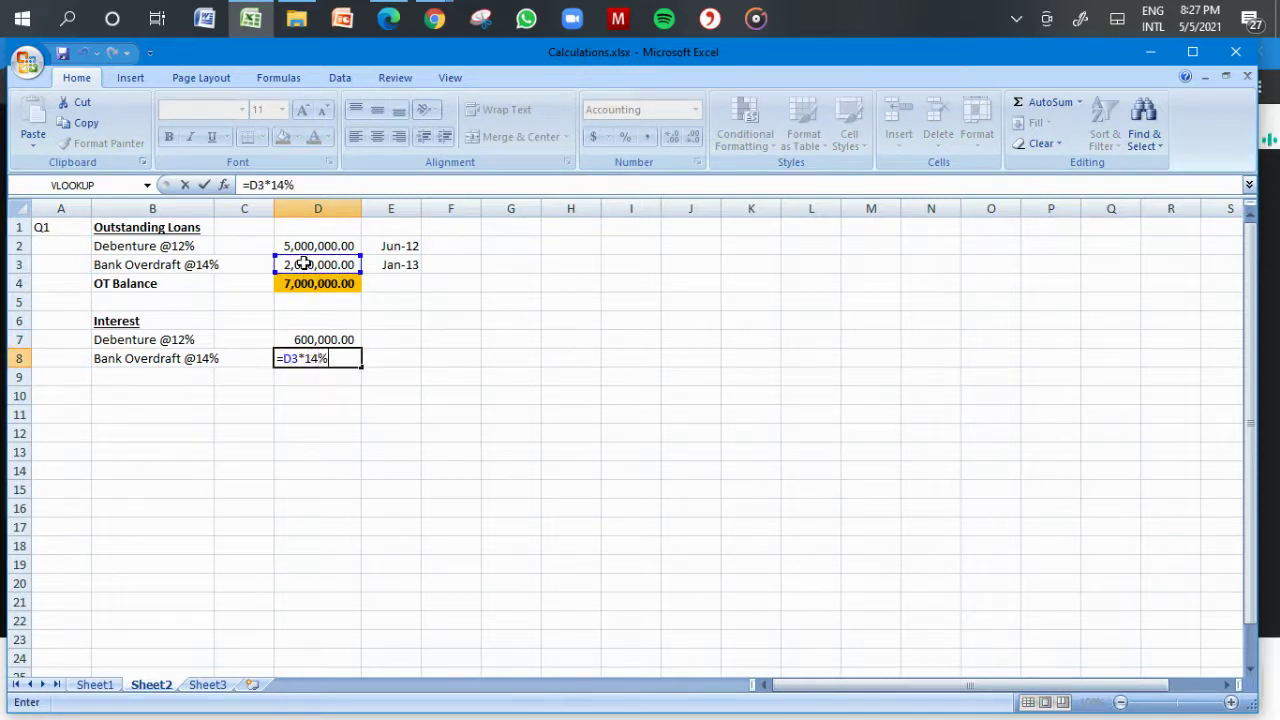
key("Return")
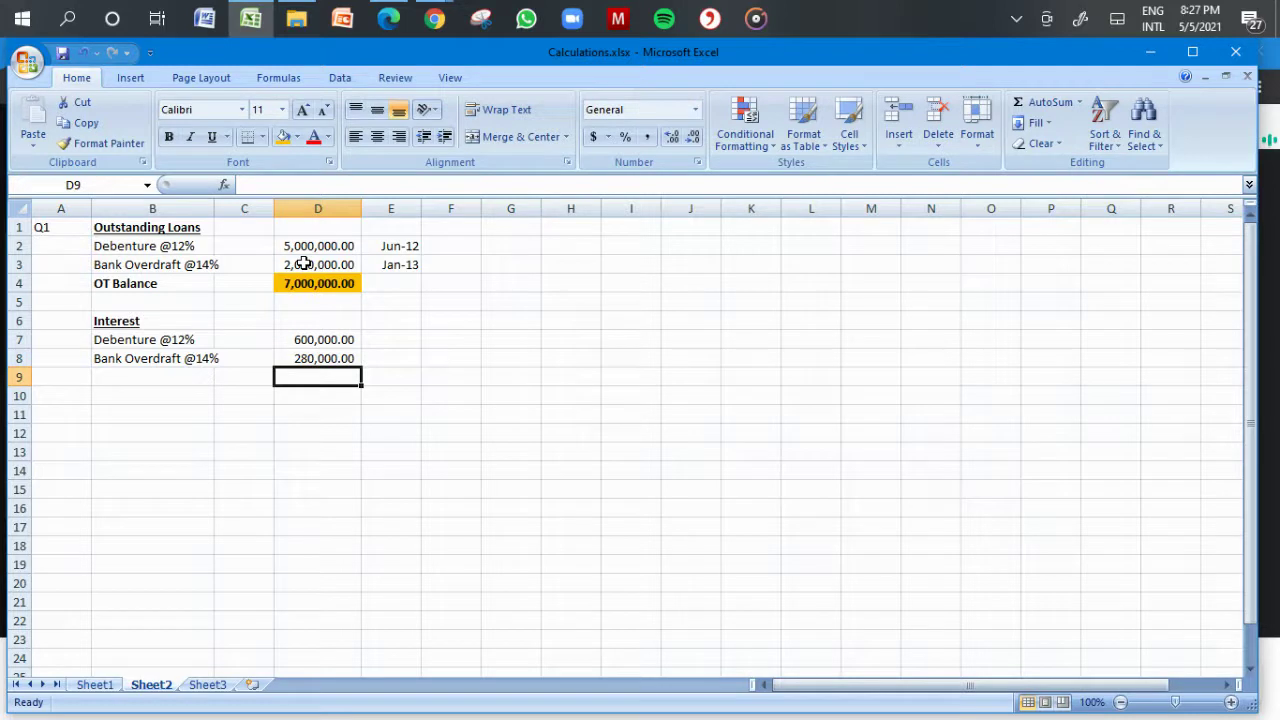
Step: Add up the two interest amounts in D7:D8 with AutoSum, placing the total in cell D9
key("Up")
key("Up")
key("shift+Down")
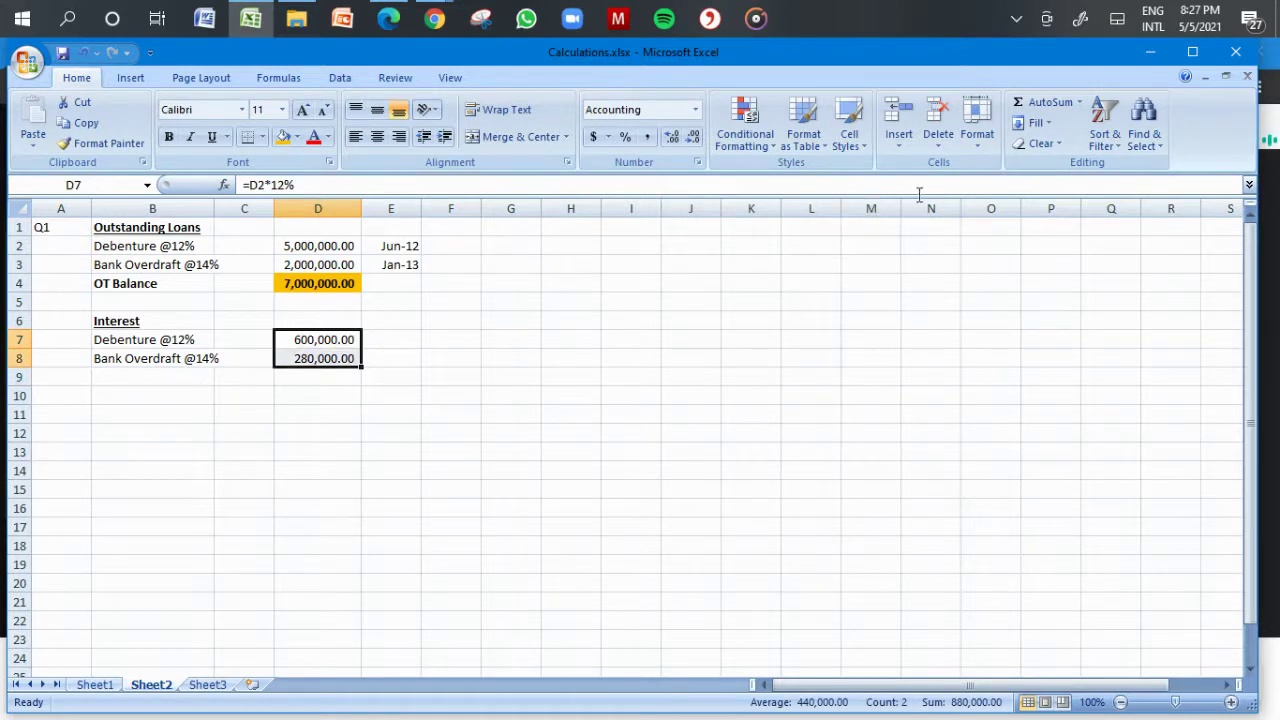
left_click(1030, 103)
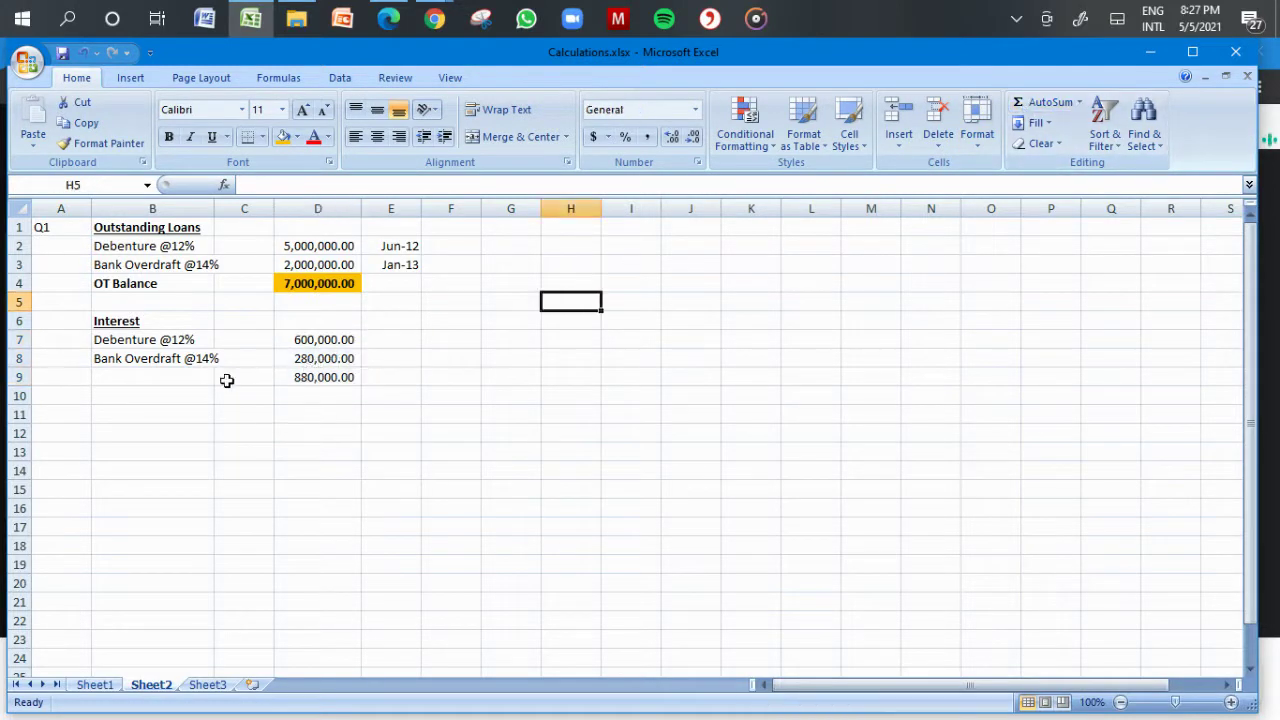
Step: Enter the label Total Interest in cell B9 and make it bold
left_click(193, 381)
type("Total Interest")
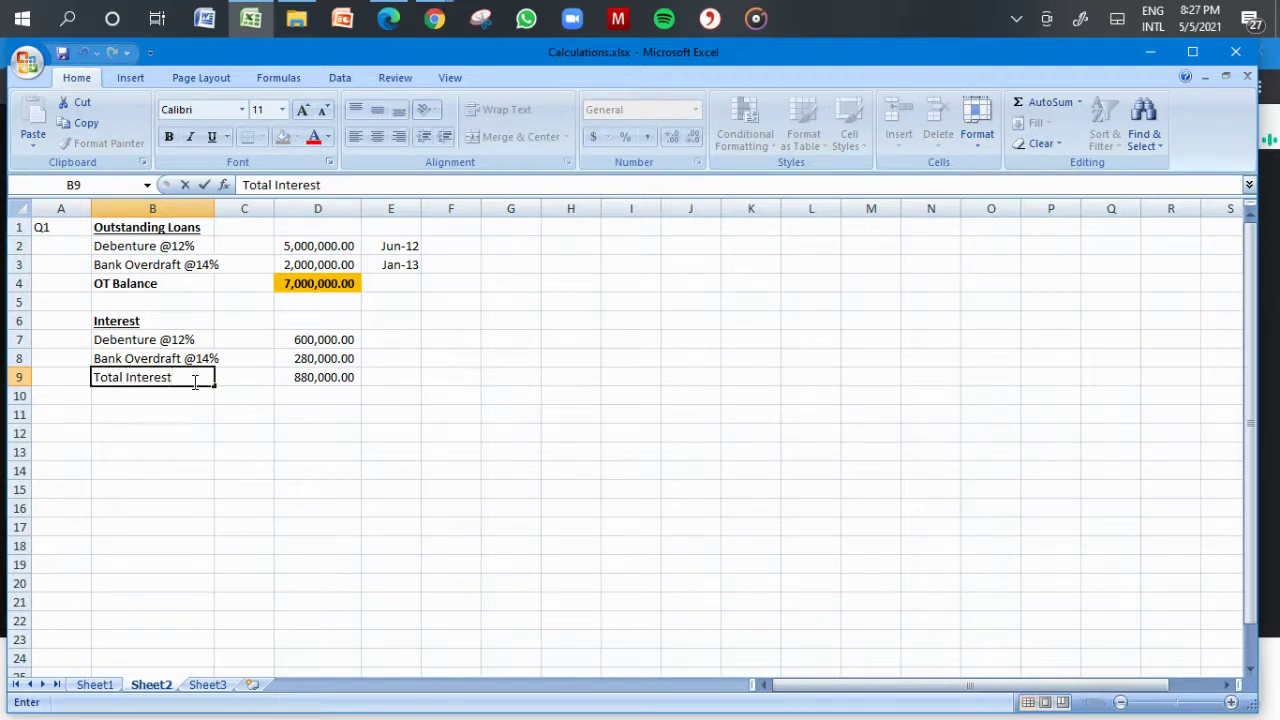
key("Return")
left_click(193, 381)
left_click(168, 137)
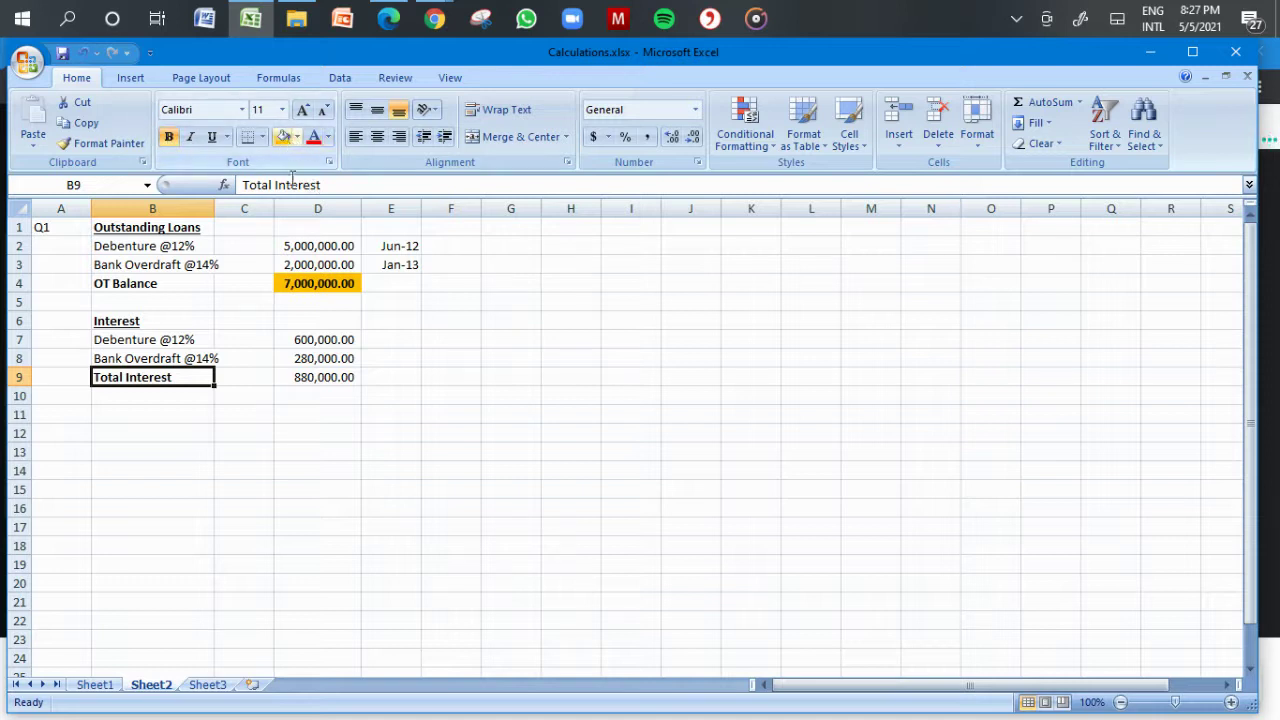
Step: Format the total interest in cell D9 as bold with the same orange fill as the loan total
left_click(331, 377)
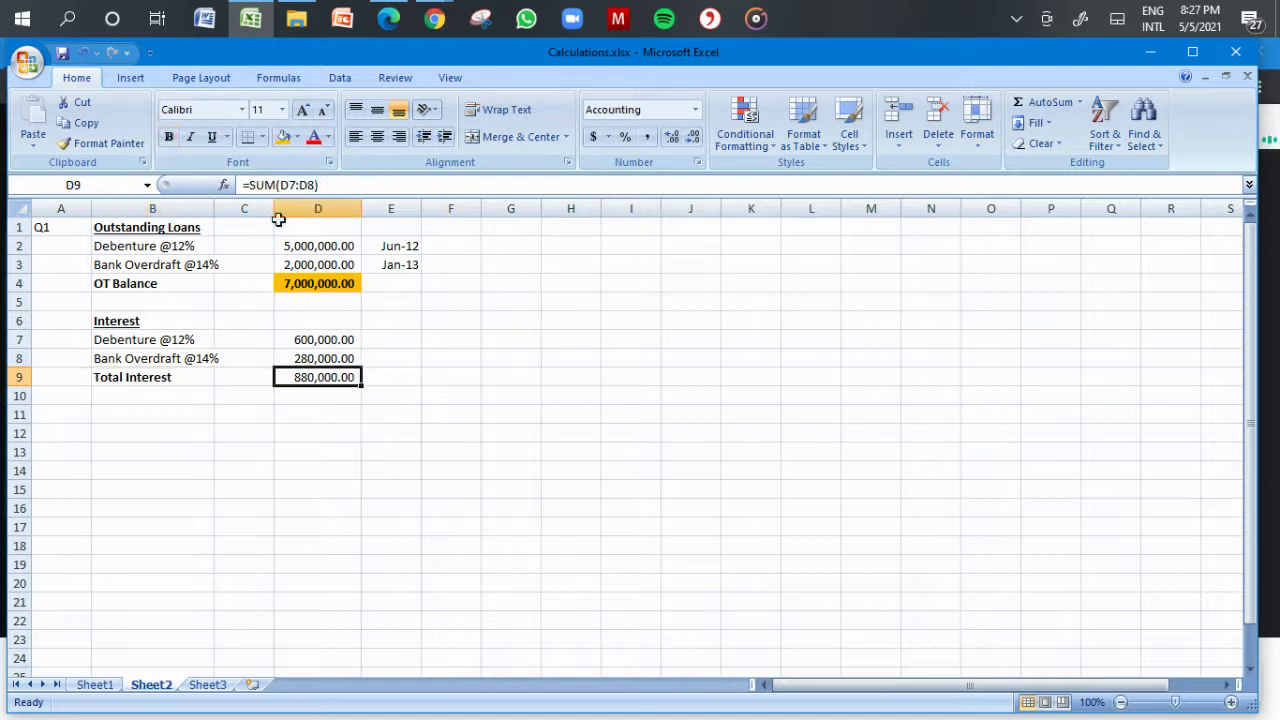
left_click(283, 137)
left_click(326, 503)
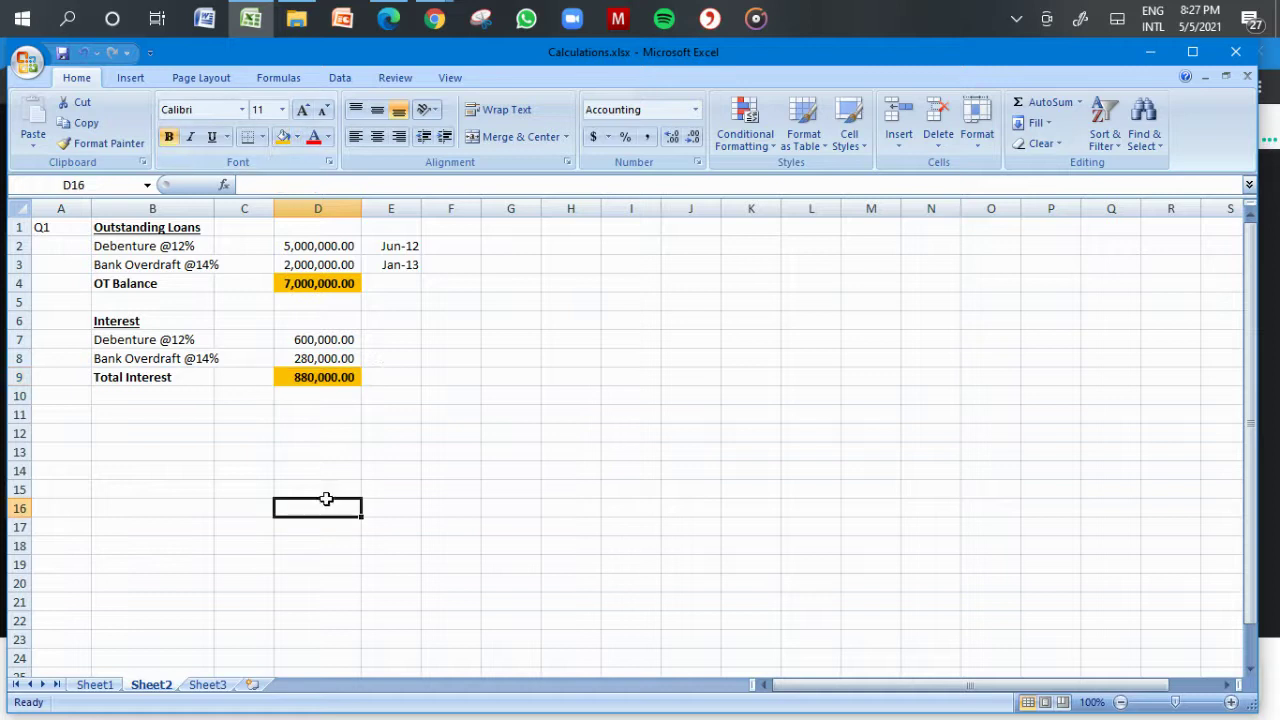
Step: Enter the label Capitalisation Rate in cell B11
left_click(133, 412)
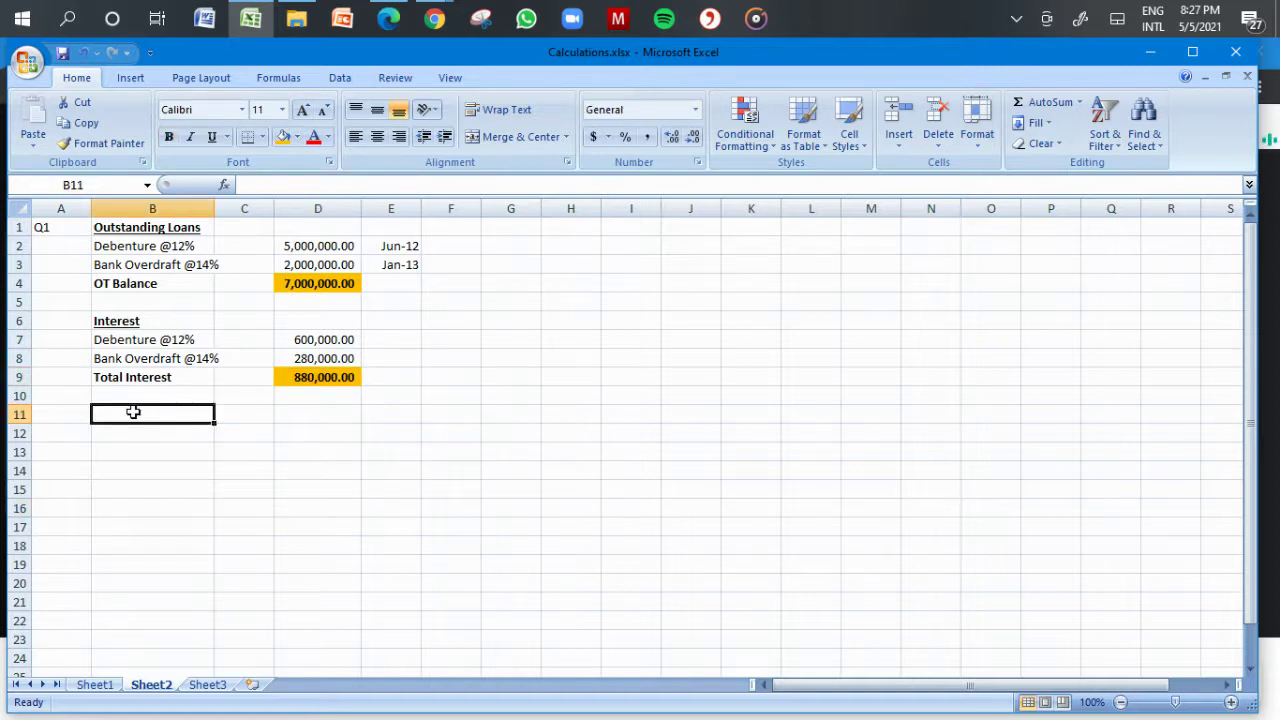
type("Capitalisati")
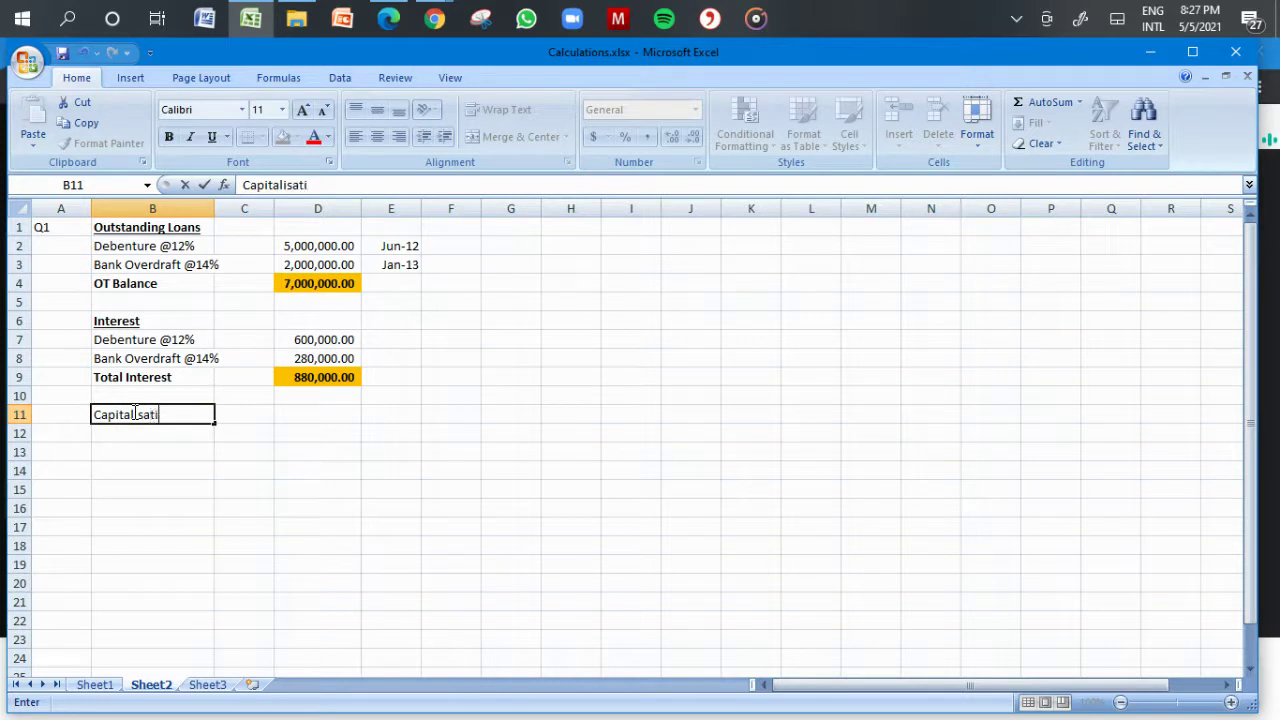
type("on Rate")
key("Tab")
Step: Calculate the capitalisation rate in cell D11 with =D9/D4 and format it as a percentage
key("Tab")
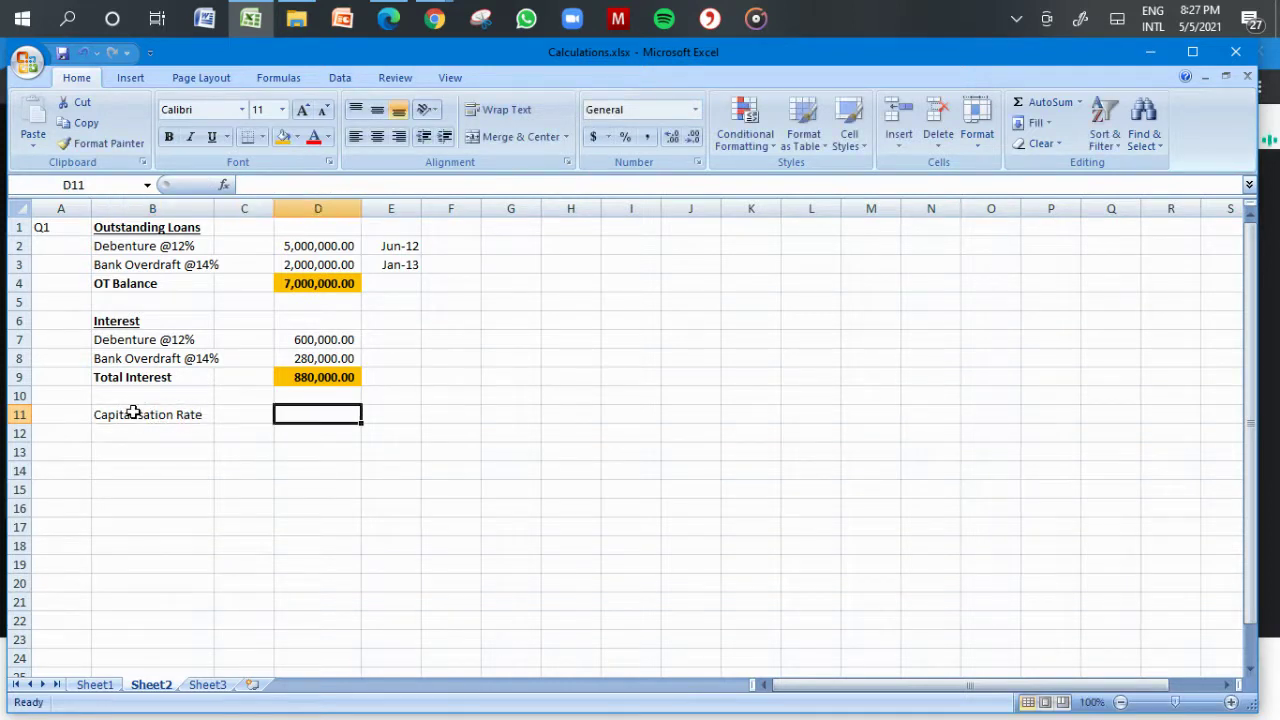
type("=")
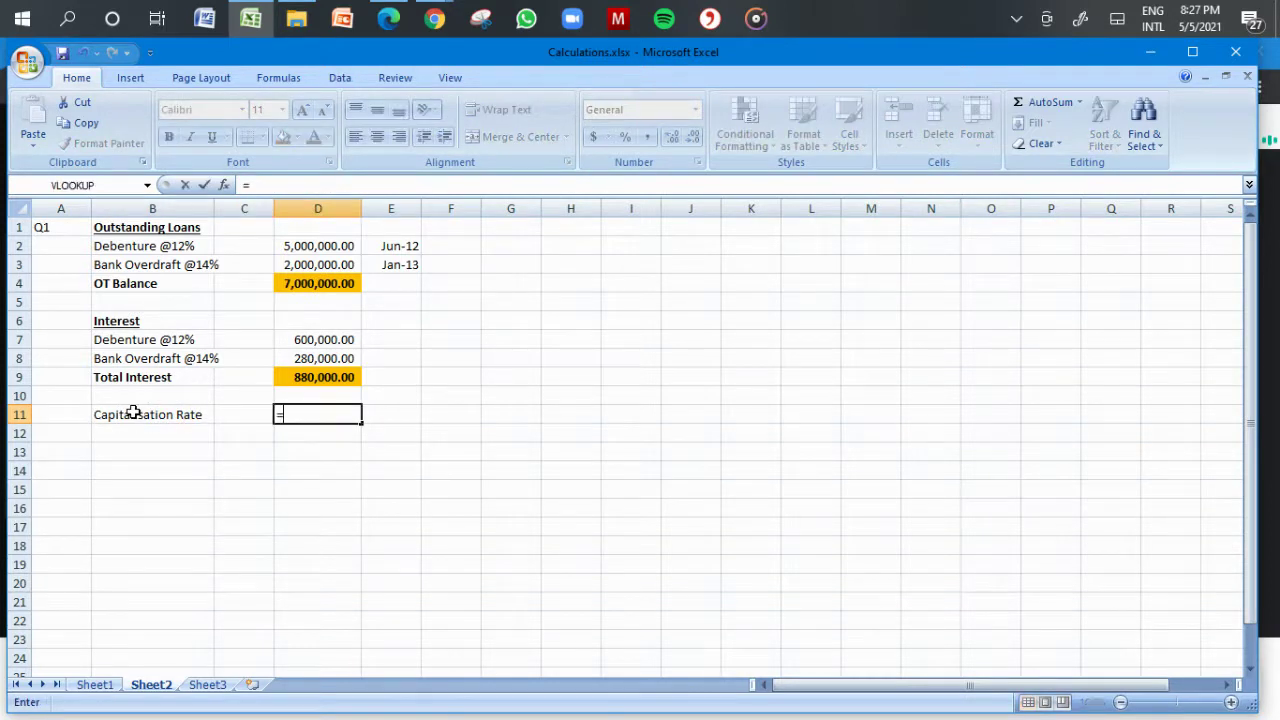
left_click(310, 372)
type("/")
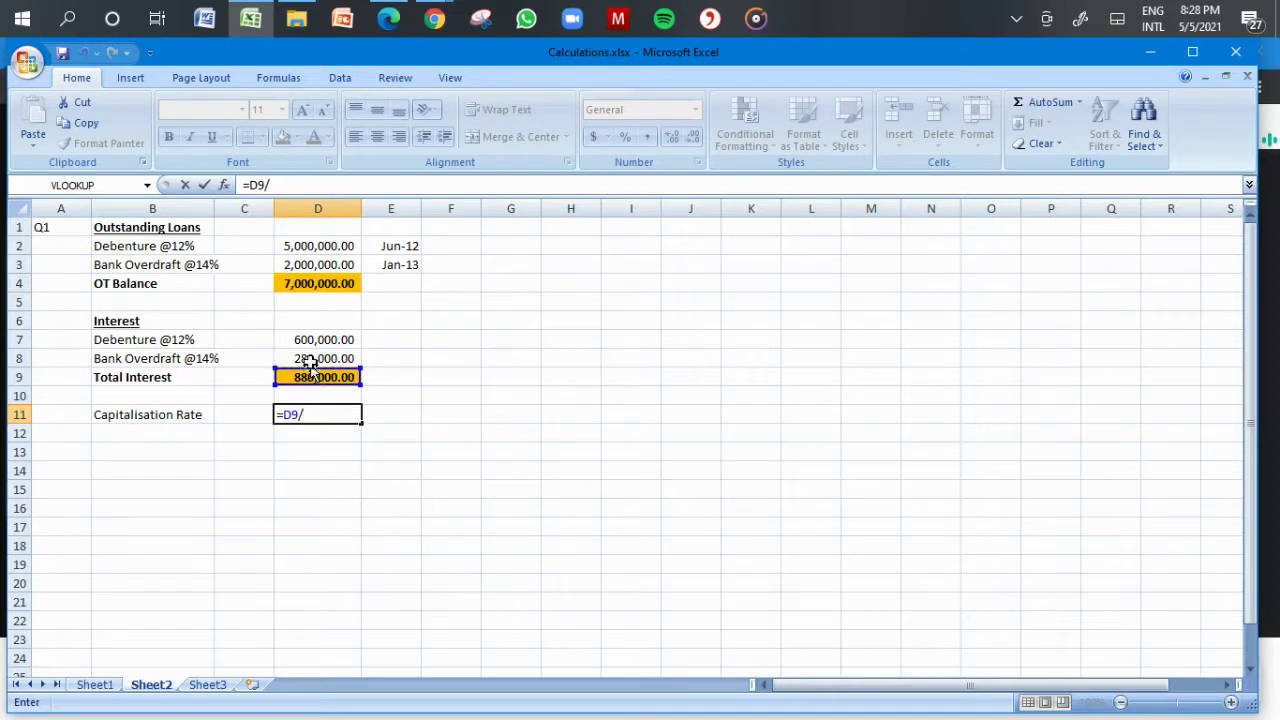
left_click(307, 284)
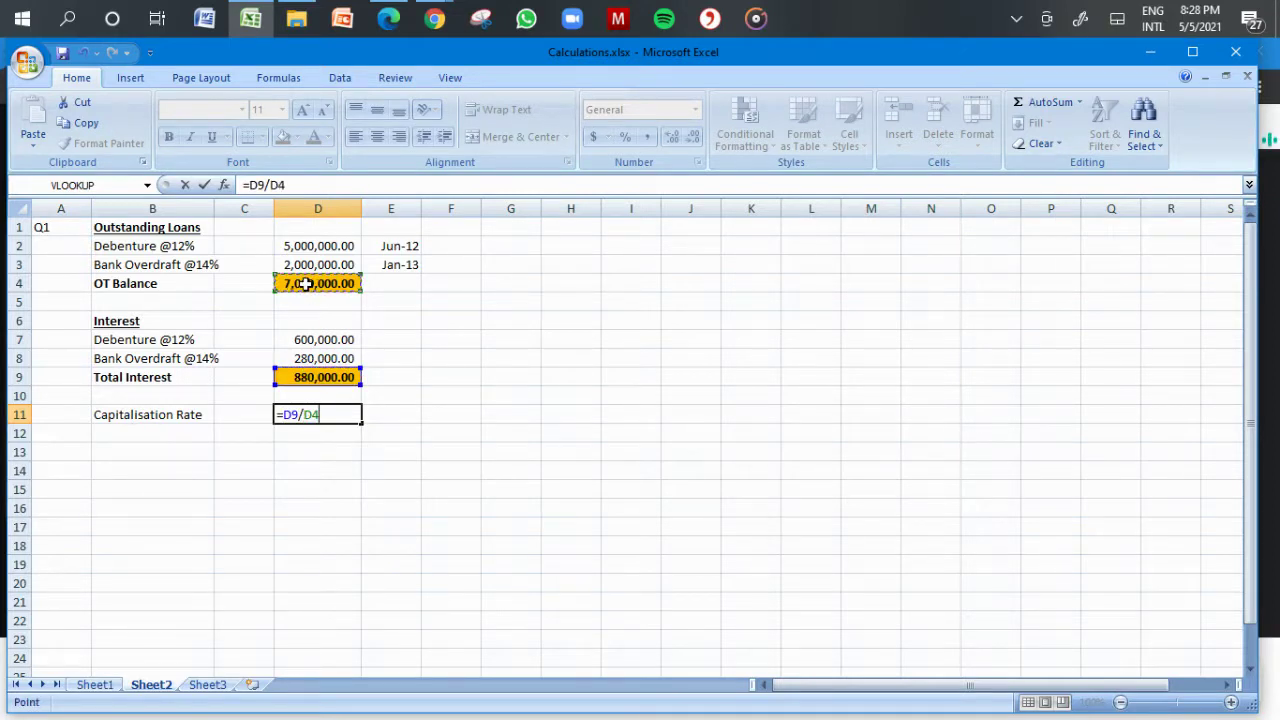
key("Return")
key("Up")
left_click(625, 136)
left_click(414, 477)
Step: Fill the capitalisation rate row B11:D11 with orange and show the rate in D11 with two decimal places
left_click_drag(138, 414, 314, 412)
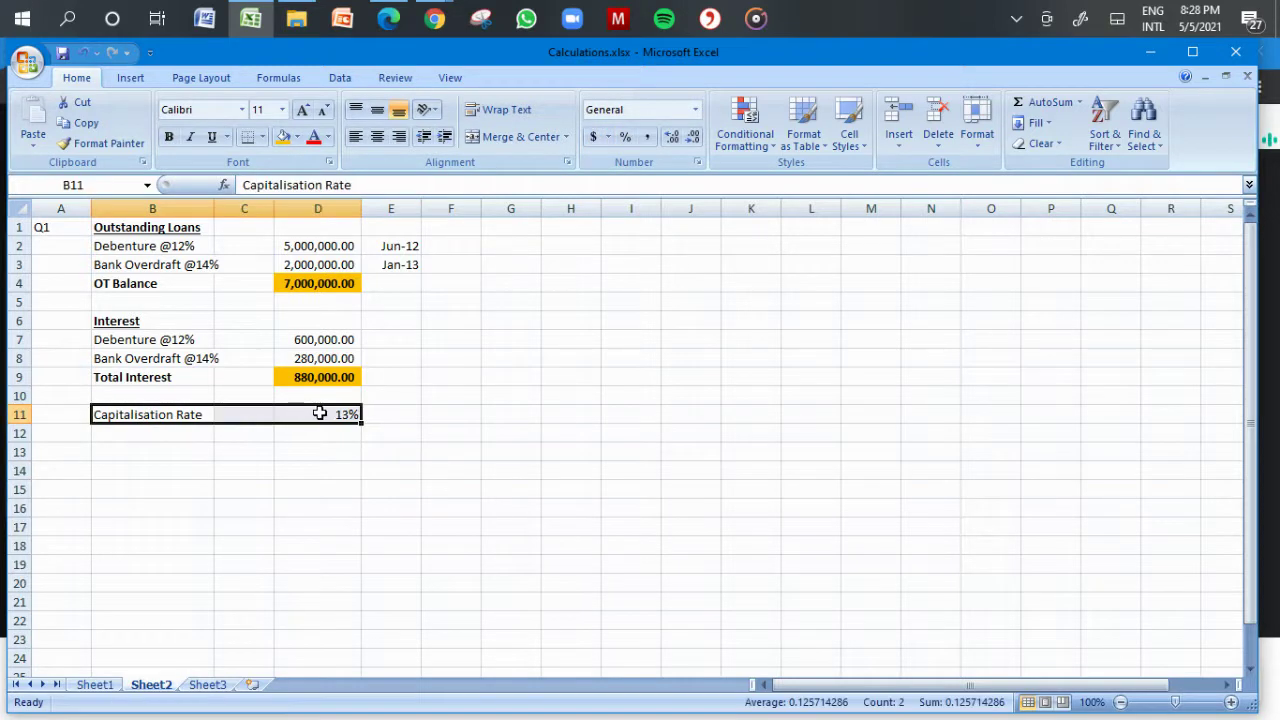
left_click(284, 137)
left_click(343, 417)
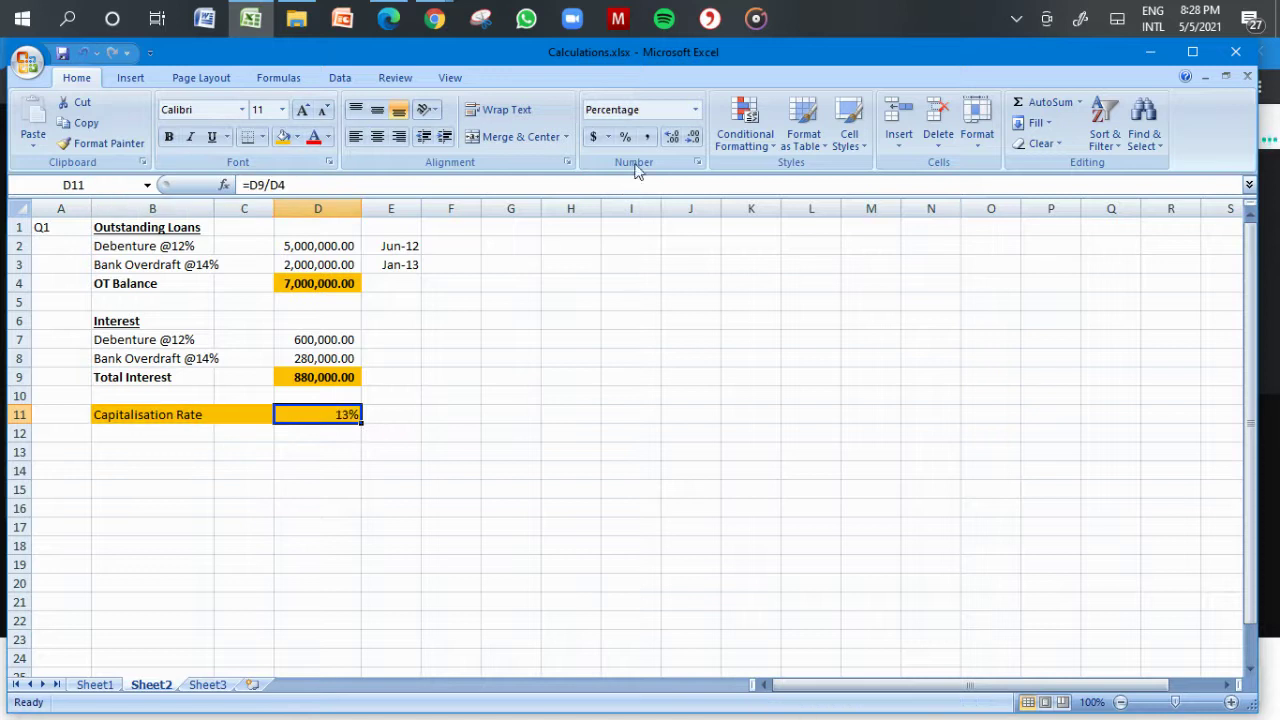
left_click(672, 139)
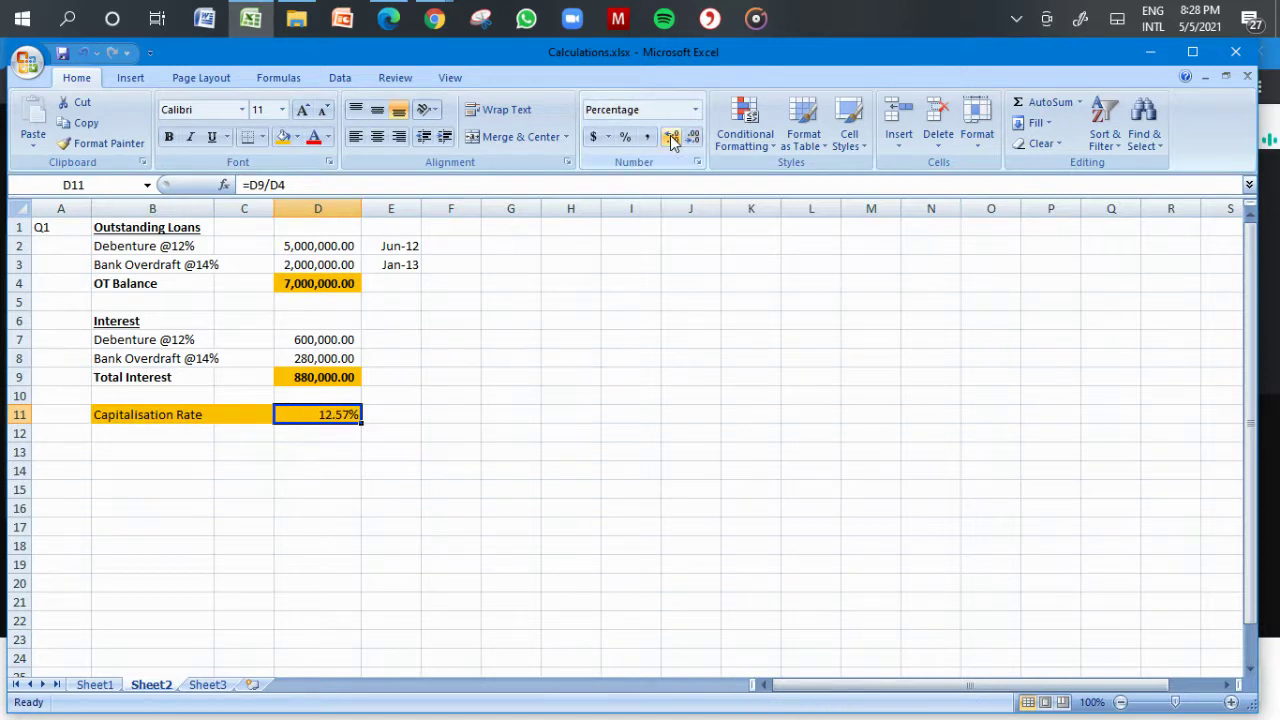
left_click(447, 397)
left_click(228, 539)
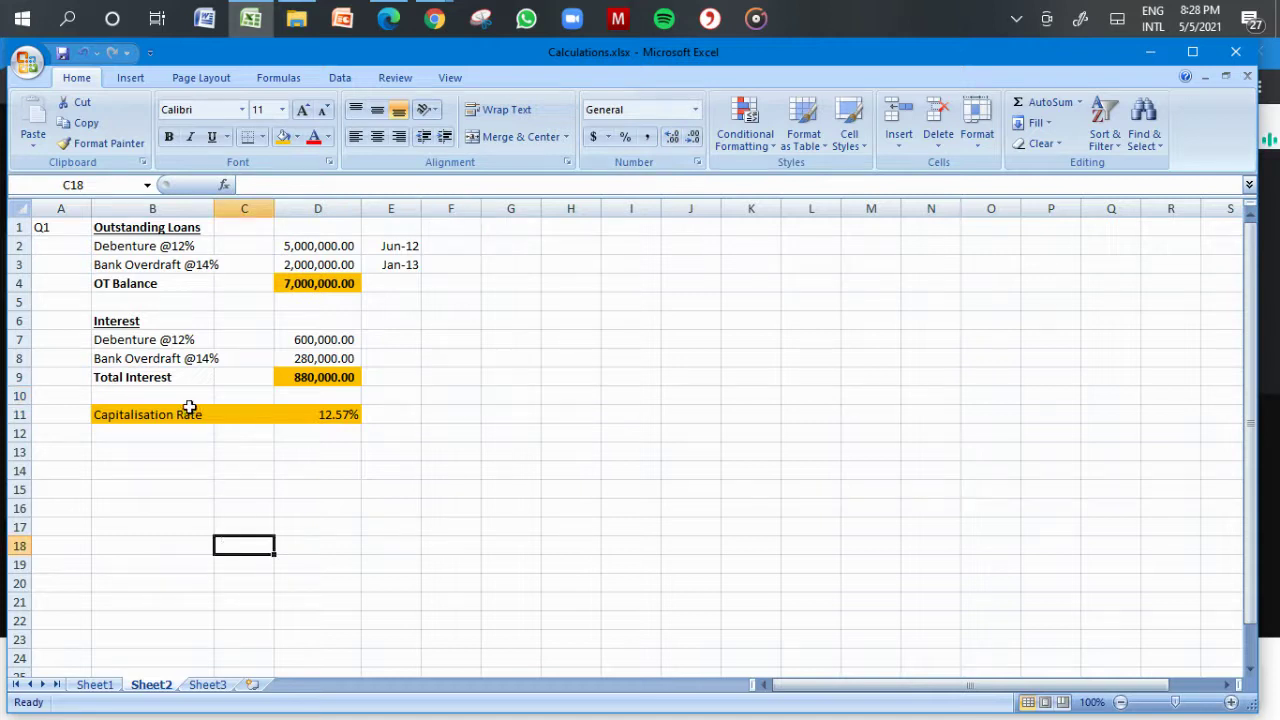
Step: Change the fill of the capitalisation rate row B11:D11 to the standard green
left_click(178, 408)
left_click_drag(295, 409, 180, 414)
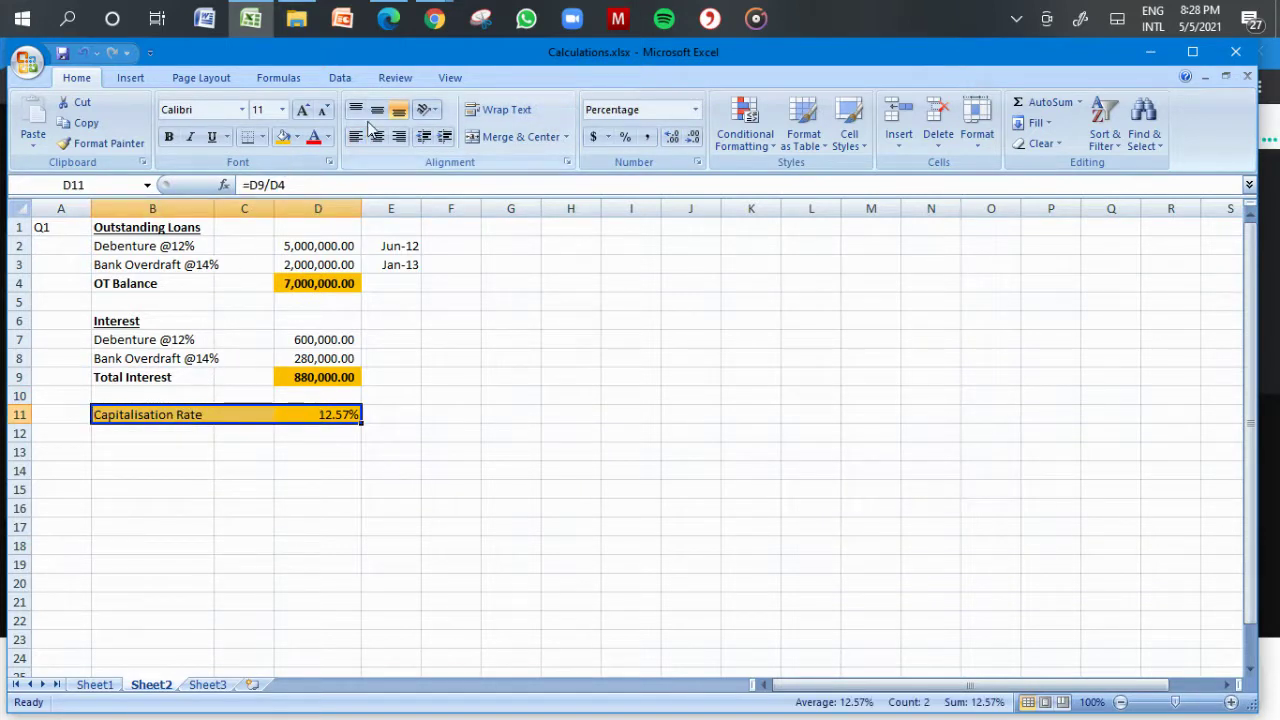
left_click(297, 137)
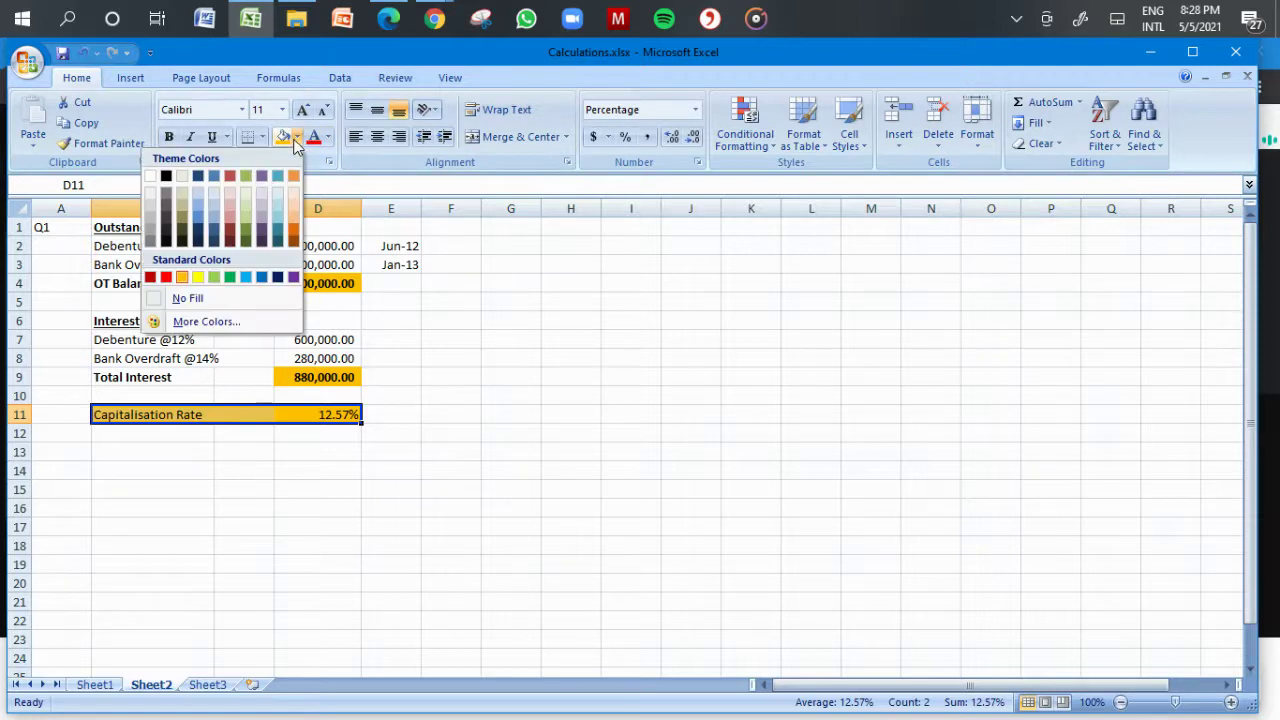
left_click(229, 277)
left_click(216, 497)
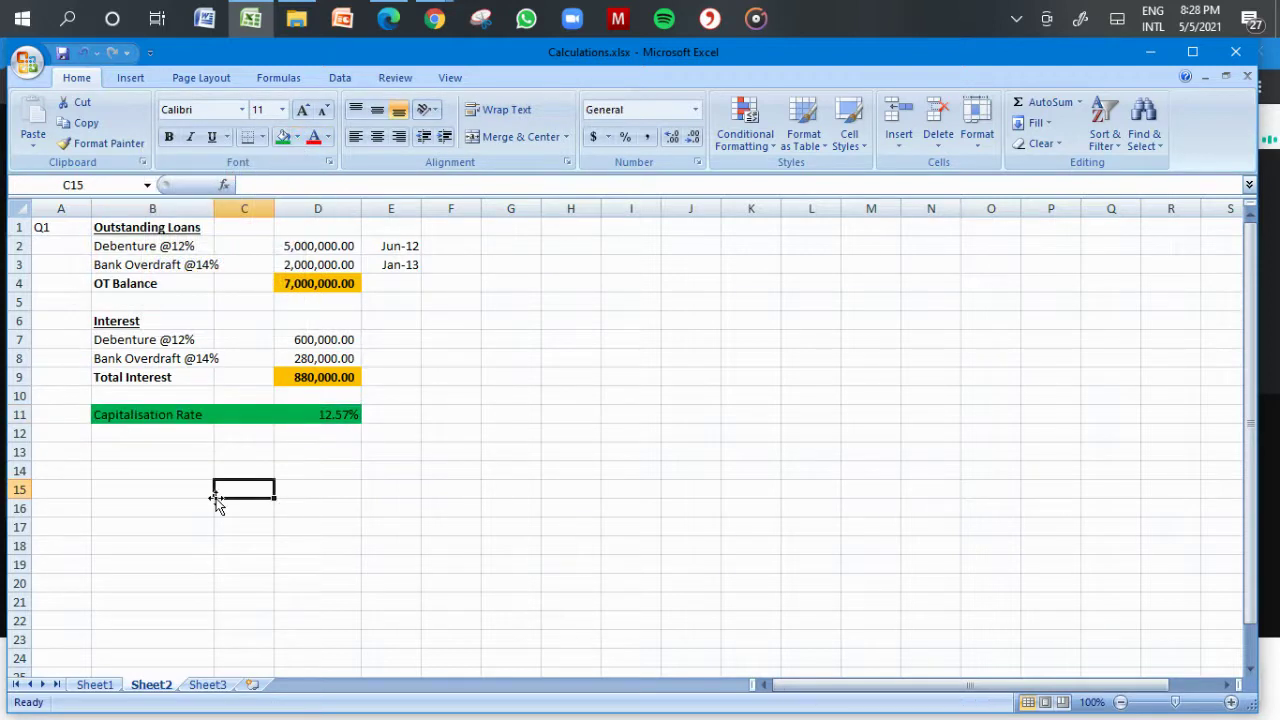
Step: Enter the label Q2 in cell A15 to begin the second quarter's calculation
key("Down")
key("Down")
key("Up")
key("Up")
key("Left")
key("Left")
key("Up")
key("Down")
key("Right")
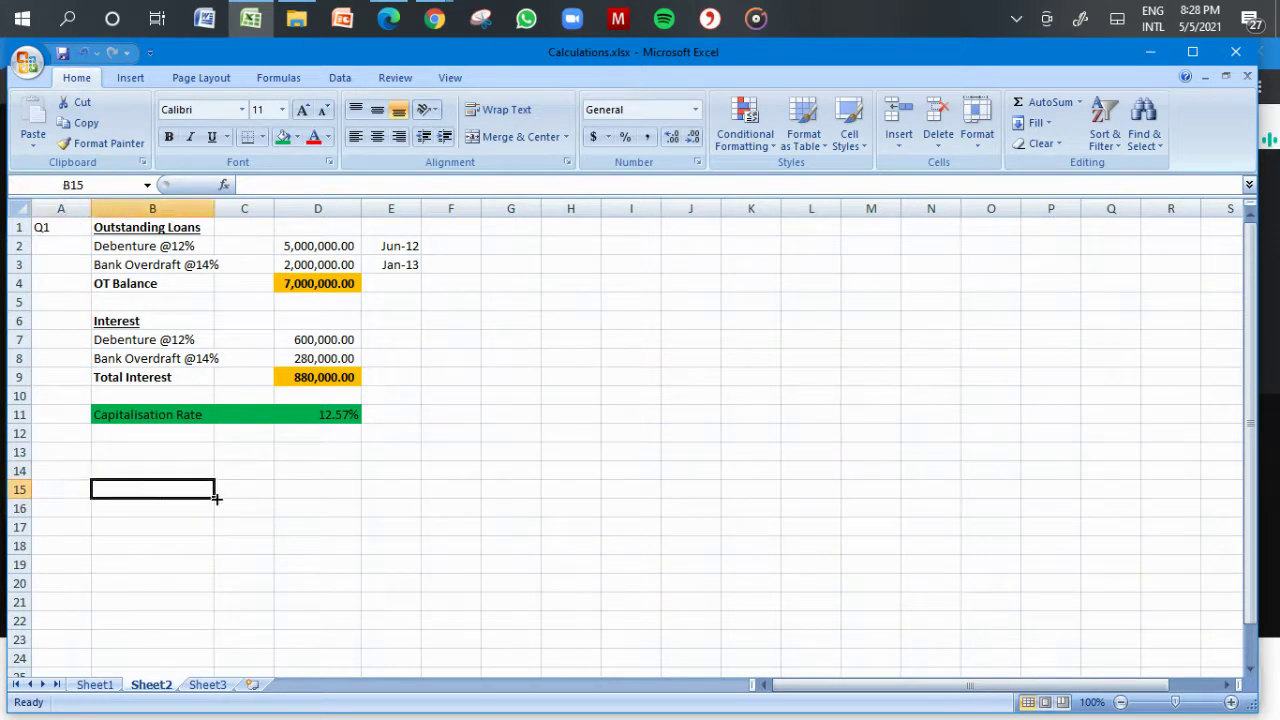
key("Left")
type("Q2")
key("Return")
Step: Copy the Outstanding Loans heading from cell B1 into cell B15 beside the Q2 label
key("Up")
key("Right")
key("Up")
key("Up")
key("Up")
key("Up")
key("Up")
key("Up")
key("Up")
key("Up")
key("Up")
key("Up")
key("Up")
key("Up")
key("Up")
key("Up")
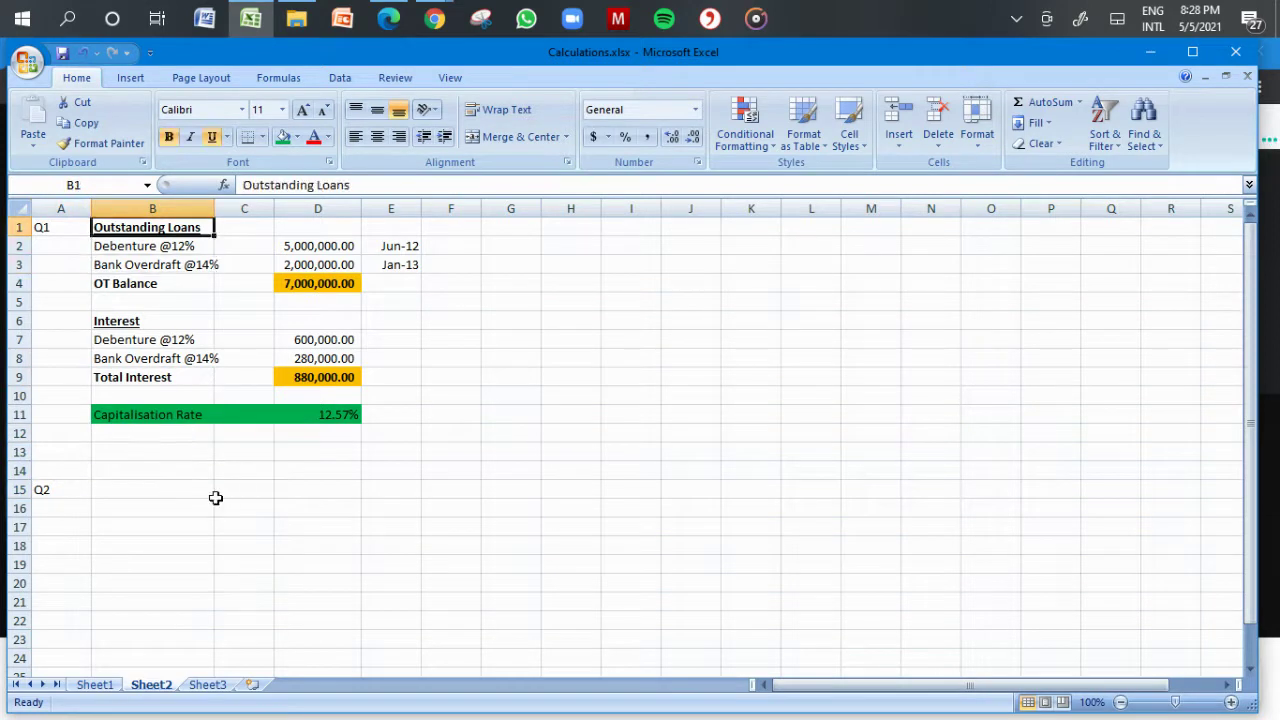
key("ctrl+c")
key("Down")
key("Down")
key("Down")
key("Down")
key("Down")
key("Down")
key("Down")
key("Down")
key("Down")
key("Down")
key("Down")
key("Left")
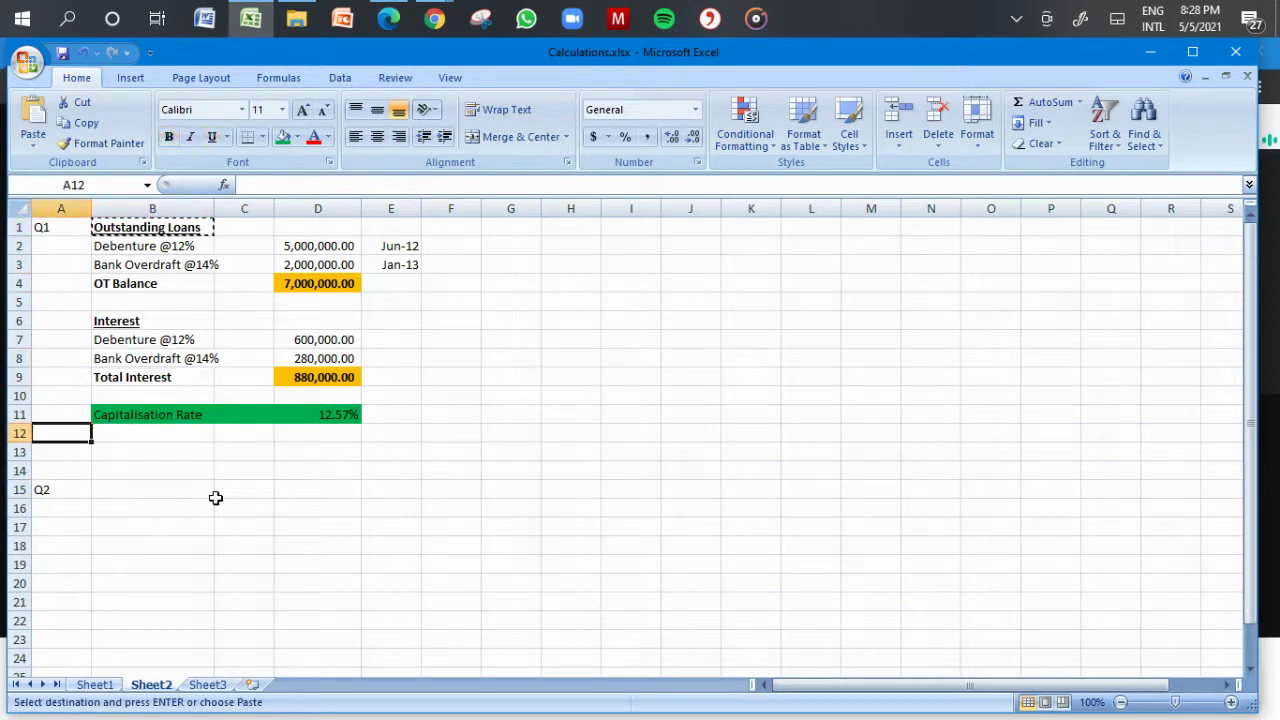
key("Down")
key("Down")
key("Down")
key("Right")
key("ctrl+v")
Step: Copy the two loan labels from B2:B3 into B16:B17 and widen column B slightly to fit them
key("Up")
key("Up")
key("Up")
key("Up")
key("Up")
key("Up")
key("Up")
key("Up")
key("Up")
key("Up")
key("Up")
key("Up")
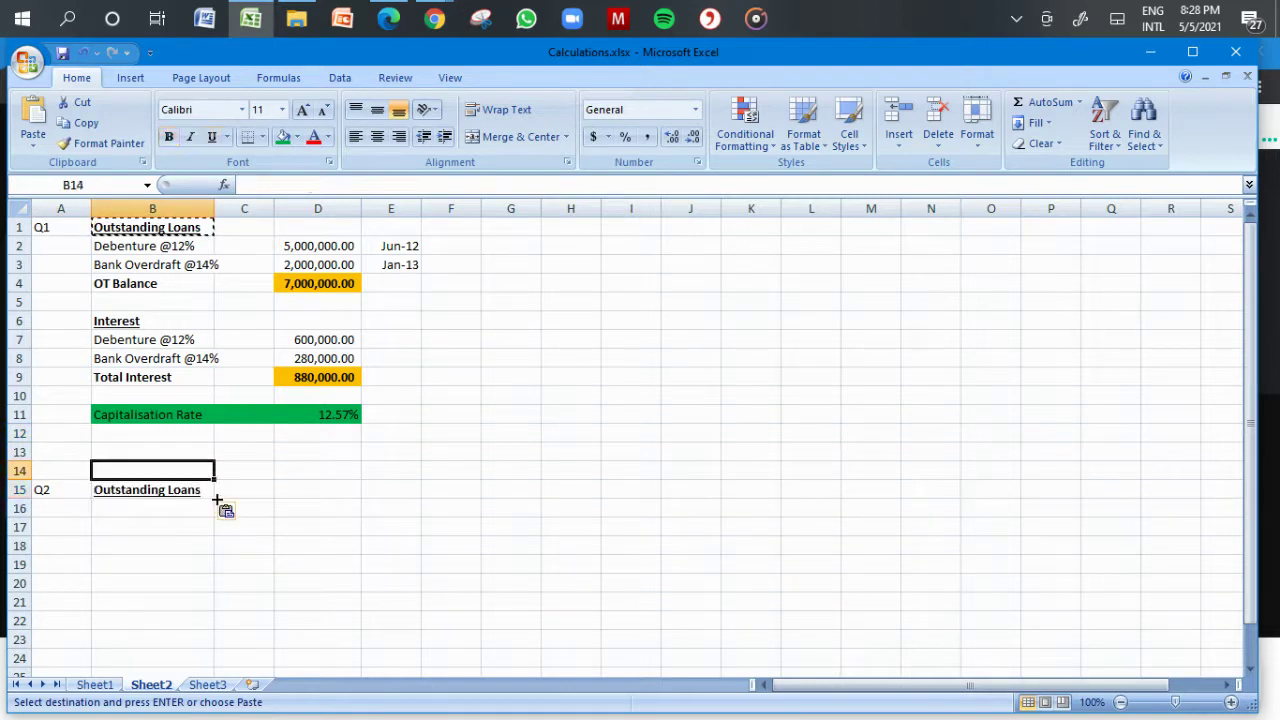
key("Up")
key("shift+Down")
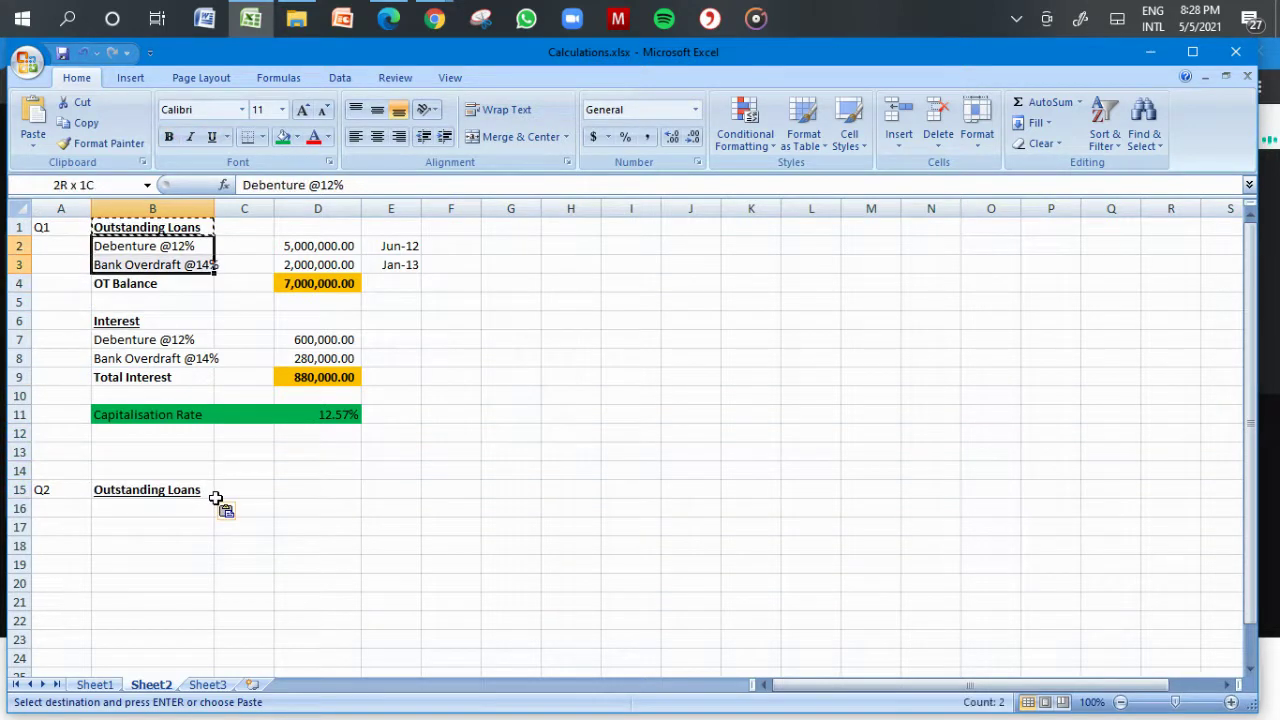
key("ctrl+c")
key("Down")
key("Down")
key("Down")
key("Down")
key("Down")
key("Down")
key("Down")
key("Down")
key("Down")
key("Down")
key("Down")
key("Down")
key("Down")
key("Down")
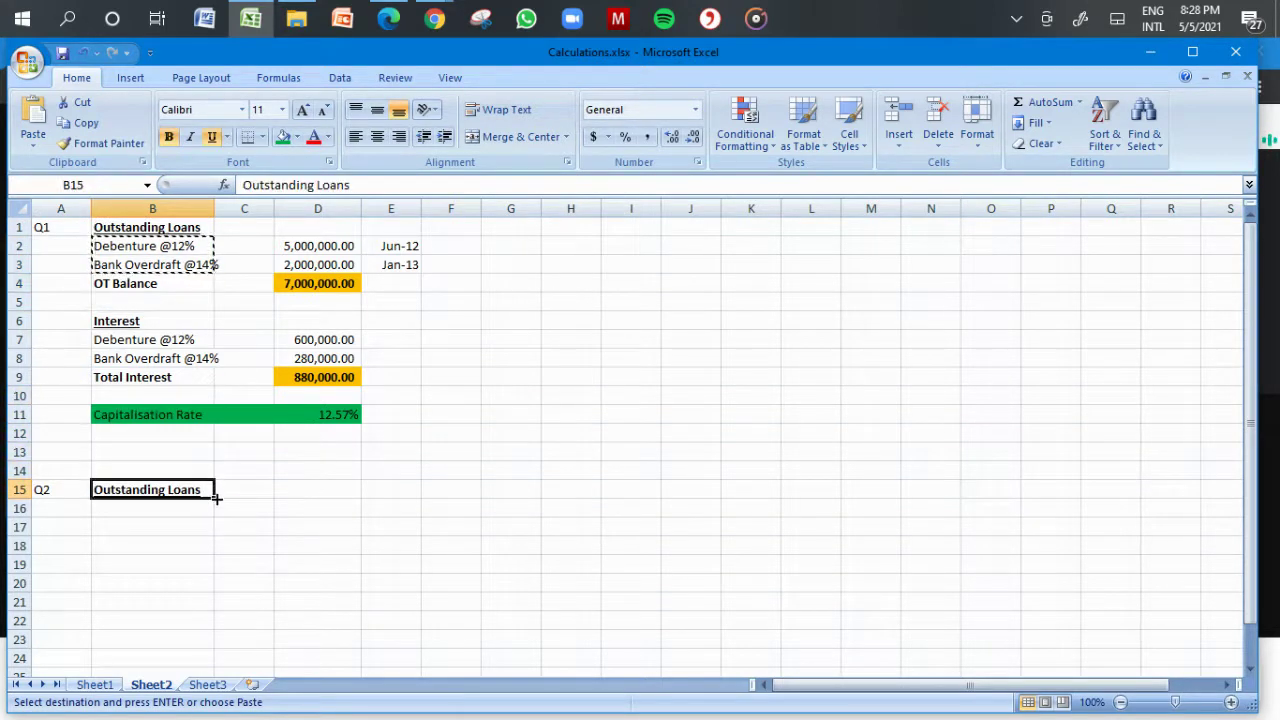
key("ctrl+v")
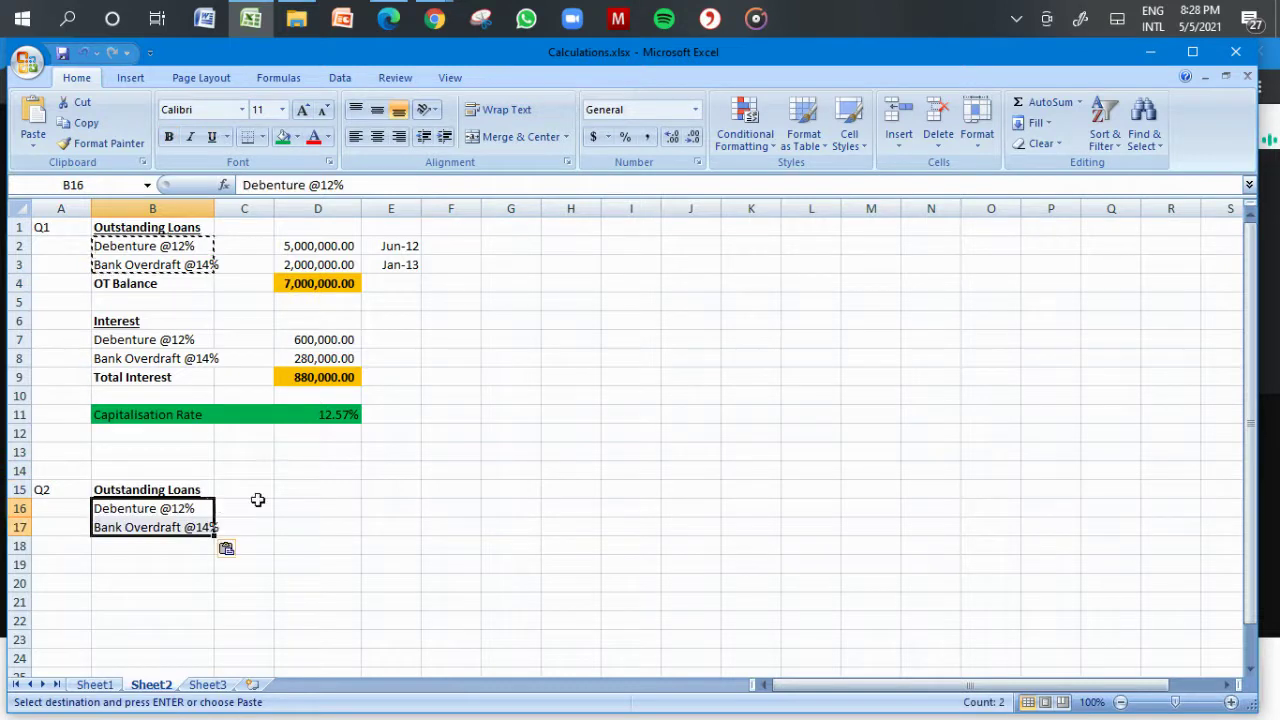
left_click(350, 525)
left_click_drag(214, 205, 227, 205)
Step: Switch to borrowing costs.pdf in Edge, tick the debentures amount and the January to March period, and circle 1 April to 30 June 20.13
left_click(405, 12)
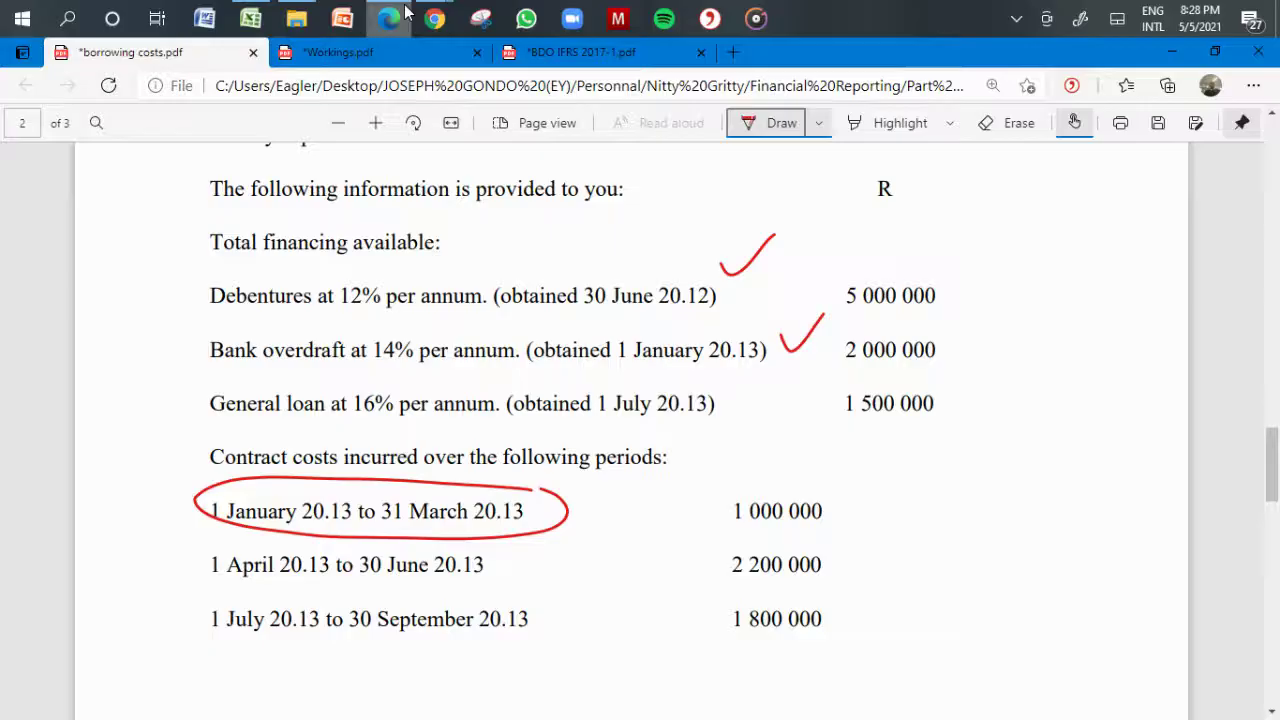
left_click_drag(968, 280, 1015, 260)
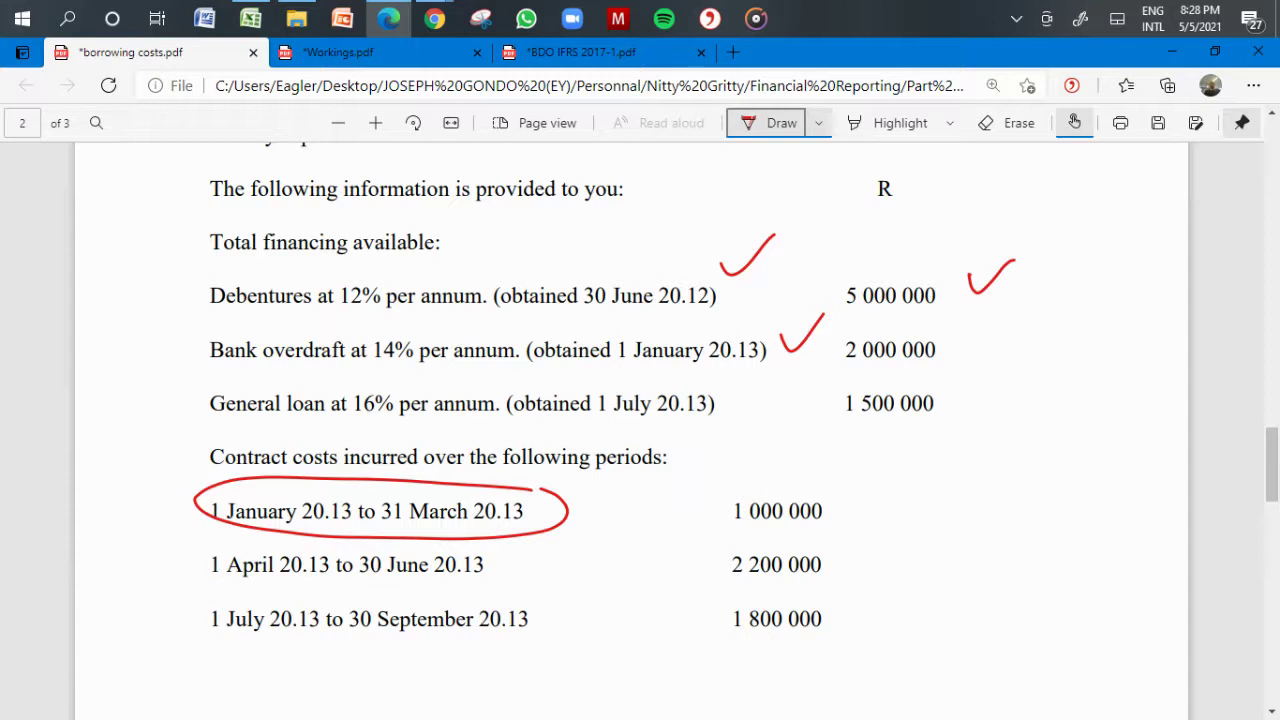
left_click_drag(570, 497, 655, 455)
mouse_move(518, 560)
left_mouse_down()
mouse_move(205, 540)
mouse_move(455, 587)
mouse_move(520, 557)
left_mouse_up()
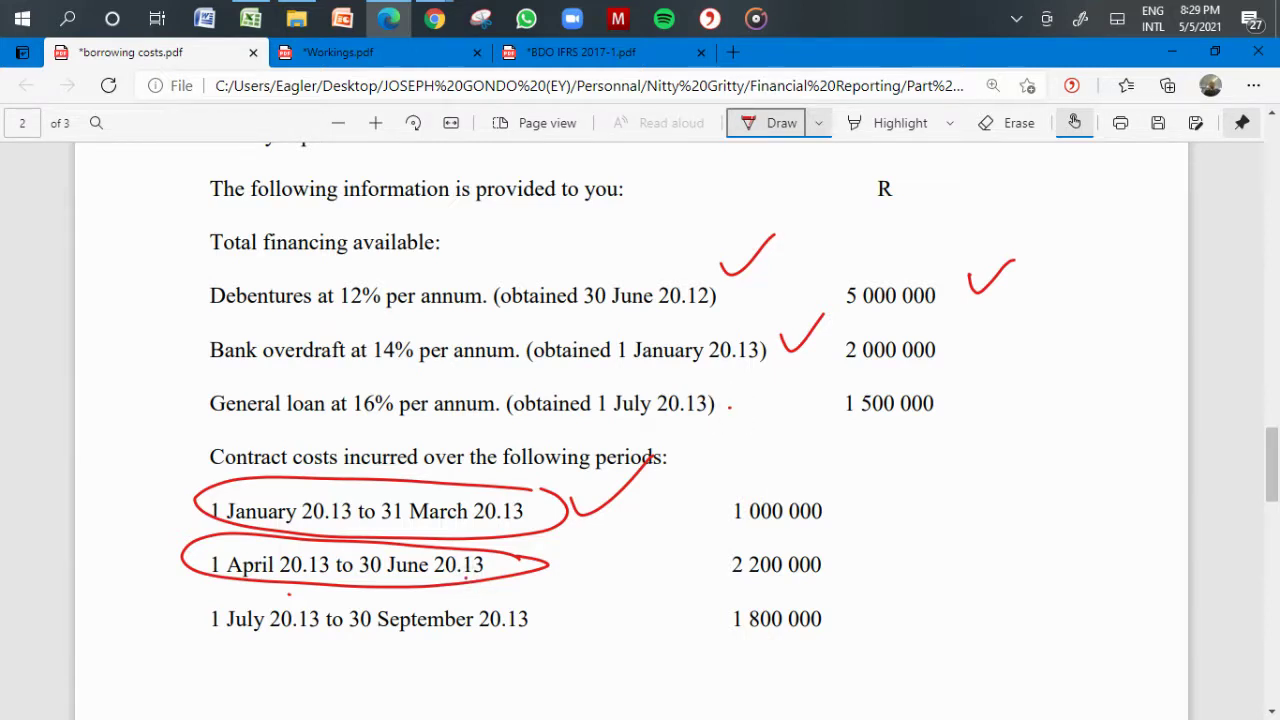
Step: Circle the new 15% bank overdraft interest rate on page 3 of the PDF
scroll(729, 403, "down", 5)
scroll(729, 403, "down", 5)
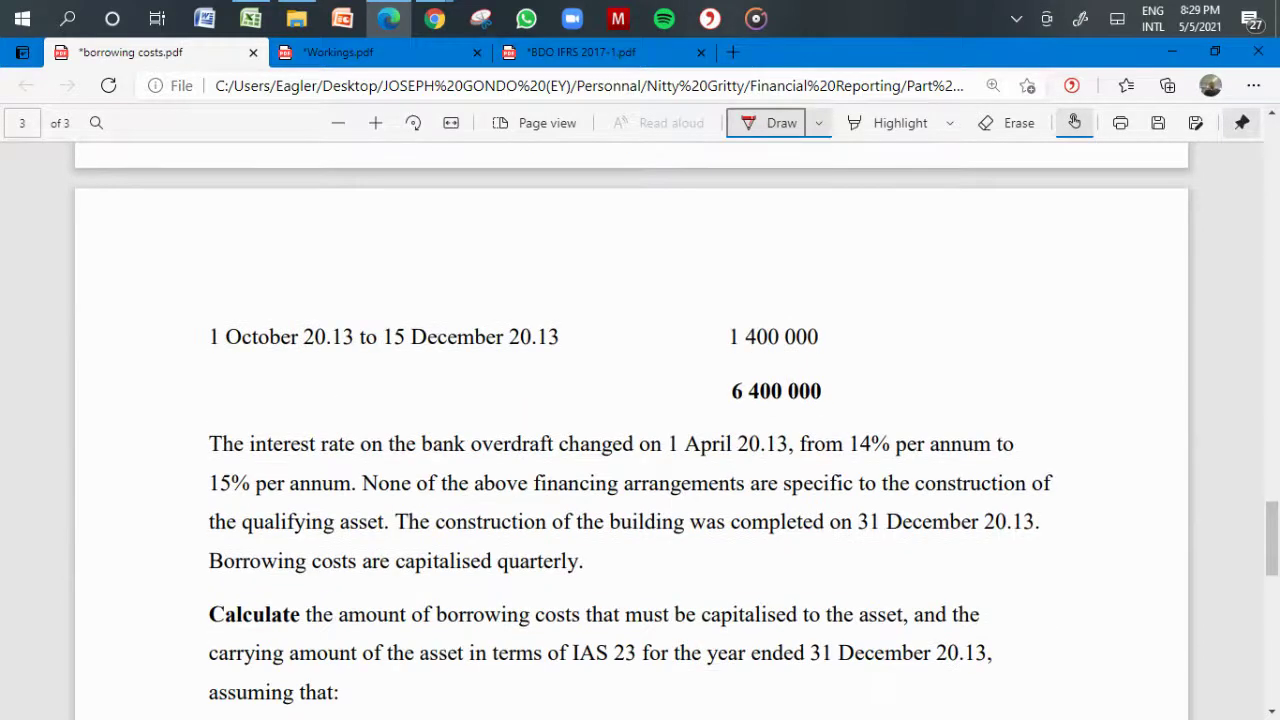
mouse_move(255, 462)
left_mouse_down()
mouse_move(200, 471)
mouse_move(272, 464)
left_mouse_up()
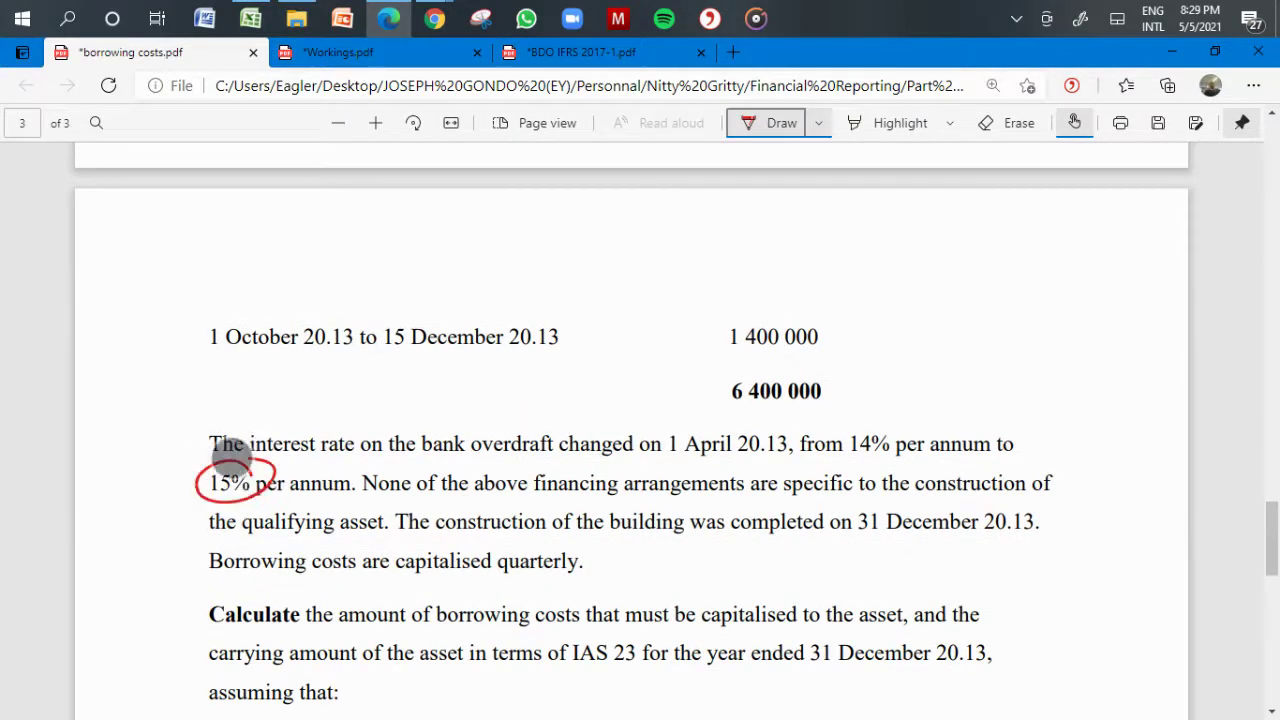
Step: Return to the Excel workbook and link the Q2 loan amounts to Q1, with D16 equal to D2 and D17 equal to D3
left_click(250, 18)
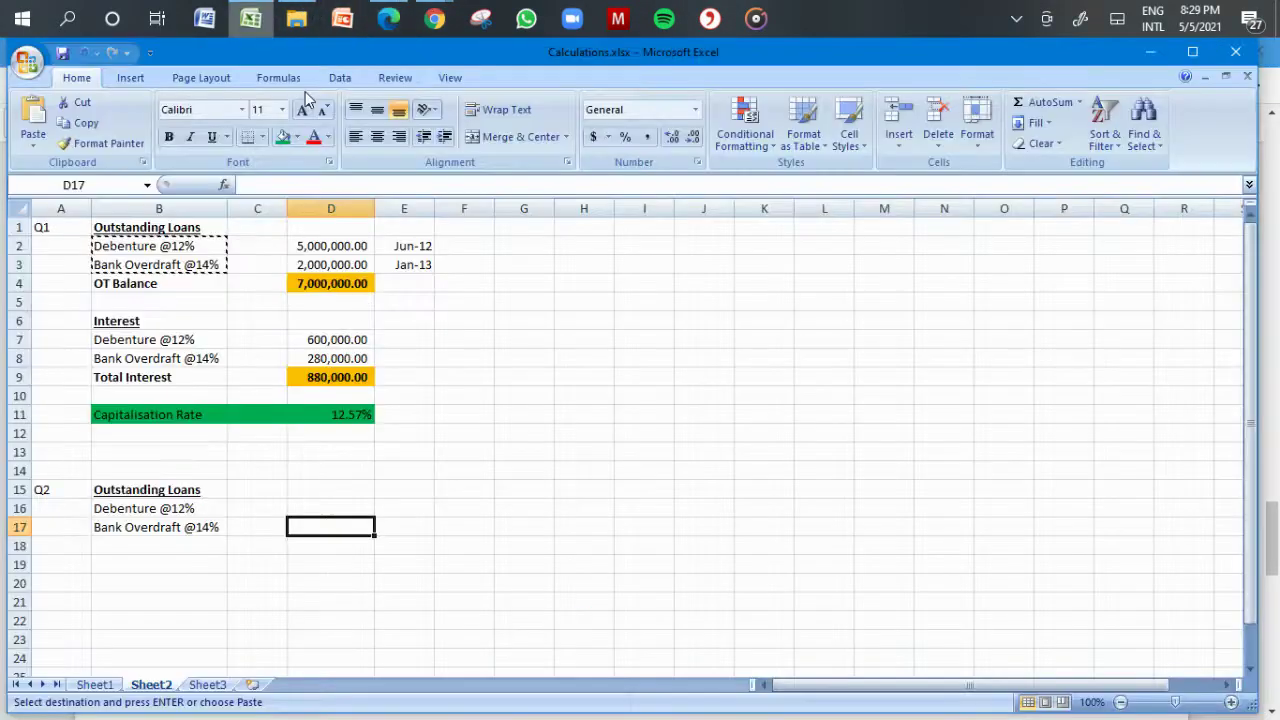
left_click(335, 510)
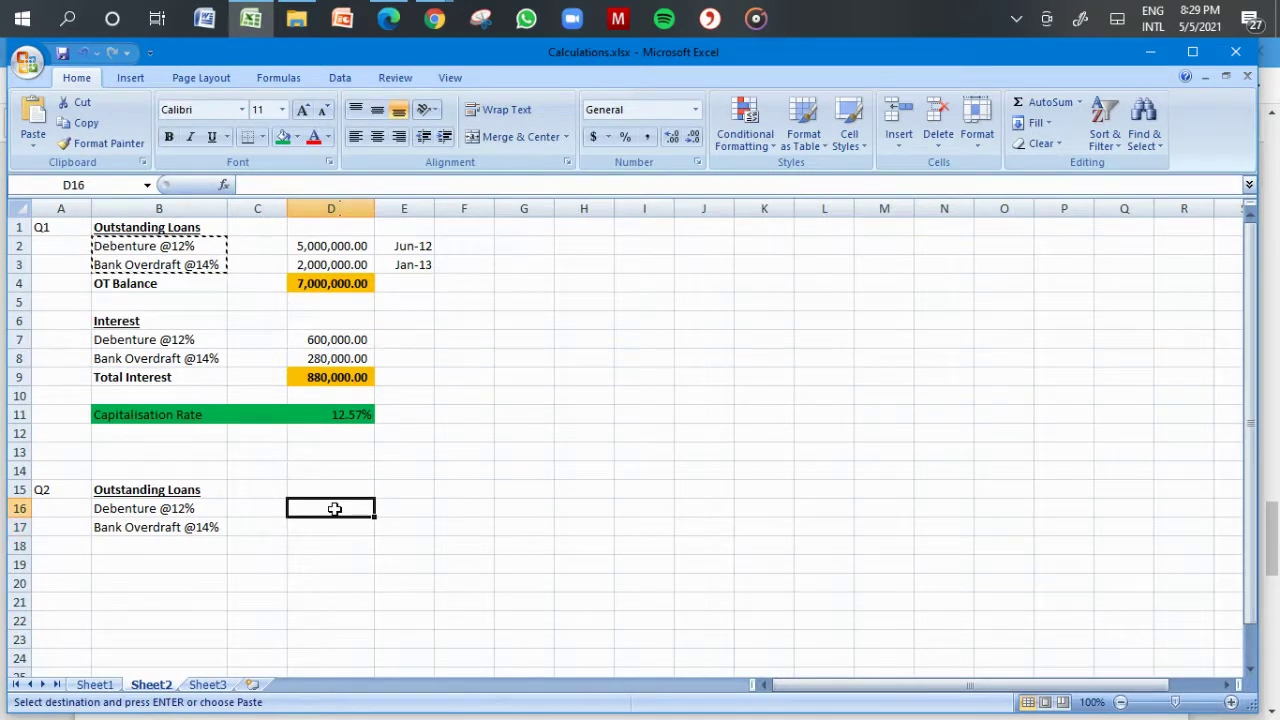
type("=")
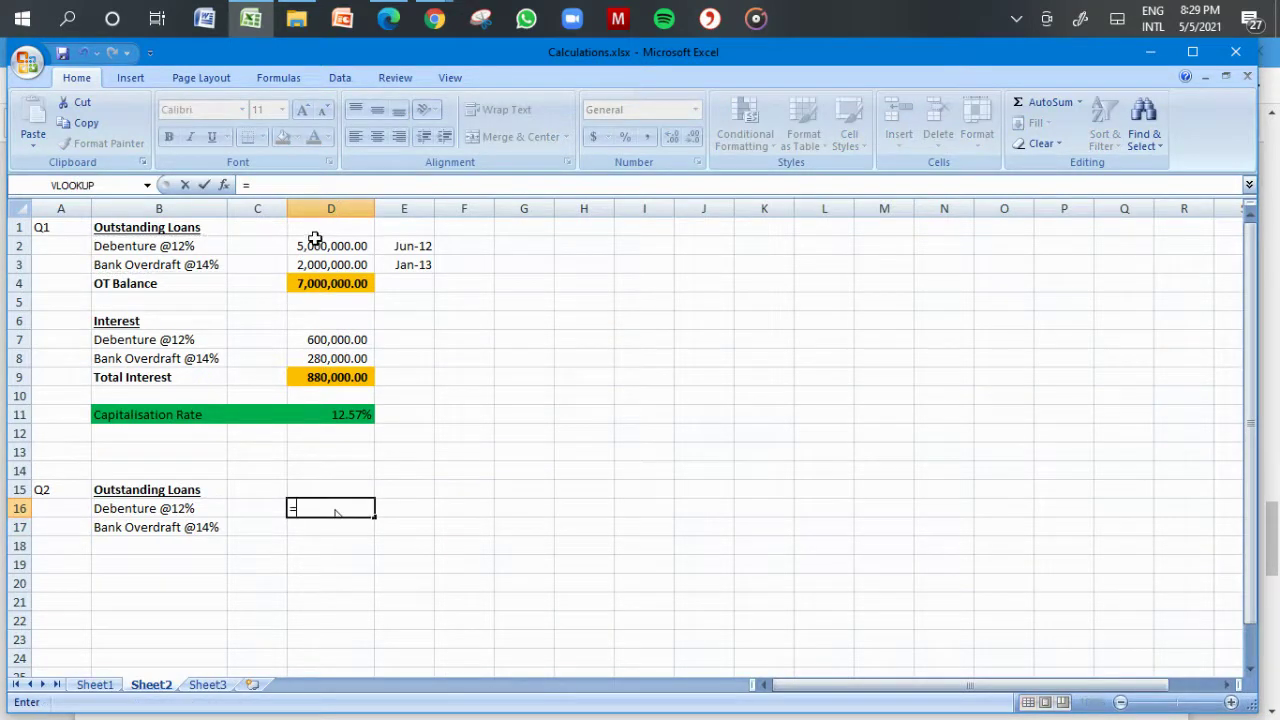
left_click(315, 245)
key("Return")
type("=")
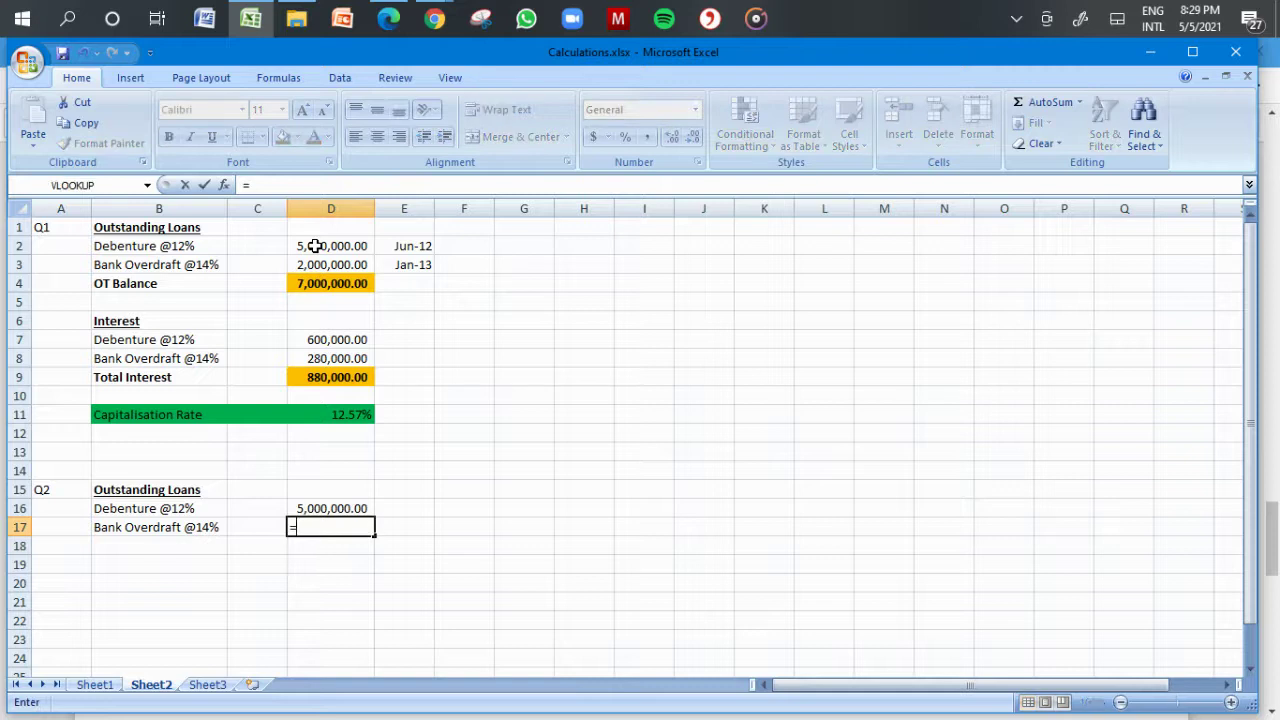
left_click(331, 264)
key("Return")
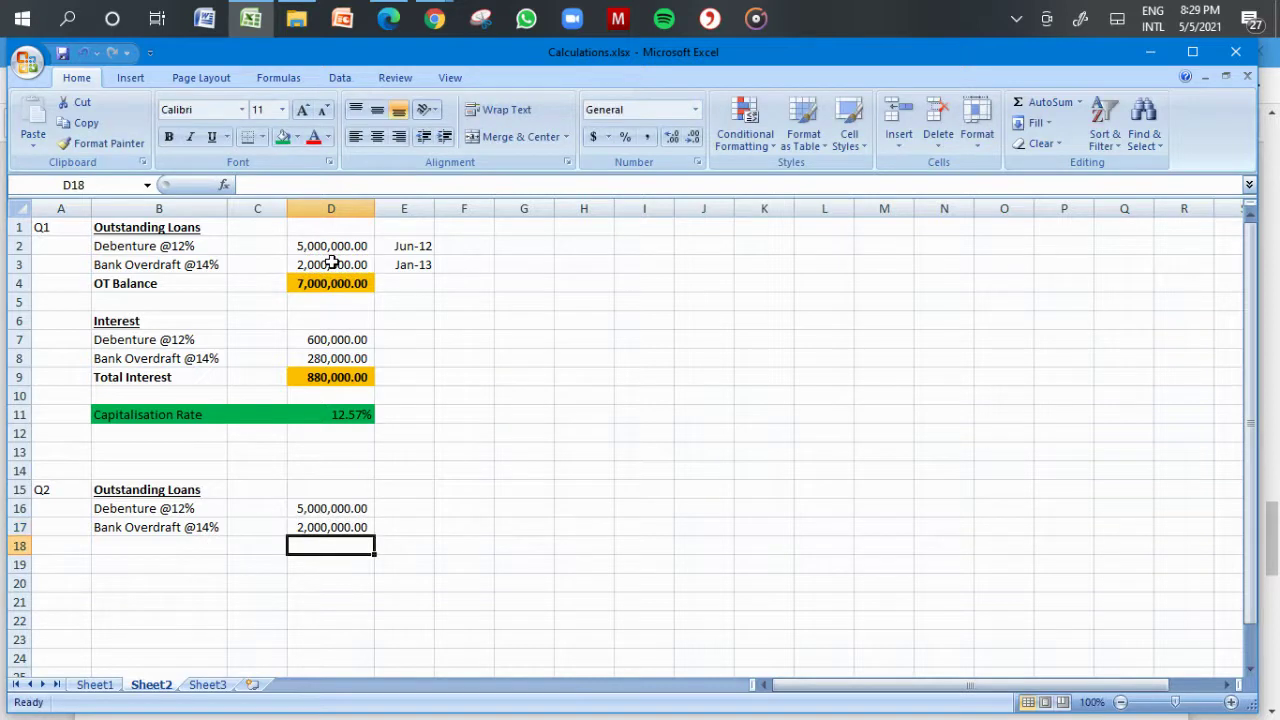
Step: Add up the Q2 loan amounts in D16:D17 with AutoSum, placing the total in cell D18
left_click(343, 514)
right_click(345, 515)
left_click(355, 515)
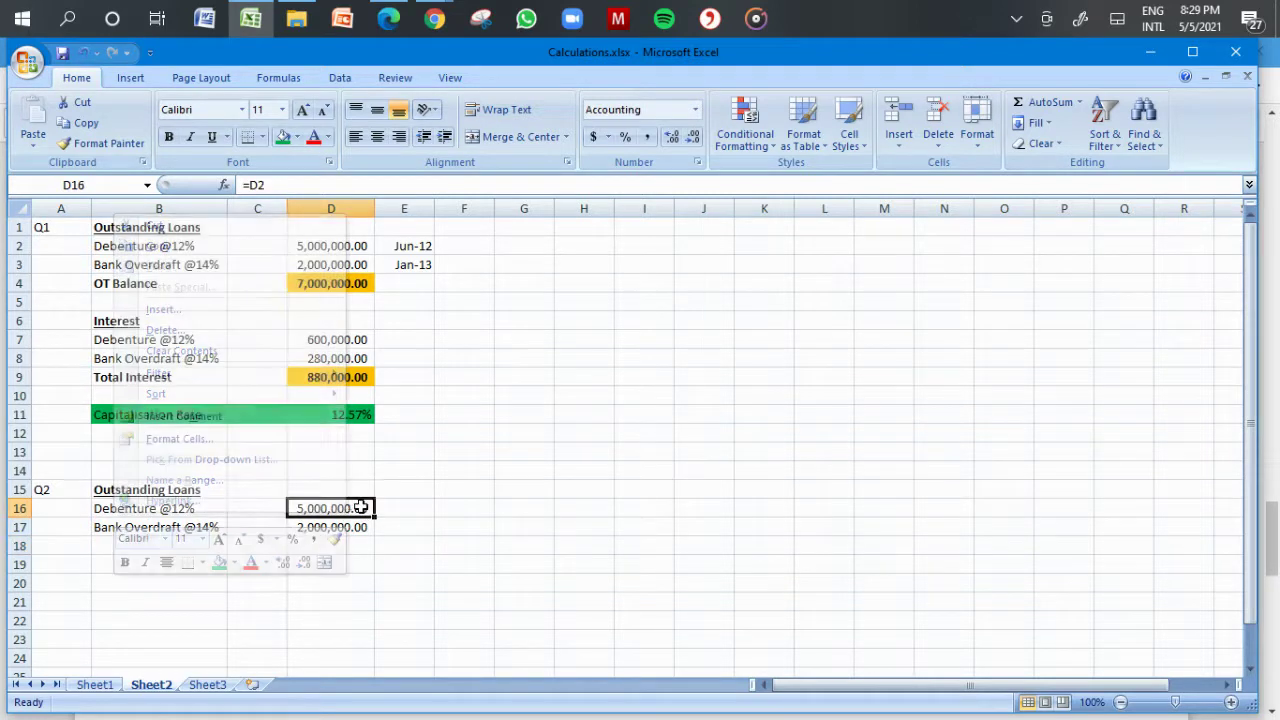
left_click_drag(354, 510, 355, 535)
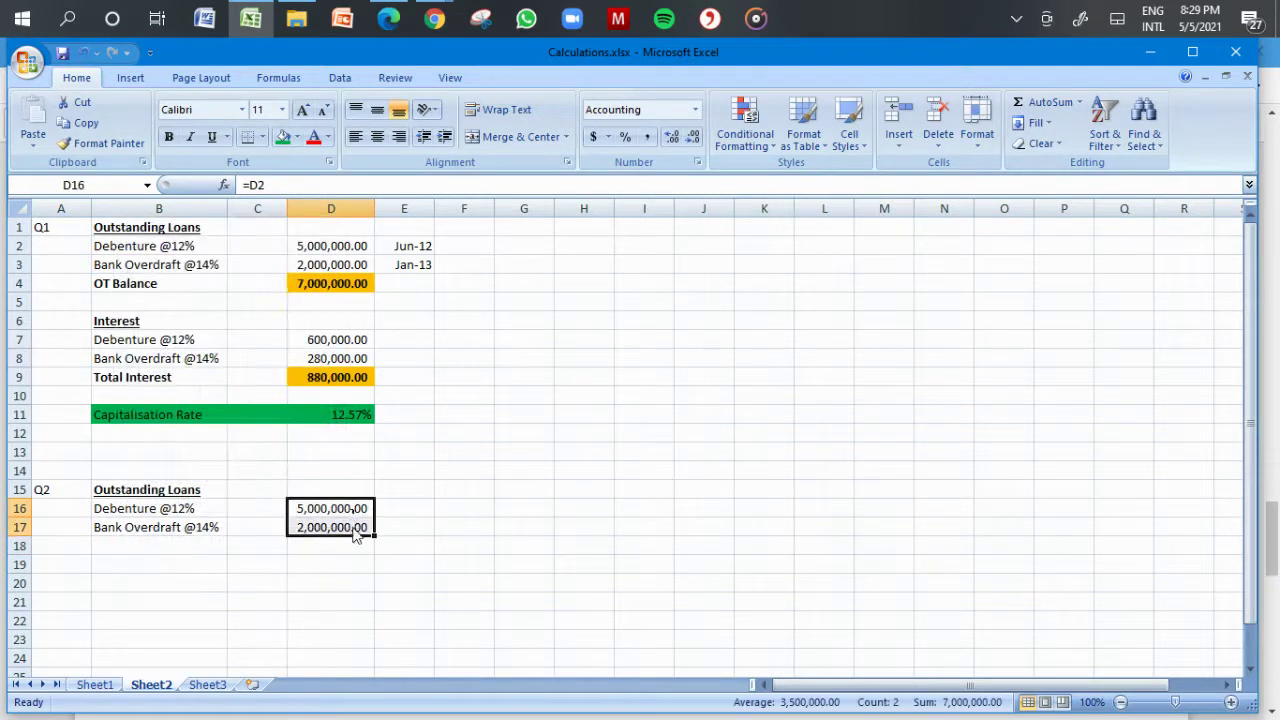
left_click(1040, 102)
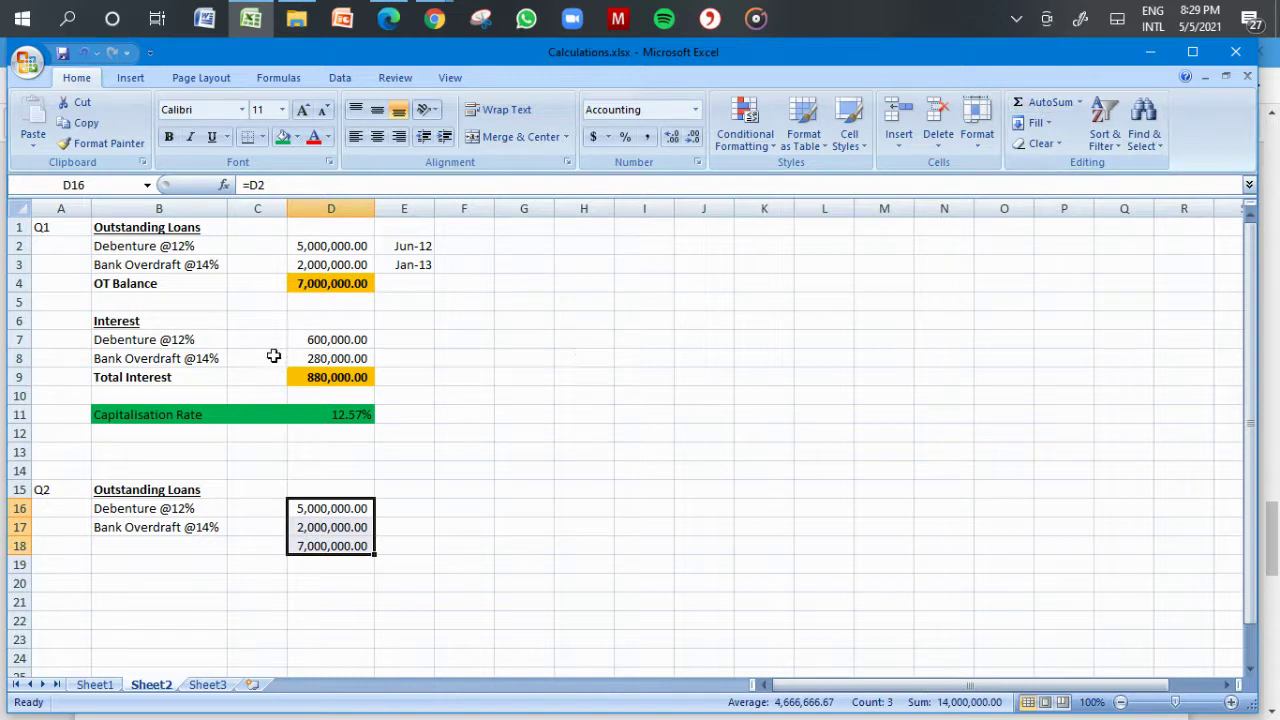
Step: Copy the OT Balance label from cell B4 into cell B18 beside the Q2 loan total
left_click(135, 285)
key("ctrl+c")
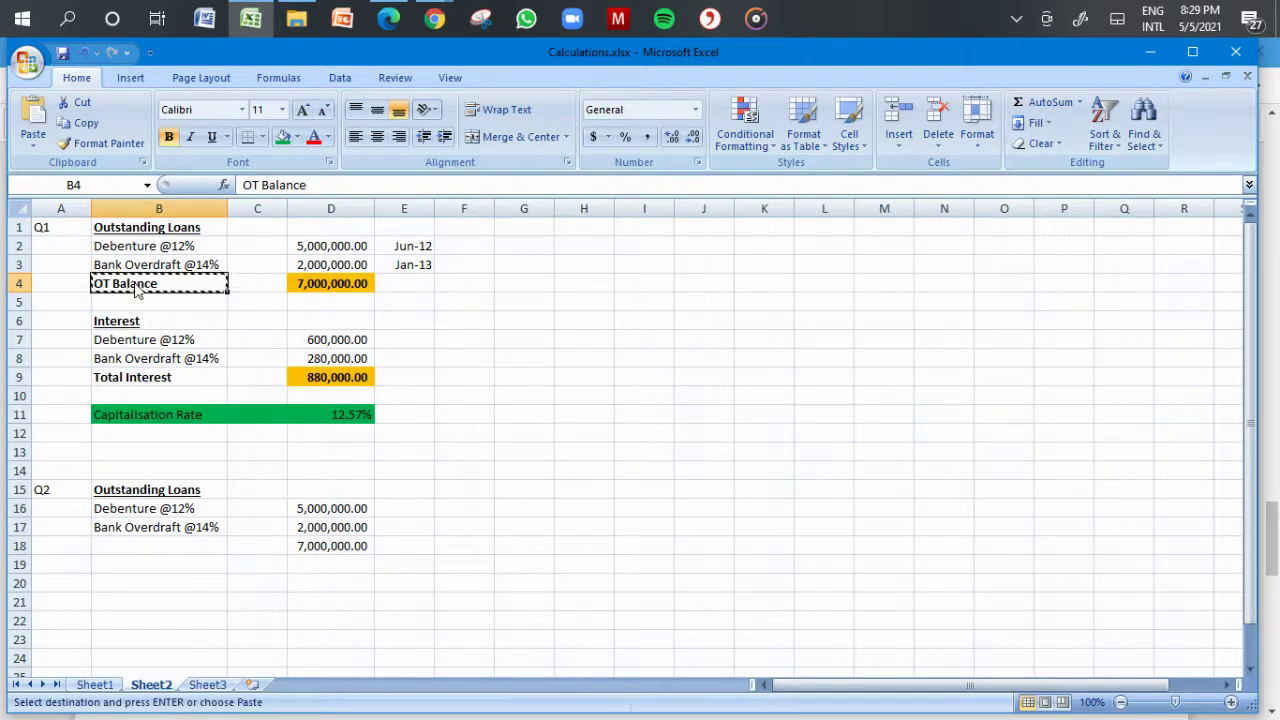
key("Down")
key("Down")
key("Down")
key("Down")
key("Down")
key("Down")
key("Down")
key("Down")
key("Down")
key("Down")
key("Down")
key("Down")
key("Down")
key("Down")
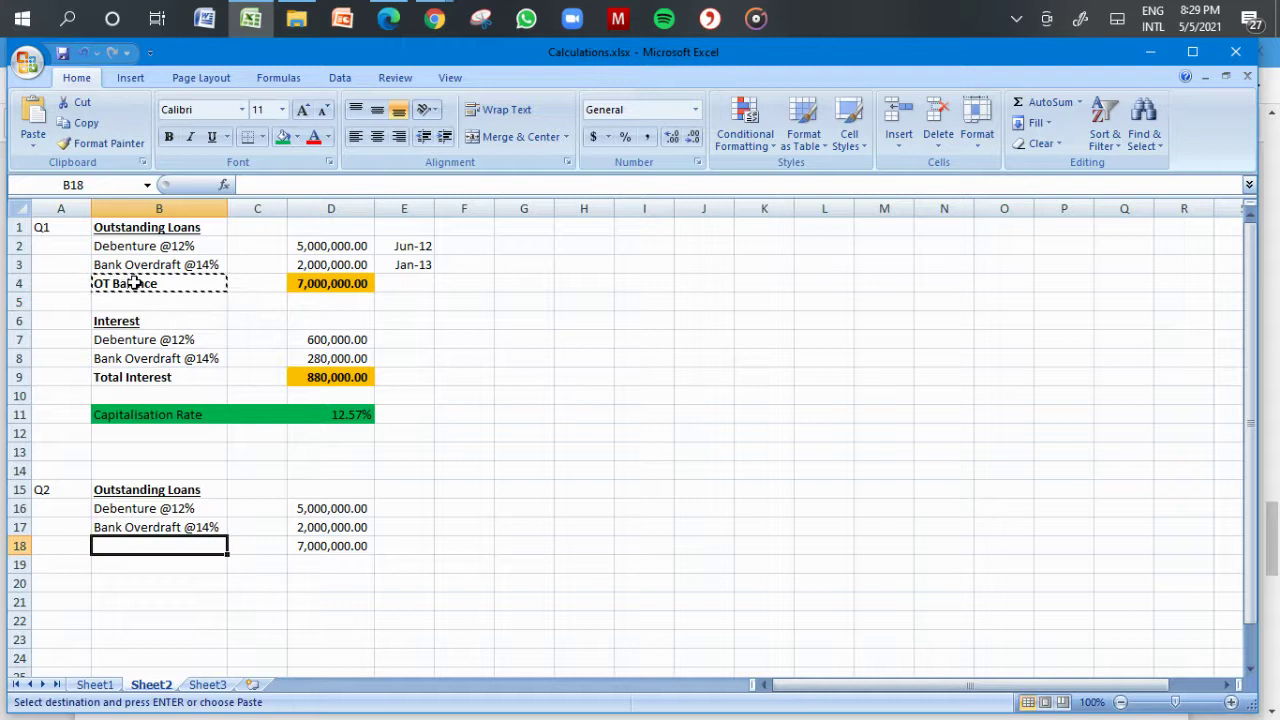
key("ctrl+v")
Step: Fill the Q2 OT Balance total in cell D18 with the standard orange color
left_click(352, 527)
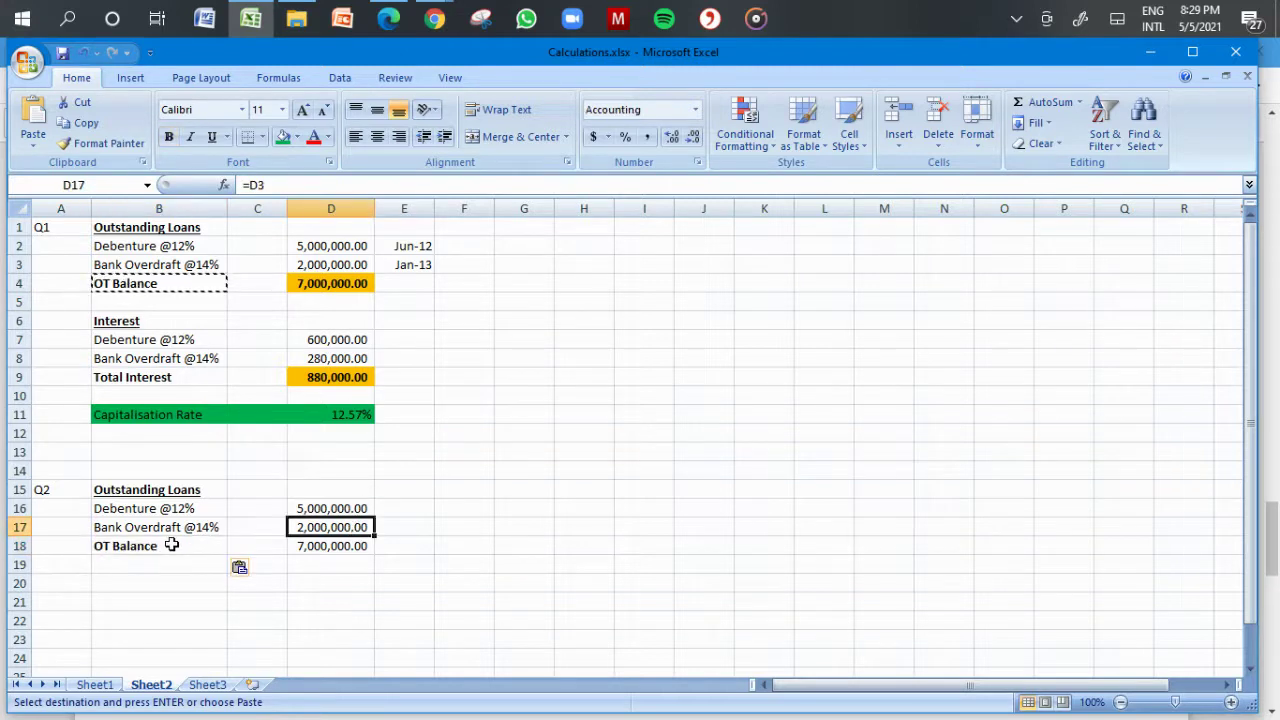
left_click(304, 546)
left_click(297, 137)
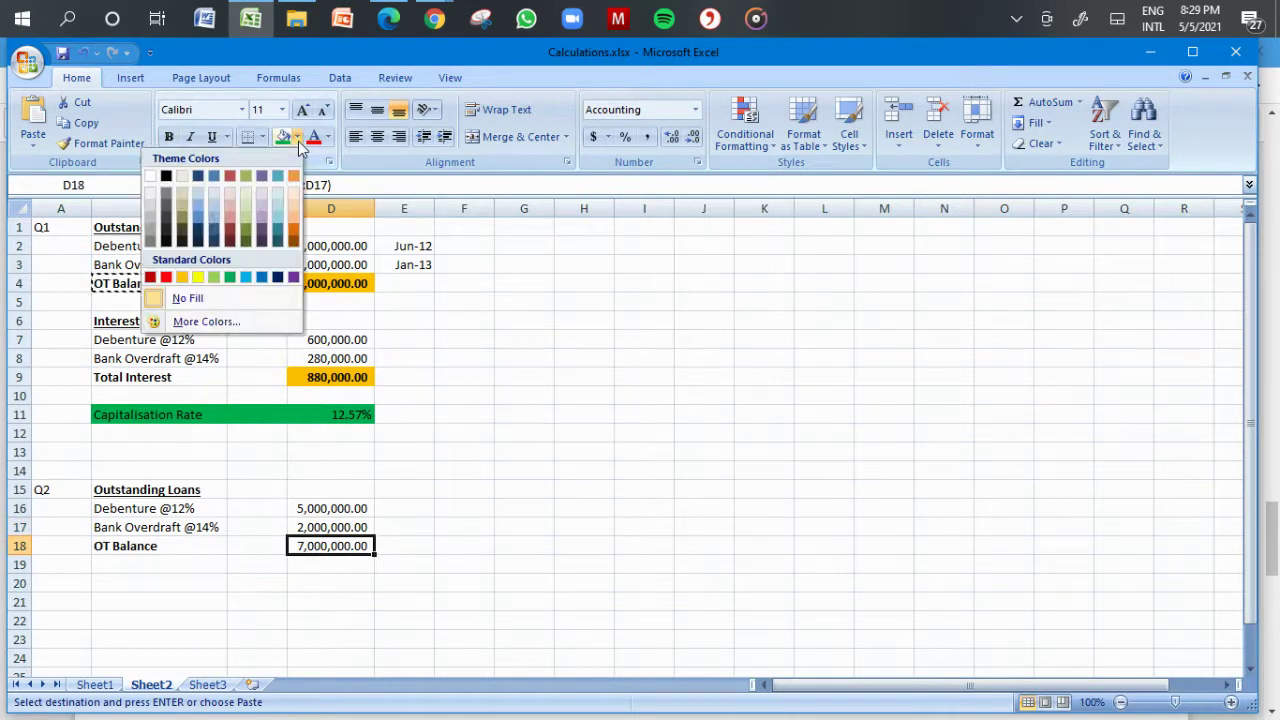
left_click(182, 277)
left_click(330, 471)
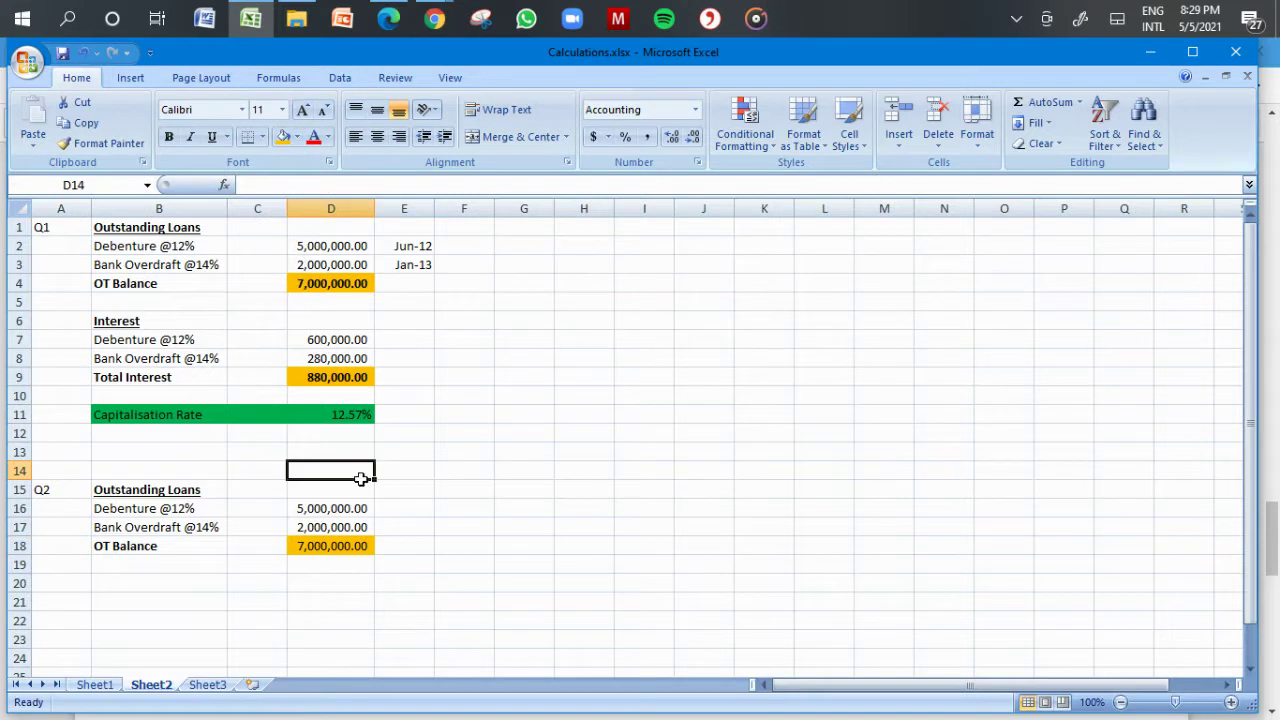
Step: Copy the Q1 Interest block B6:D9 to B20 and check the debenture interest formula in D21
left_click(124, 323)
left_click_drag(124, 323, 334, 380)
key("ctrl+c")
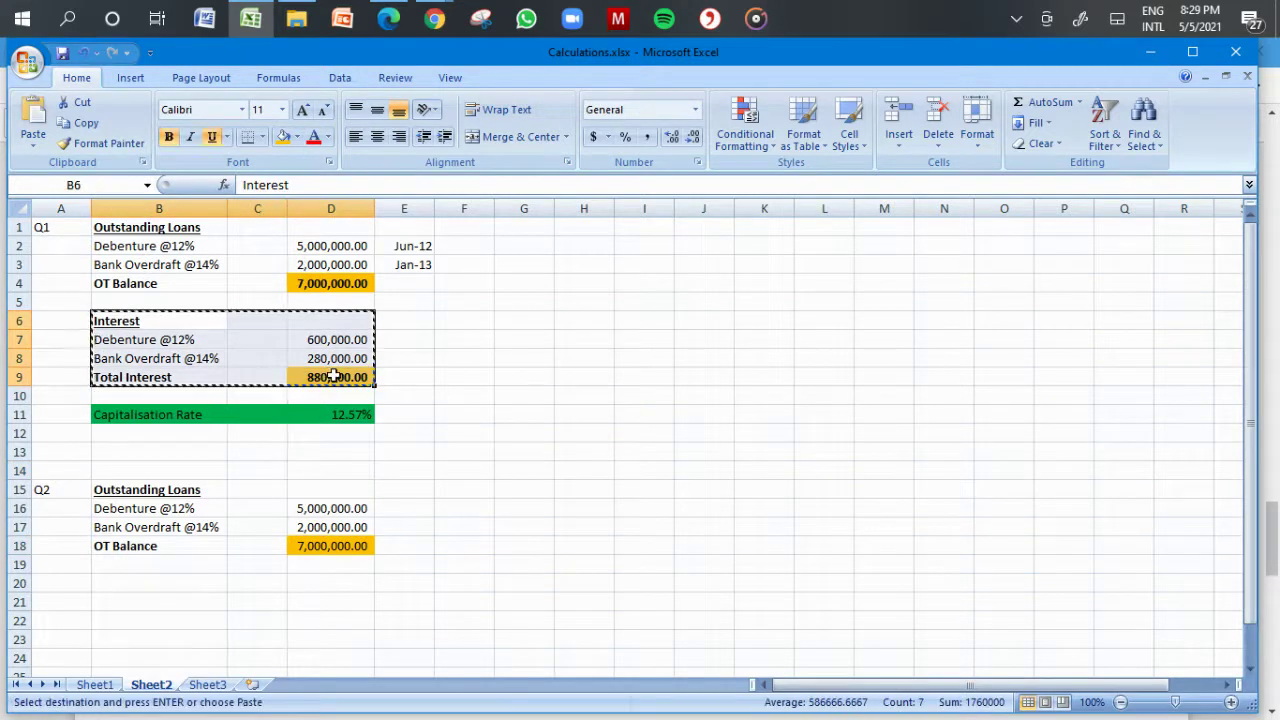
left_click(169, 583)
key("ctrl+v")
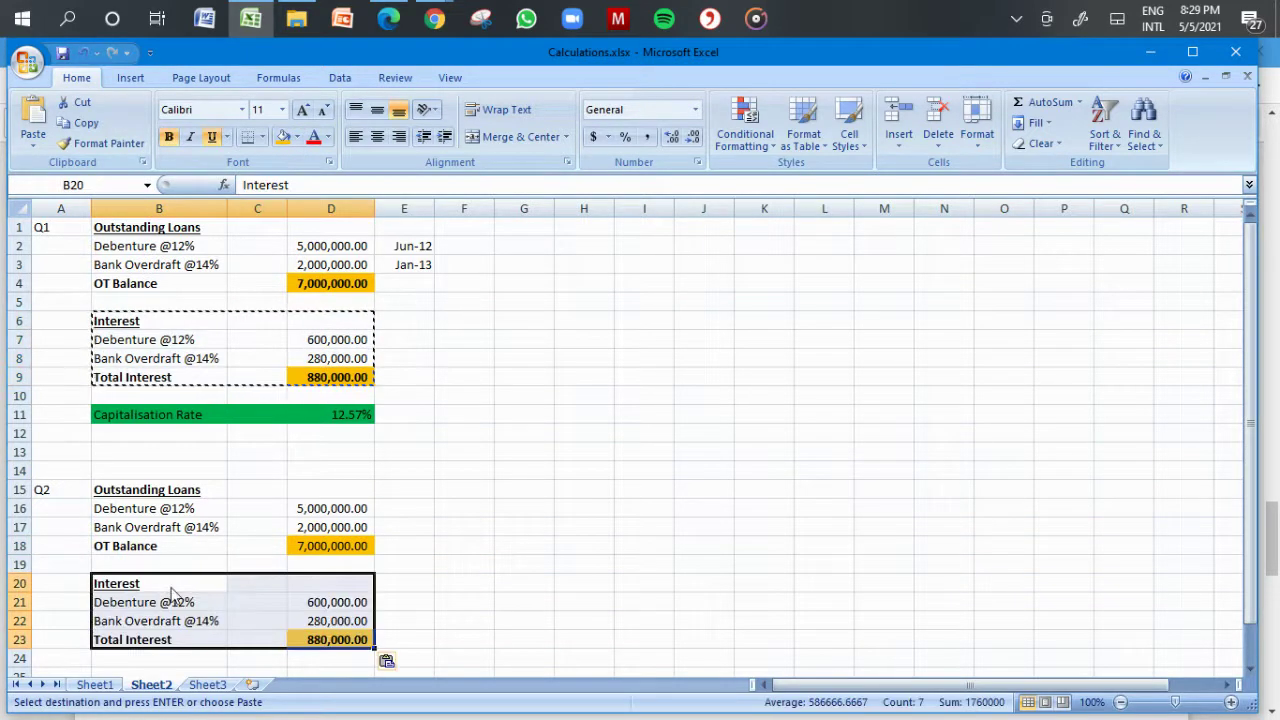
left_click(344, 599)
double_click(346, 601)
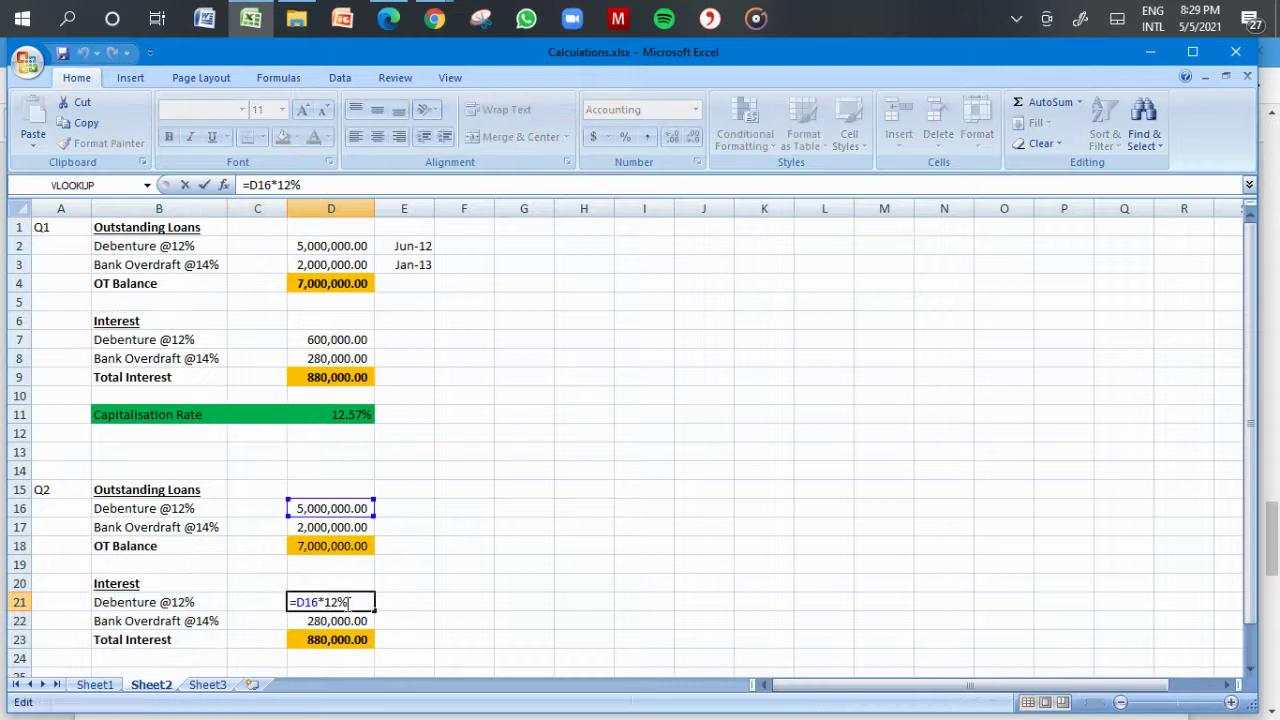
key("Return")
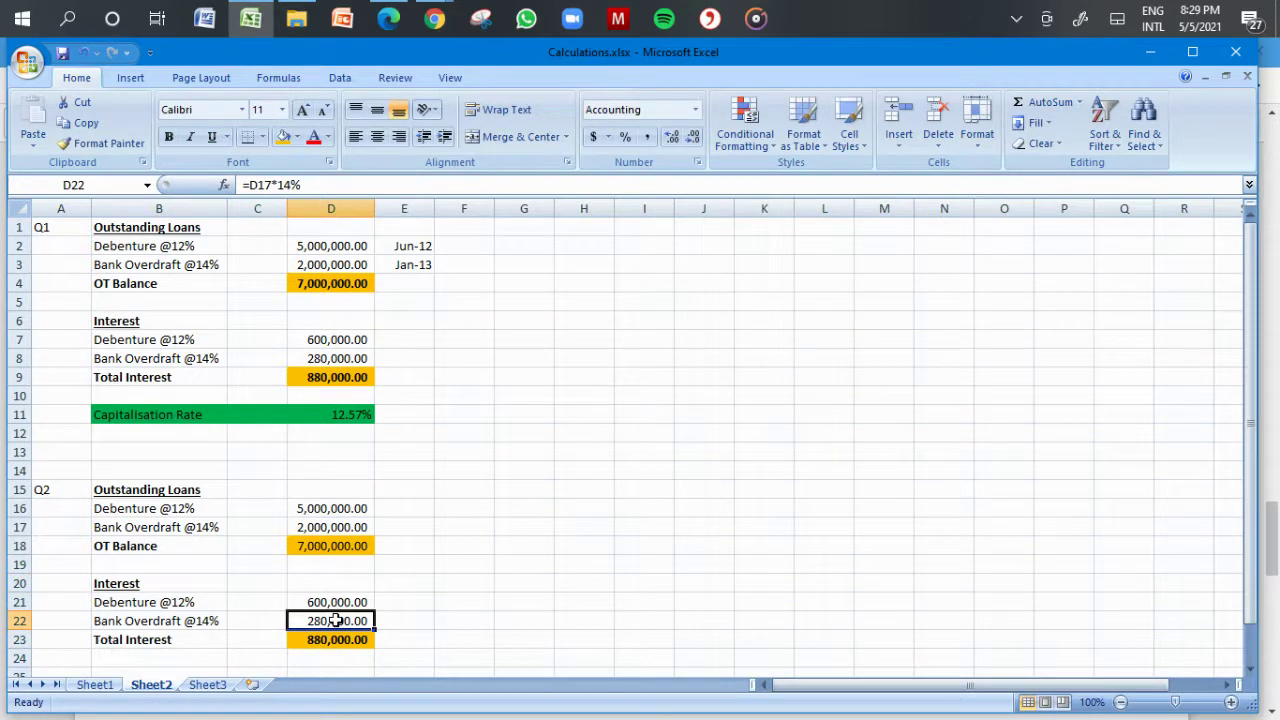
left_click(208, 620)
double_click(208, 620)
key("BackSpace")
type("5")
key("Return")
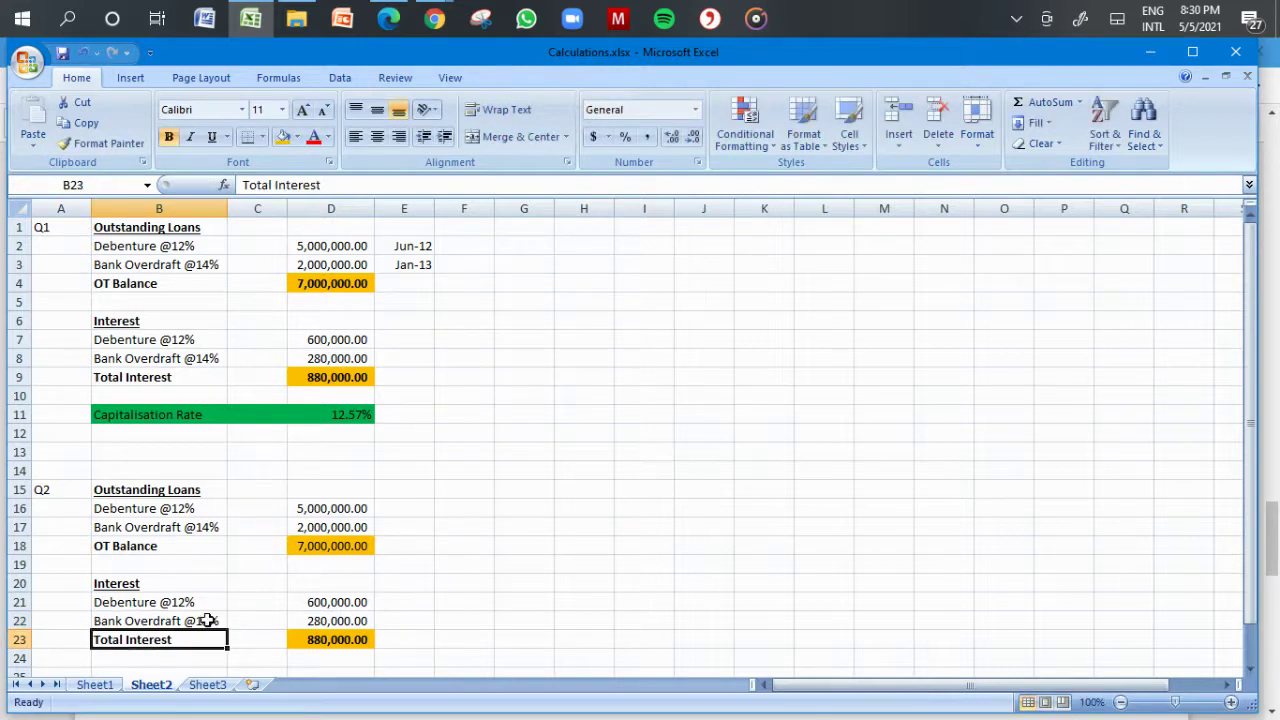
Step: Change the bank overdraft interest formula in cell D22 to =D17*15%
left_click(315, 620)
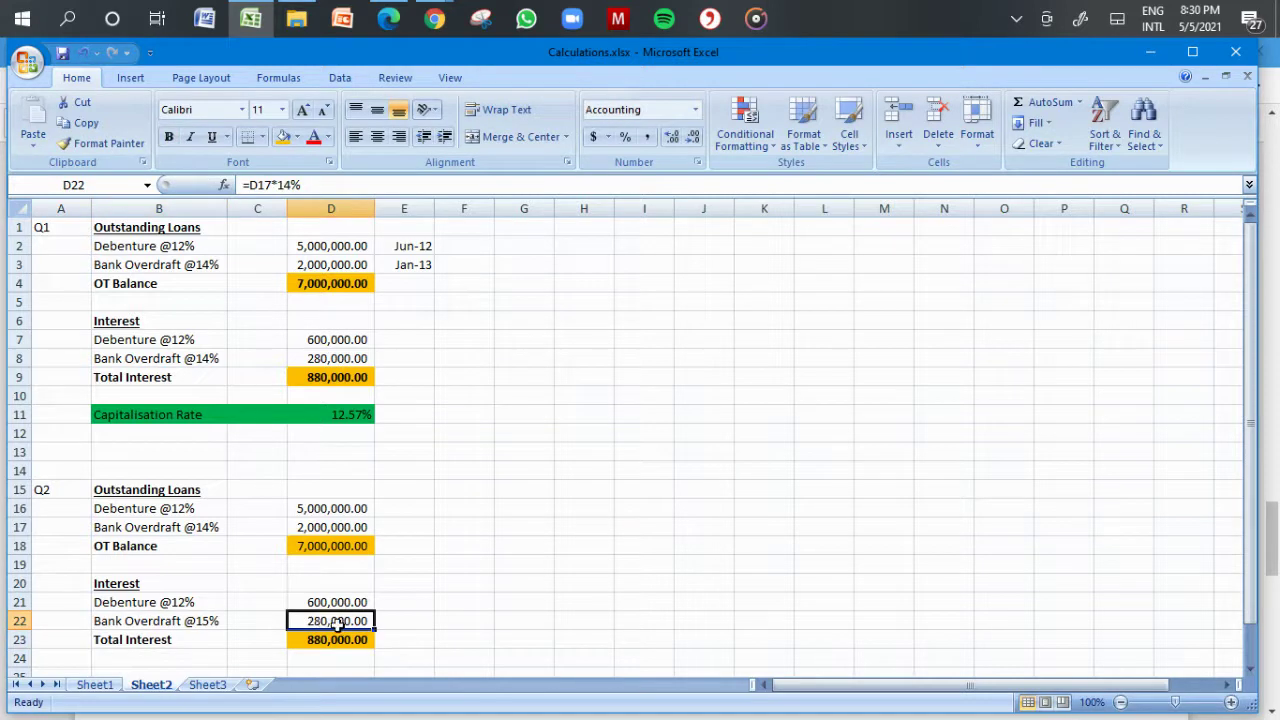
double_click(337, 621)
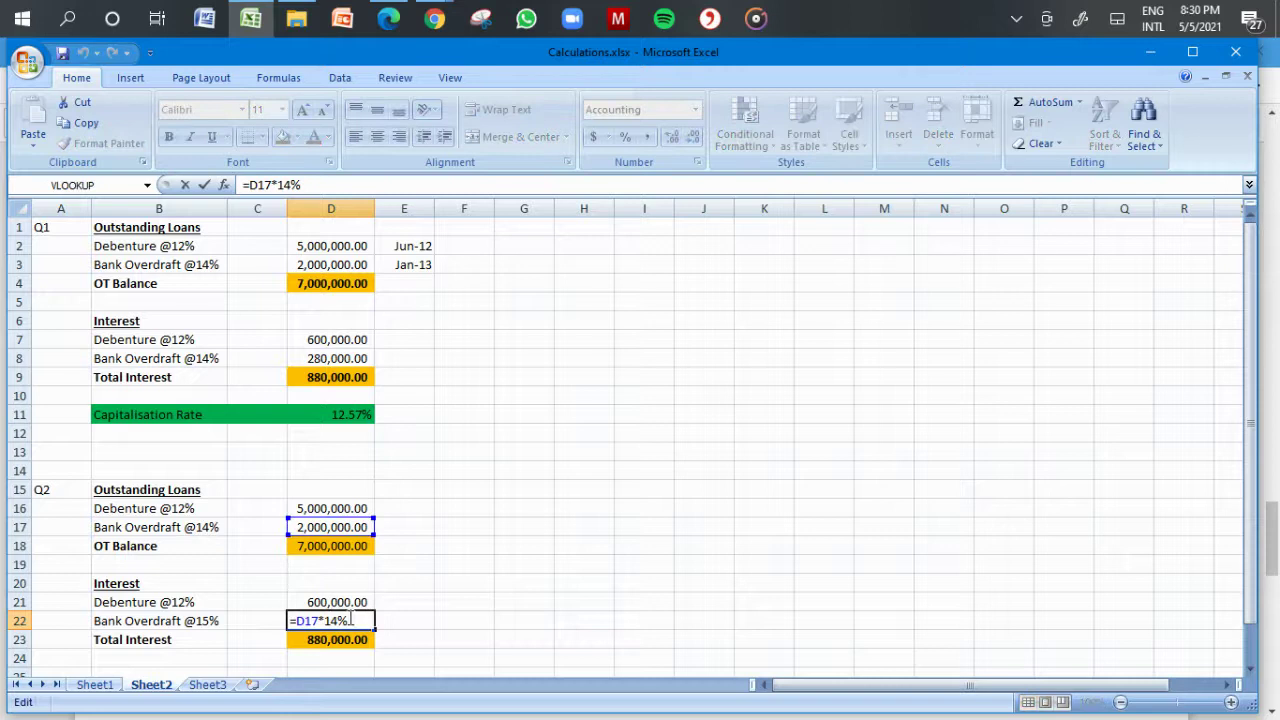
key("BackSpace")
type("5")
key("Return")
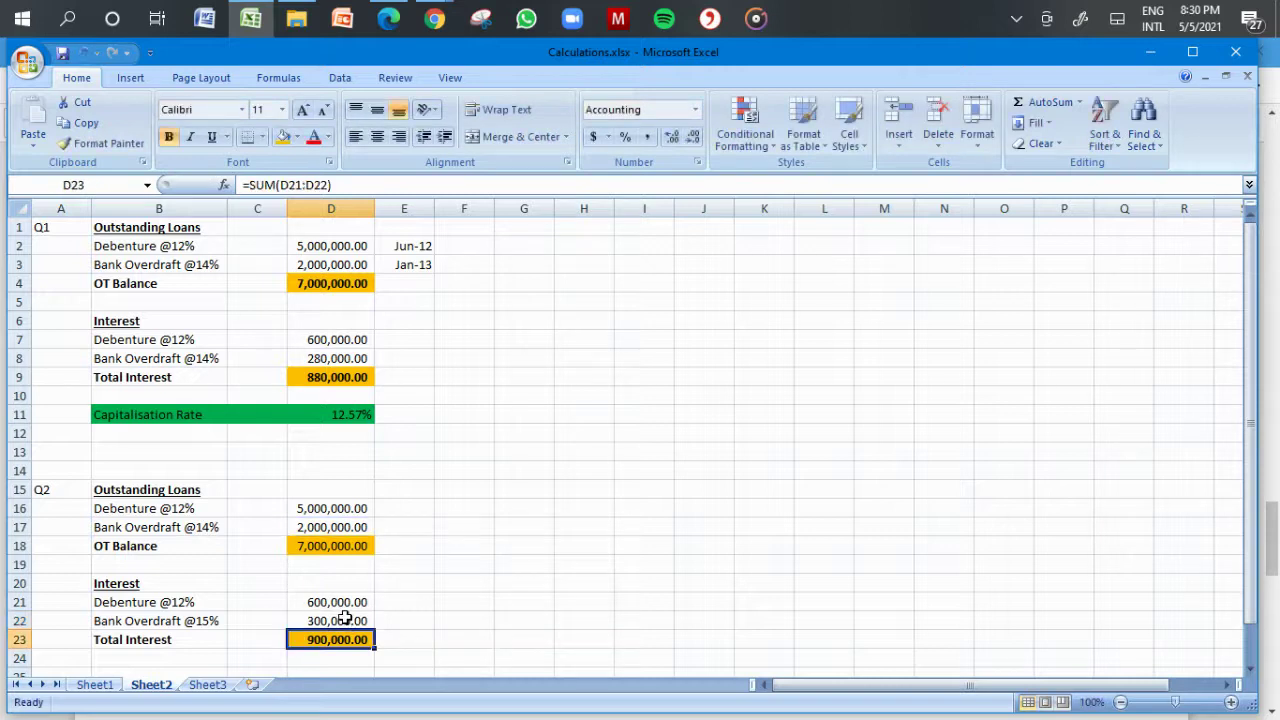
Step: Copy the green Capitalisation Rate row B11:D11 to B25 below the Q2 total interest
key("Down")
key("Down")
key("Down")
key("Down")
key("Up")
key("Up")
key("Up")
key("Up")
key("Down")
key("Down")
key("Left")
key("Left")
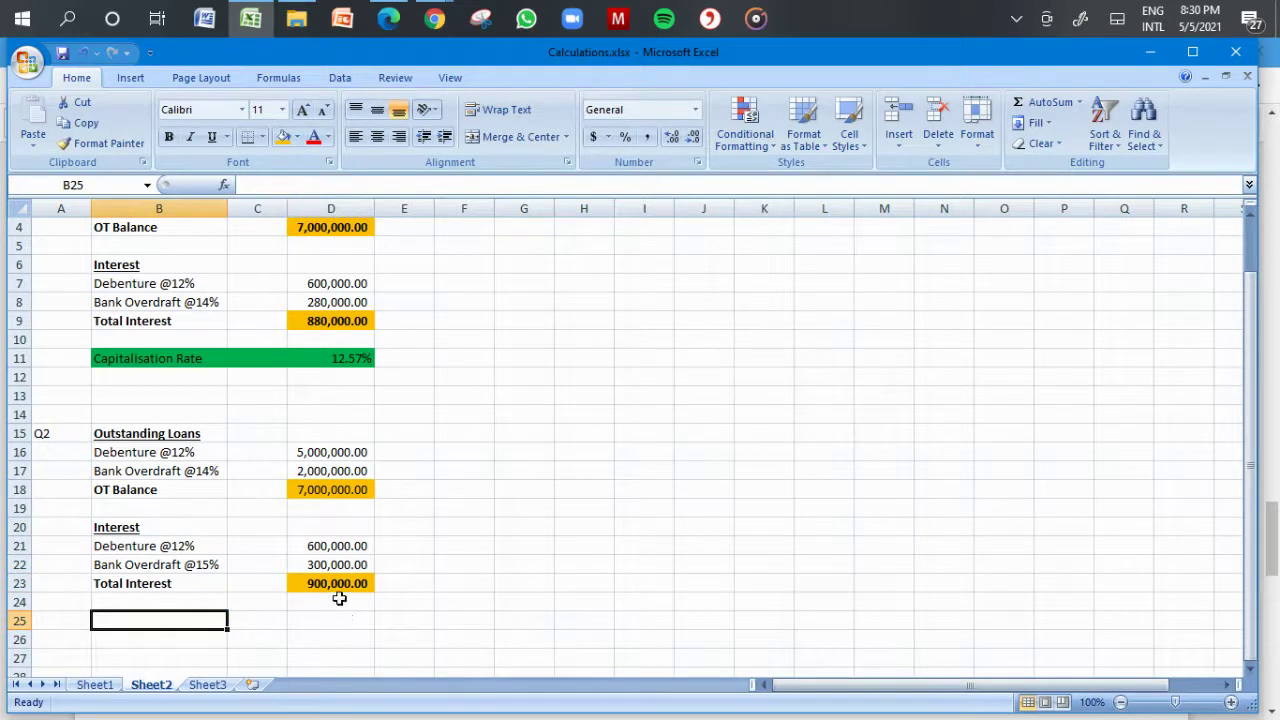
left_click_drag(148, 359, 345, 363)
key("ctrl+c")
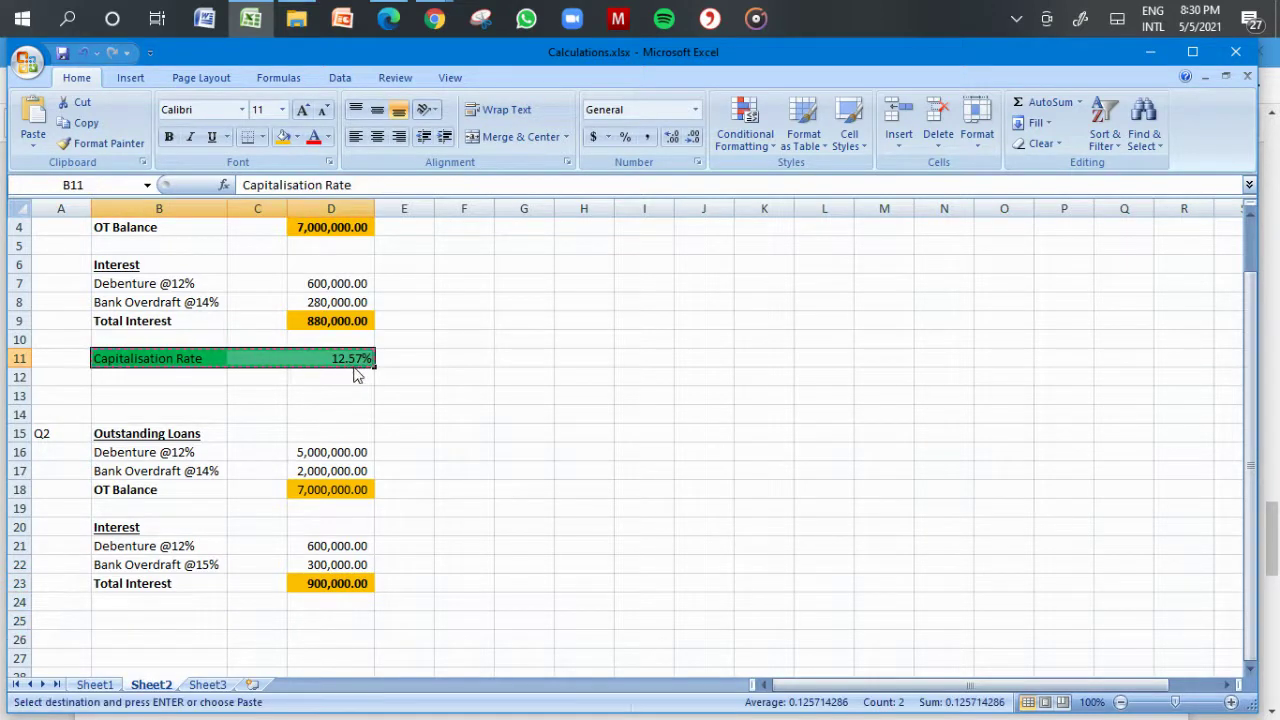
left_click(118, 620)
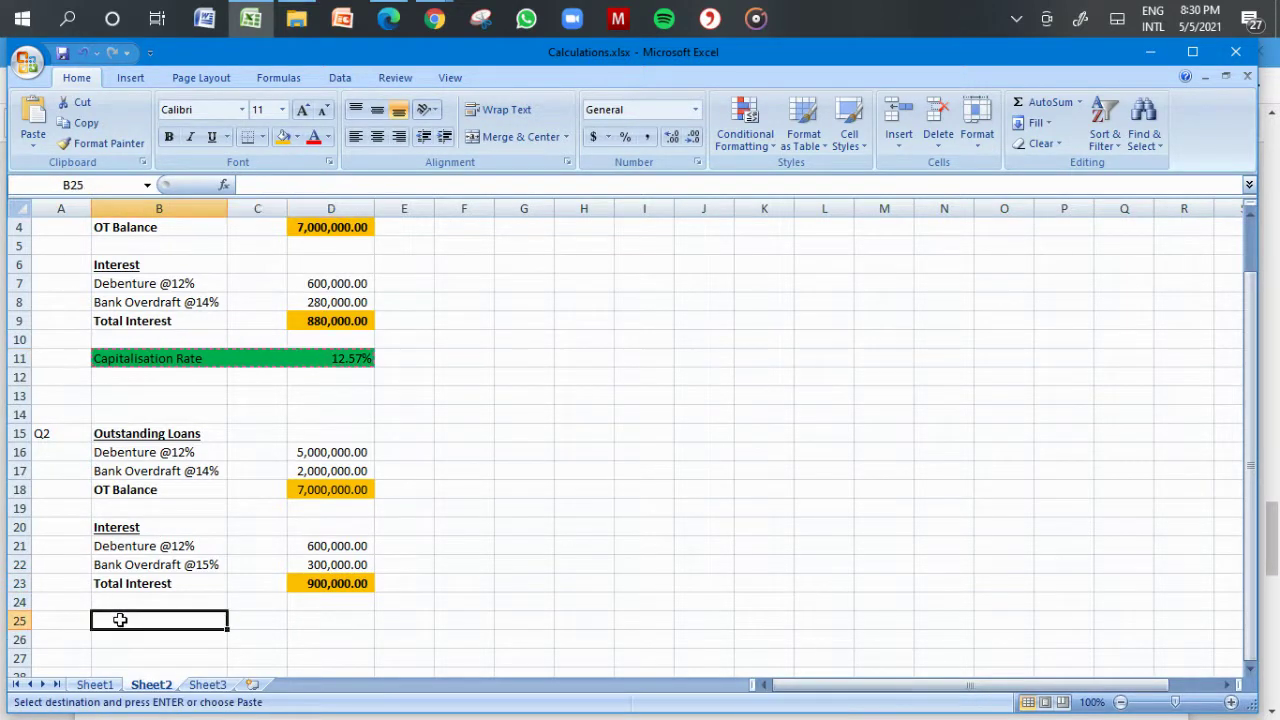
key("ctrl+v")
Step: Re-enter the Q2 capitalisation rate formula in cell D25 as =D23/D18
double_click(337, 621)
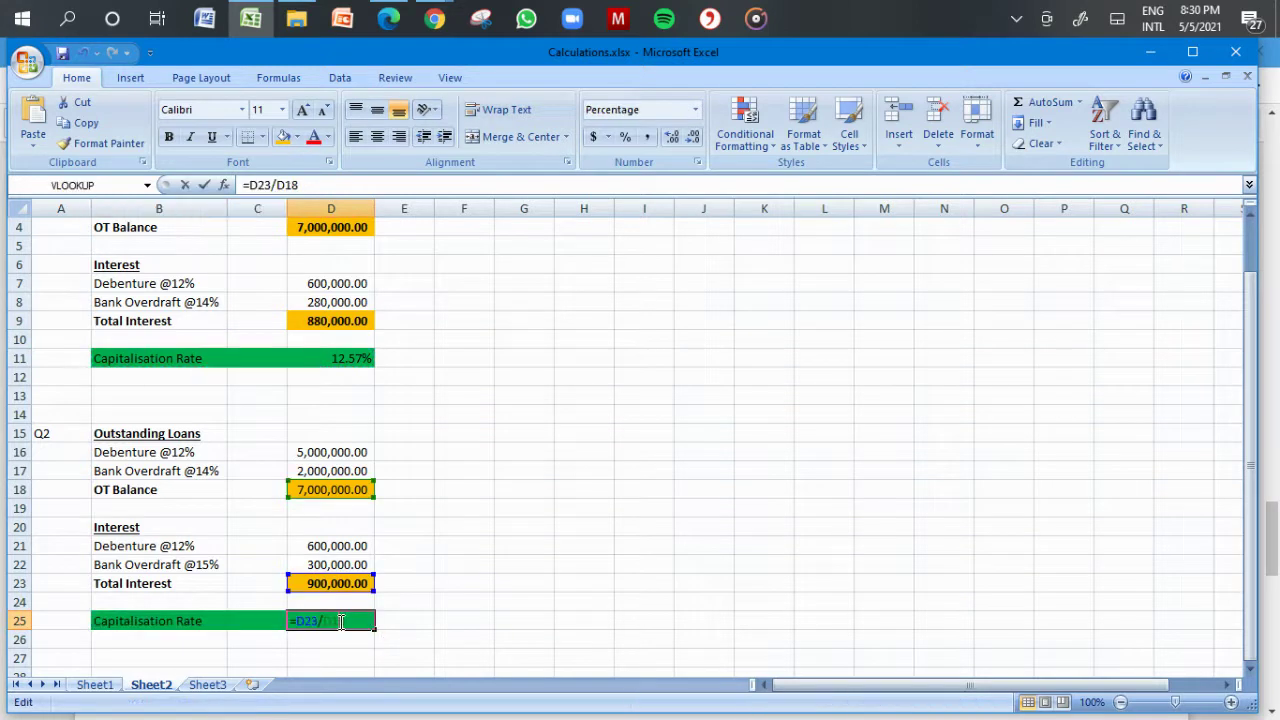
key("BackSpace")
key("BackSpace")
key("BackSpace")
key("BackSpace")
key("BackSpace")
key("BackSpace")
key("BackSpace")
key("BackSpace")
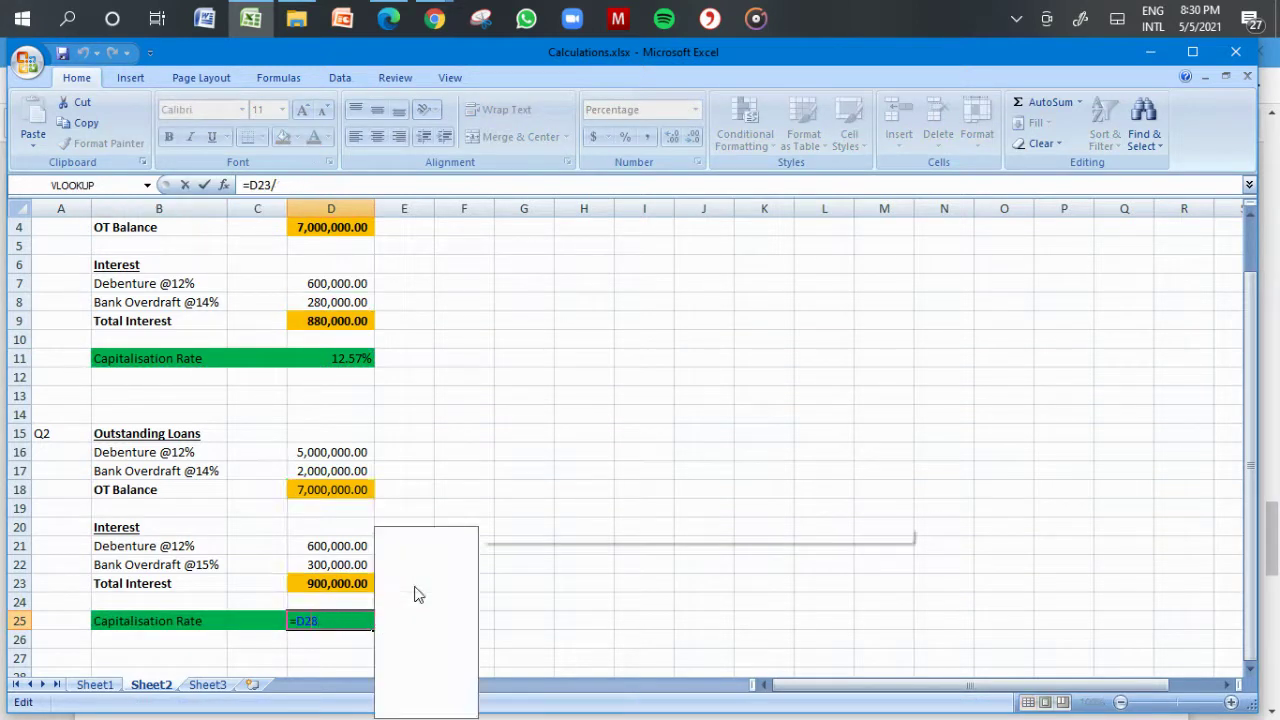
type("=")
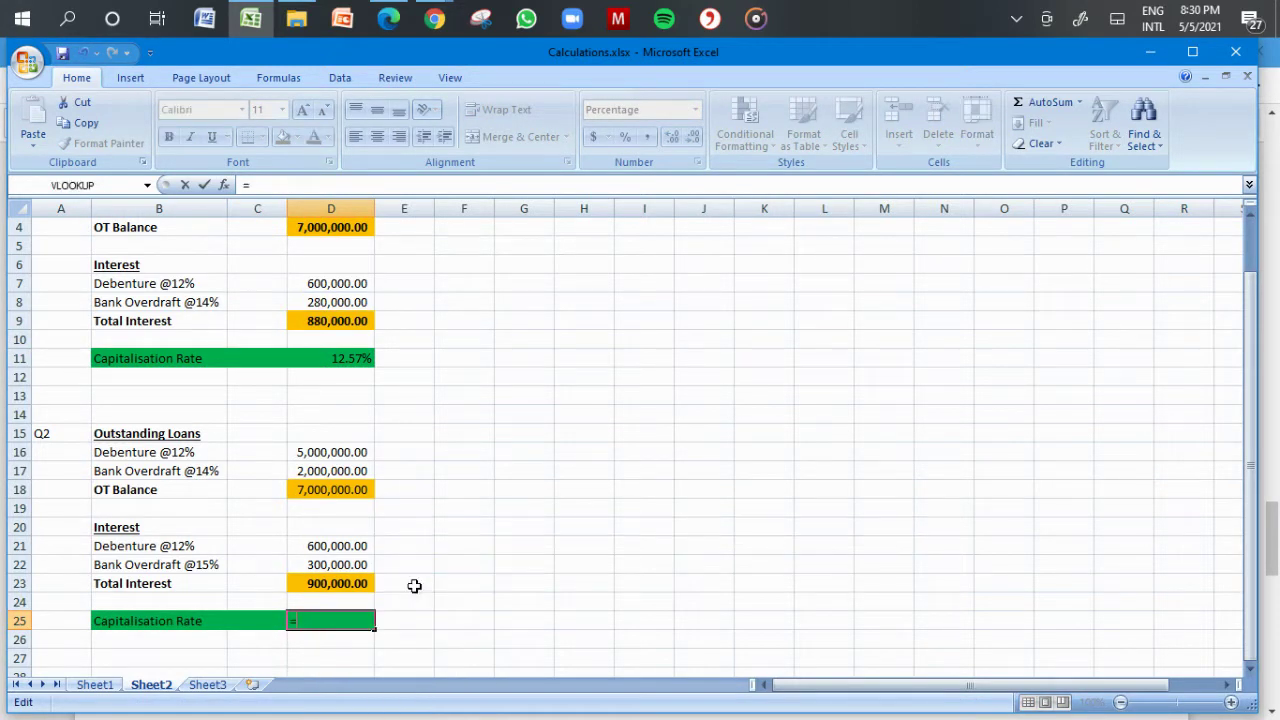
left_click(333, 584)
type("/")
left_click(322, 494)
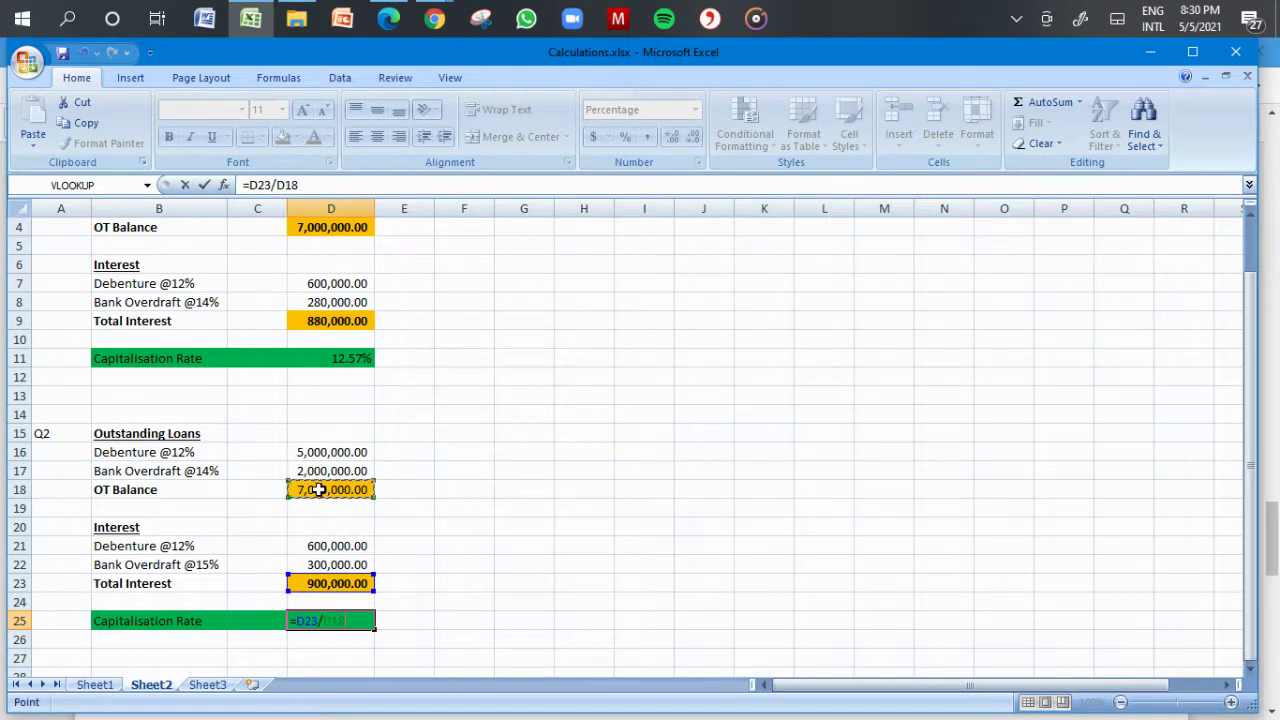
key("Return")
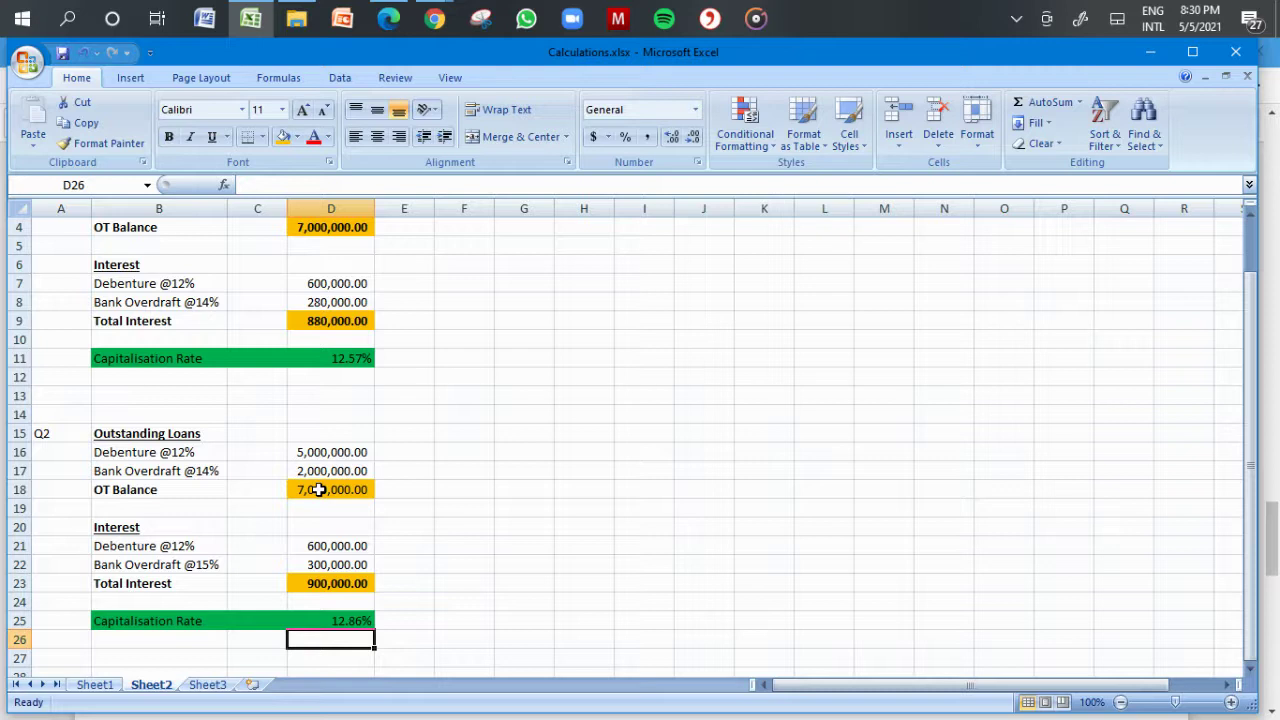
key("Down")
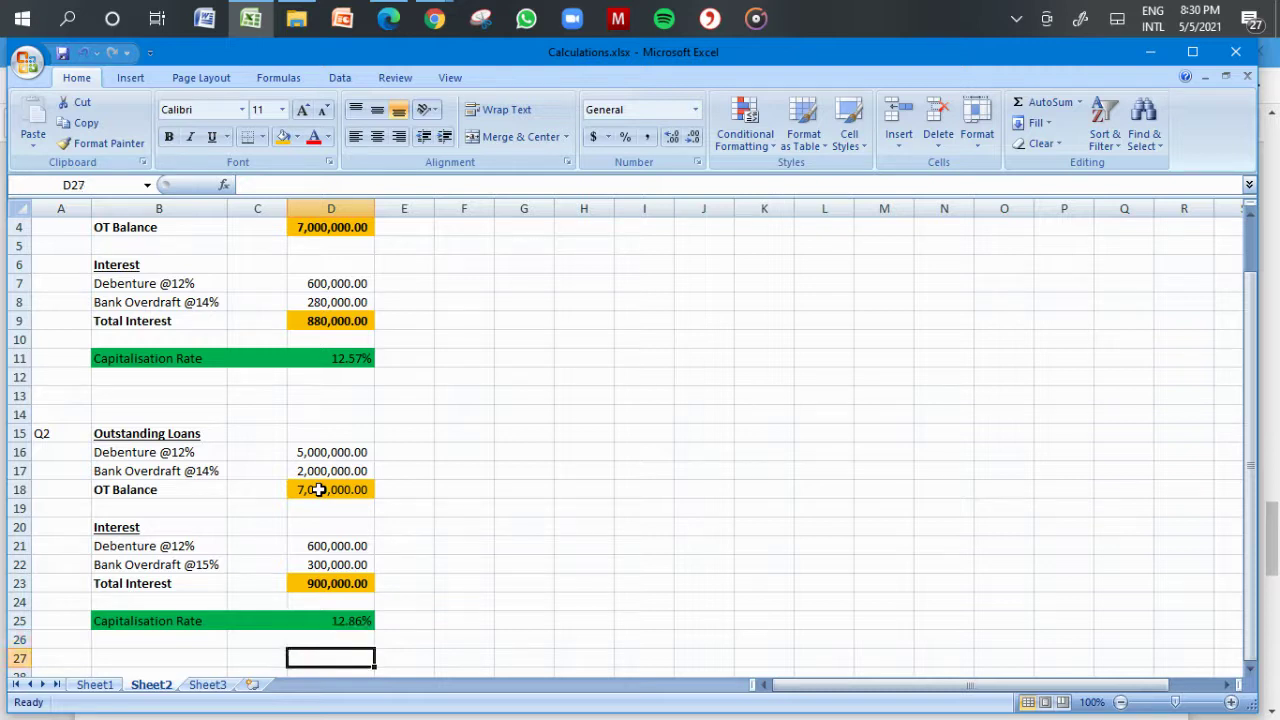
key("Up")
key("Up")
key("Up")
key("Up")
key("Up")
key("Up")
key("Up")
key("Up")
key("Up")
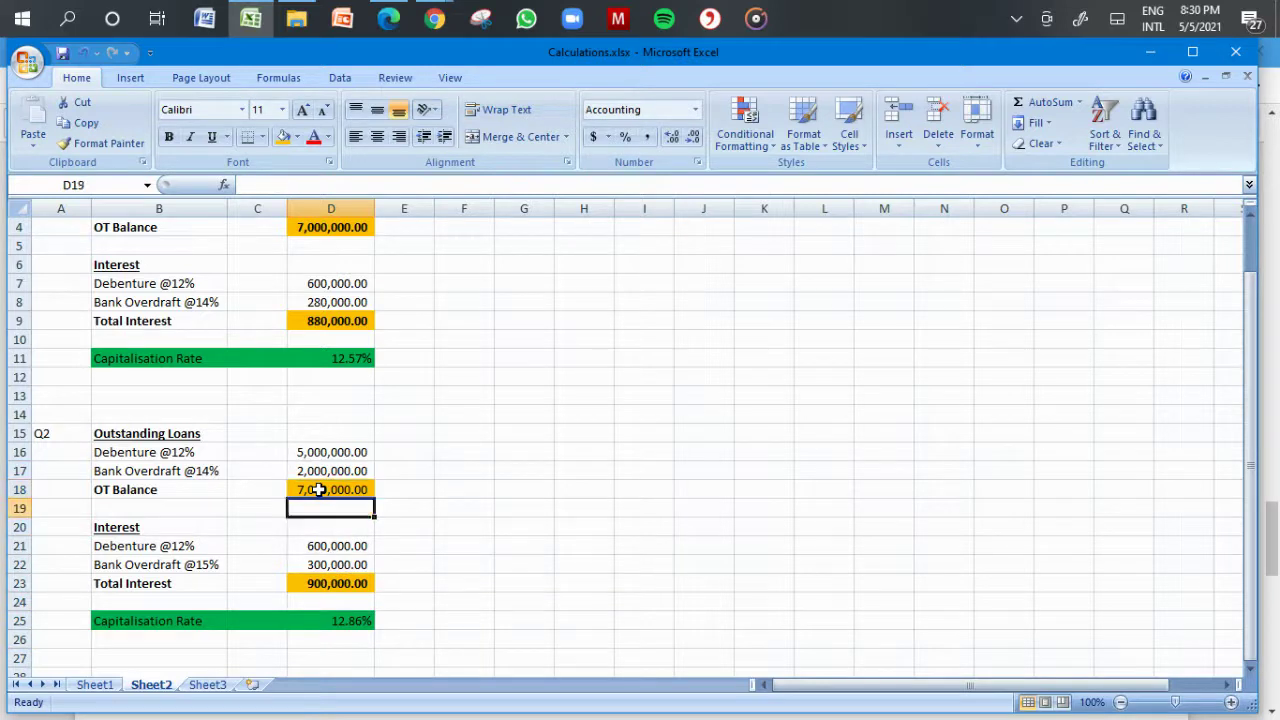
Step: Copy the Q2 label from cell A15 into cell A28 to start the next quarter's block
key("Down")
key("Down")
key("Down")
key("Down")
key("Down")
key("Down")
key("Down")
key("Down")
key("Down")
key("Down")
key("Down")
left_click(49, 398)
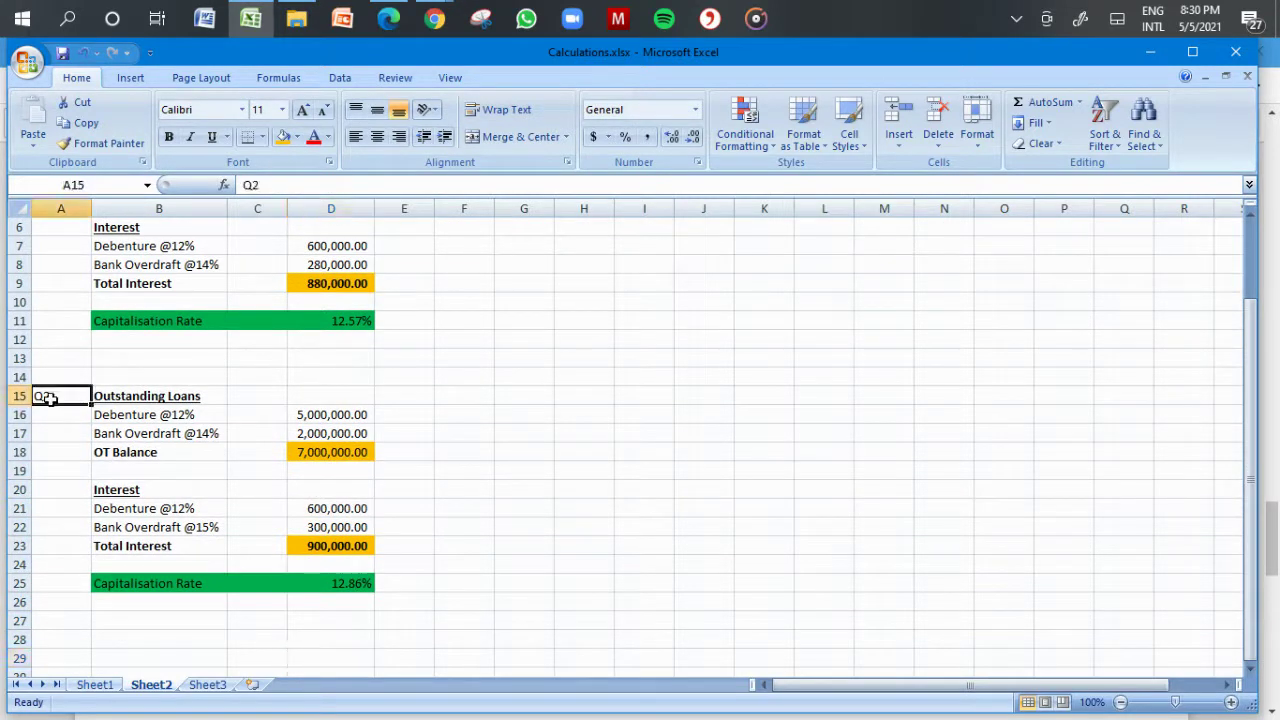
key("ctrl+c")
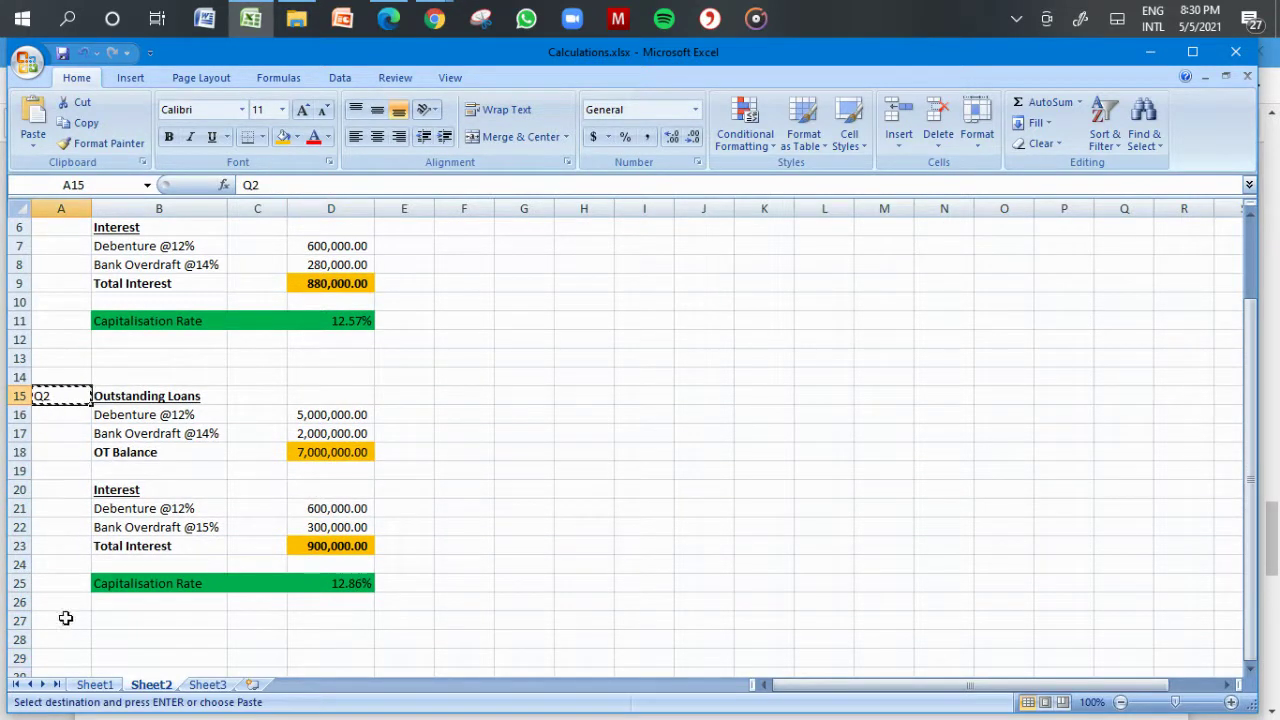
left_click(65, 619)
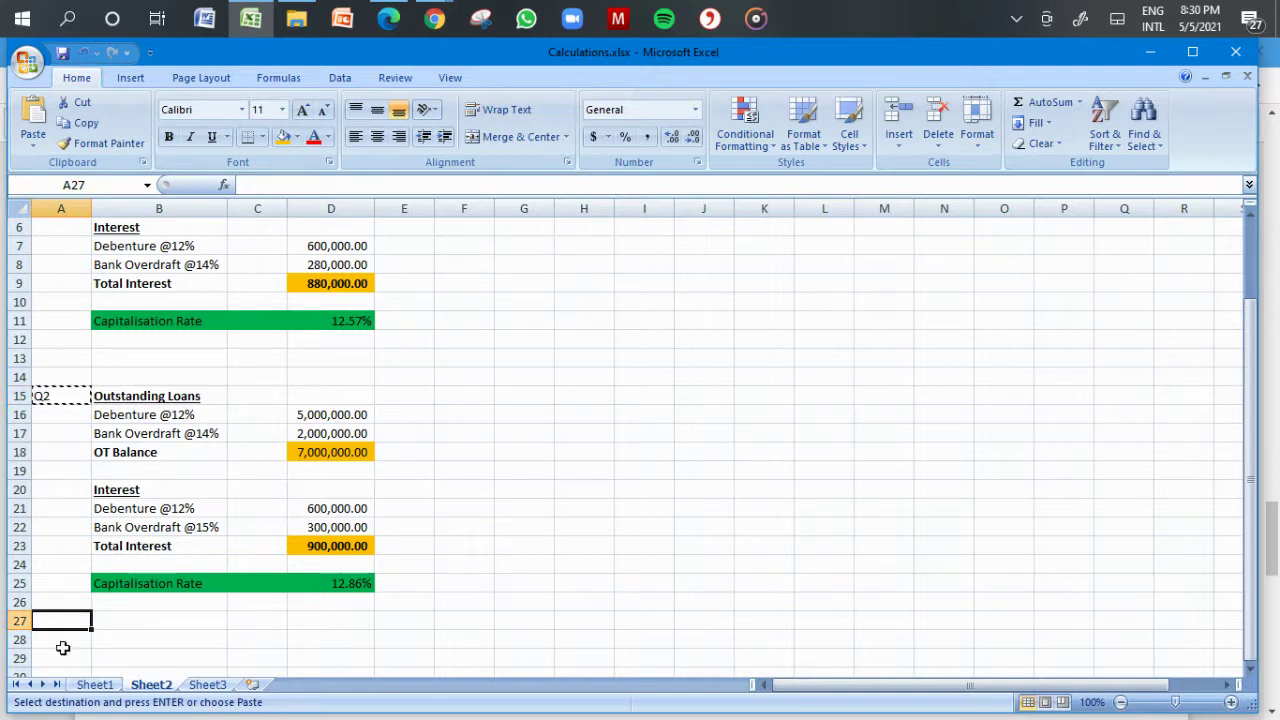
left_click(69, 637)
key("ctrl+v")
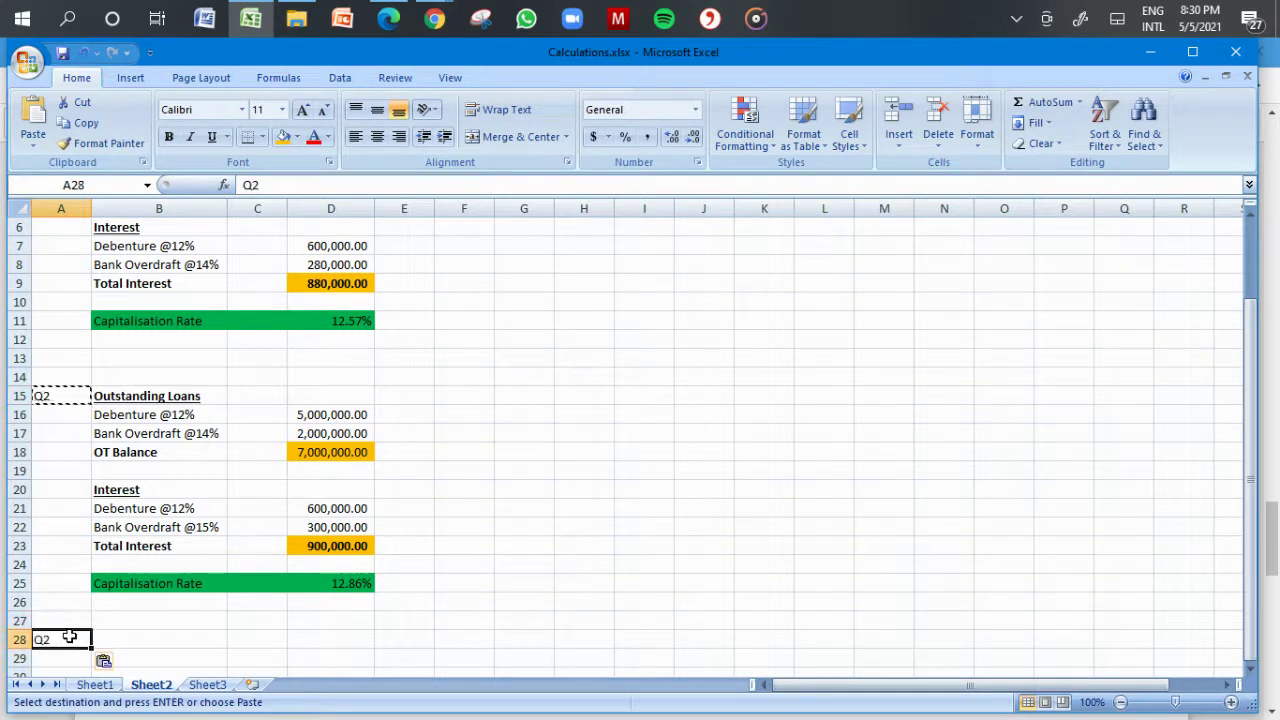
Step: Copy the Outstanding Loans heading and the two loan rows in B15:D17 to B28
left_click_drag(143, 400, 330, 450)
key("ctrl+c")
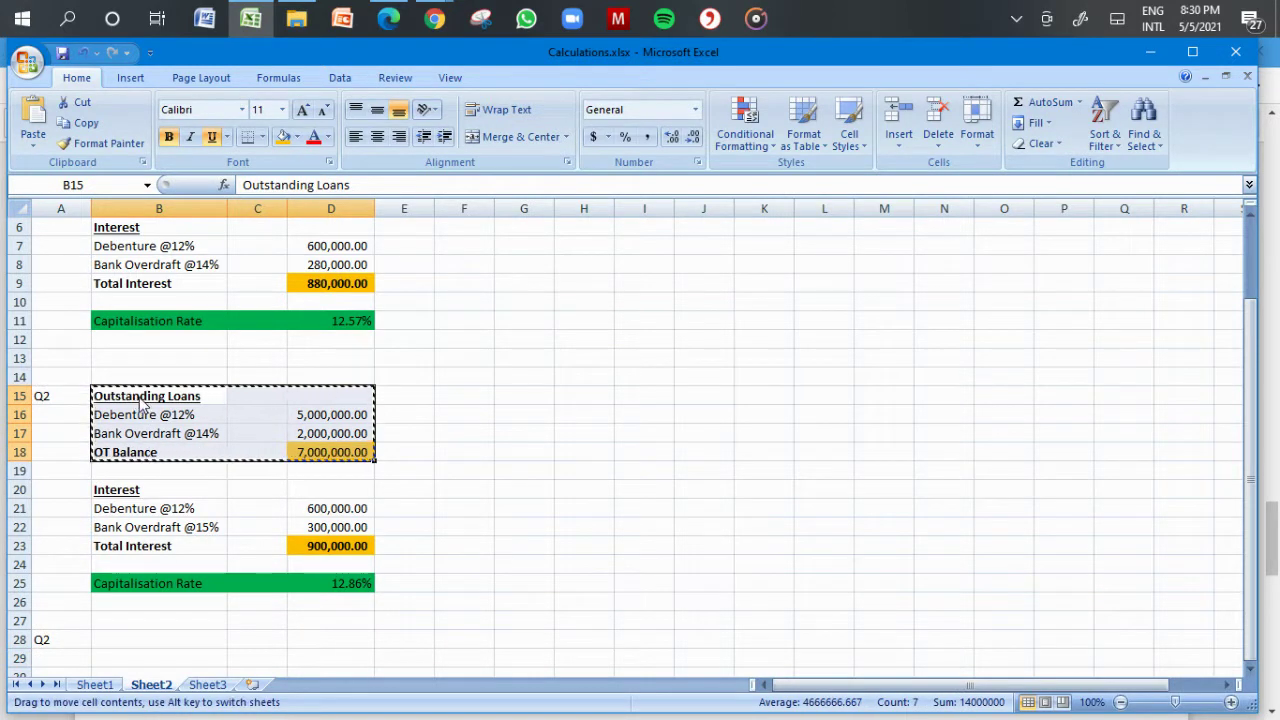
left_click_drag(134, 398, 320, 432)
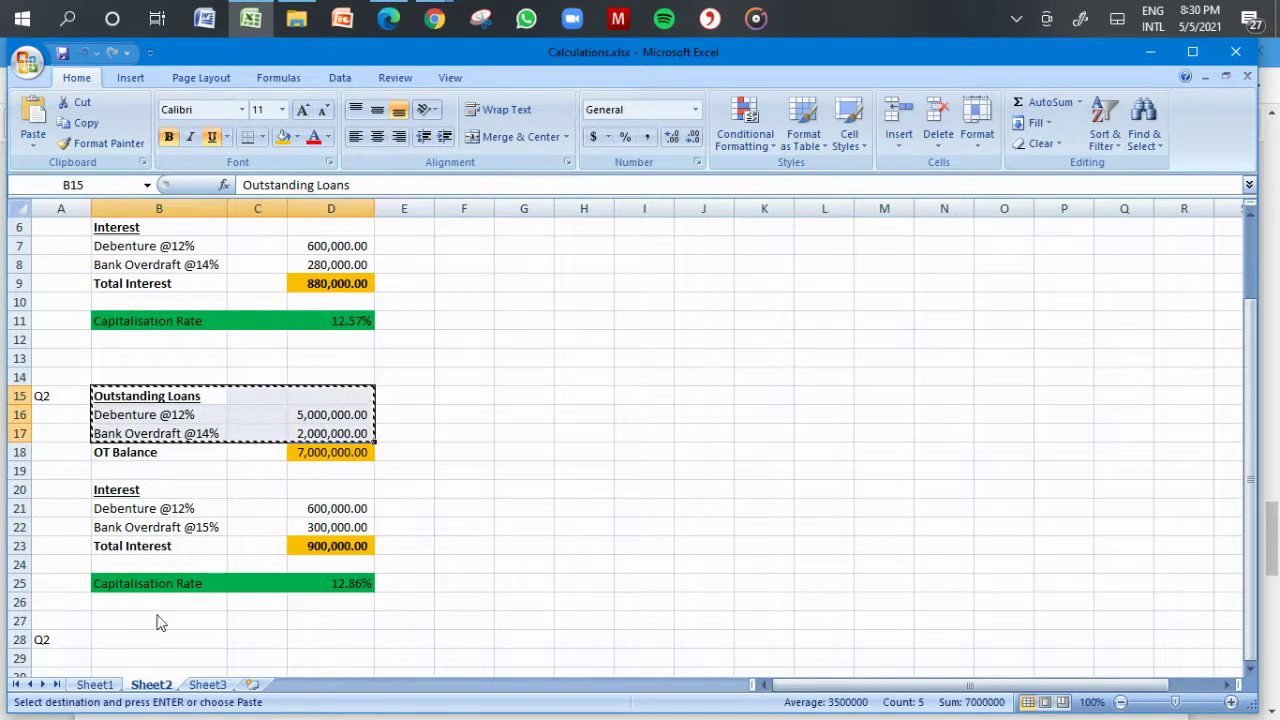
left_click(127, 638)
key("ctrl+v")
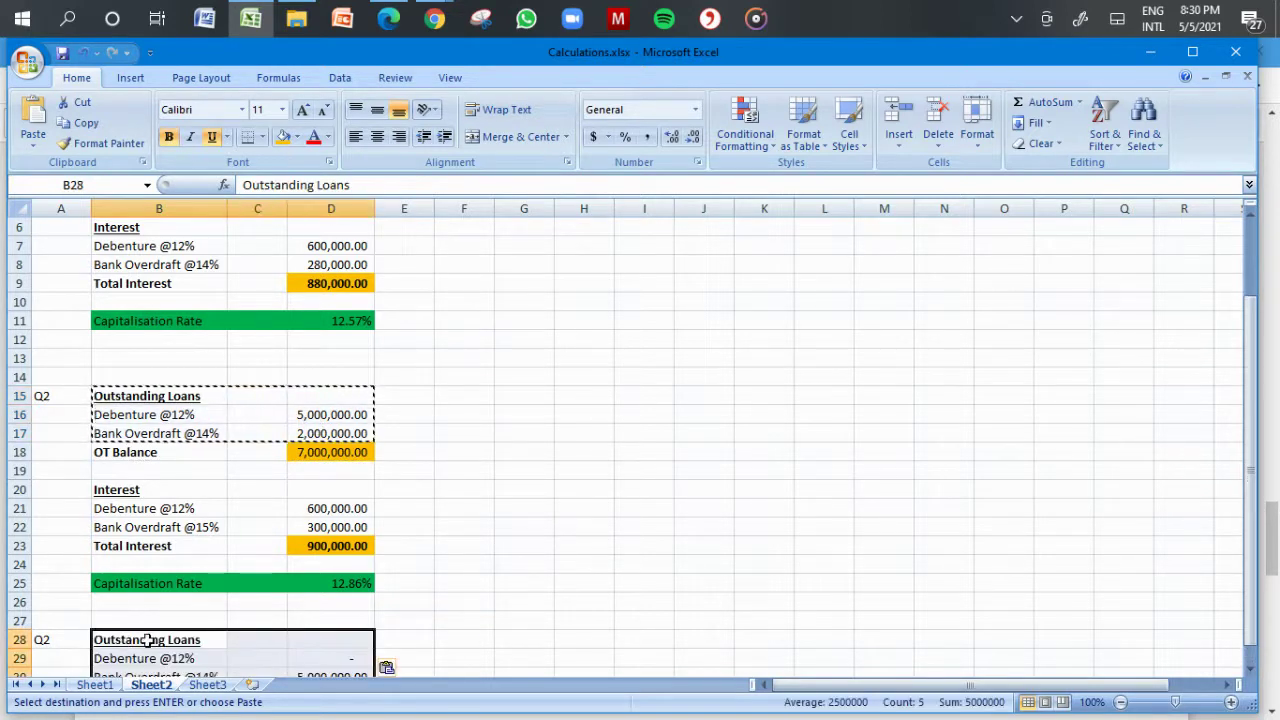
Step: Link the new block's loan amounts to the Q2 block, with D29 equal to D16 and D30 equal to D17
left_click(251, 645)
key("Down")
scroll(251, 650, "down", 1)
key("Right")
key("Down")
key("Up")
type("=")
left_click(314, 360)
key("Return")
type("=")
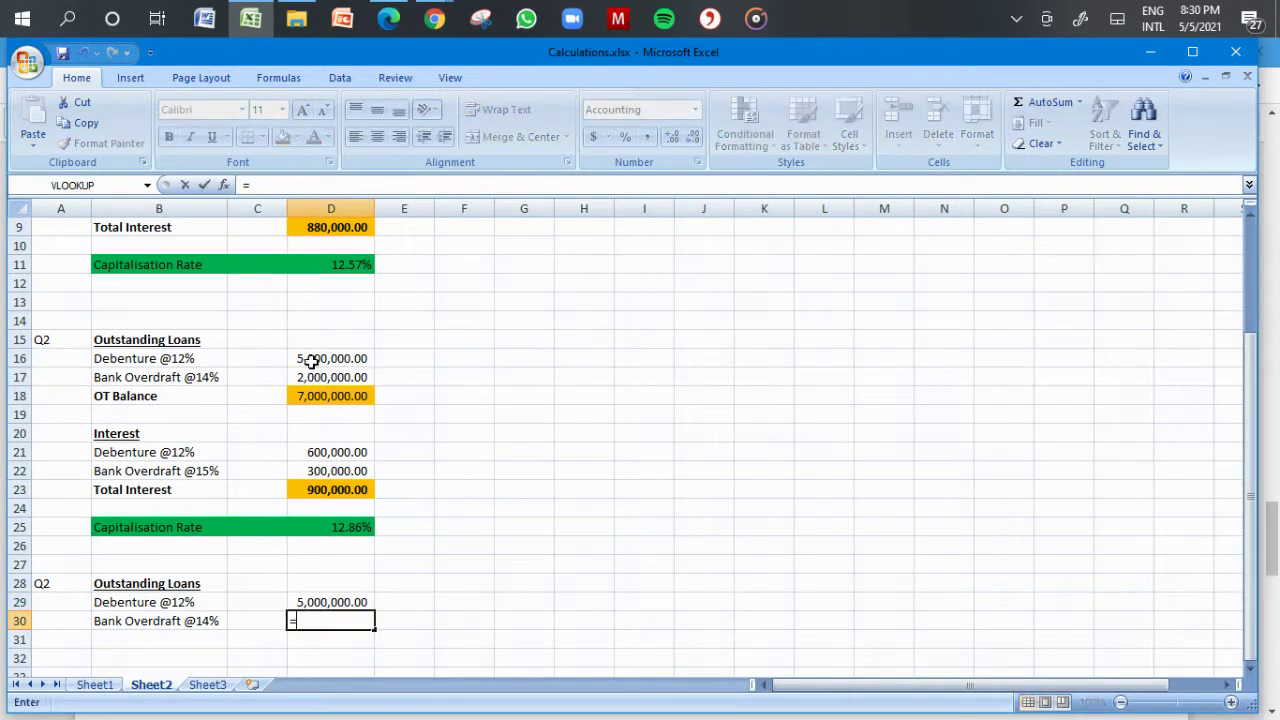
left_click(328, 375)
key("Return")
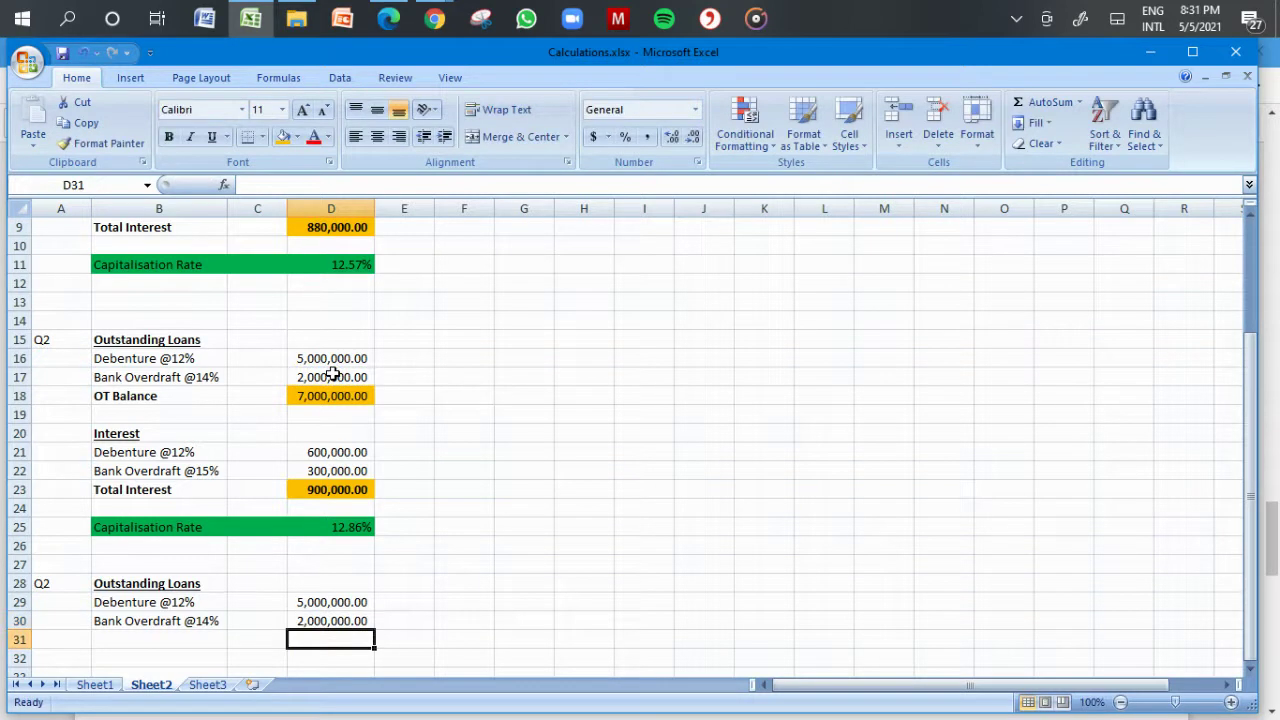
left_click(207, 619)
double_click(207, 619)
key("BackSpace")
type("5")
key("Return")
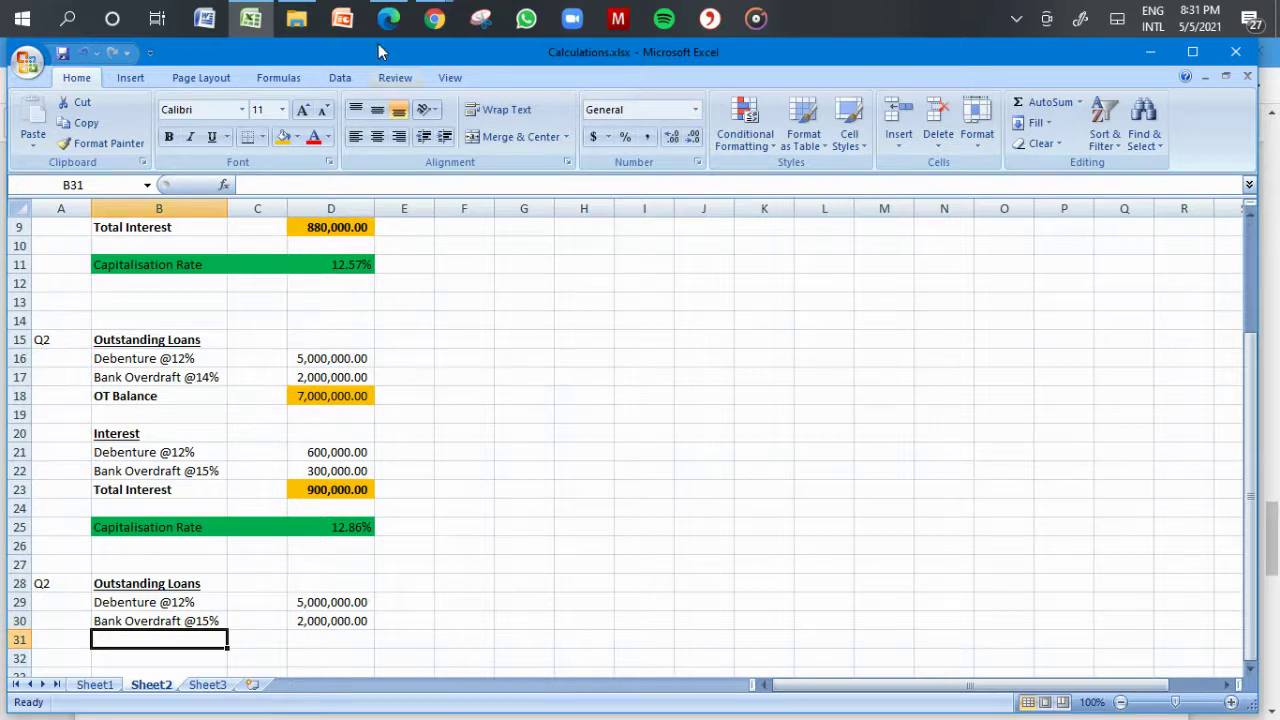
Step: Switch to the borrowing costs PDF in Edge and circle the general loan's 1 July 20.13 date on page 2
left_click(388, 16)
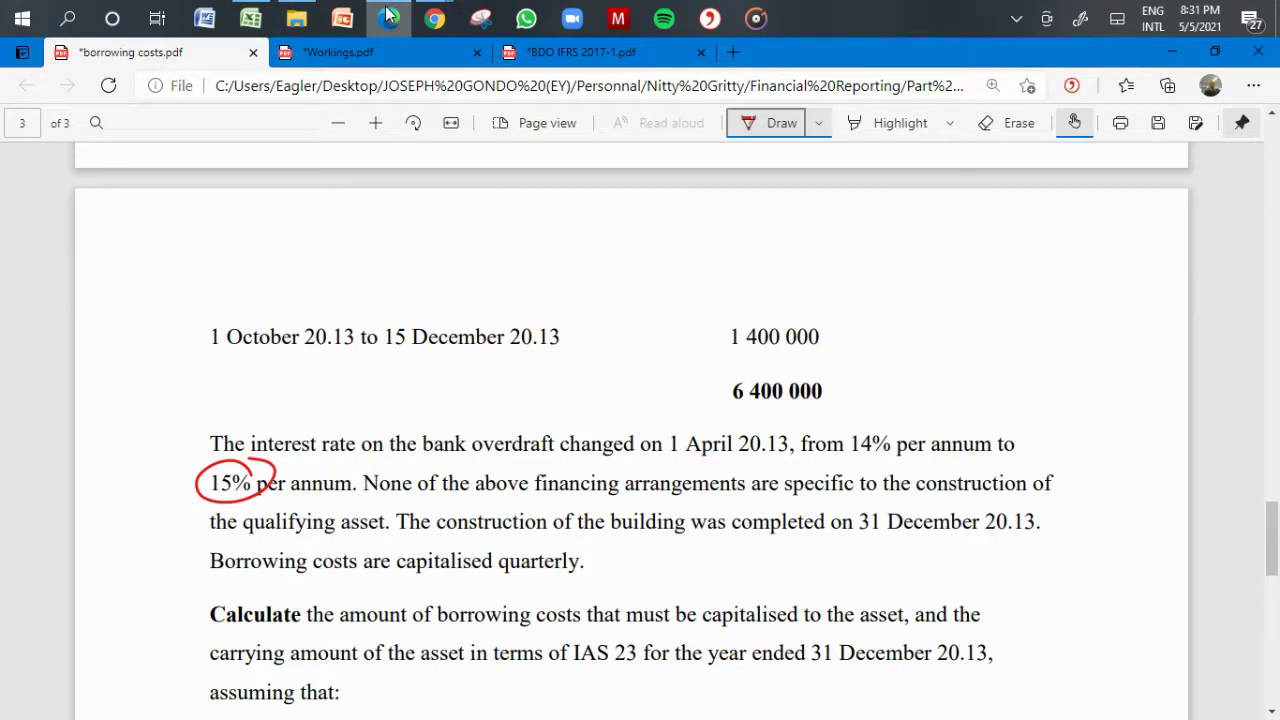
scroll(640, 430, "up", 7)
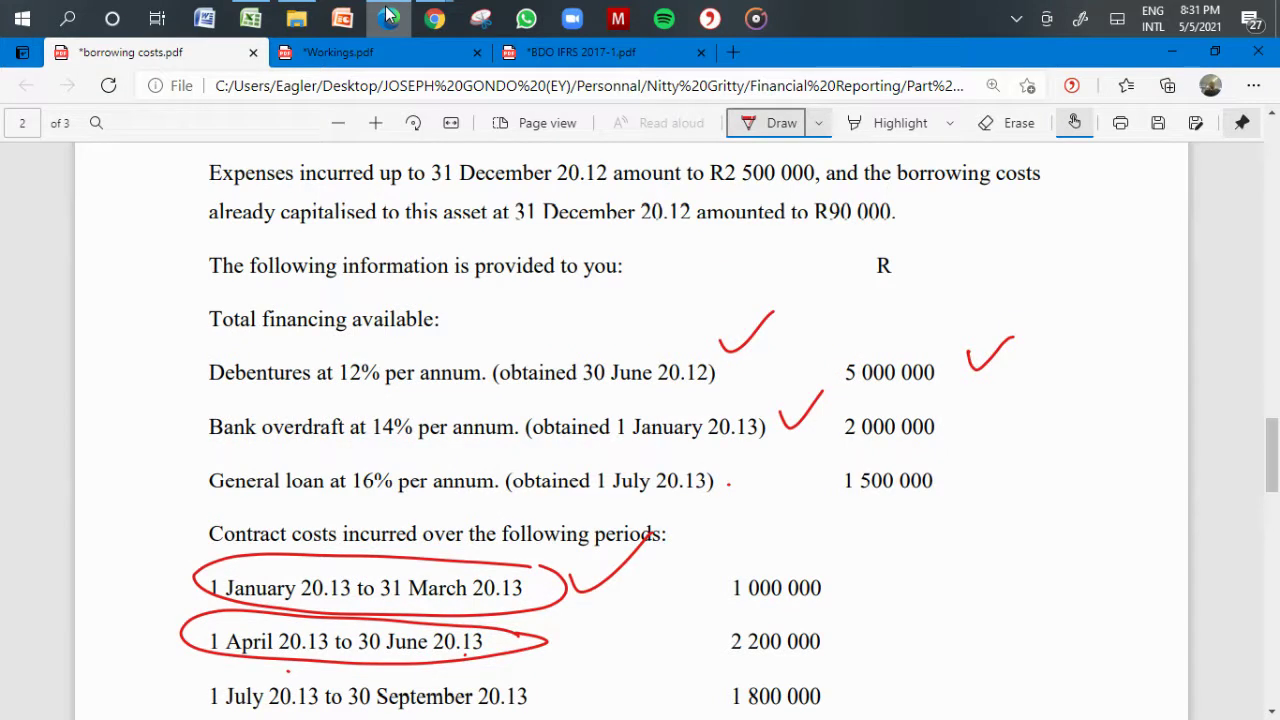
mouse_move(757, 462)
left_mouse_down()
mouse_move(694, 451)
mouse_move(709, 500)
mouse_move(750, 472)
left_mouse_up()
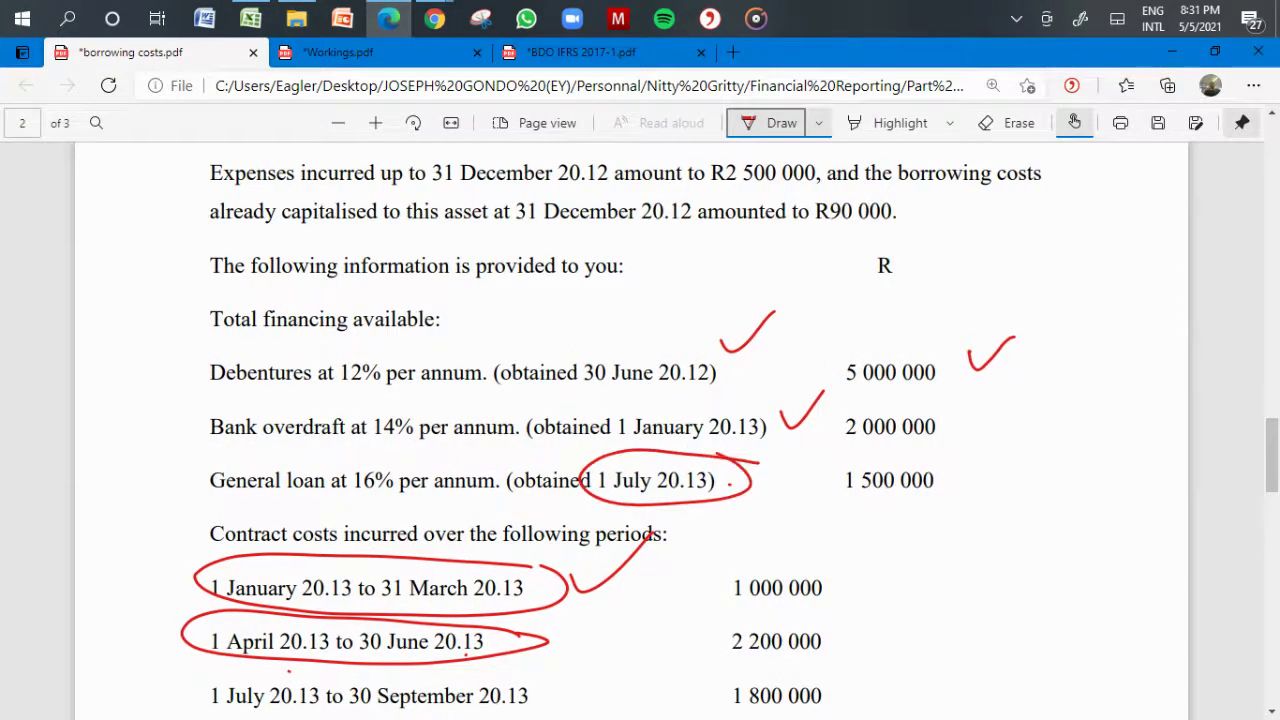
Step: Switch to the Excel workbook and label cell B31 General Loan@16%
left_click(252, 18)
type("General La")
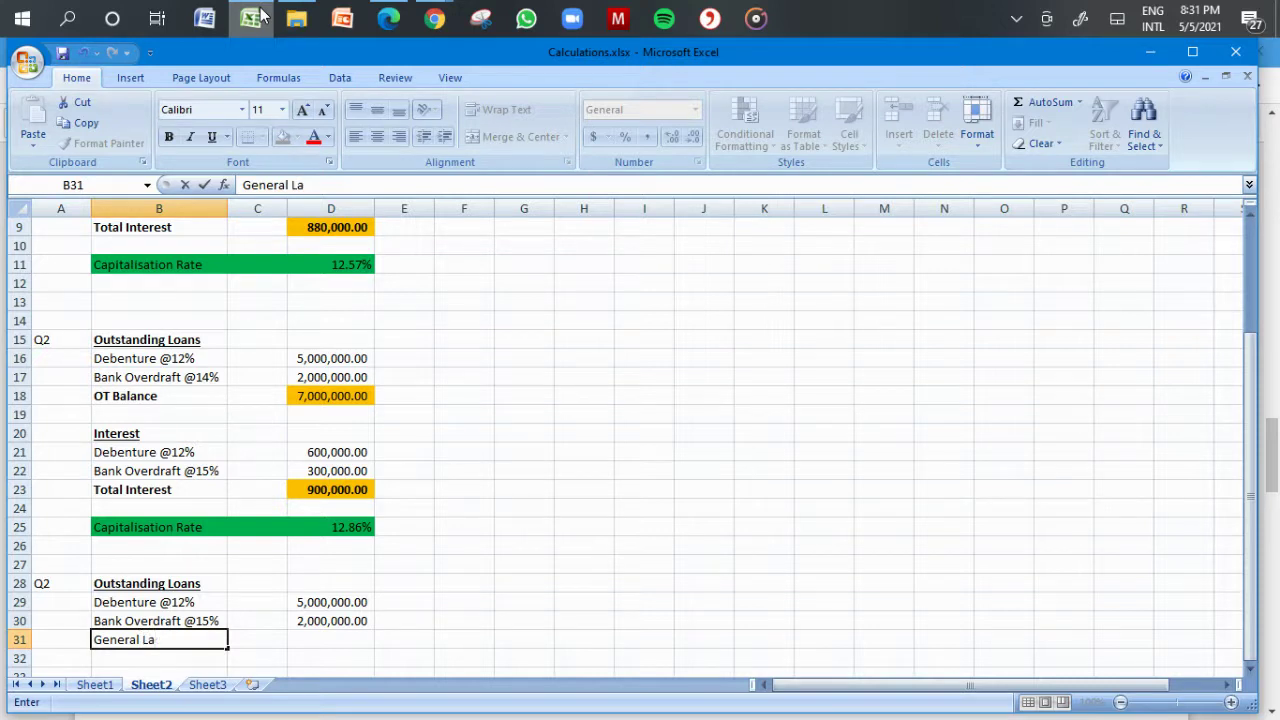
key("Tab")
key("Tab")
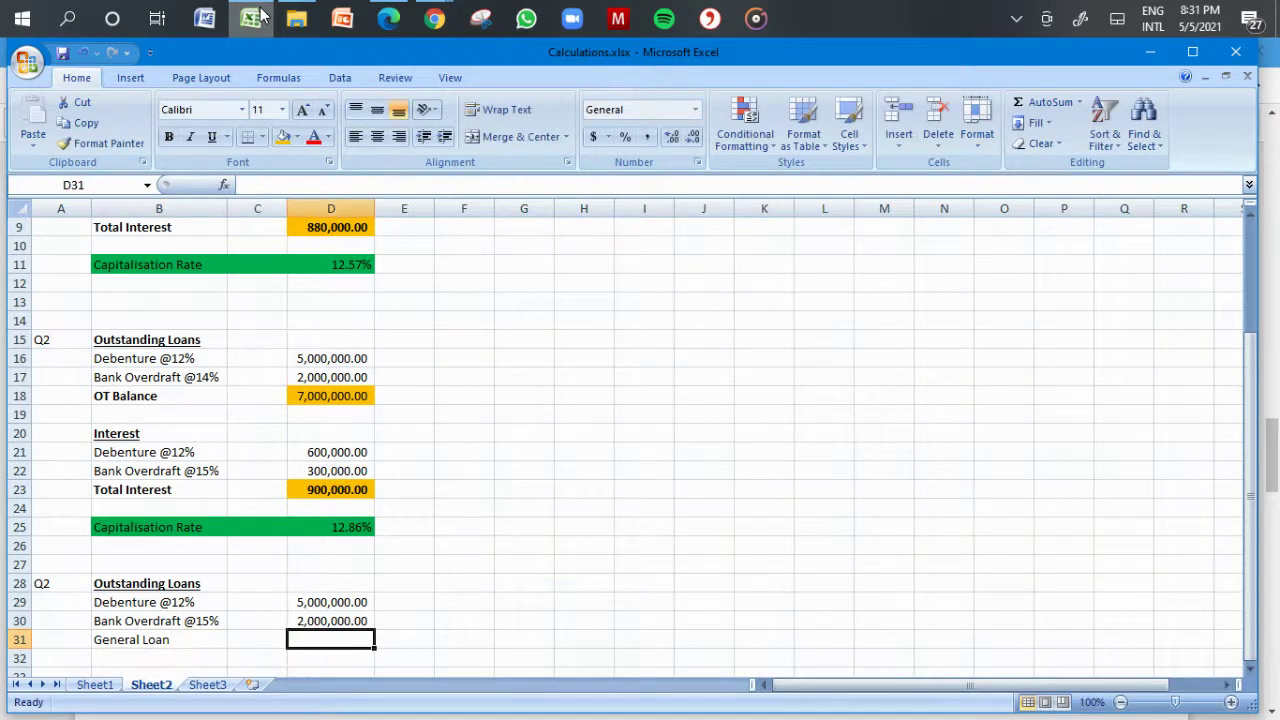
double_click(185, 640)
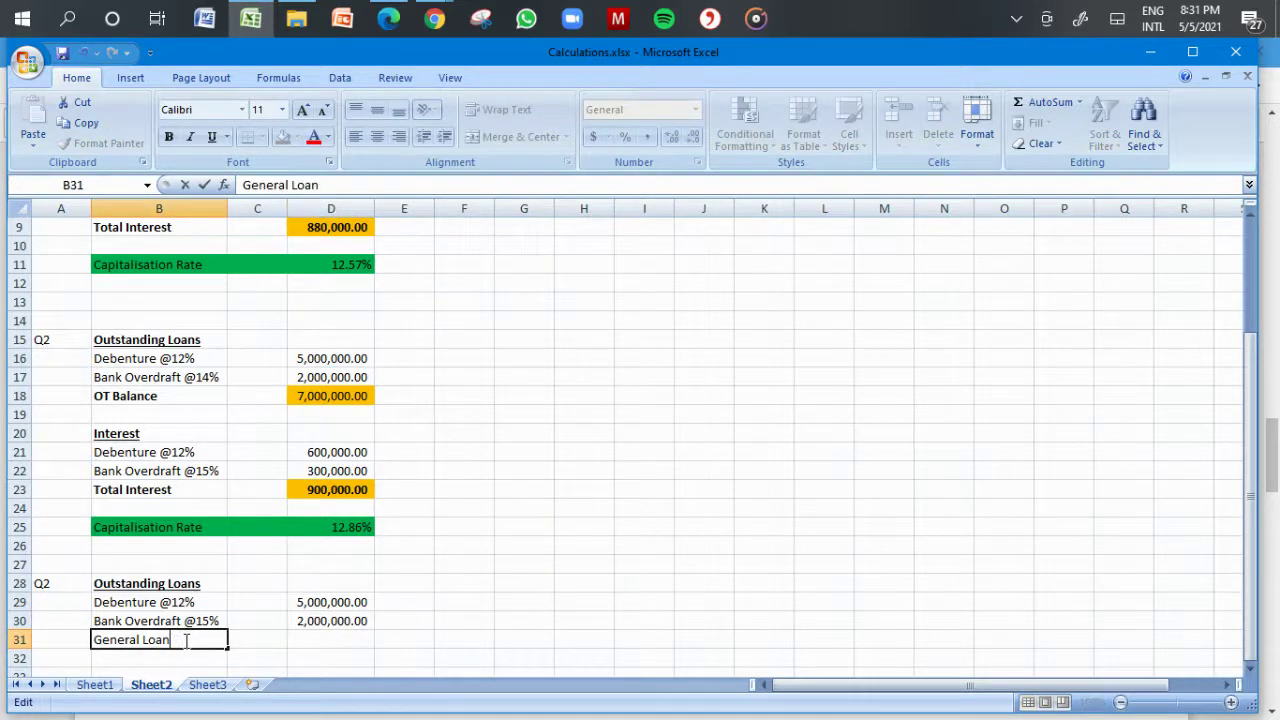
type("@")
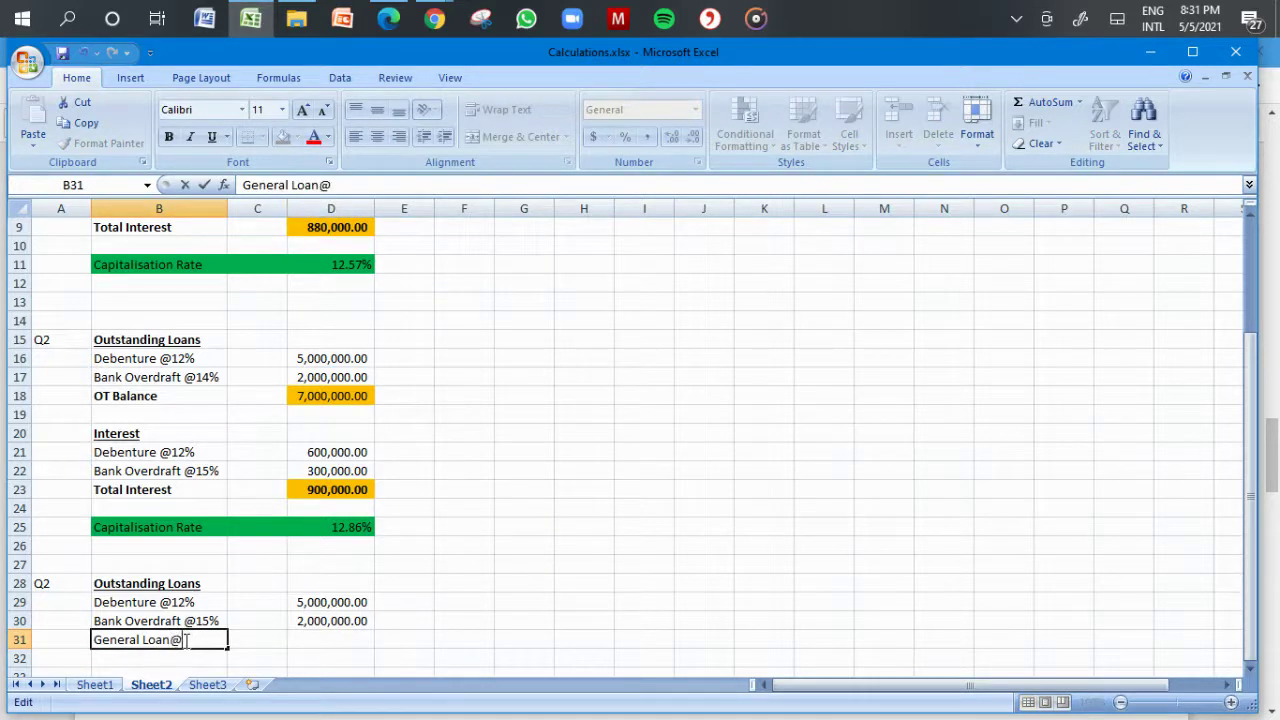
left_click(404, 10)
left_click(389, 18)
type("16%")
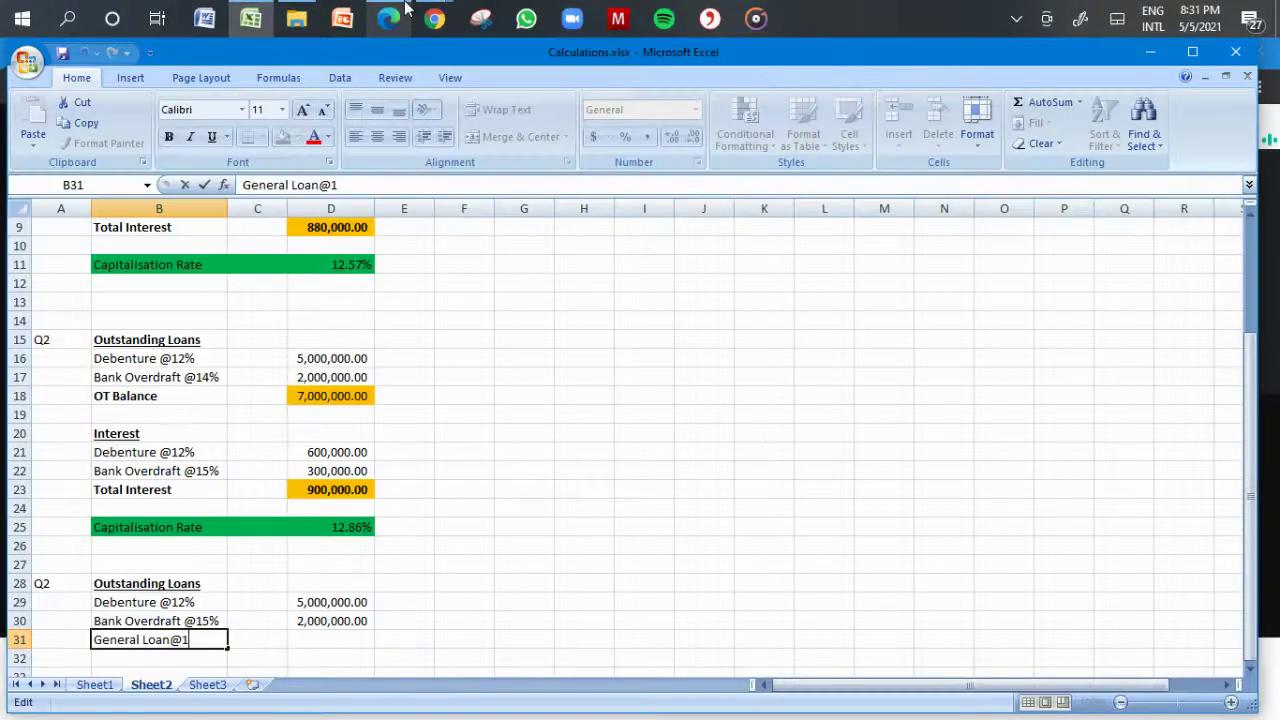
key("Return")
Step: Enter 1500000 as the general loan amount in D31 and apply the comma number format to it
key("Up")
key("Right")
key("Right")
type("150000")
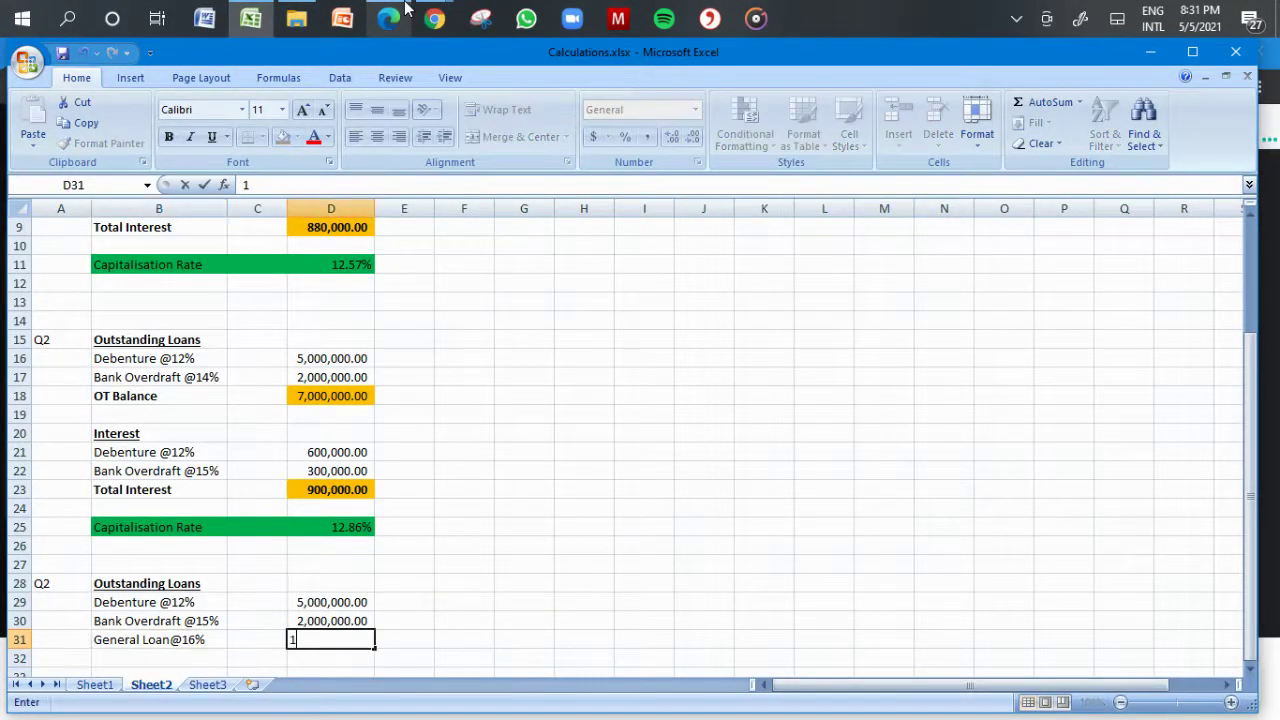
key("ctrl+Return")
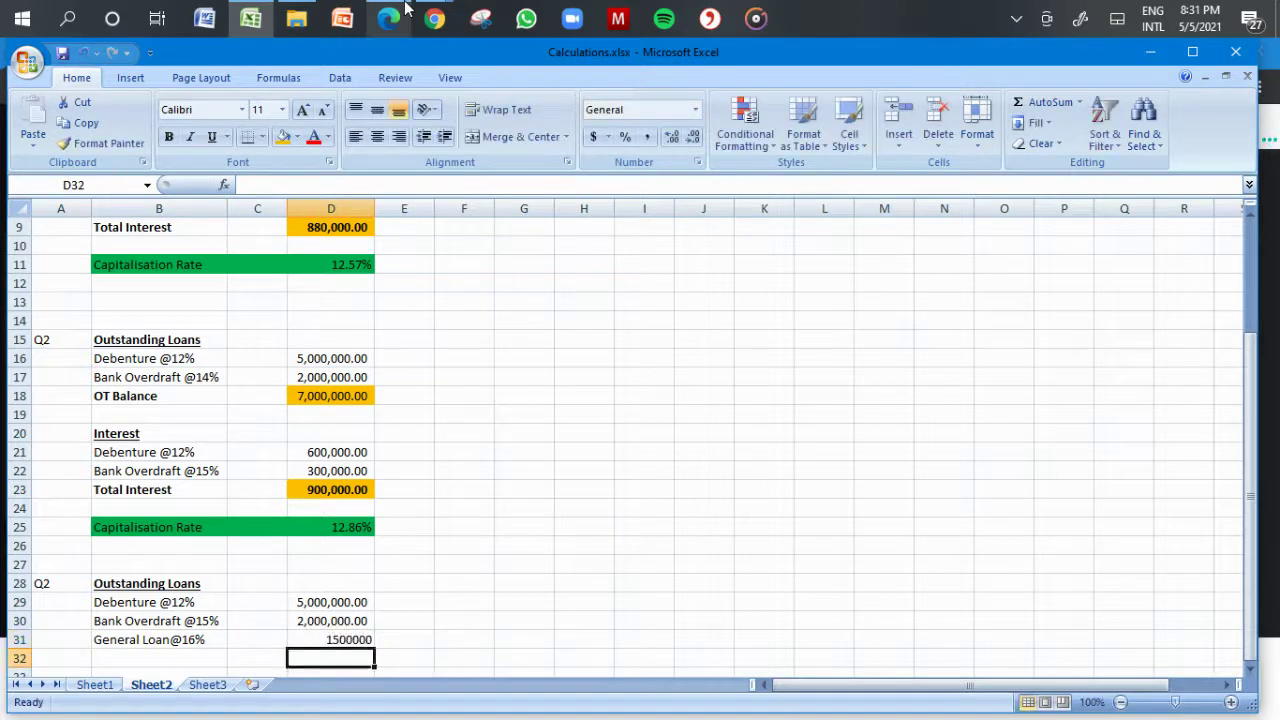
left_click(703, 413)
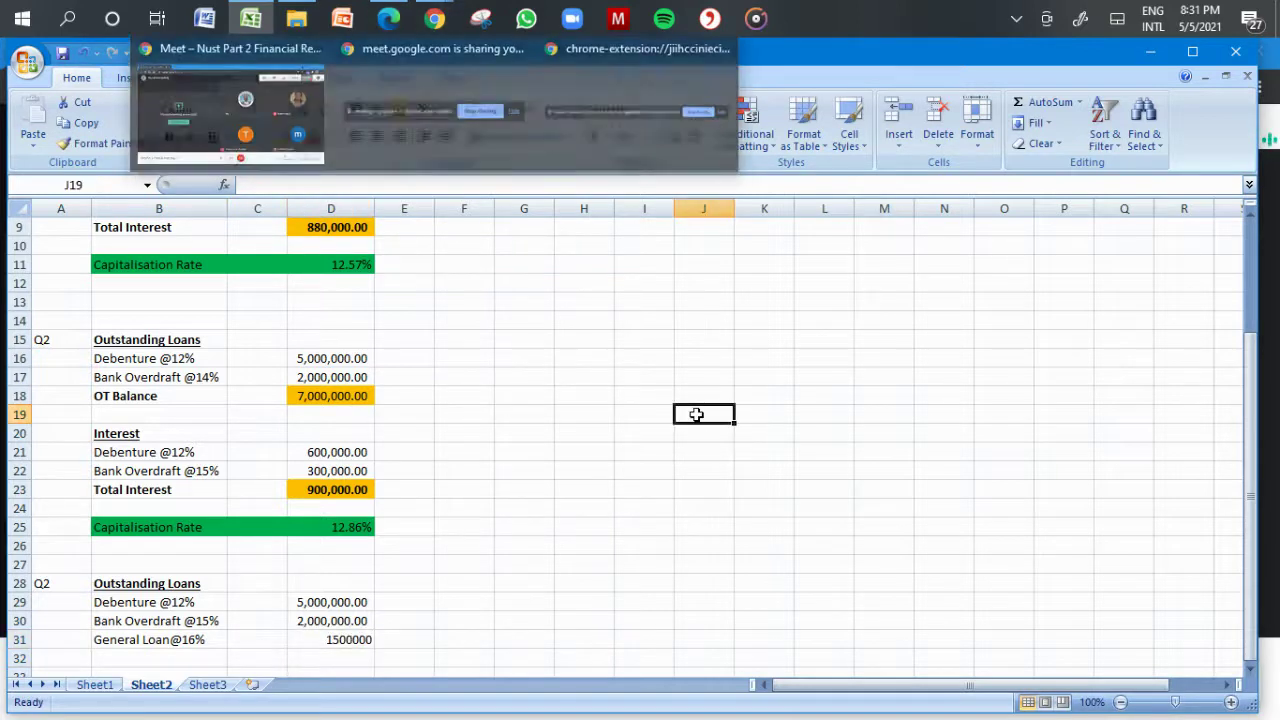
left_click(647, 137)
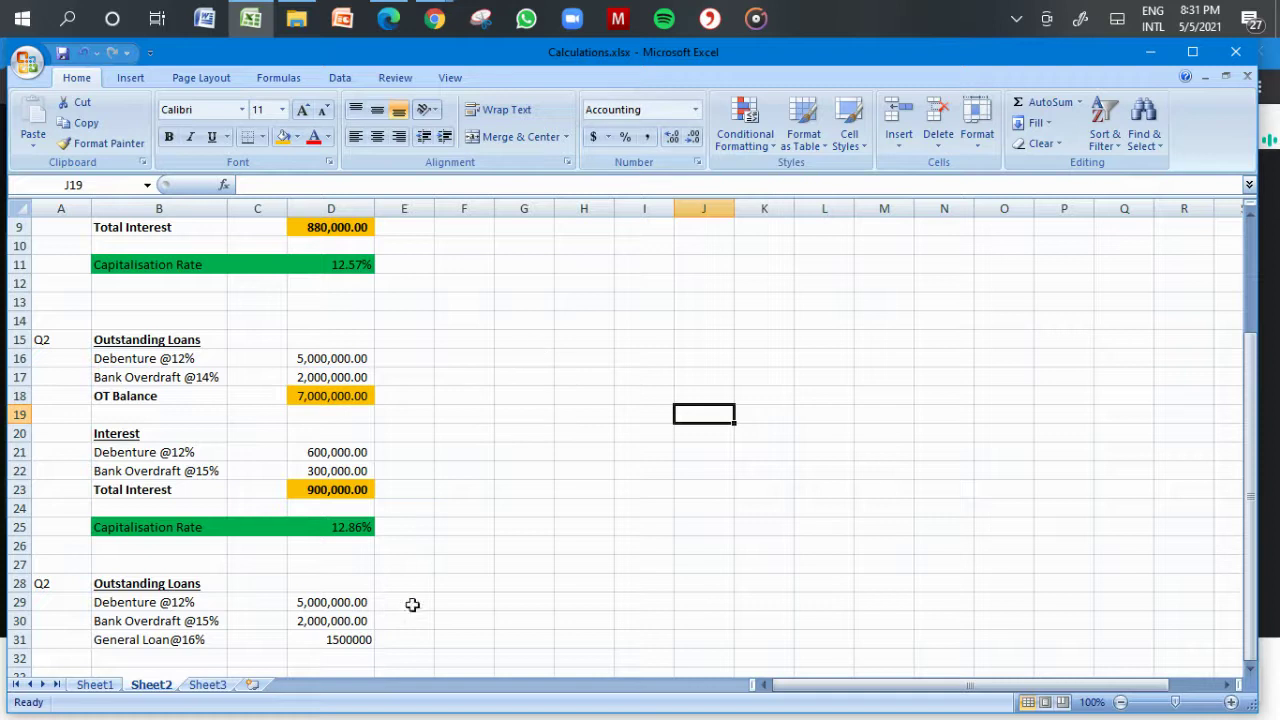
left_click(362, 640)
left_click(647, 137)
Step: Sum D29:D31 in D32 and copy the OT Balance label from B18 to B32
left_click_drag(323, 603, 322, 638)
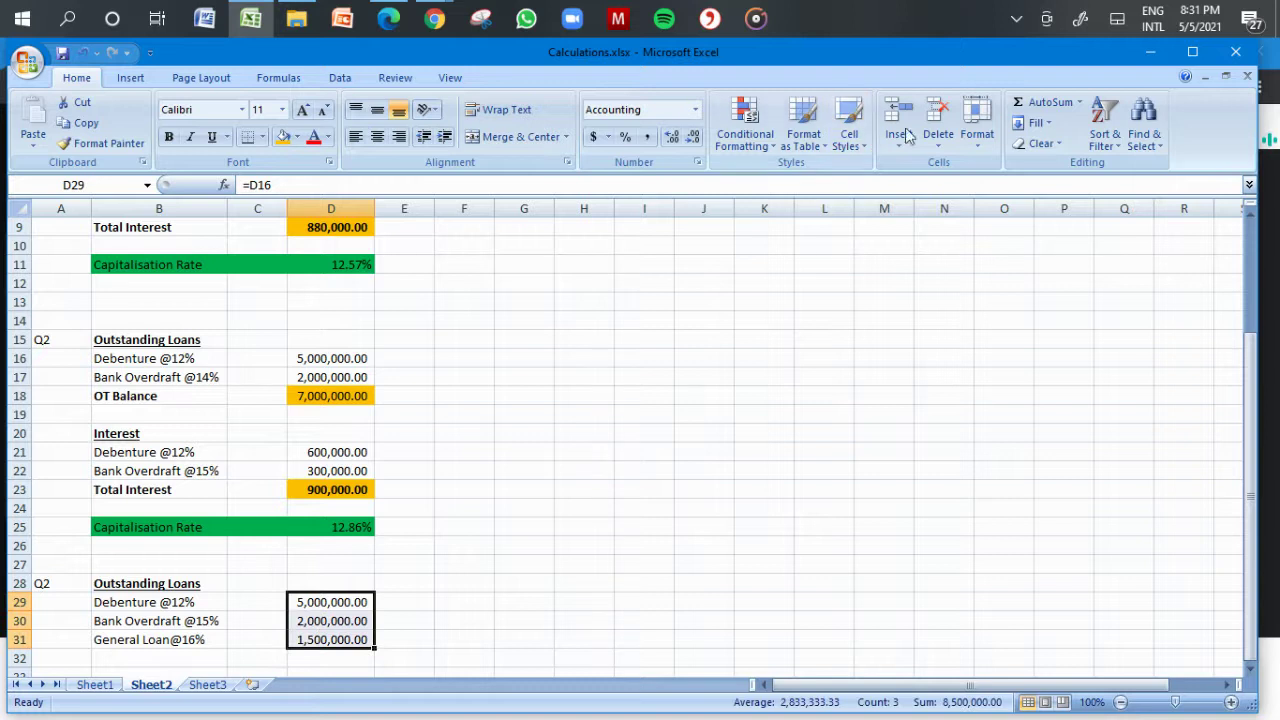
left_click(1018, 102)
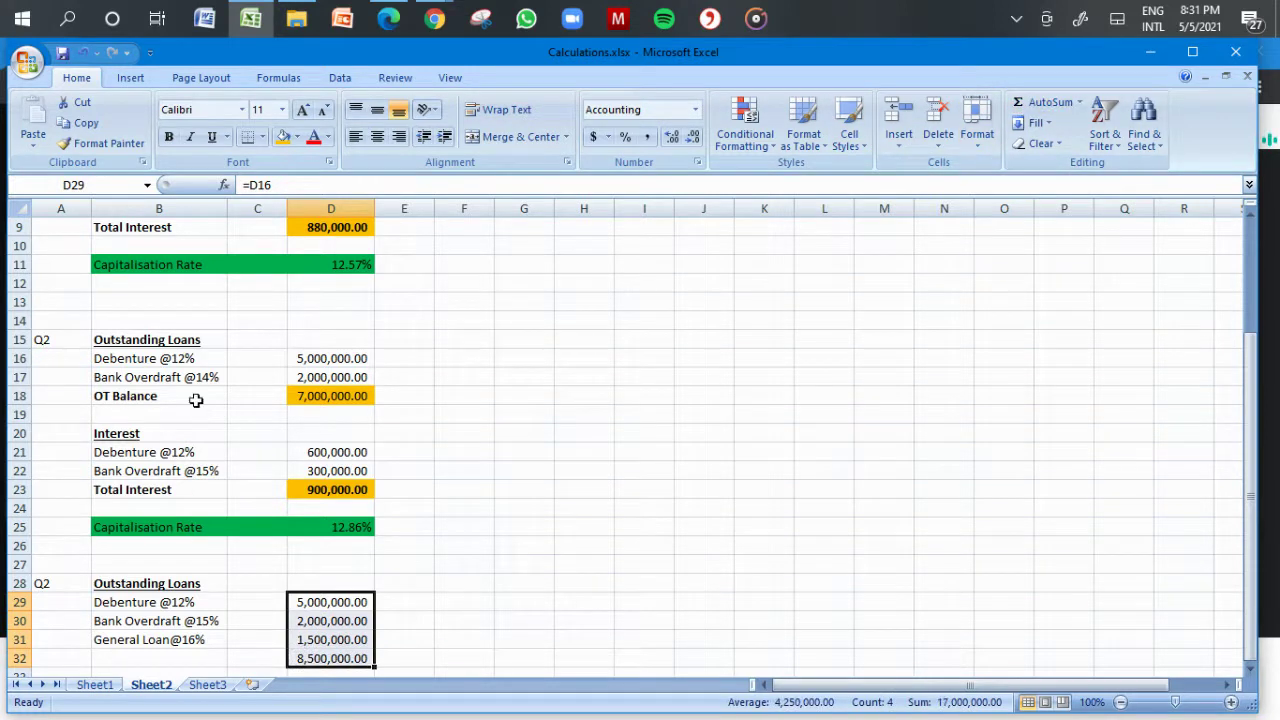
left_click(135, 397)
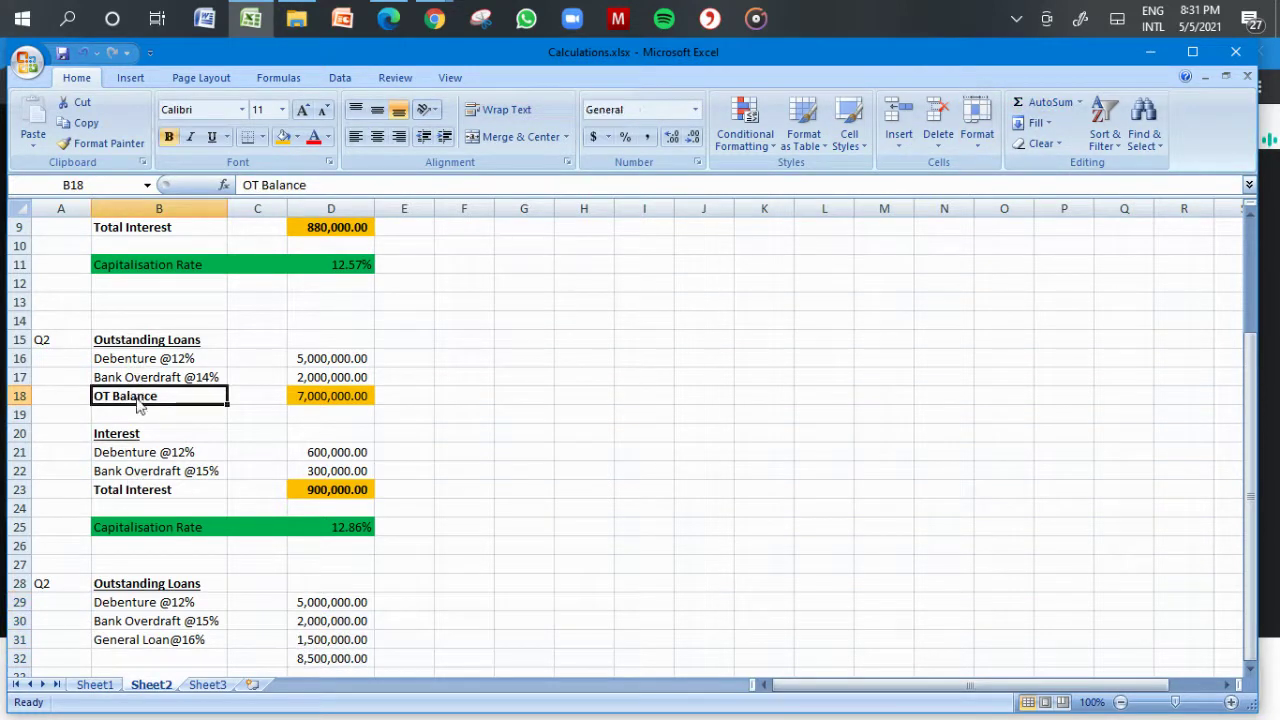
key("ctrl+c")
key("Down")
key("Down")
key("Down")
key("Down")
key("Down")
key("Down")
key("Down")
key("Down")
key("Down")
key("Down")
key("Down")
key("Down")
key("Down")
key("Down")
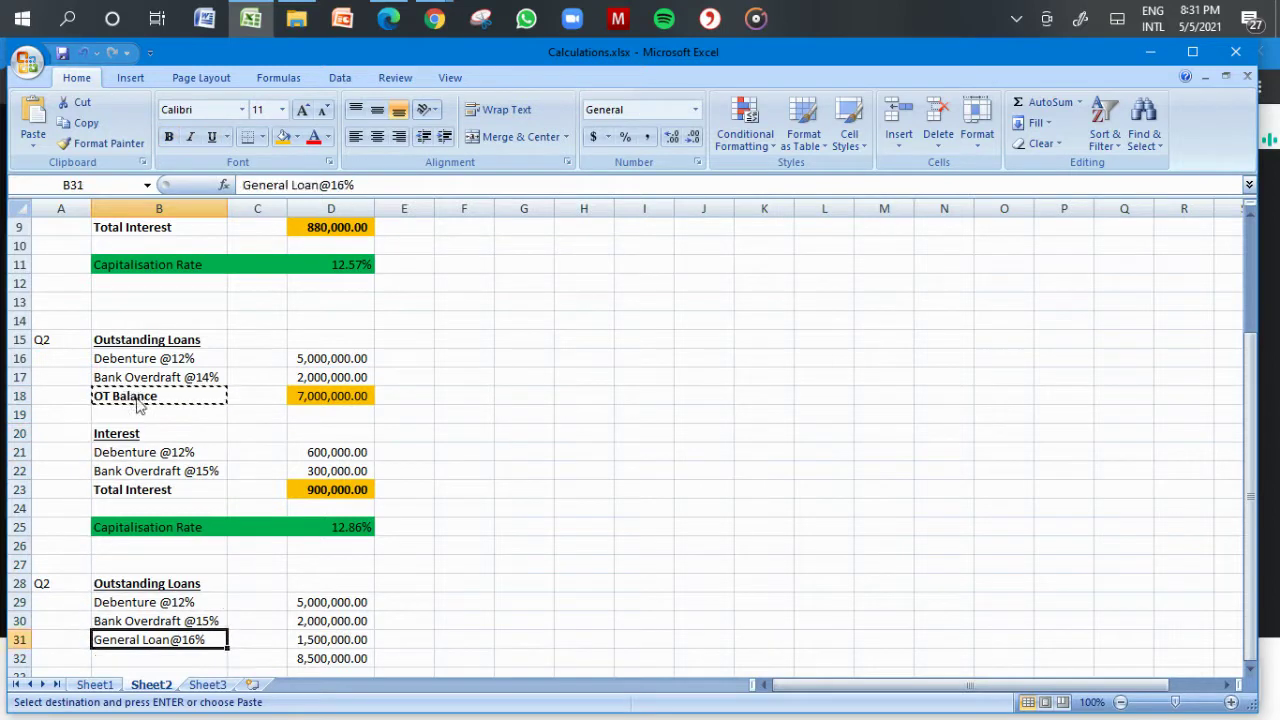
key("ctrl+v")
Step: Fill the loan total in D32 with orange
key("Right")
key("Right")
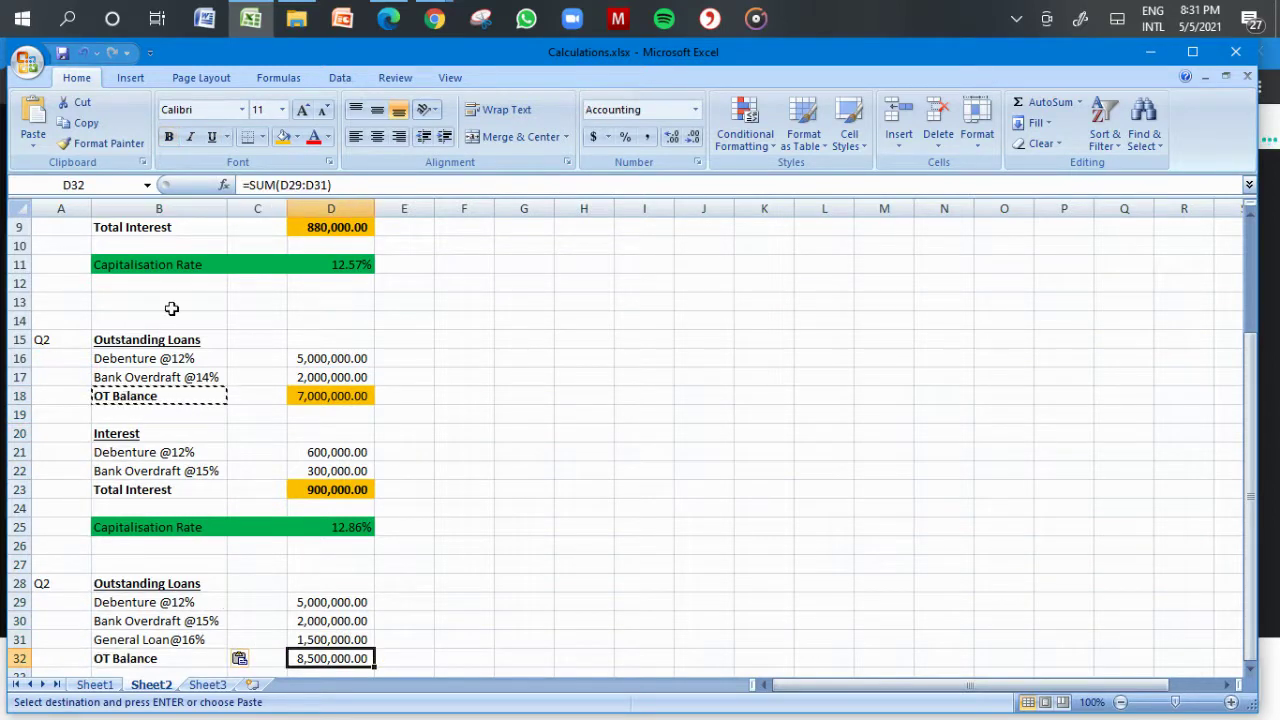
left_click(283, 137)
left_click(528, 586)
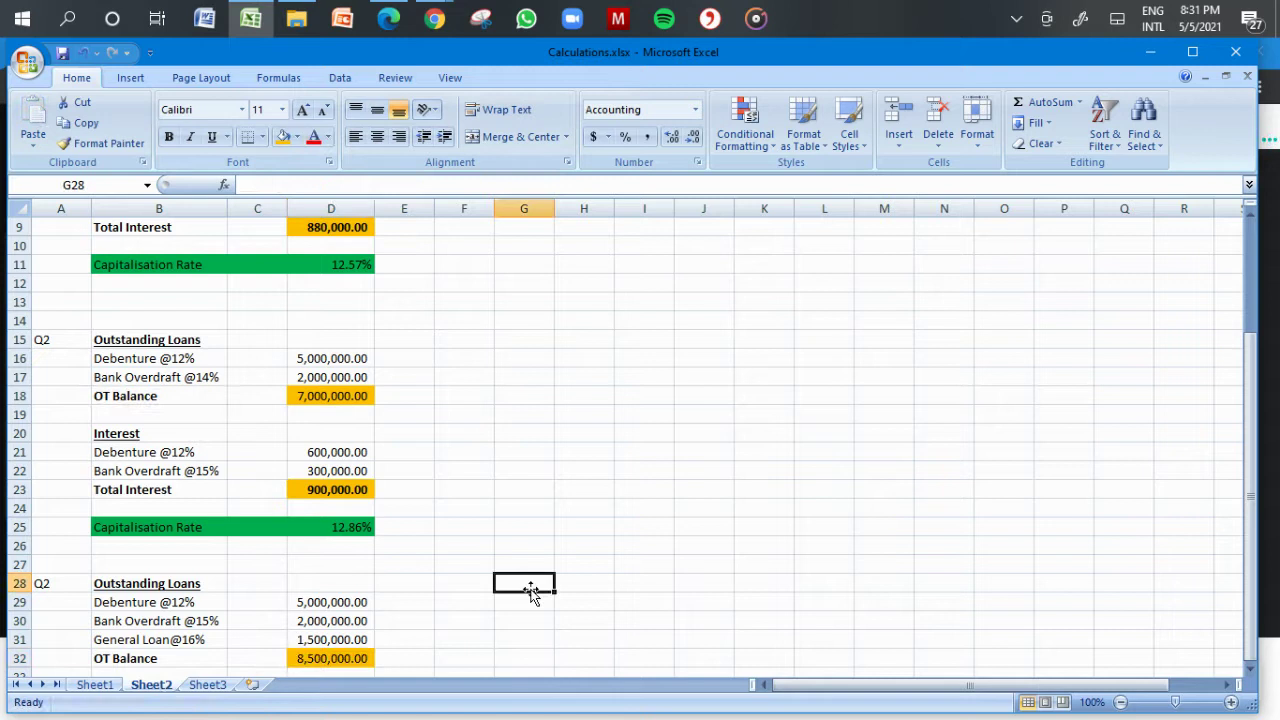
Step: Copy the Interest heading and the two interest rows in B20:D22 to B34
key("Down")
key("Down")
key("Down")
scroll(531, 592, "down", 2)
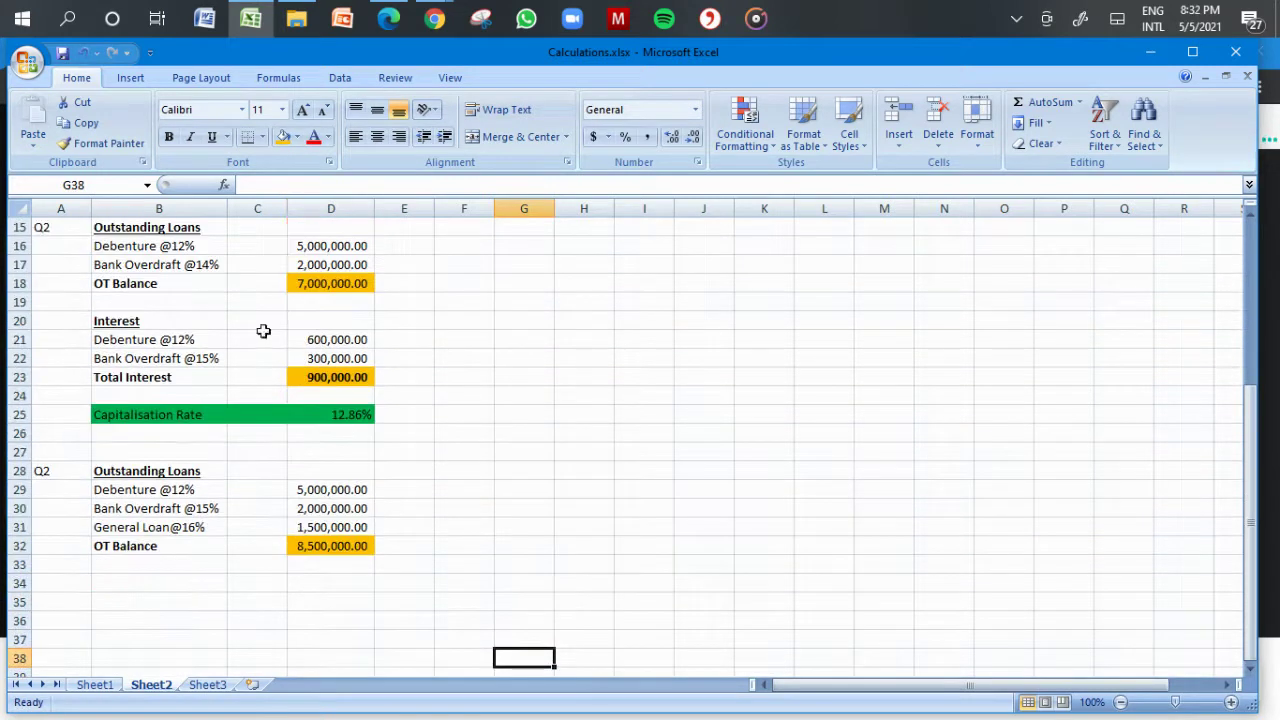
left_click_drag(131, 323, 334, 357)
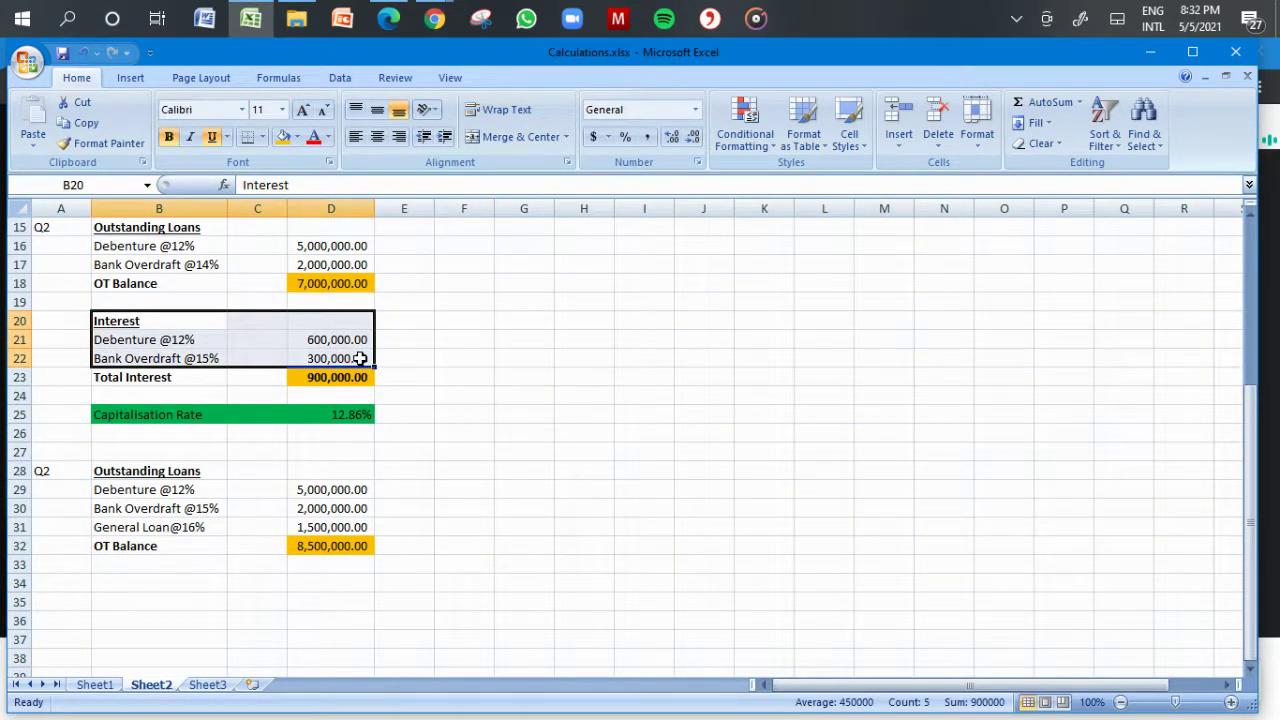
key("ctrl+c")
left_click(140, 583)
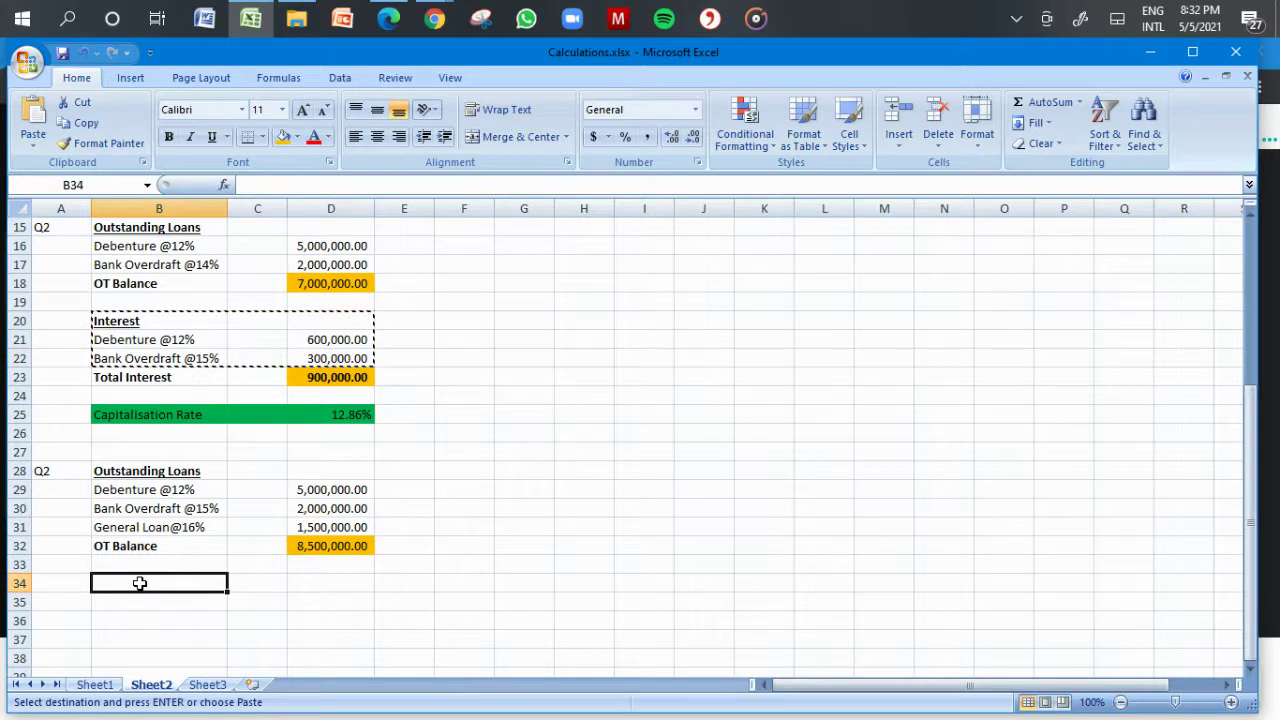
key("ctrl+v")
Step: Correct the copied interest formulas so D35 equals D29*12% and D36 equals D30*15%
left_click(339, 602)
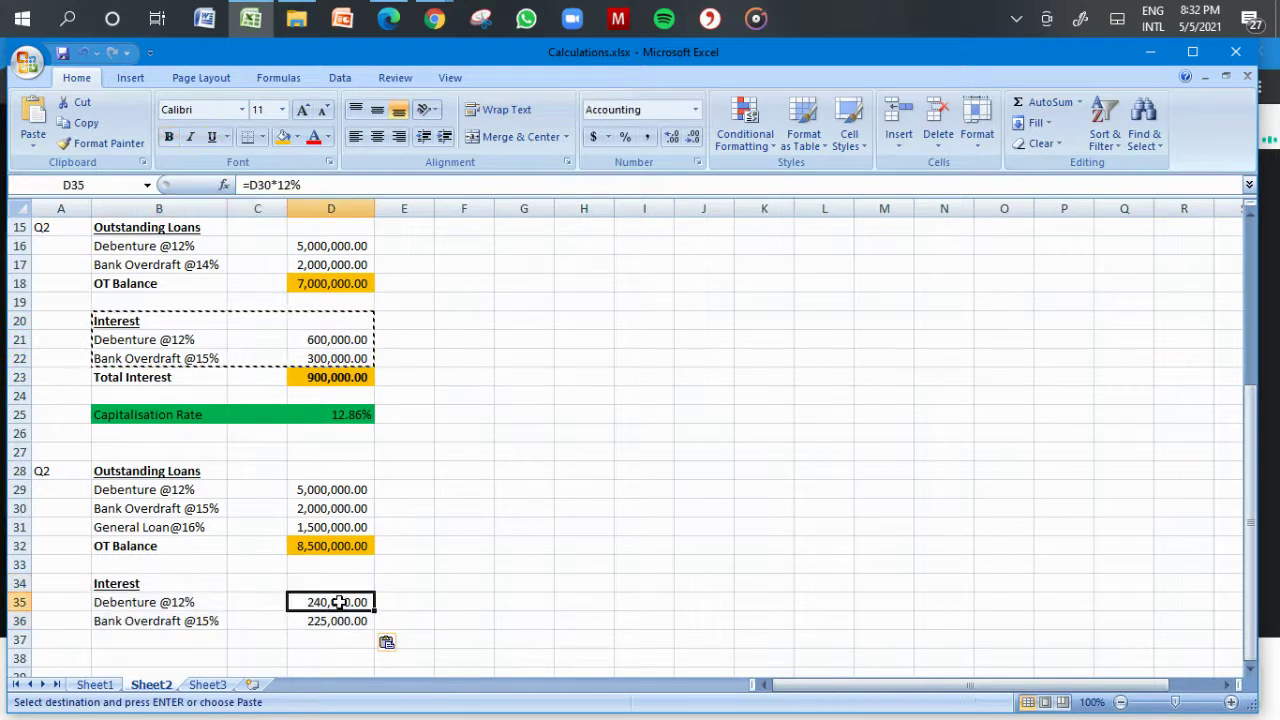
type("=")
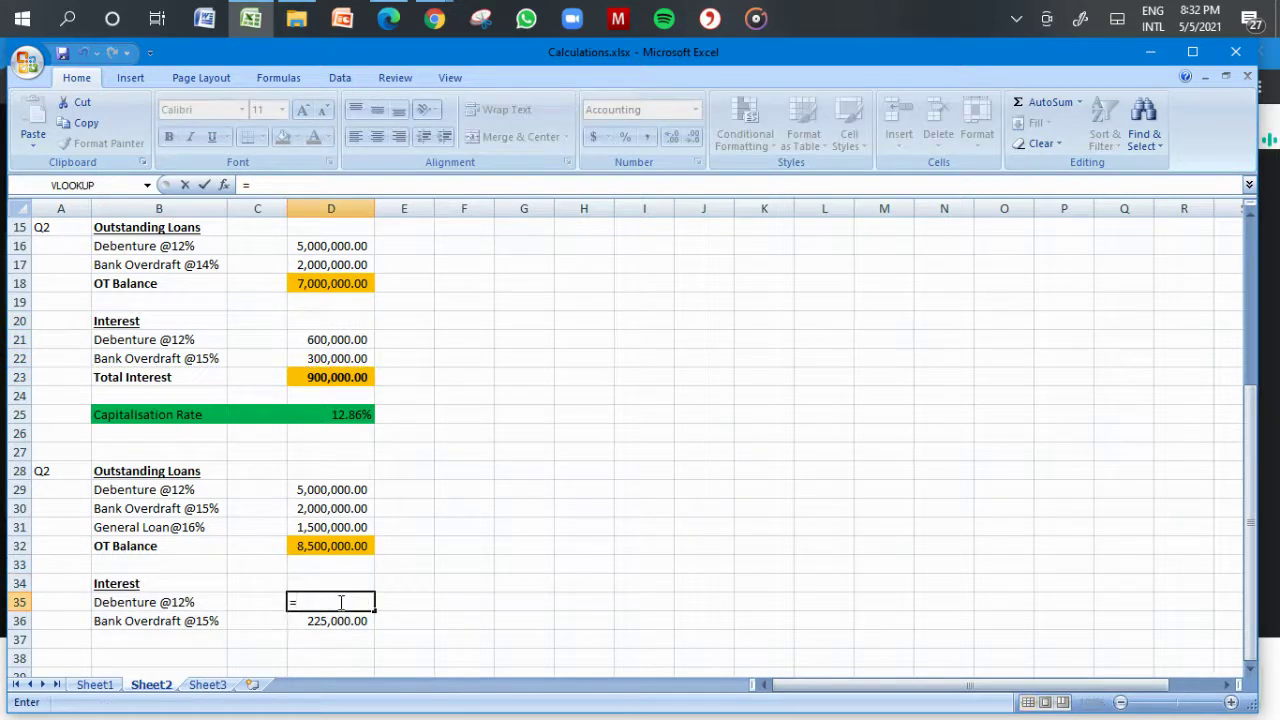
left_click(322, 491)
type("*")
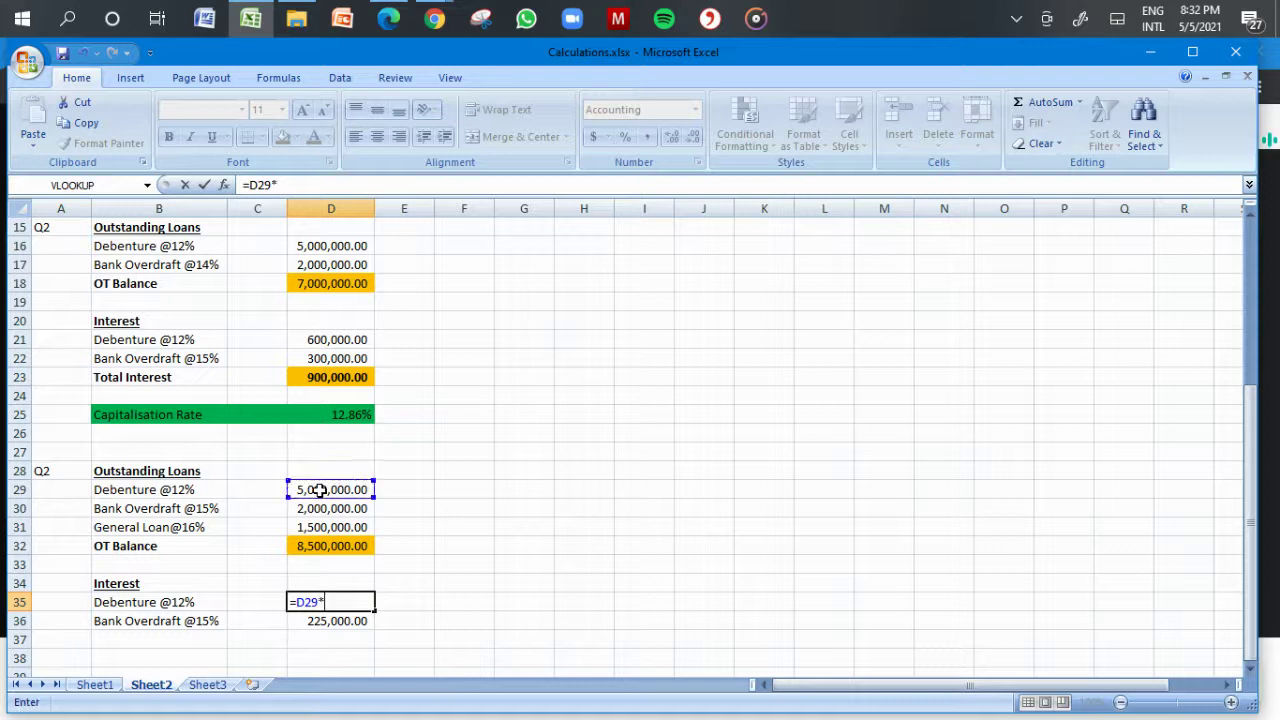
key("Return")
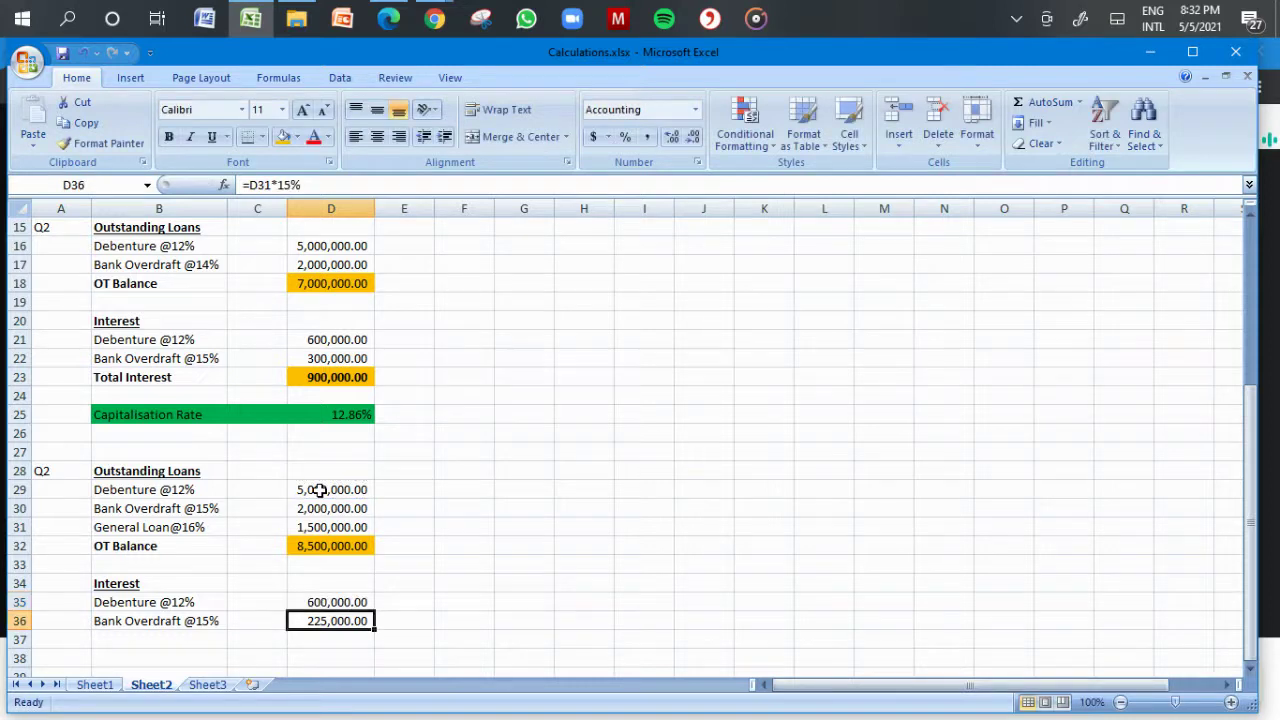
type("=")
left_click(325, 508)
type("*")
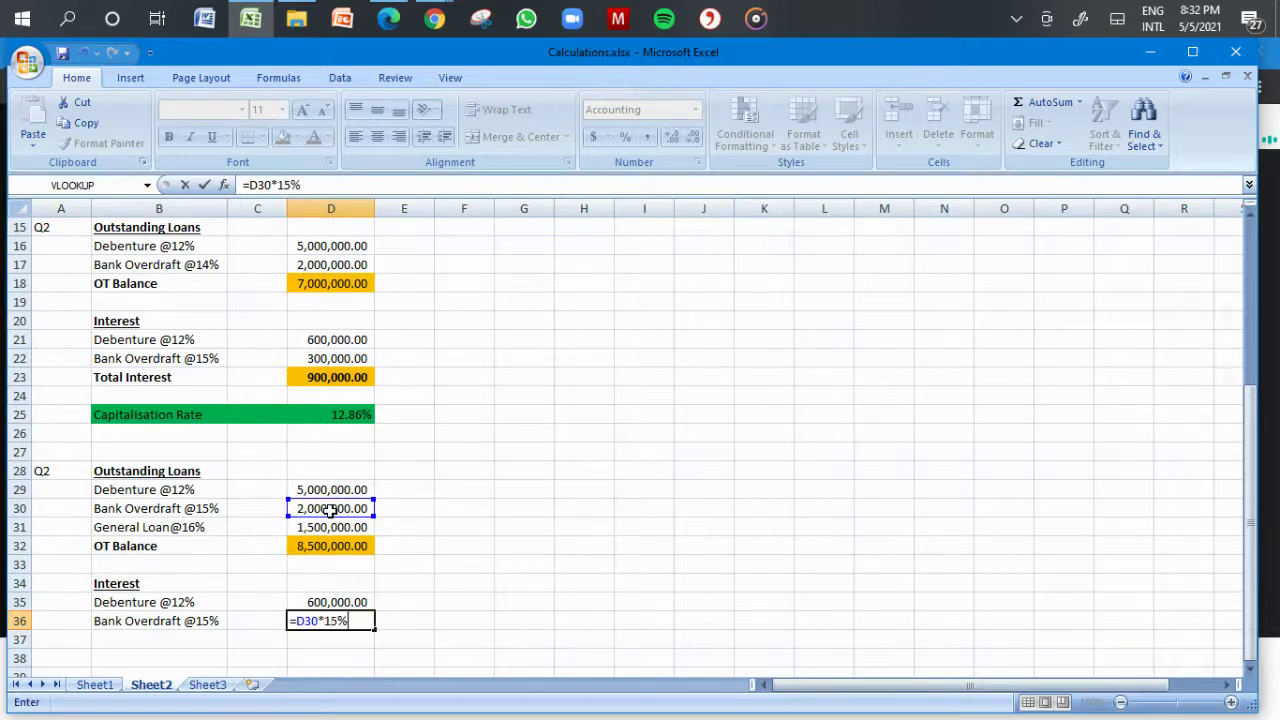
key("Return")
Step: Copy the General Loan@16% label from B31 to B37 in the new Interest block
key("Left")
key("Left")
key("Up")
key("Up")
key("Up")
key("Up")
key("Up")
key("Up")
key("ctrl+c")
key("Down")
key("Down")
key("Down")
key("Down")
key("Down")
key("Down")
key("ctrl+v")
Step: Calculate the general loan's interest in D37 as D31 times 16%
key("Right")
key("Right")
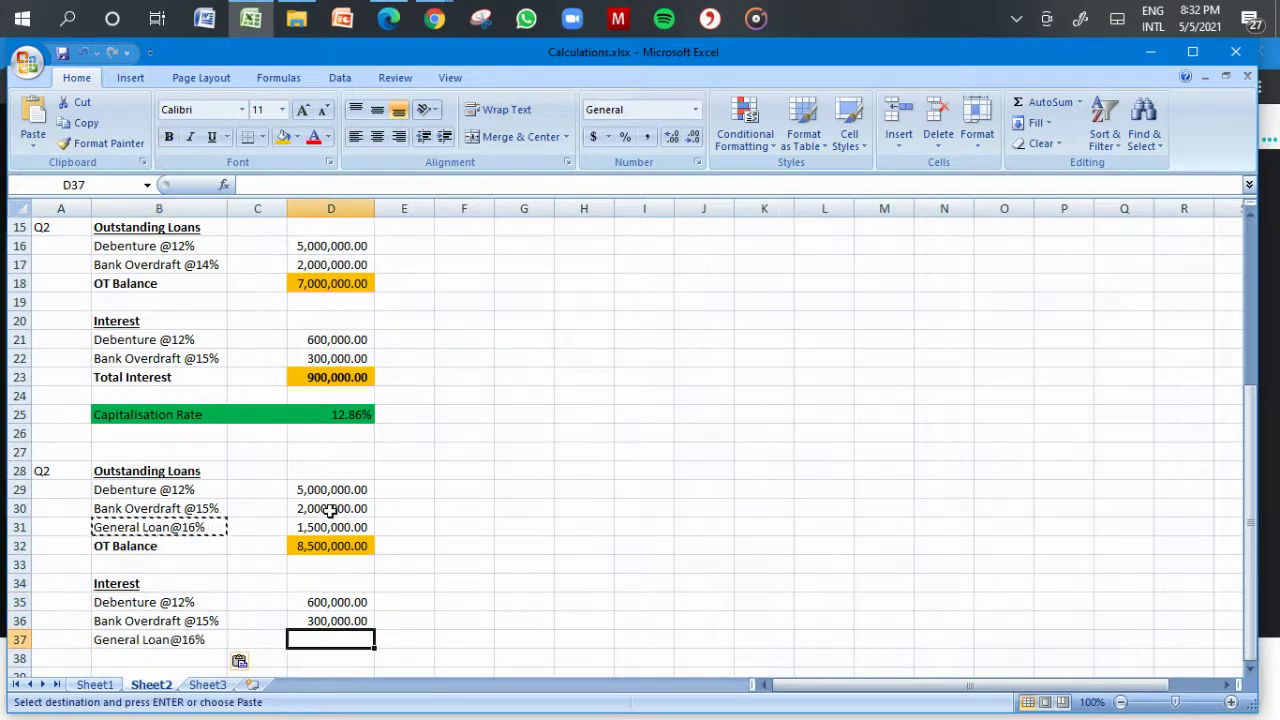
type("=")
left_click(336, 526)
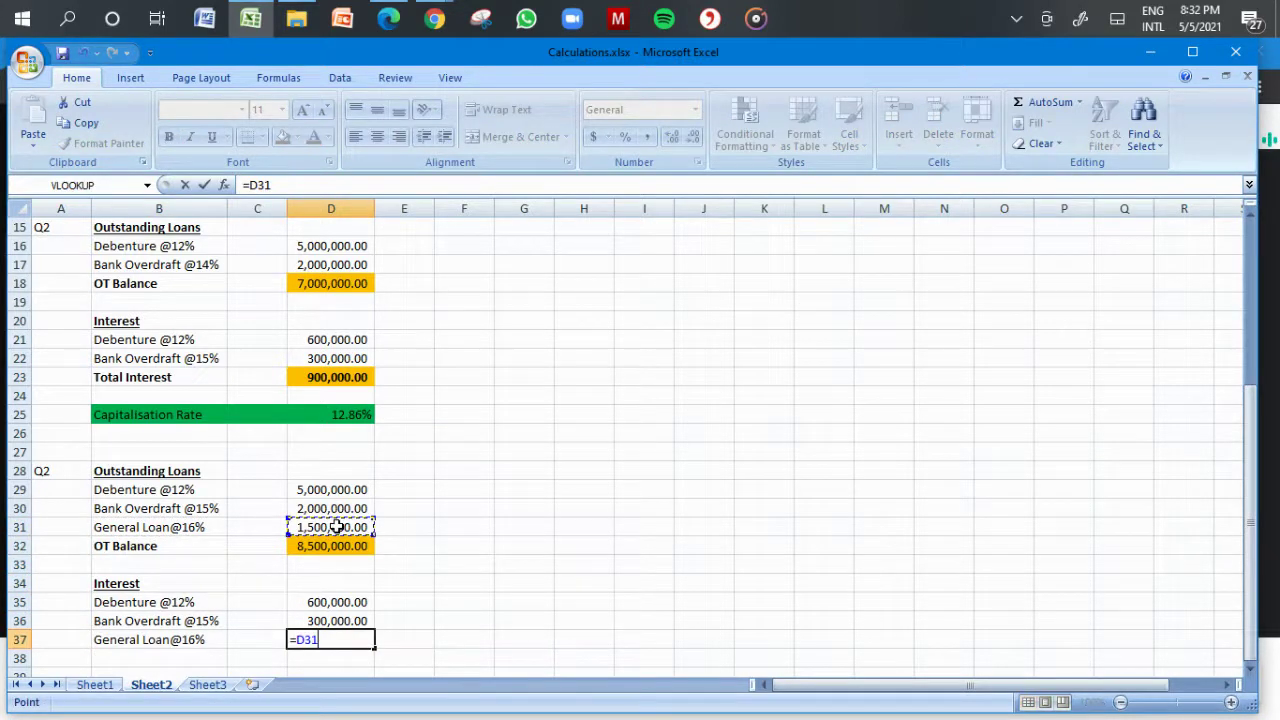
type("*")
key("Return")
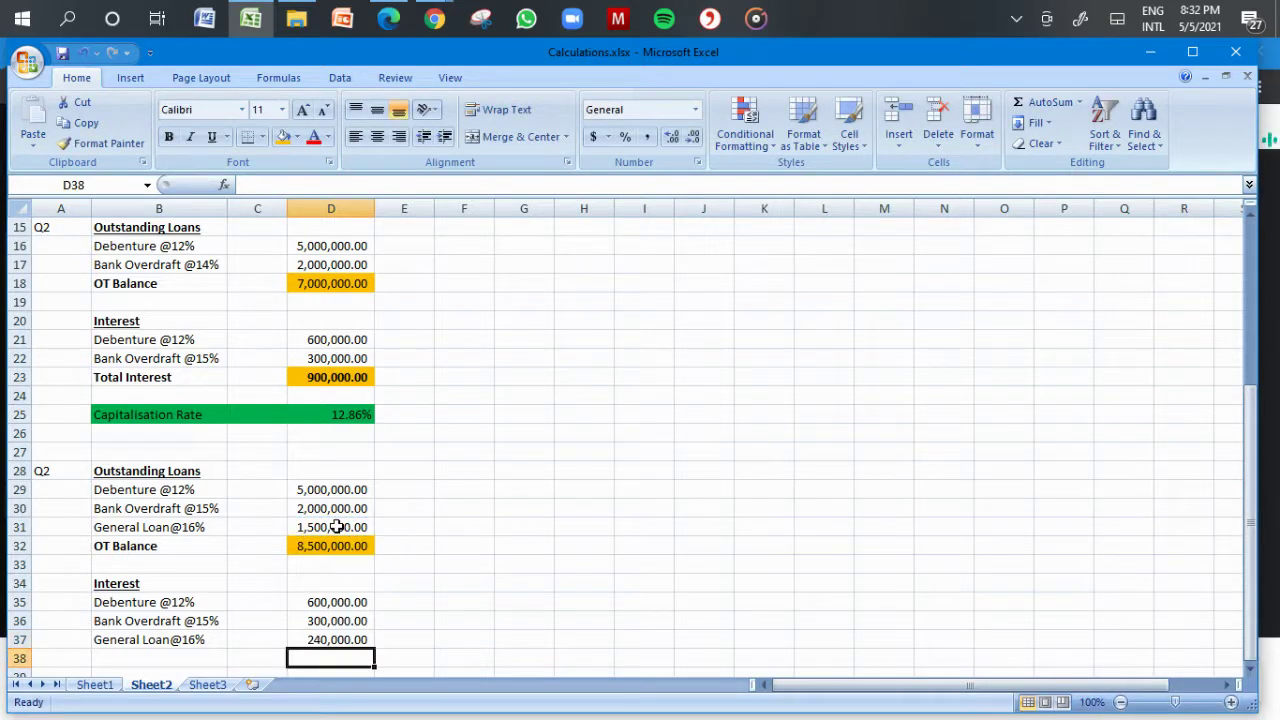
Step: Sum the three interest amounts in D35:D37 into D38
scroll(336, 526, "down", 1)
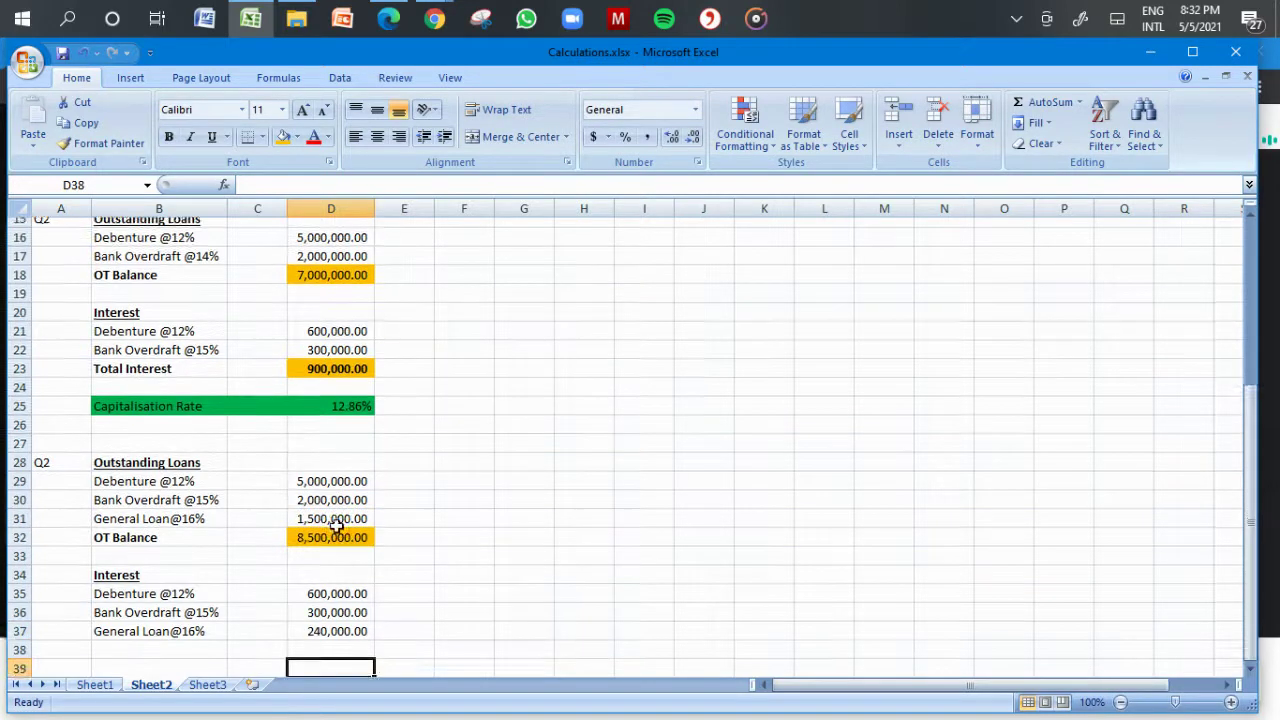
key("Up")
key("Up")
key("Up")
key("shift+Down")
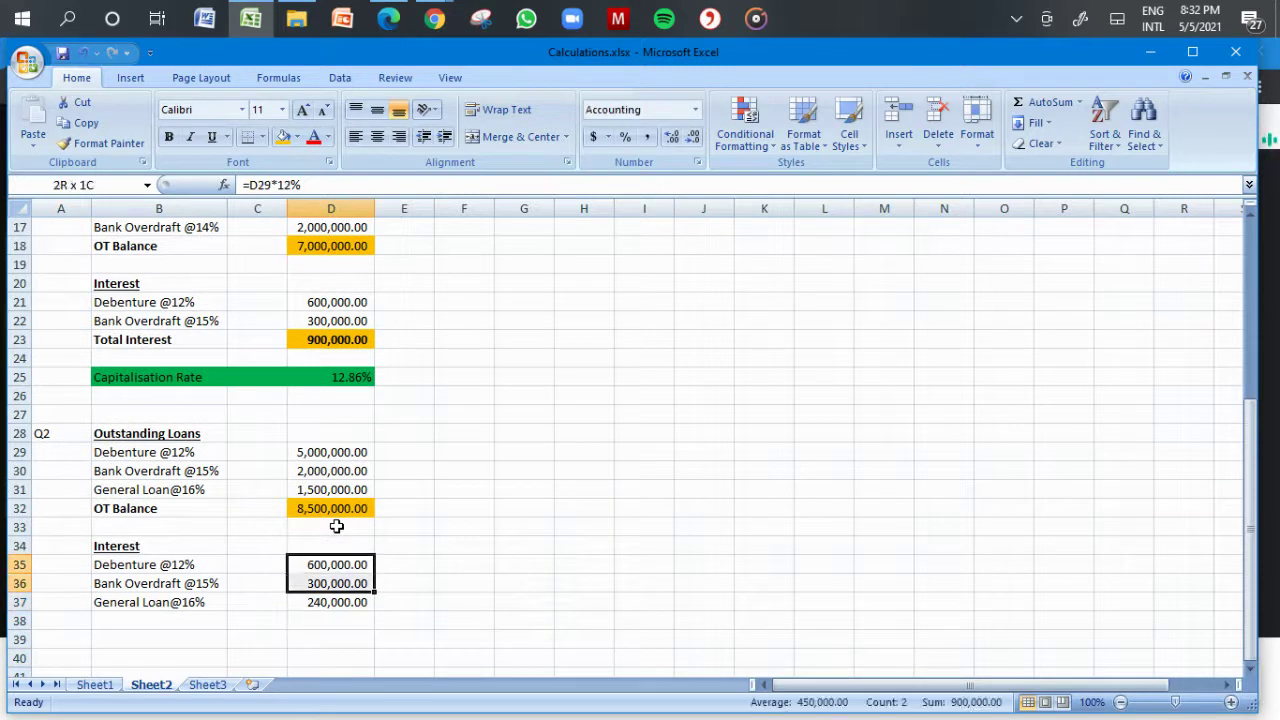
key("shift+Down")
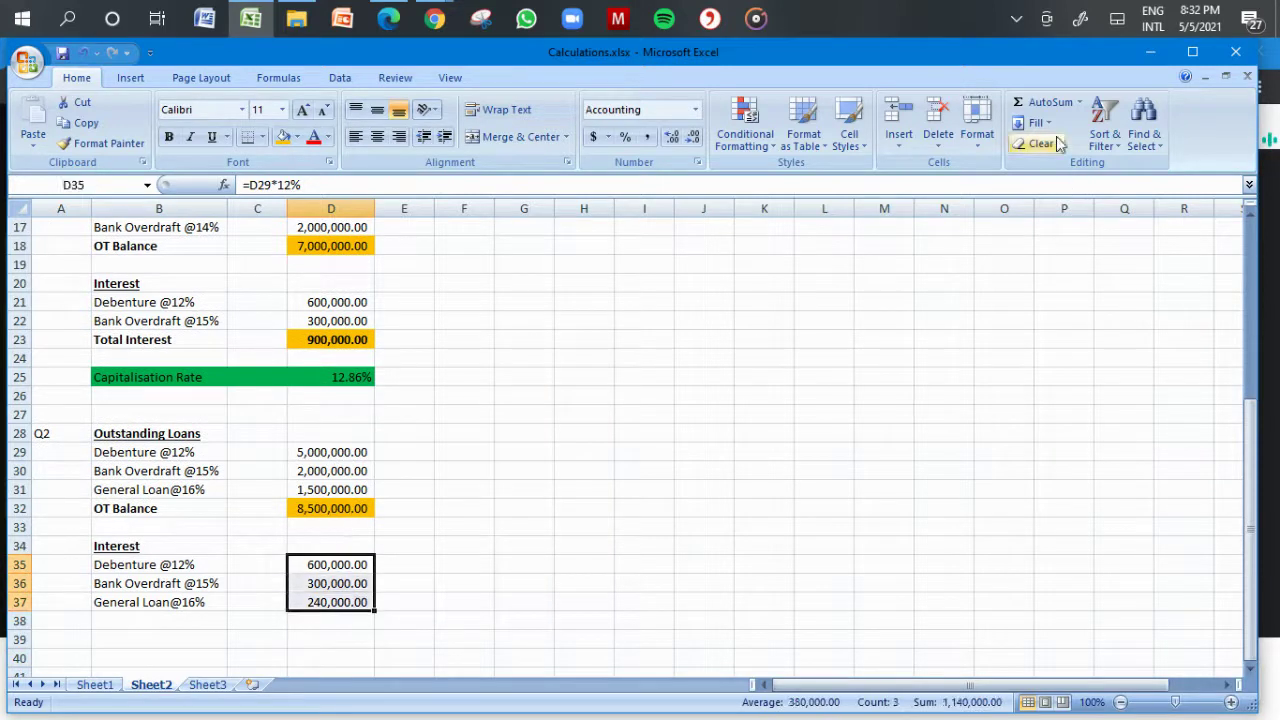
left_click(1045, 101)
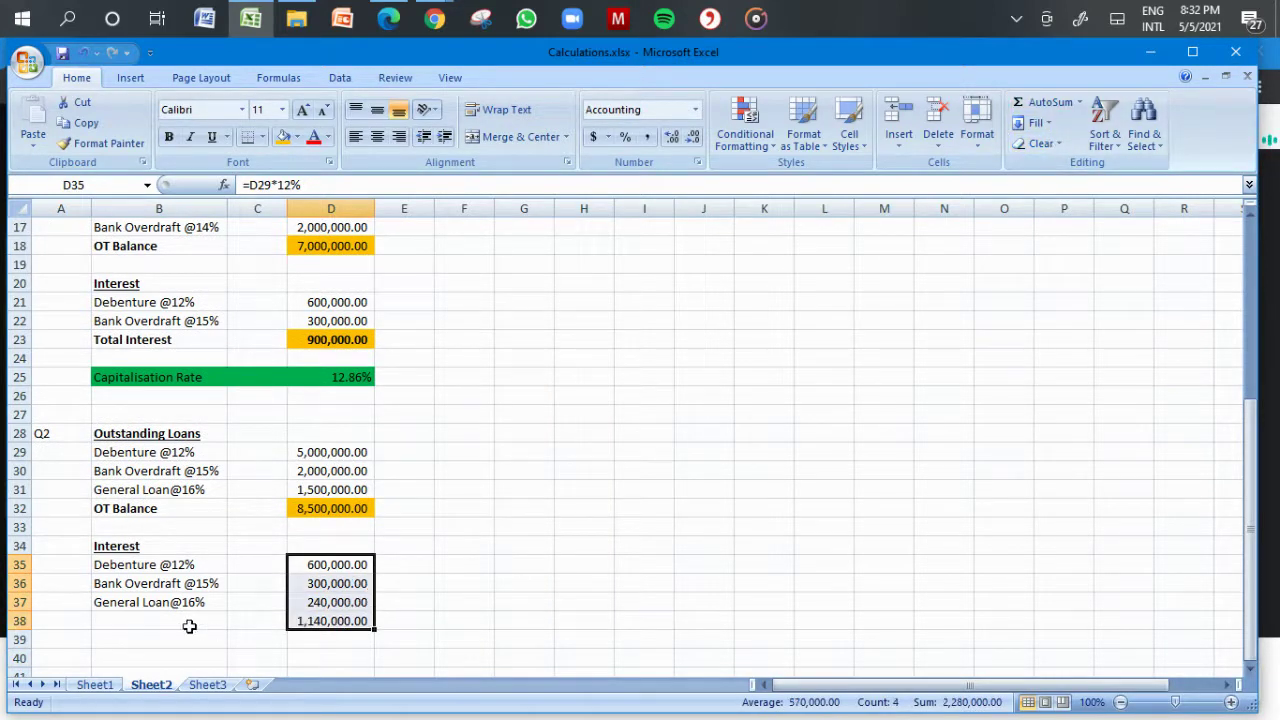
Step: Copy the Total Interest label from B23 to B38
left_click(190, 622)
left_click(128, 340)
key("ctrl+c")
key("Down")
key("Down")
key("Down")
key("Down")
key("Down")
key("Down")
key("Down")
key("Down")
key("Down")
key("Down")
key("Down")
key("Down")
key("Down")
key("Down")
key("Down")
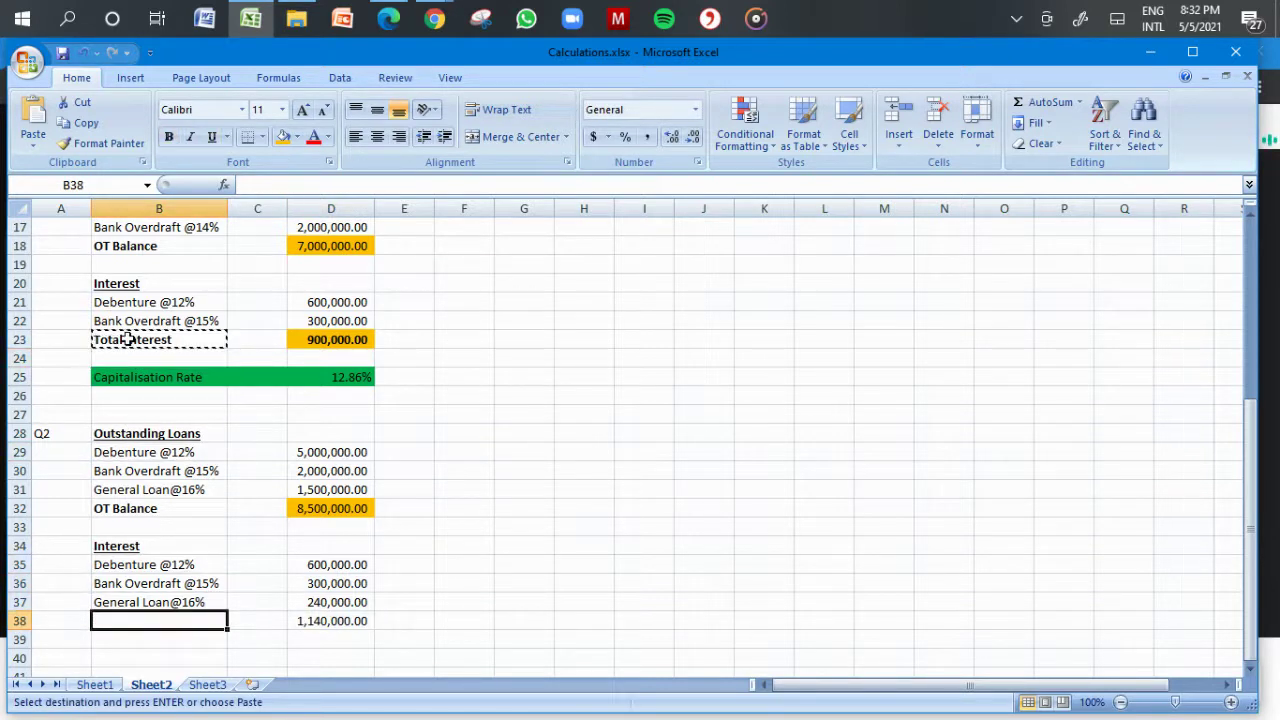
key("ctrl+v")
Step: Fill the interest total in D38 with orange
key("Right")
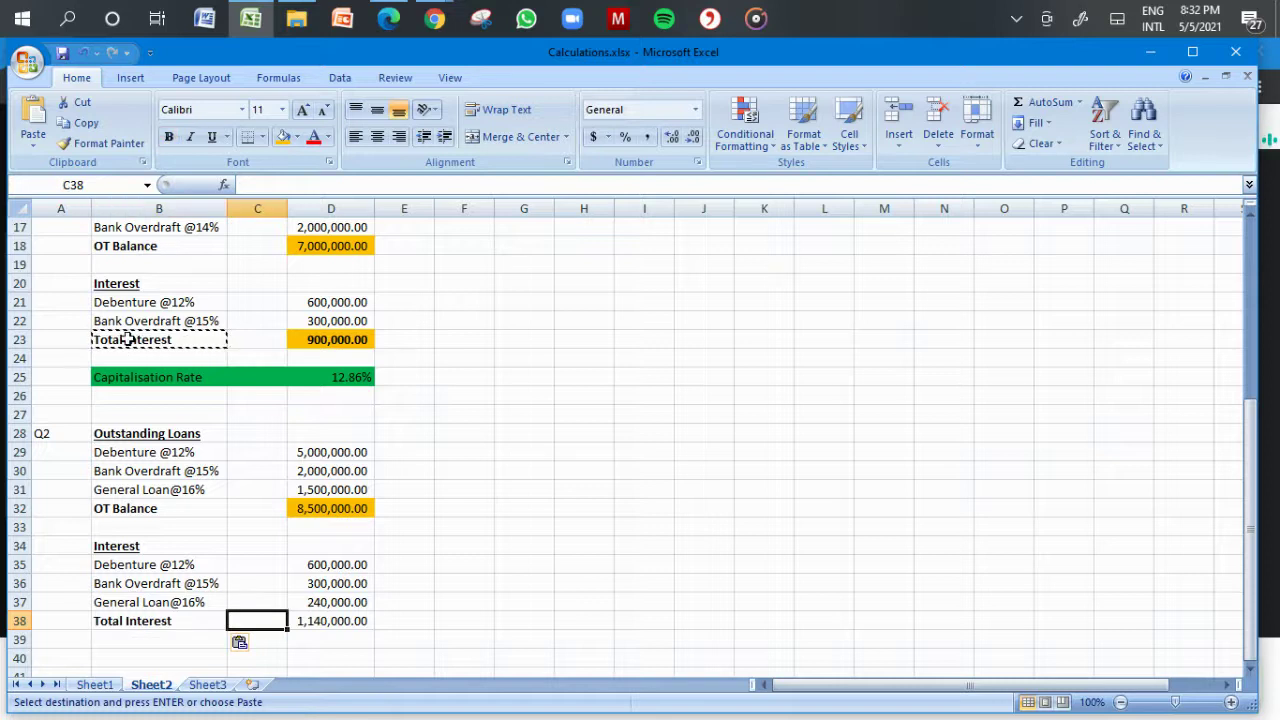
key("Right")
left_click(285, 138)
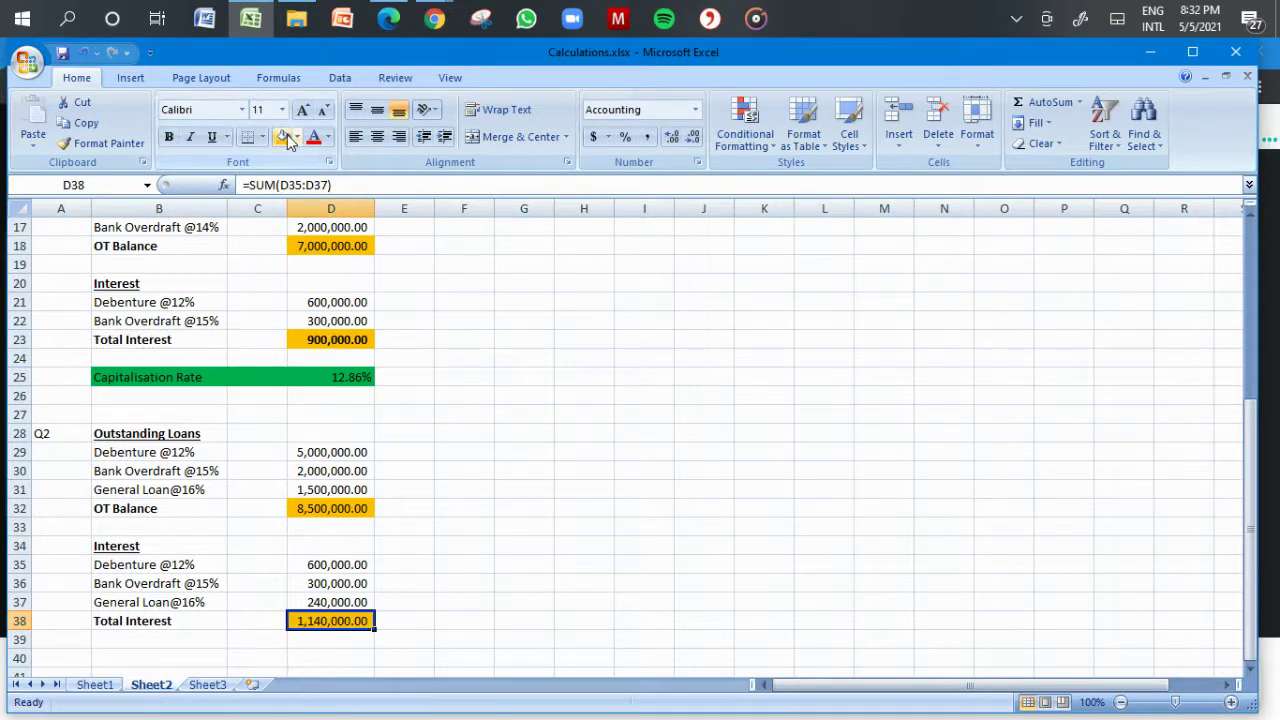
Step: Copy the green Capitalisation Rate row B25:D25 to B40, below the second interest block
left_click_drag(129, 377, 311, 372)
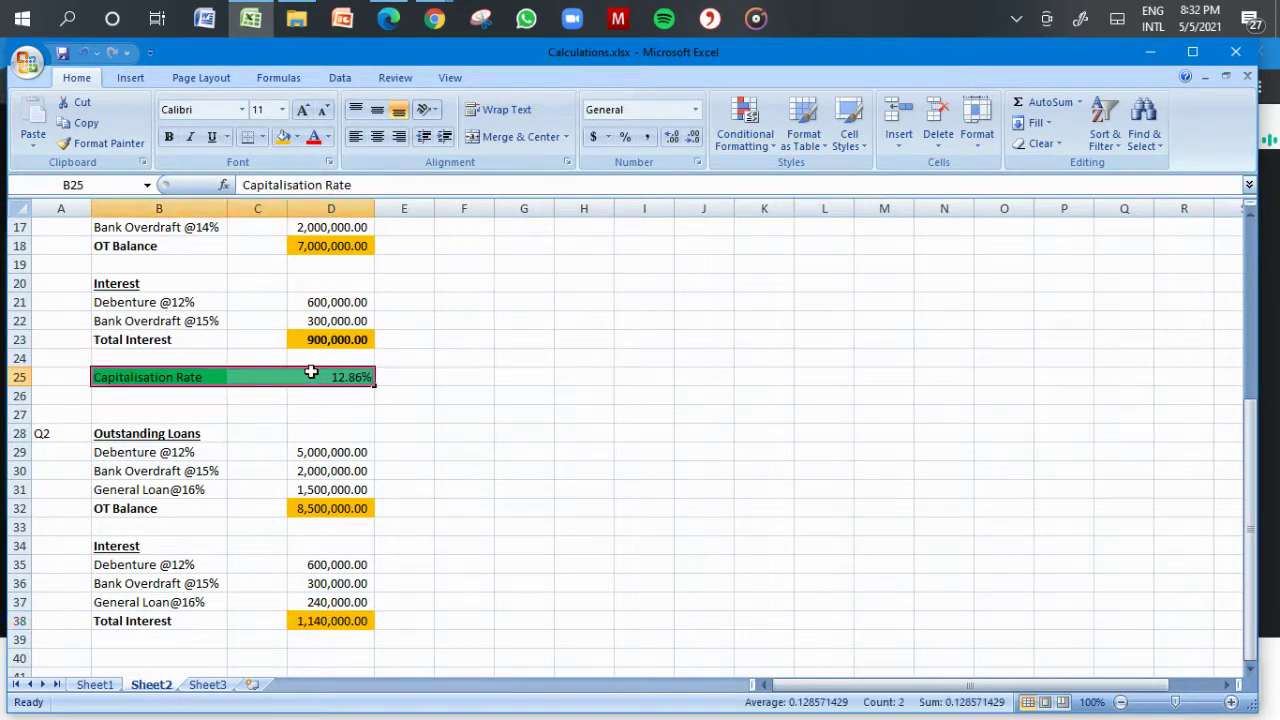
key("ctrl+c")
left_click(129, 659)
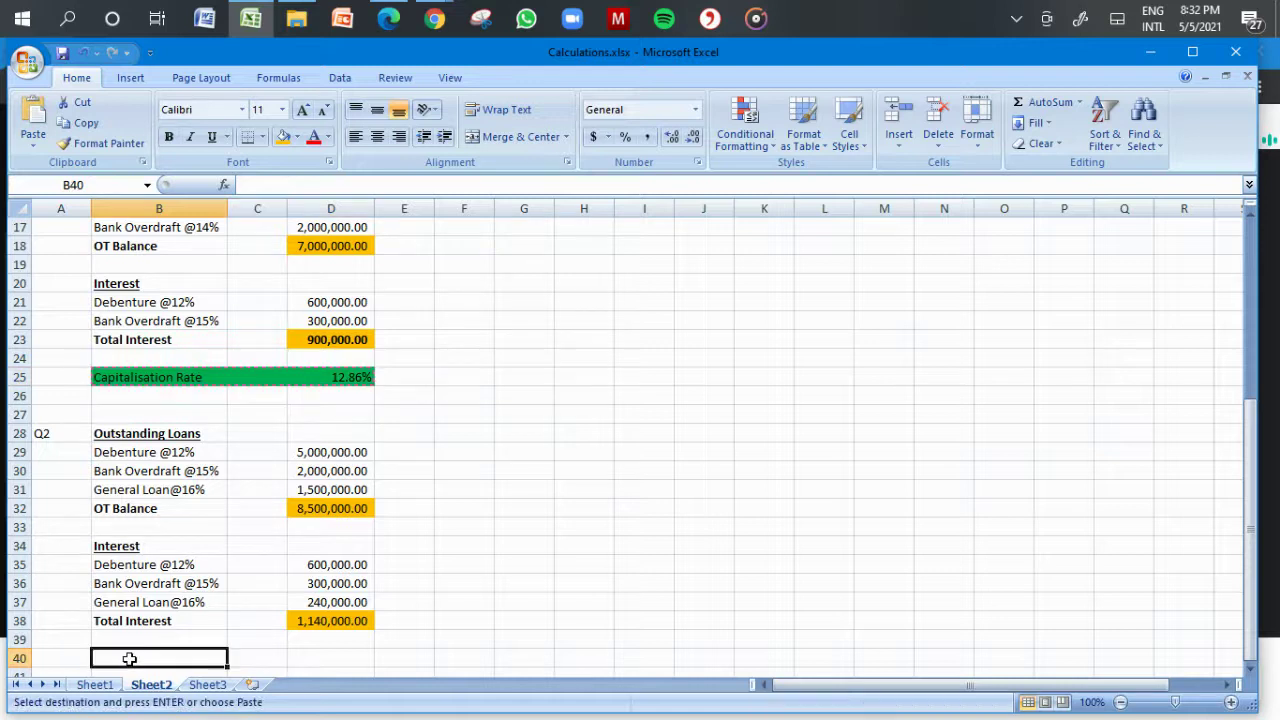
key("ctrl+v")
Step: Calculate the capitalisation rate in D40 as total interest D38 divided by the outstanding balance D32
key("Right")
key("Right")
key("Right")
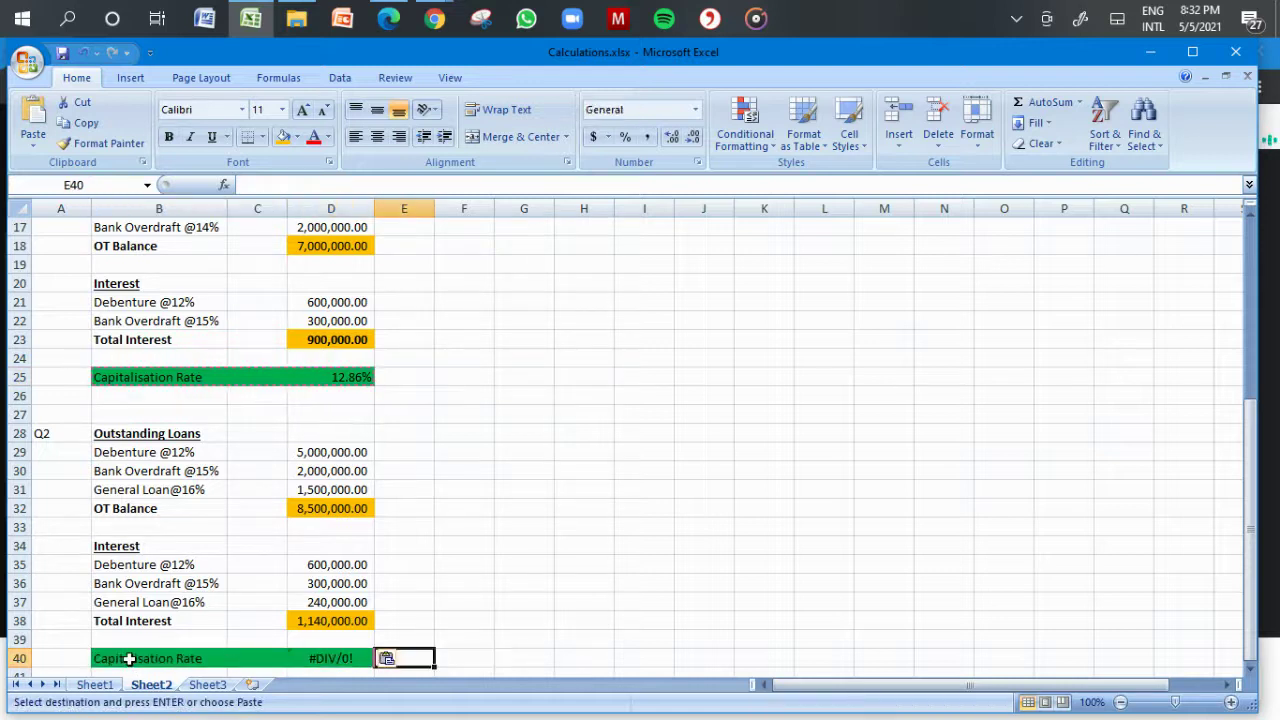
key("Left")
type("=")
left_click(305, 622)
type("/")
left_click(324, 508)
key("Return")
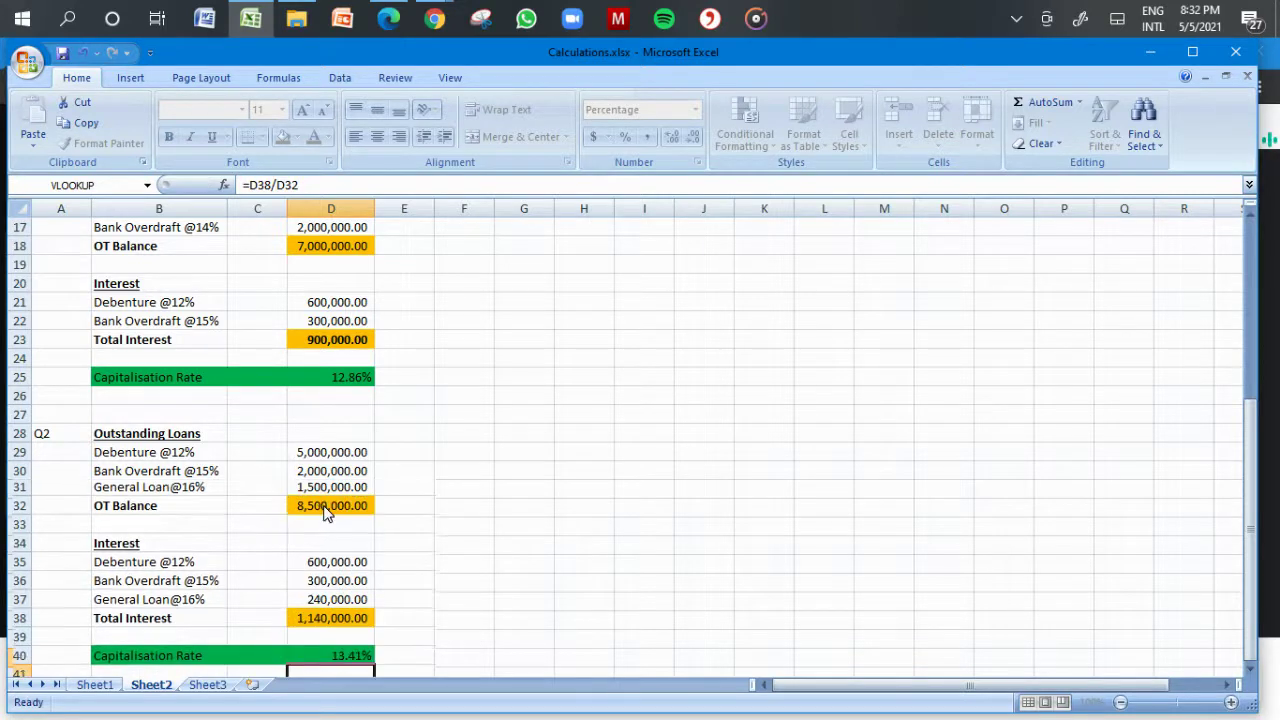
Step: Copy the Q2 label from A28 to A43 to start another quarter's block
key("Down")
key("Down")
key("Down")
key("Down")
key("Down")
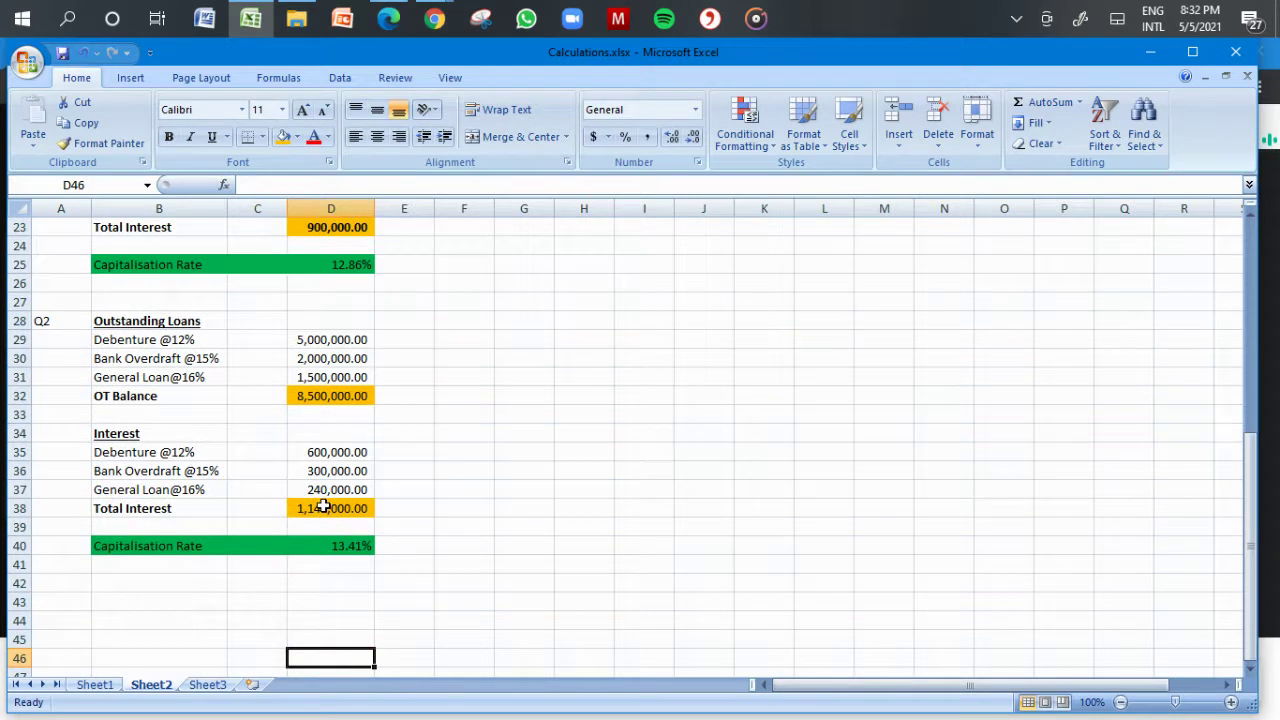
left_click(57, 321)
key("ctrl+c")
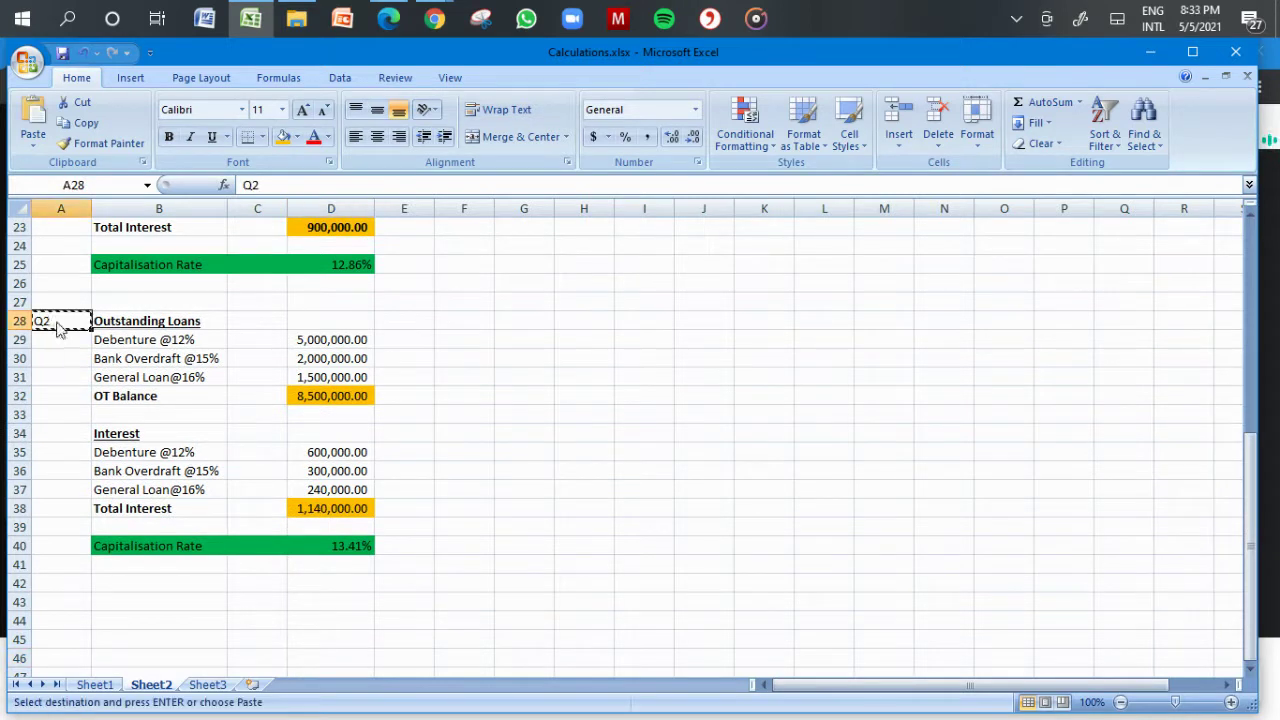
key("Down")
key("Down")
key("Down")
key("Down")
key("Down")
key("Down")
key("Down")
key("Down")
key("Down")
key("Down")
key("Down")
key("Down")
key("Down")
key("Down")
key("Down")
key("ctrl+v")
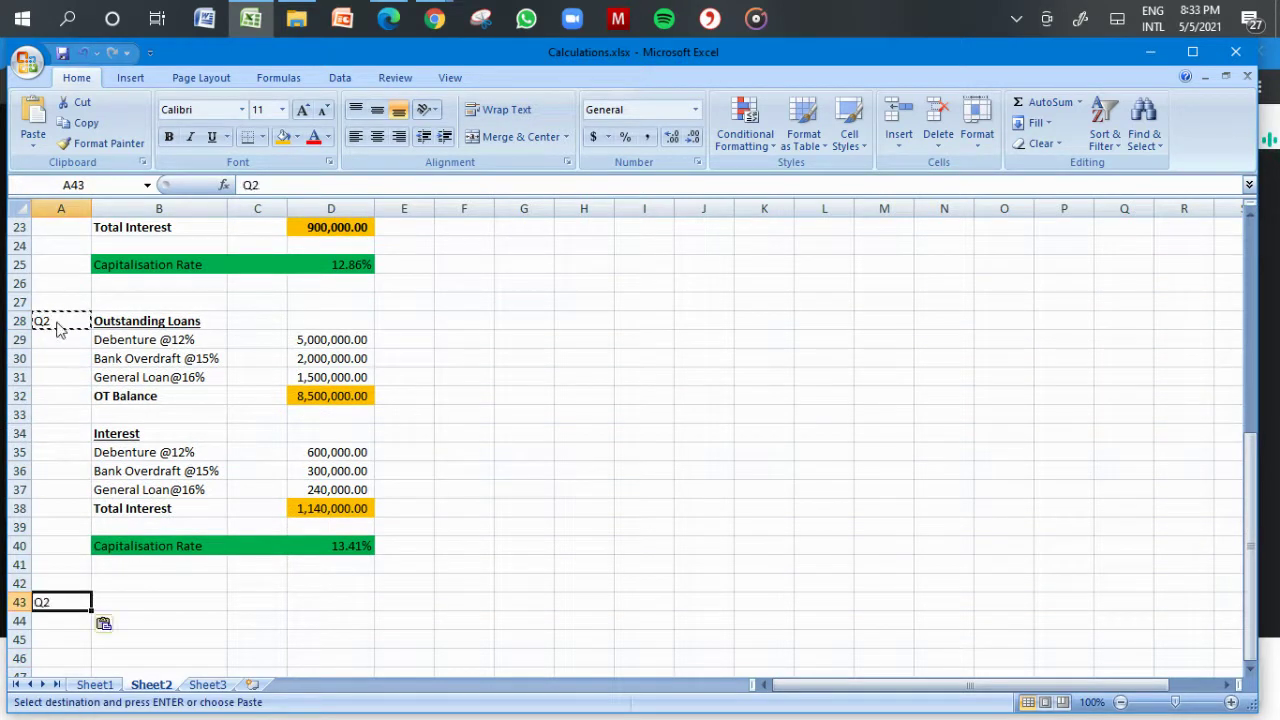
Step: Copy the Outstanding Loans block B28:D32 to B43
left_click_drag(128, 327, 318, 392)
key("ctrl+c")
left_click(152, 601)
key("ctrl+v")
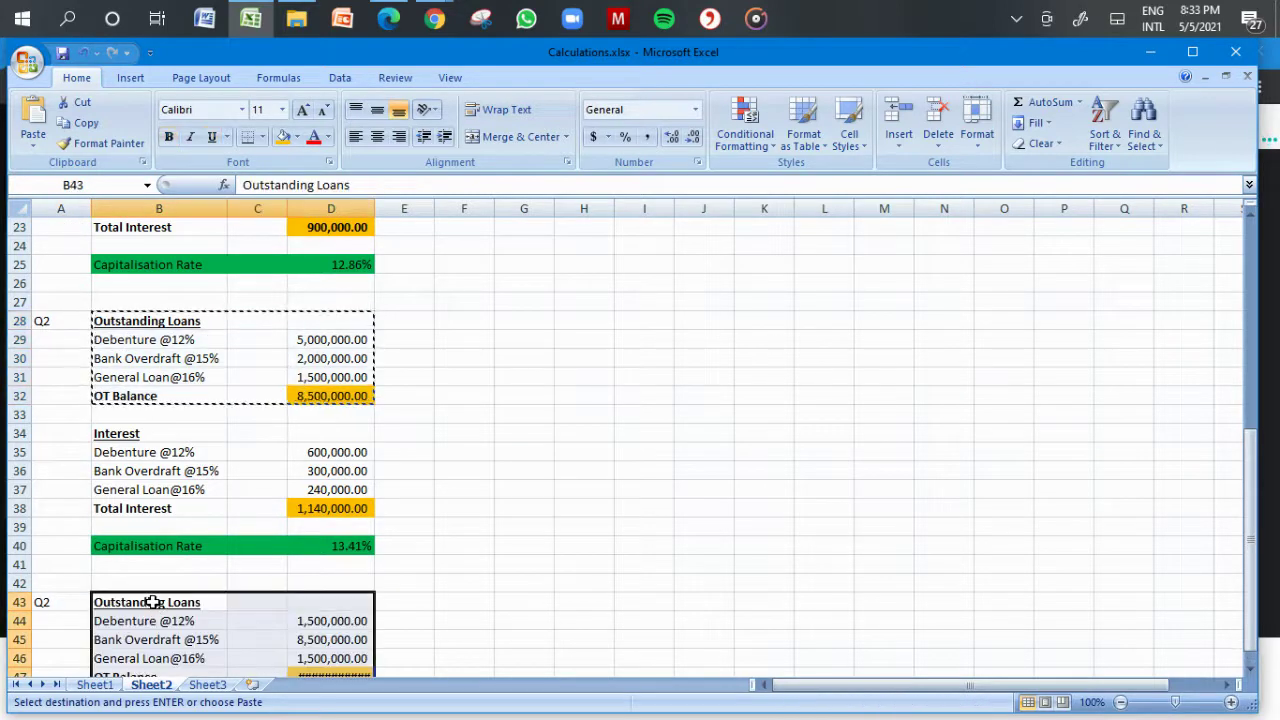
Step: Switch to borrowing costs.pdf in Edge to check the available financing and the contract cost periods, then return to Excel
left_click(384, 10)
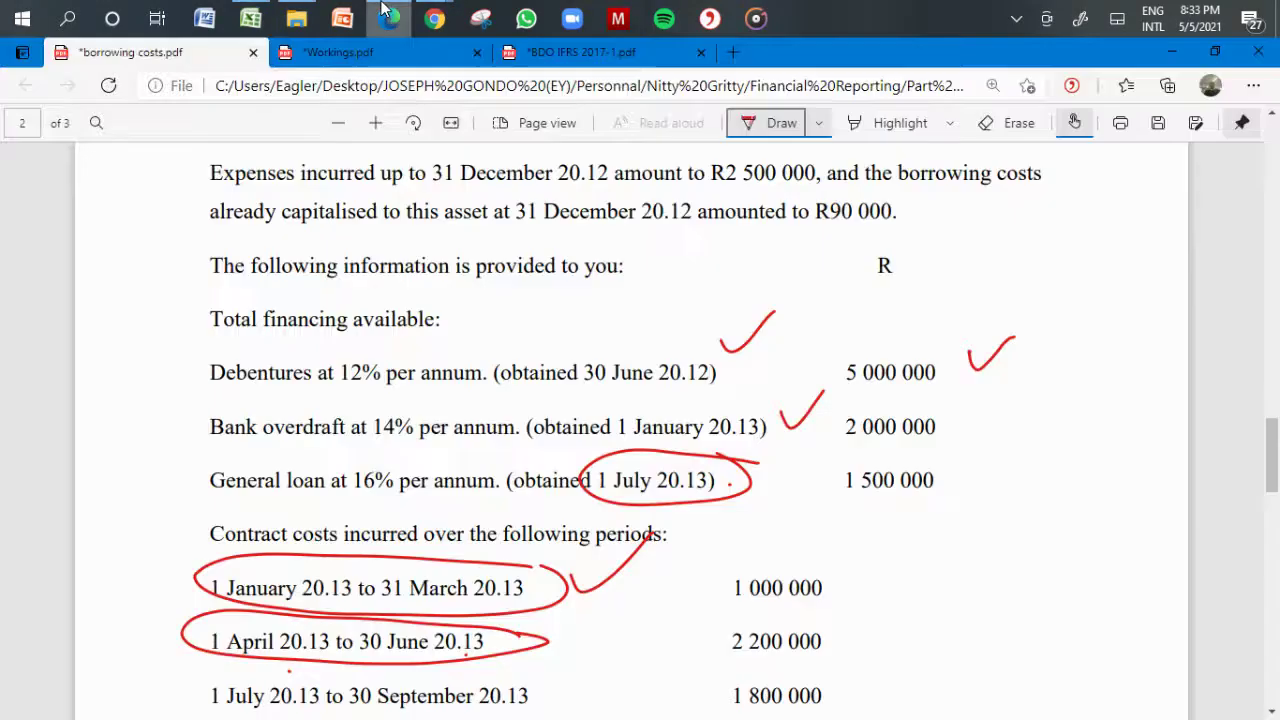
key("Down")
key("Down")
key("Down")
key("Down")
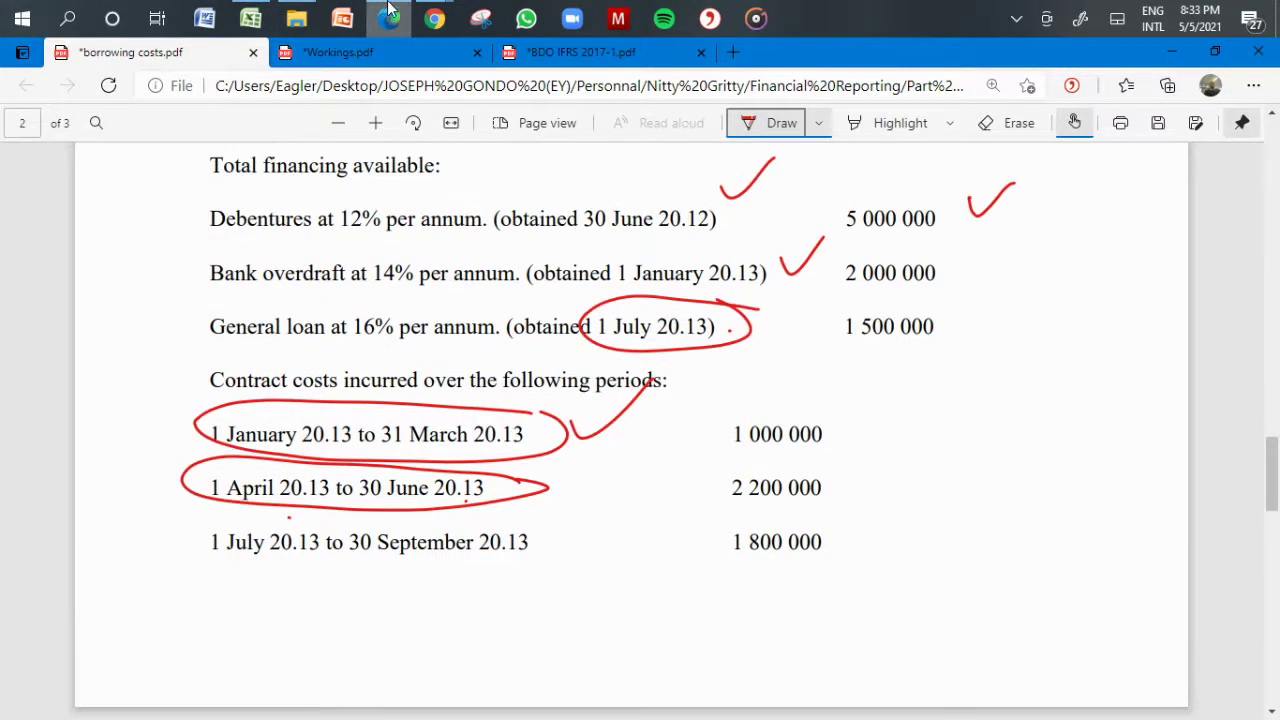
left_click(388, 14)
Step: Link the debenture balance in D44 to D29
left_click(370, 599)
key("Down")
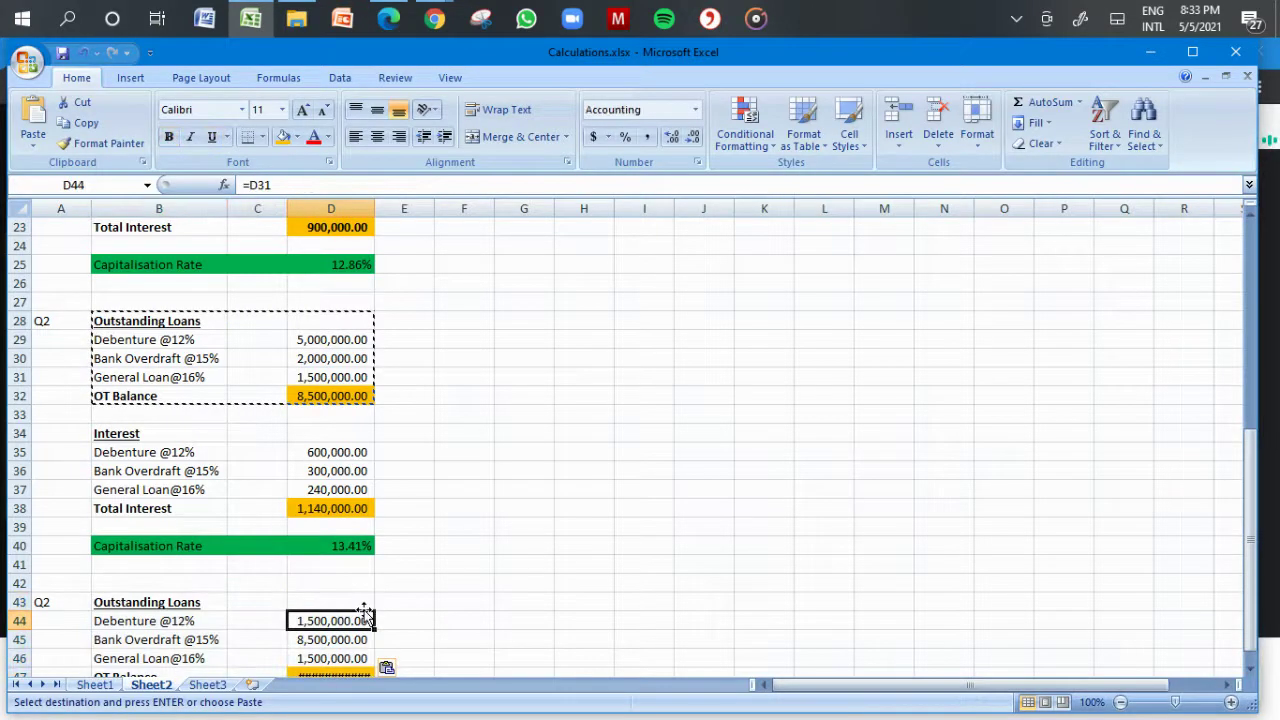
key("Down")
key("Down")
key("Down")
key("Down")
key("Down")
key("Down")
key("Down")
key("Down")
key("Down")
key("Down")
left_click(325, 468)
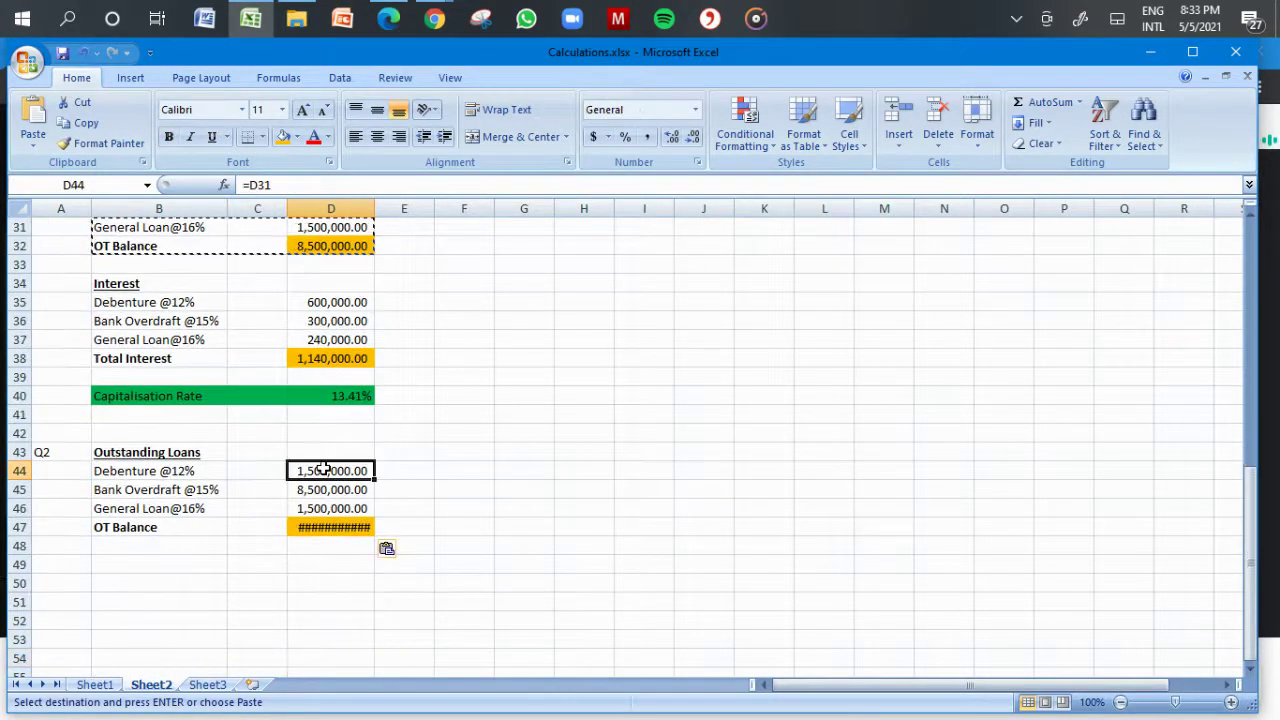
type("=")
key("BackSpace")
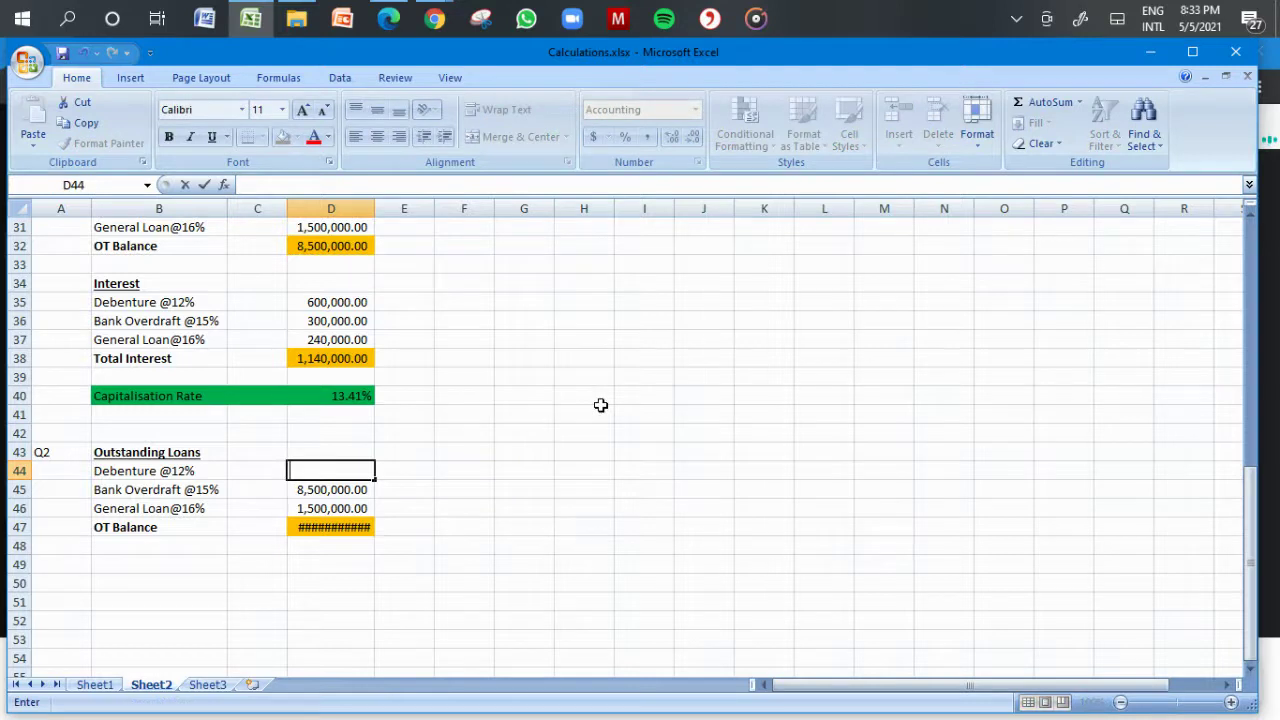
type("=")
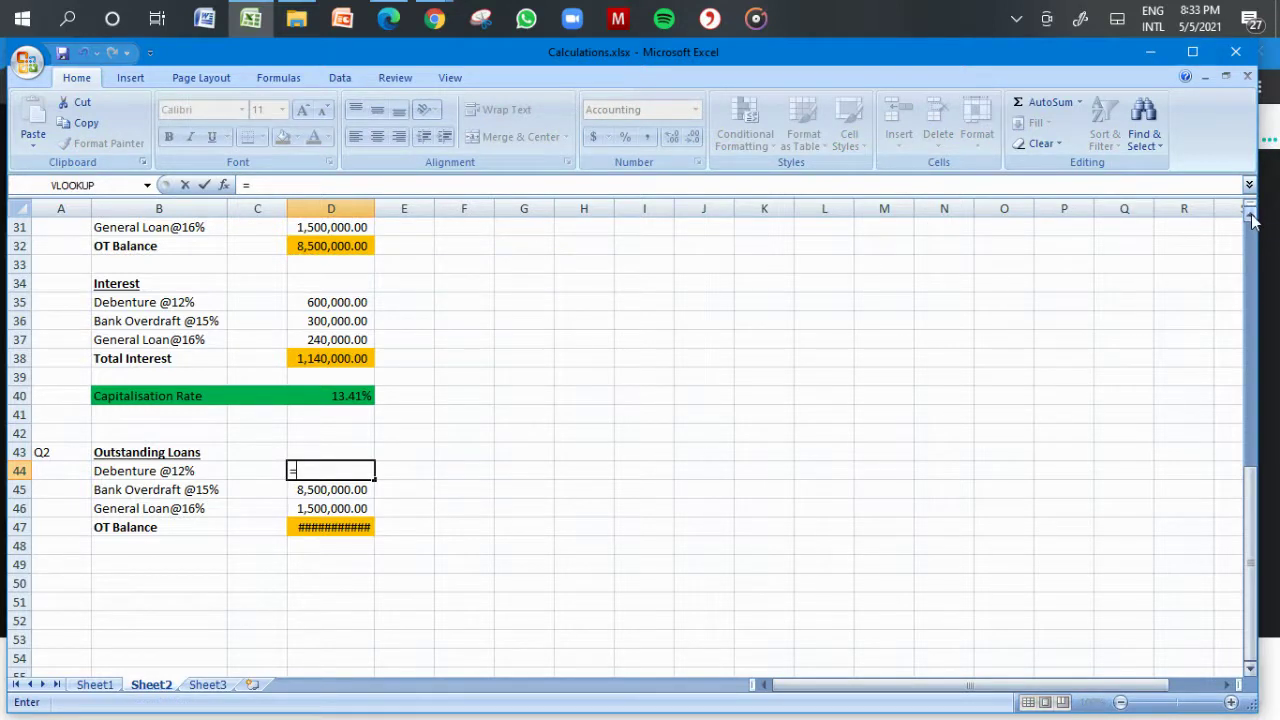
scroll(1255, 220, "up", 4)
left_click(347, 262)
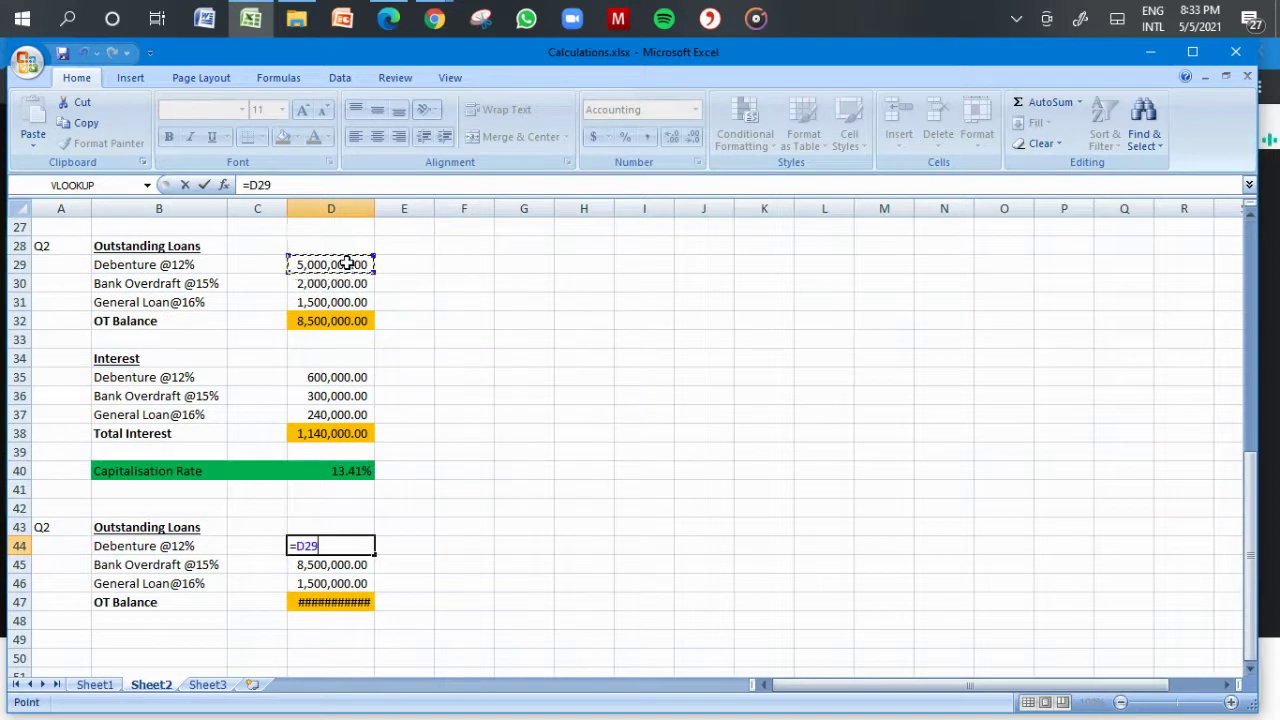
key("Return")
Step: Link the bank overdraft in D45 to D30 and the general loan in D46 to D31
type("=")
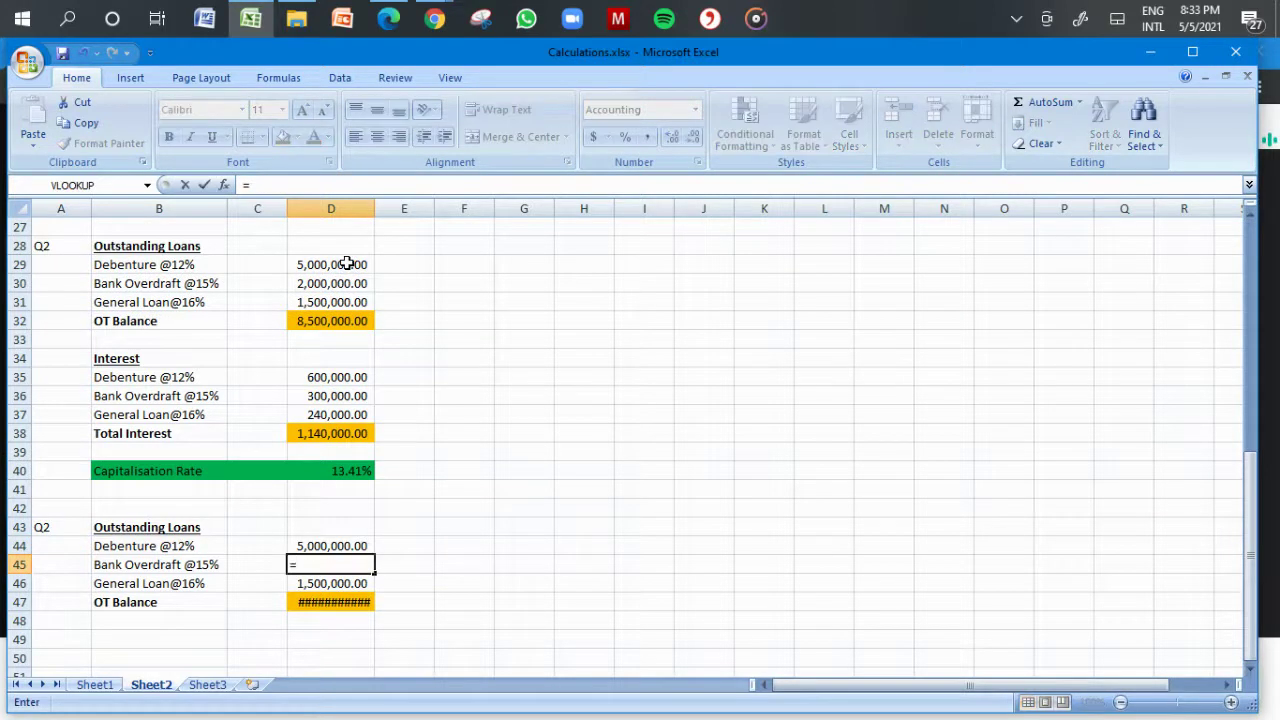
left_click(329, 285)
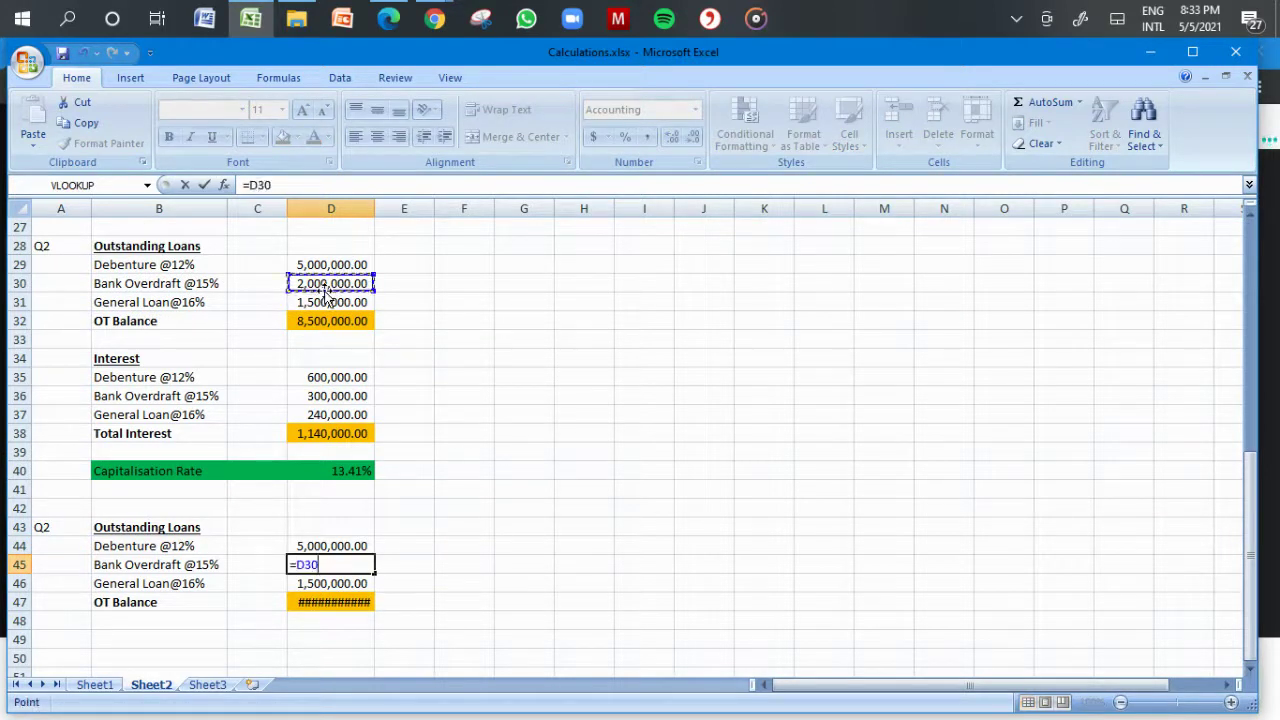
key("Return")
type("=")
left_click(329, 301)
key("Return")
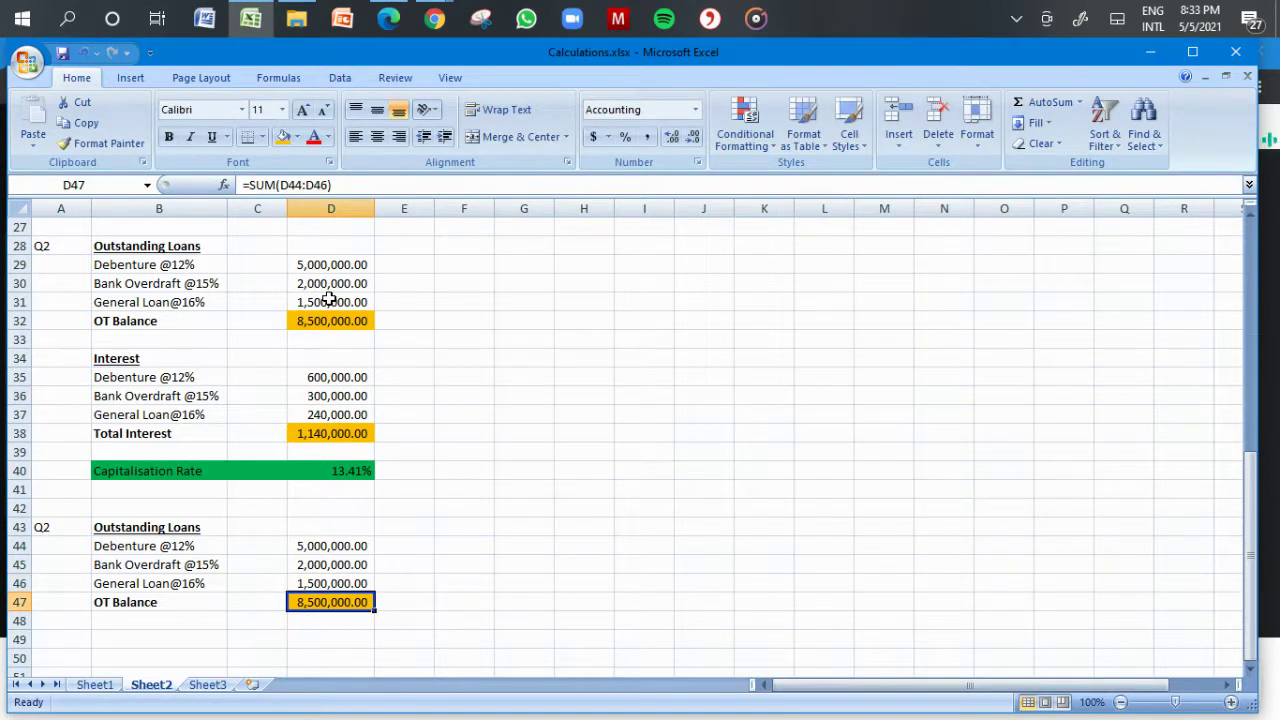
Step: Copy the Interest block B34:D38, including its total, to B49
key("Down")
key("Down")
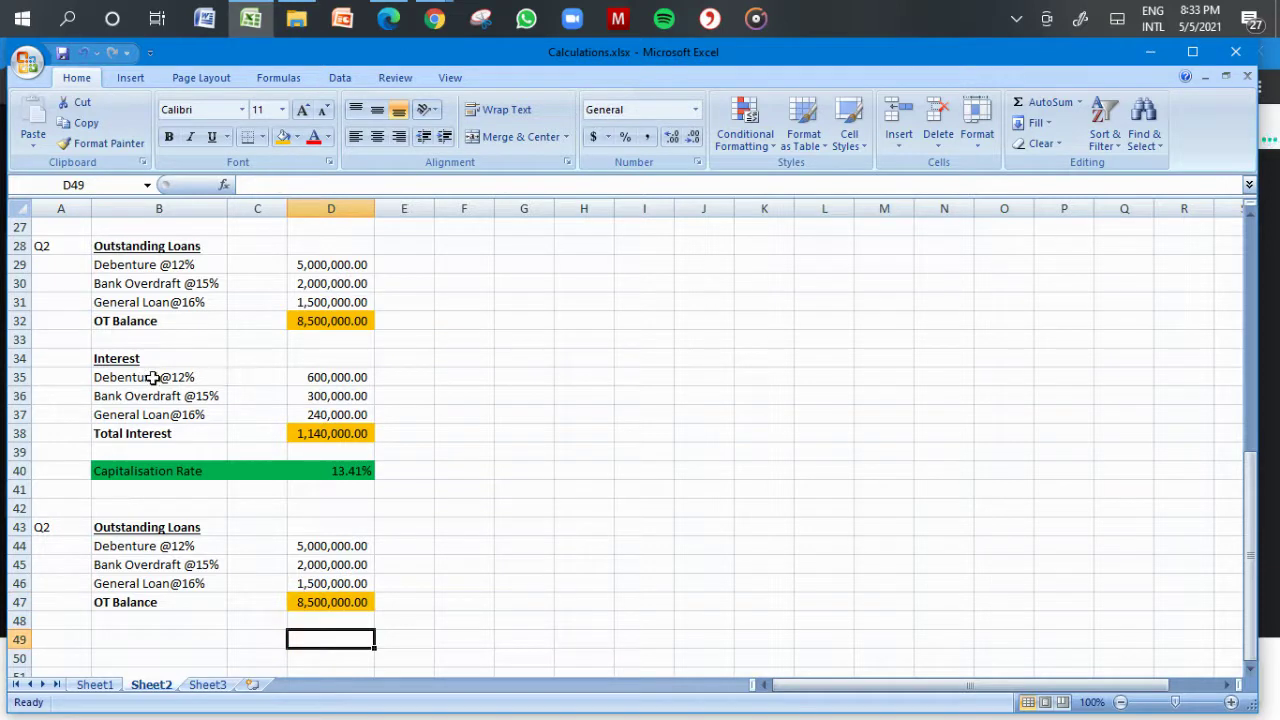
left_click_drag(152, 377, 331, 426)
left_click_drag(129, 357, 322, 430)
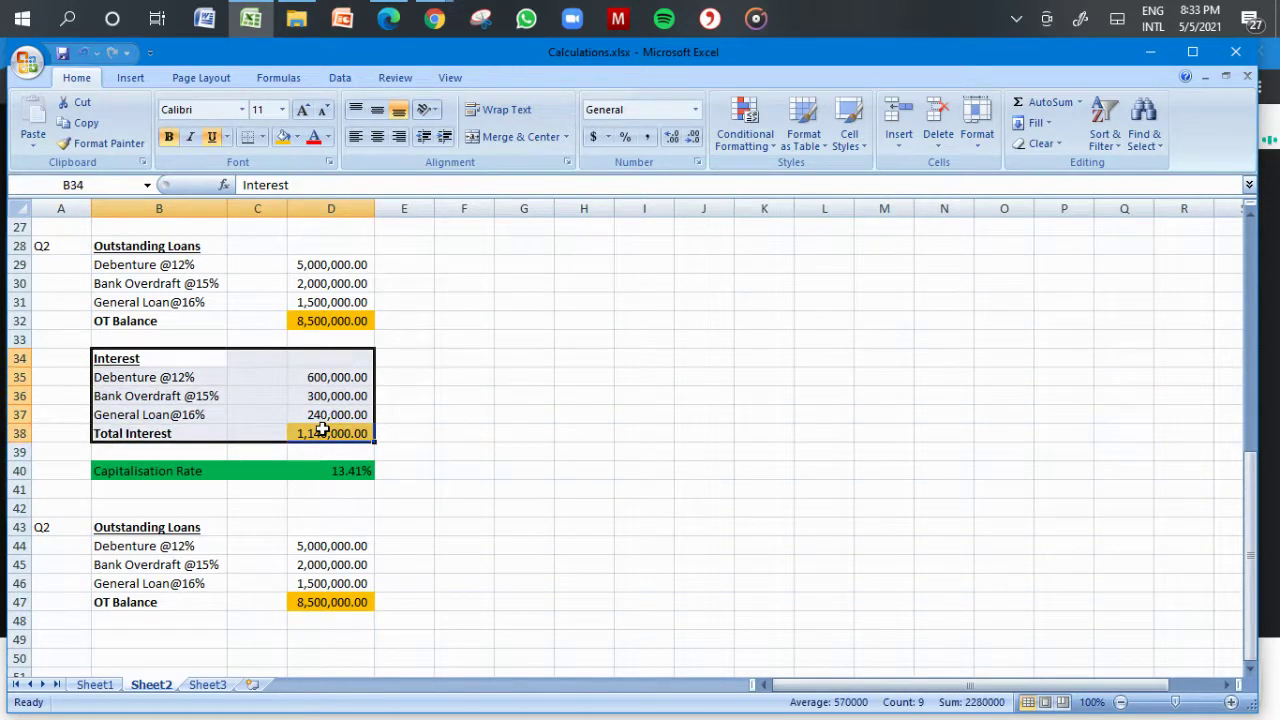
key("ctrl+c")
left_click(146, 647)
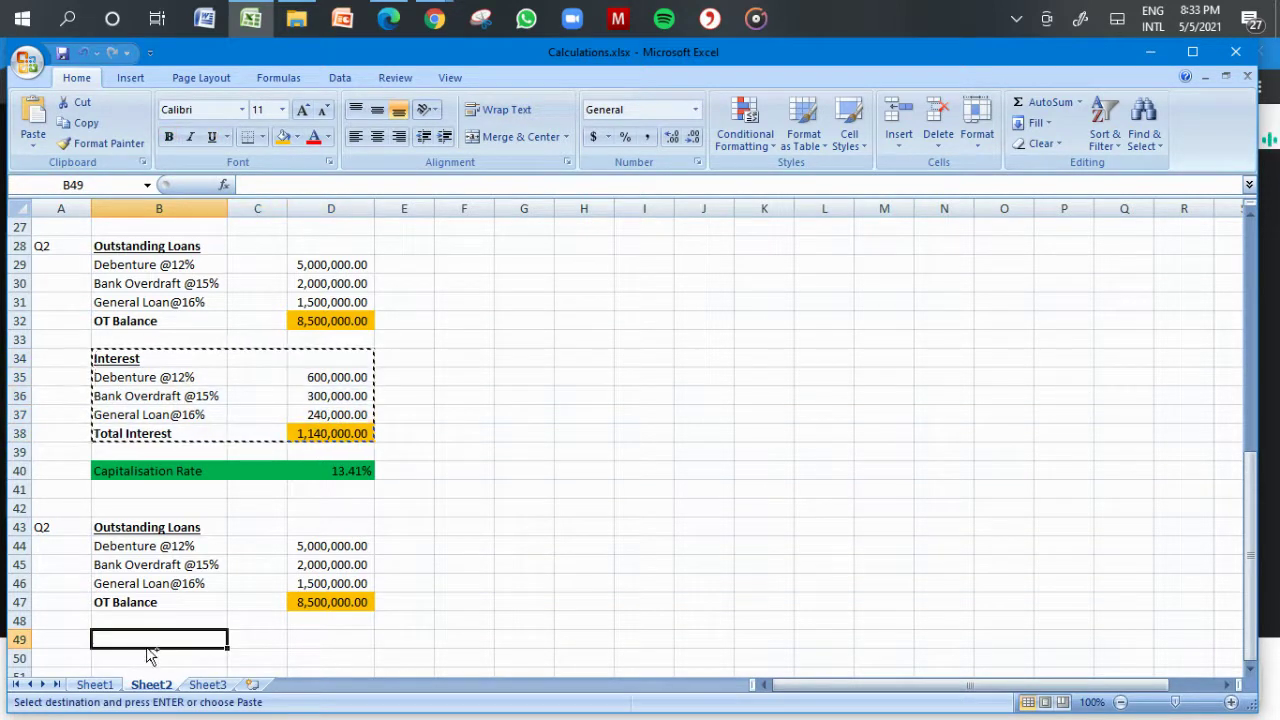
key("ctrl+v")
key("Down")
key("Down")
key("Down")
key("Down")
key("Down")
key("Down")
key("Down")
key("Down")
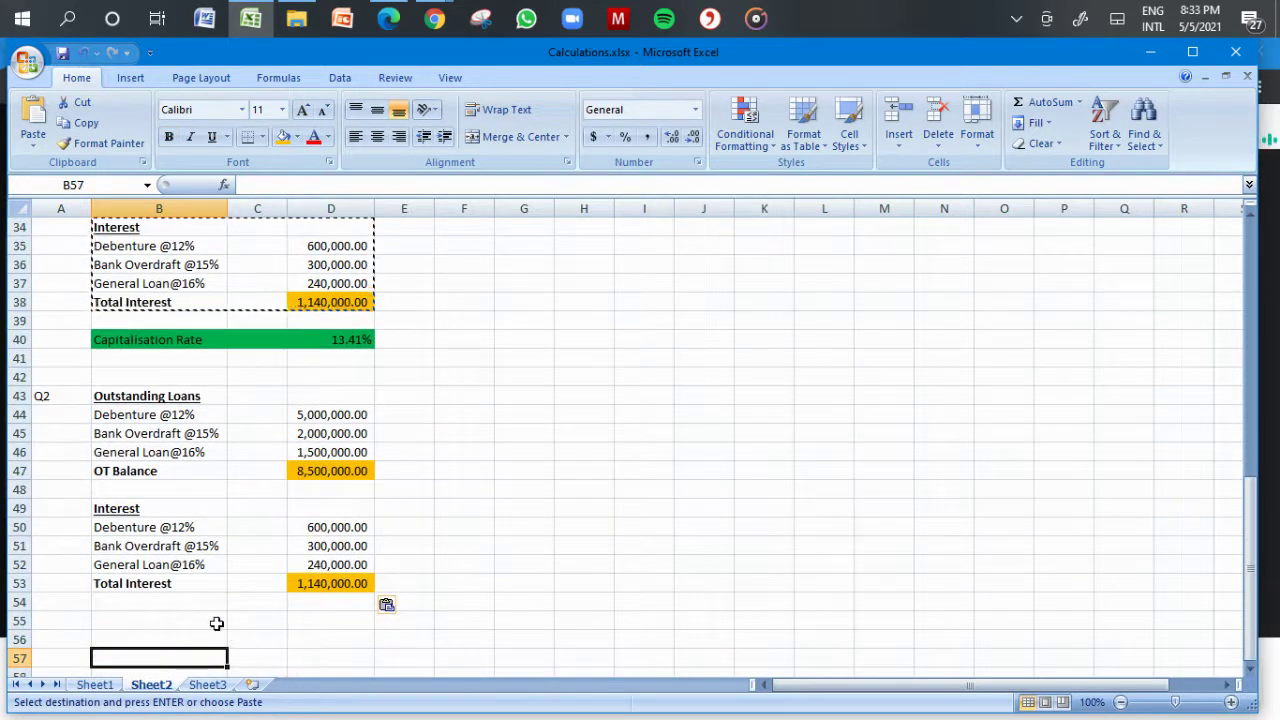
left_click(156, 617)
type("=")
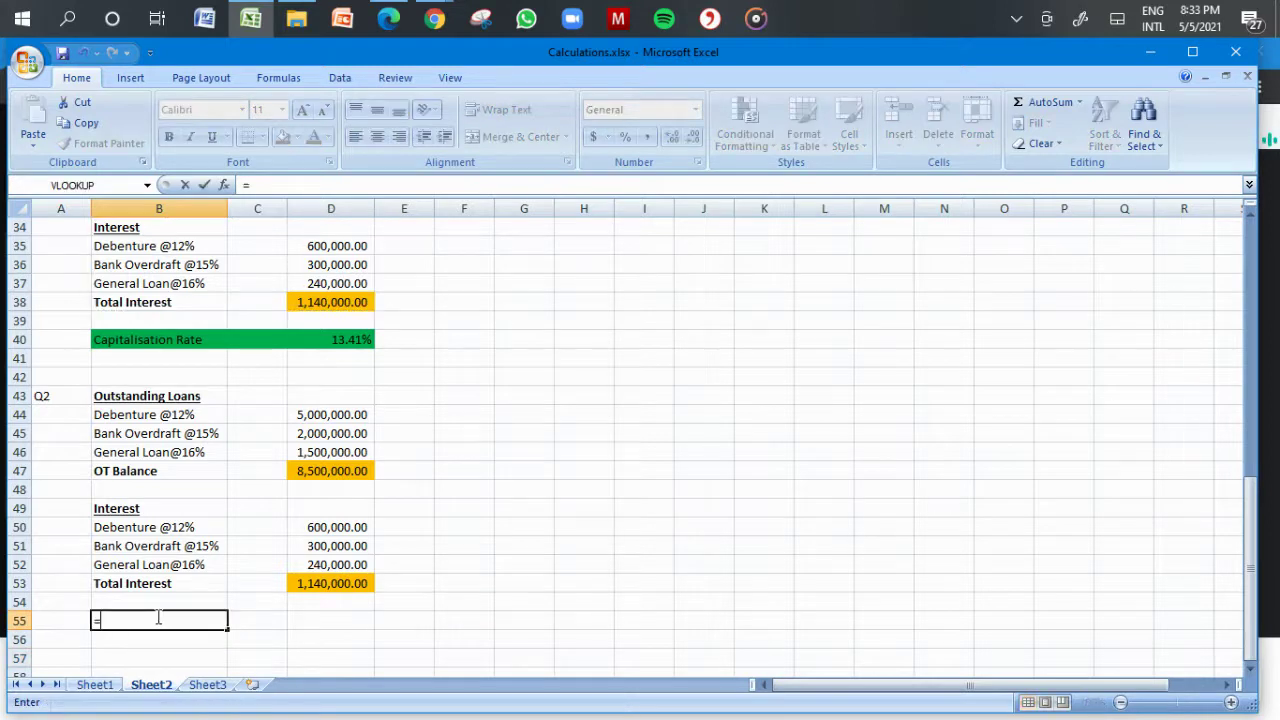
key("Escape")
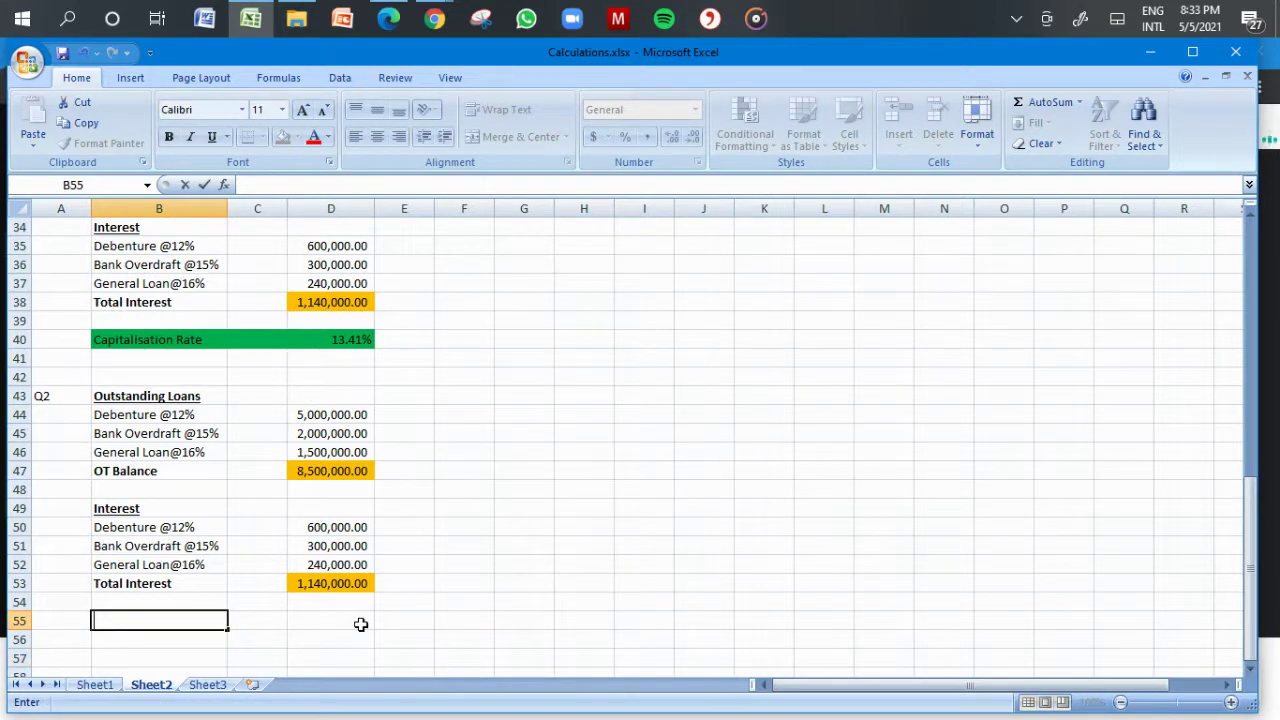
key("Down")
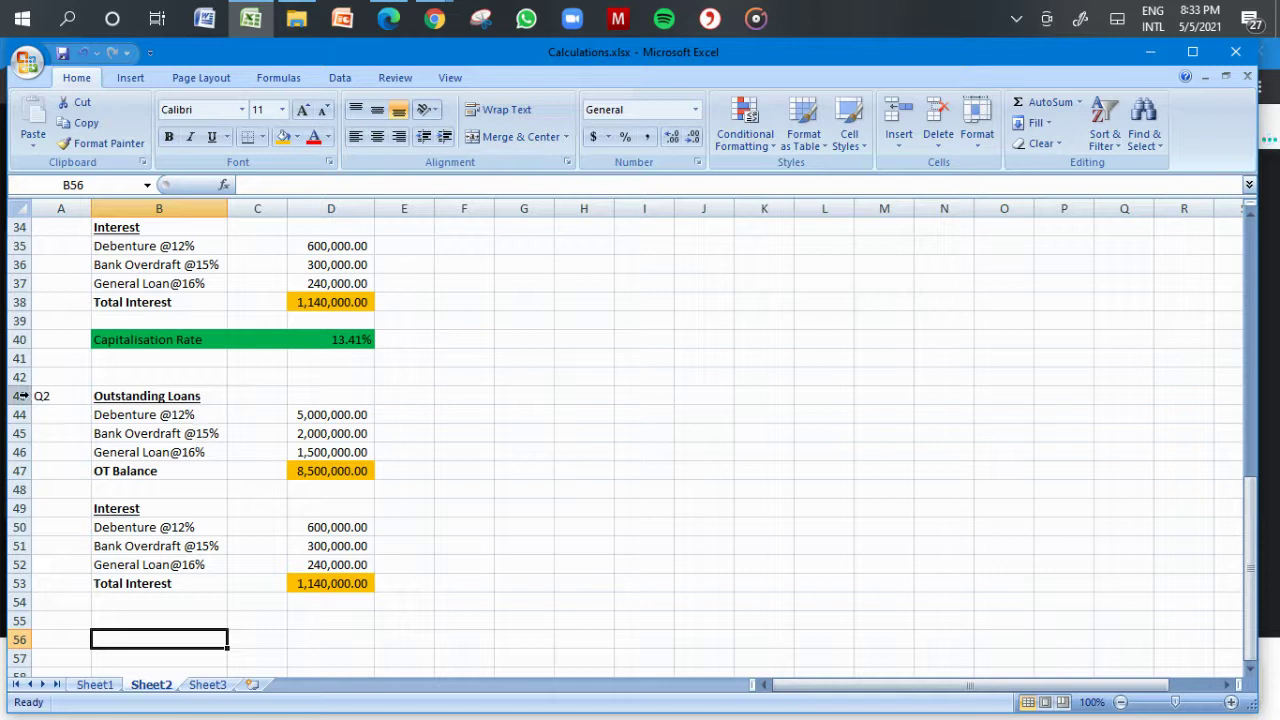
Step: Delete rows 43 to 53 containing the duplicated loans and interest block
left_click_drag(19, 396, 20, 583)
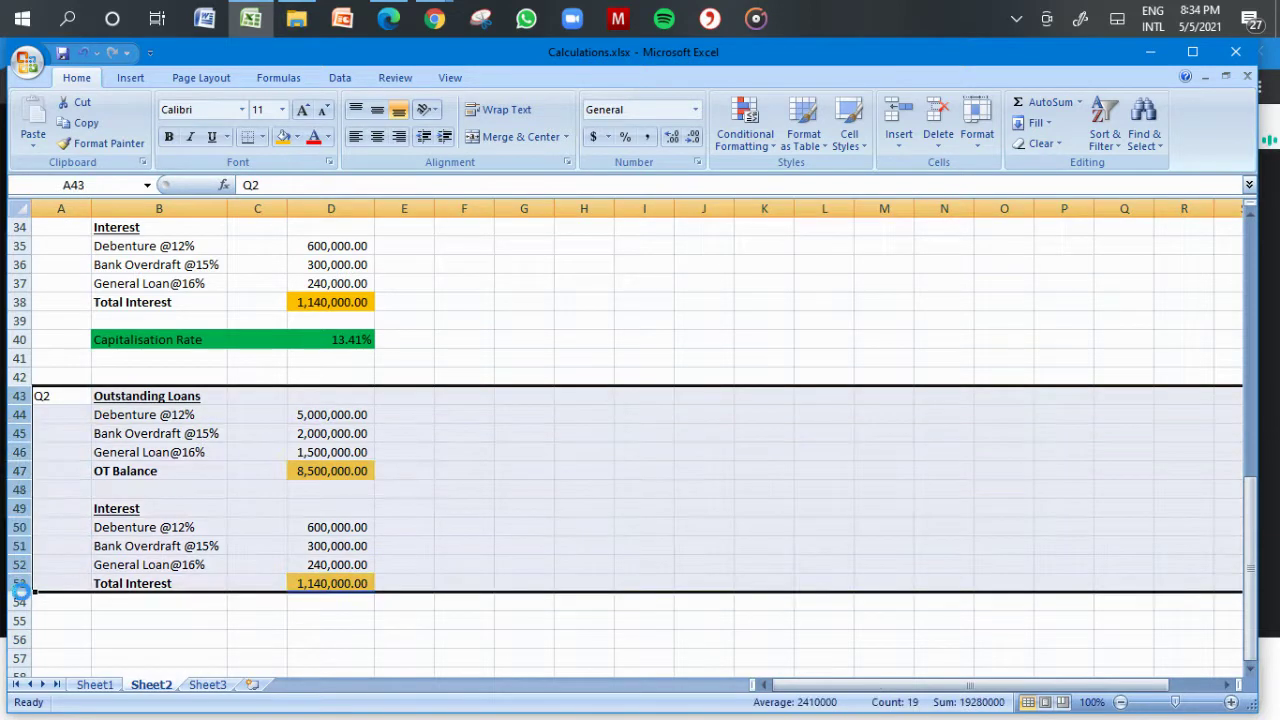
key("ctrl+minus")
left_click(205, 398)
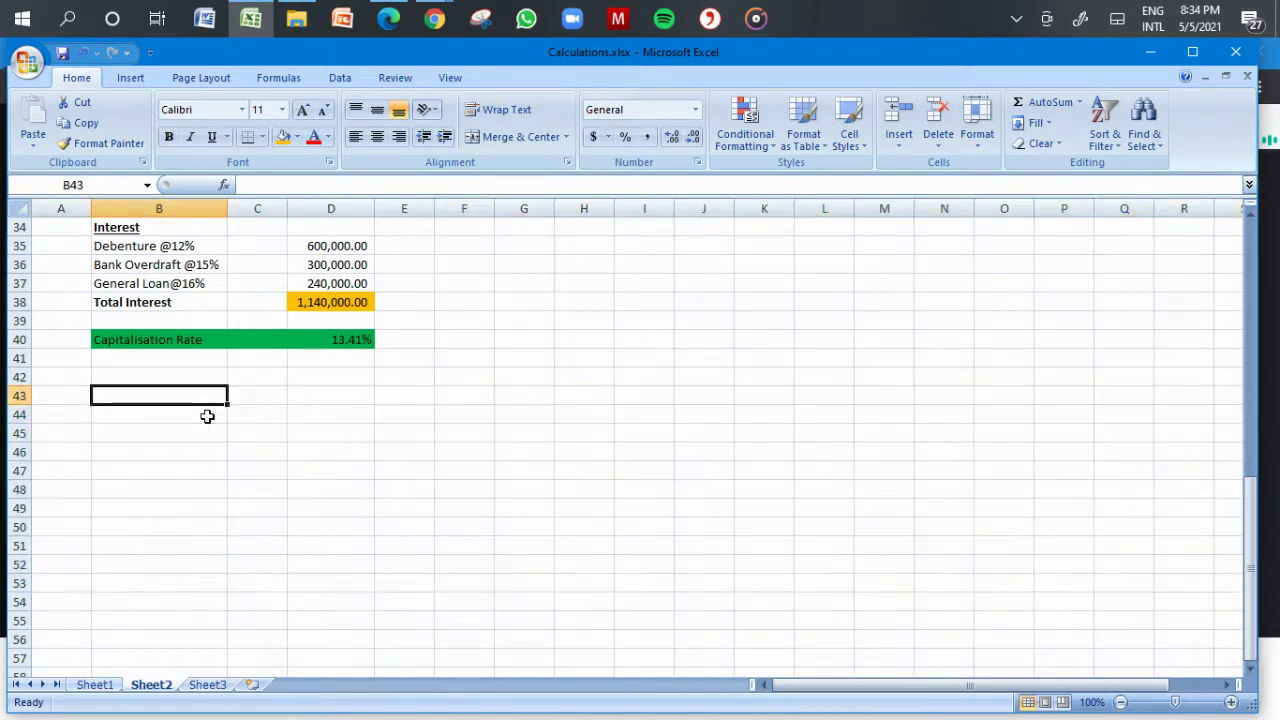
Step: Change the quarter label in A28 to Q3 &Q4
key("Up")
key("Up")
key("Up")
key("Up")
key("Up")
key("Up")
key("Up")
key("Up")
key("Up")
key("Up")
key("Up")
key("Up")
key("Up")
key("Up")
key("Up")
key("Up")
key("Up")
key("Up")
key("Up")
key("Up")
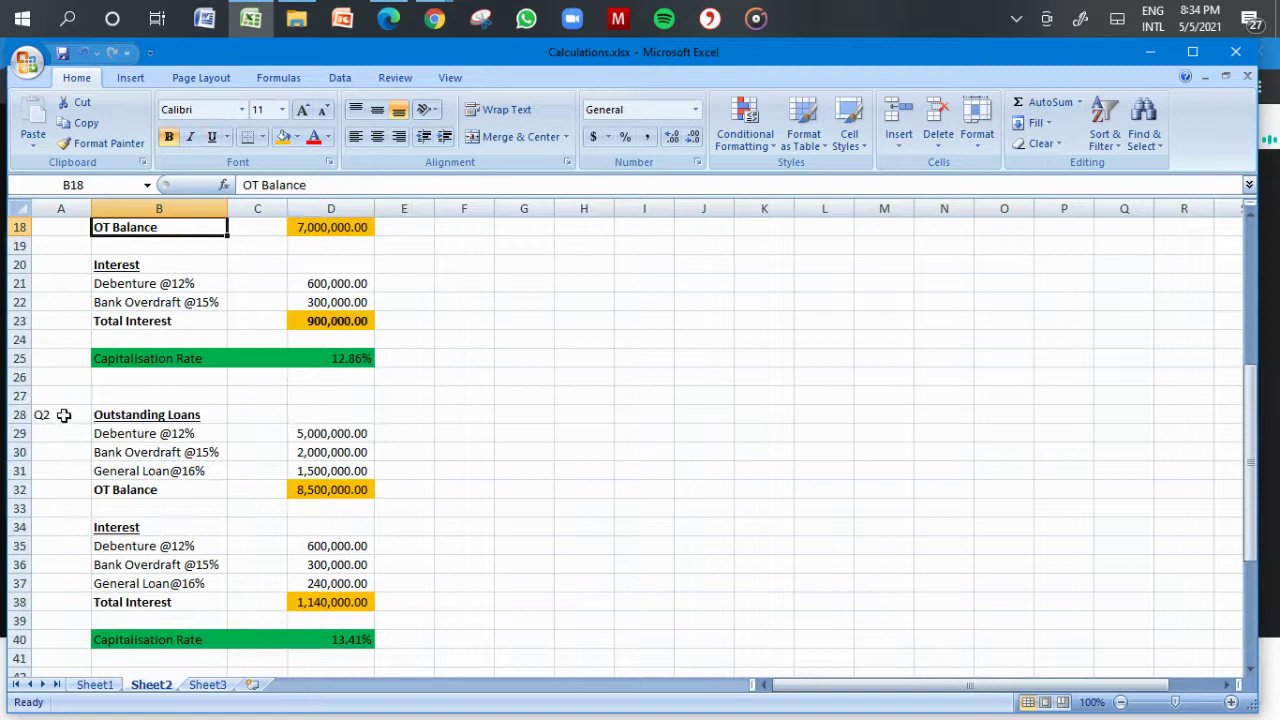
left_click(64, 417)
double_click(65, 416)
key("BackSpace")
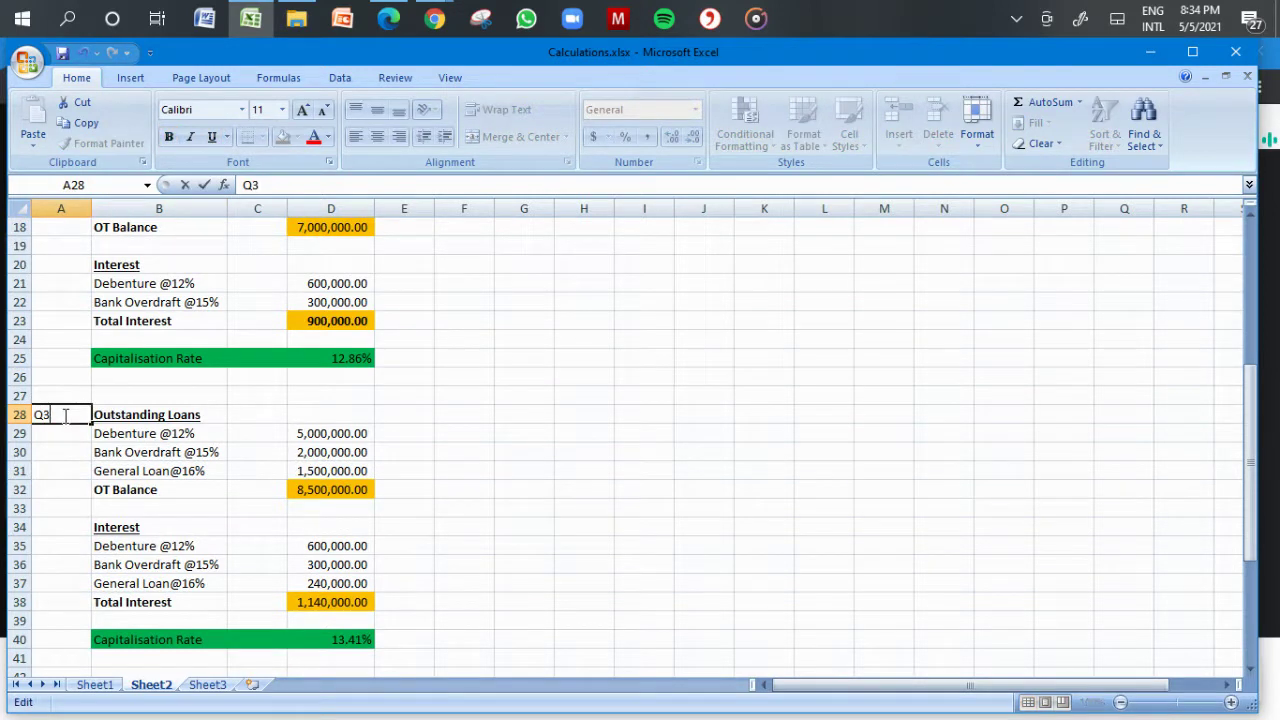
type("3 & Q4")
key("Return")
Step: Clear the contents of column E, which holds the loan dates beside the Q1 block
key("Up")
key("Up")
key("Up")
key("Up")
key("Up")
key("Up")
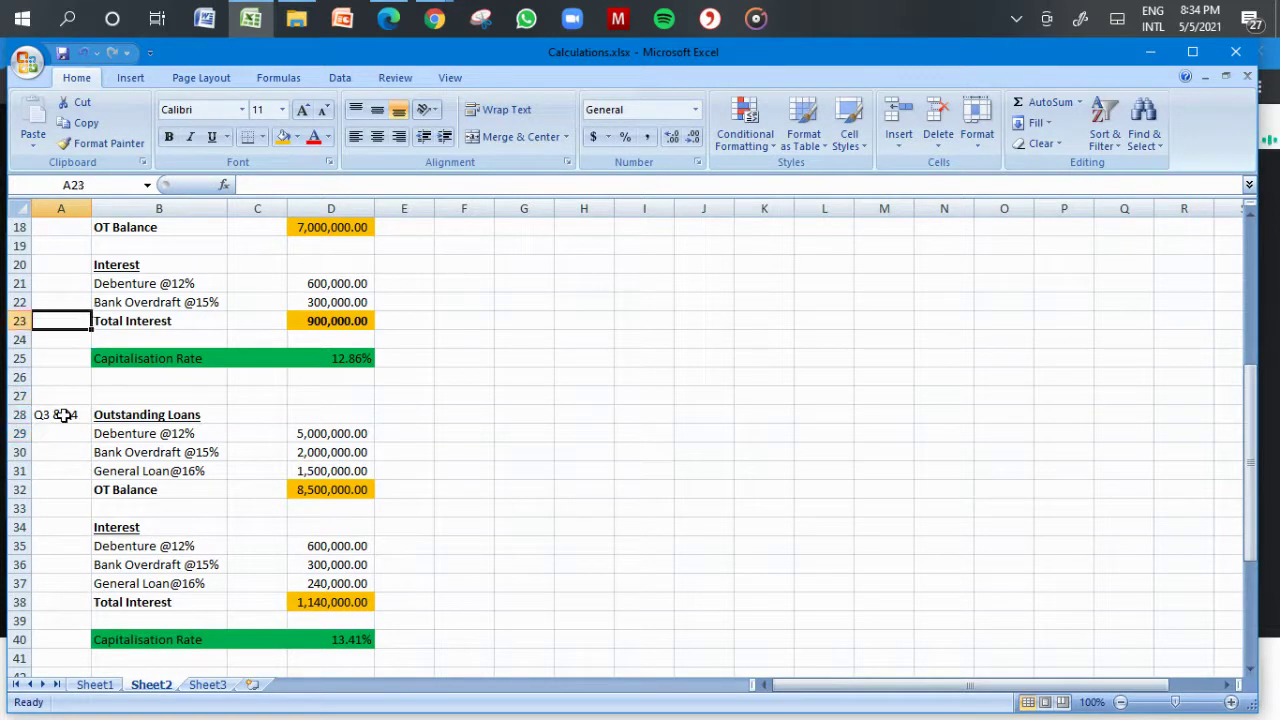
key("Up")
key("Up")
key("Up")
key("Up")
key("Up")
key("Up")
key("Up")
key("Up")
key("Up")
key("Up")
key("Up")
key("Up")
key("Up")
key("Up")
key("Up")
key("Up")
key("Up")
key("Up")
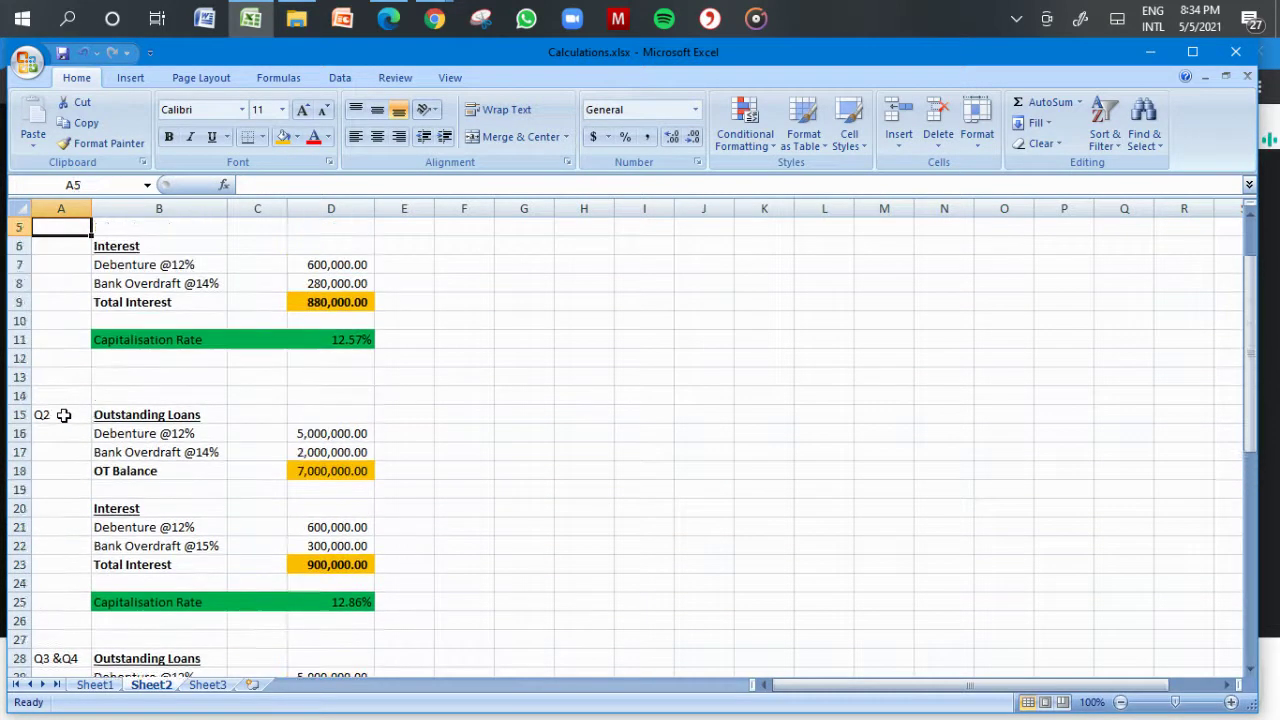
key("Up")
key("Up")
key("Up")
key("Up")
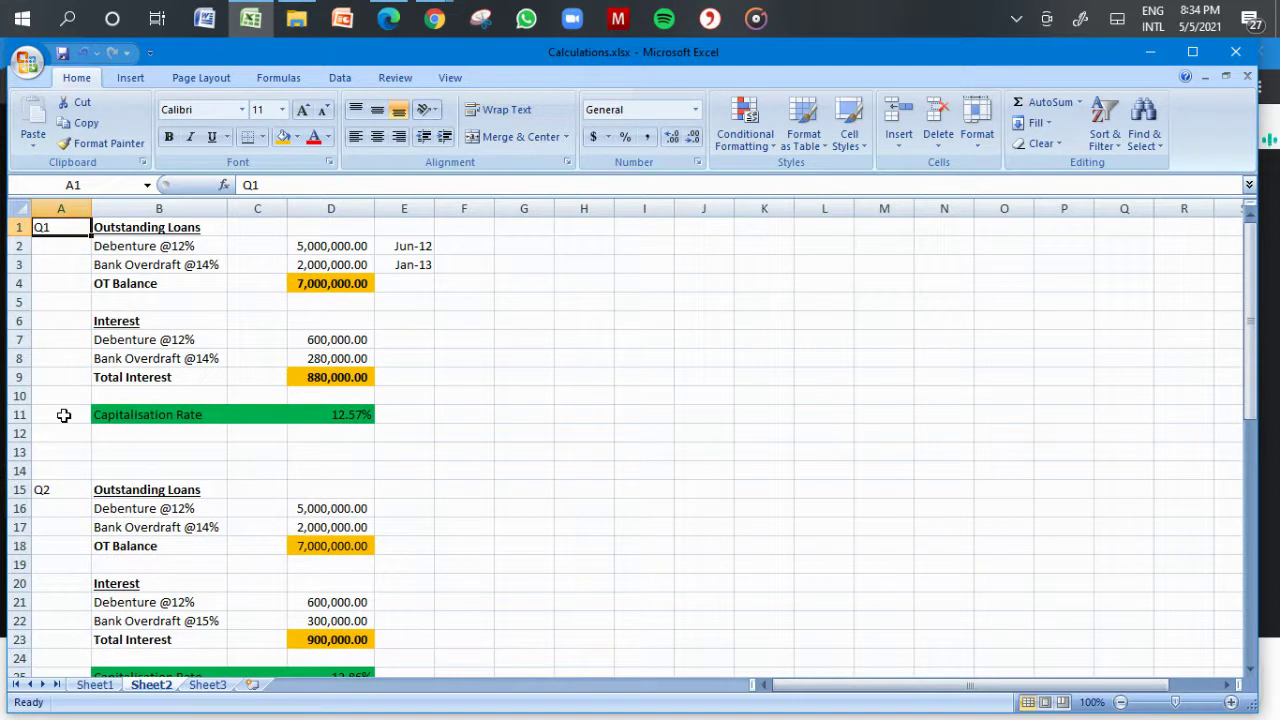
left_click(403, 207)
key("Delete")
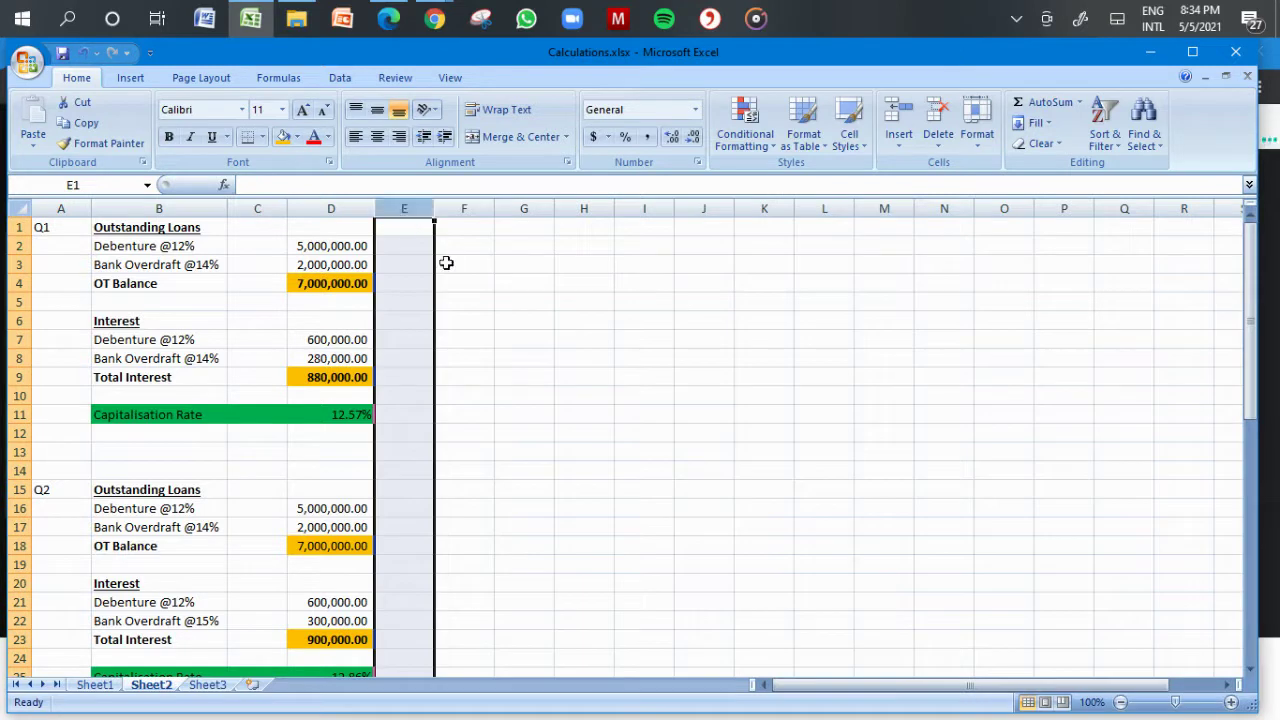
left_click(571, 372)
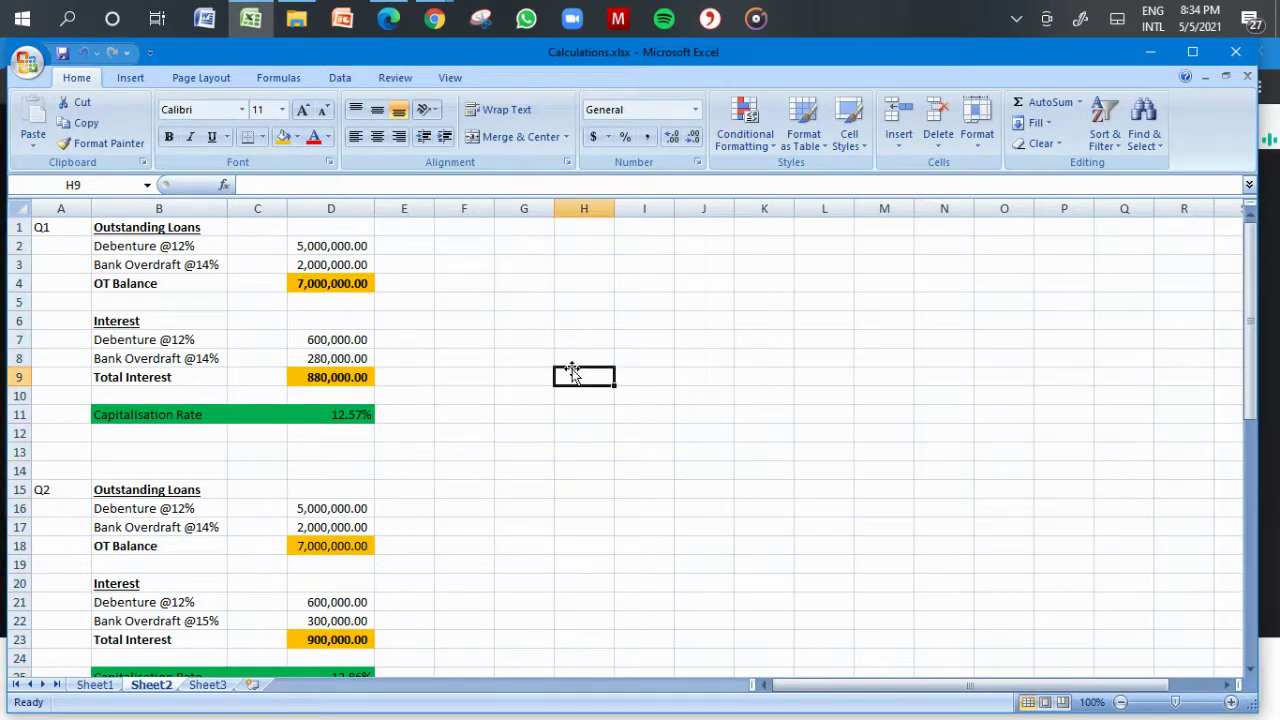
Step: Switch to Edge and show Workings.pdf with the interest formula
left_click(389, 18)
left_click(418, 51)
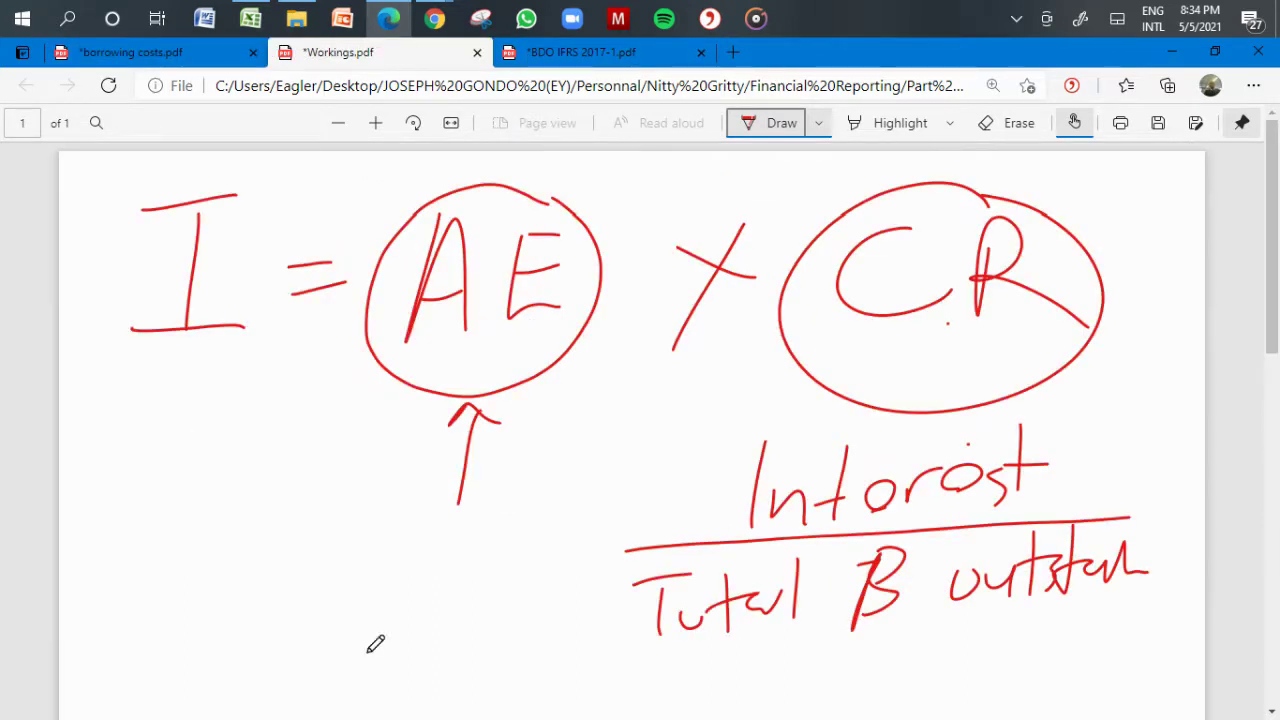
Step: Mark up the interest formula with red ink: tick the I, retrace the A, the multiplication sign and CR, and tick beside the CR circle
left_click_drag(242, 227, 341, 153)
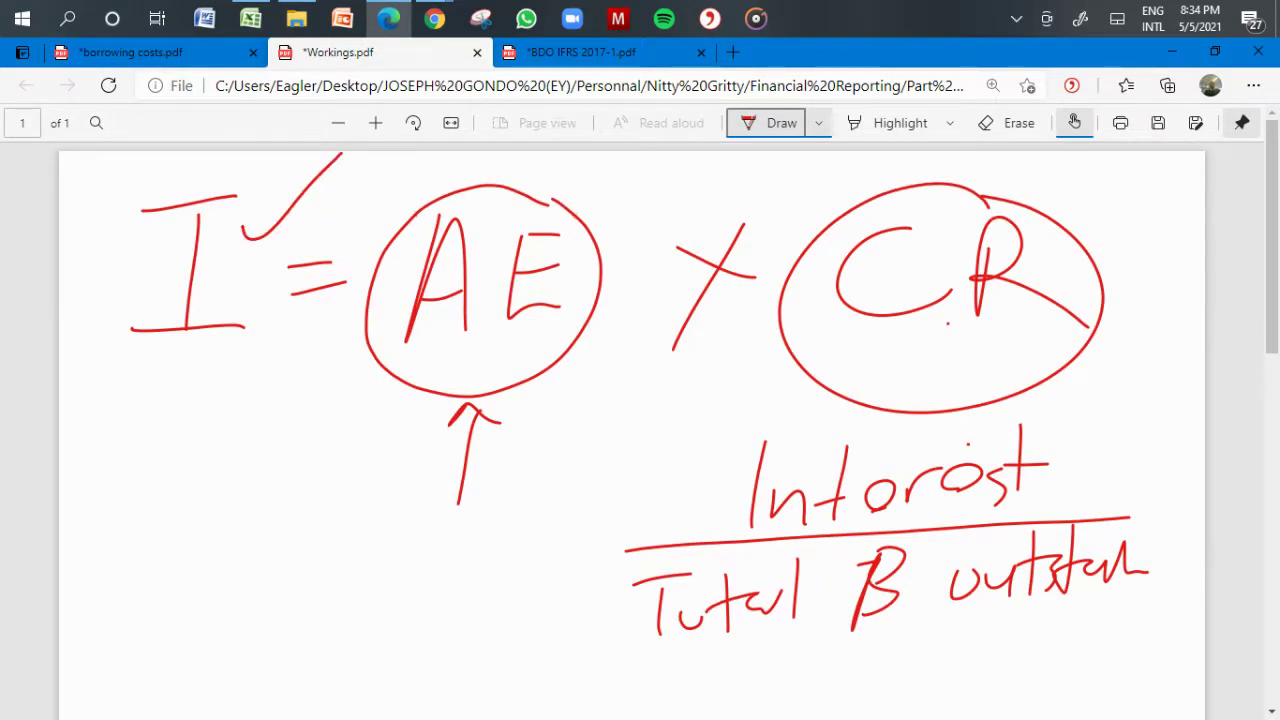
left_click_drag(404, 341, 436, 216)
left_click_drag(412, 306, 494, 284)
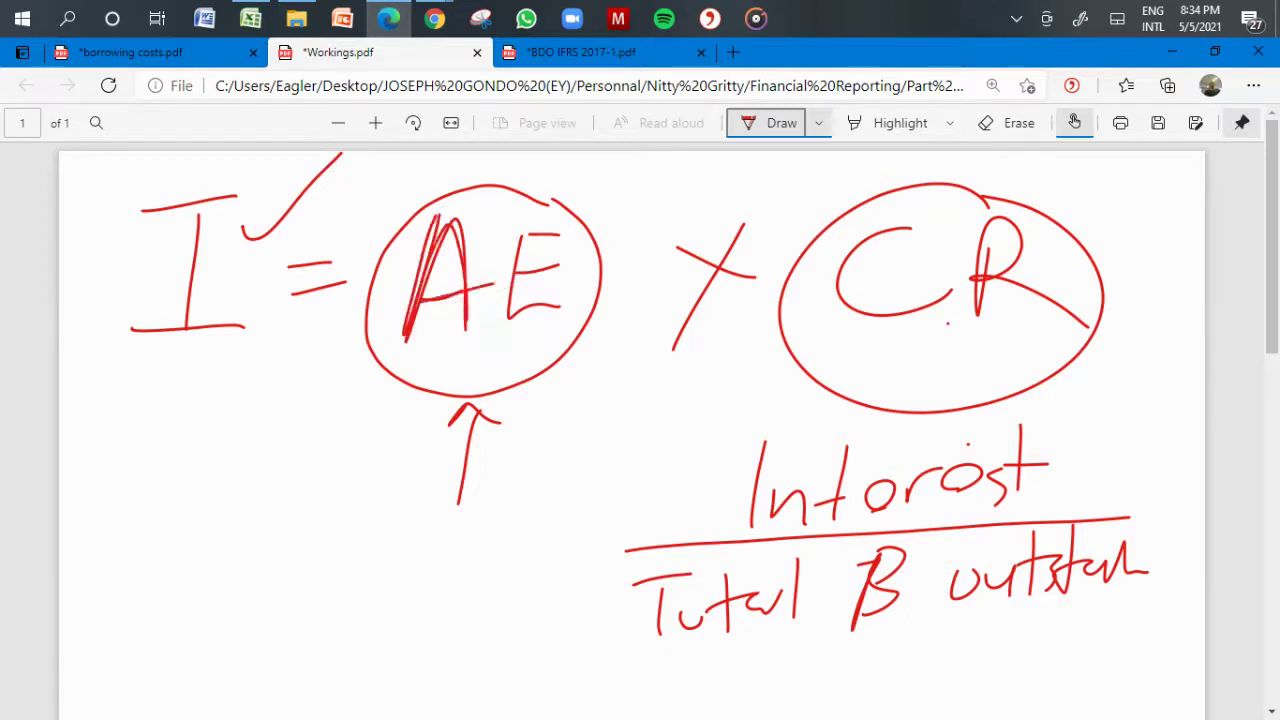
left_click_drag(745, 226, 674, 331)
mouse_move(922, 242)
left_mouse_down()
mouse_move(837, 286)
mouse_move(952, 310)
left_mouse_up()
mouse_move(988, 238)
left_mouse_down()
mouse_move(971, 286)
mouse_move(1117, 312)
left_mouse_up()
left_click_drag(1116, 356, 1150, 340)
left_click_drag(1134, 394, 1198, 337)
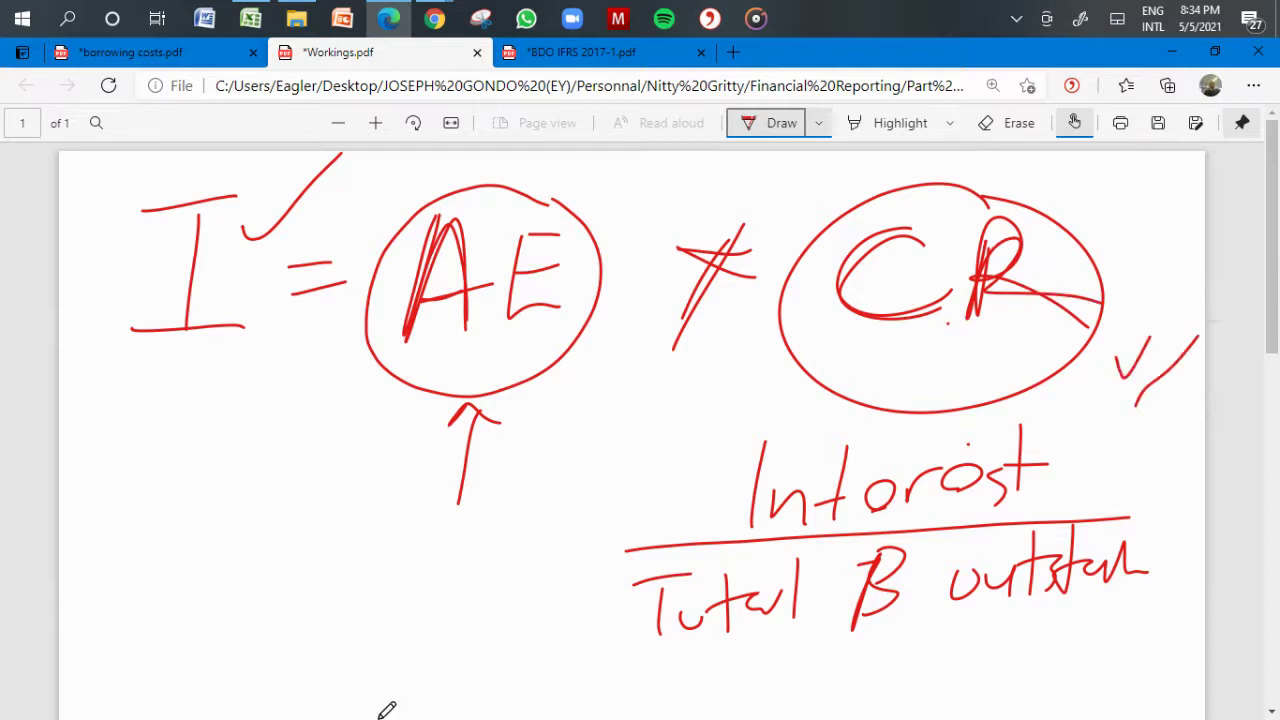
Step: Switch to Calculations.xlsx in Excel and enter the header Period in F1, beside the Q1 block
left_click(250, 18)
left_click(478, 271)
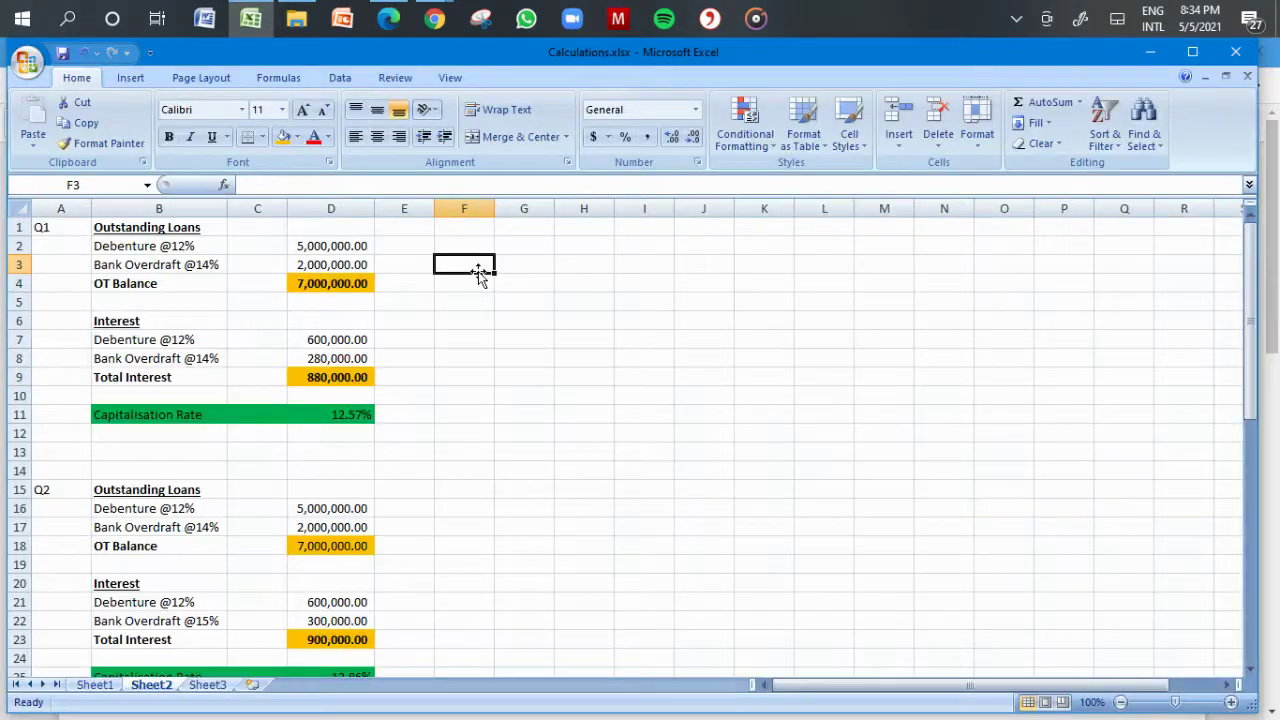
key("Up")
key("Up")
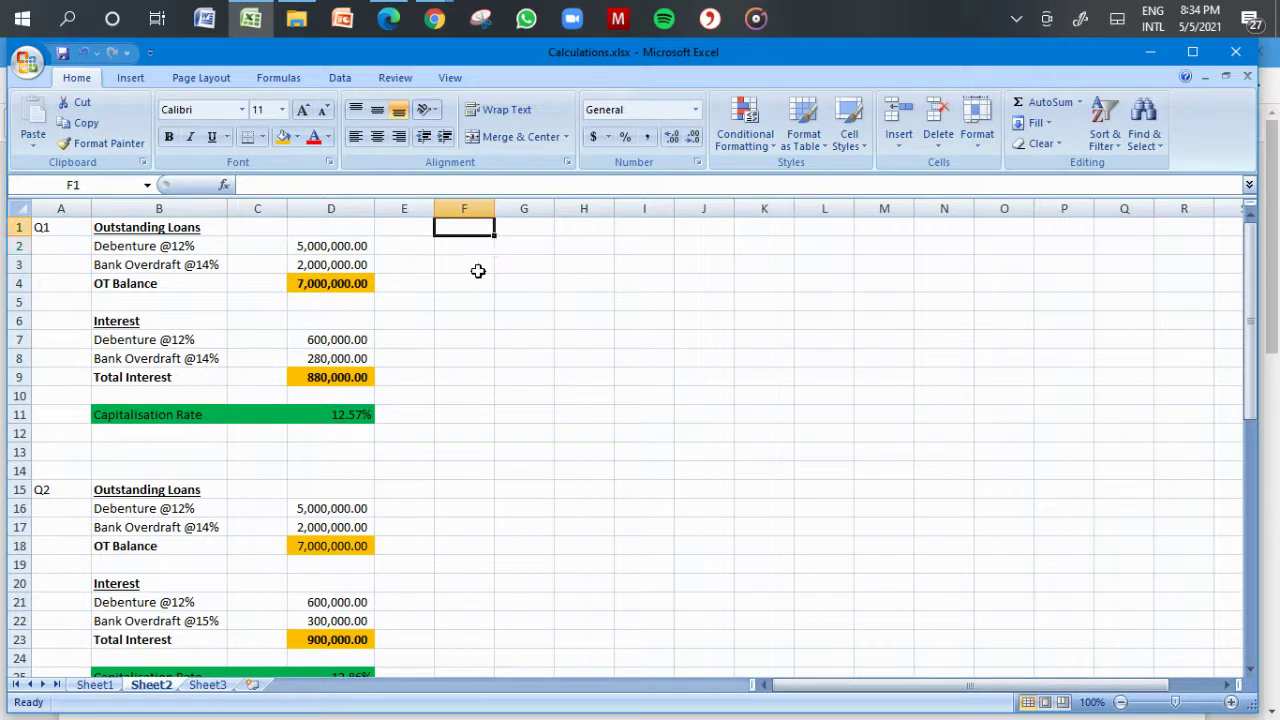
type("Period")
key("Return")
Step: Enter the header Opening Acc Expenditure in G1 and widen column G to fit it
key("Up")
key("Right")
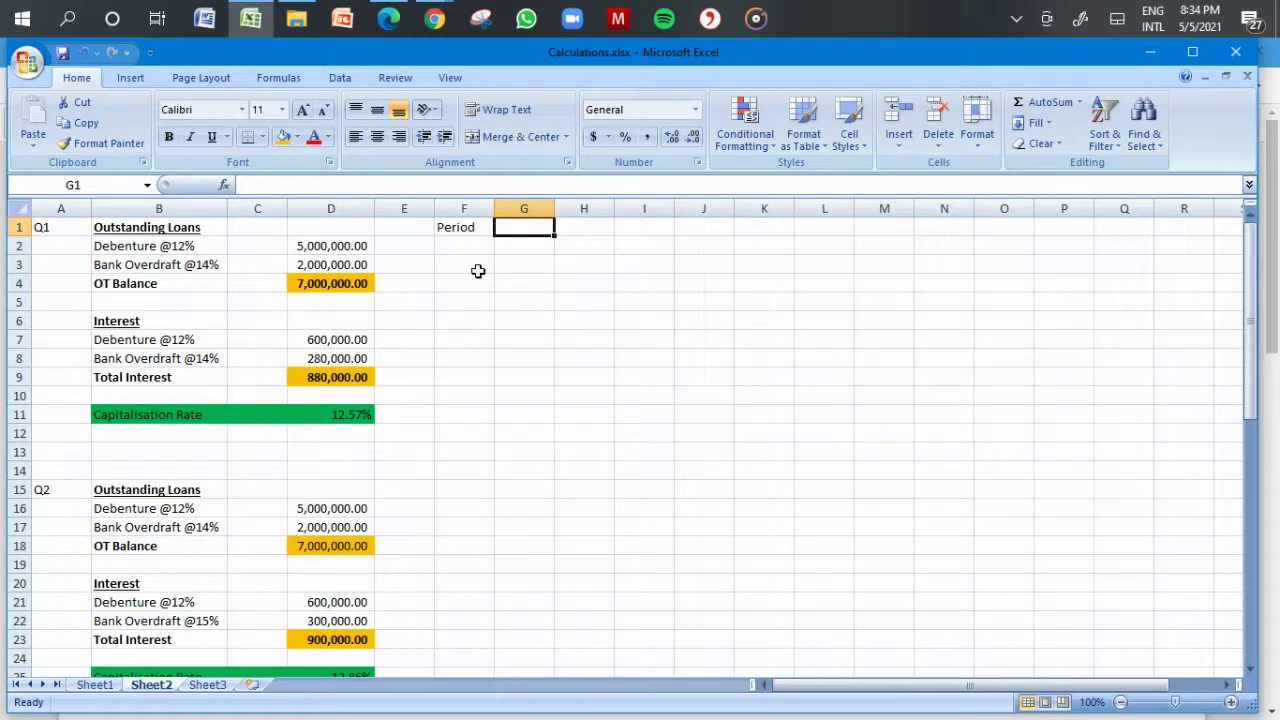
type("Opening Acc")
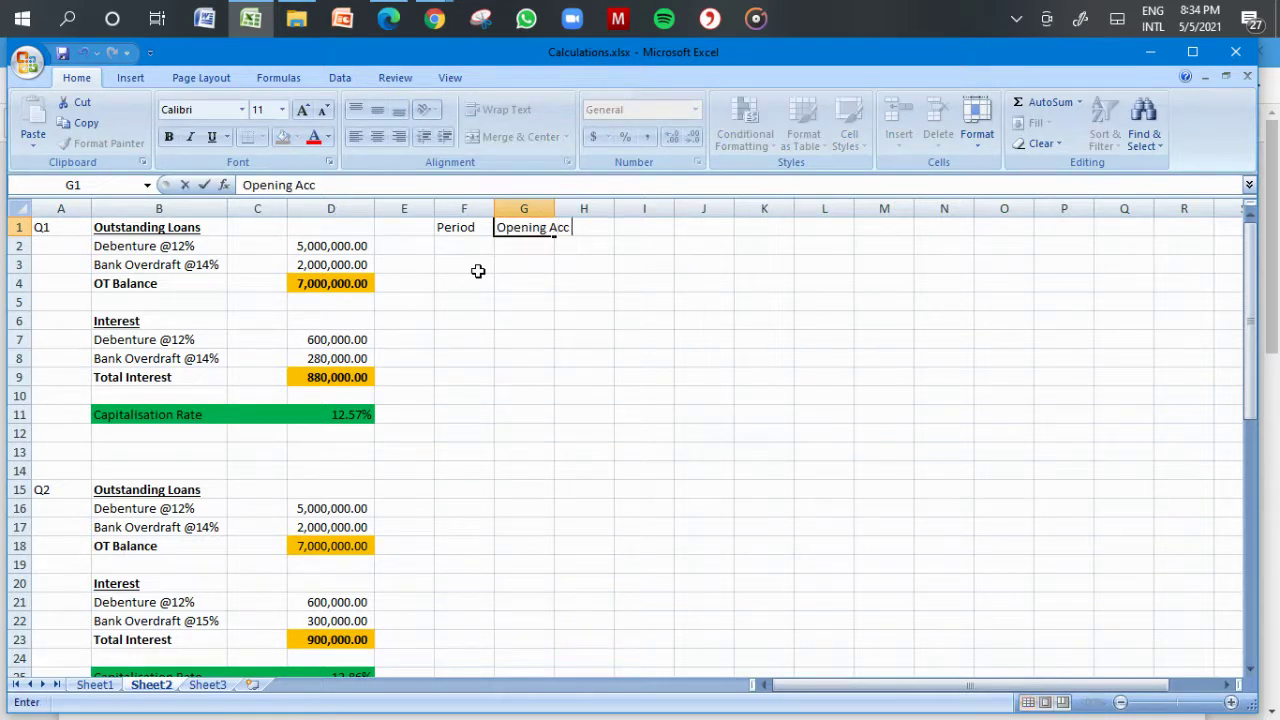
type(" Expn")
type("nditure")
key("Tab")
left_click_drag(548, 217, 676, 220)
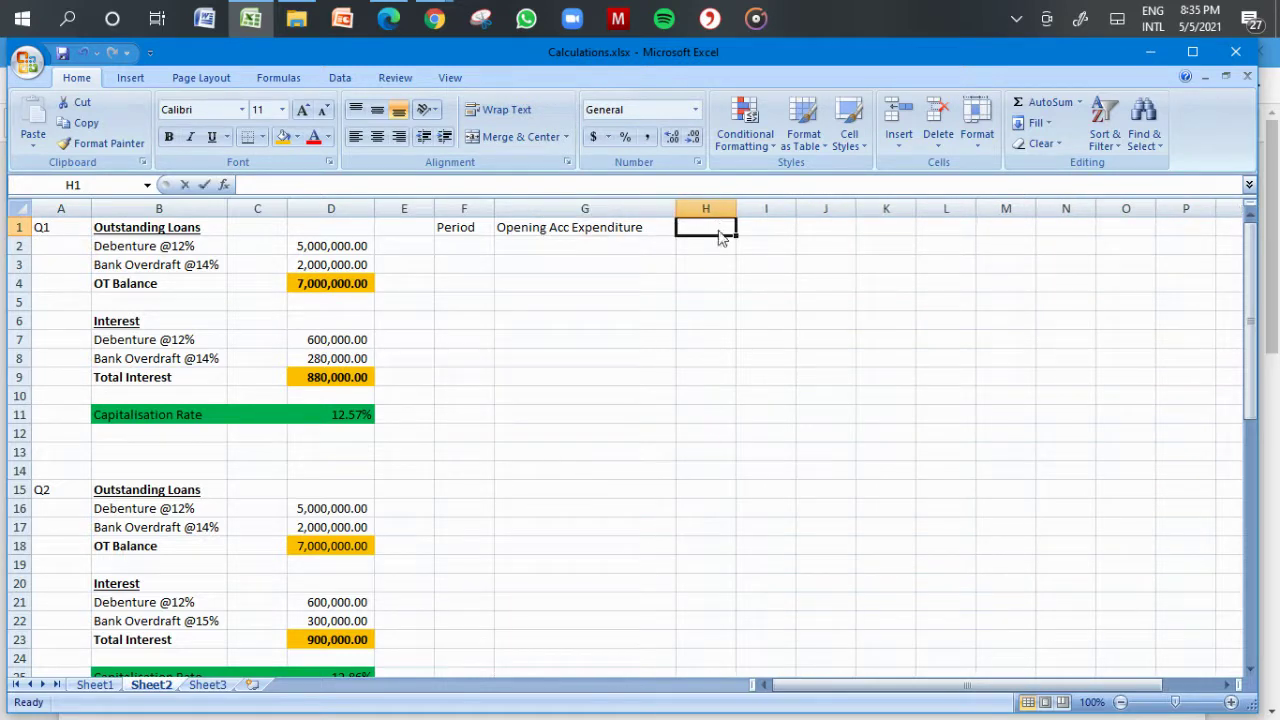
Step: Enter the header Additional Expnditure in H1 and widen column H to fit it
type("Additional Expndi")
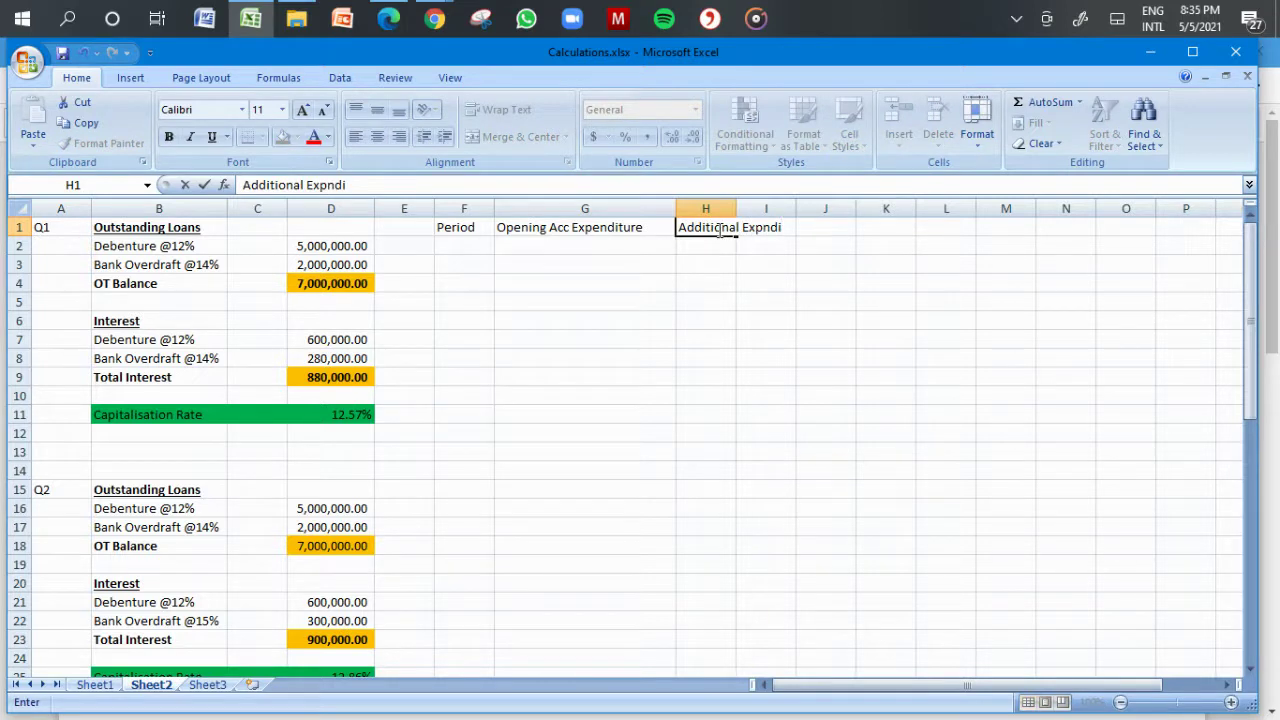
type("ture")
key("Tab")
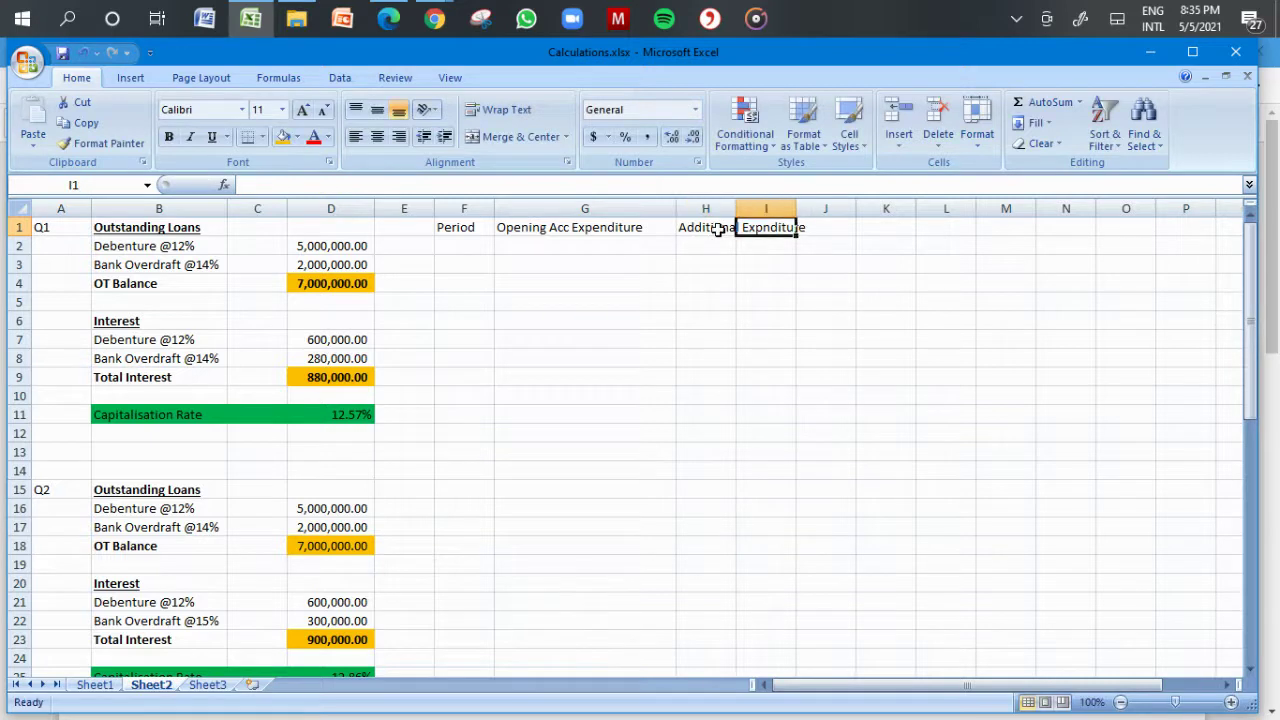
left_click_drag(734, 208, 835, 208)
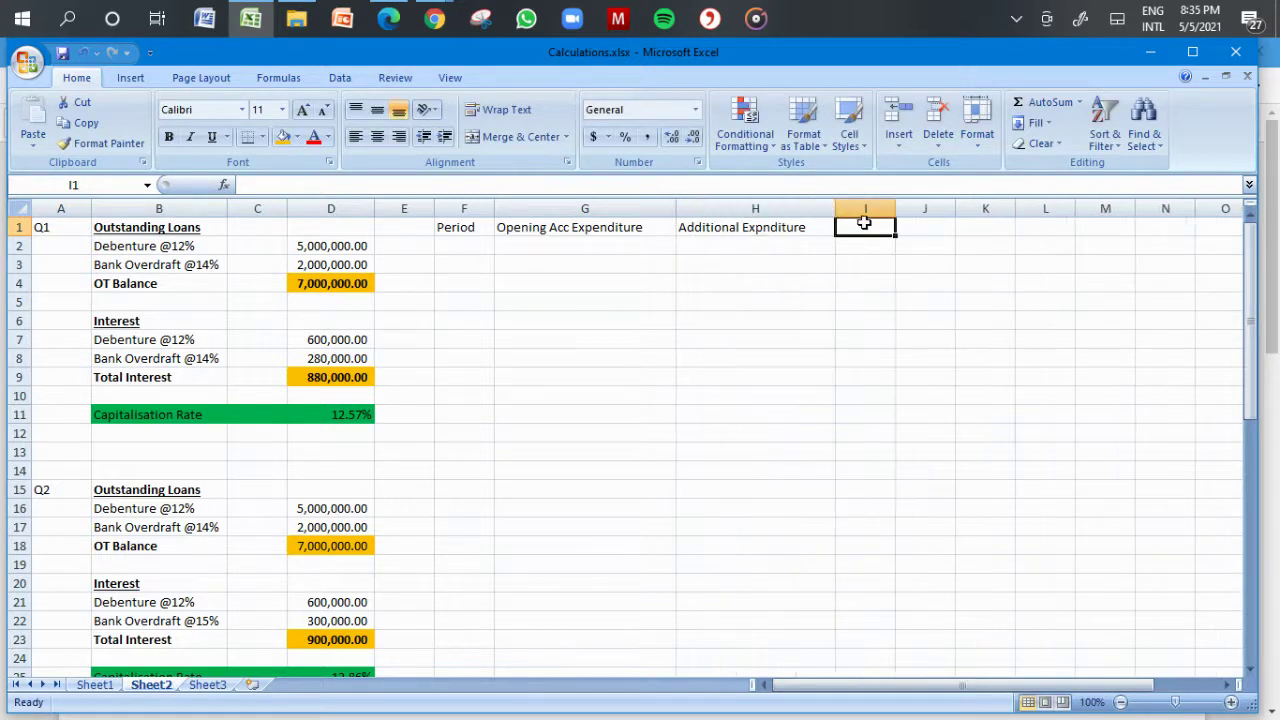
Step: Enter the header Average Expenditure in I1
type("Average Expenditure")
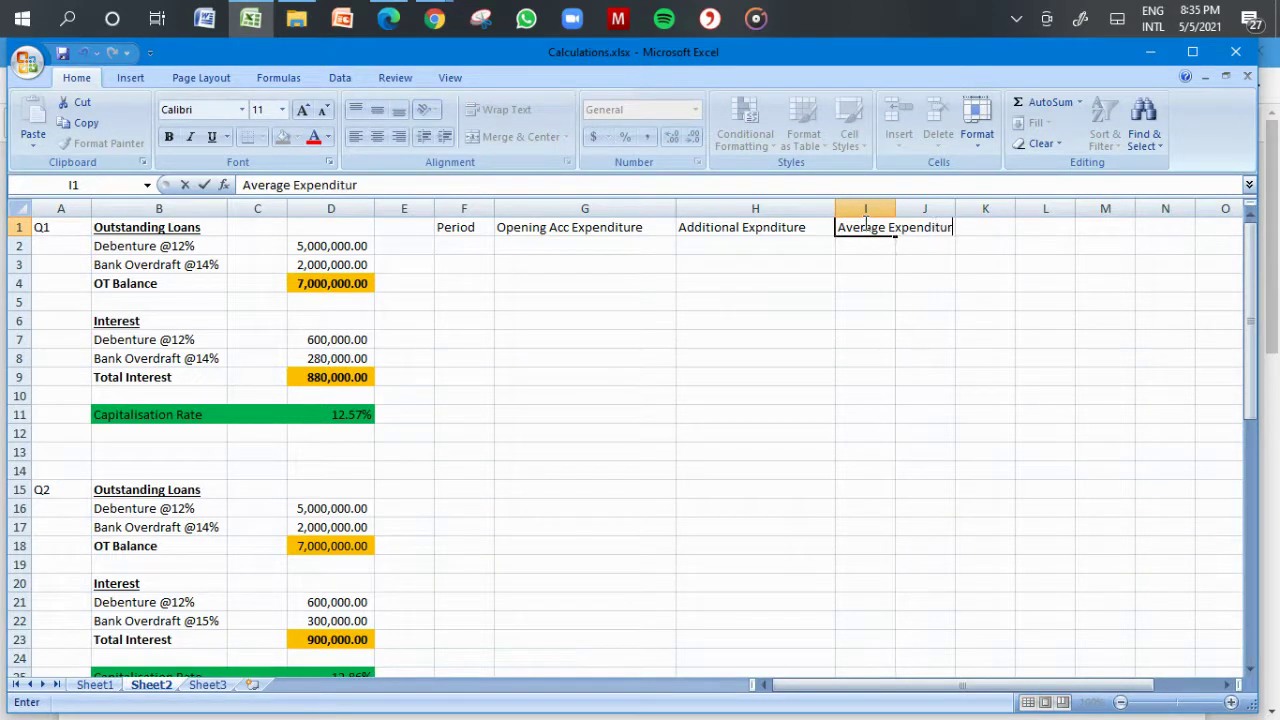
Step: Complete the "Average Expenditure" header in I1, widen column I to fit it, and enter the header "CR" in J1
key("Tab")
left_click_drag(890, 213, 970, 213)
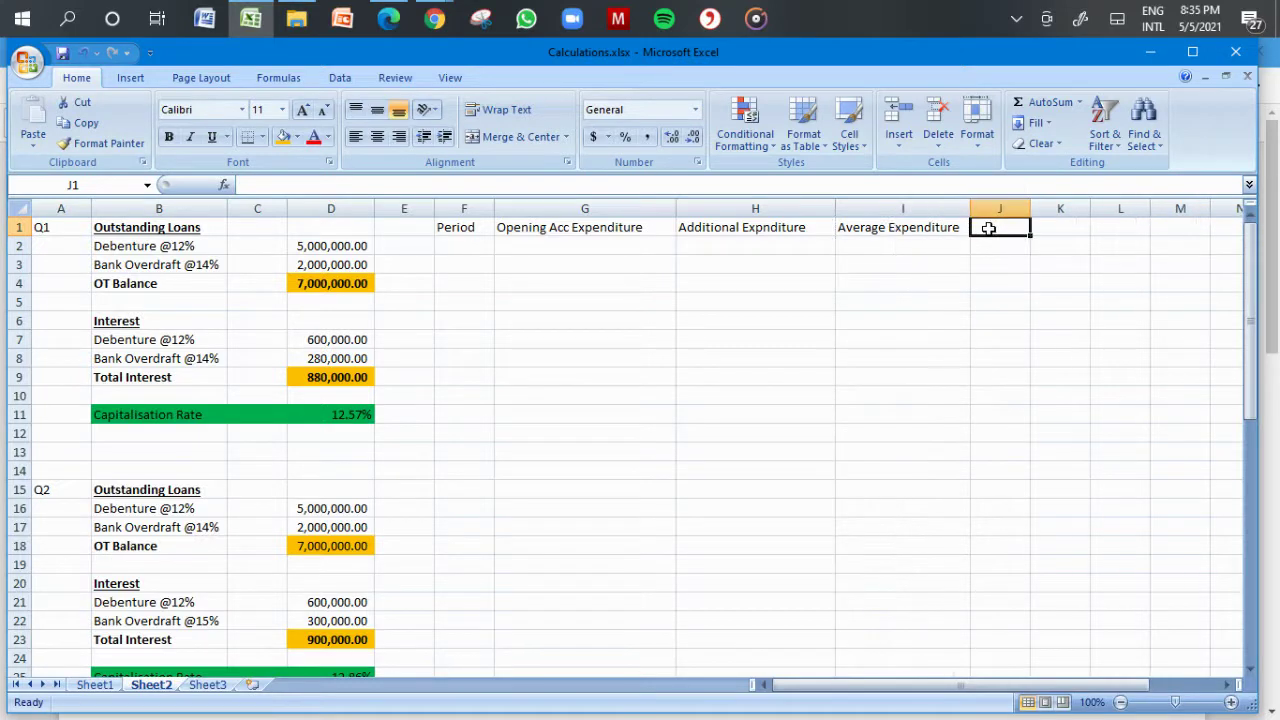
type("CR")
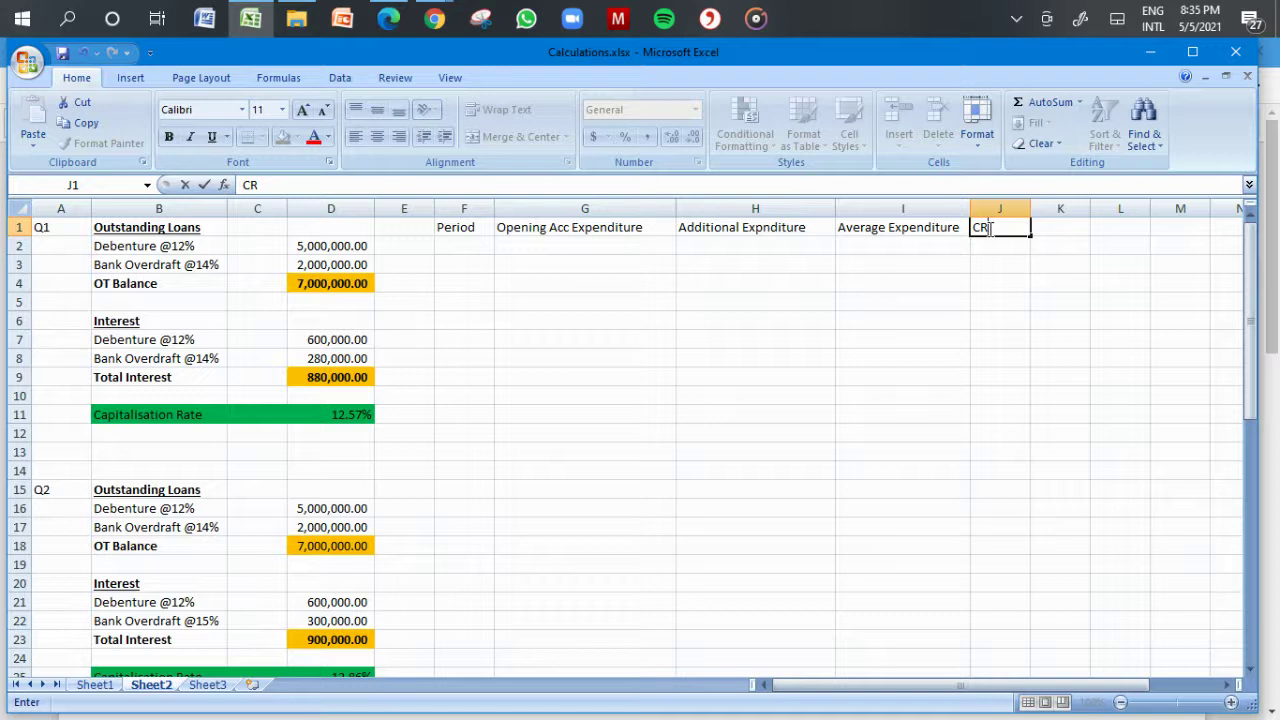
key("Tab")
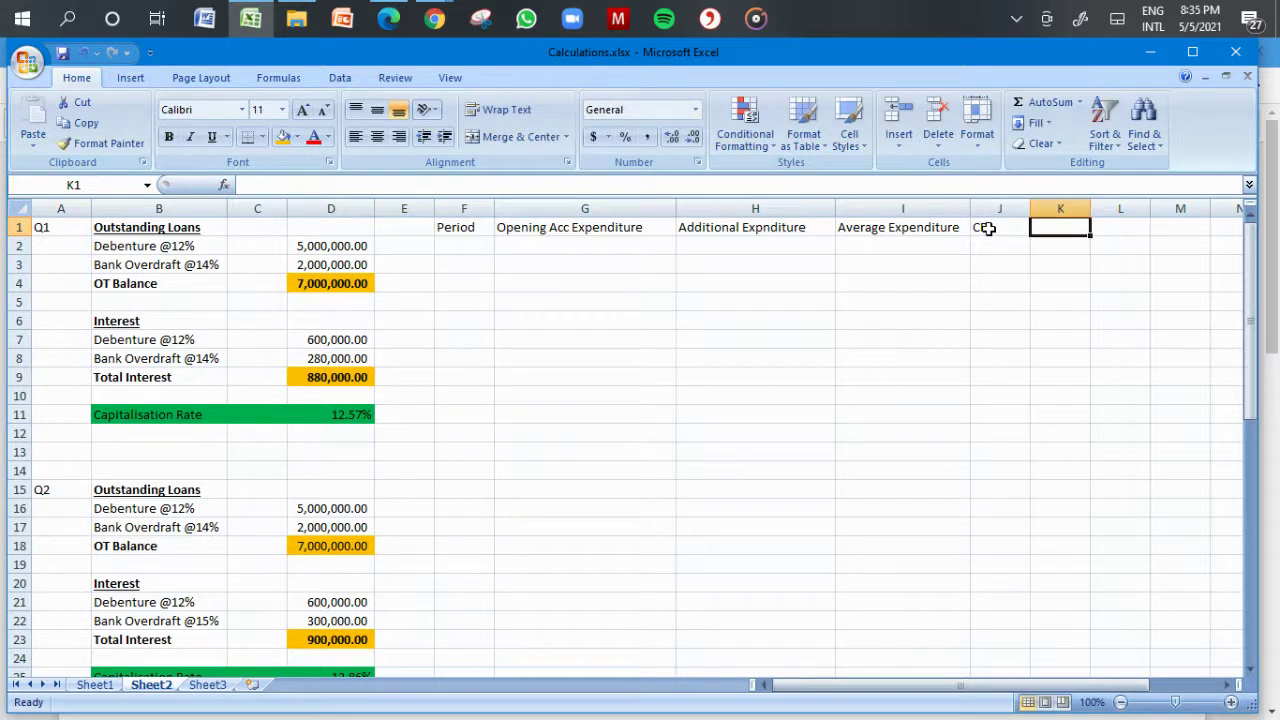
Step: Enter the header "Interest Capitalised" in K1 and widen column K to fit it
type("Interest Ca")
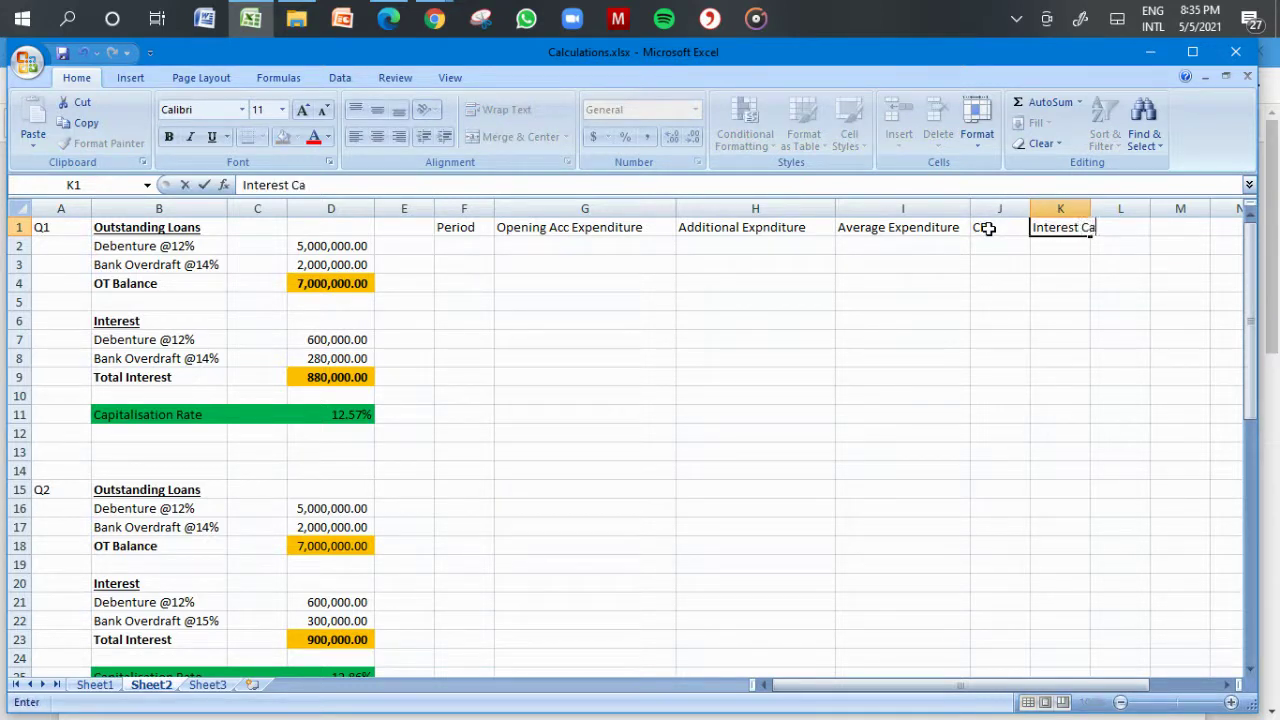
type("pitalised")
key("Tab")
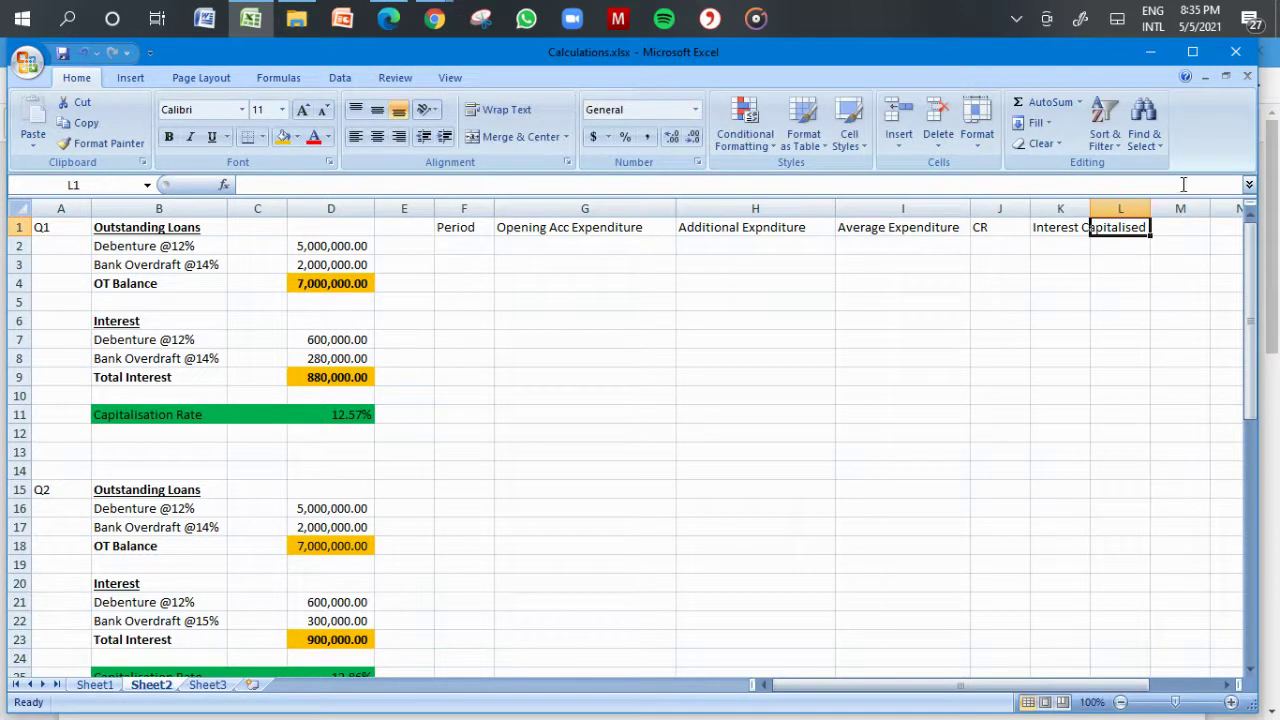
left_click_drag(1090, 210, 1153, 210)
Step: Enter the header "Closing Acc Expenditure" in L1 and widen column L
type("Closing ACC")
key("BackSpace")
key("BackSpace")
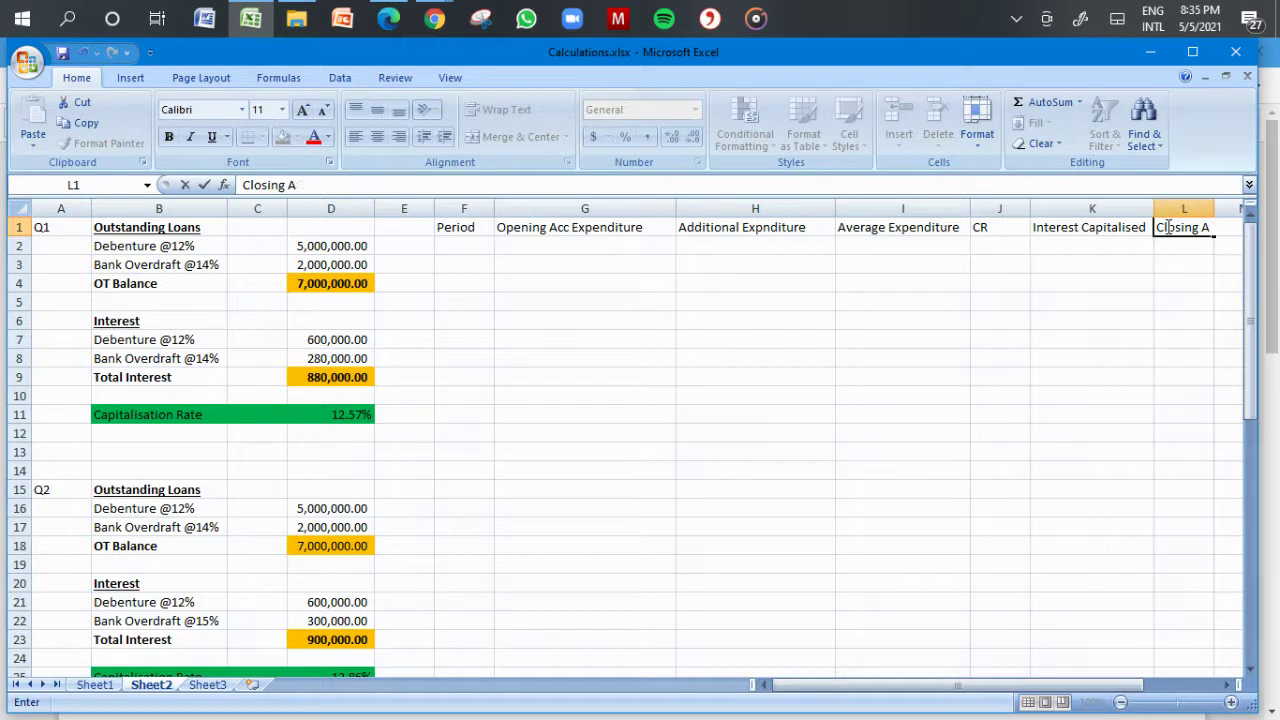
type("cc Expendi")
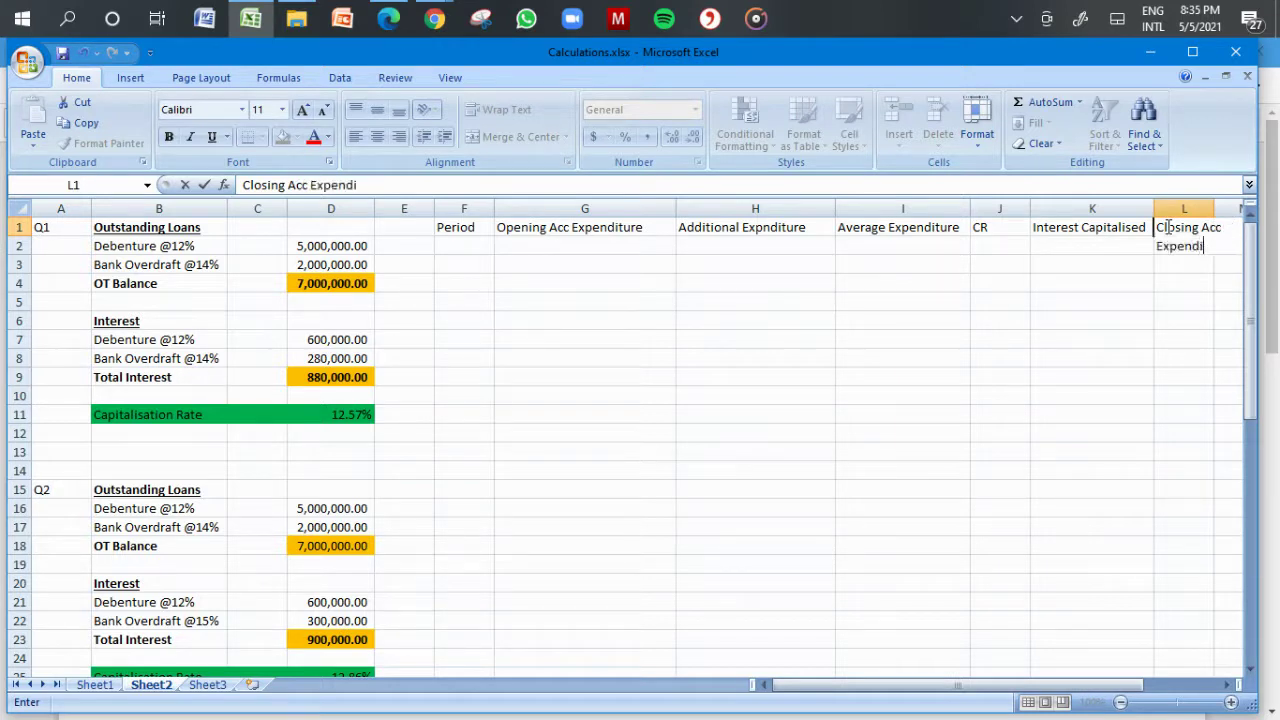
type("ture")
key("Return")
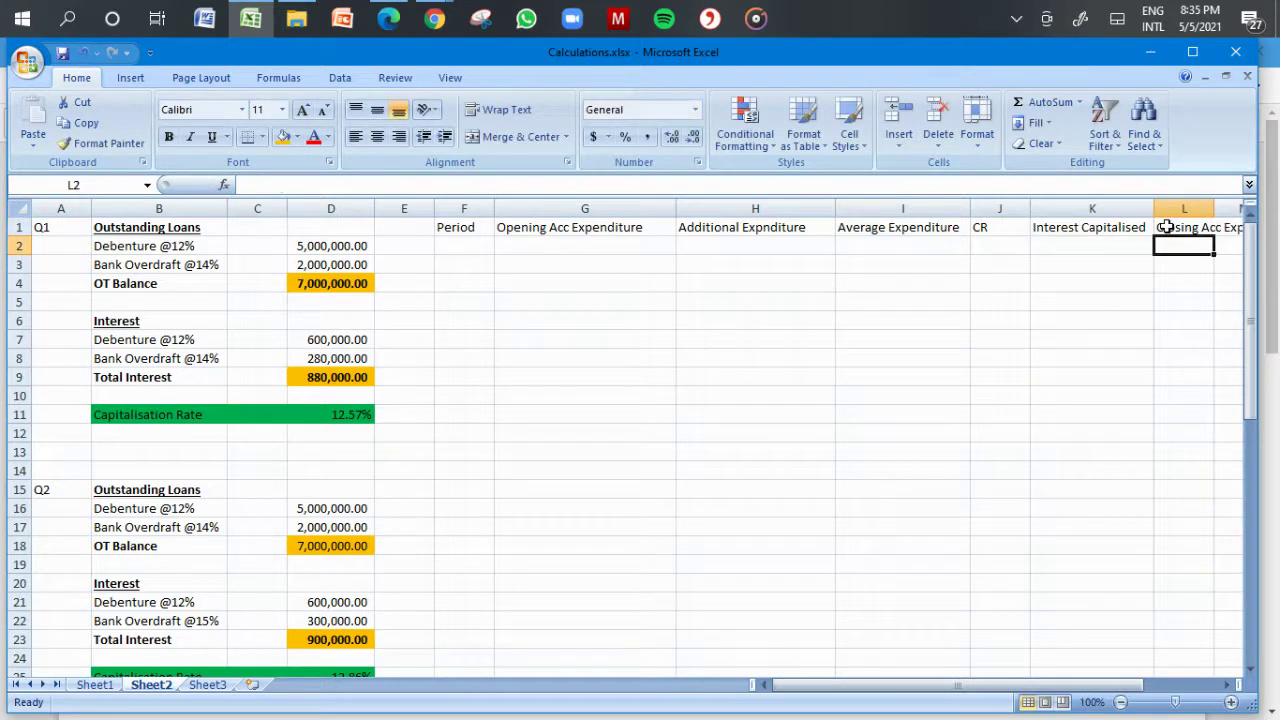
left_click_drag(1208, 211, 1246, 211)
left_click(1092, 318)
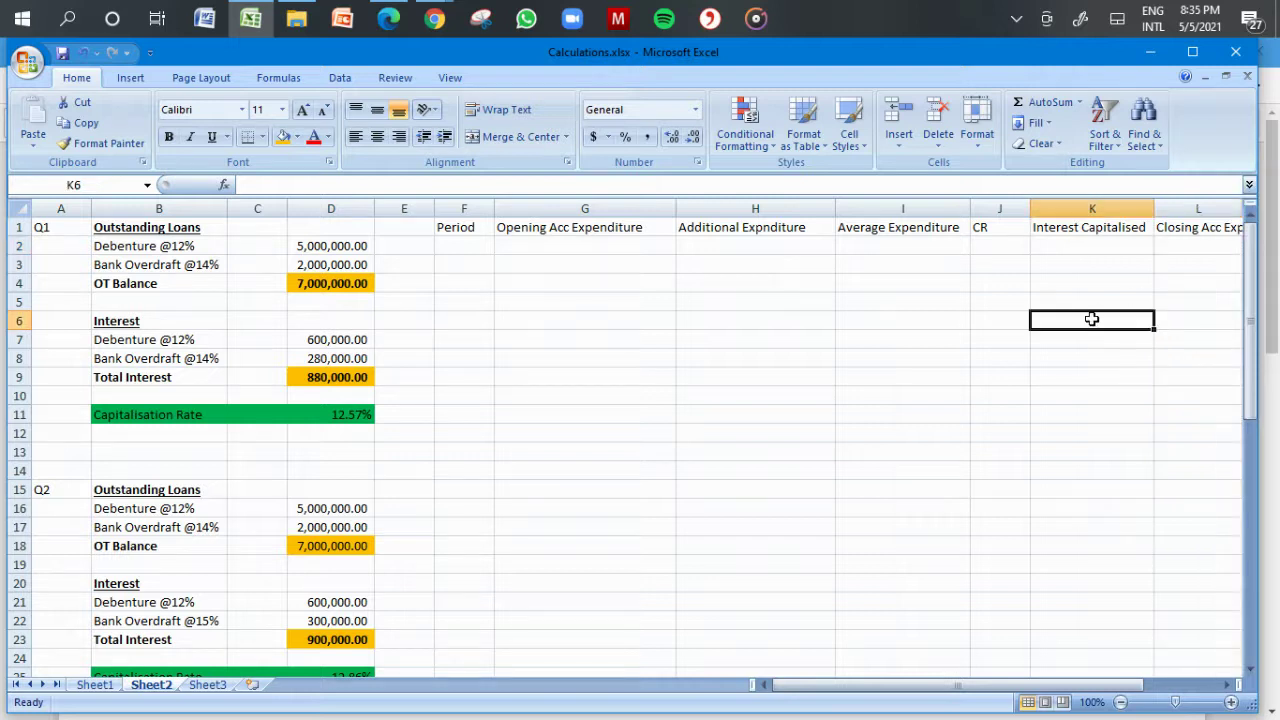
Step: Format the header row from Period through Closing Acc Expenditure (F1:M1) with a darker tan fill and bold text
key("Up")
key("Up")
key("Up")
key("Up")
key("Up")
key("shift+Left")
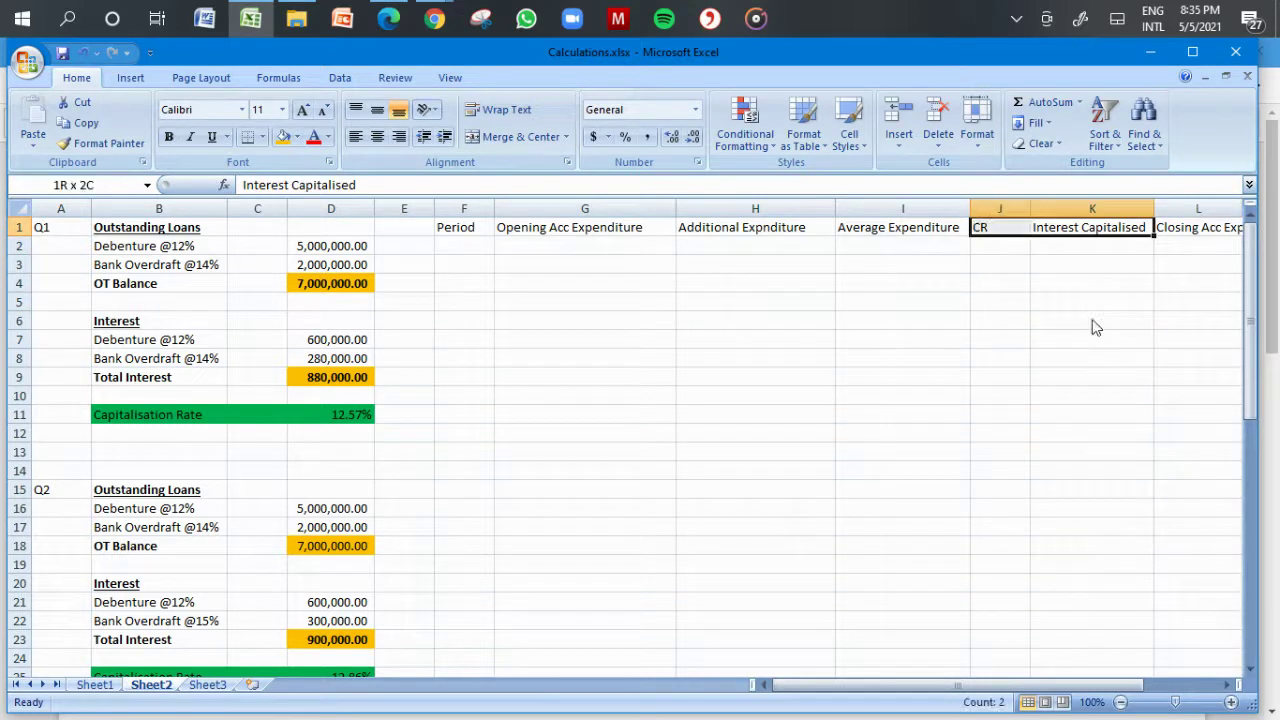
key("shift+Left")
key("Left")
key("Left")
key("Left")
key("Left")
key("Left")
key("shift+Right")
key("shift+Right")
key("shift+Right")
key("shift+Right")
key("shift+Right")
key("shift+Right")
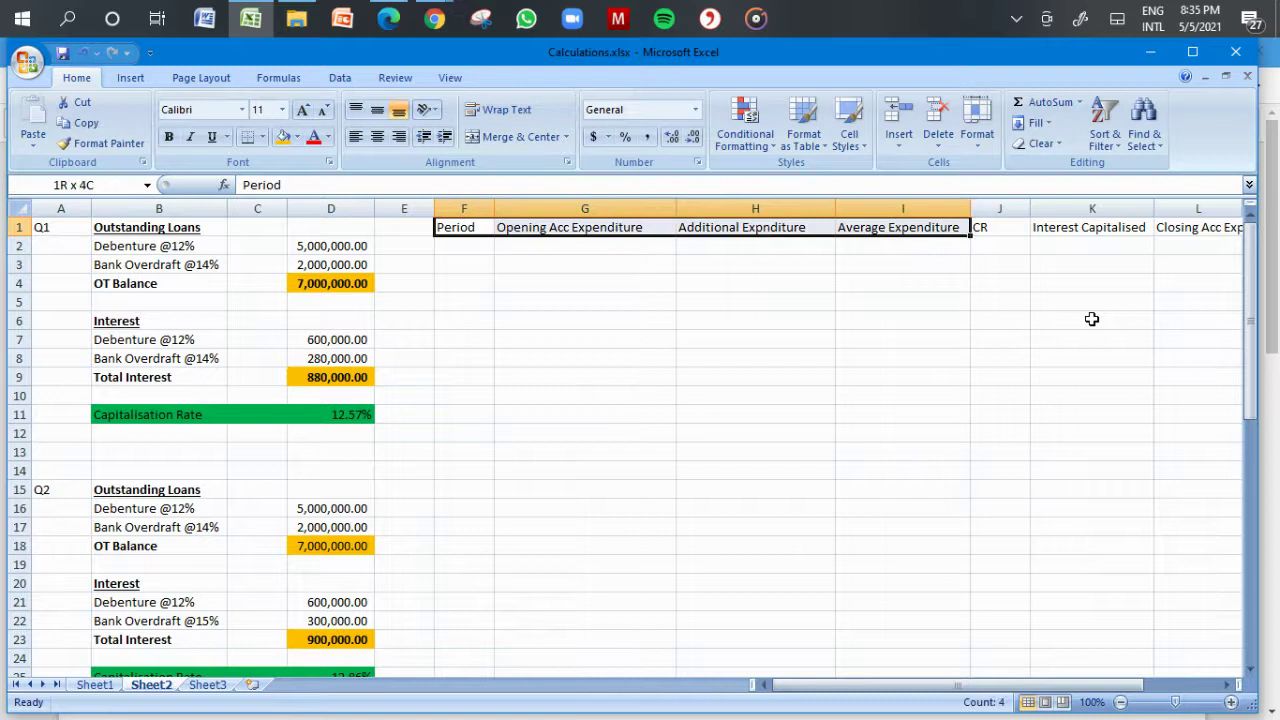
key("shift+Right")
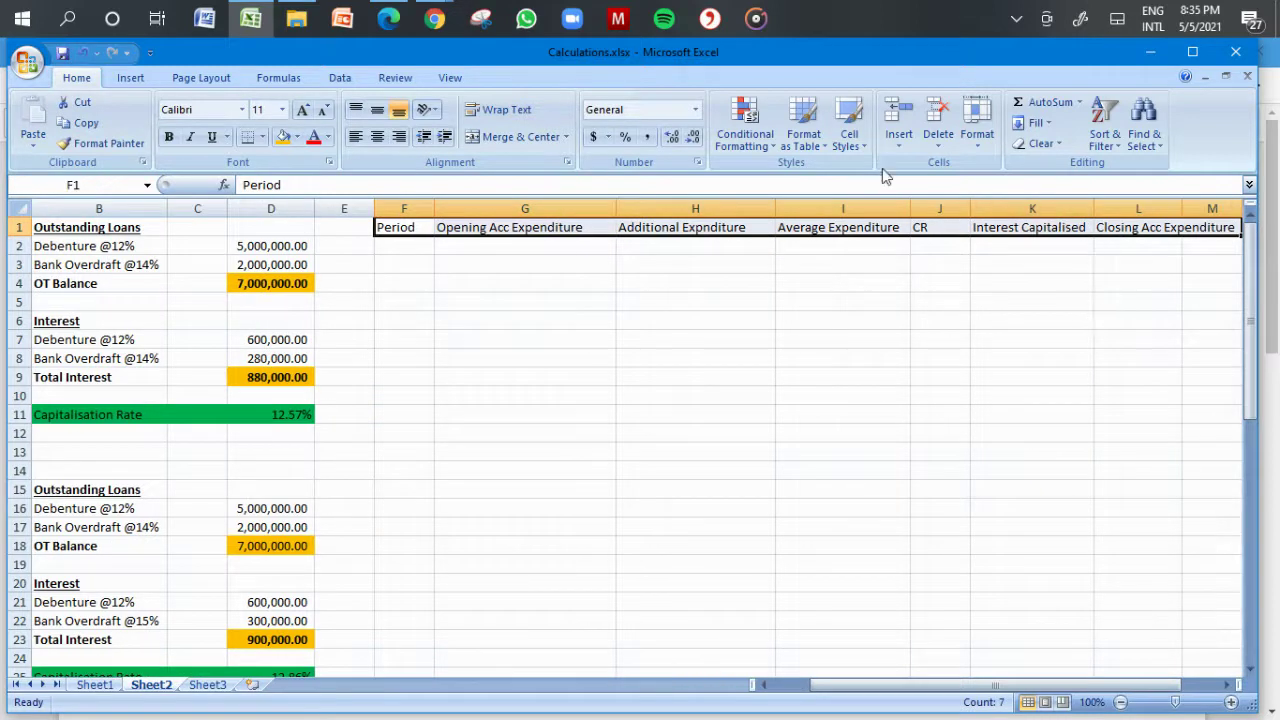
left_click(297, 138)
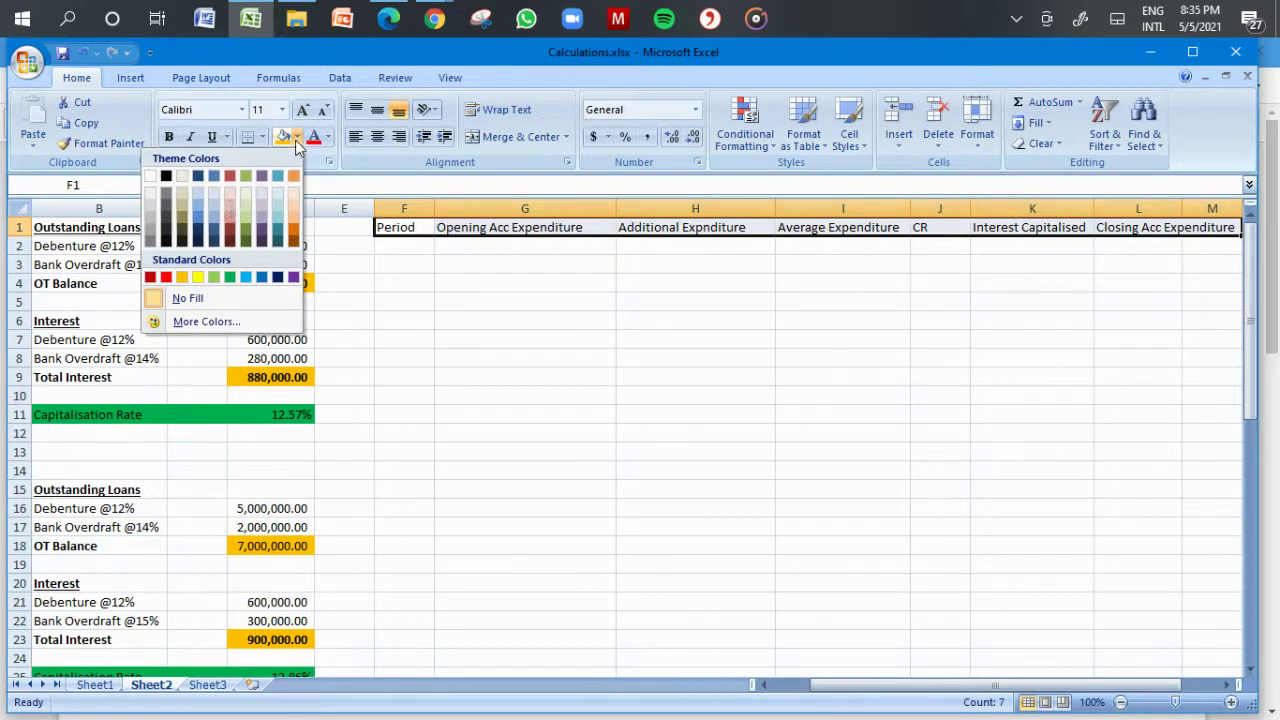
left_click(180, 205)
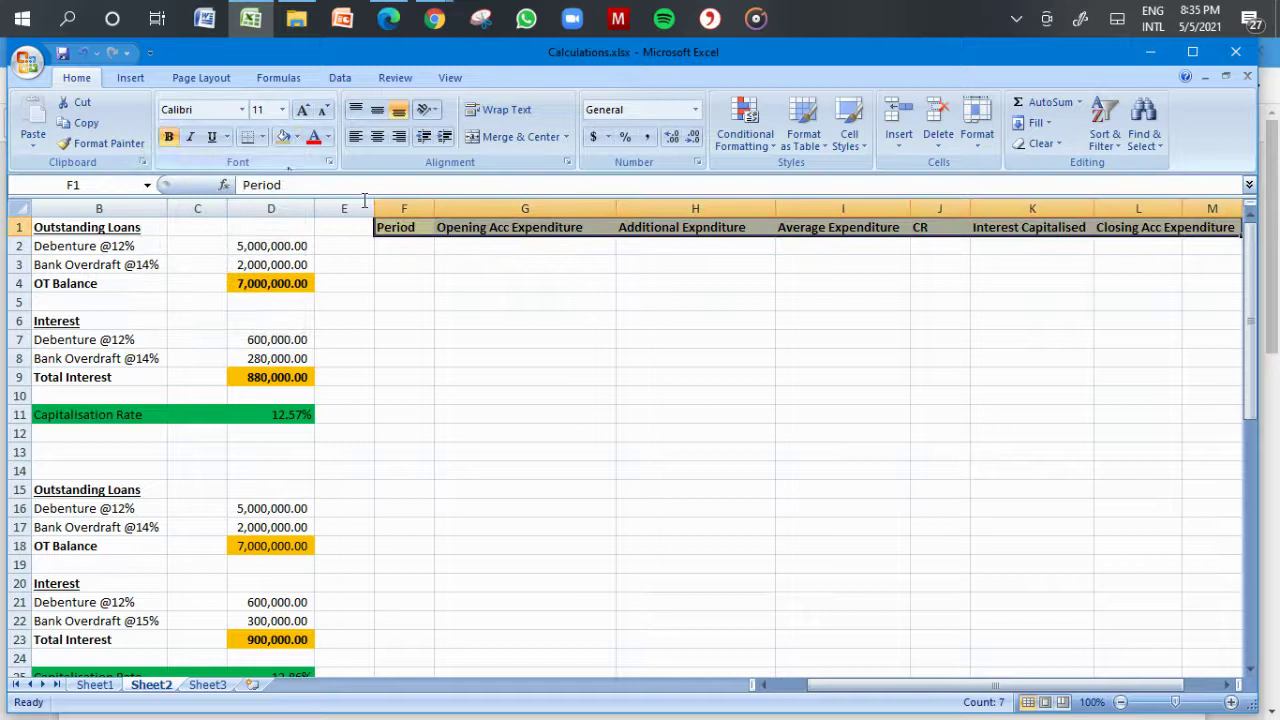
left_click(720, 339)
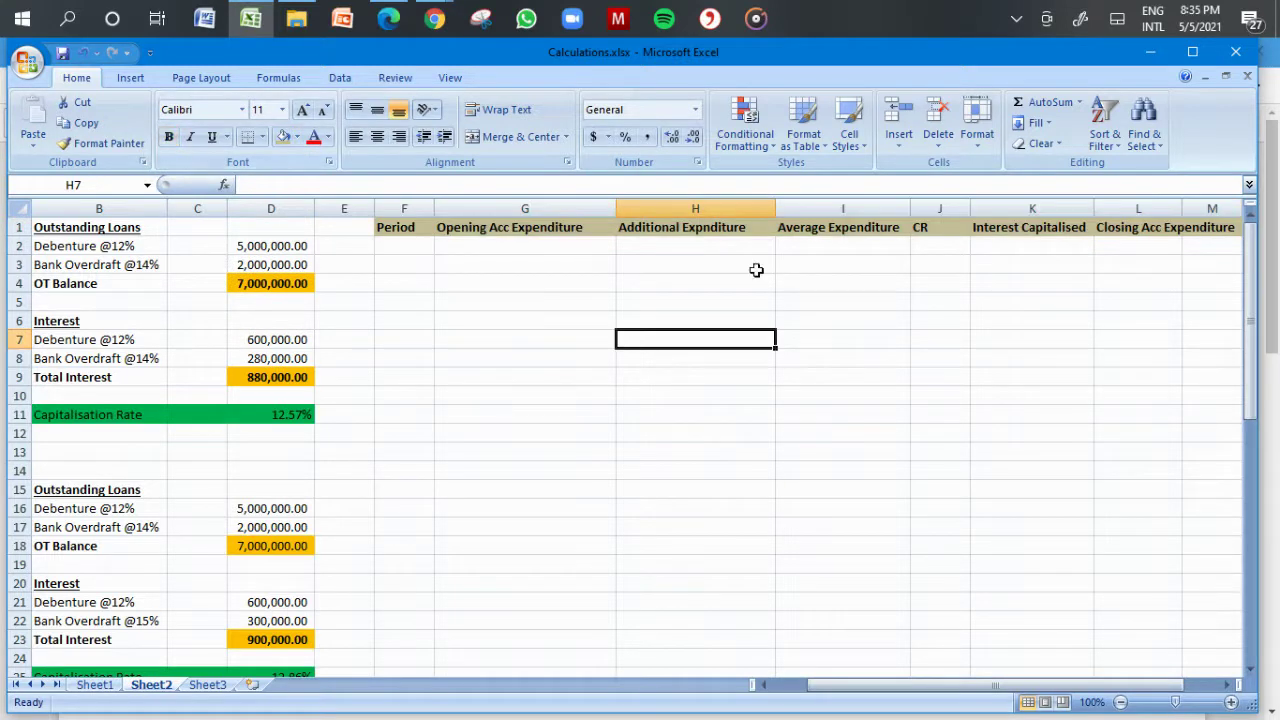
left_click(1182, 208)
left_click_drag(1182, 209, 1223, 218)
Step: Fill the Period column in F2:F5 with Q1, Q2, Q3 and Q4
left_click(412, 246)
type("Q1")
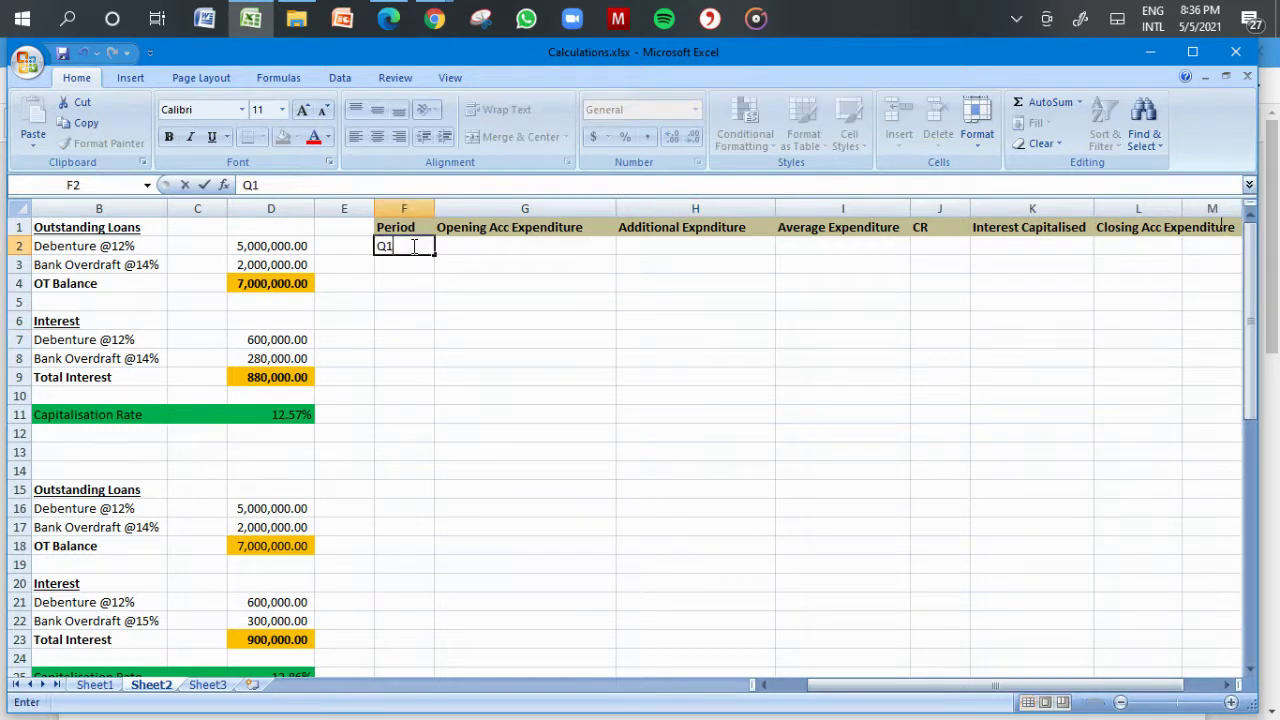
key("Return")
type("Q2")
key("Return")
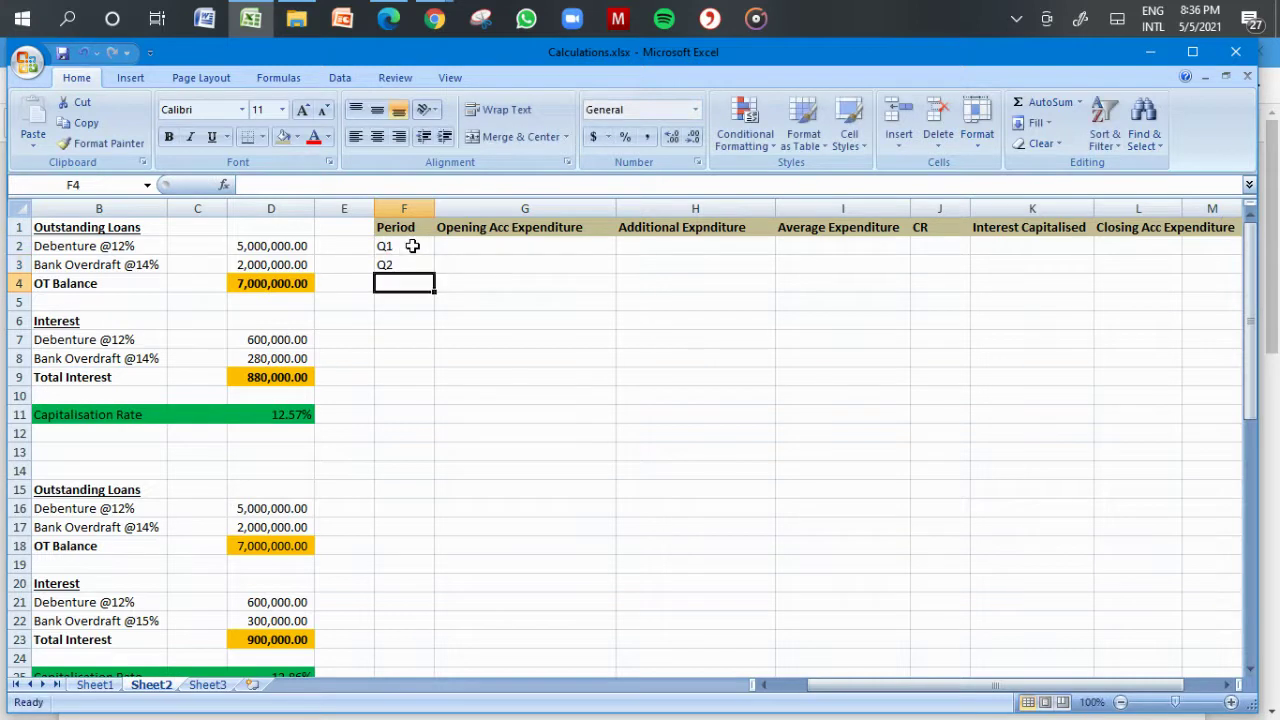
type("Q3")
key("Return")
type("4")
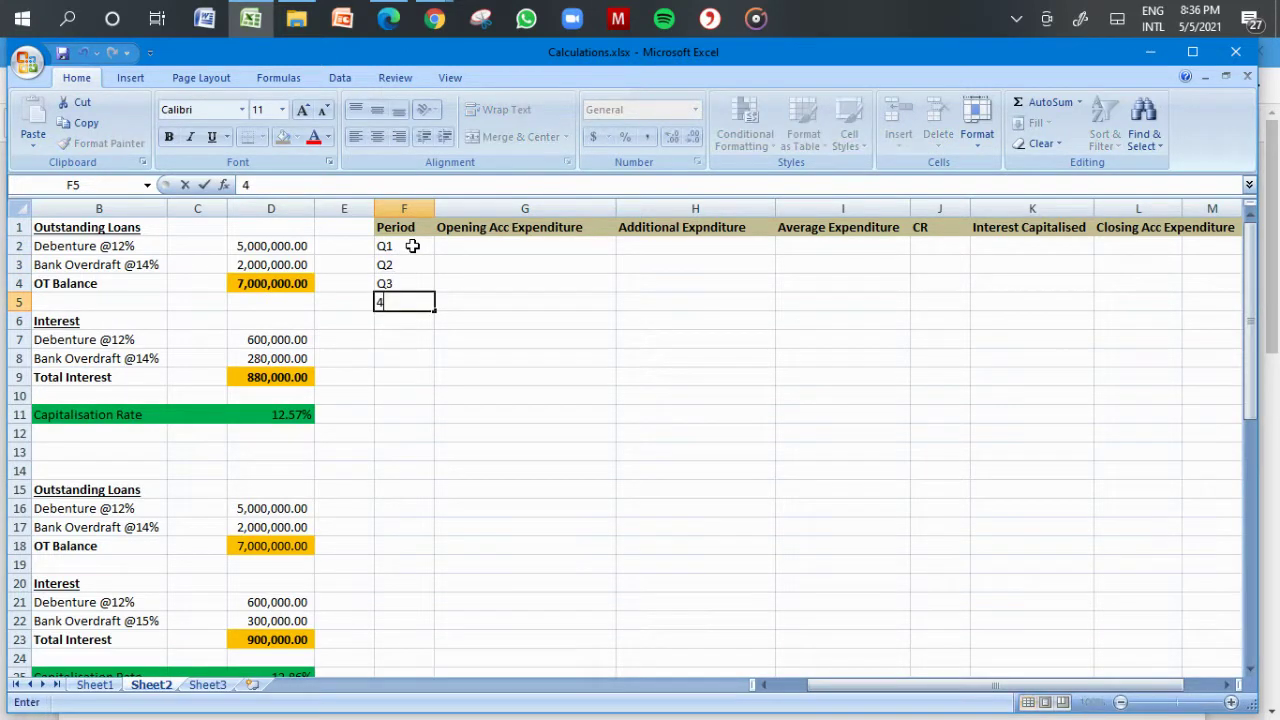
type("4")
key("Return")
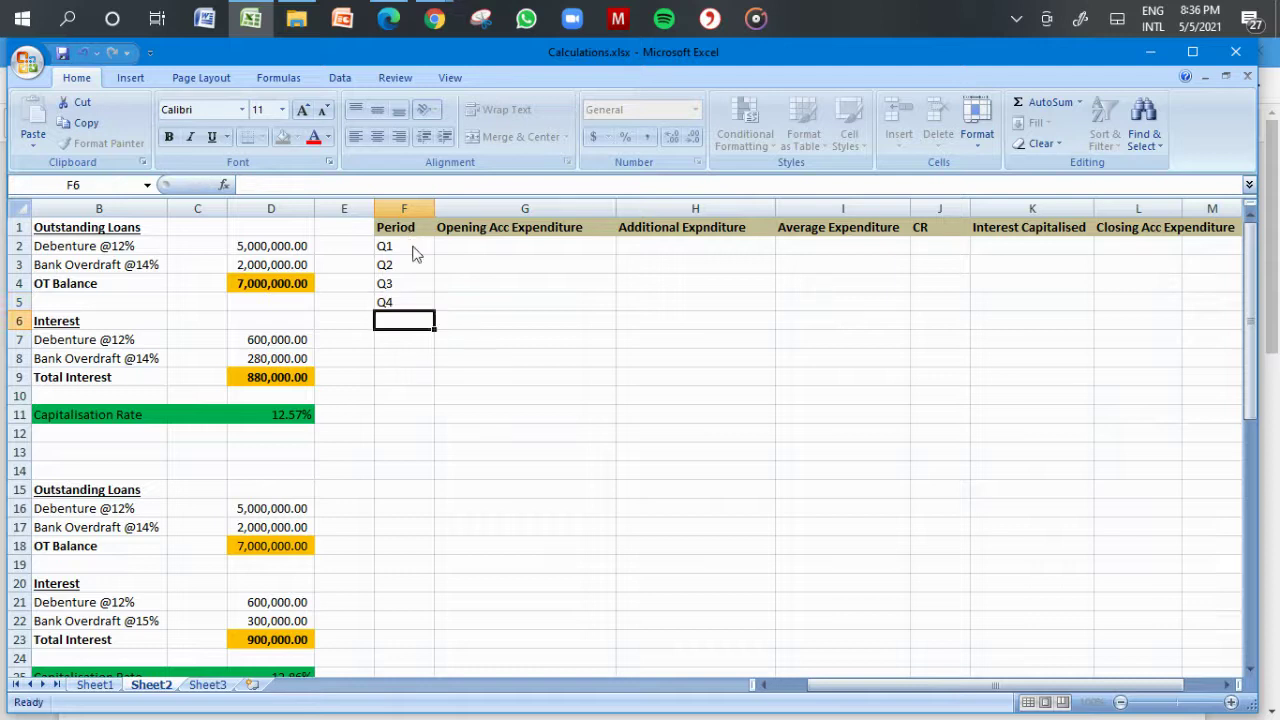
Step: Switch to borrowing costs.pdf in Edge and circle R2 500 000 and R90 000 in Question 3 with the red pen
key("Up")
key("Up")
key("Up")
key("Up")
key("Right")
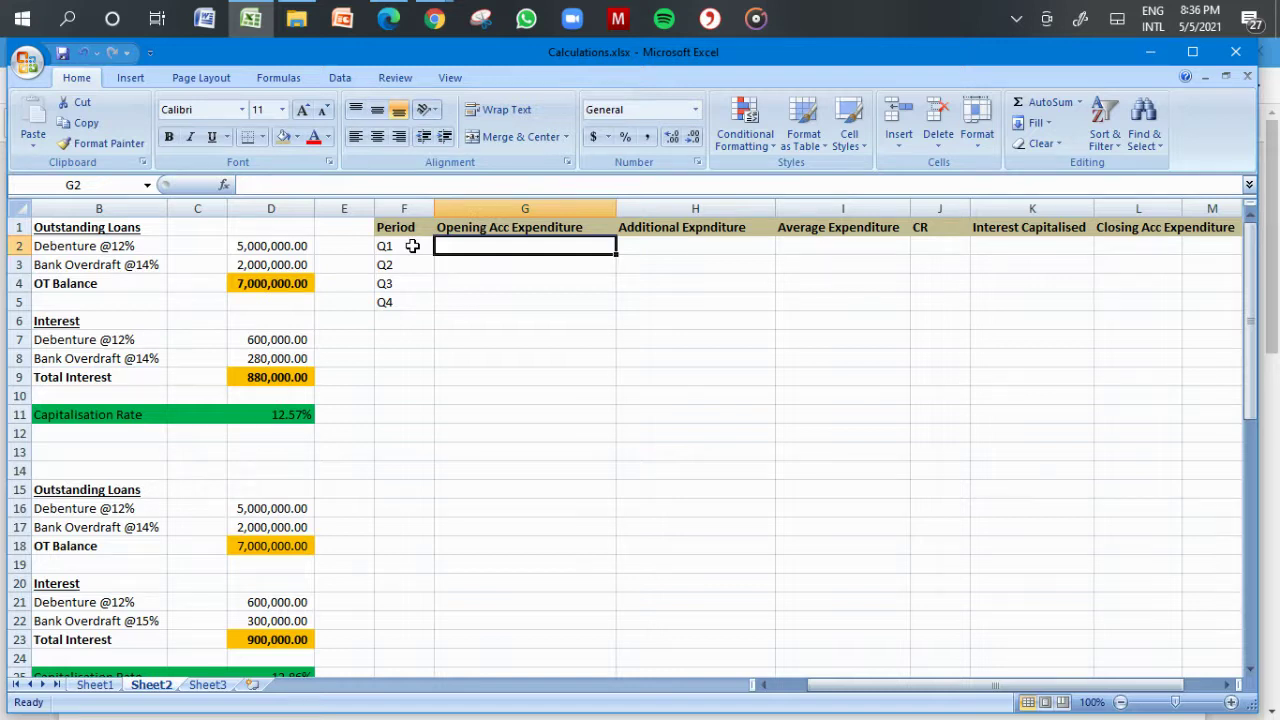
left_click(392, 19)
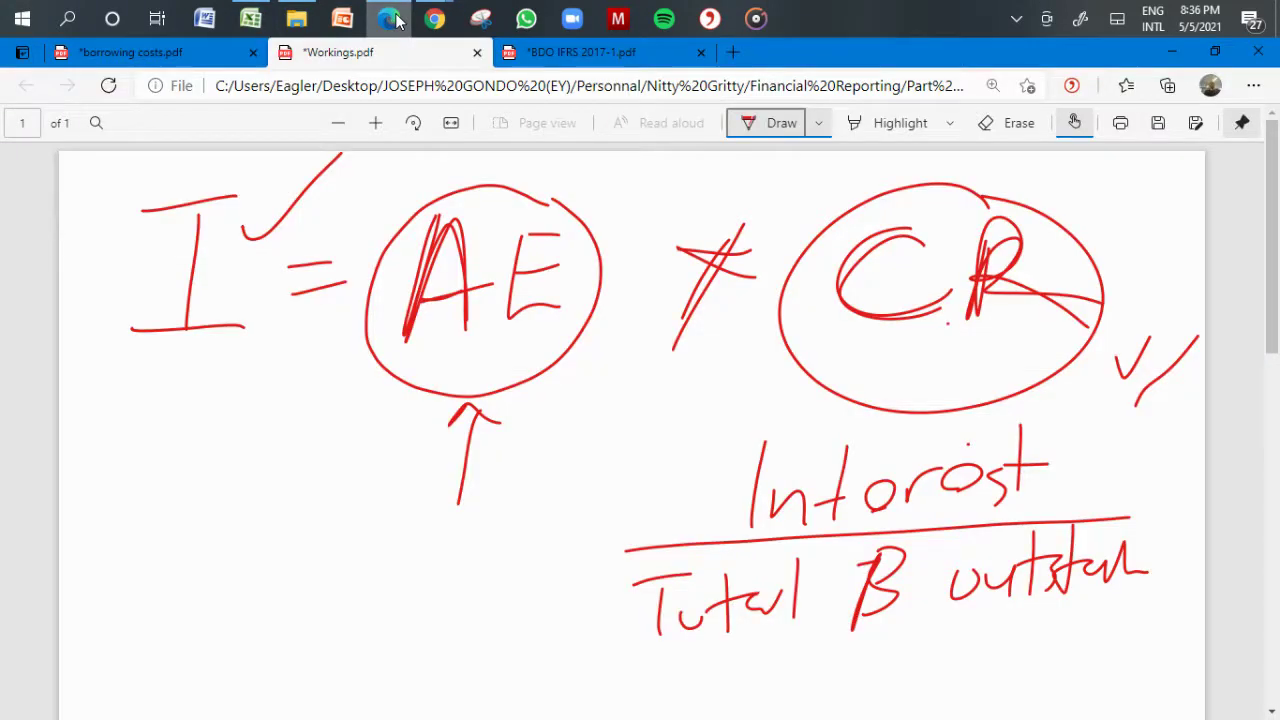
left_click(203, 53)
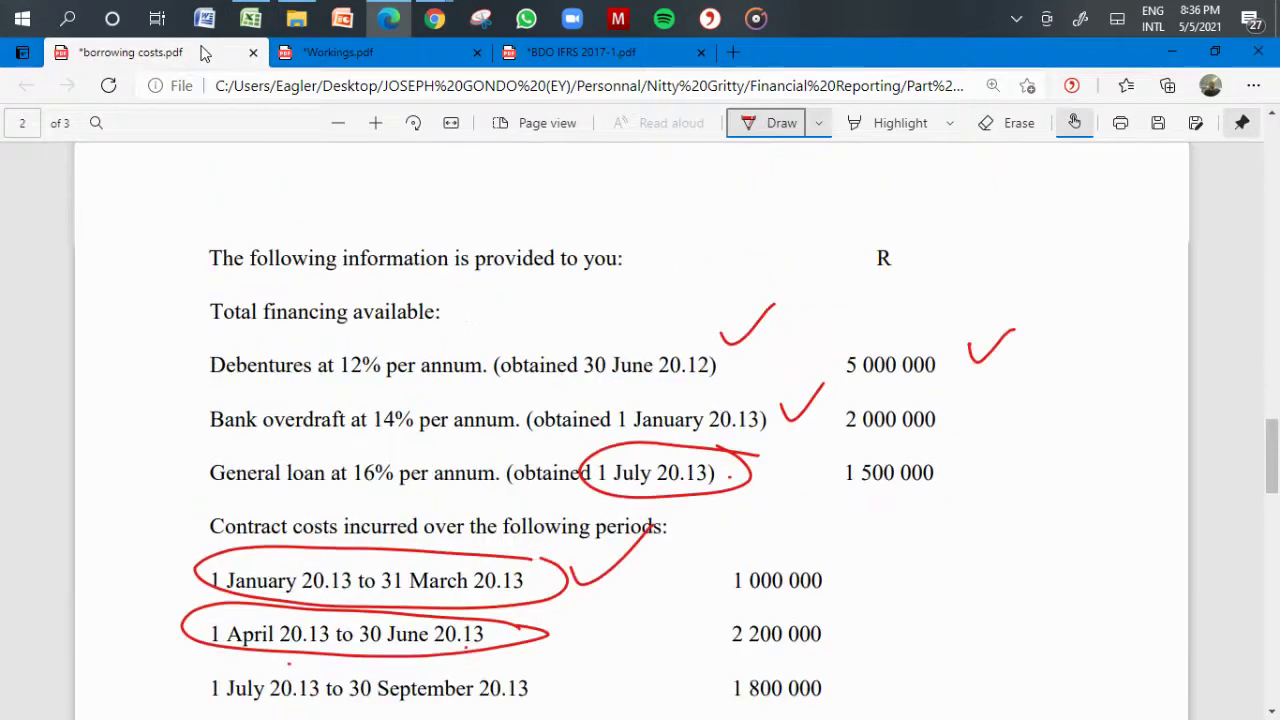
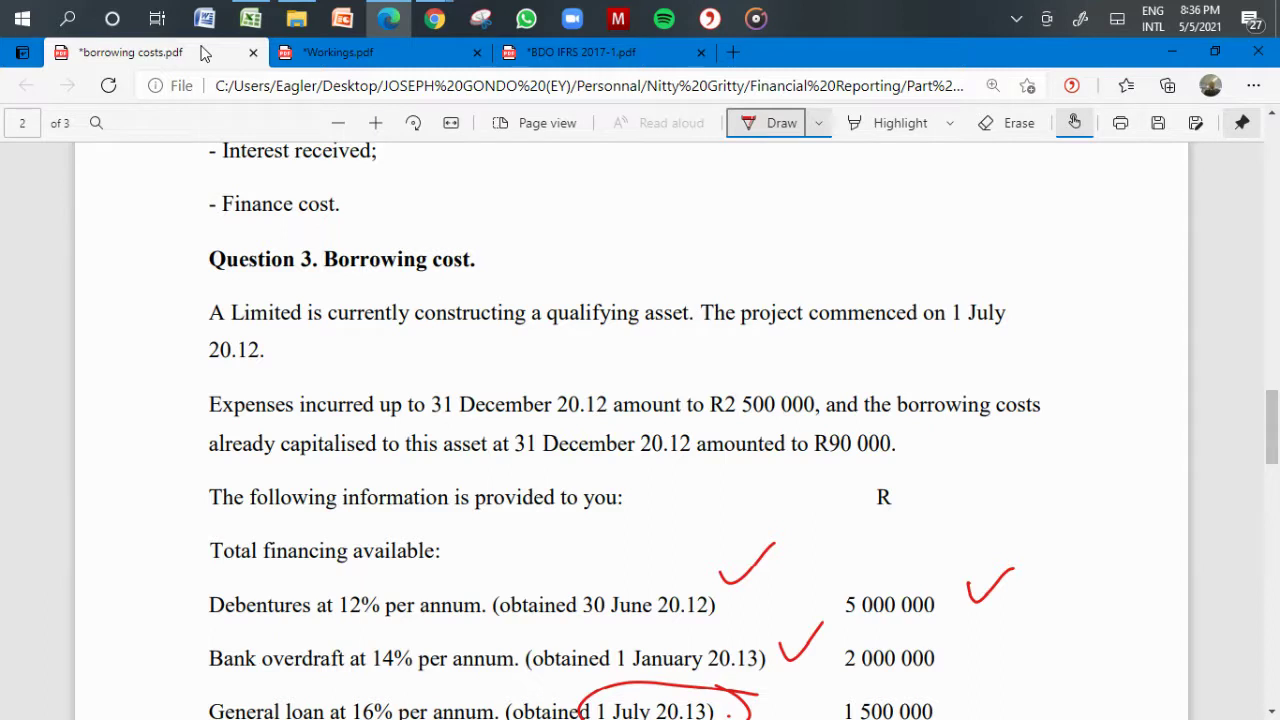
mouse_move(705, 412)
left_mouse_down()
mouse_move(763, 423)
mouse_move(706, 397)
mouse_move(826, 410)
left_mouse_up()
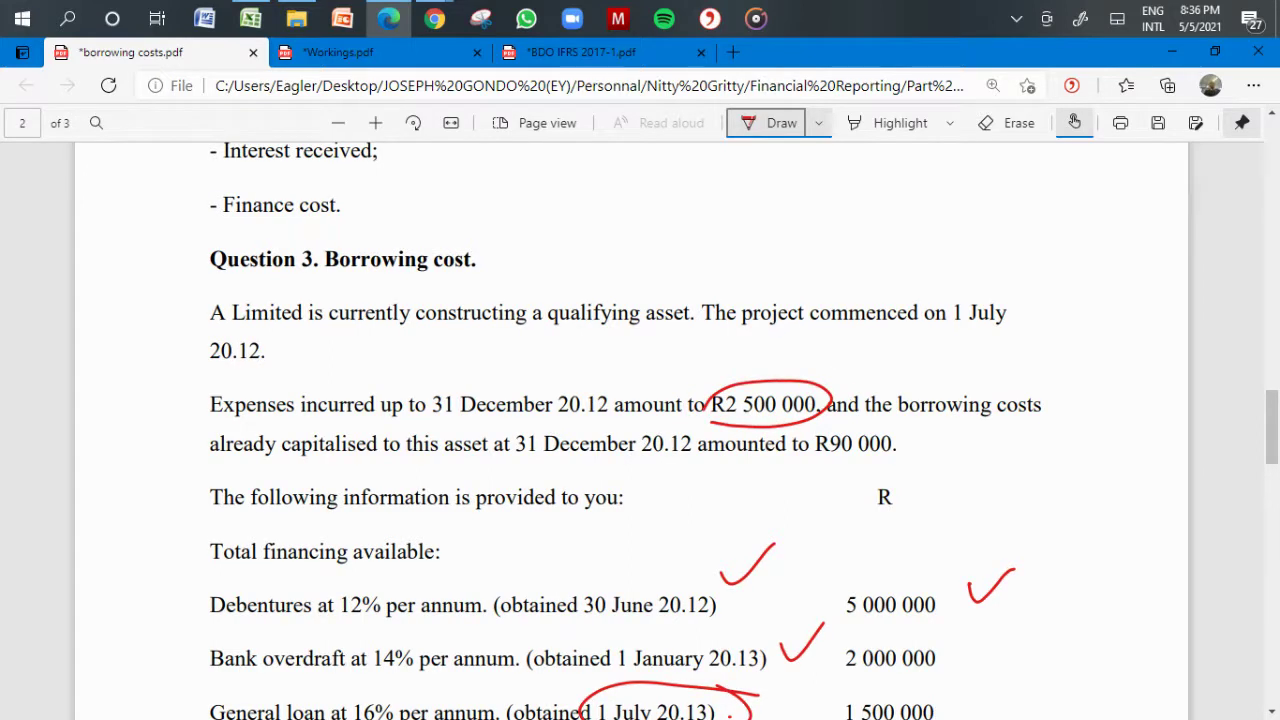
left_click_drag(788, 476, 751, 471)
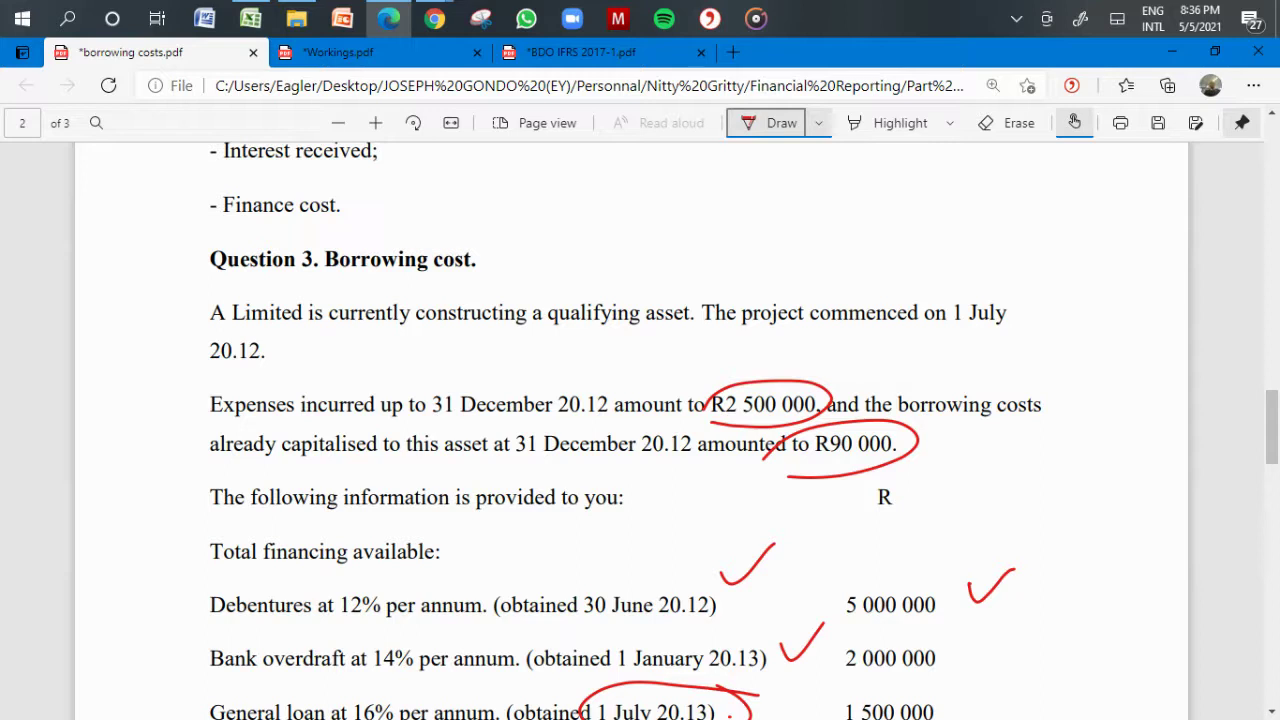
Step: Switch back to the Calculations.xlsx workbook in Excel and enter 2590000 as the Q1 opening accumulated expenditure in G2
left_click(250, 18)
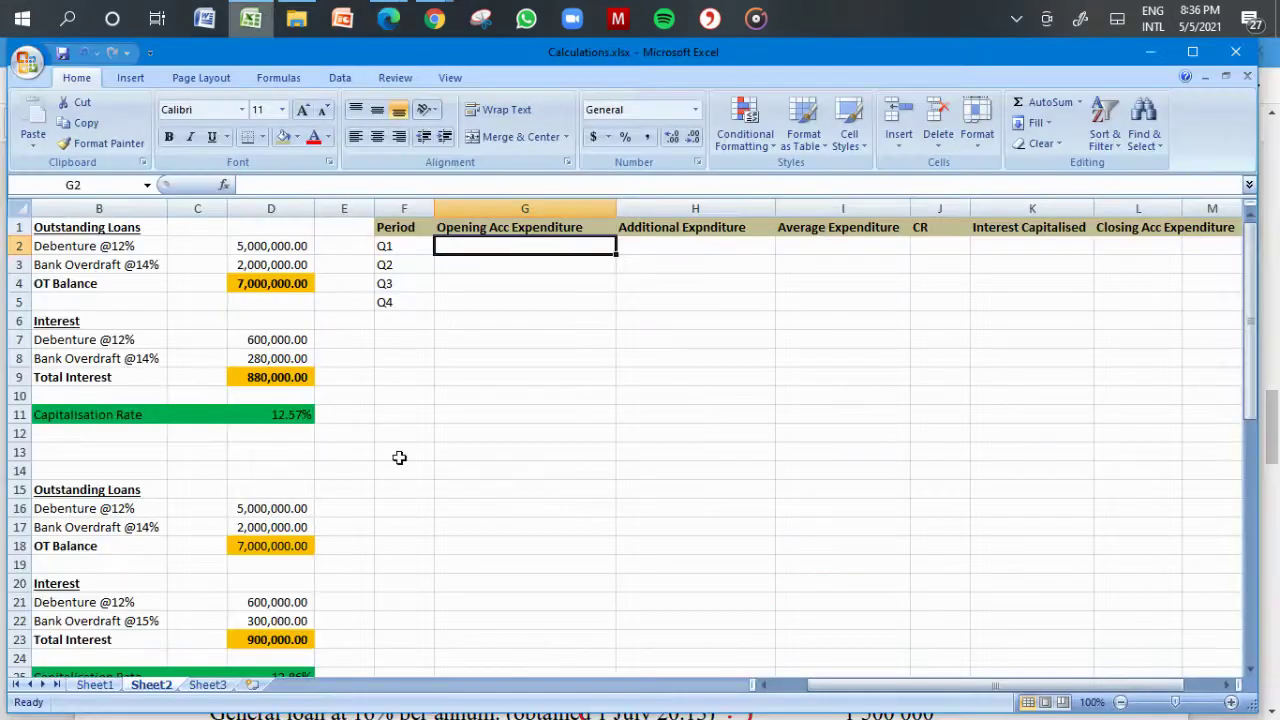
type("2590000")
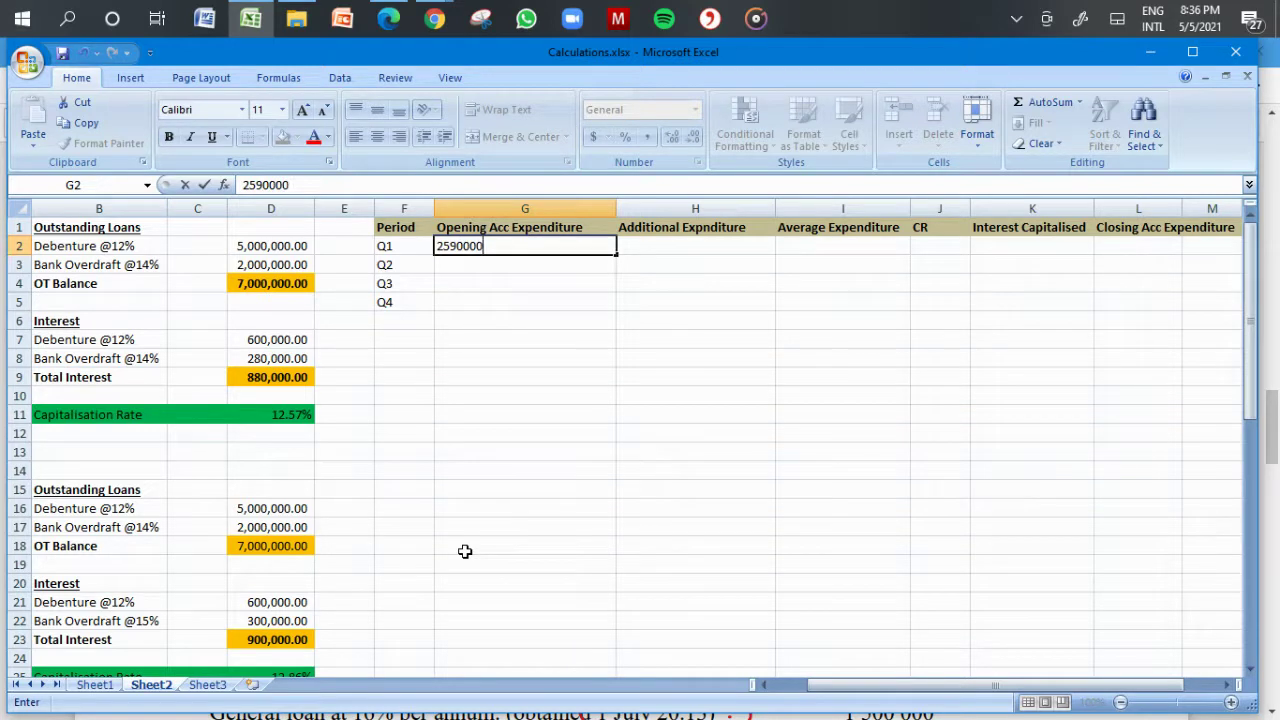
key("Return")
key("Up")
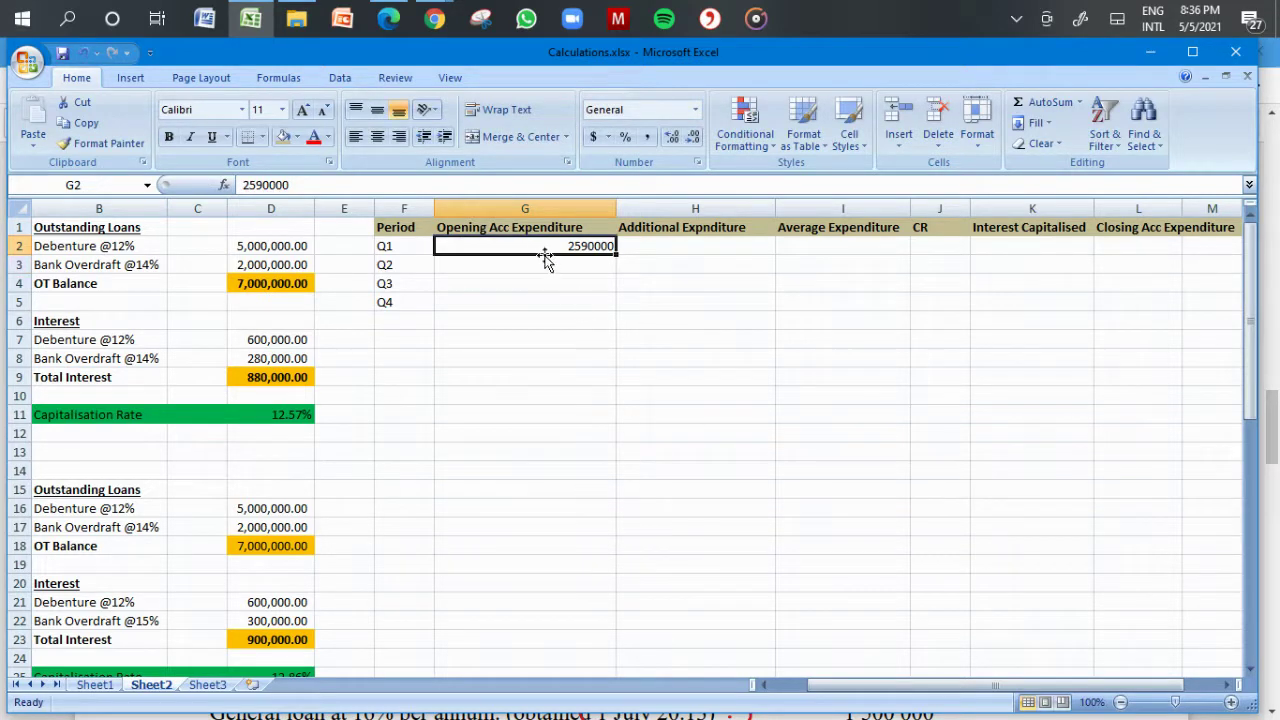
Step: Apply the comma number style to the Q1–Q4 table cells from Opening Acc Expenditure through Closing Acc Expenditure
left_click_drag(542, 246, 1183, 303)
left_click(651, 136)
left_click(755, 414)
Step: Format the CR cells J2:J5 as percentages
left_click(930, 241)
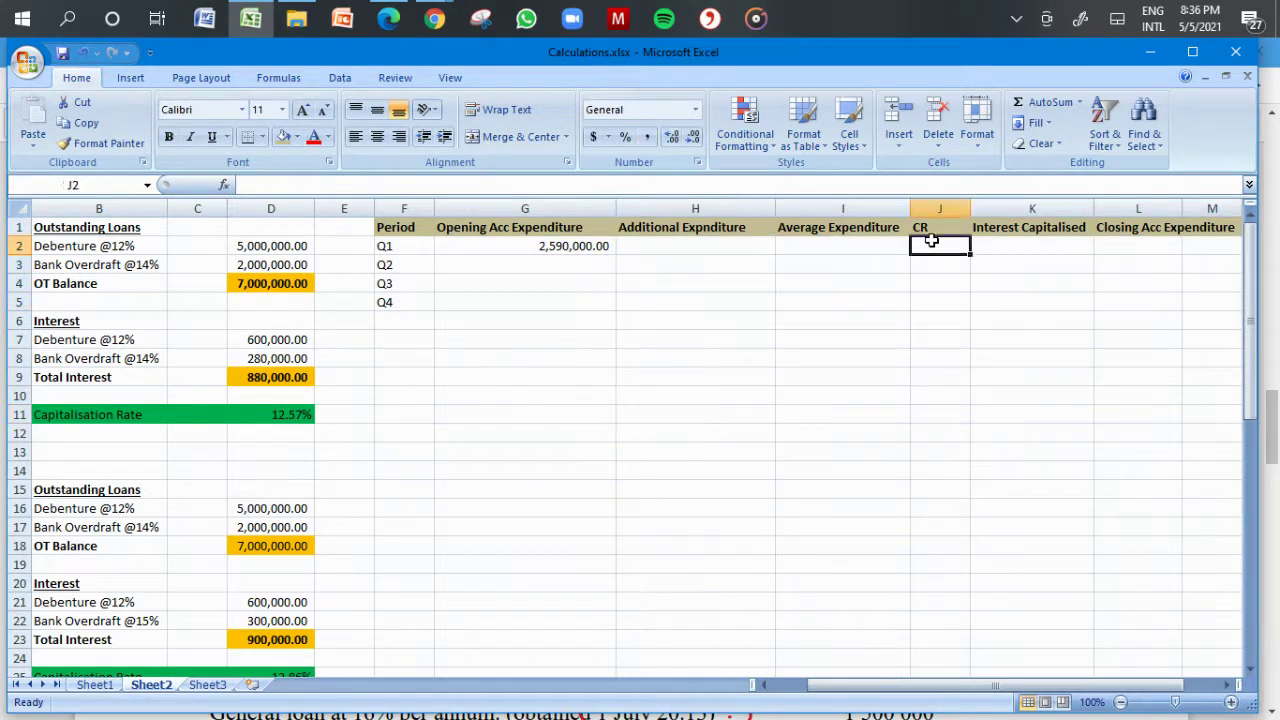
left_click_drag(930, 241, 936, 302)
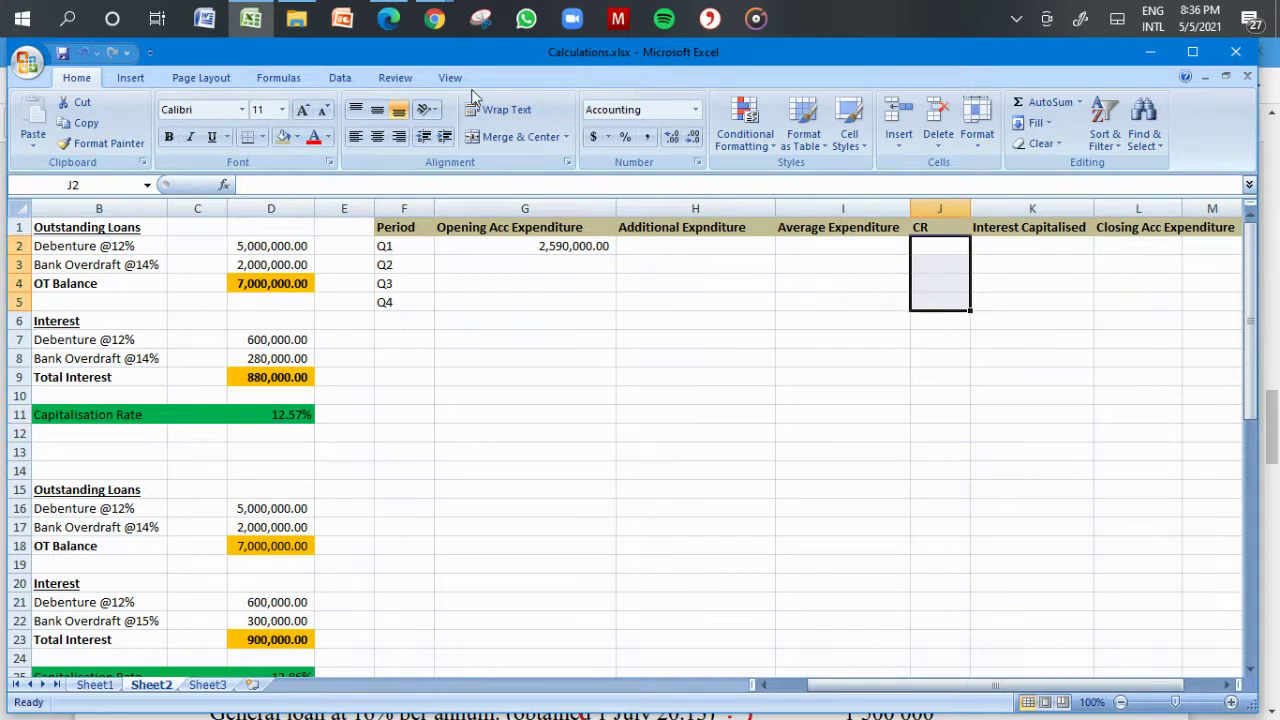
left_click(625, 136)
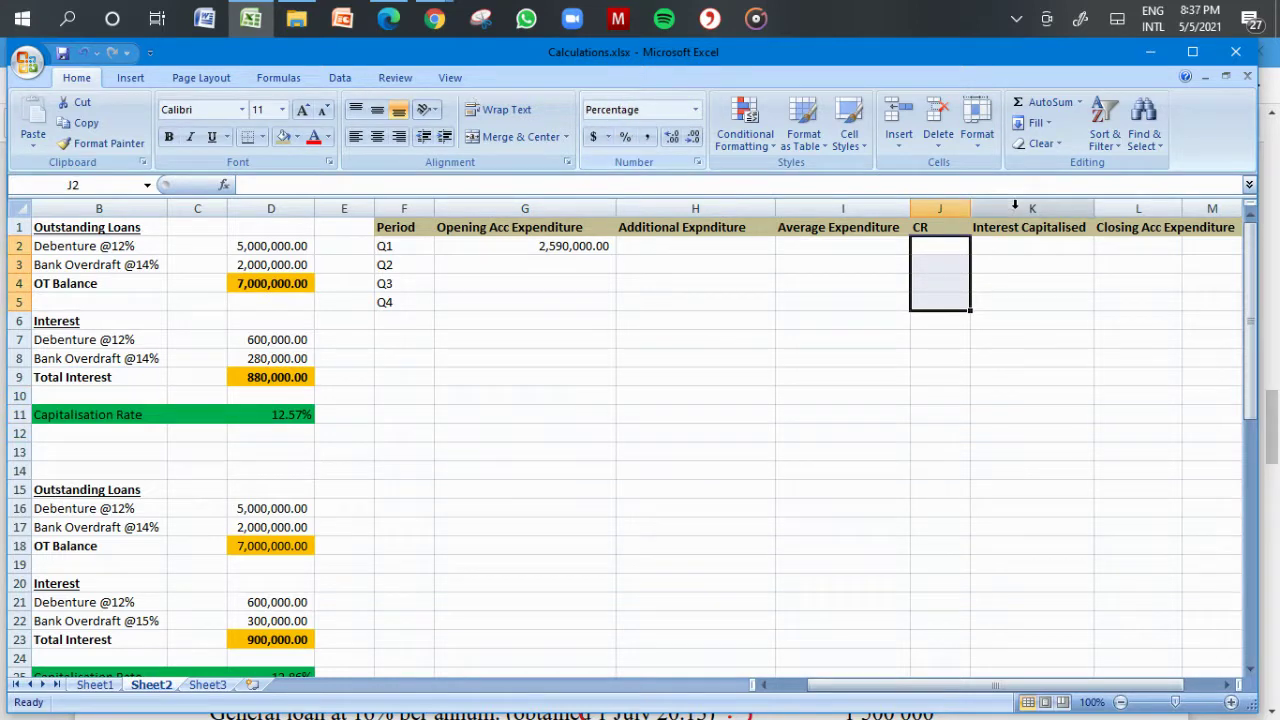
Step: Link the Q1 CR cell J2 to the capitalisation rate with =D11 and show it with two decimal places
left_click(962, 248)
type("=")
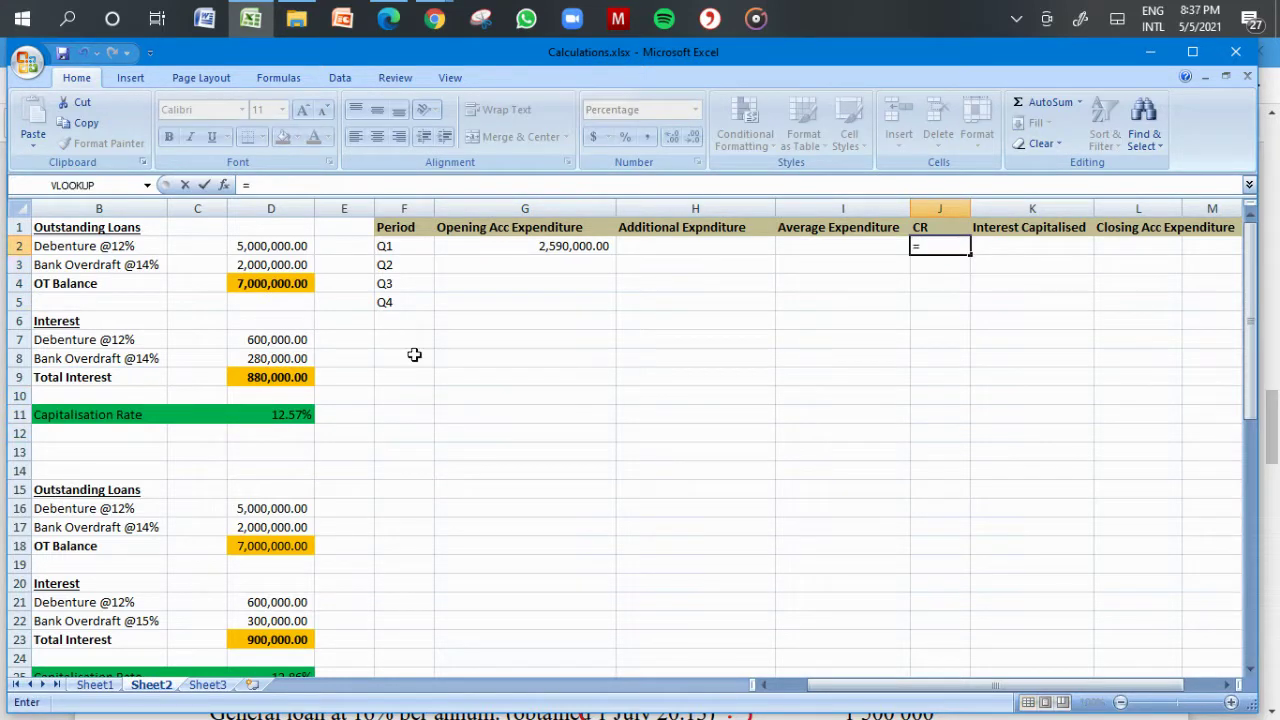
left_click(295, 414)
key("Return")
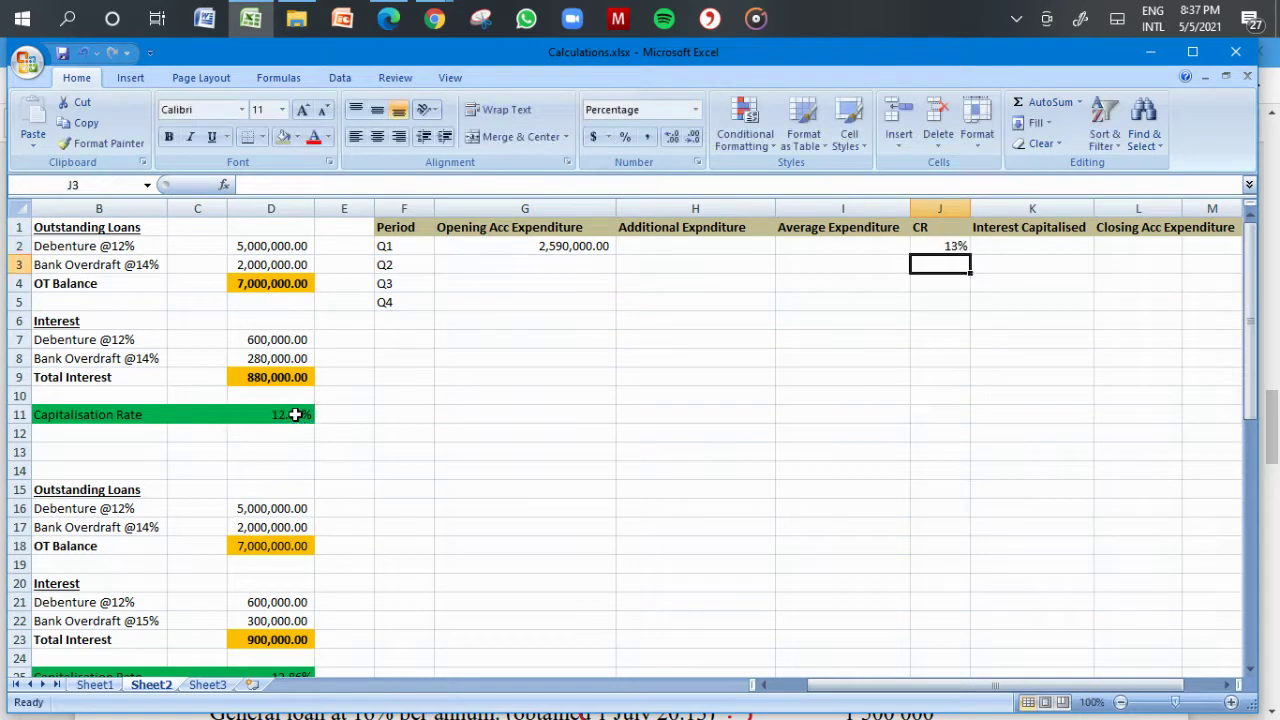
key("Up")
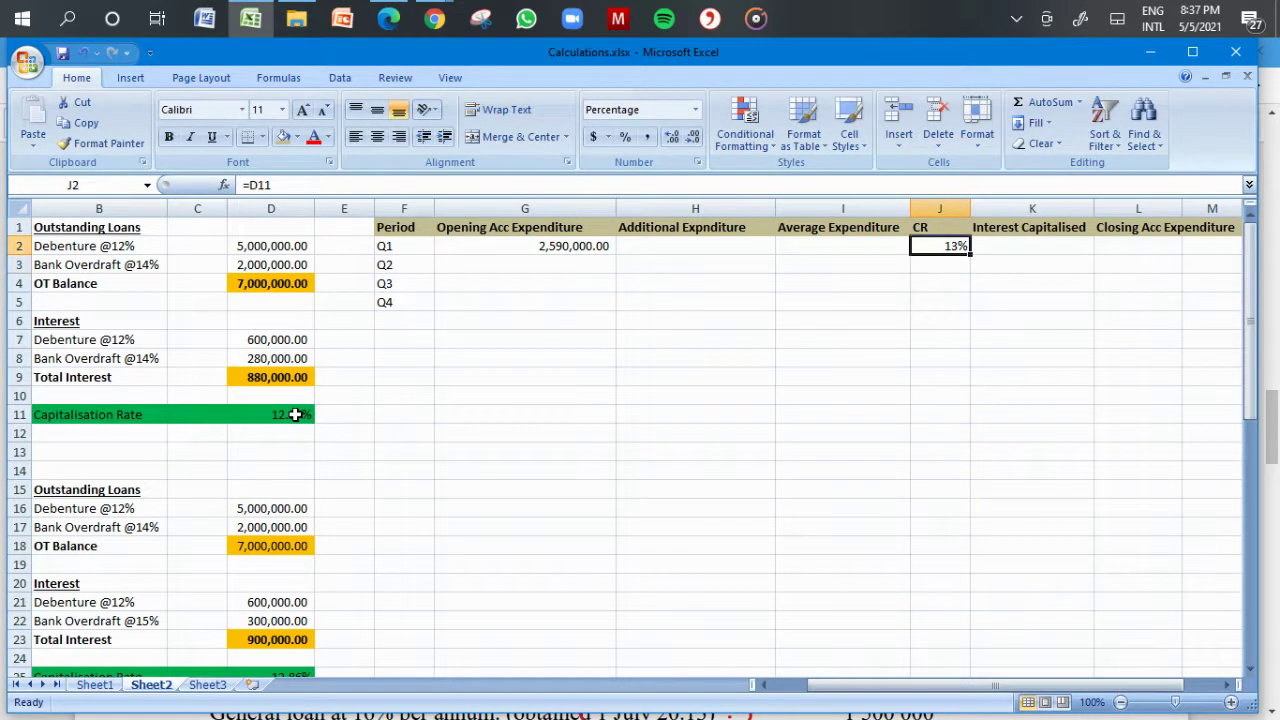
left_click(673, 141)
left_click(673, 141)
key("Down")
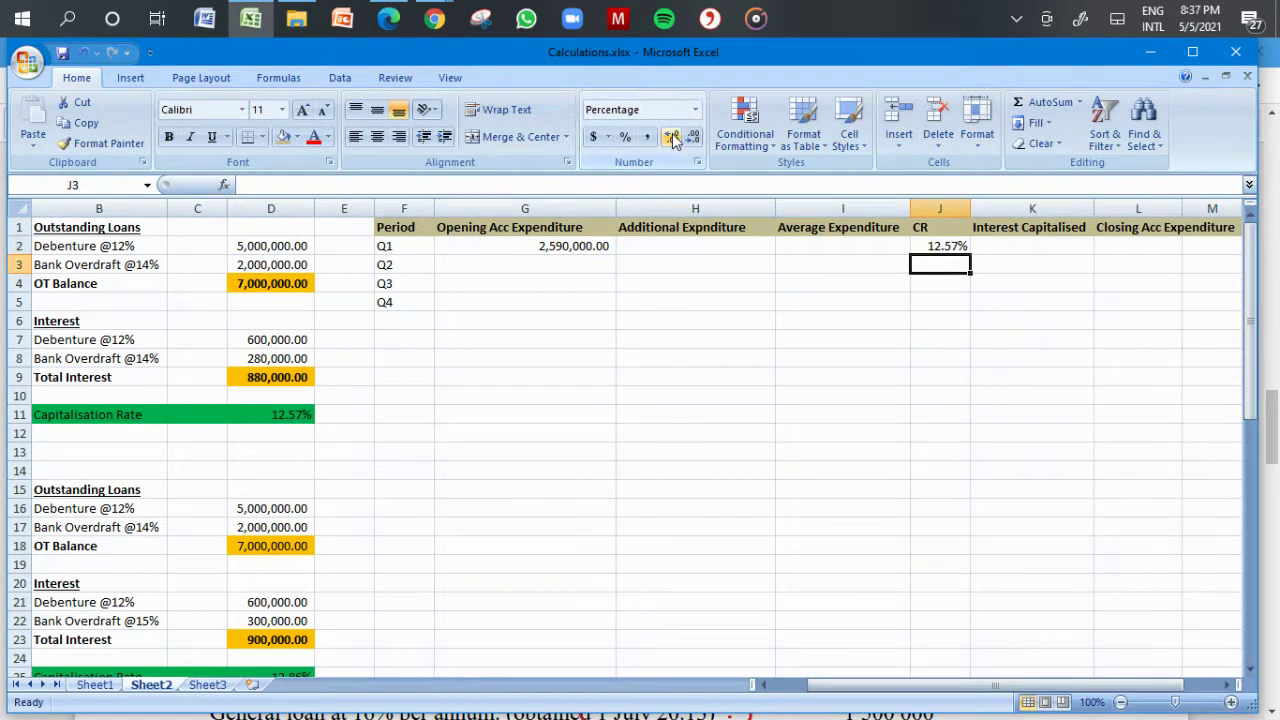
Step: Link the Q2 CR cell J3 to the second capitalisation rate with =D25
type("=")
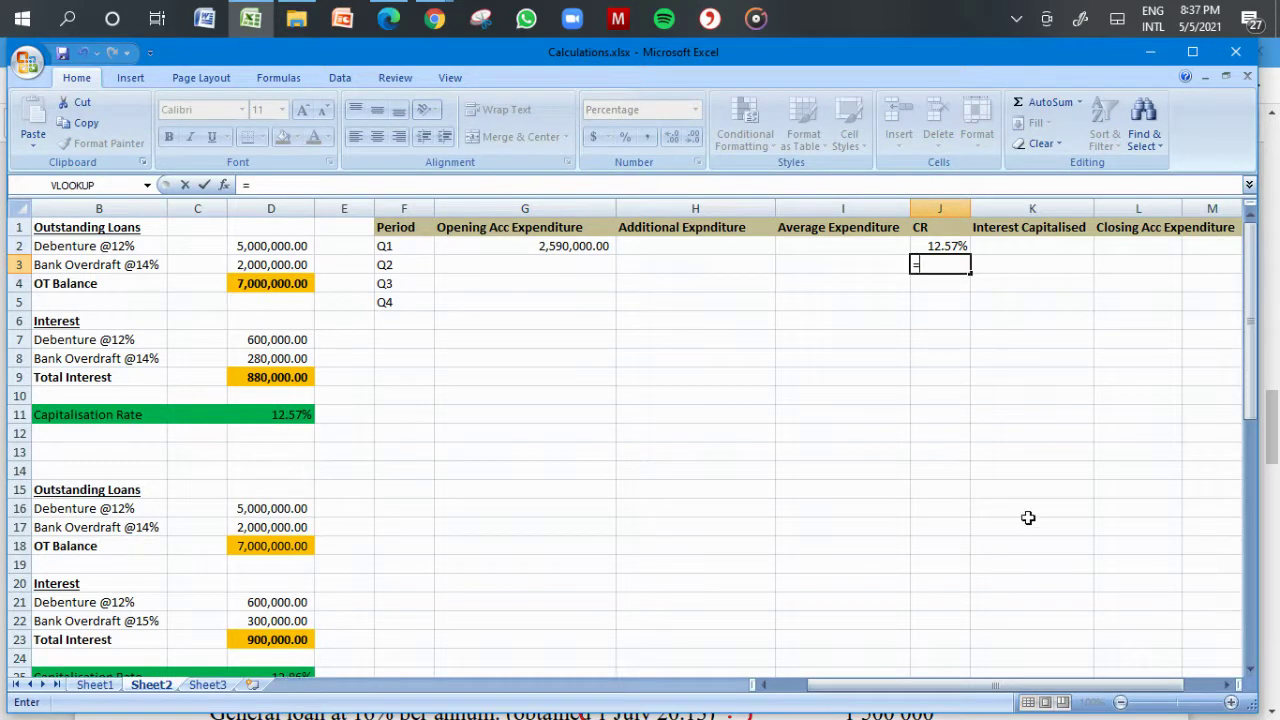
scroll(1249, 668, "down", 2)
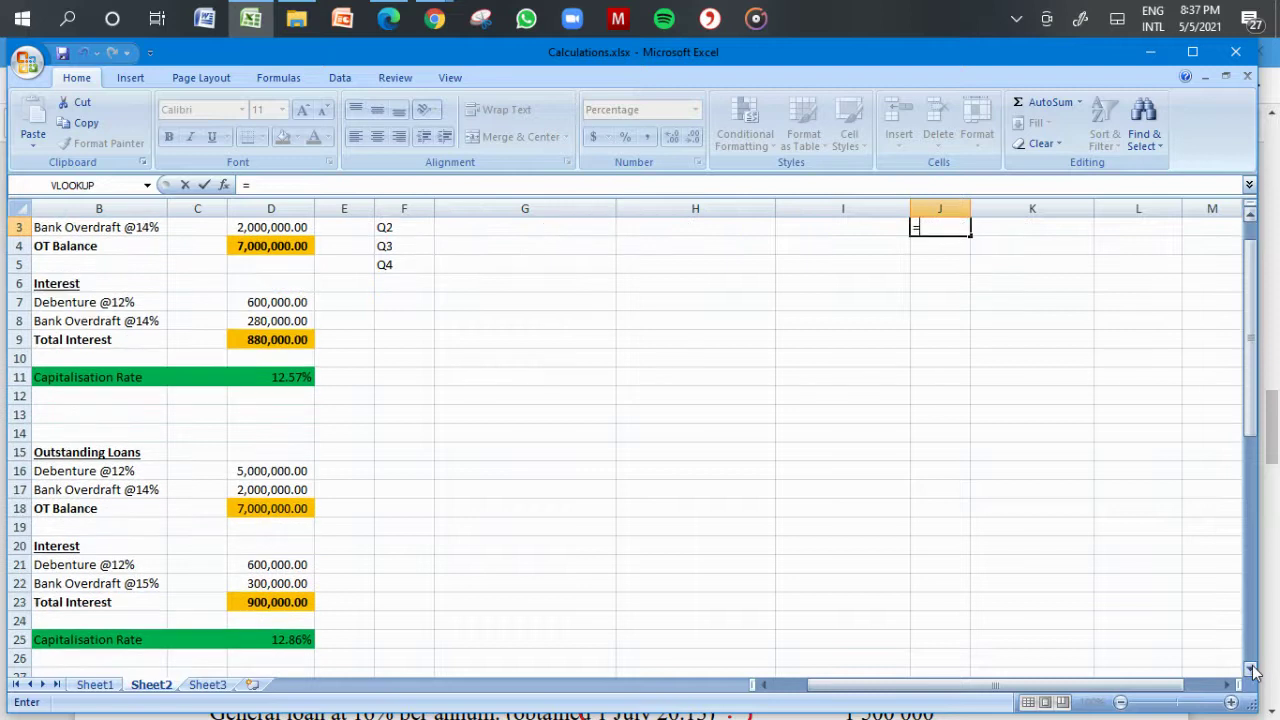
left_click(295, 636)
key("Return")
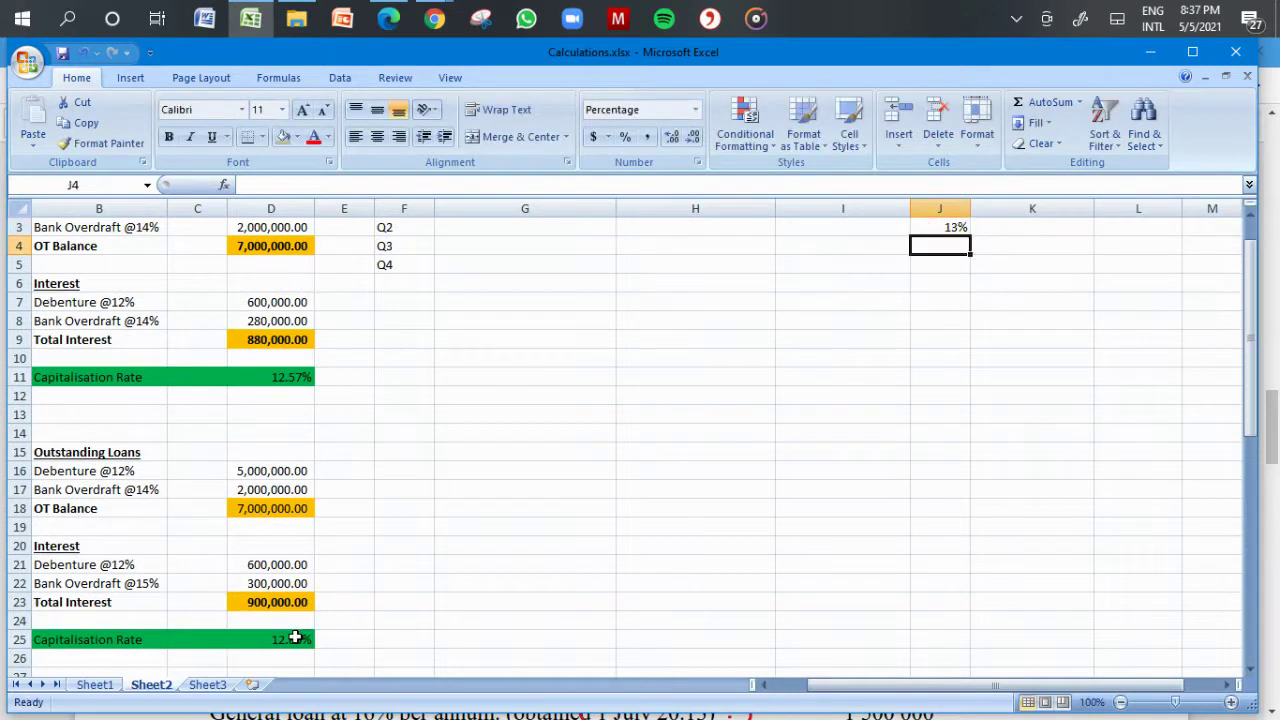
Step: Link the Q3 CR cell J4 to the third capitalisation rate with =D40
type("=")
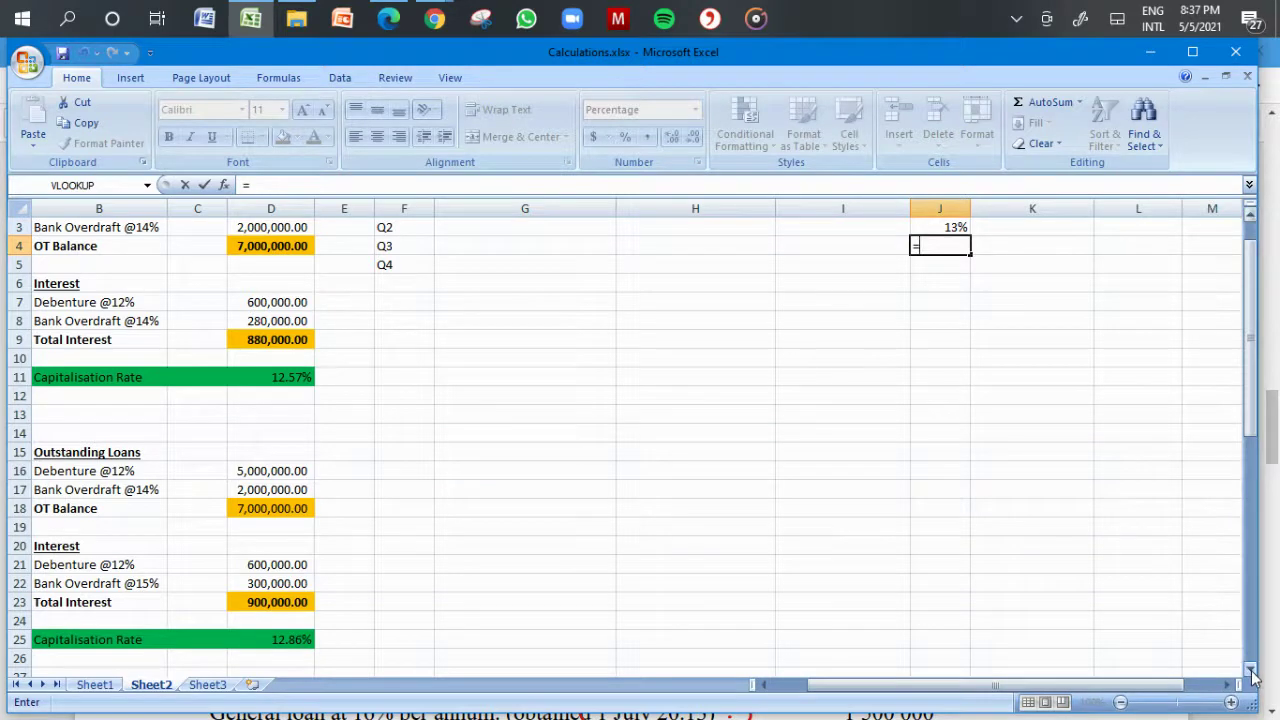
scroll(1250, 670, "down", 3)
scroll(1250, 670, "down", 4)
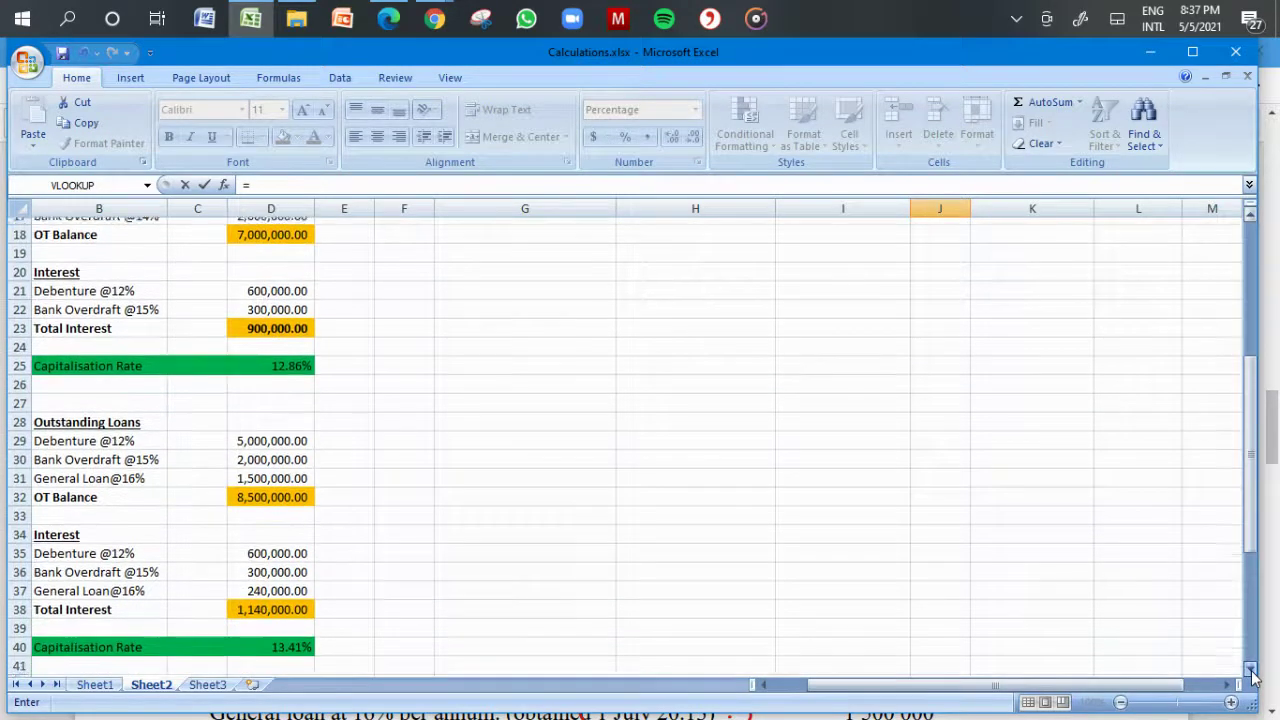
left_click(289, 620)
key("Return")
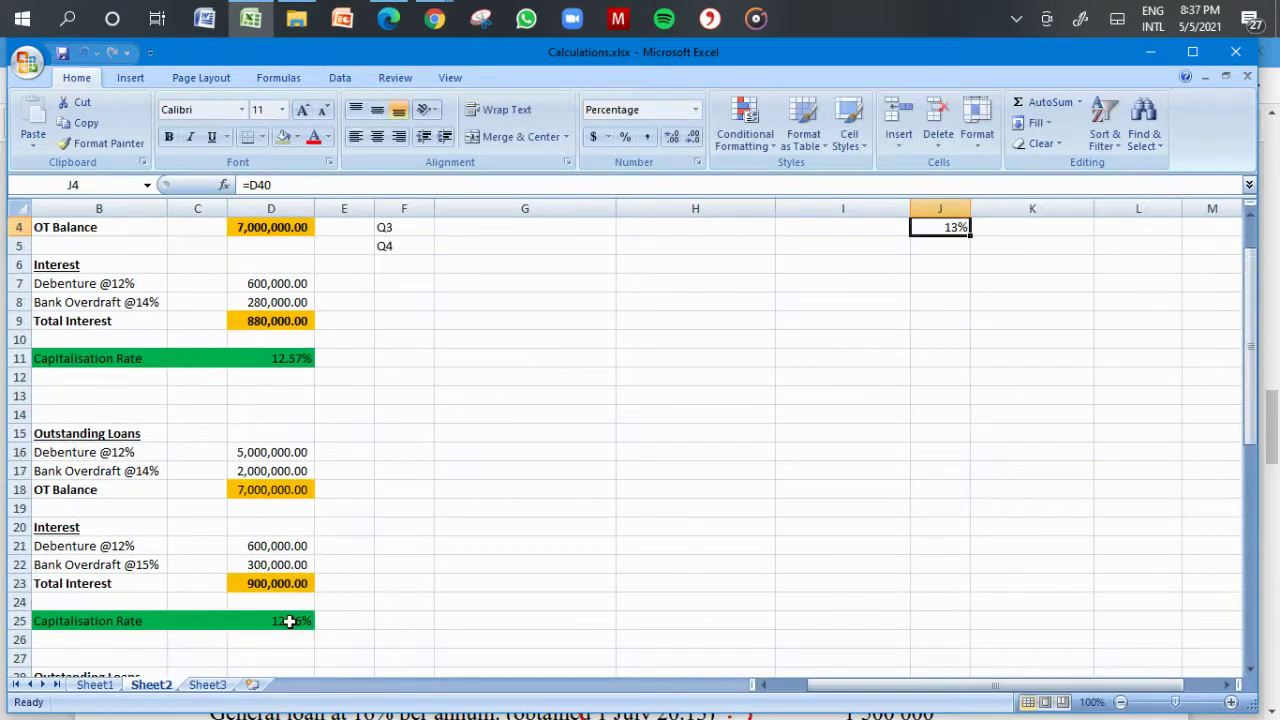
Step: Show the Q2 and Q3 CR percentages in J3:J4 with two decimal places
key("Up")
key("Up")
key("Up")
key("Down")
key("Down")
key("shift+Down")
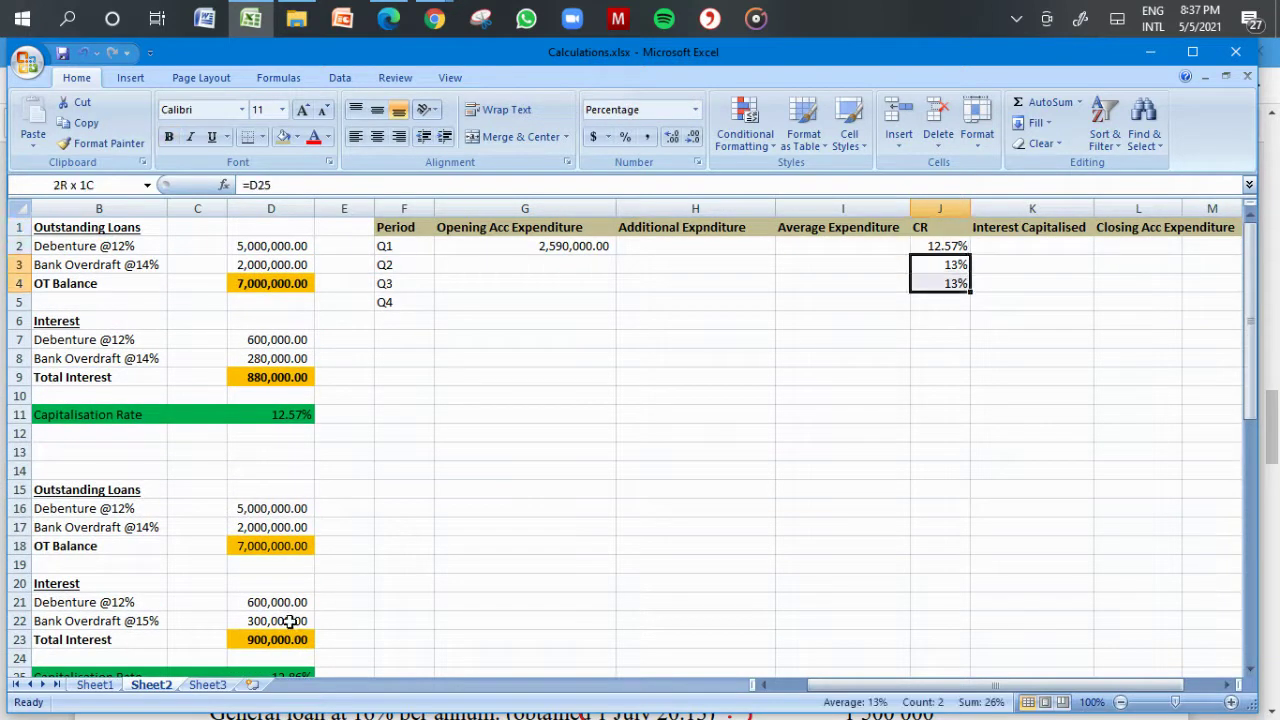
left_click(671, 137)
left_click(671, 137)
left_click(1039, 391)
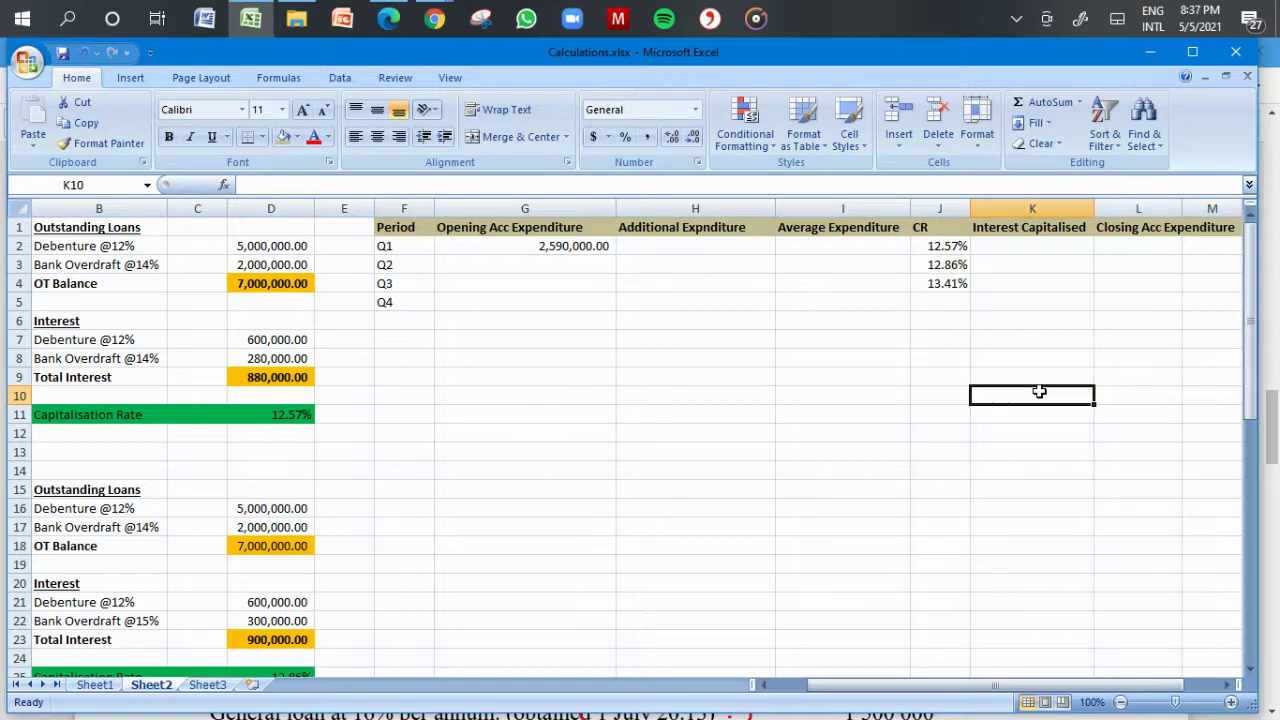
Step: Select cell H2, switch to borrowing costs.pdf in Edge, and erase the red pen marks around the debentures, general loan date and contract cost periods
left_click(531, 262)
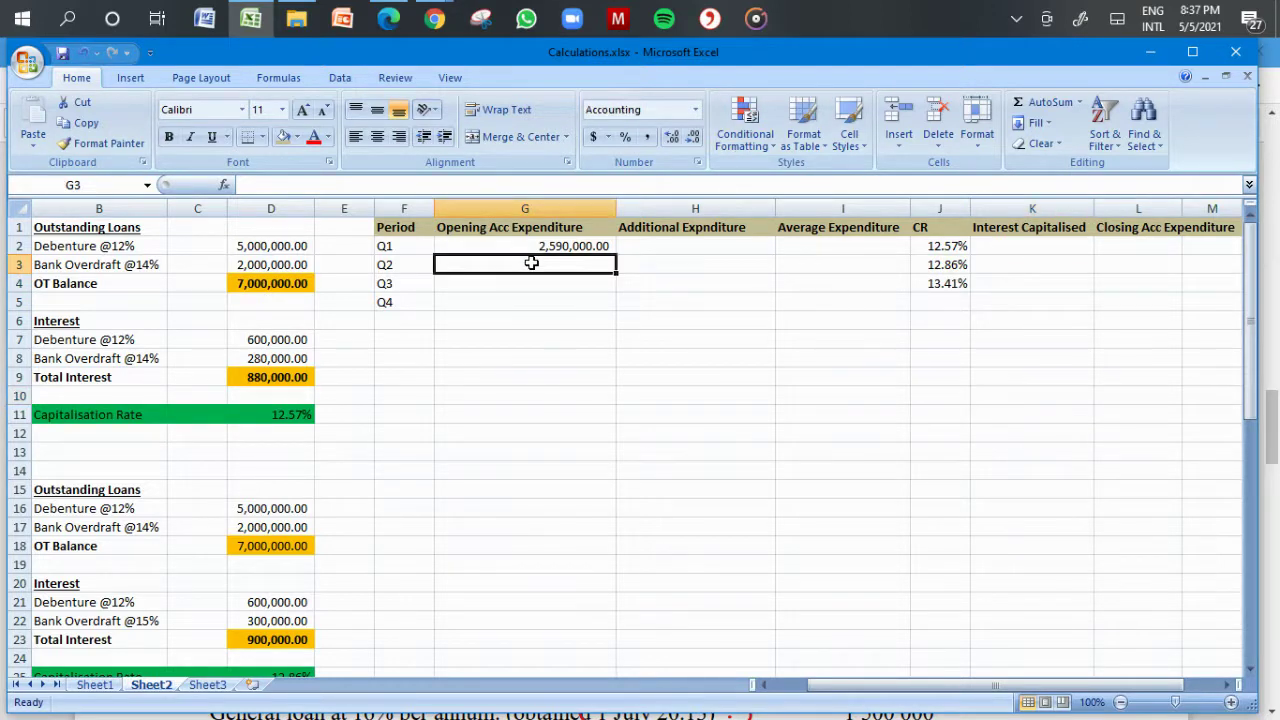
left_click(708, 244)
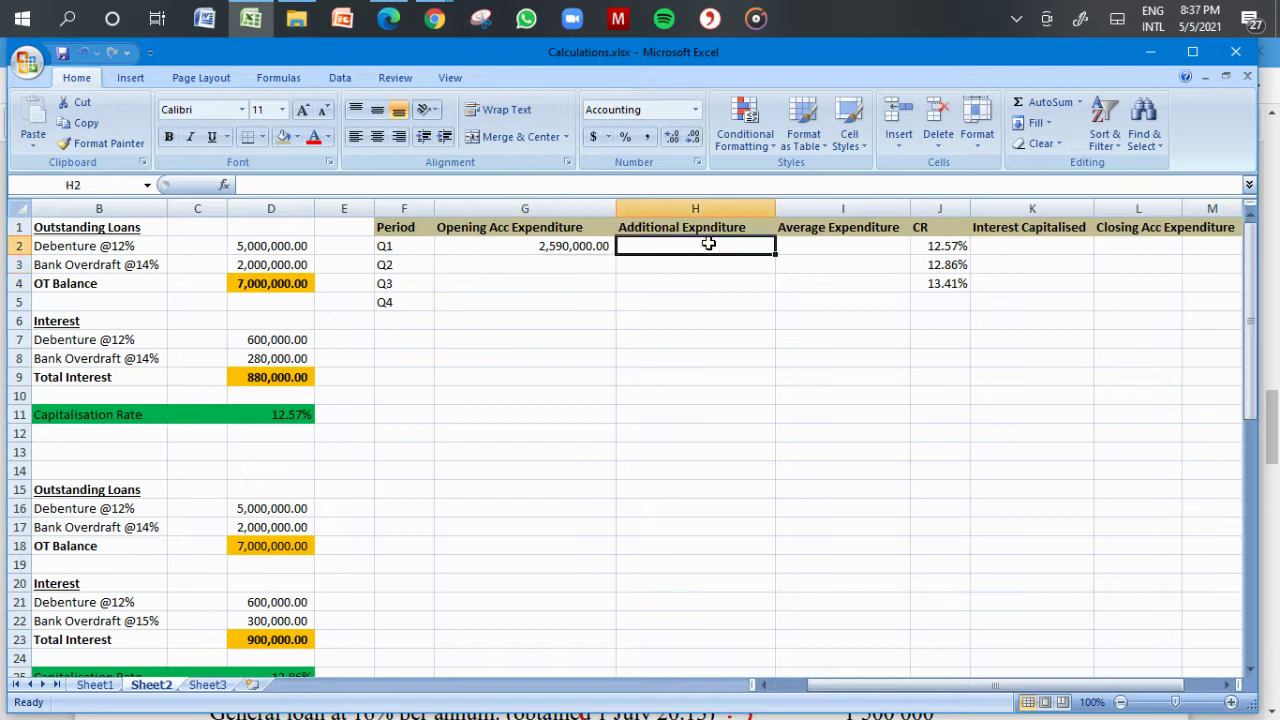
left_click(389, 18)
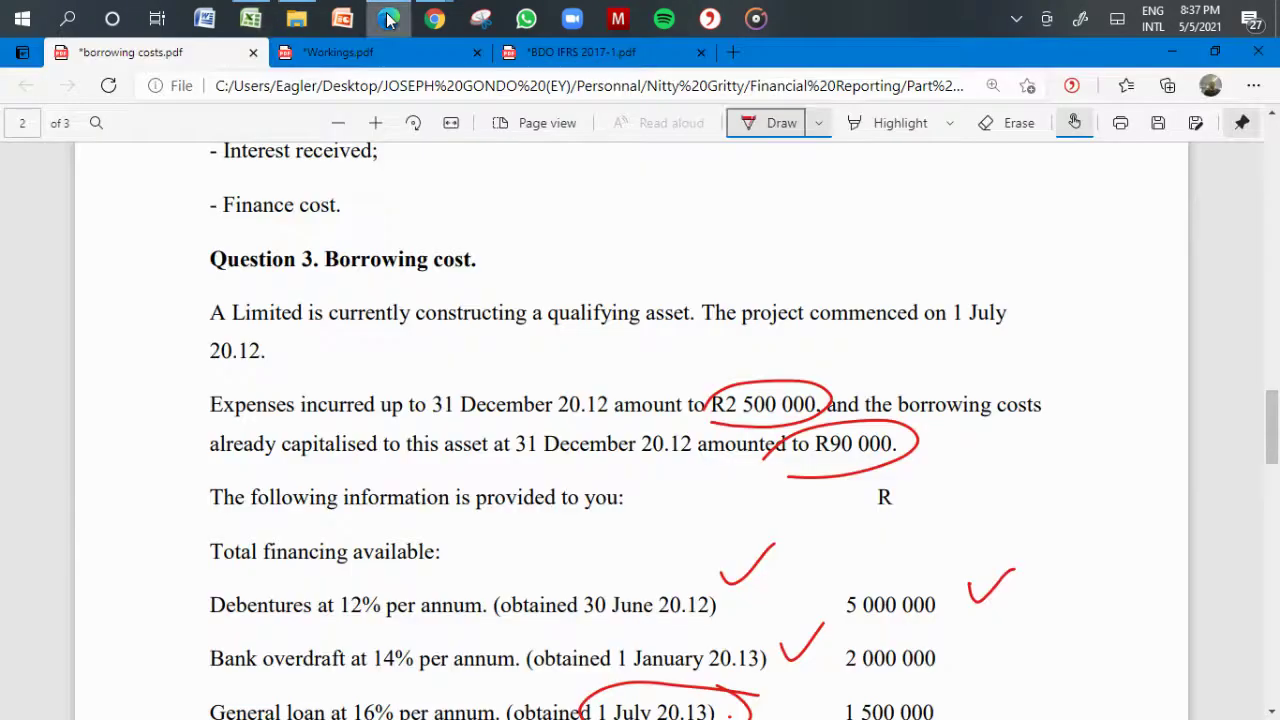
scroll(845, 587, "down", 3)
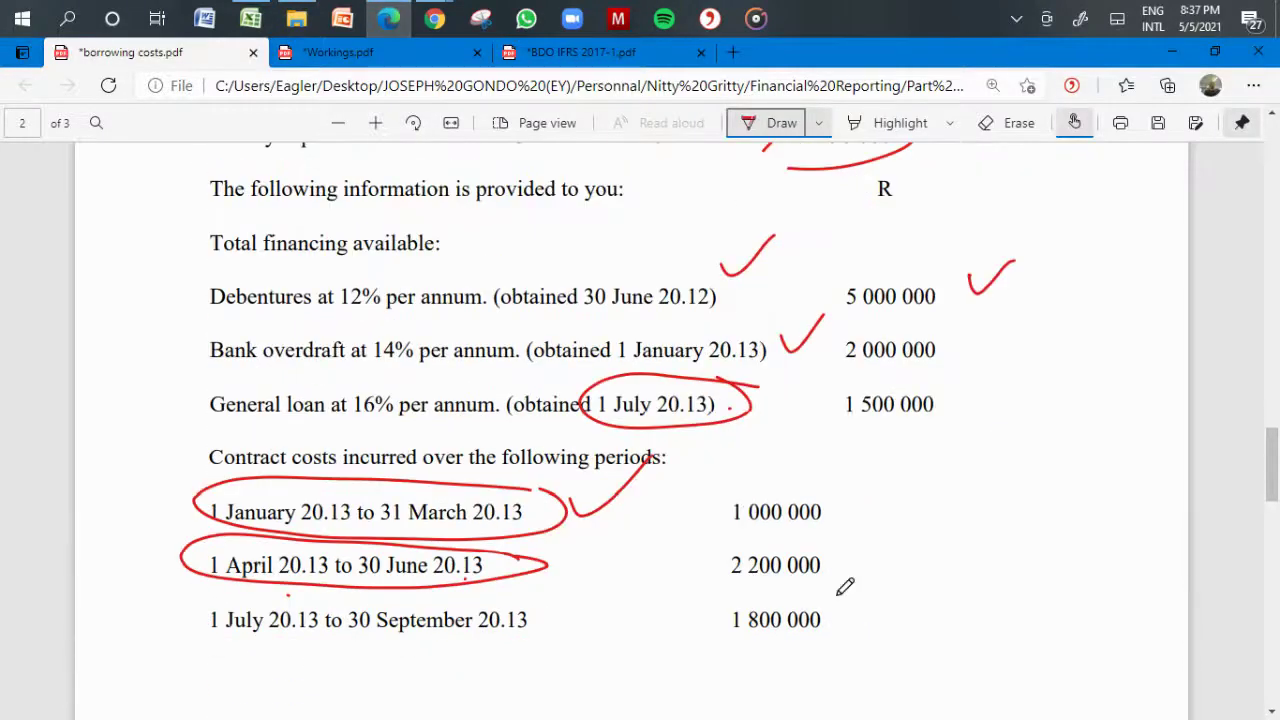
scroll(845, 587, "down", 1)
left_click(1010, 123)
mouse_move(200, 470)
left_mouse_down()
mouse_move(677, 366)
mouse_move(755, 180)
mouse_move(1014, 206)
mouse_move(882, 230)
left_mouse_up()
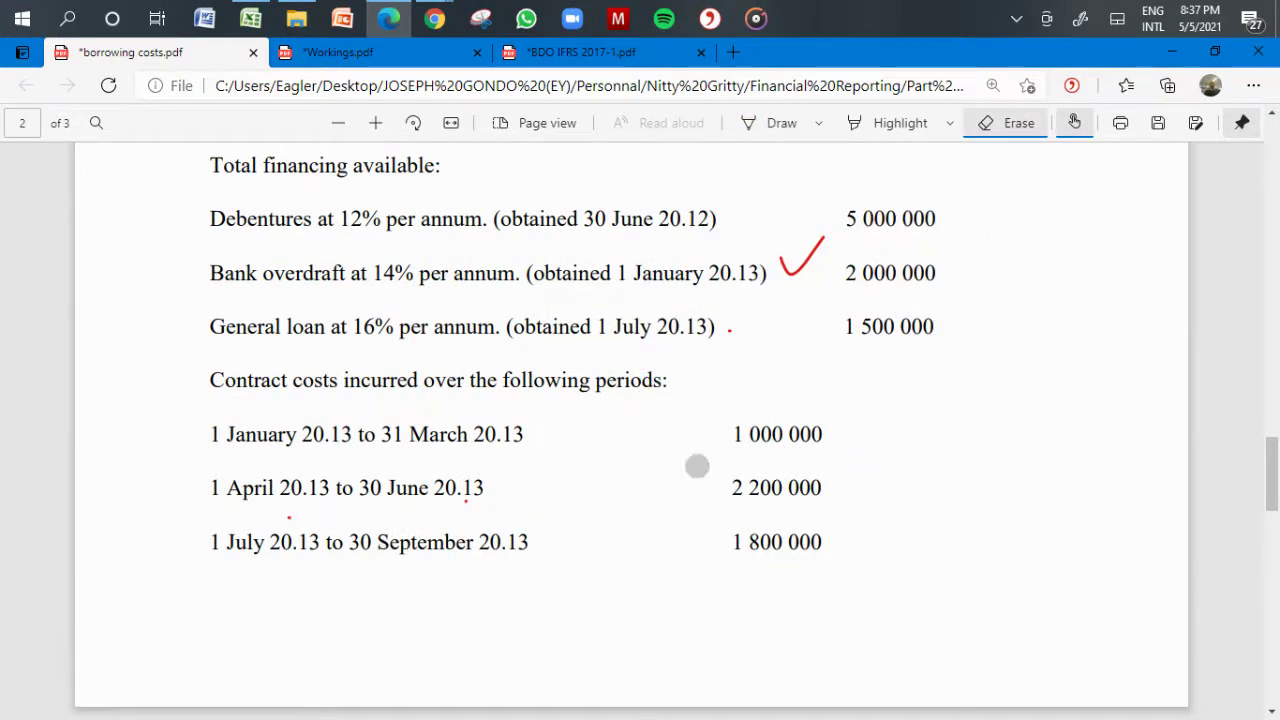
left_click(773, 116)
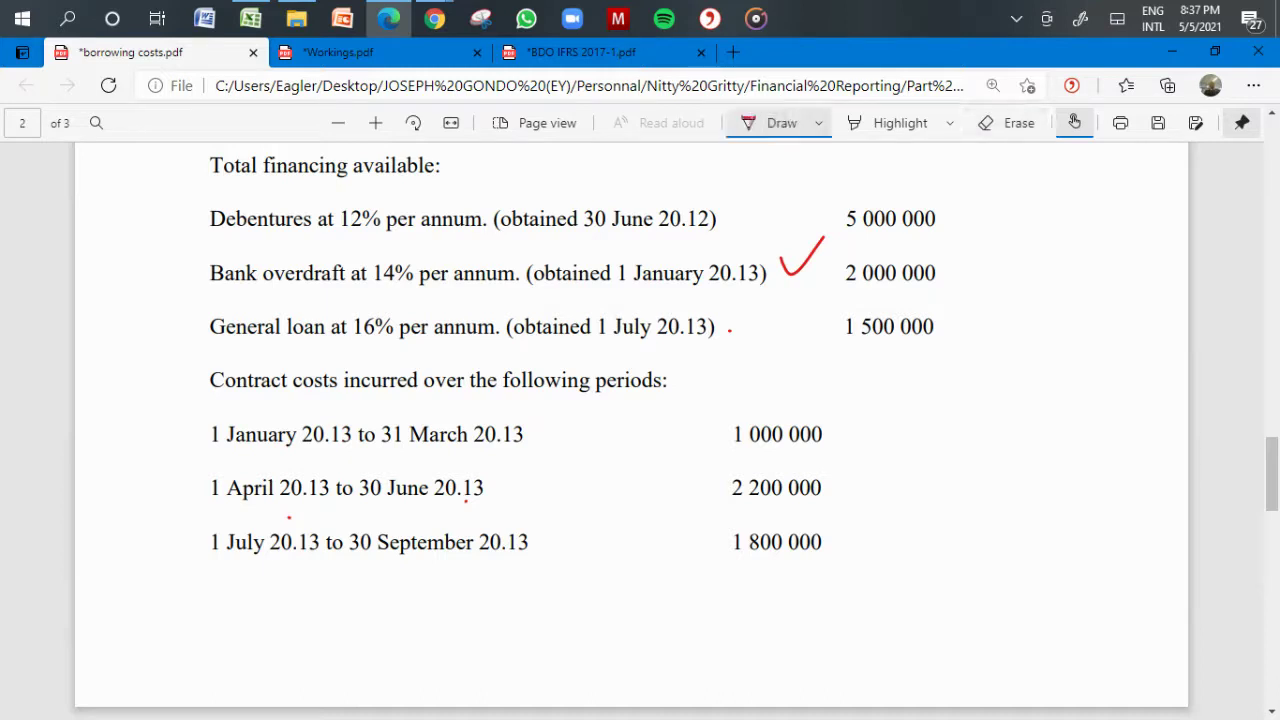
Step: Switch back to the Calculations.xlsx workbook in Excel and enter 1000000 as the Q1 additional expenditure in H2
left_click(251, 15)
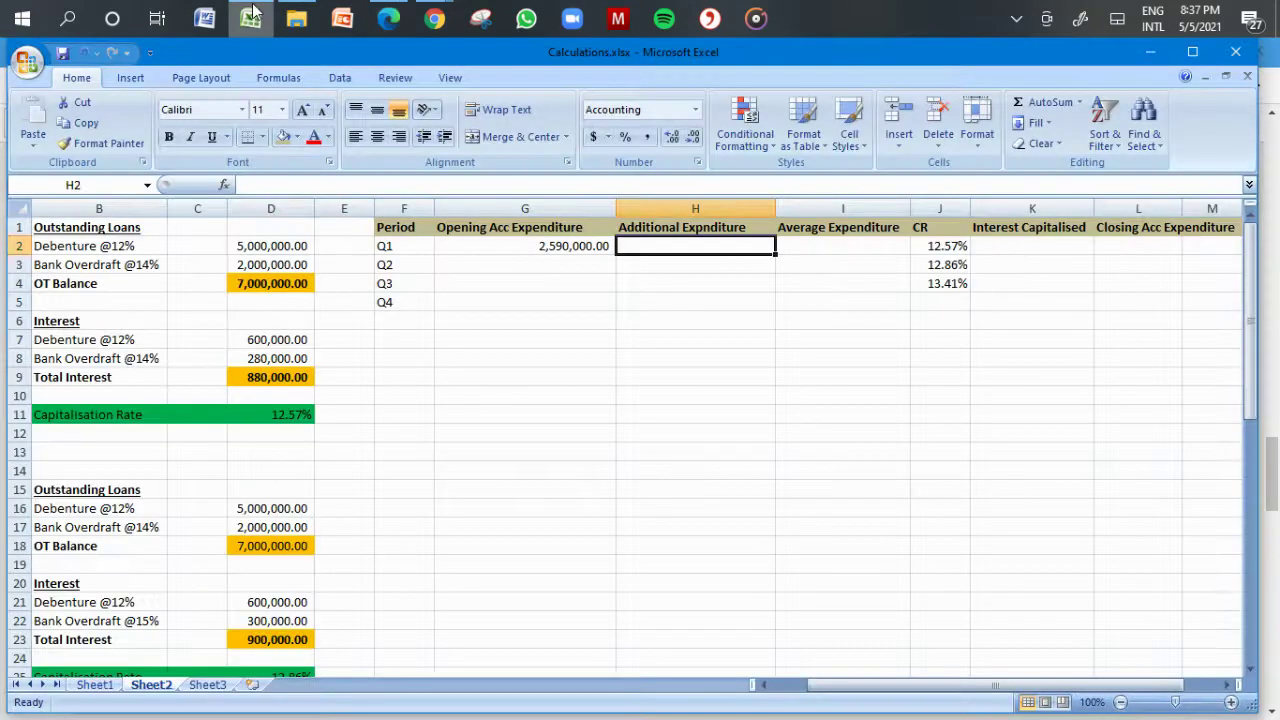
type("10")
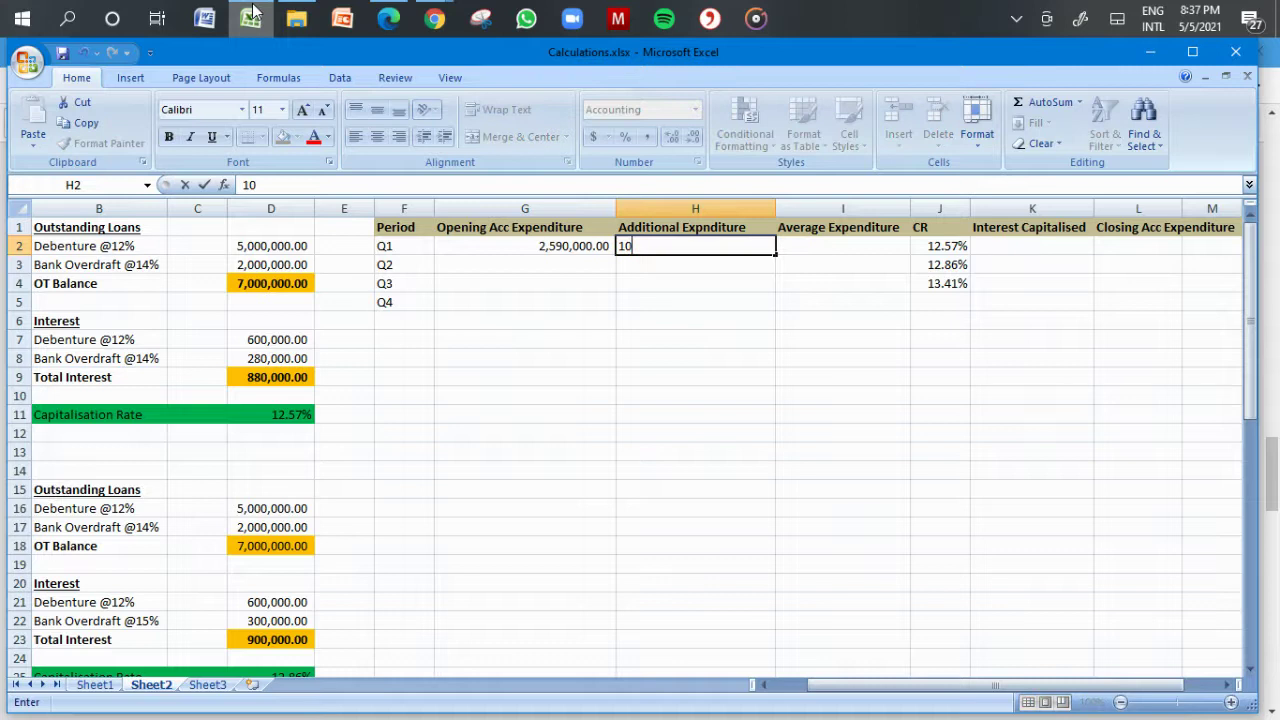
type("00000")
key("ctrl+Return")
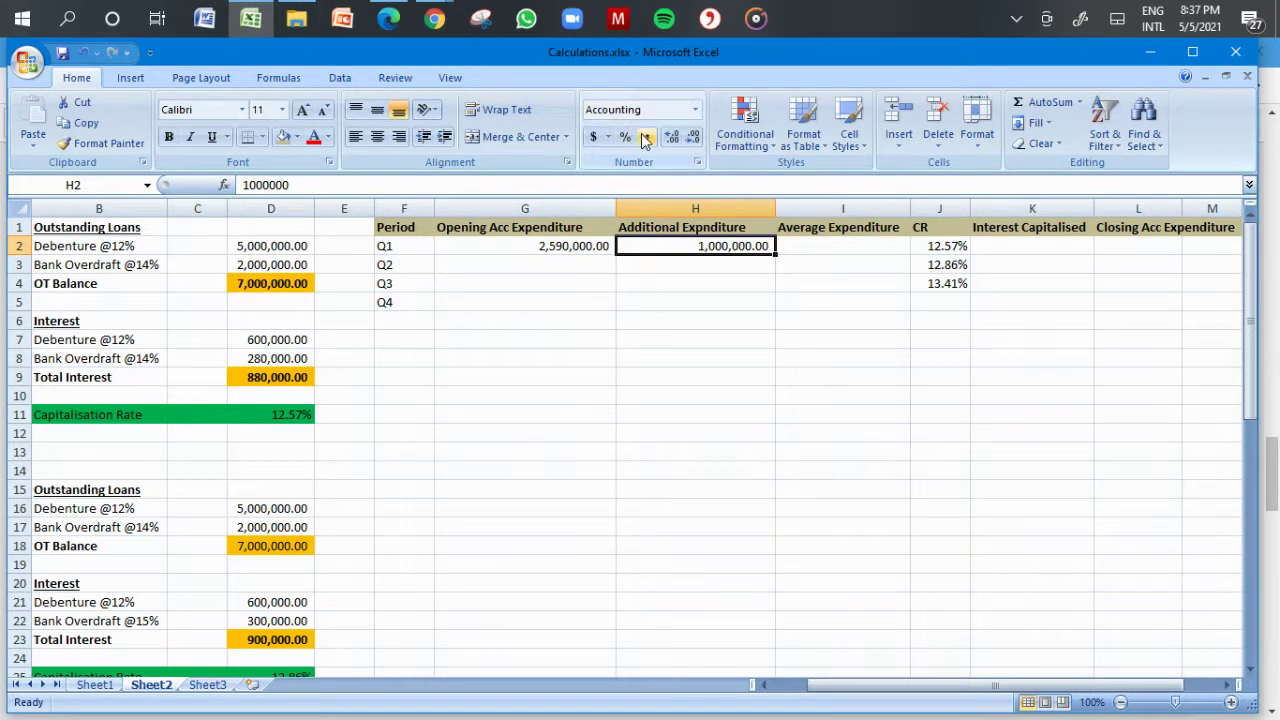
left_click(831, 357)
left_click(815, 245)
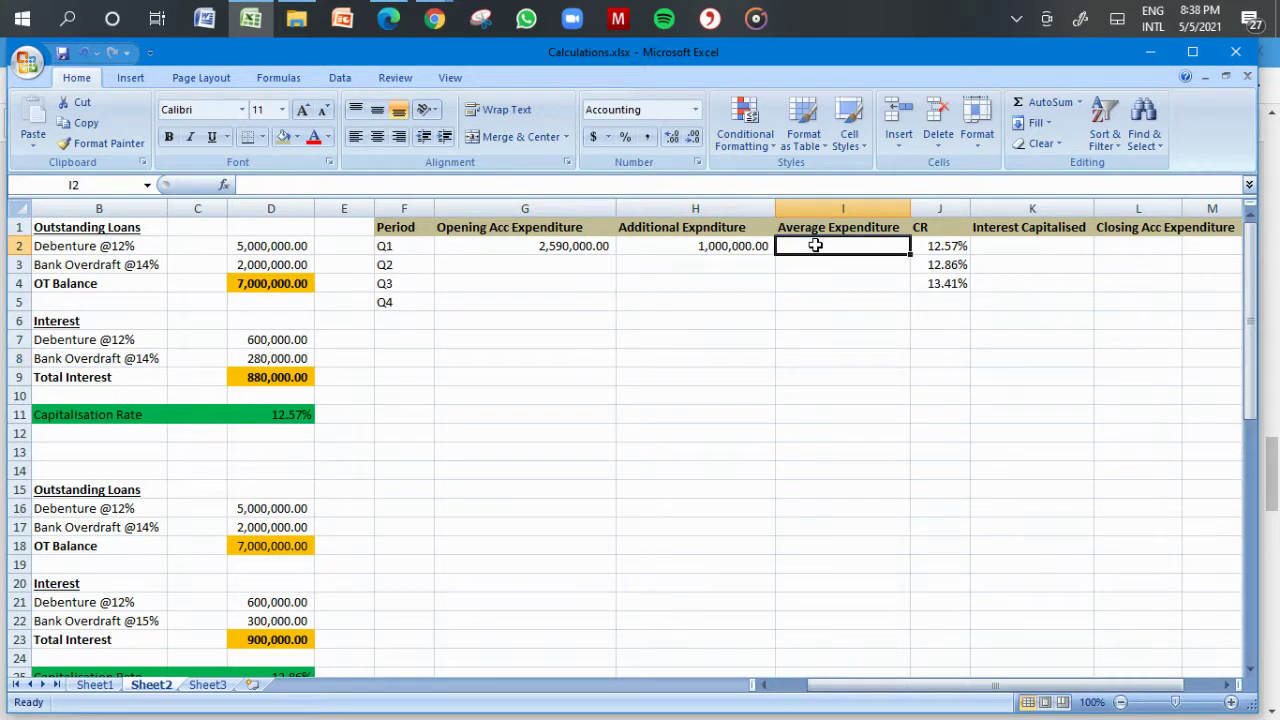
Step: Insert a blank row above row 1 of Sheet2
left_click(15, 227)
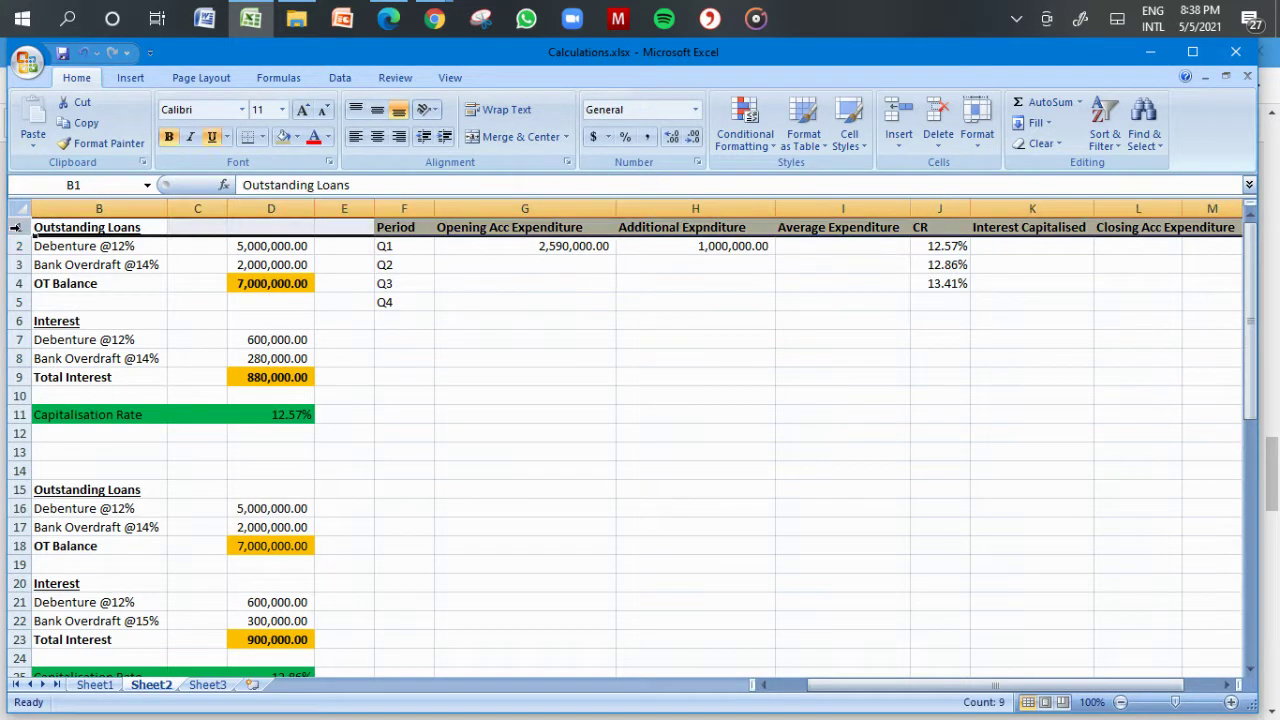
key("ctrl+shift+plus")
left_click(591, 305)
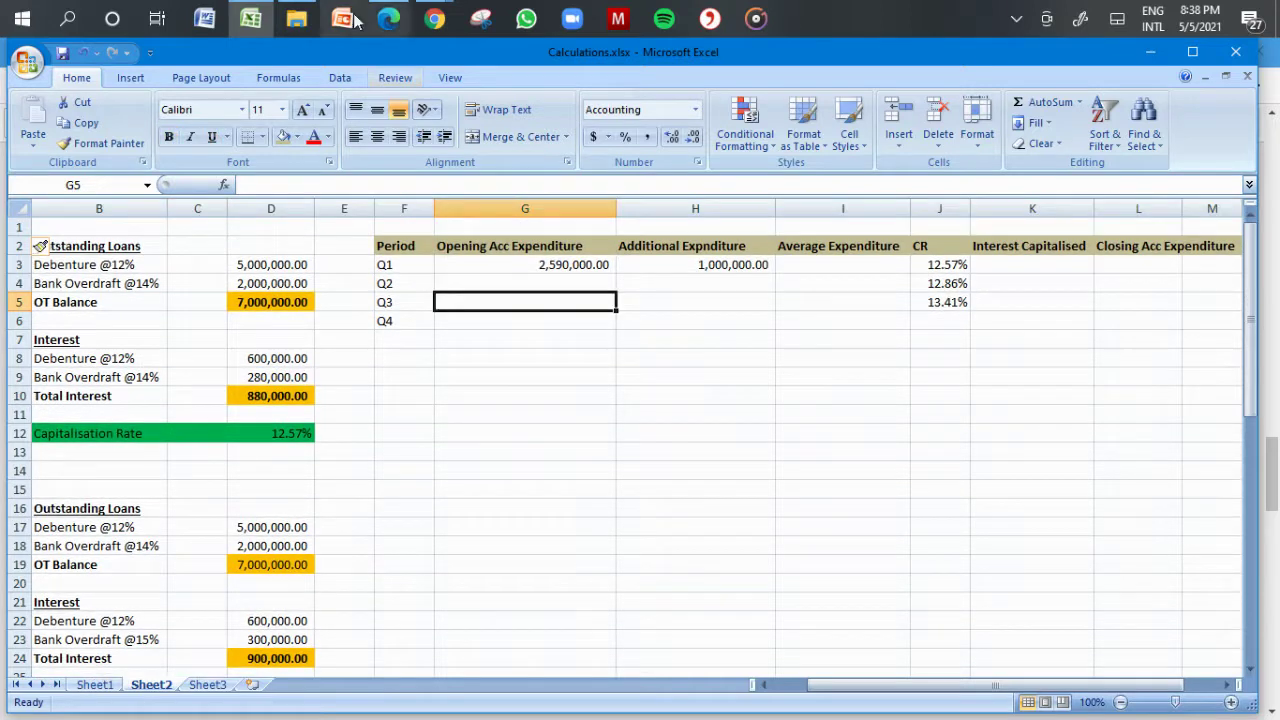
Step: Check the Question 3 requirements (a) to (c) in Edge, then return to Excel and calculate Q1 average expenditure in I3 with =G3+H3/2
left_click(388, 18)
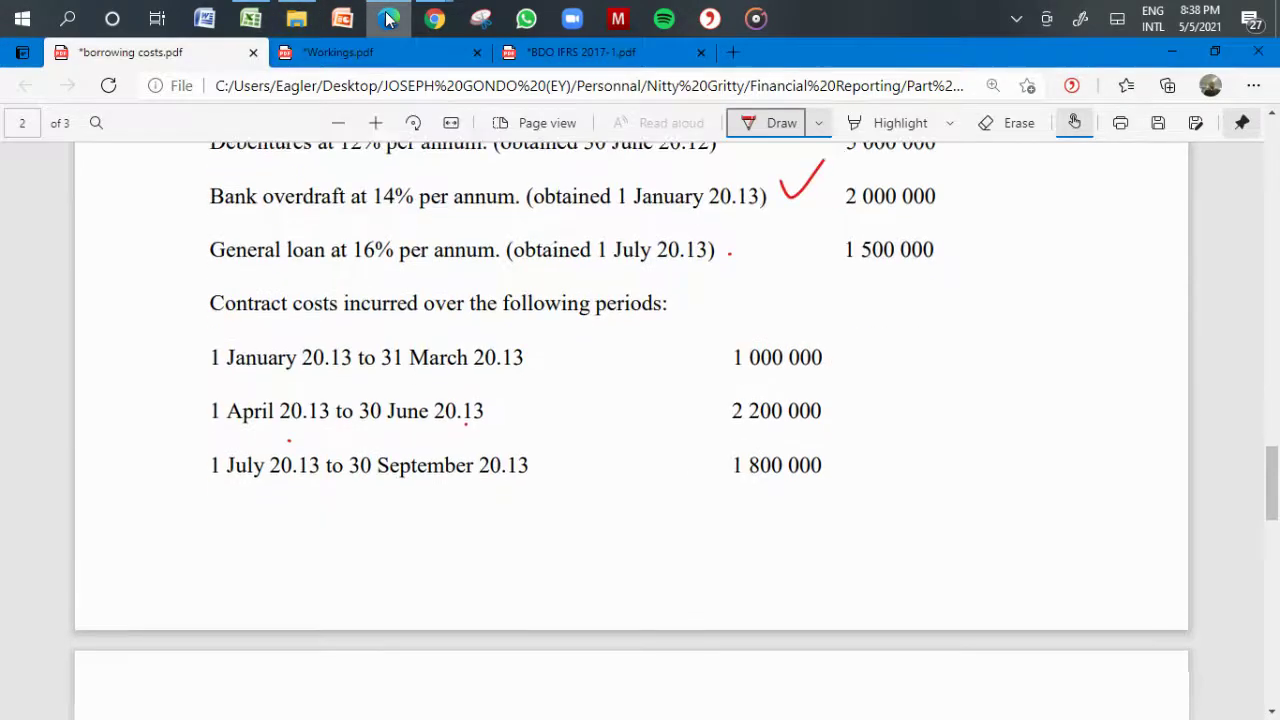
scroll(630, 400, "down", 8)
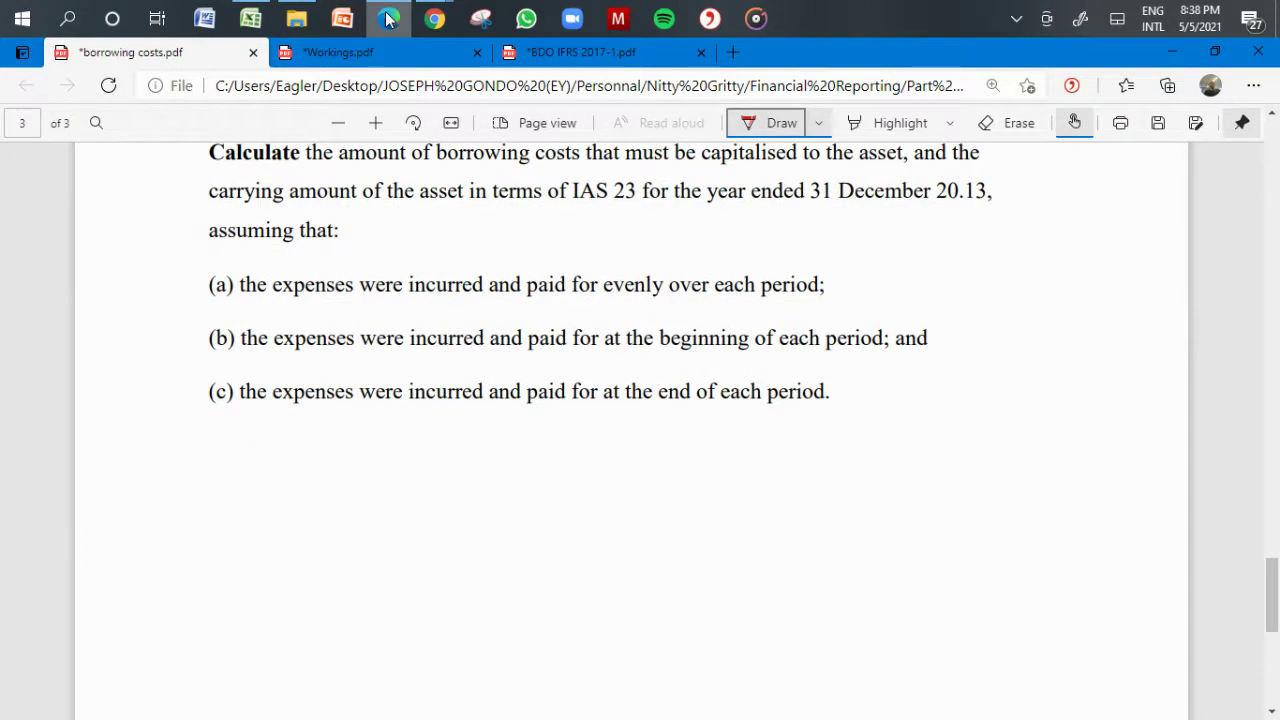
left_click(250, 18)
left_click(830, 262)
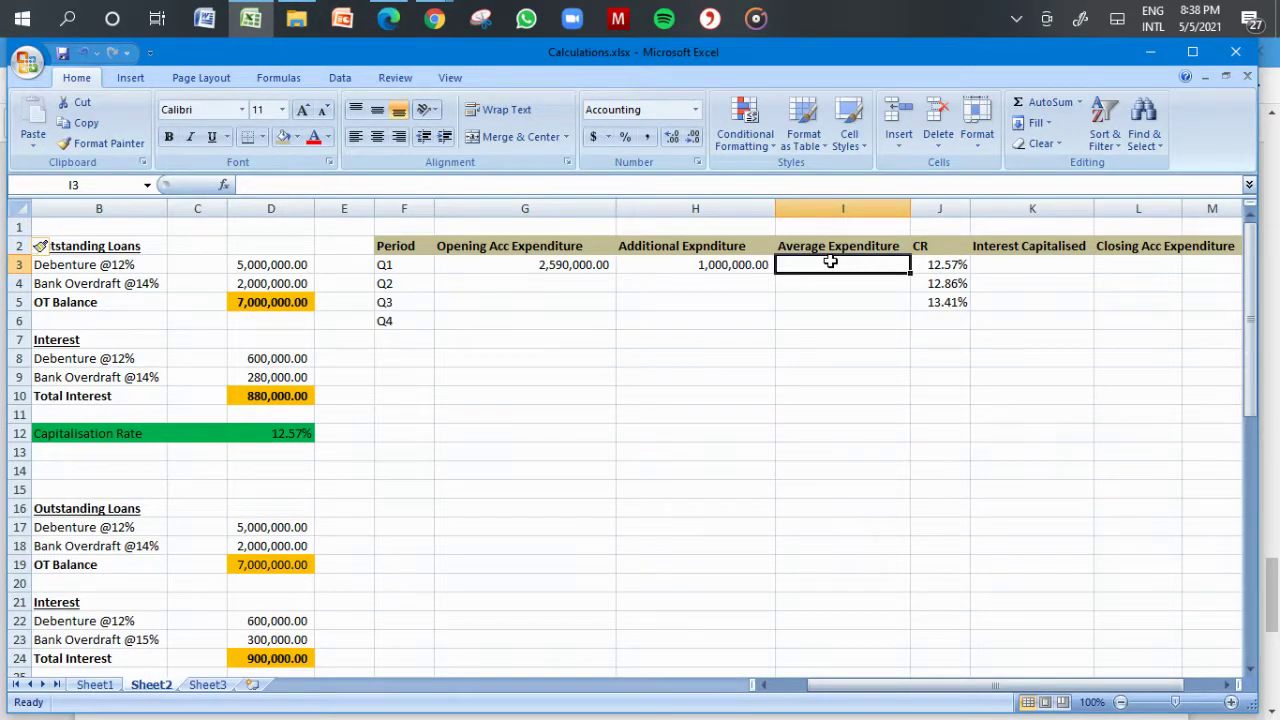
type("=")
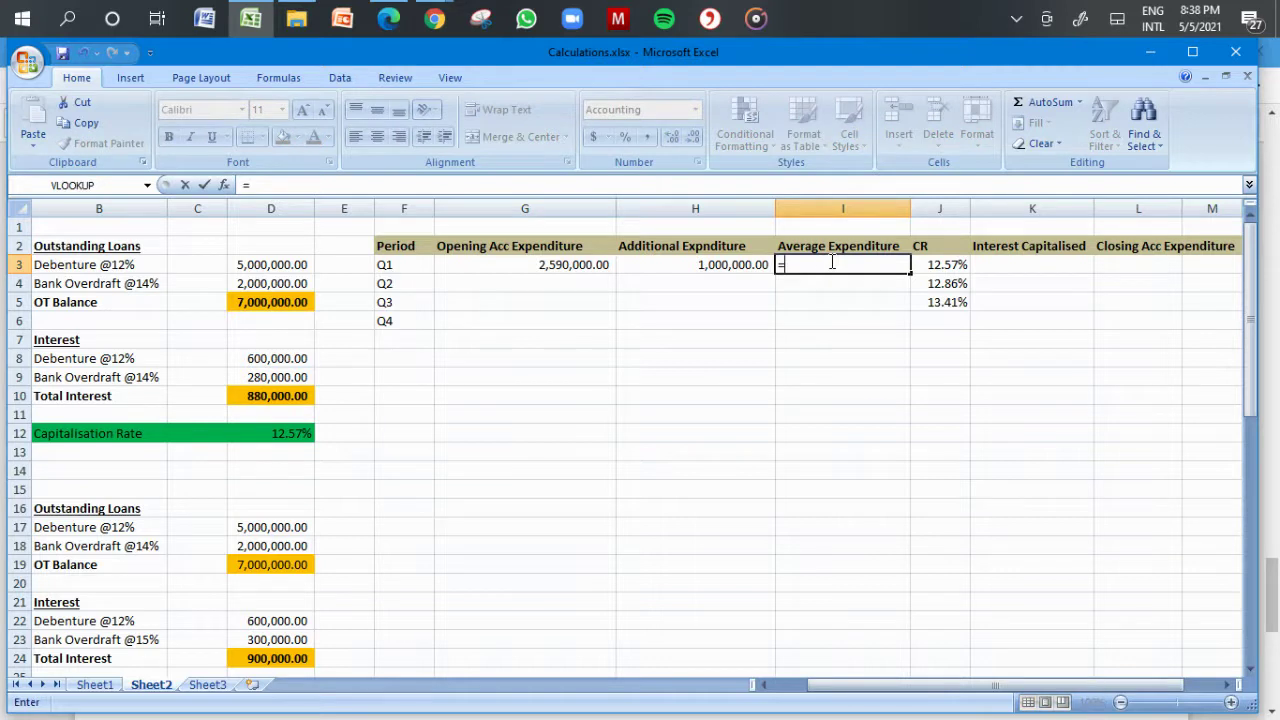
left_click(594, 264)
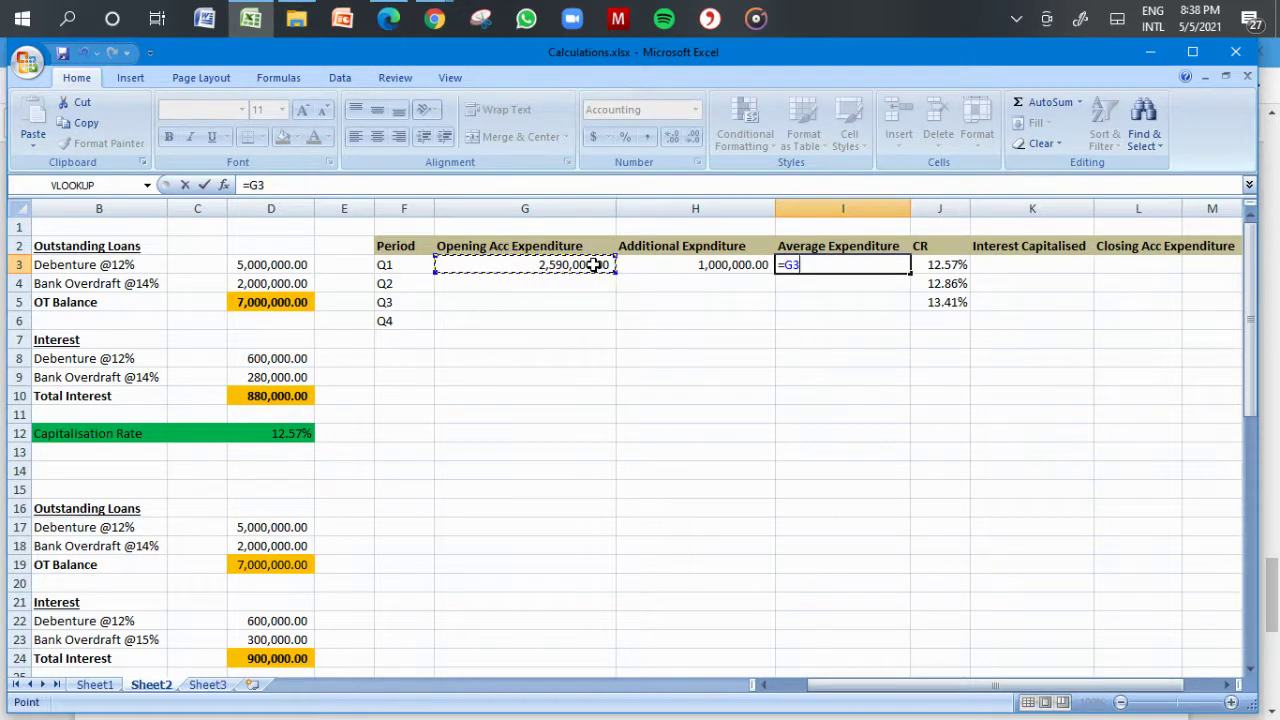
type("+")
left_click(655, 264)
type("/")
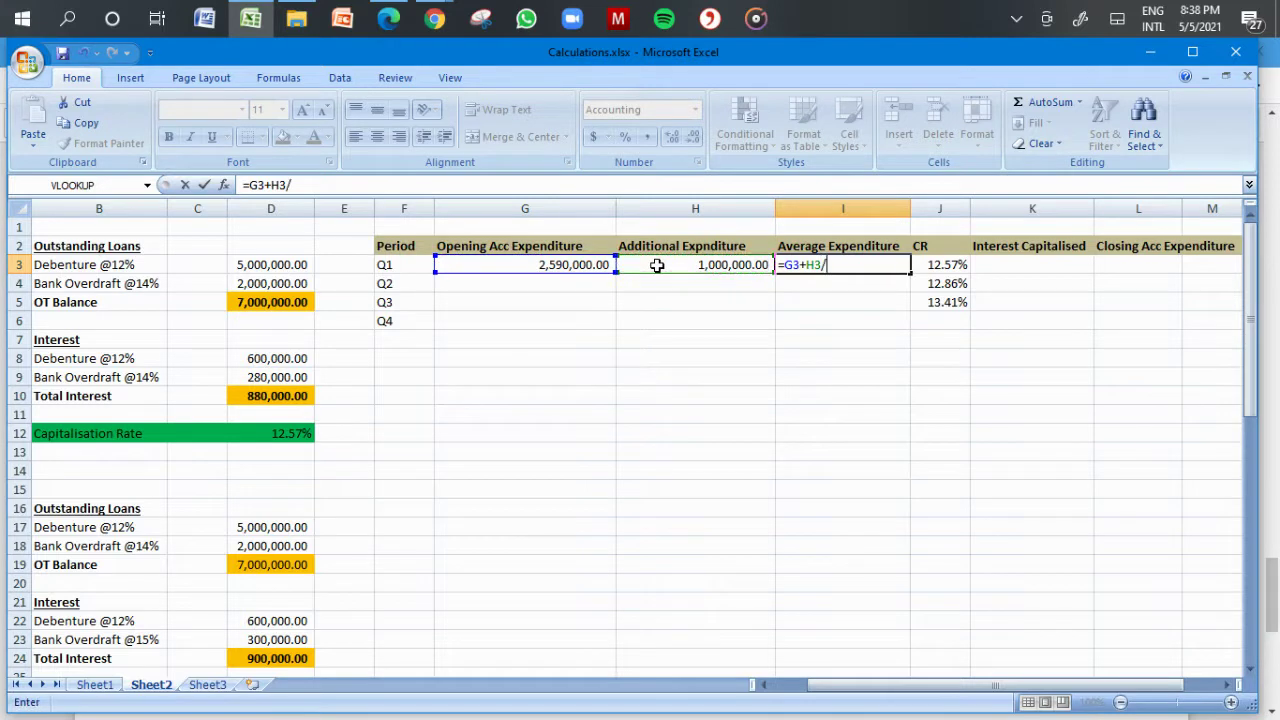
key("Return")
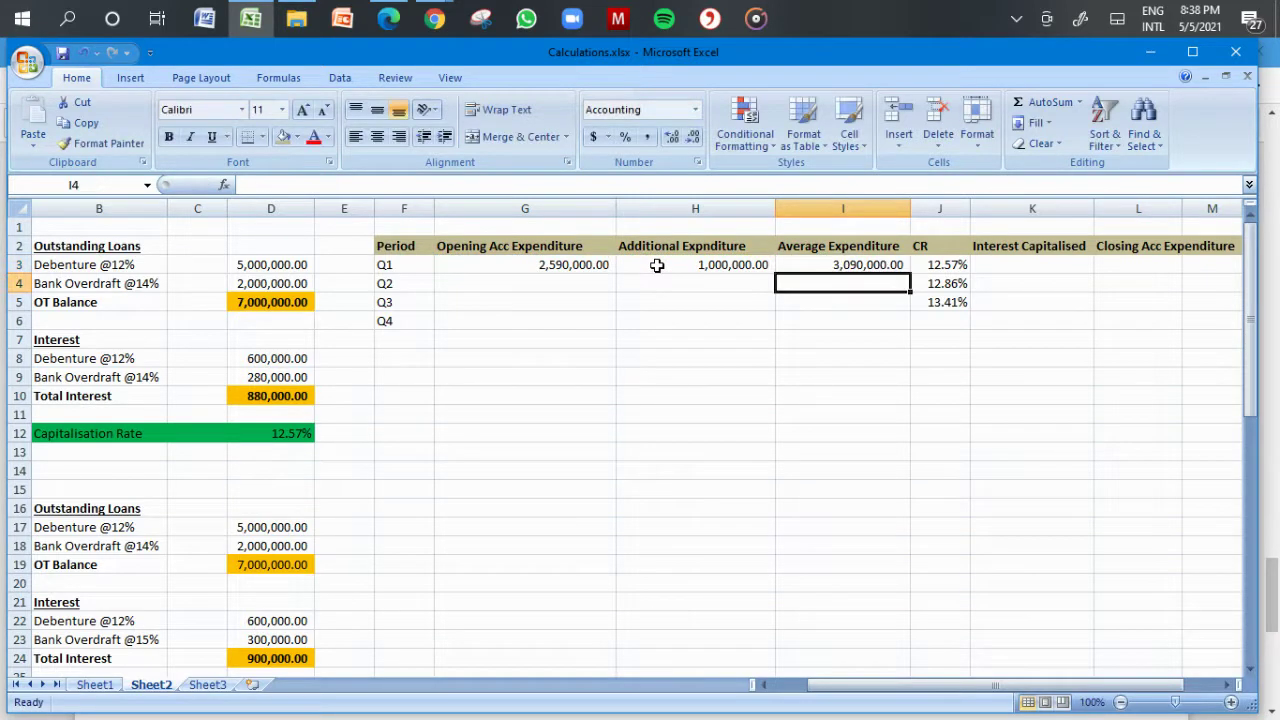
Step: Review the Q1 average expenditure formula and its source cells, and calculate the Q1 interest capitalised in K3 with =I3*J3
left_click(830, 262)
left_click(741, 262)
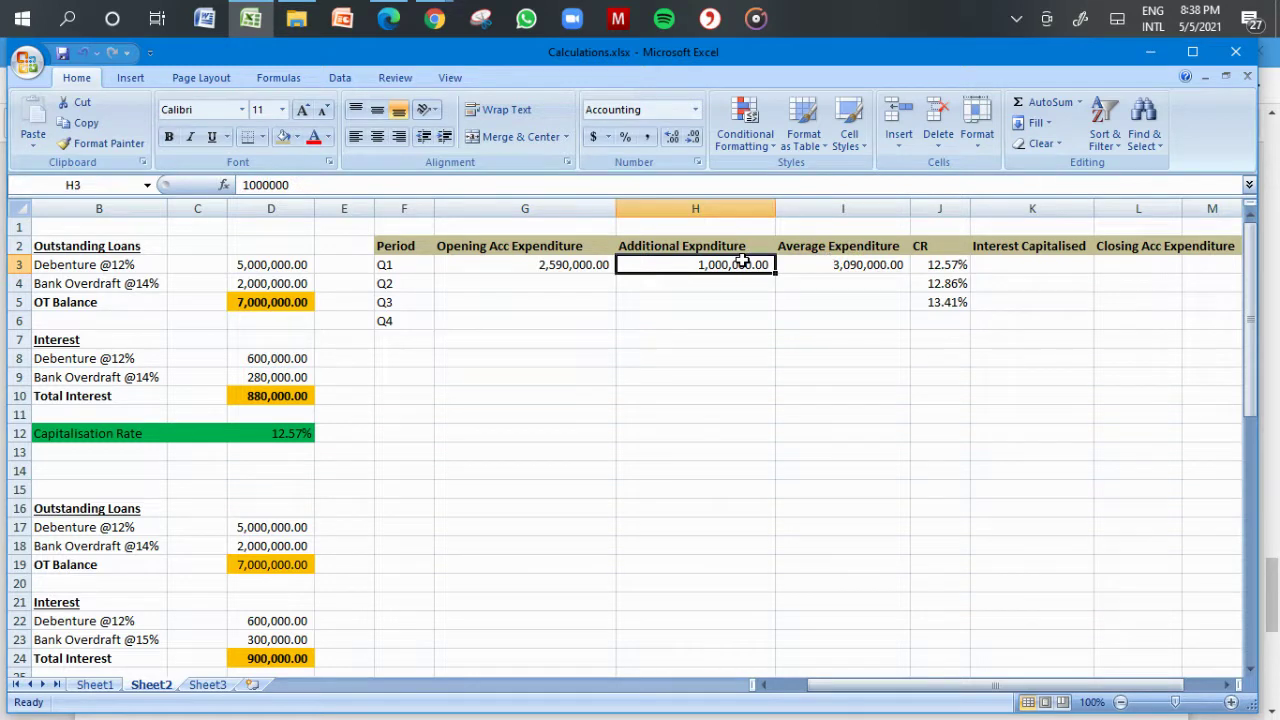
right_click(585, 264)
left_click(586, 265)
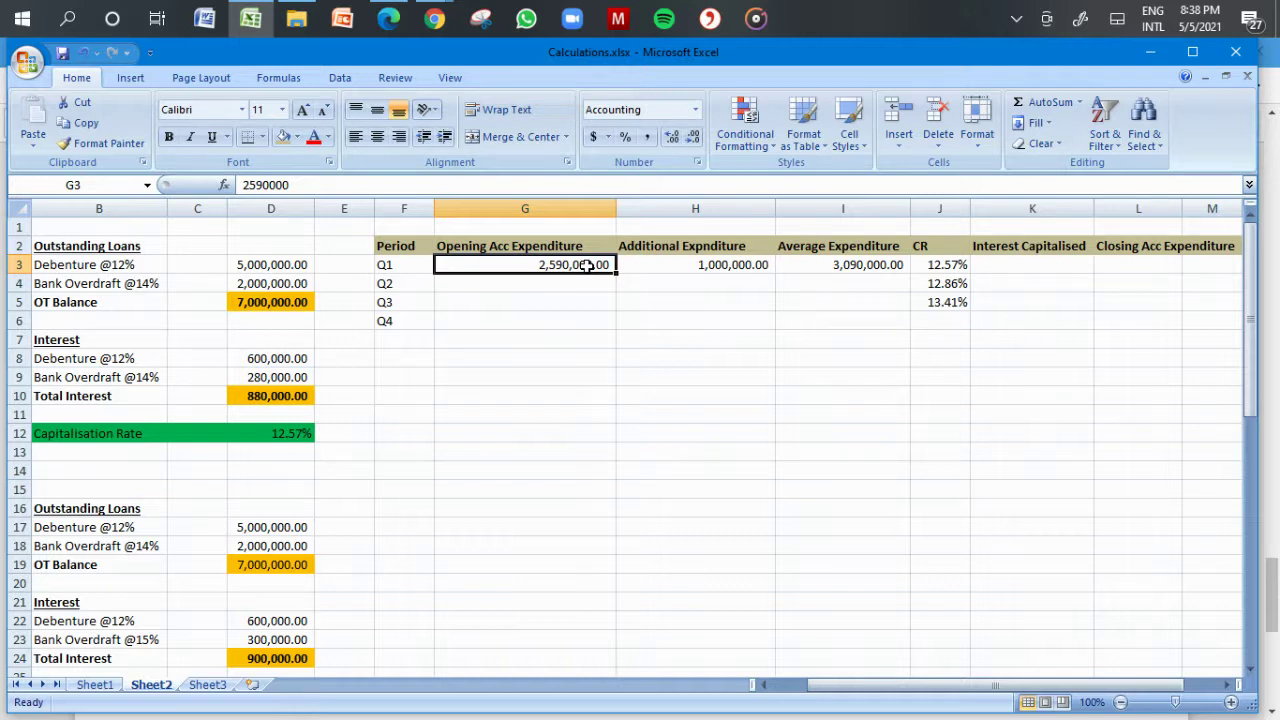
left_click(827, 260)
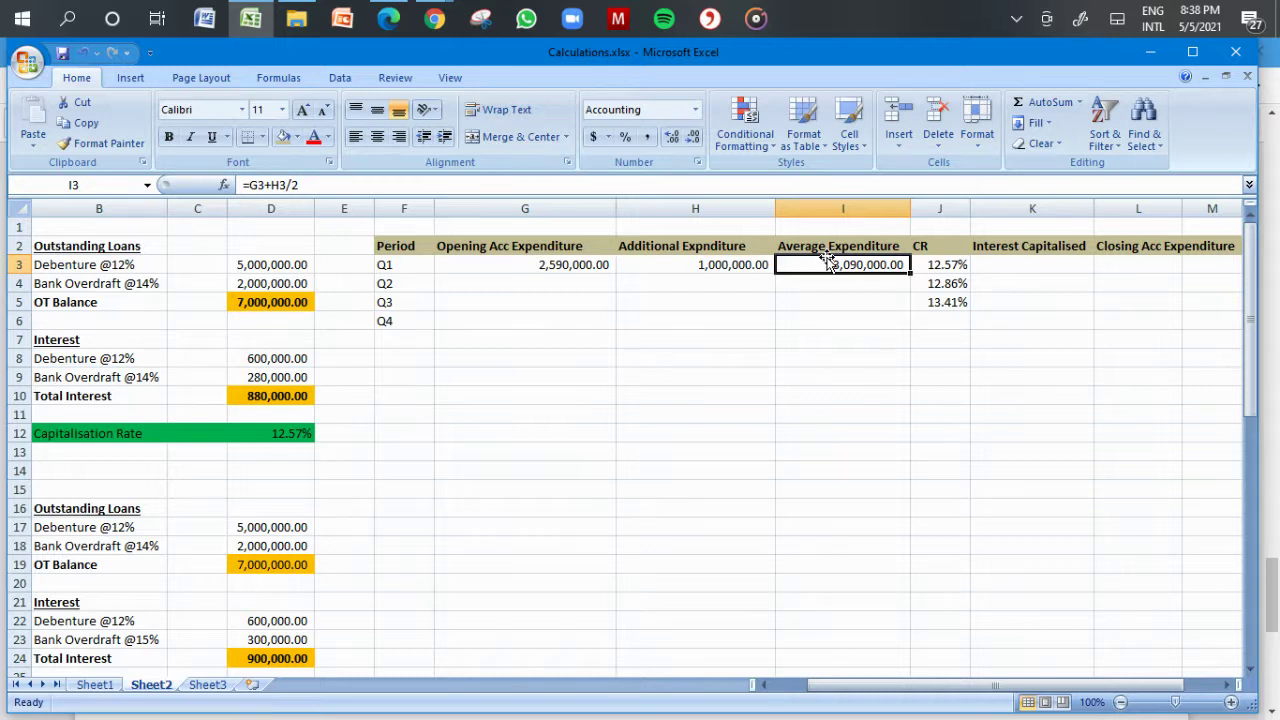
left_click(1014, 262)
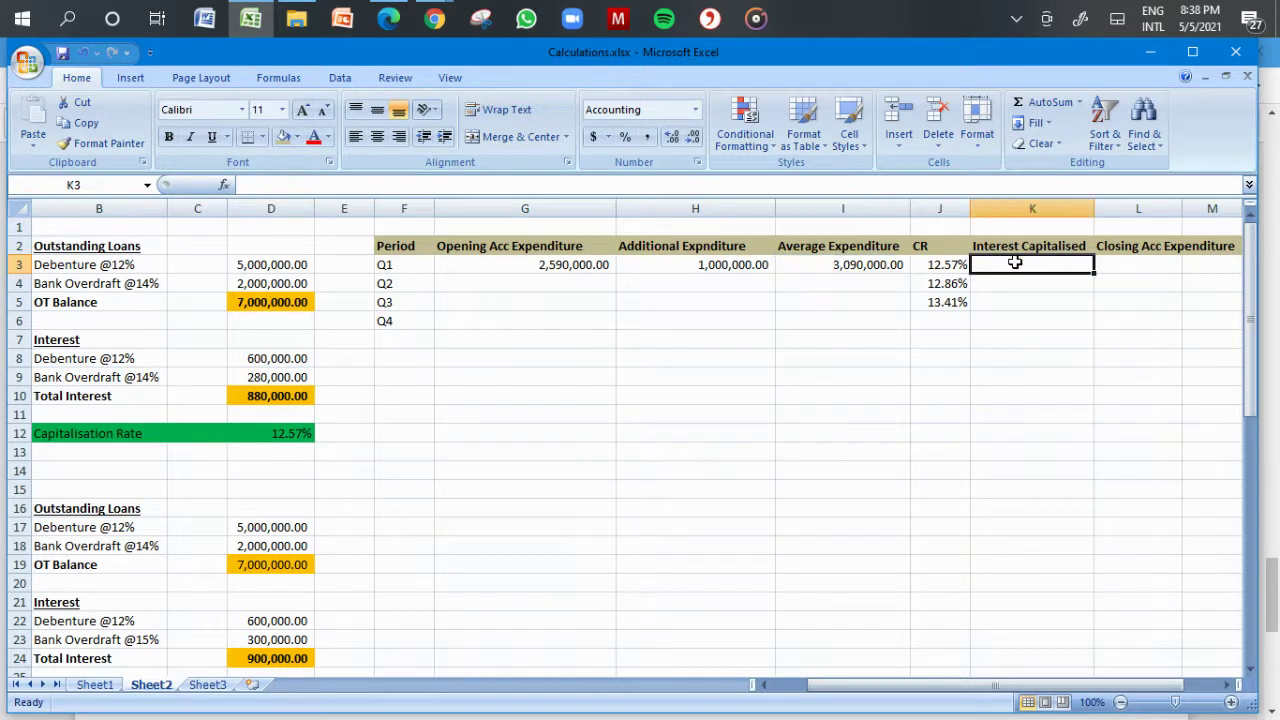
type("=")
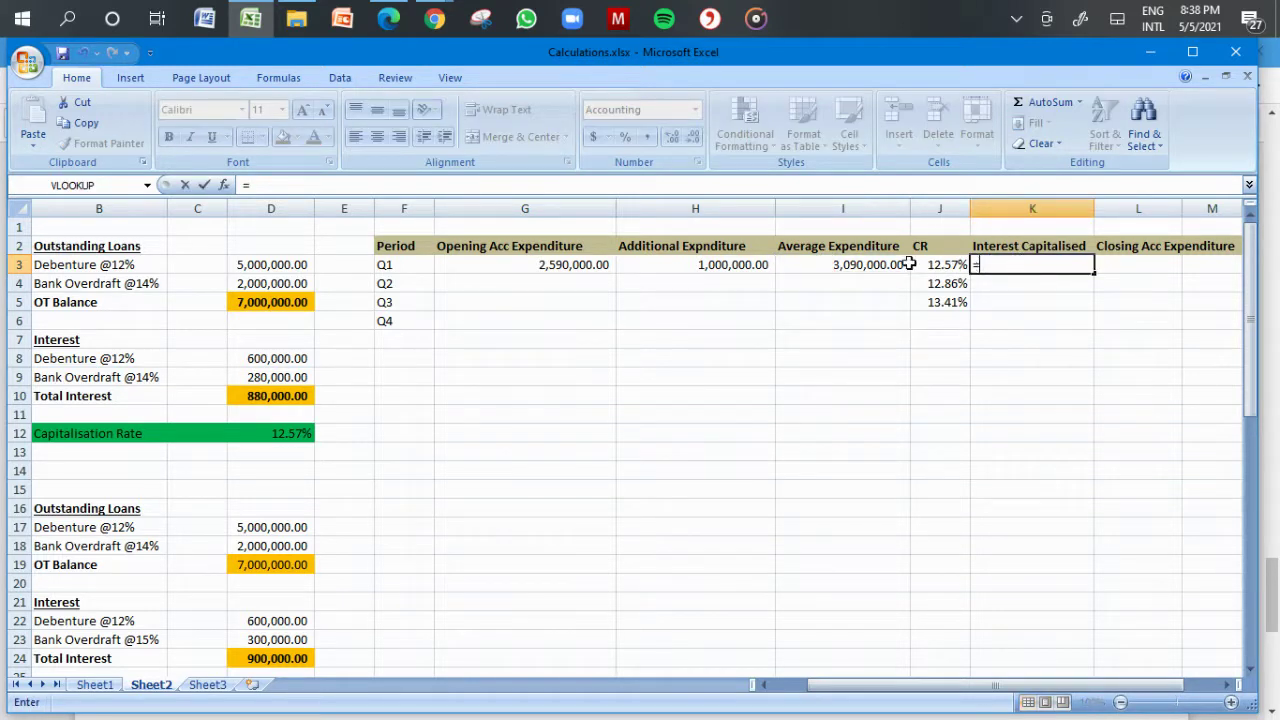
left_click(874, 264)
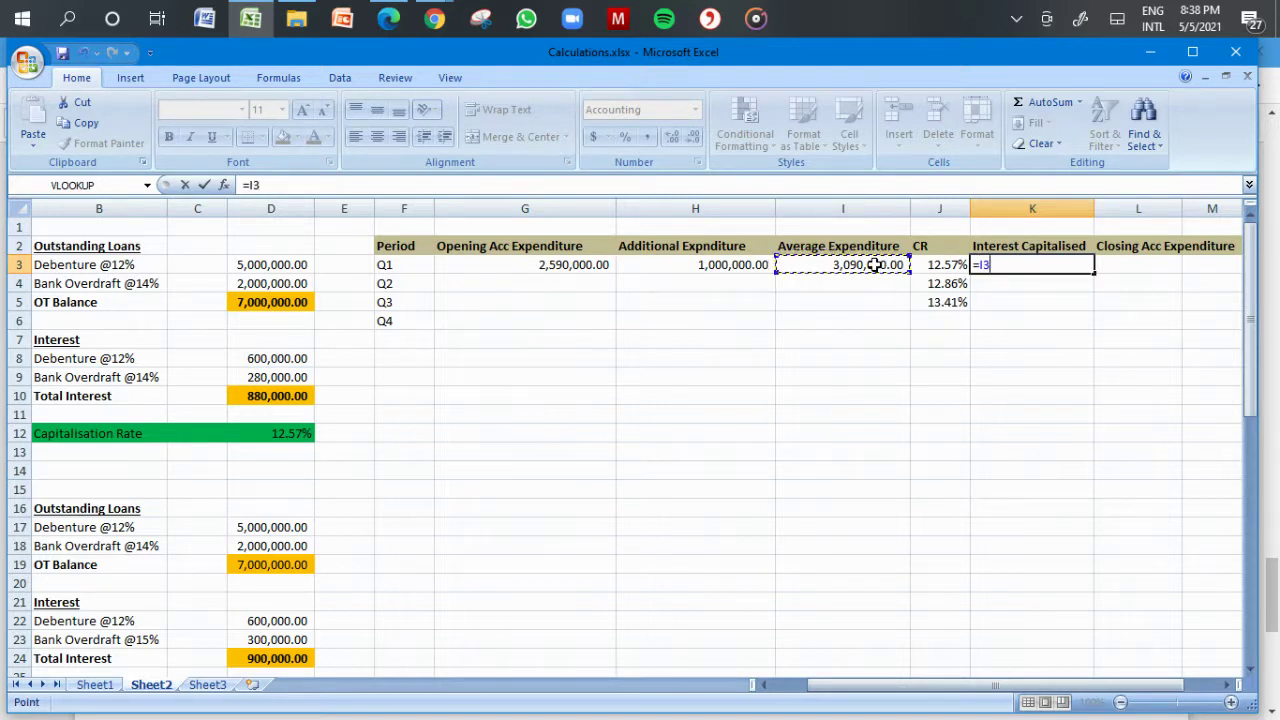
type("*")
left_click(932, 265)
key("Return")
Step: Widen column L to fit the Closing Acc Expenditure header and select the Q1 closing cell L3
key("Up")
key("Right")
key("Right")
key("Right")
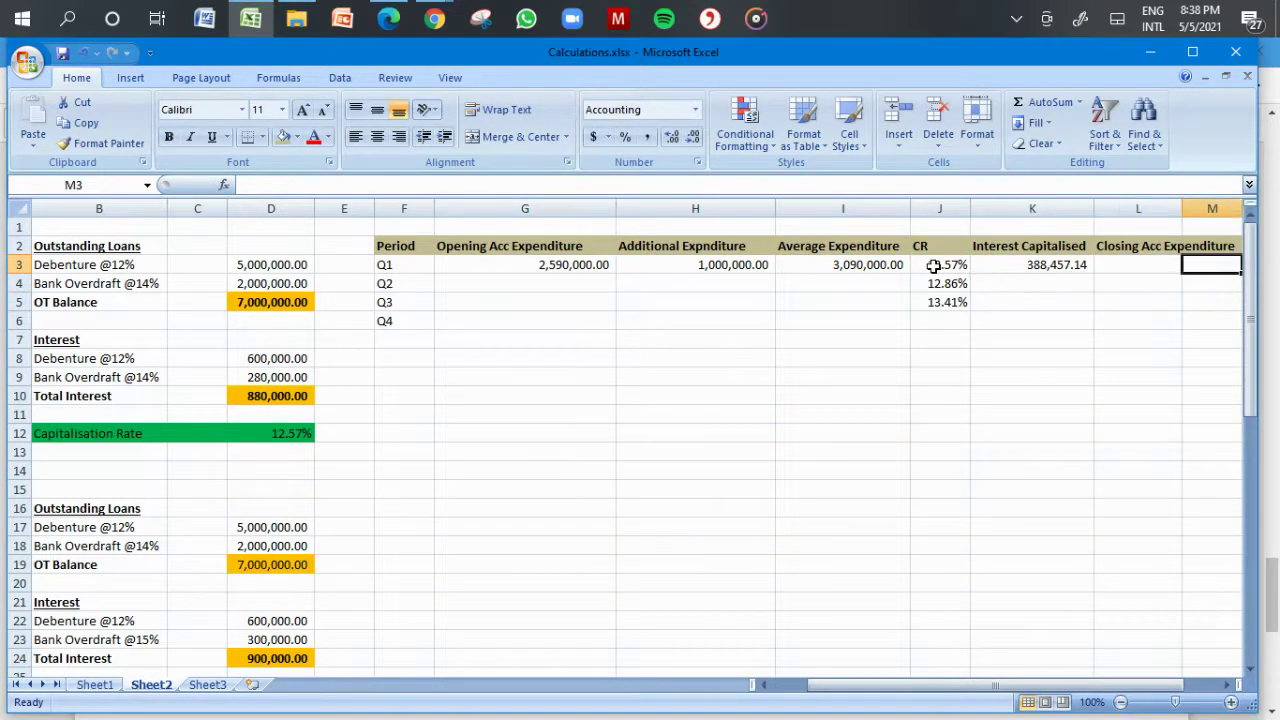
left_click_drag(1046, 208, 1110, 209)
left_click(1043, 263)
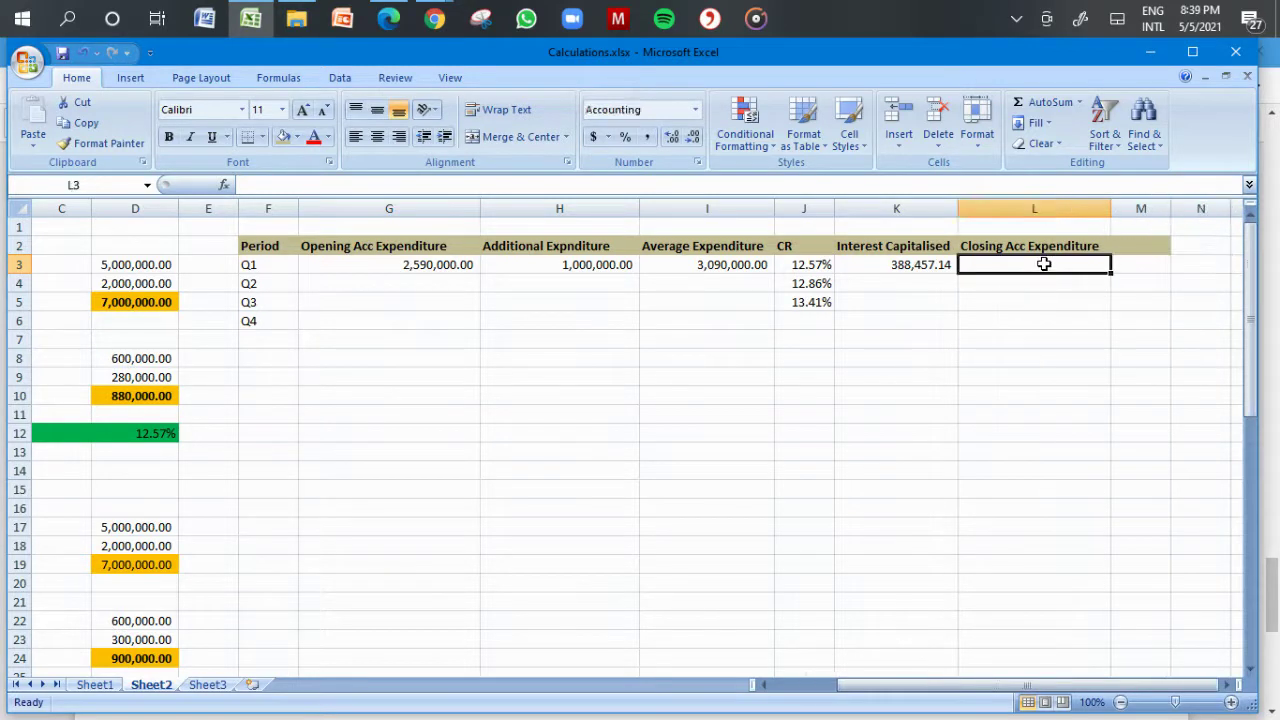
Step: Calculate the Q1 closing accumulated expenditure in L3 with =G3+H3+K3
type("=")
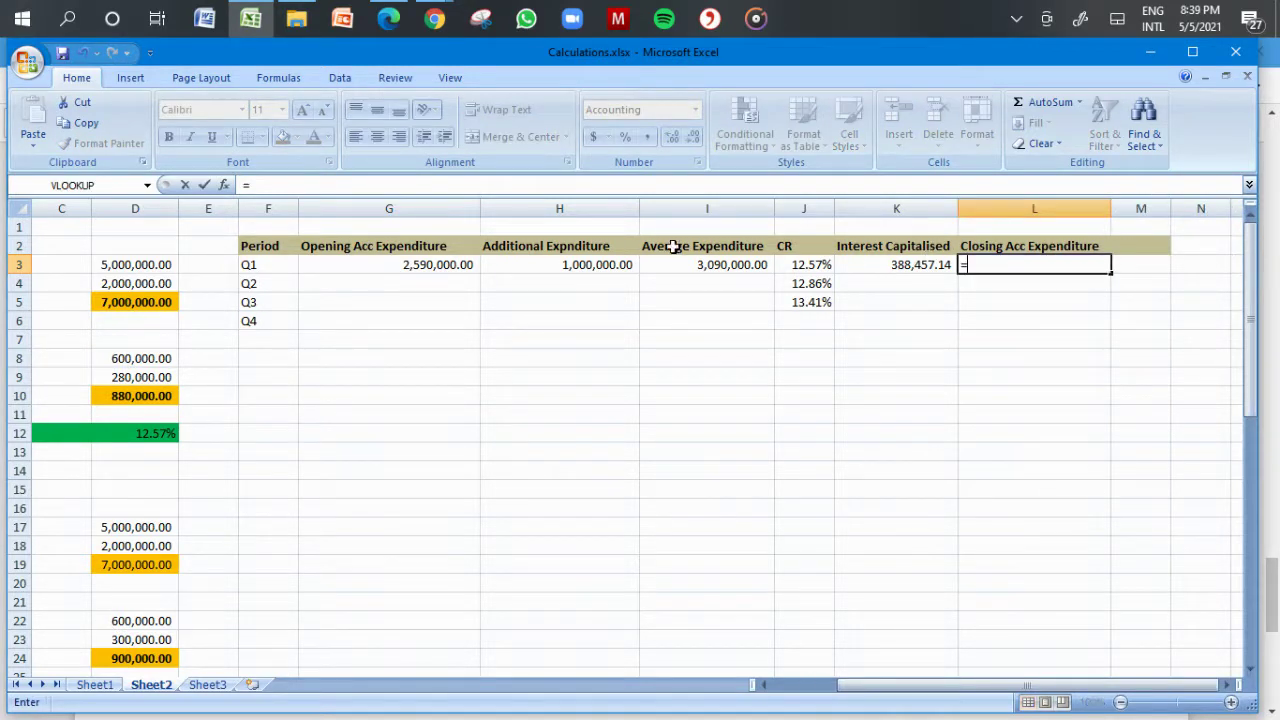
left_click(440, 264)
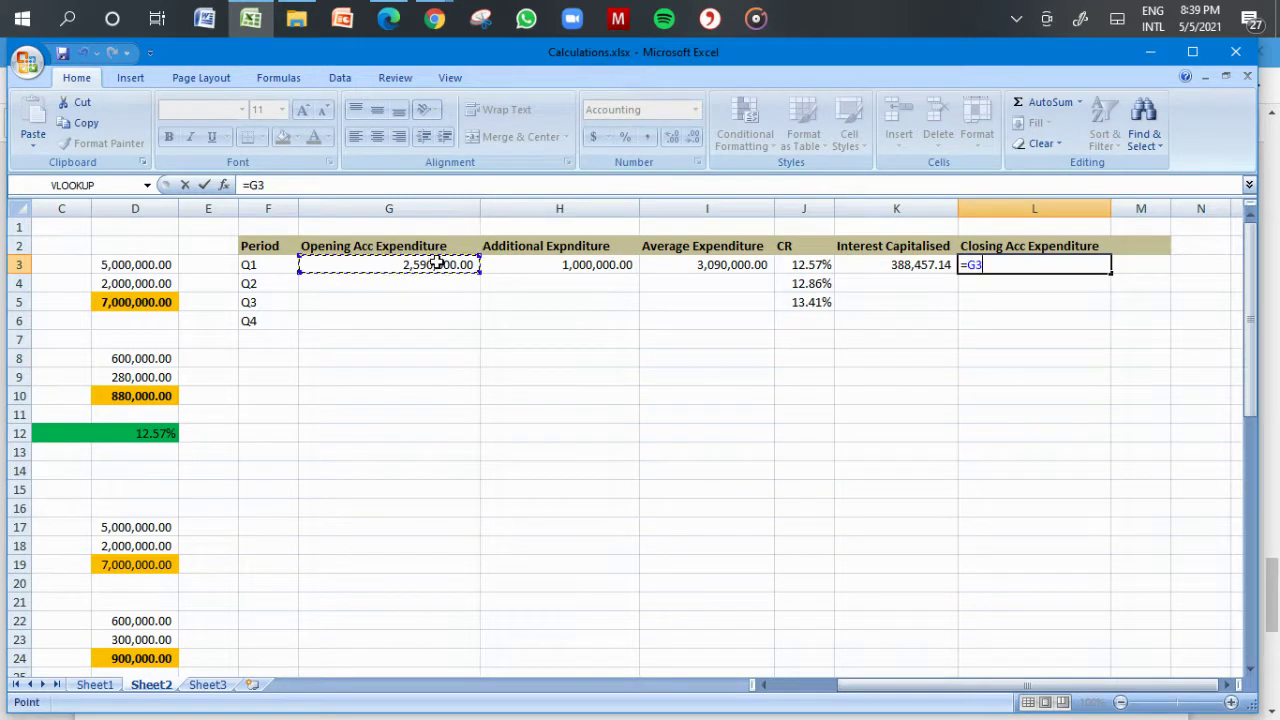
type("+")
left_click(508, 265)
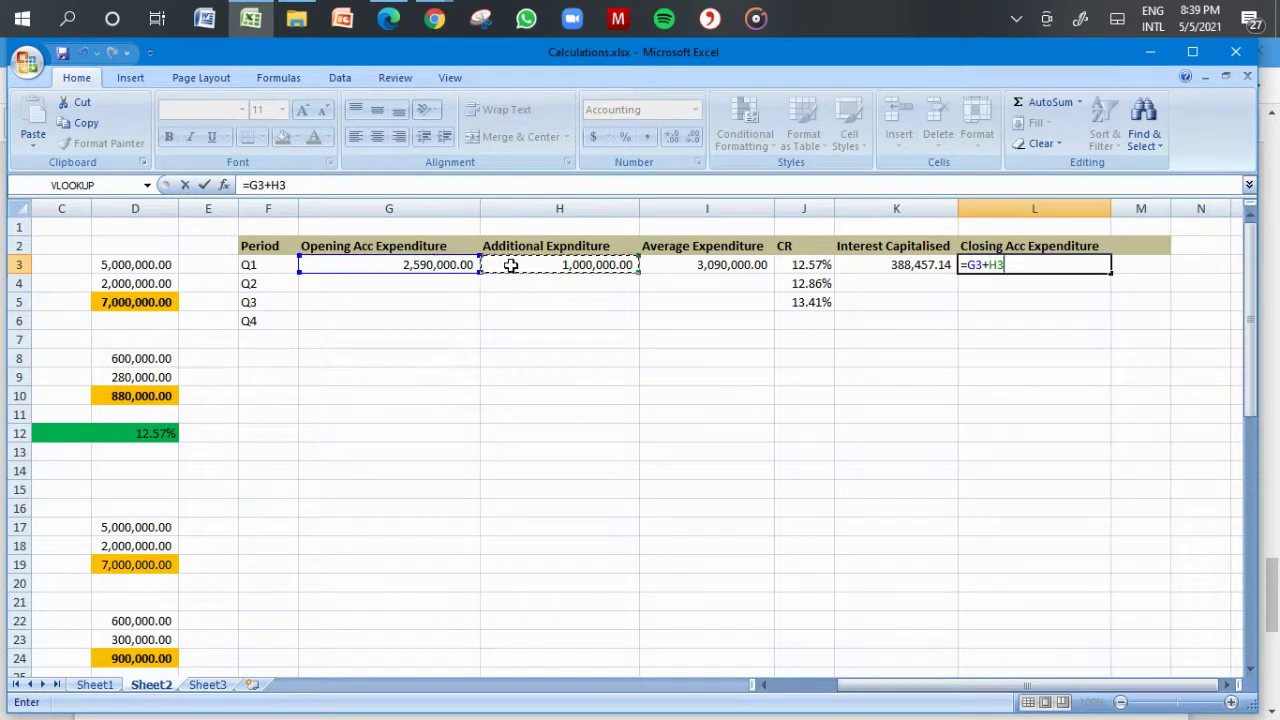
type("+")
left_click(880, 264)
key("Return")
key("Up")
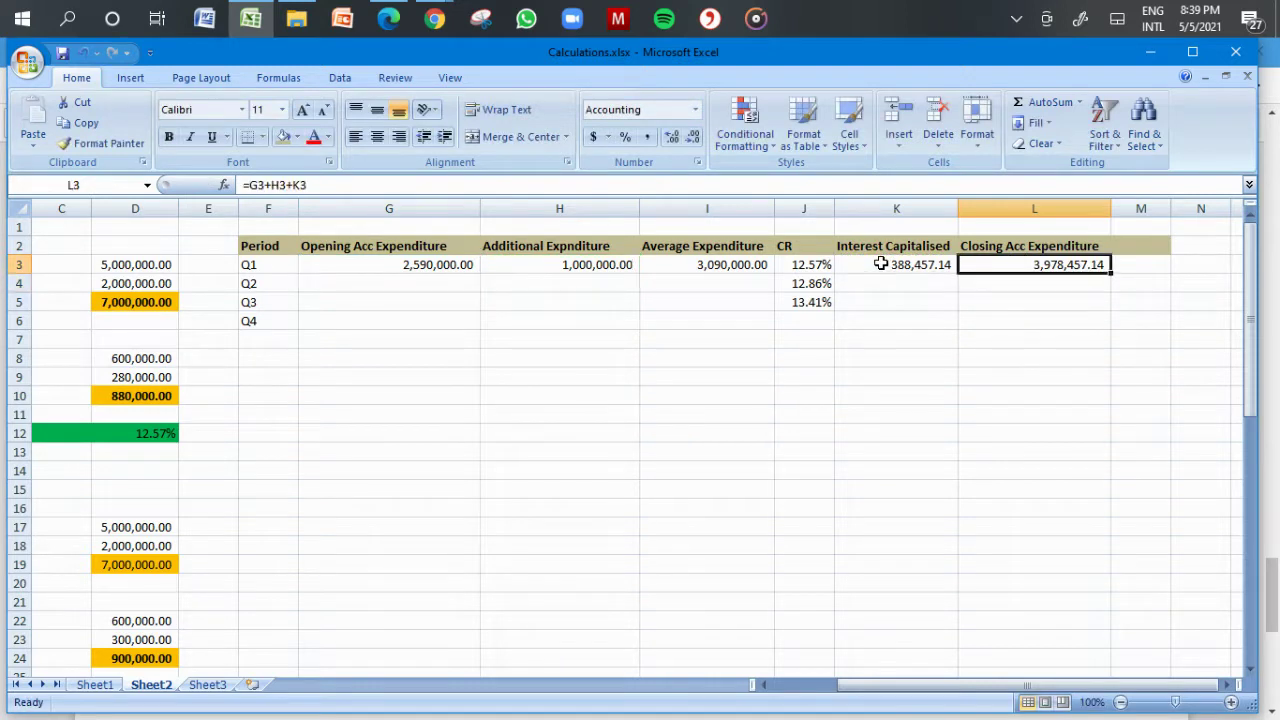
Step: Link the Q2 opening accumulated expenditure in G4 to the Q1 closing balance with =L3
left_click(455, 284)
type("=")
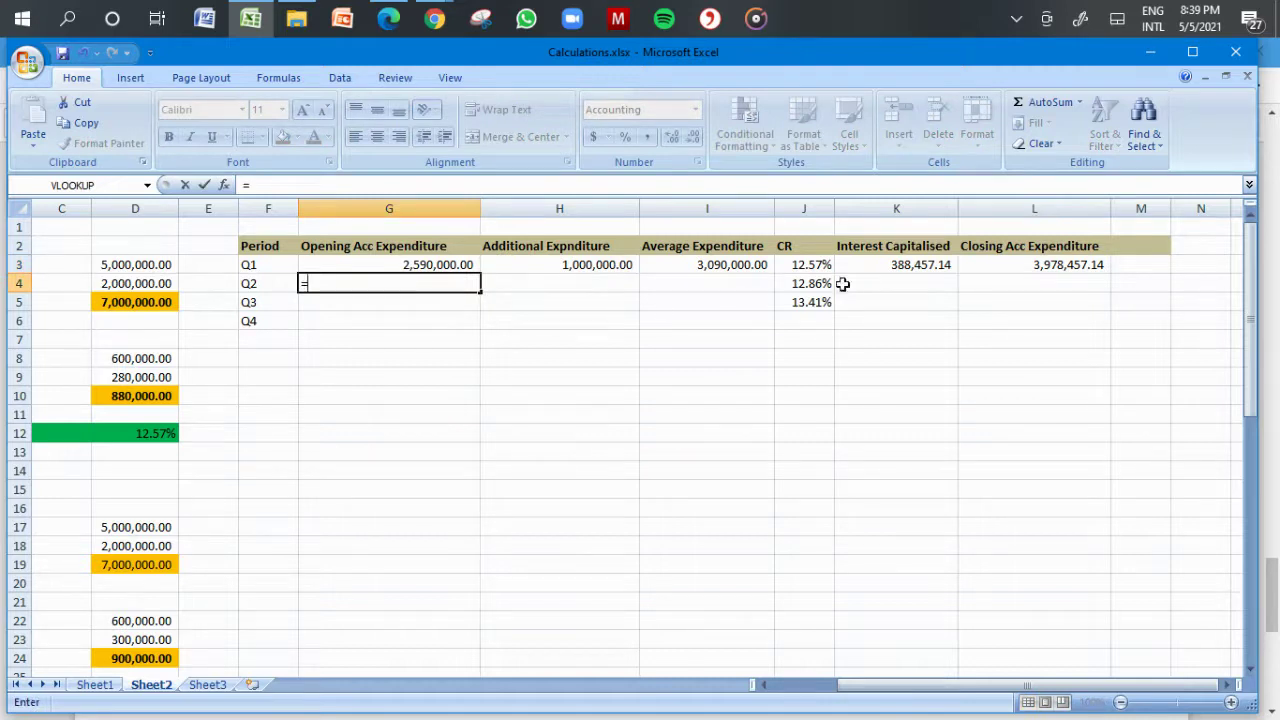
left_click(1029, 265)
key("Return")
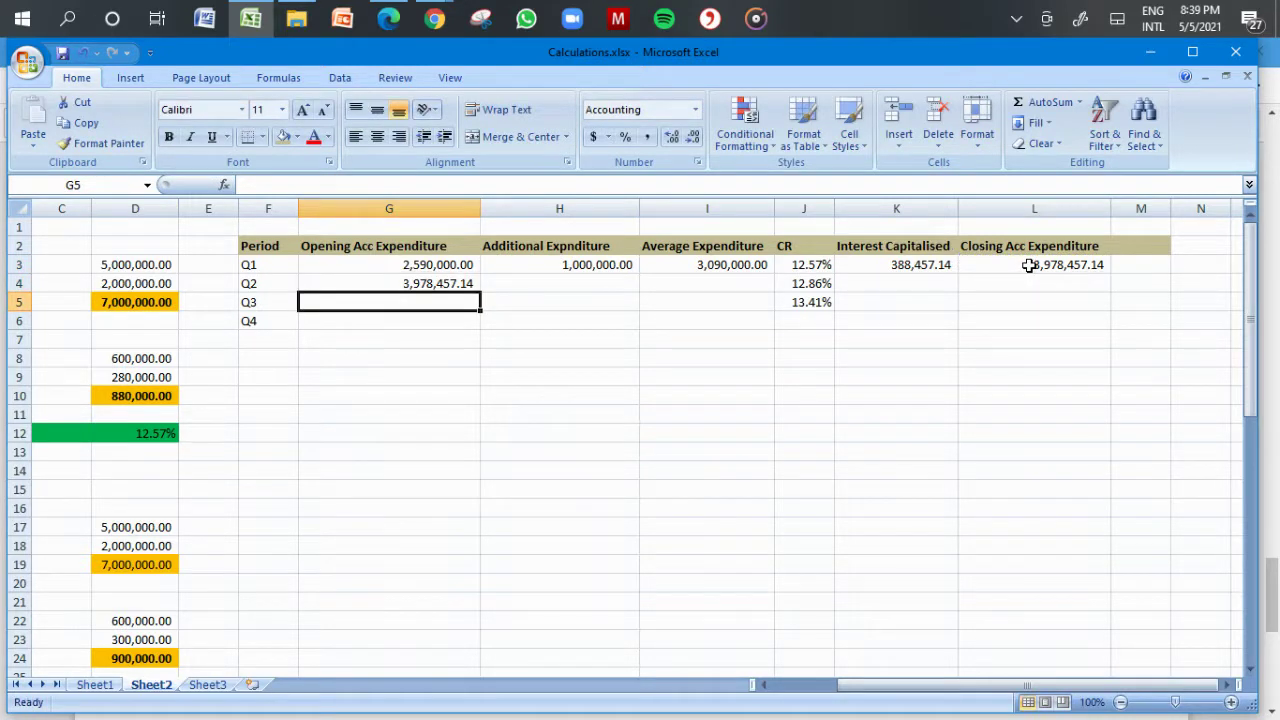
Step: Switch to borrowing costs.pdf in Edge and circle the 2 200 000 contract cost for 1 April to 30 June 20.13
key("Right")
key("Up")
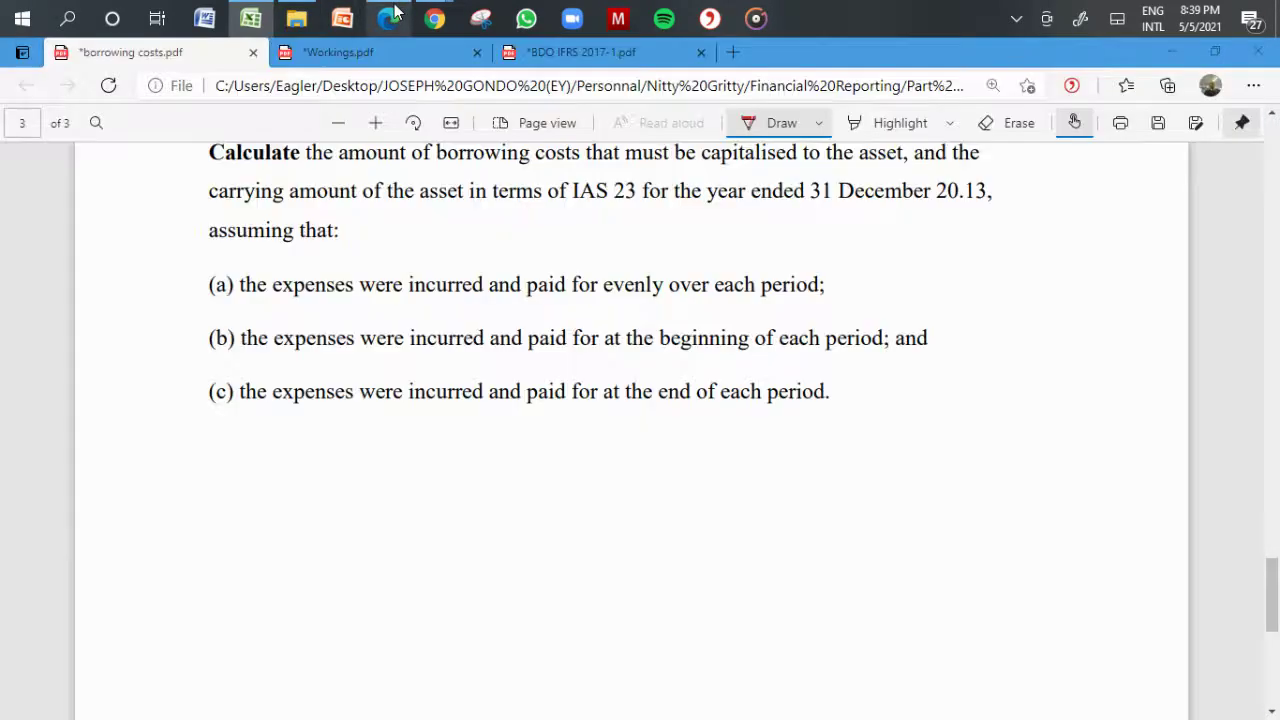
left_click(392, 14)
key("Page_Up")
key("Page_Up")
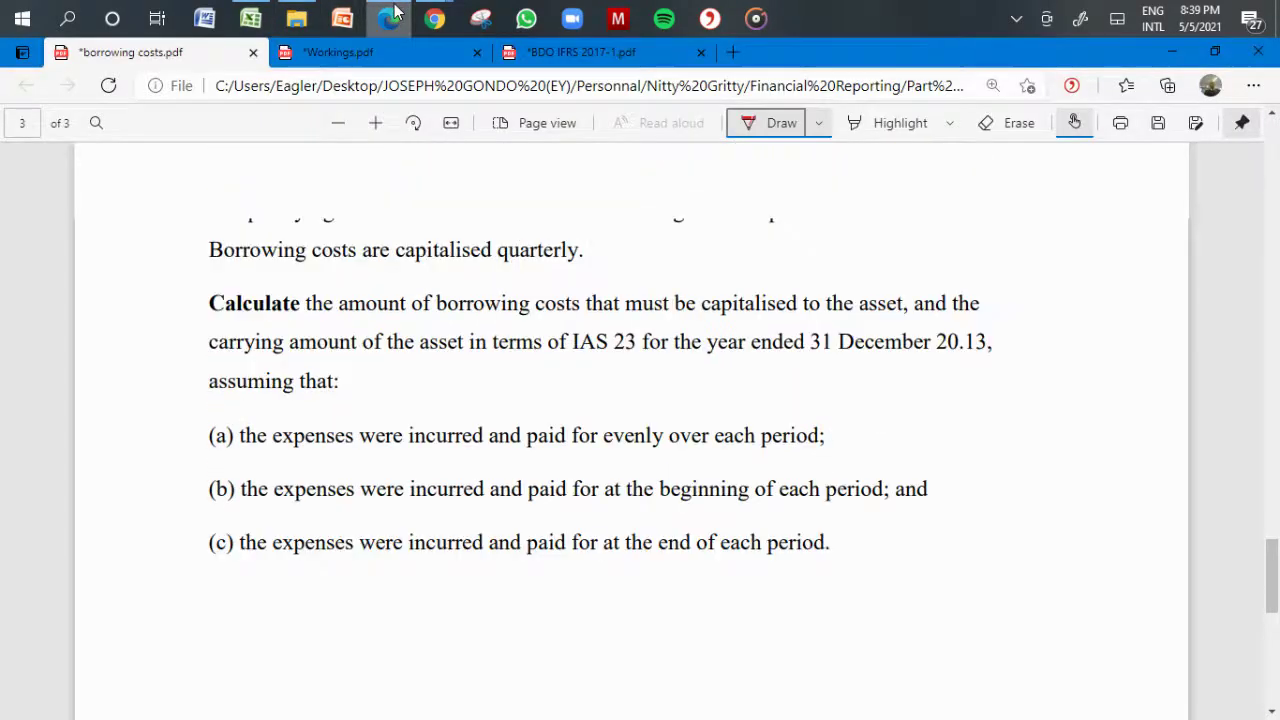
left_click_drag(820, 398, 772, 391)
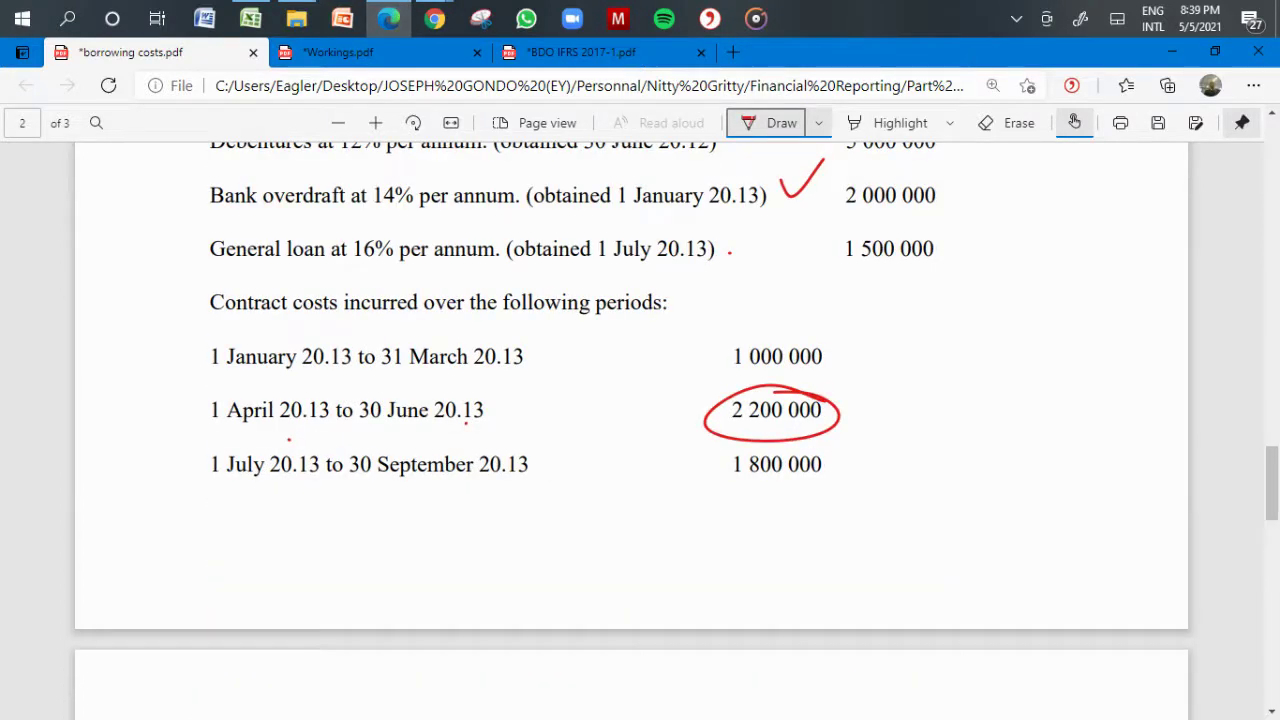
Step: Return to Excel and enter 2200000 as the Q2 additional expenditure in H4
left_click(246, 12)
type("22")
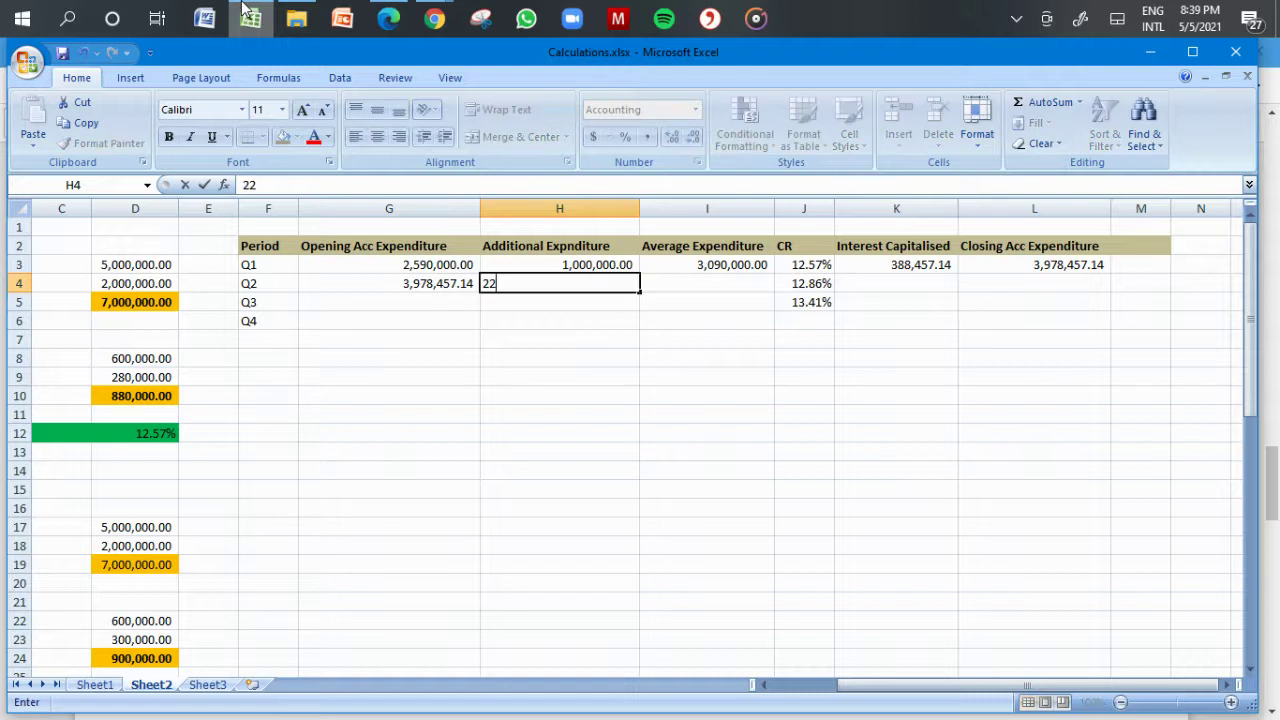
type("00000")
key("Tab")
Step: Calculate the Q2 average expenditure in I4 with =G4+H4/2
type("=")
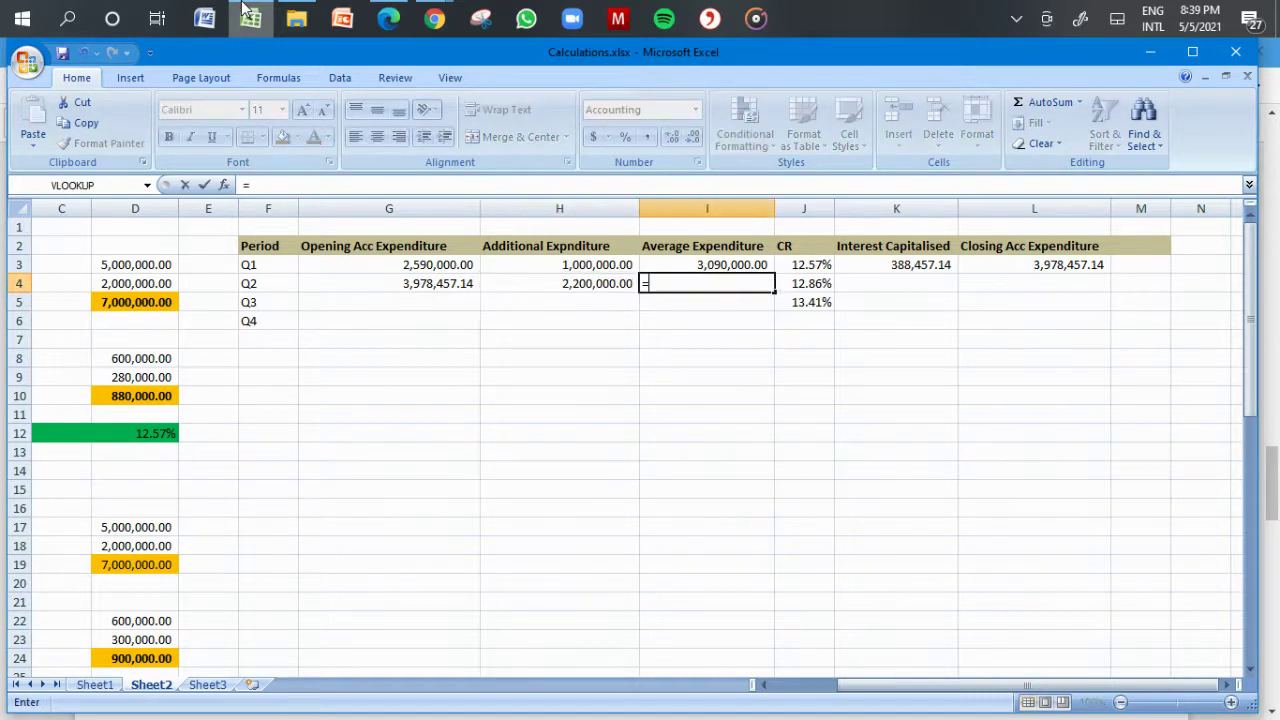
left_click(432, 288)
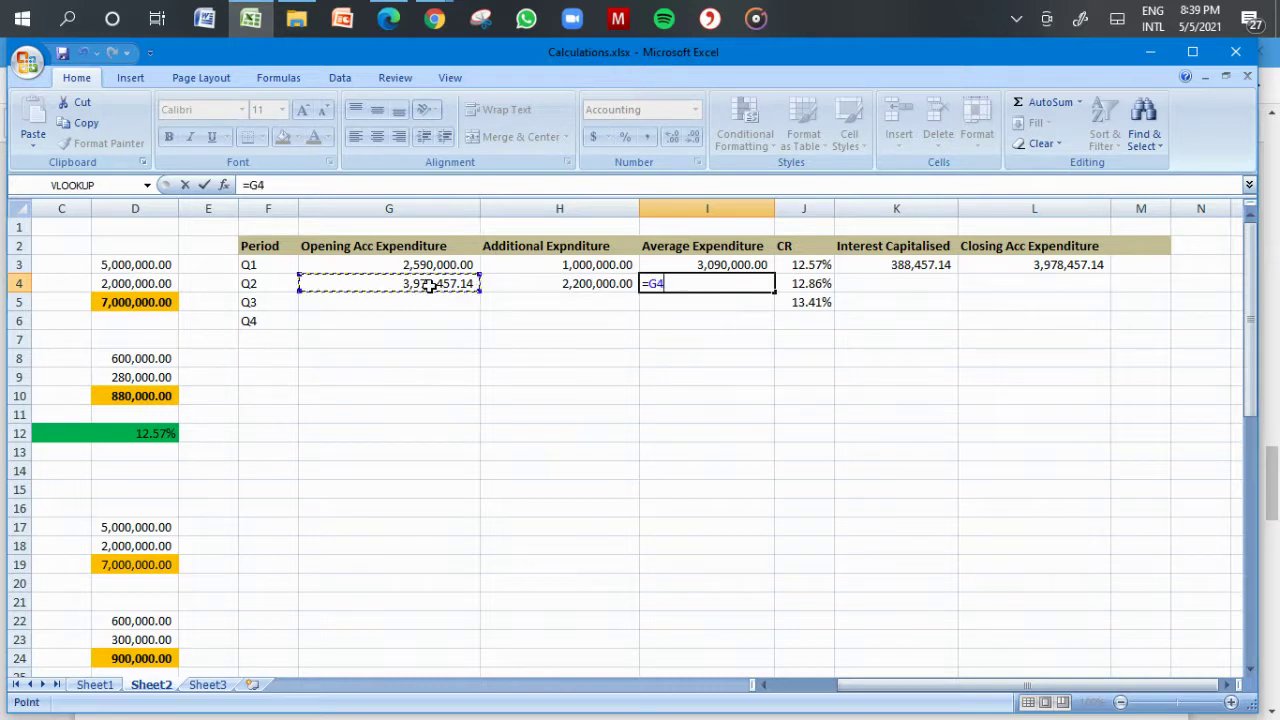
type("+")
left_click(531, 288)
type("/2")
key("Return")
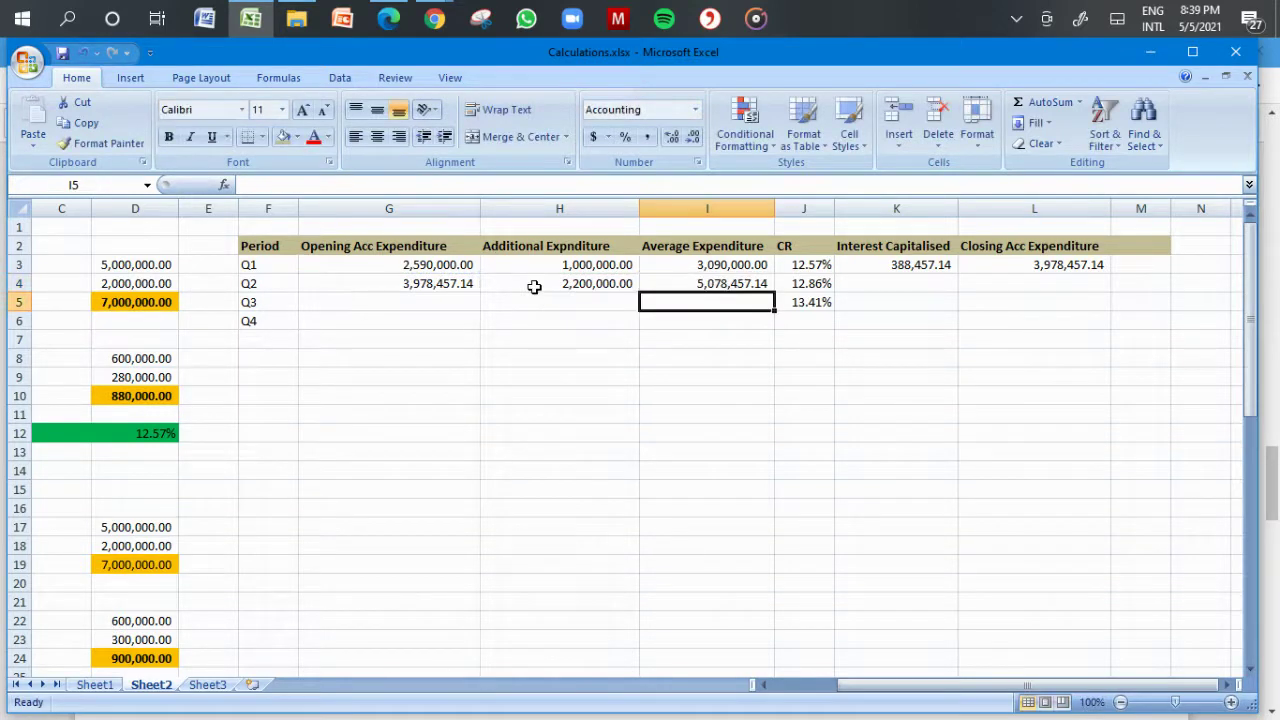
Step: Copy the Q1 interest capitalised formula from K3 into the Q2 cell K4
left_click(868, 288)
key("Up")
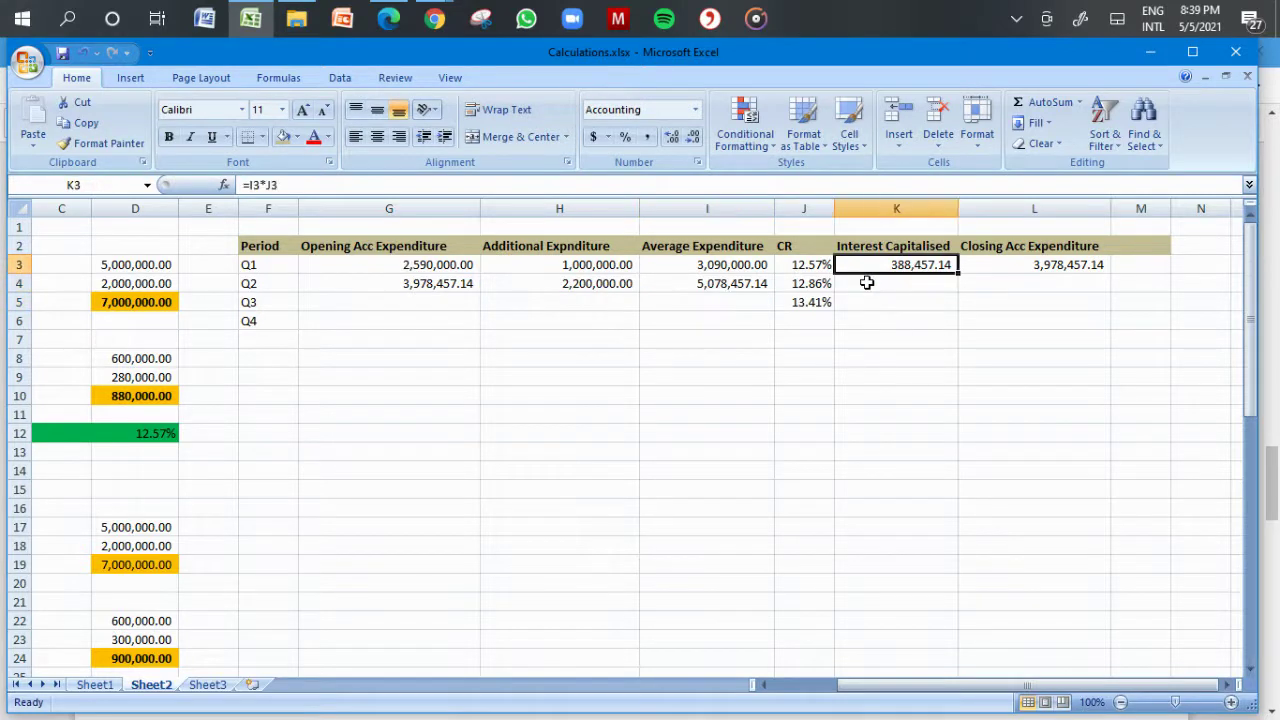
key("ctrl+c")
key("Down")
key("ctrl+v")
Step: Copy the closing expenditure formula from L3 into L4 for Q2 and check its cell references
key("Right")
key("Up")
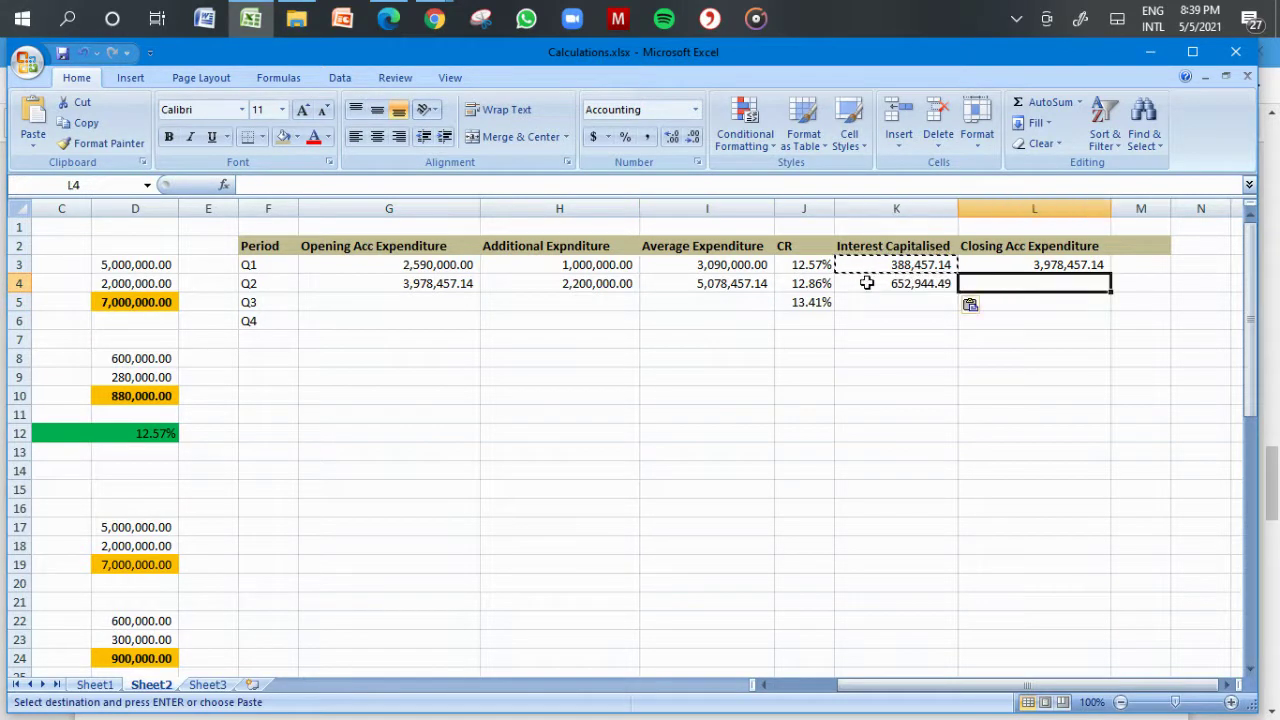
key("ctrl+c")
key("Down")
key("ctrl+v")
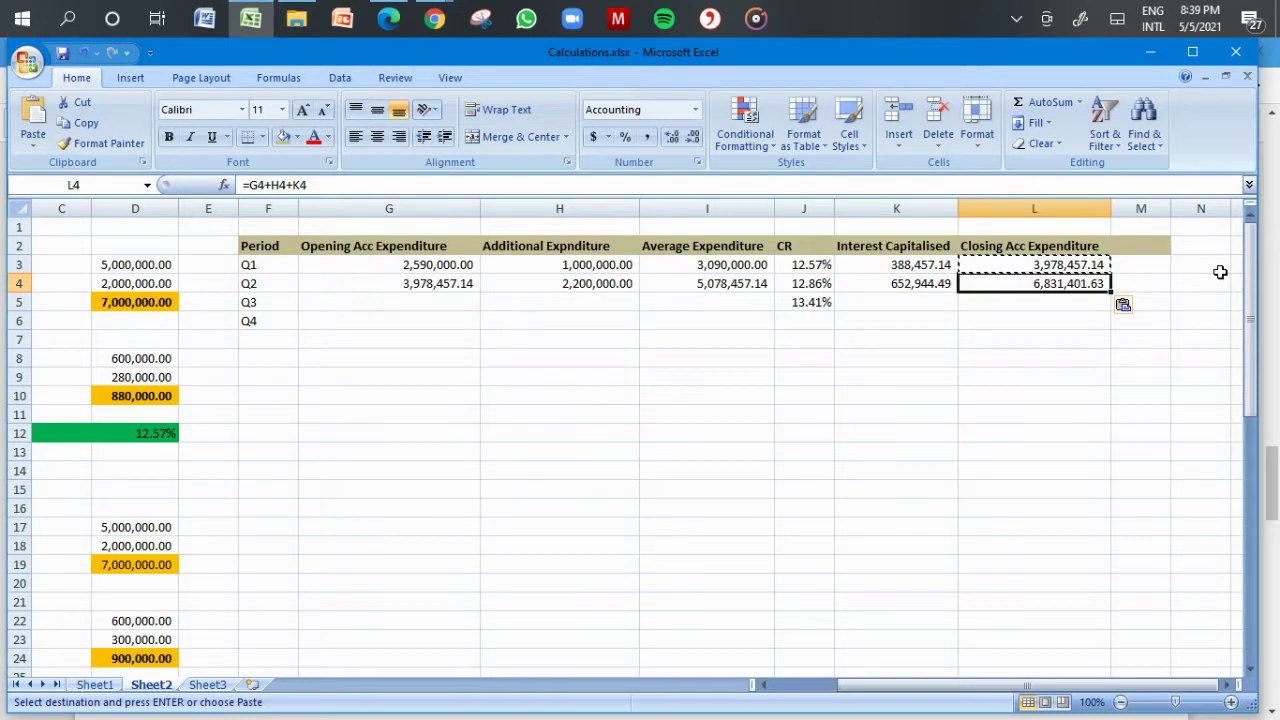
double_click(1080, 285)
left_click(1014, 357)
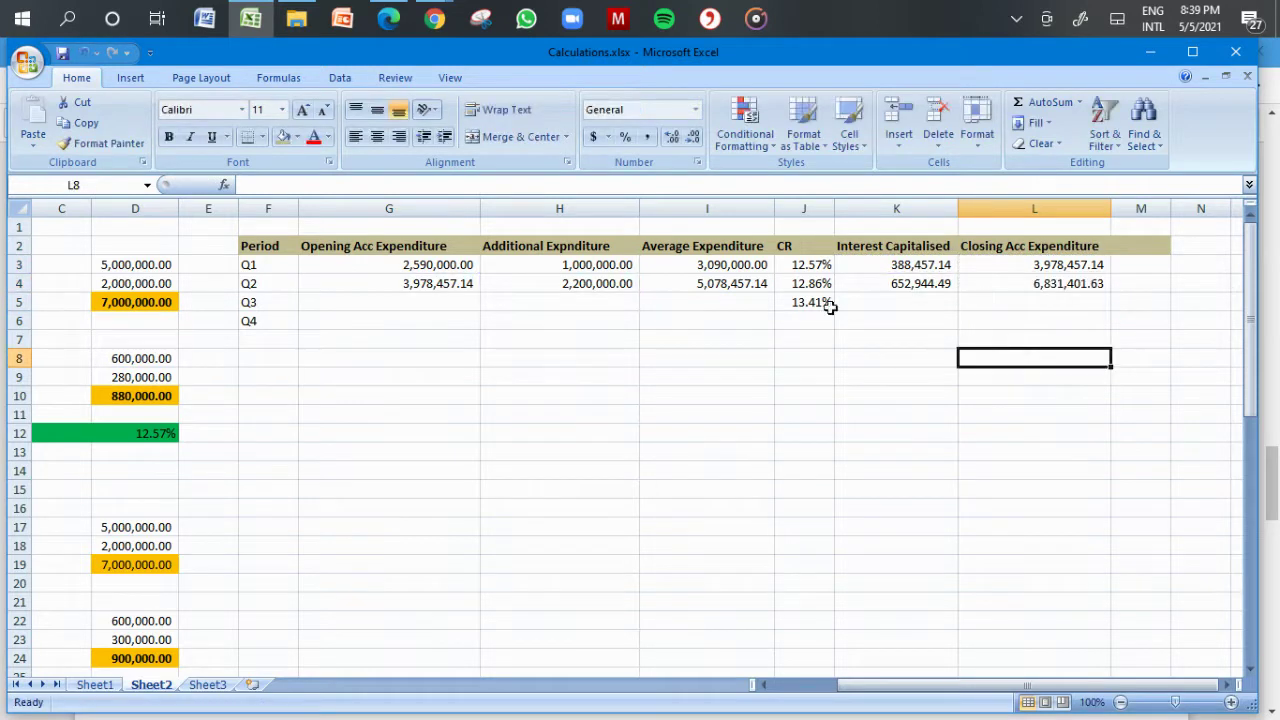
Step: Link the Q3 opening accumulated expenditure in G5 to the Q2 closing balance with =L4
left_click(447, 301)
type("=")
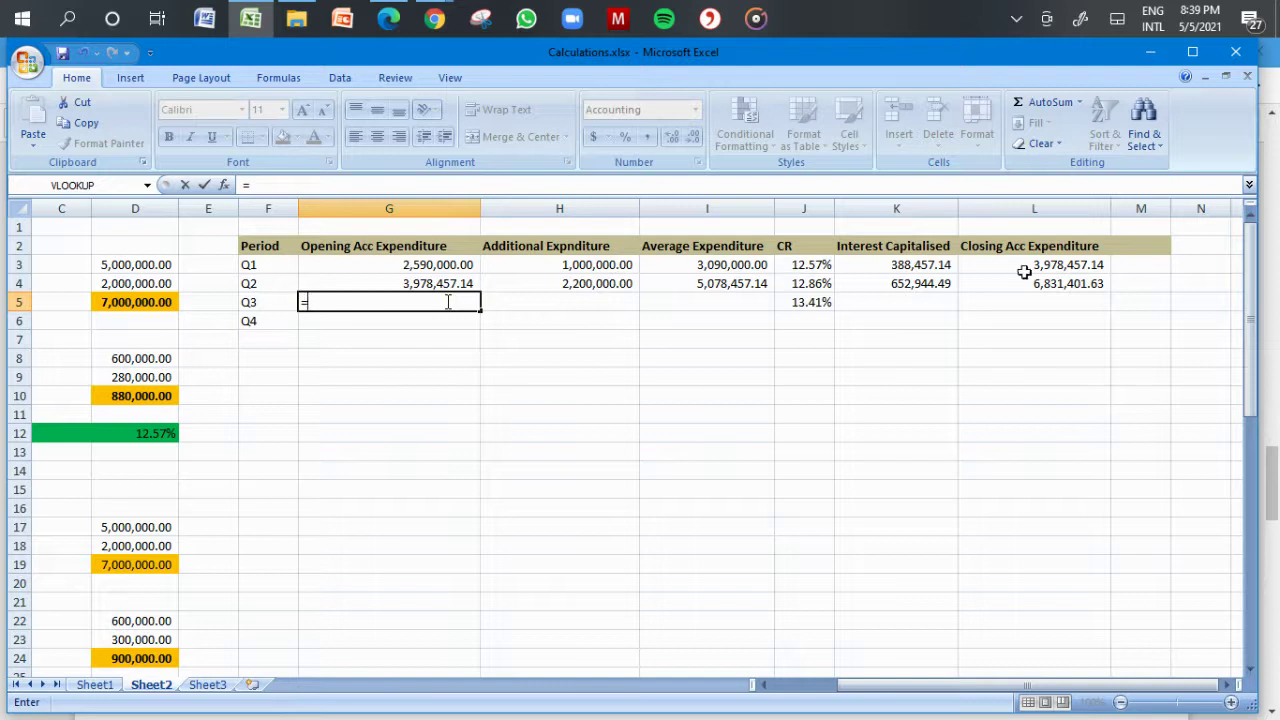
left_click(1052, 284)
key("Return")
key("Up")
Step: Look up the July to September contract cost in Edge, then return to Excel and enter 1800000 as Q3 additional expenditure in H5
key("Right")
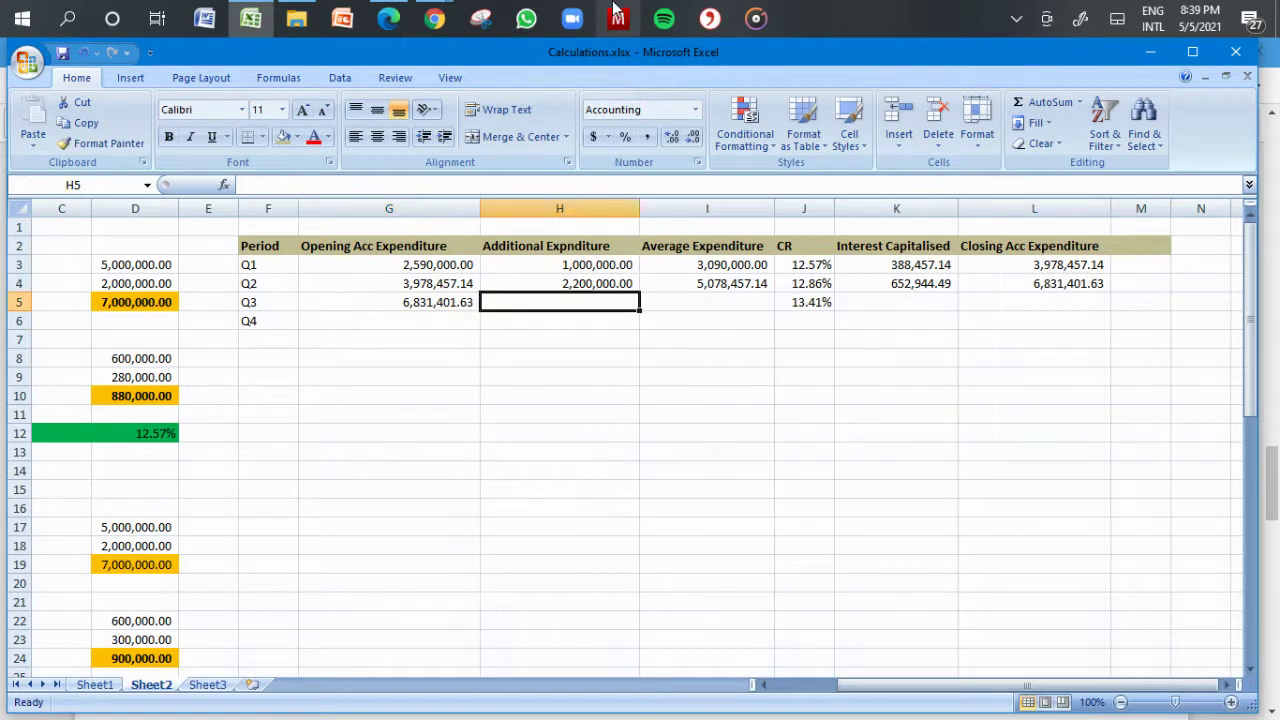
left_click(398, 16)
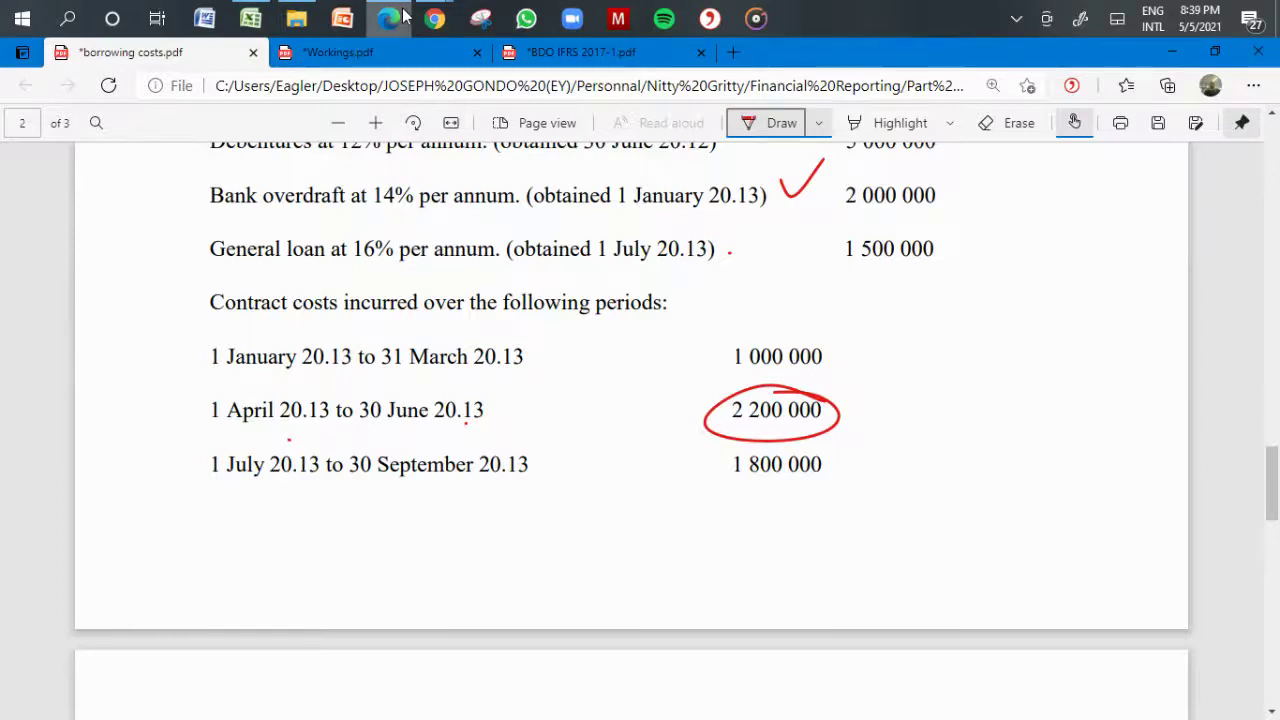
scroll(640, 400, "up", 1)
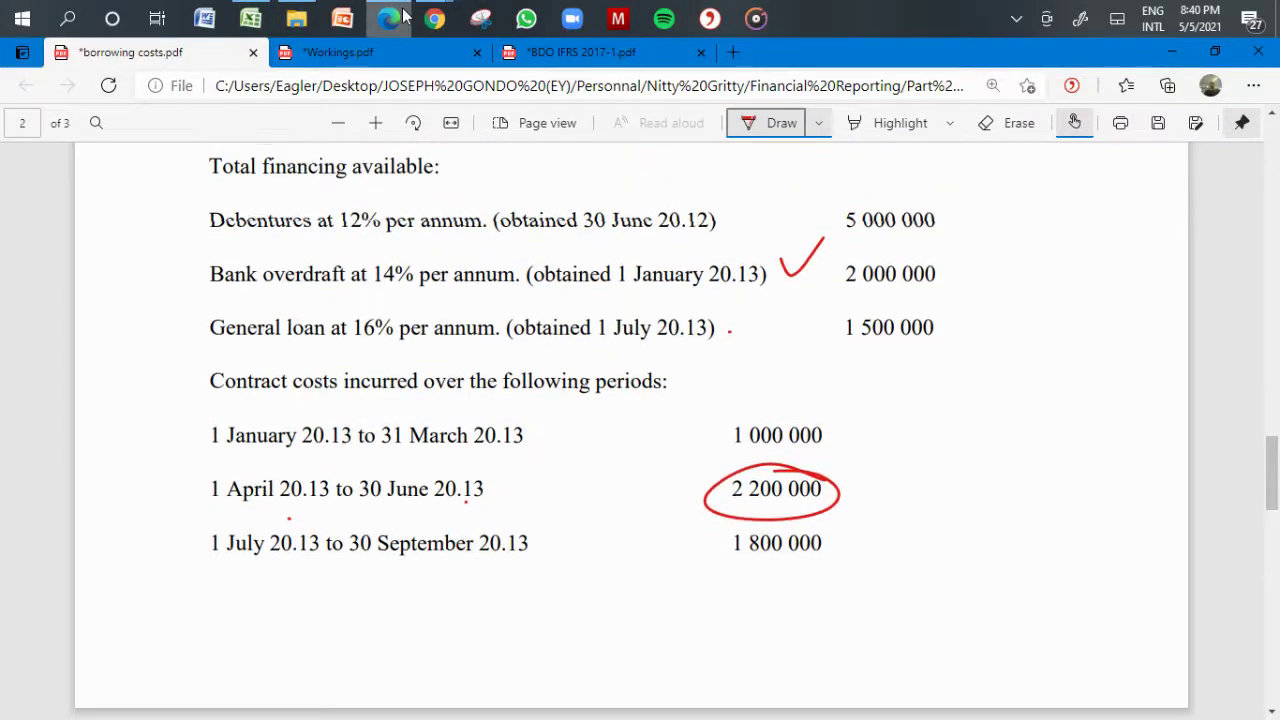
scroll(640, 420, "down", 2)
left_click(403, 16)
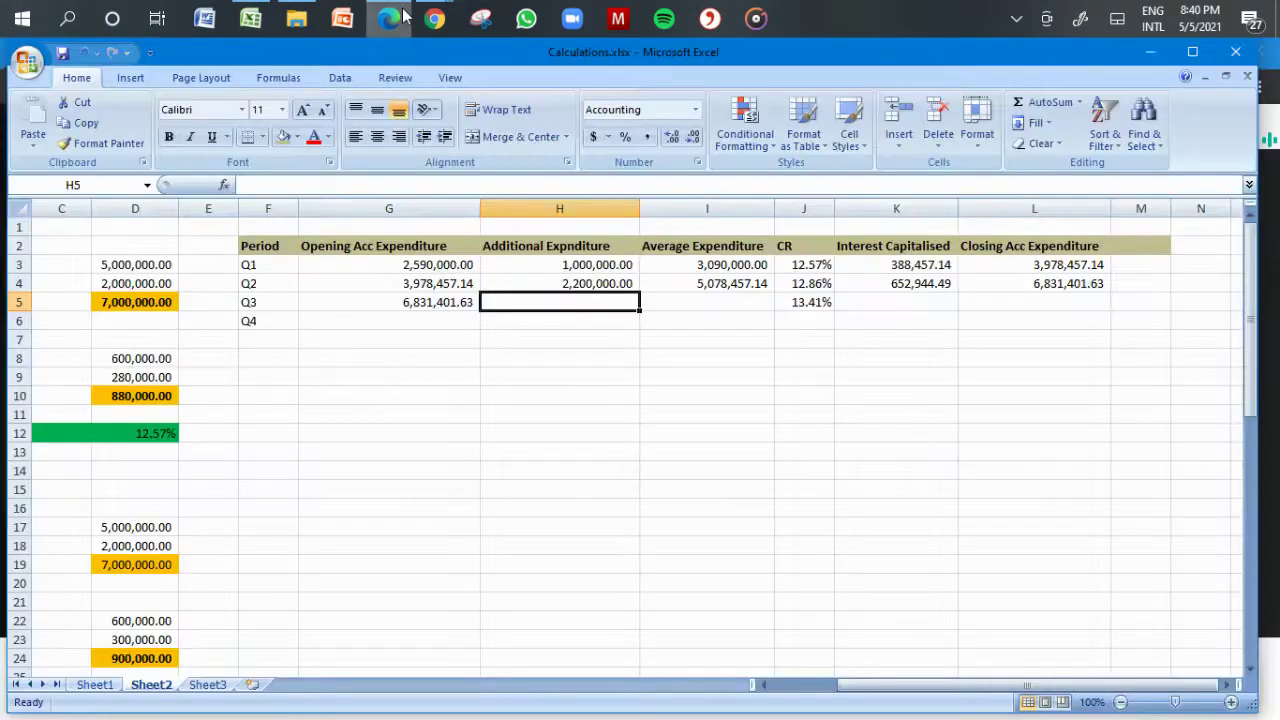
type("1800000")
key("Return")
key("Up")
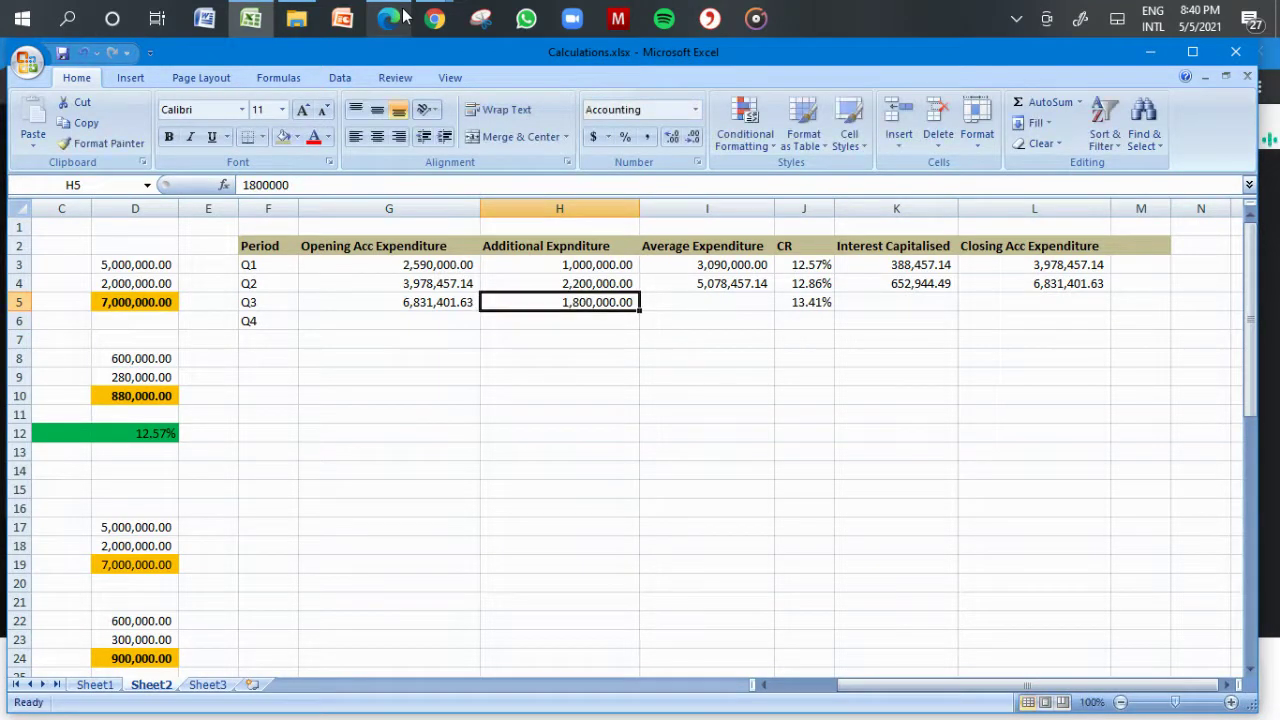
Step: Copy the Q2 average expenditure formula from I4 into the Q3 cell I5
key("Right")
key("Up")
key("ctrl+c")
key("Down")
key("ctrl+v")
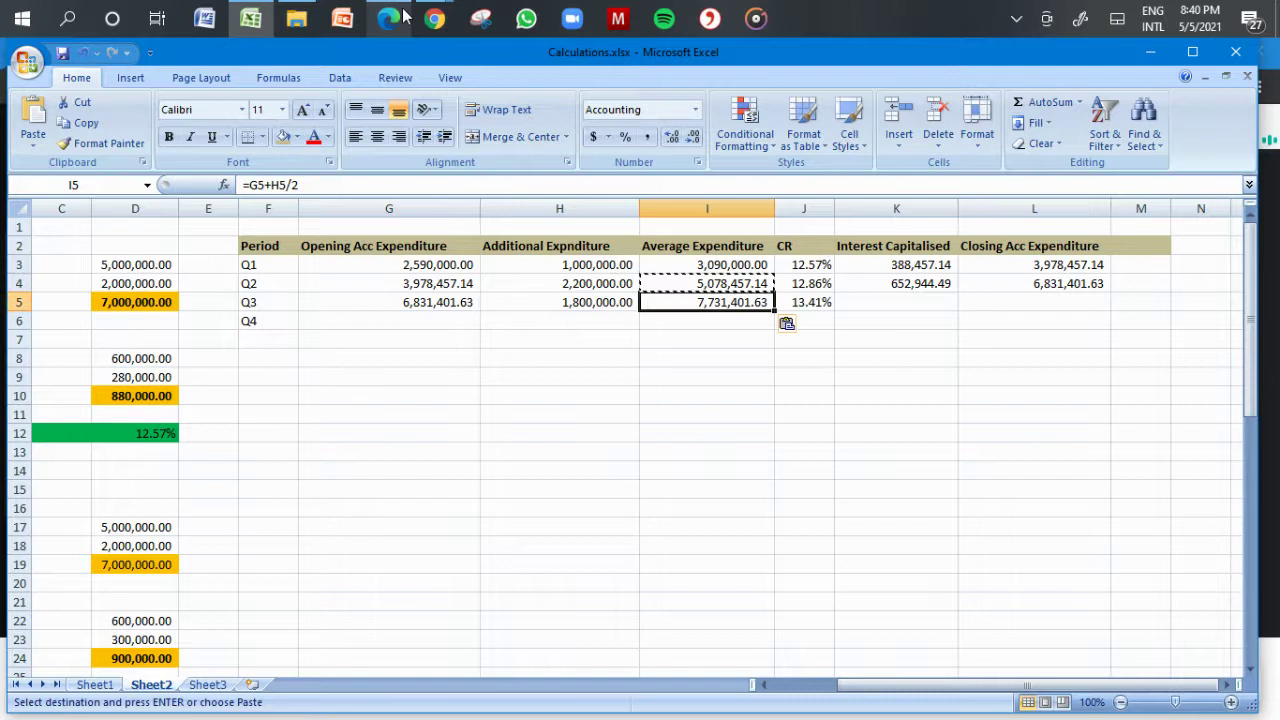
Step: Copy the Q2 interest capitalised formula from K4 into the Q3 cell K5
key("Right")
key("Right")
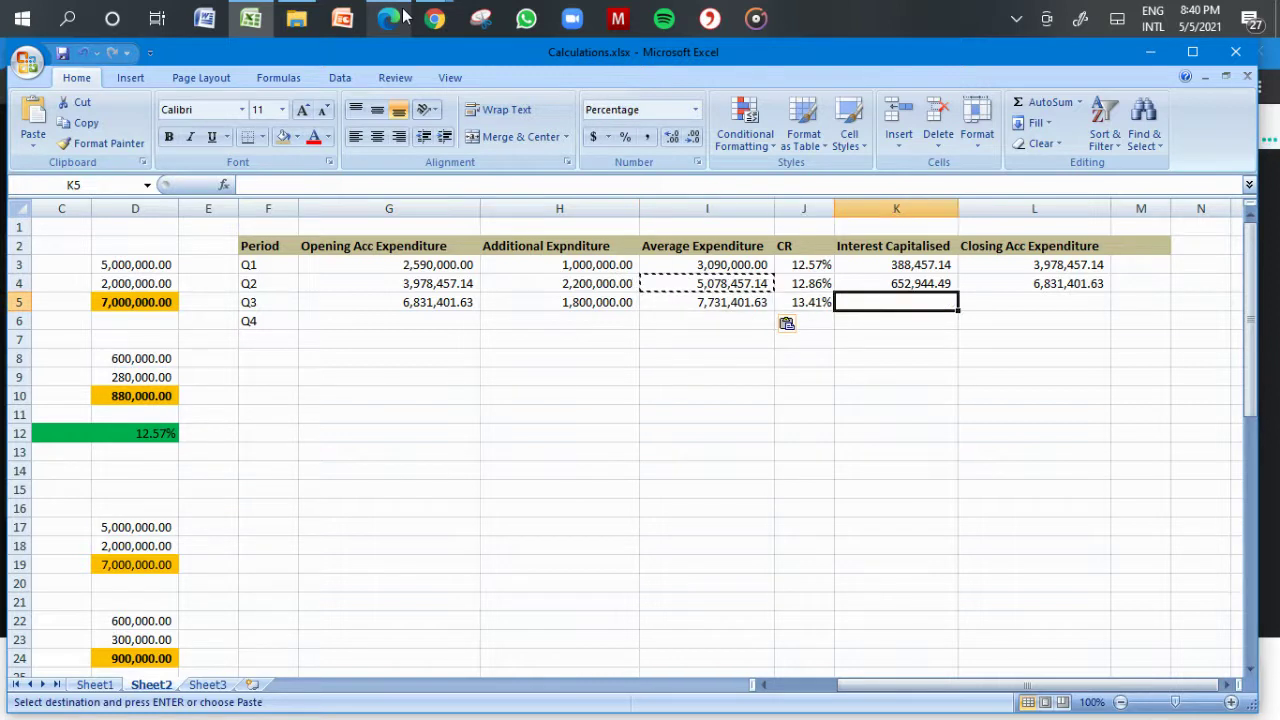
key("Up")
key("ctrl+c")
key("Down")
key("ctrl+v")
Step: Copy the closing expenditure formula from L4 into L5 for Q3 and check its cell references
key("Right")
key("Up")
key("ctrl+c")
key("Down")
key("ctrl+v")
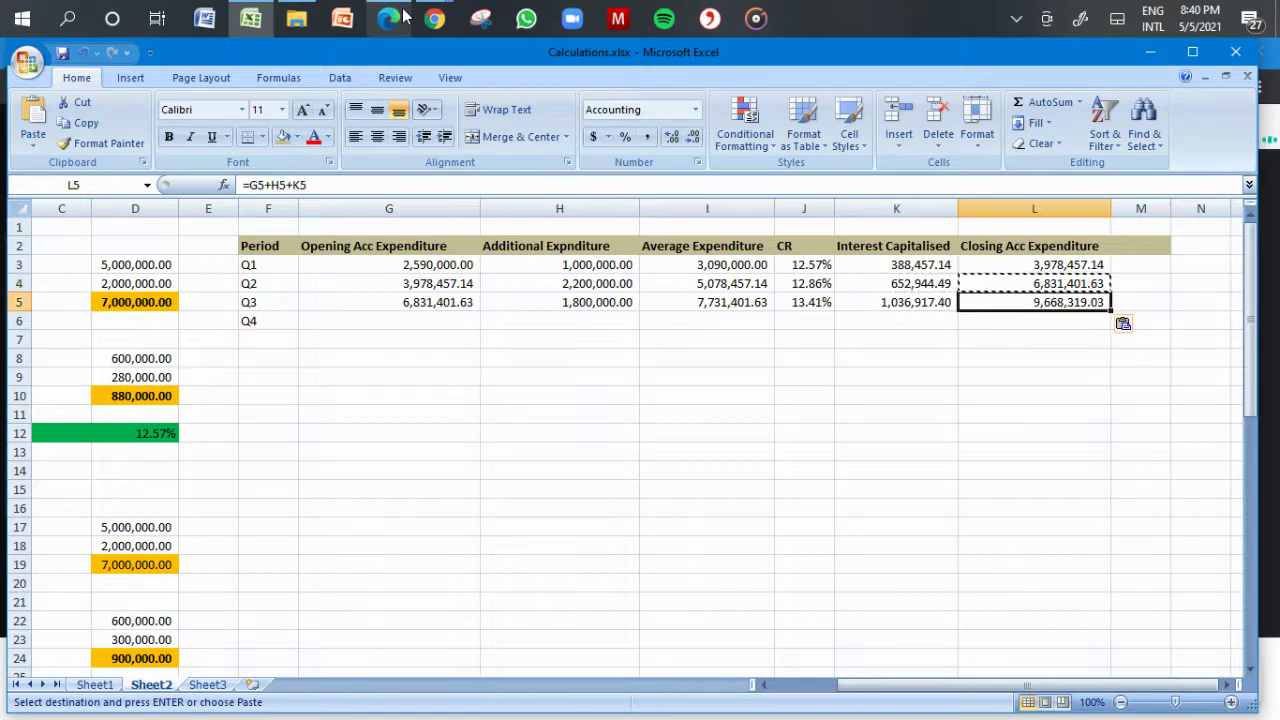
double_click(1075, 302)
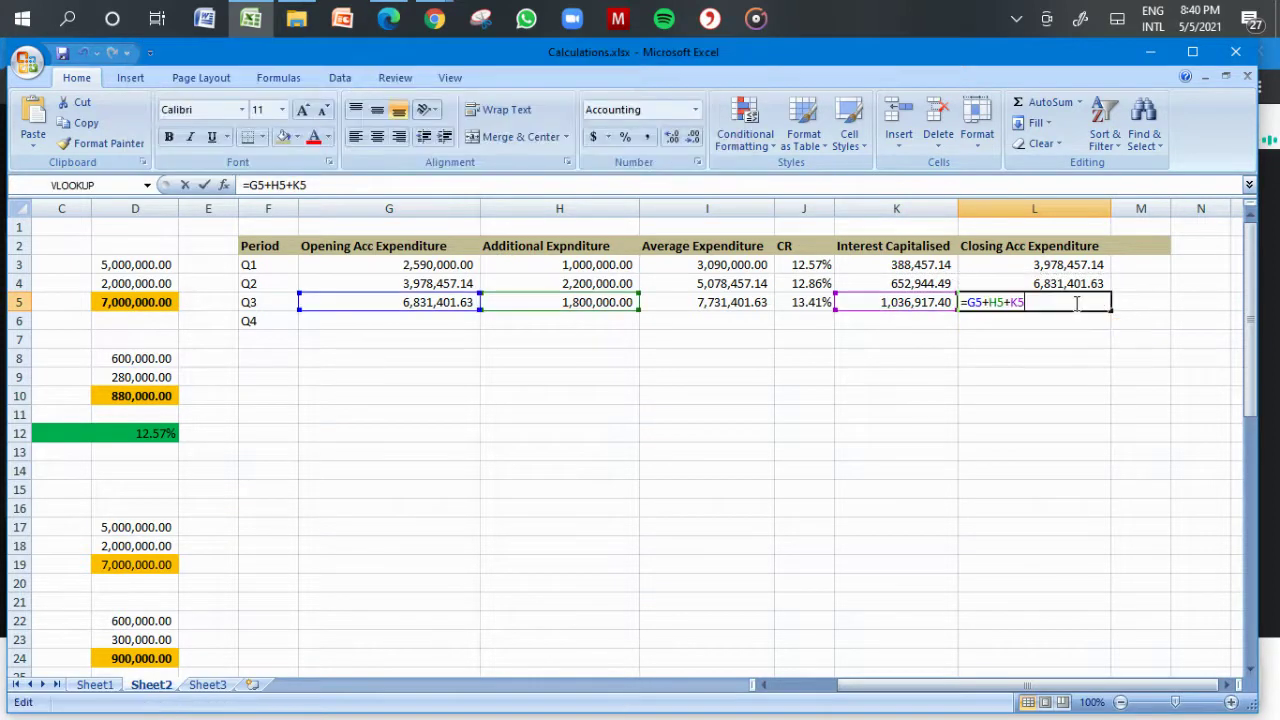
key("Return")
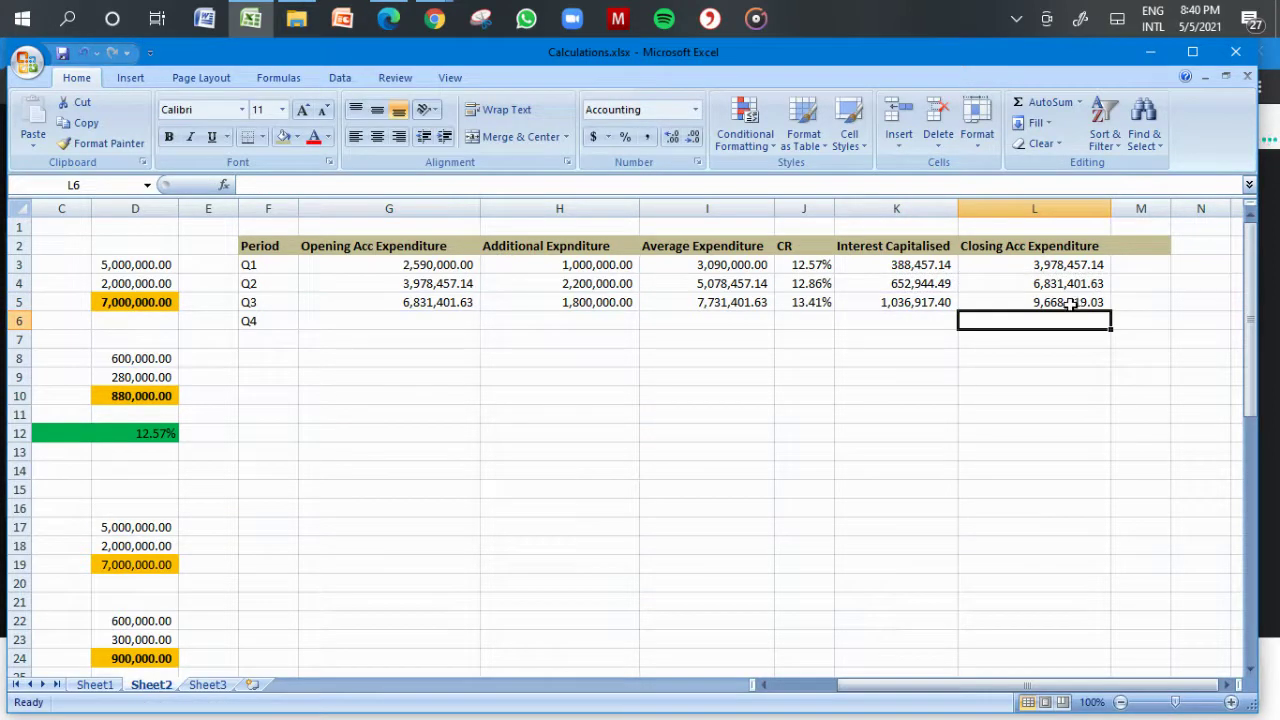
Step: Select G6, look up the 1 October to 15 December 20.13 contract cost in Edge, and return to Excel
left_click(447, 315)
left_click(393, 28)
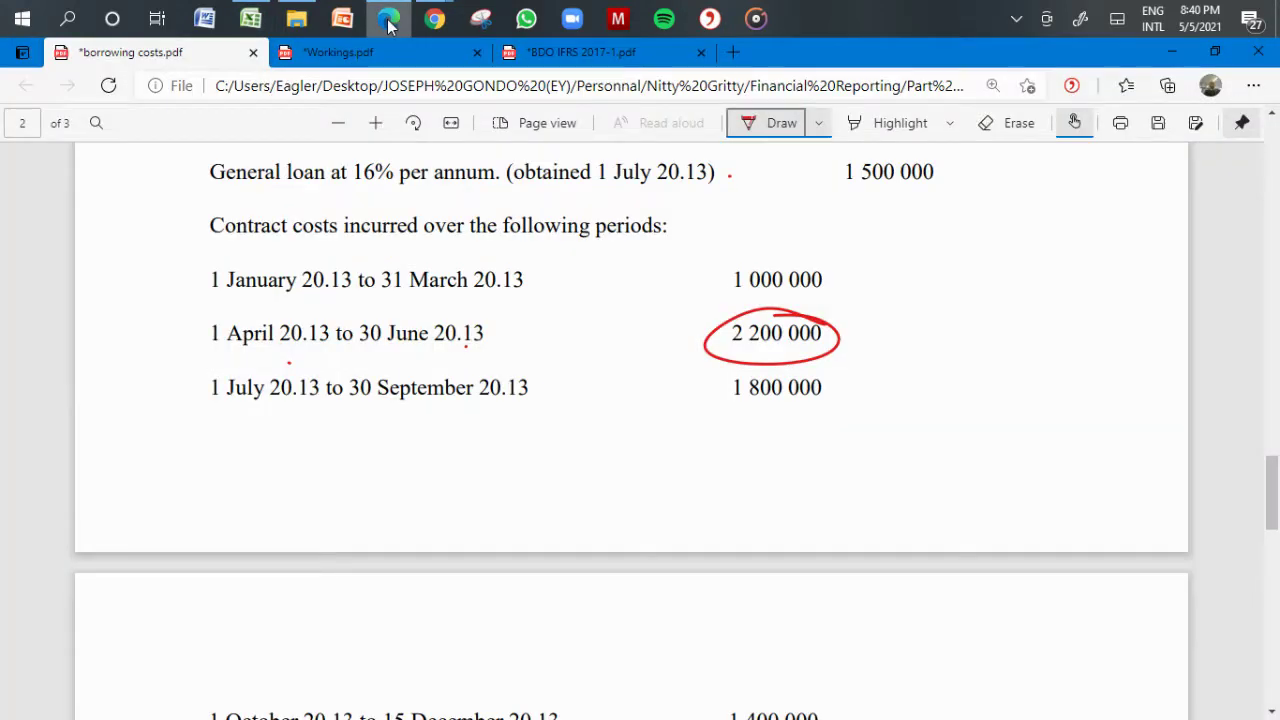
key("Down")
key("Down")
key("Down")
key("Down")
key("Down")
key("Down")
key("Down")
key("Down")
key("Down")
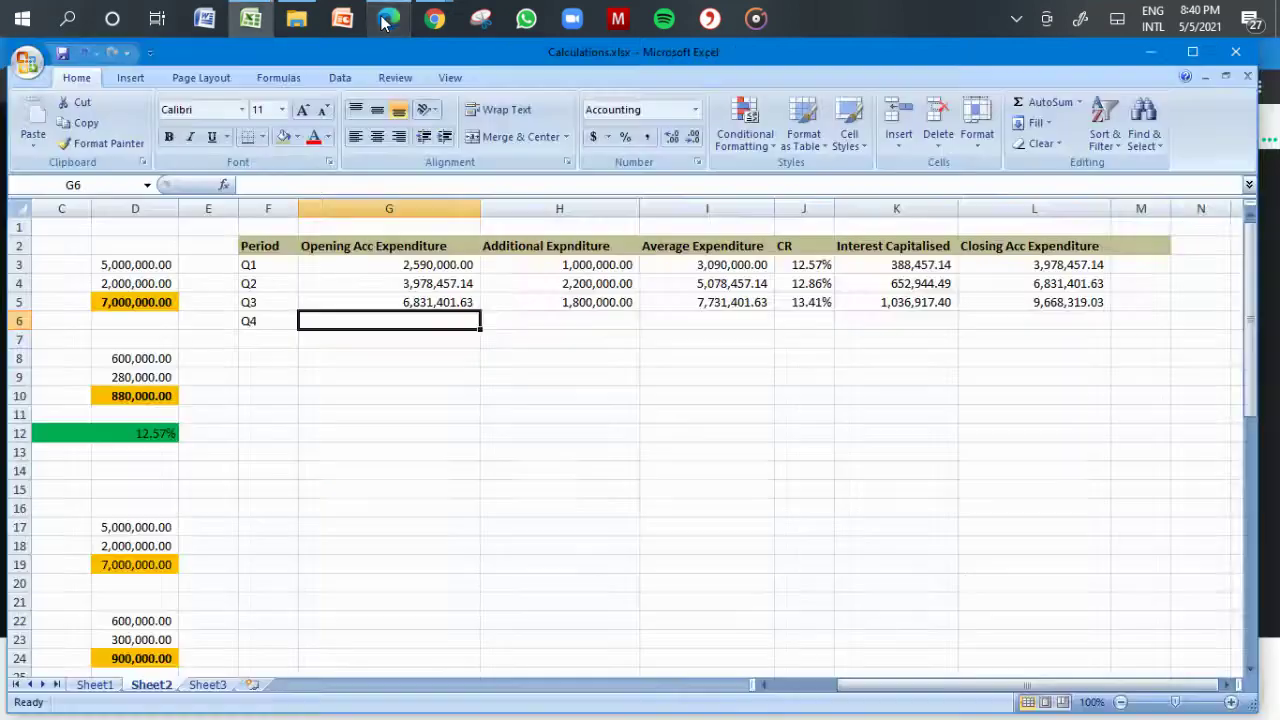
left_click(386, 24)
Step: Link the Q4 opening accumulated expenditure in G6 to the Q3 closing balance with =L5
key("Right")
key("Left")
type("=")
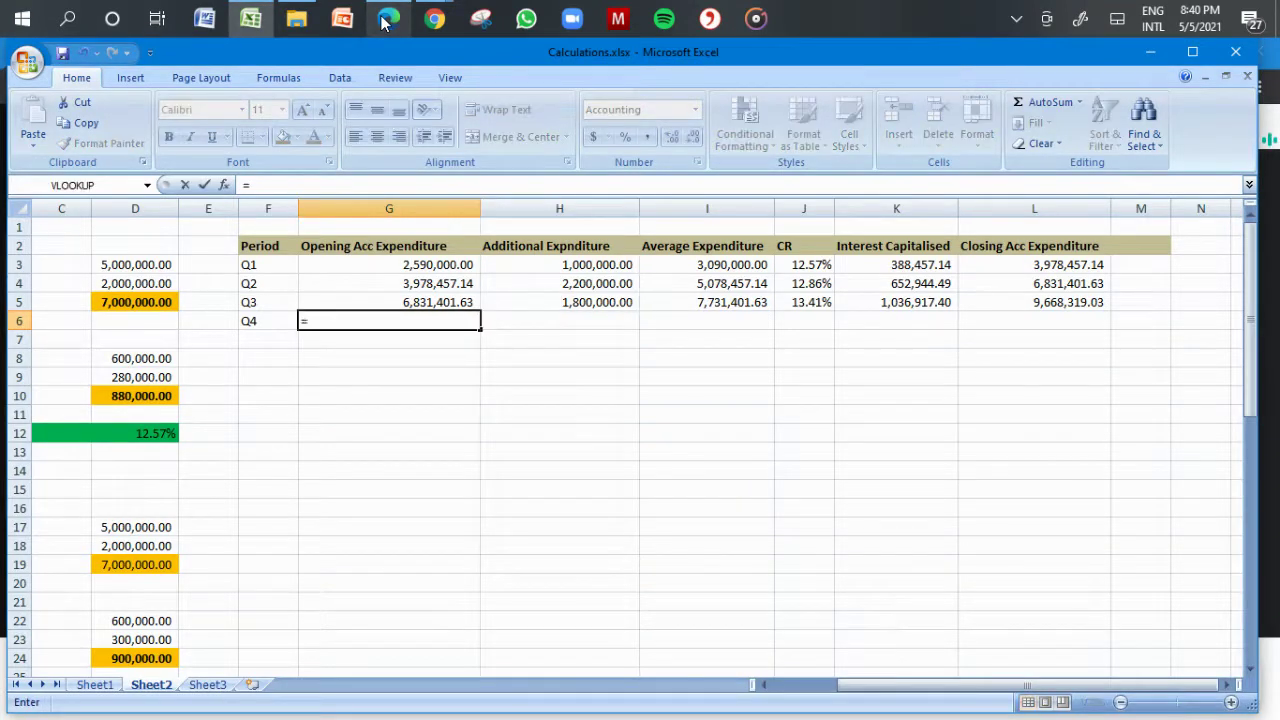
left_click(1077, 302)
key("Return")
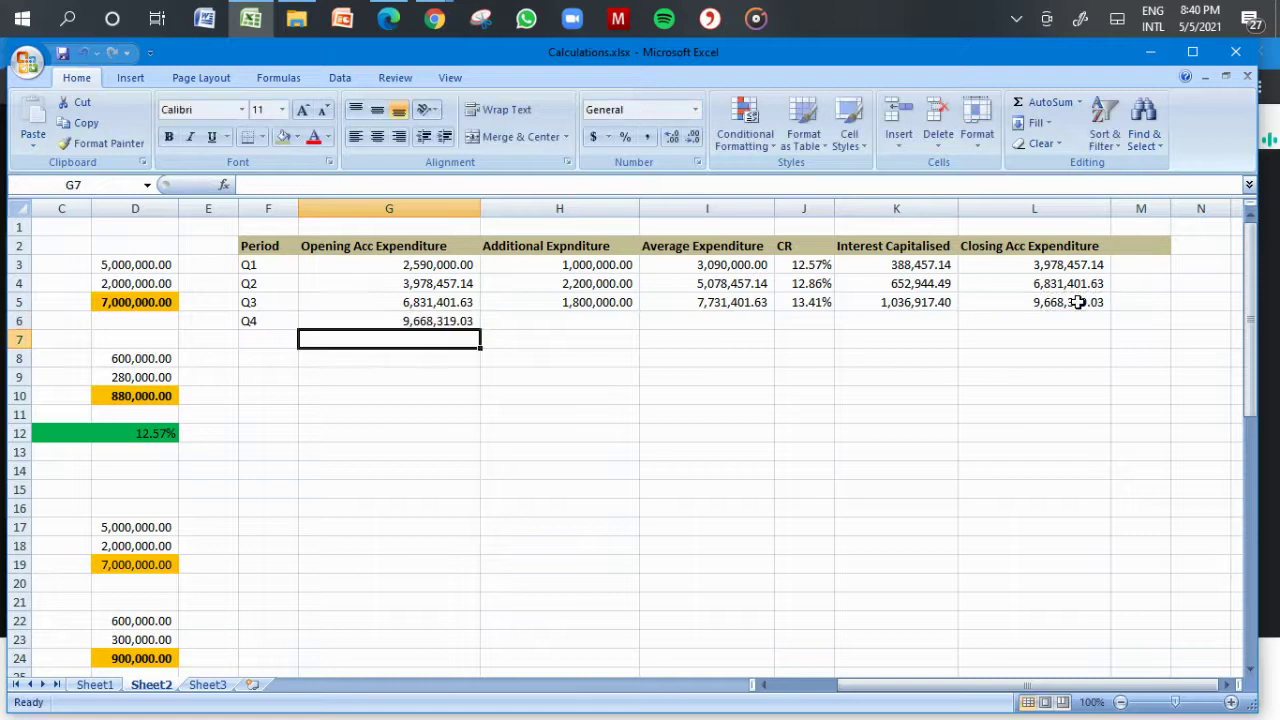
Step: Enter 1,400,000 as the Q4 additional expenditure in H6
left_click(608, 320)
type("1")
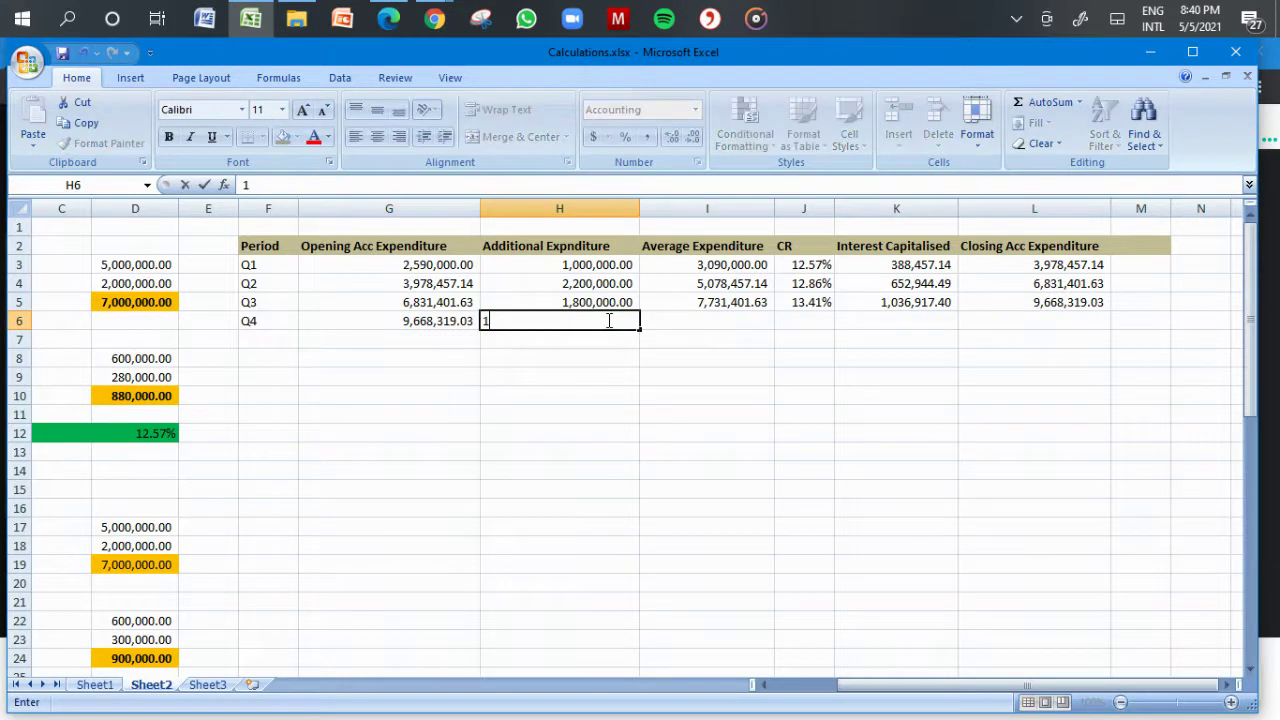
type(",400,000")
key("Return")
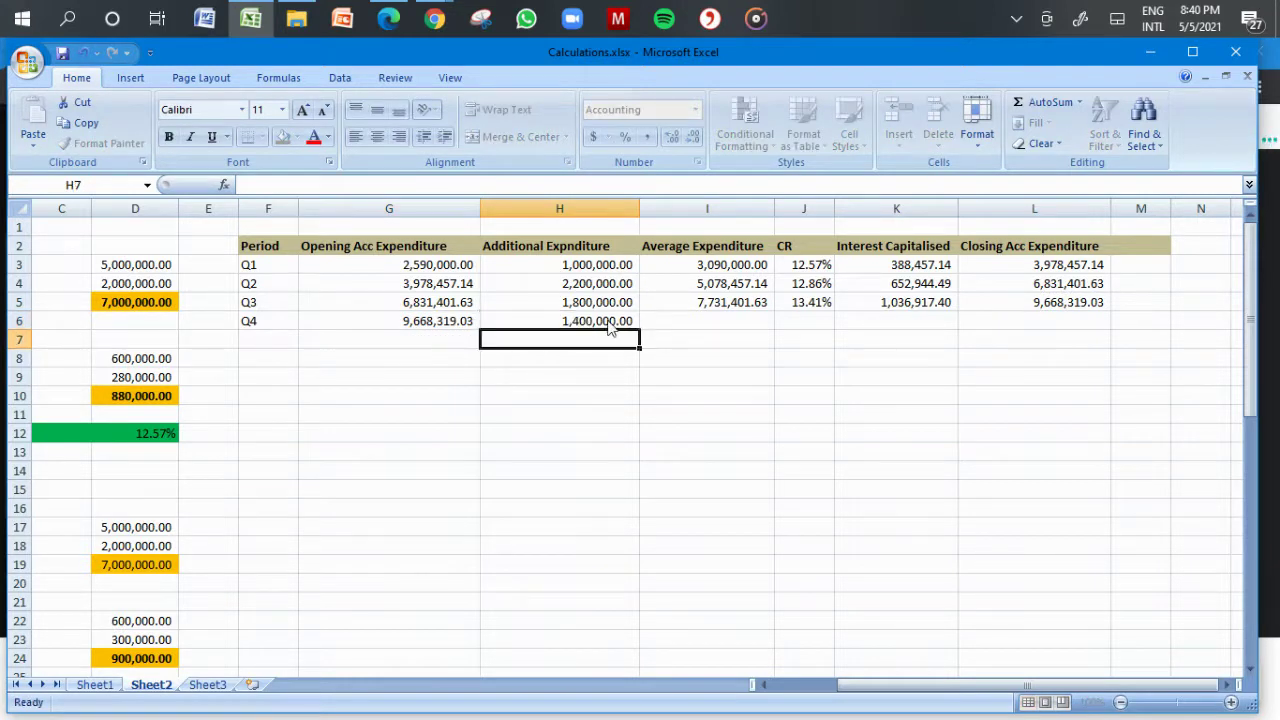
Step: Copy the average expenditure formula from I5 into I6 for Q4
key("Up")
key("Right")
key("Up")
key("ctrl+c")
key("Down")
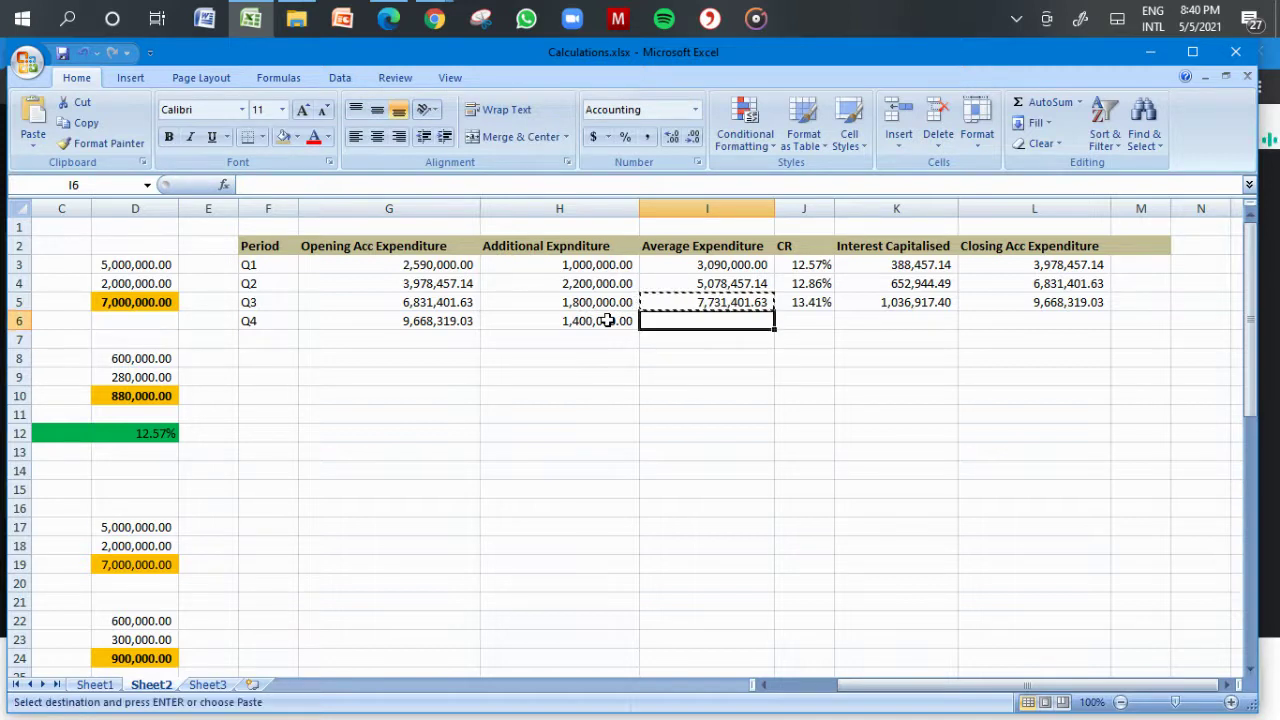
key("ctrl+v")
Step: Try to copy the Q3 capitalisation rate from J5 into J6 for Q4
key("Right")
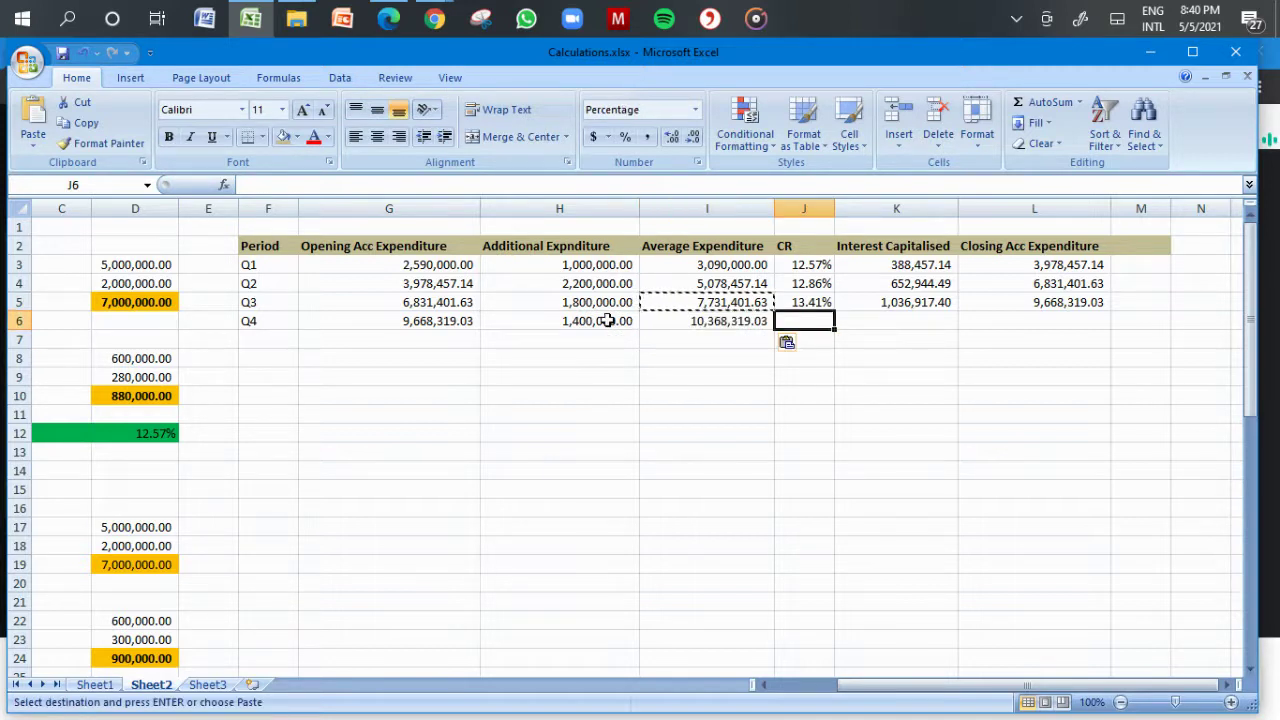
key("Up")
key("ctrl+c")
key("Down")
key("ctrl+v")
key("Up")
key("Right")
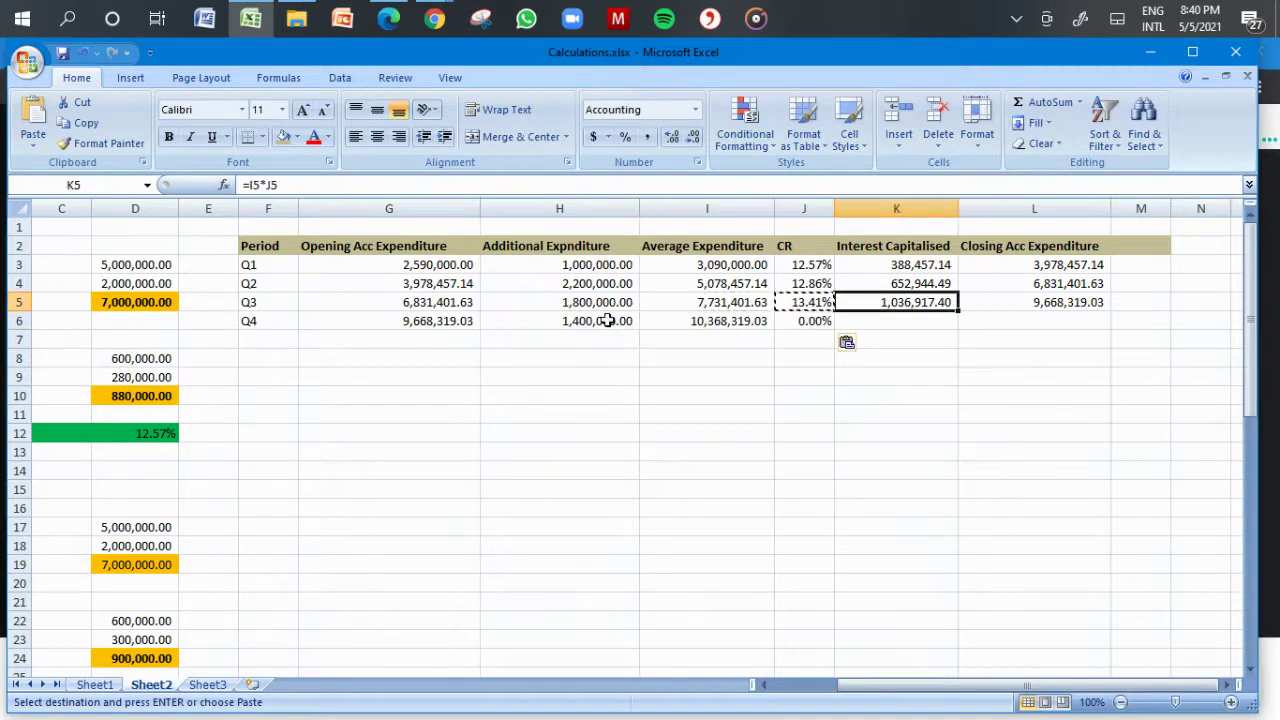
Step: Link the Q4 capitalisation rate in J6 to the Q3 rate with =J5
key("Left")
key("Down")
type("=")
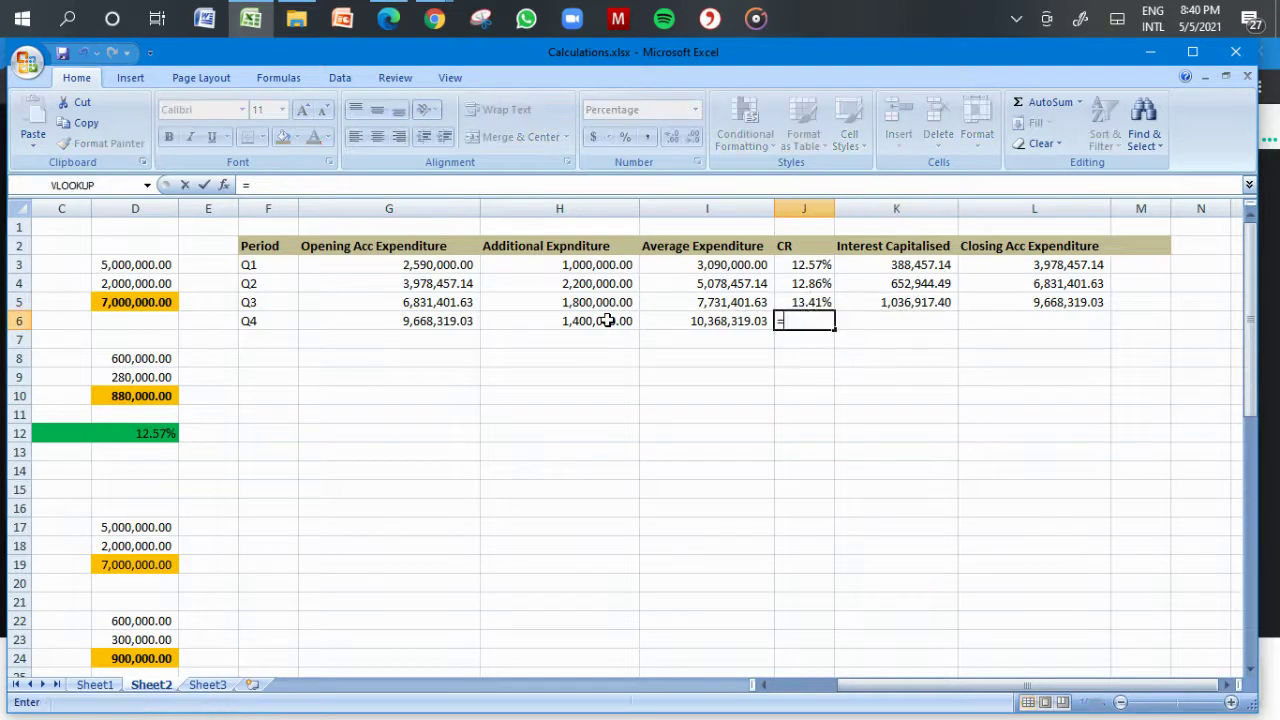
left_click(806, 301)
key("Return")
Step: Copy the interest capitalised formula from K5 into K6 for Q4
key("Up")
key("Up")
key("Right")
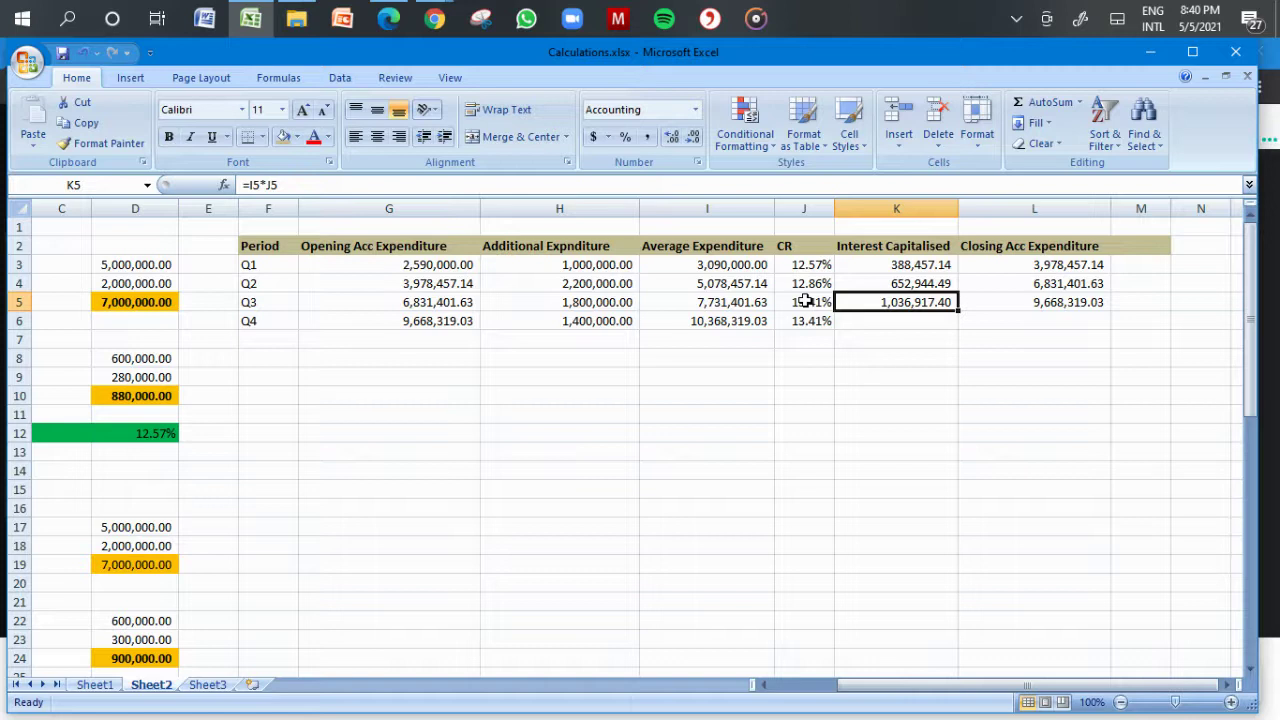
key("ctrl+c")
key("Down")
key("ctrl+v")
Step: Copy the closing accumulated expenditure formula from L5 into L6 for Q4 and check its cell references
key("Right")
key("Up")
key("ctrl+c")
key("Down")
key("ctrl+v")
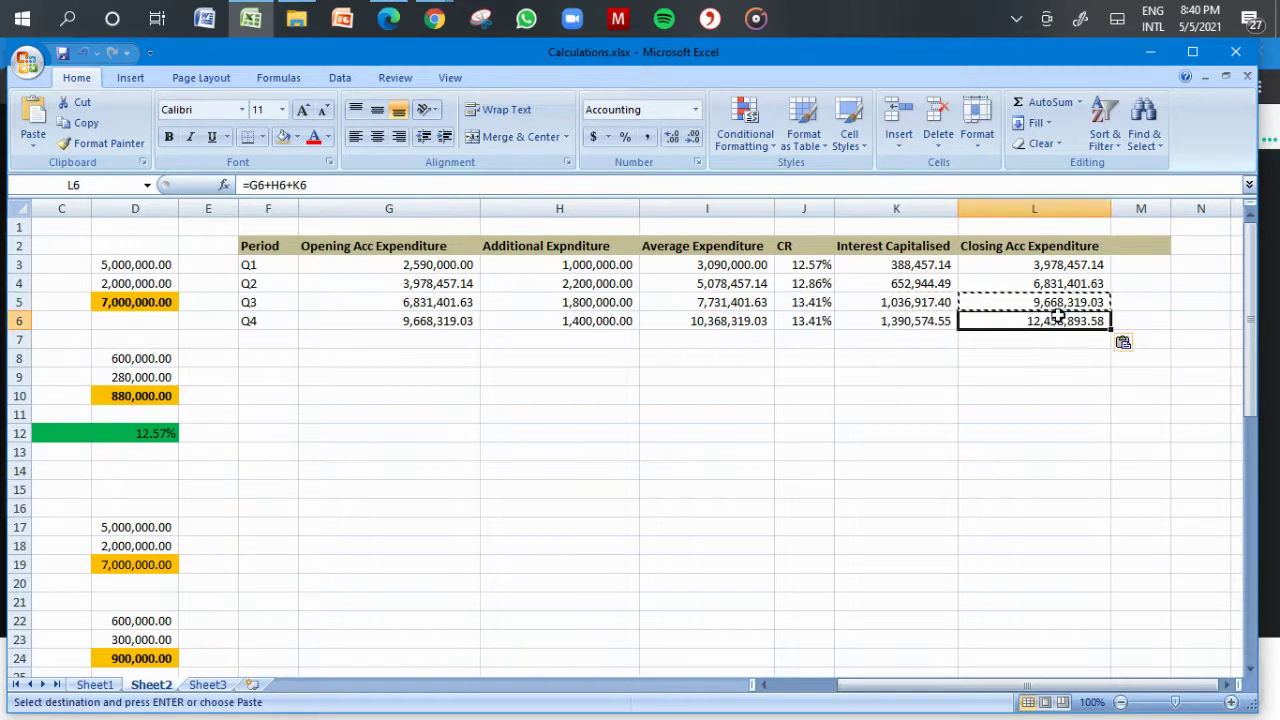
key("F2")
key("Return")
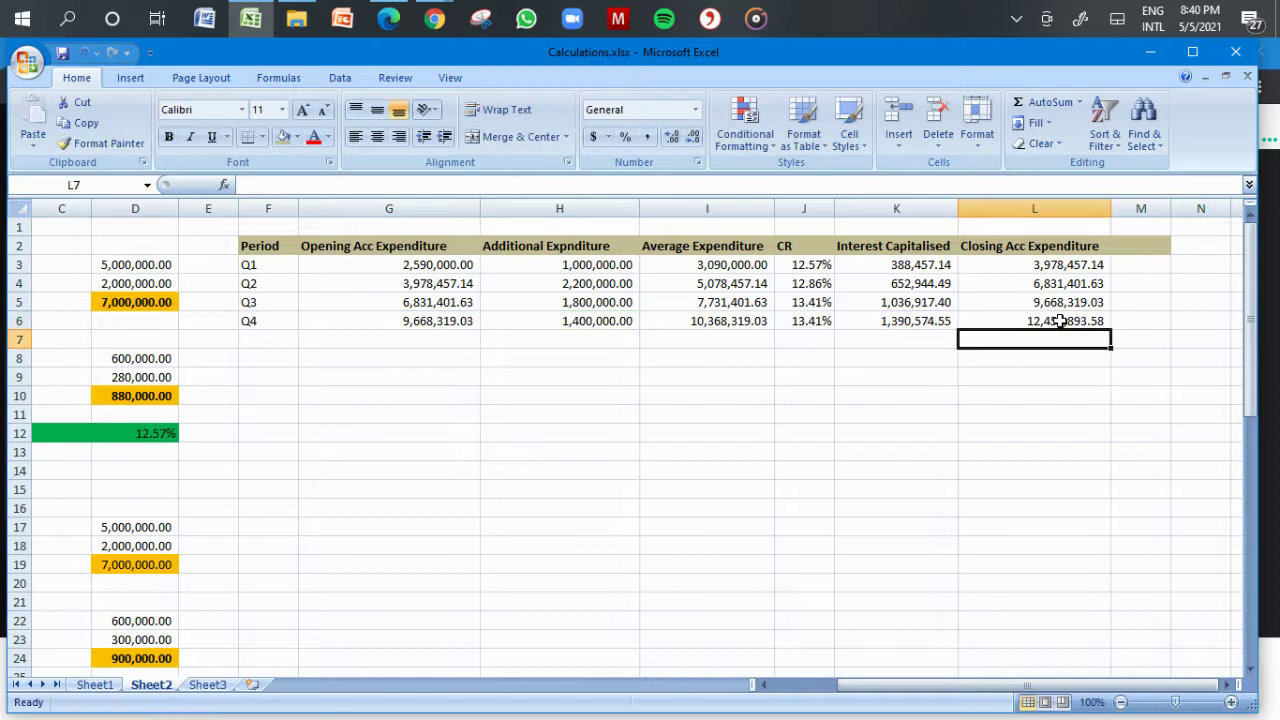
key("Up")
key("Up")
key("Up")
key("Up")
key("Up")
key("Up")
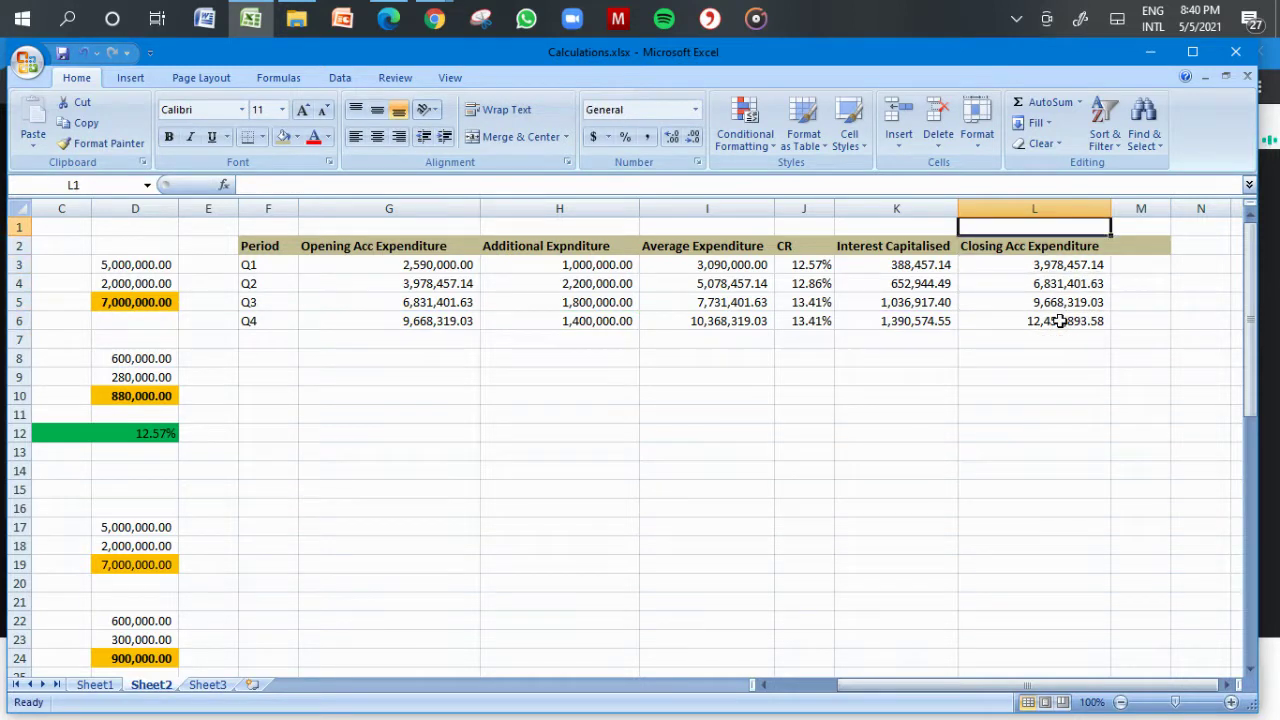
left_click(802, 378)
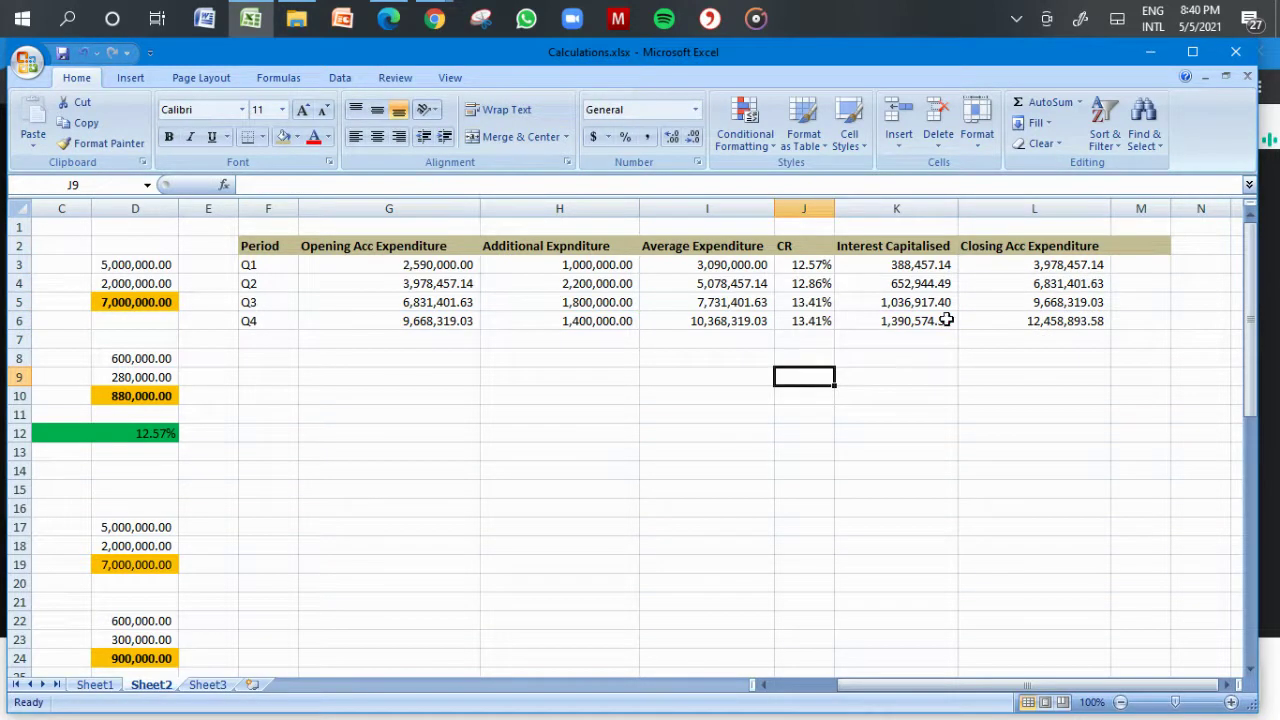
Step: Switch to the borrowing costs PDF in Edge, read the required calculation and assumptions (a) to (c), and return to Excel
left_click(387, 19)
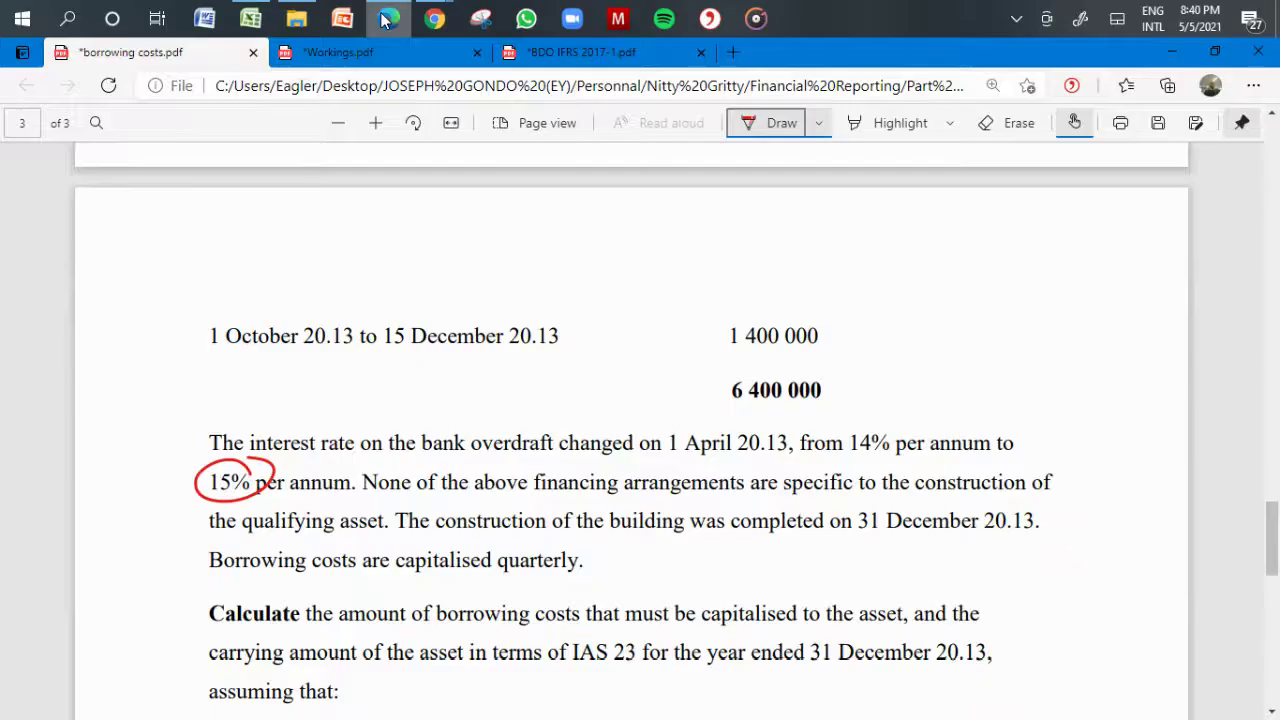
key("Down")
key("Down")
key("Down")
key("Down")
key("Down")
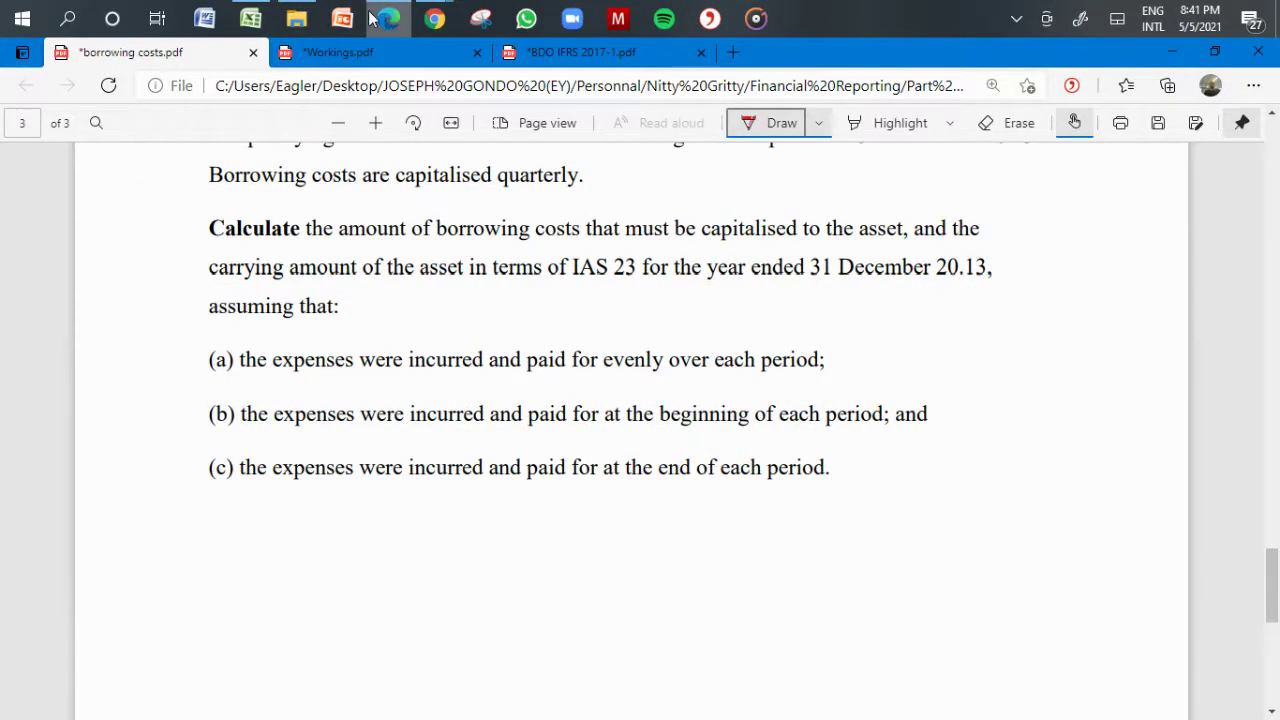
left_click(252, 18)
Step: Time-apportion the Q1 interest capitalised in K3 for three months by changing its formula to =I3*J3*3/12
left_click_drag(905, 264, 906, 318)
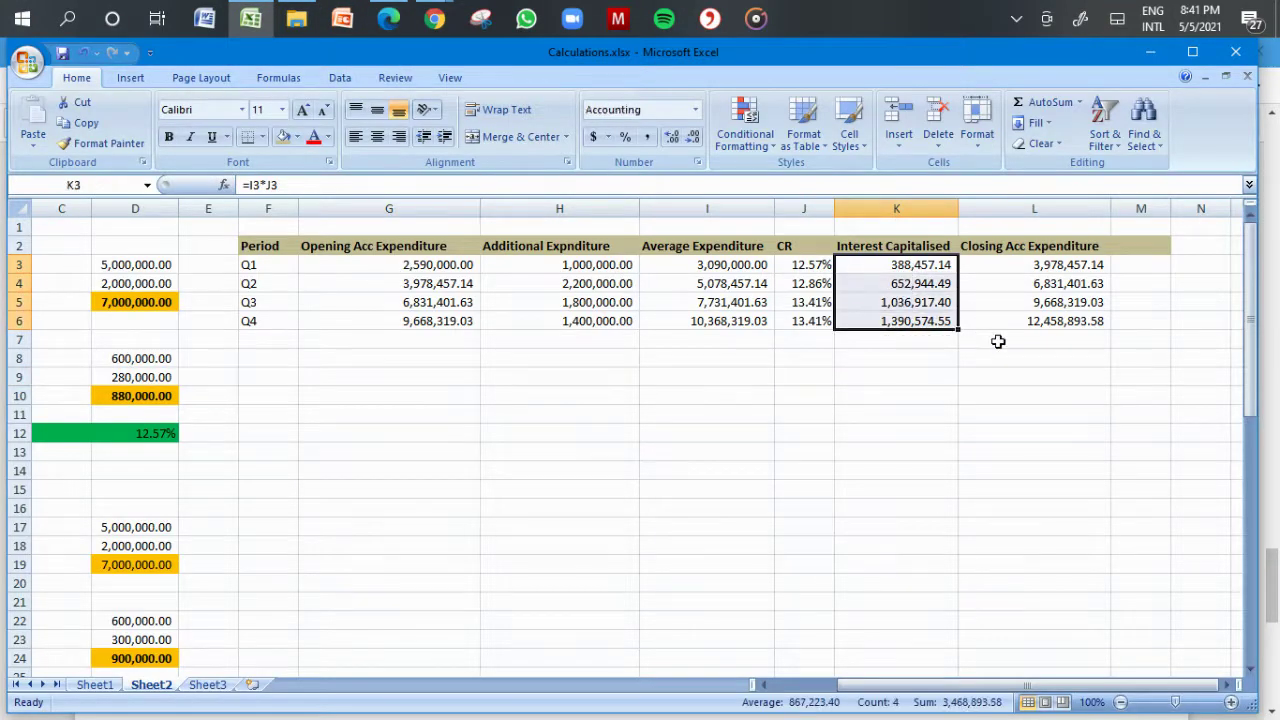
left_click(1009, 527)
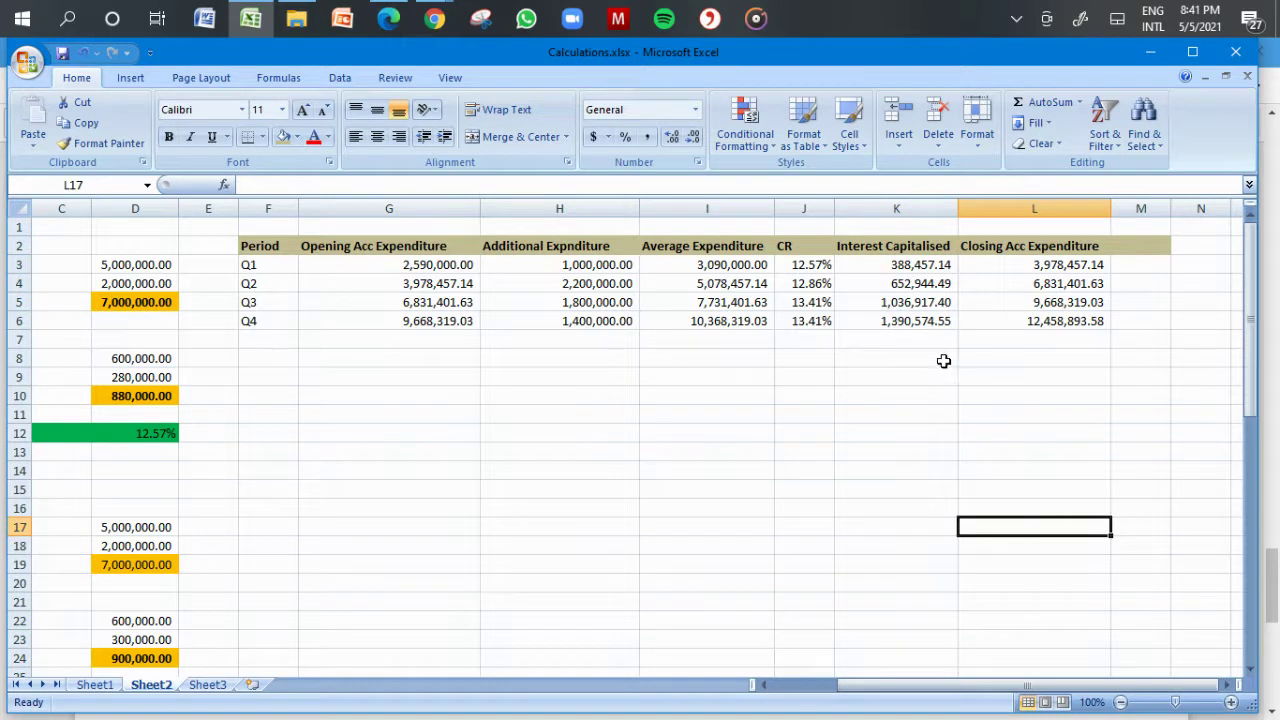
double_click(910, 268)
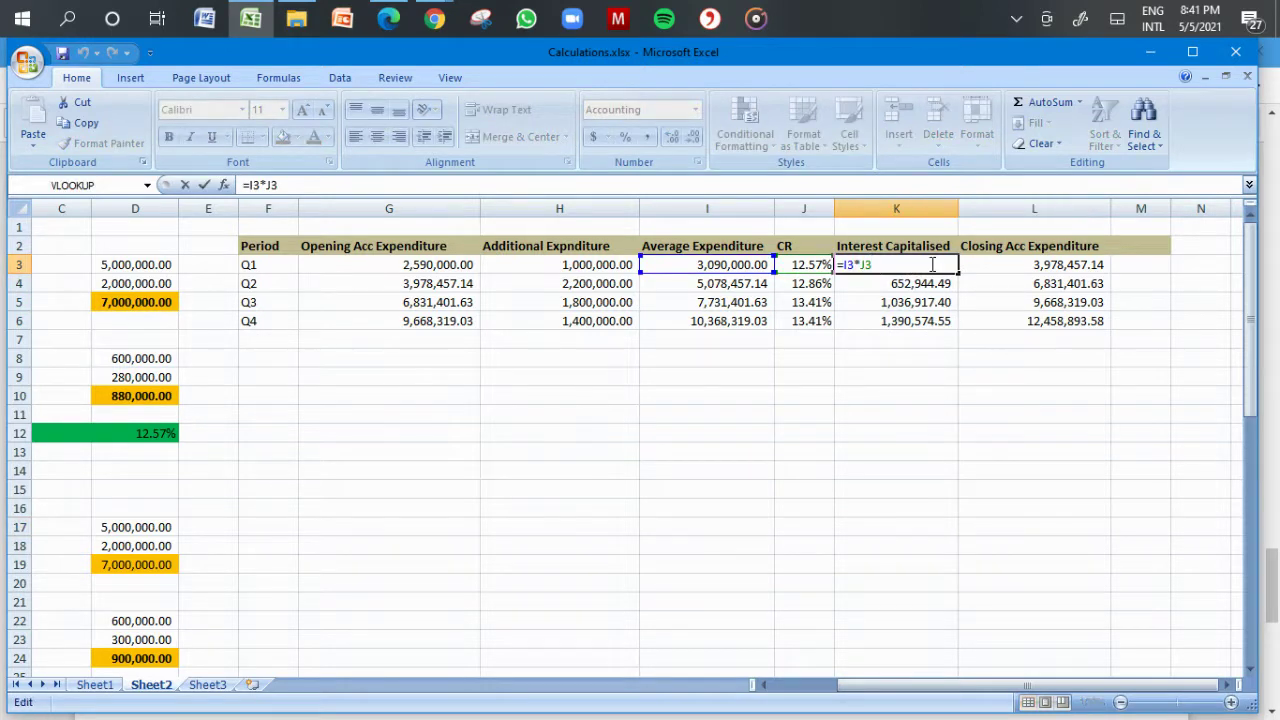
type("*3/12")
key("Return")
Step: Copy the three-month interest formula from K3 into K4, K5 and K6, and check the cell references in K6
left_click(930, 264)
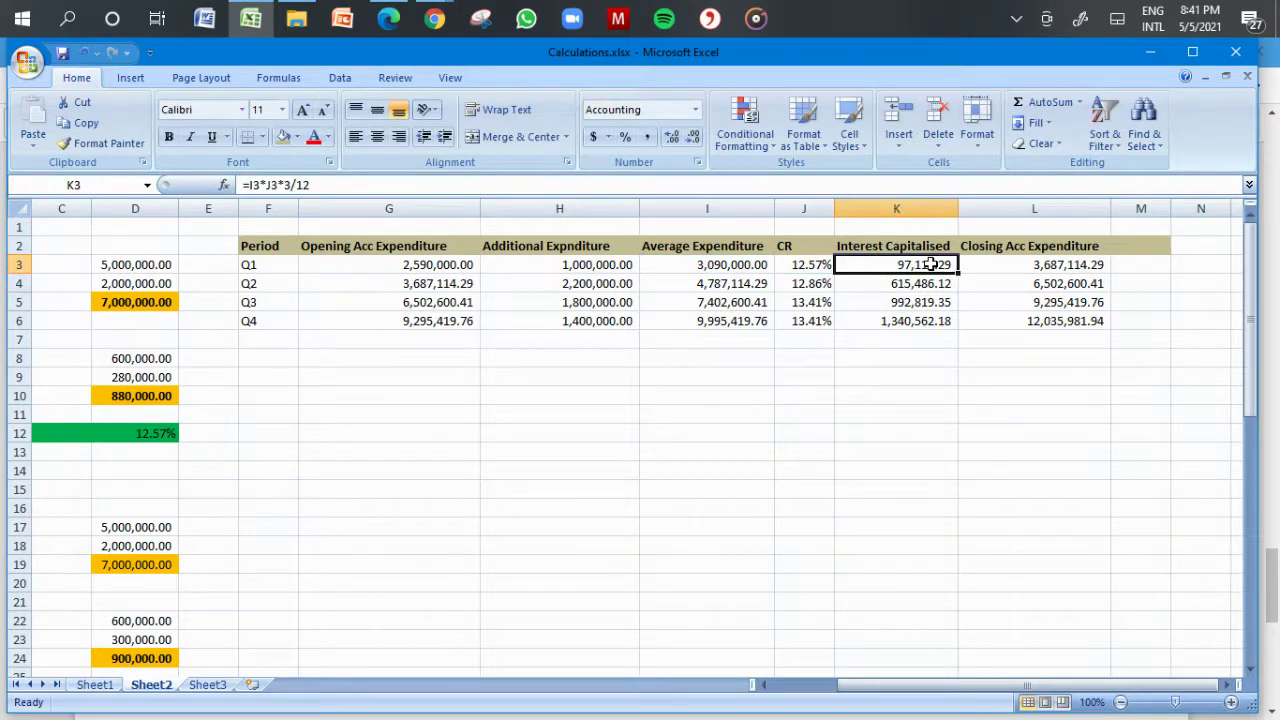
key("ctrl+c")
key("Down")
key("ctrl+v")
key("Down")
key("ctrl+v")
key("Down")
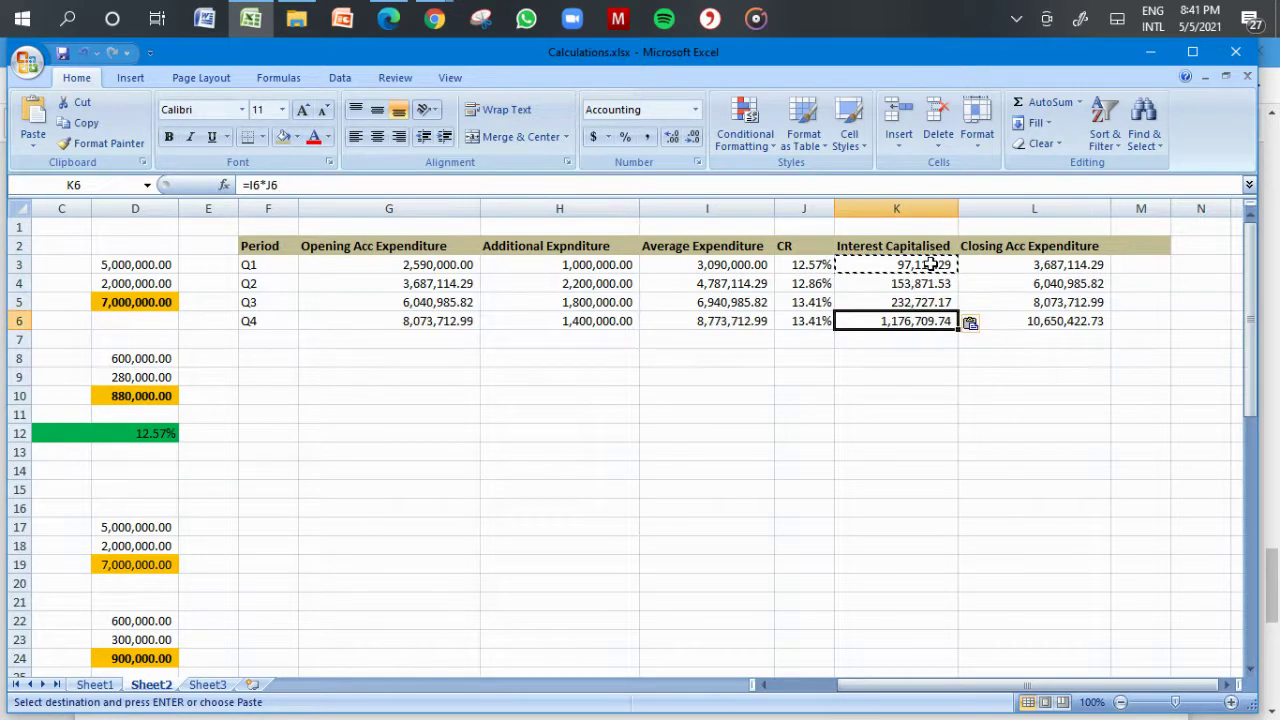
key("ctrl+v")
double_click(936, 321)
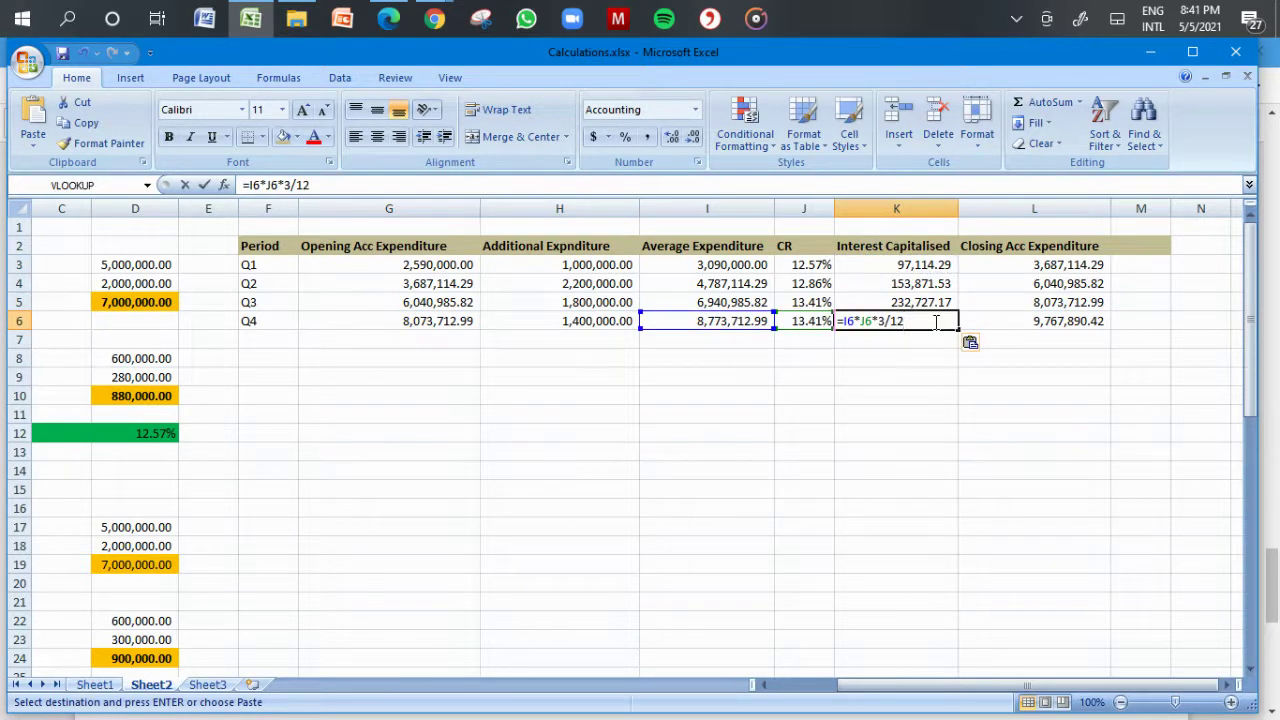
key("Return")
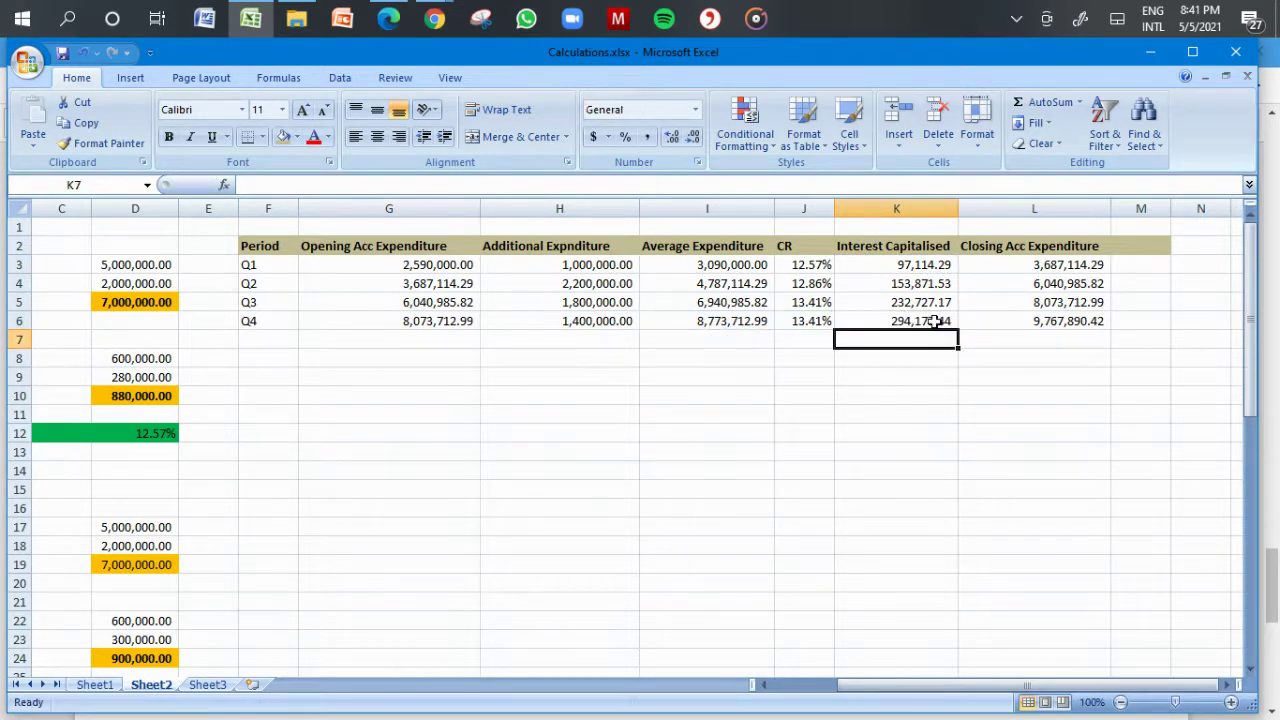
Step: Examine the cell references and the 3/12 factor in the Q1 interest formula in K3
left_click(906, 265)
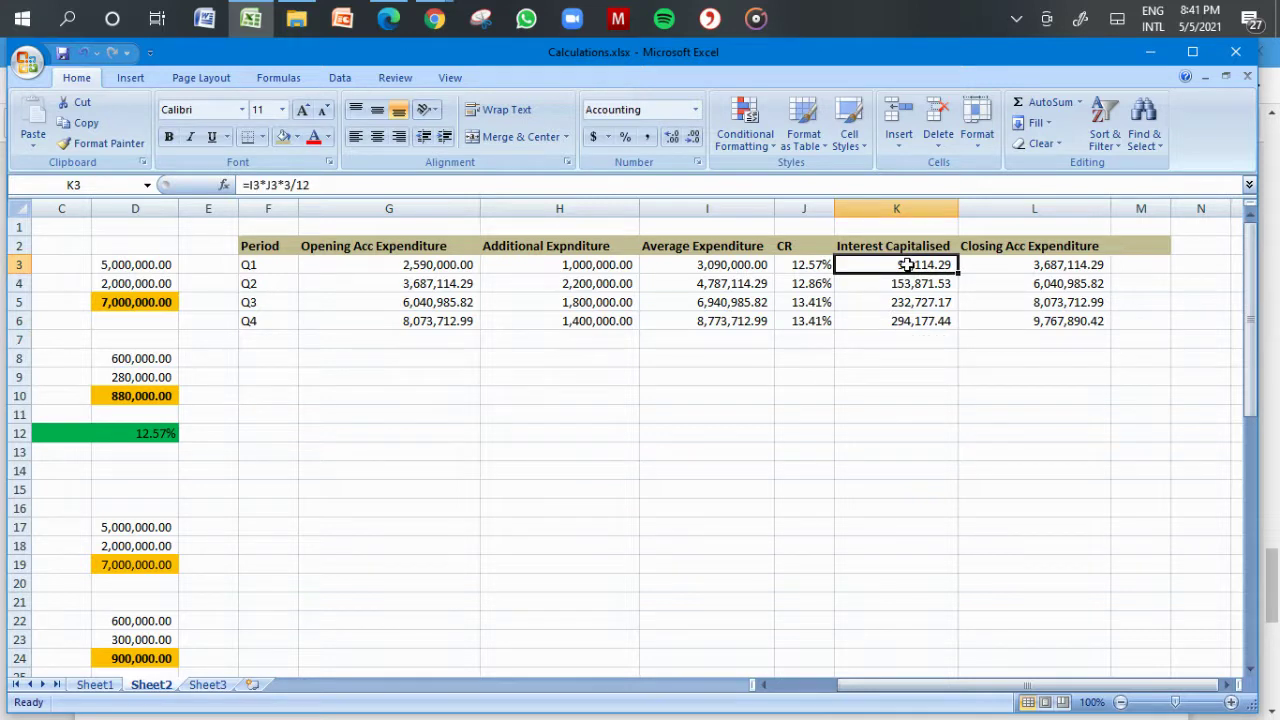
double_click(906, 265)
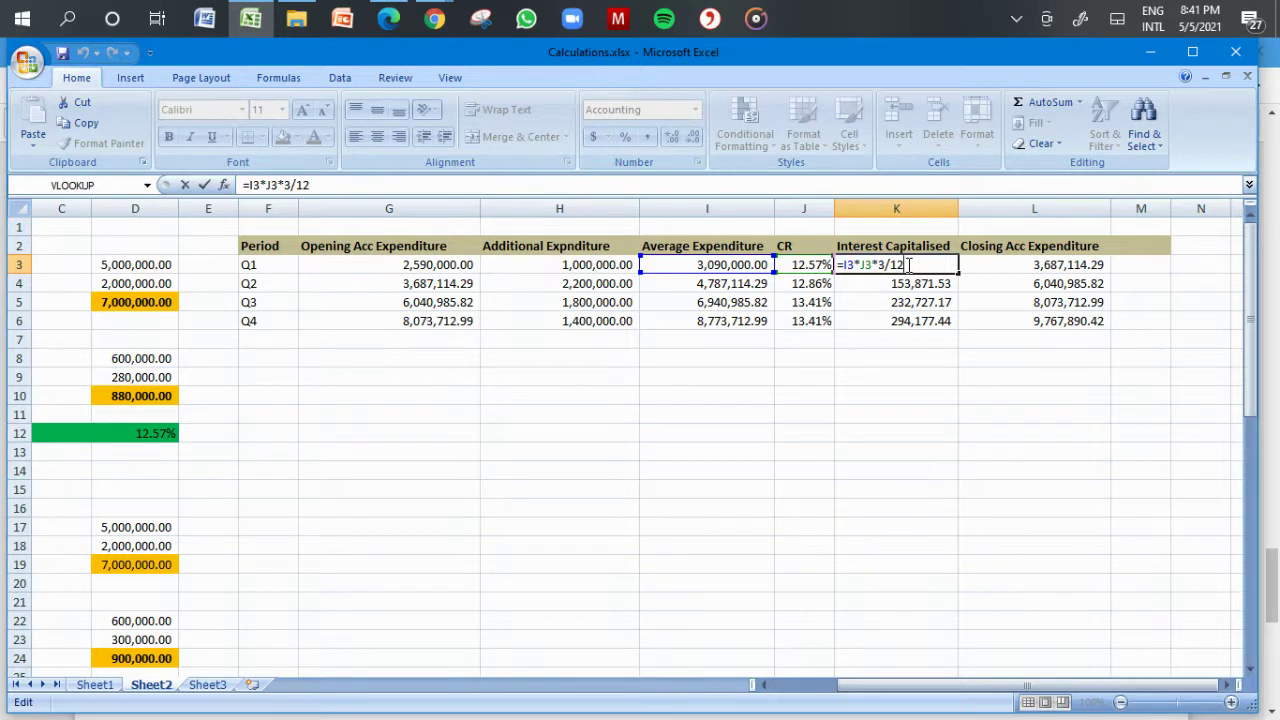
key("Return")
Step: Total the Q1 to Q4 interest capitalised amounts K3:K6 in K7 with AutoSum
key("Down")
key("Down")
key("Up")
key("Up")
key("Up")
key("shift+Down")
key("shift+Down")
key("shift+Down")
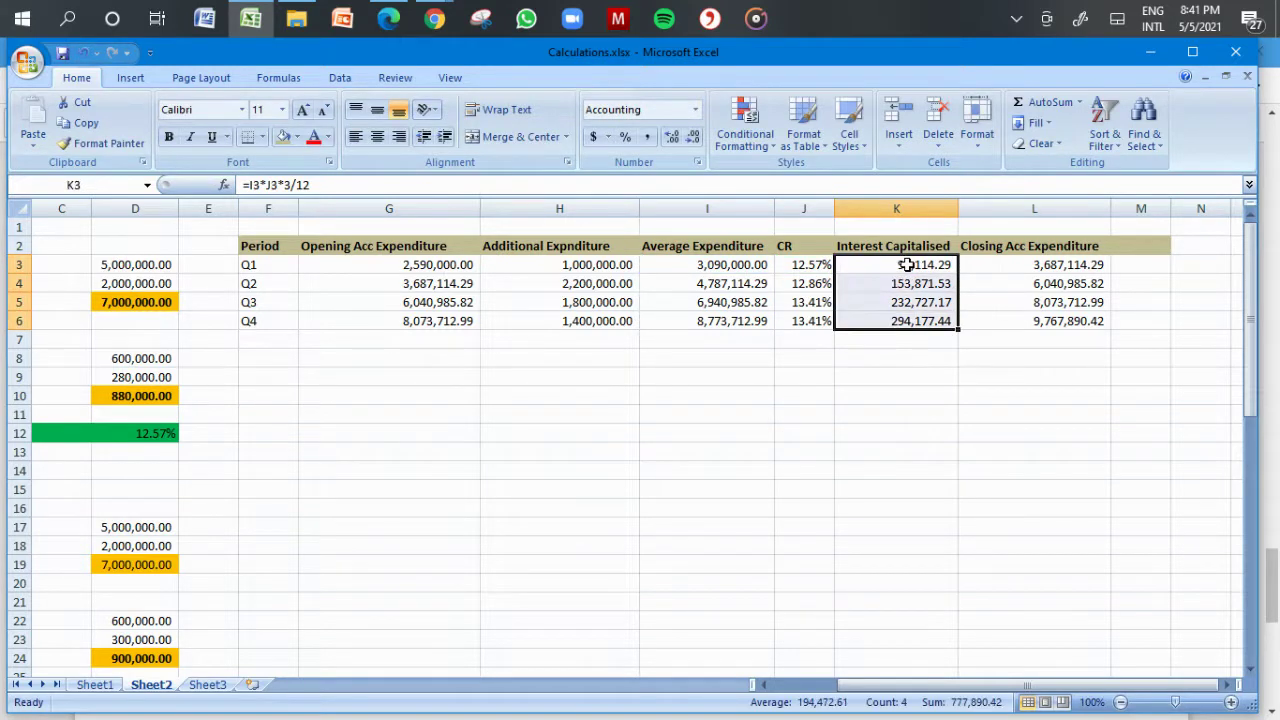
left_click(1045, 101)
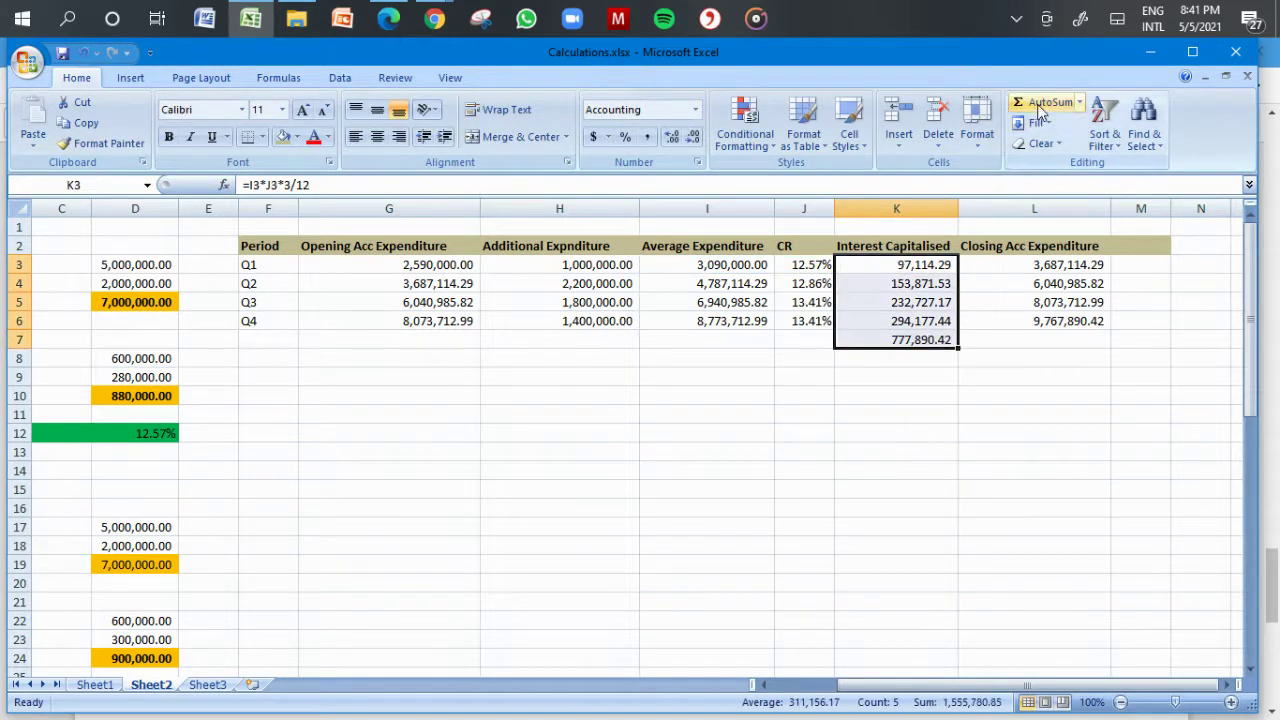
Step: Fill the interest capitalised total in K7 with the standard orange colour
left_click(908, 338)
left_click(284, 138)
left_click(297, 137)
left_click(182, 277)
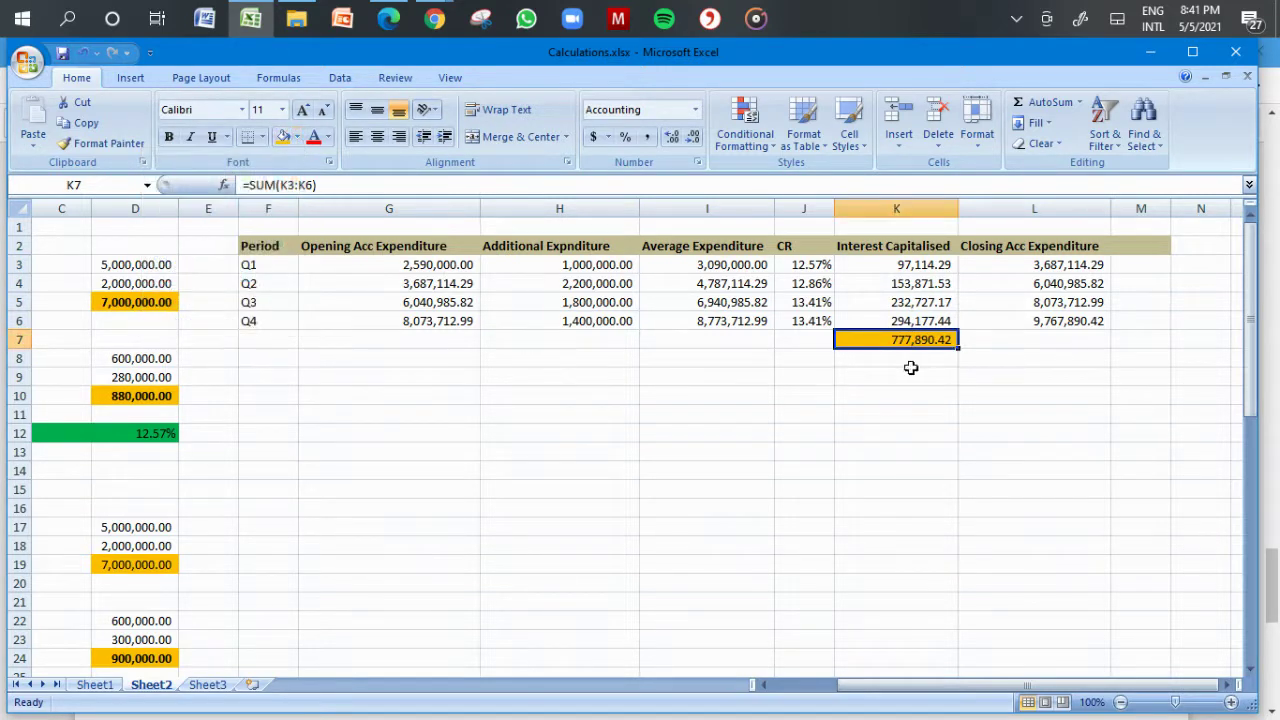
left_click(906, 375)
Step: Try totalling the closing accumulated expenditure L3:L6 in L7 with AutoSum
left_click_drag(1030, 268, 1029, 320)
left_click(1038, 104)
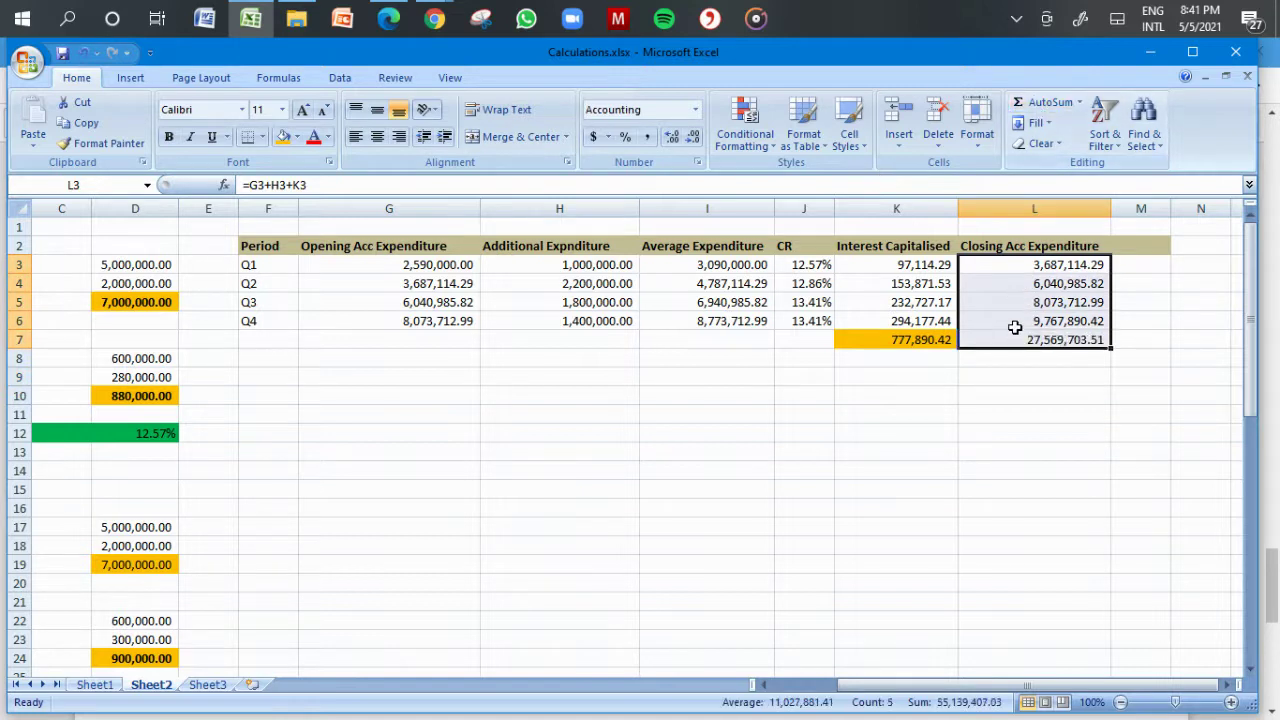
left_click(1005, 340)
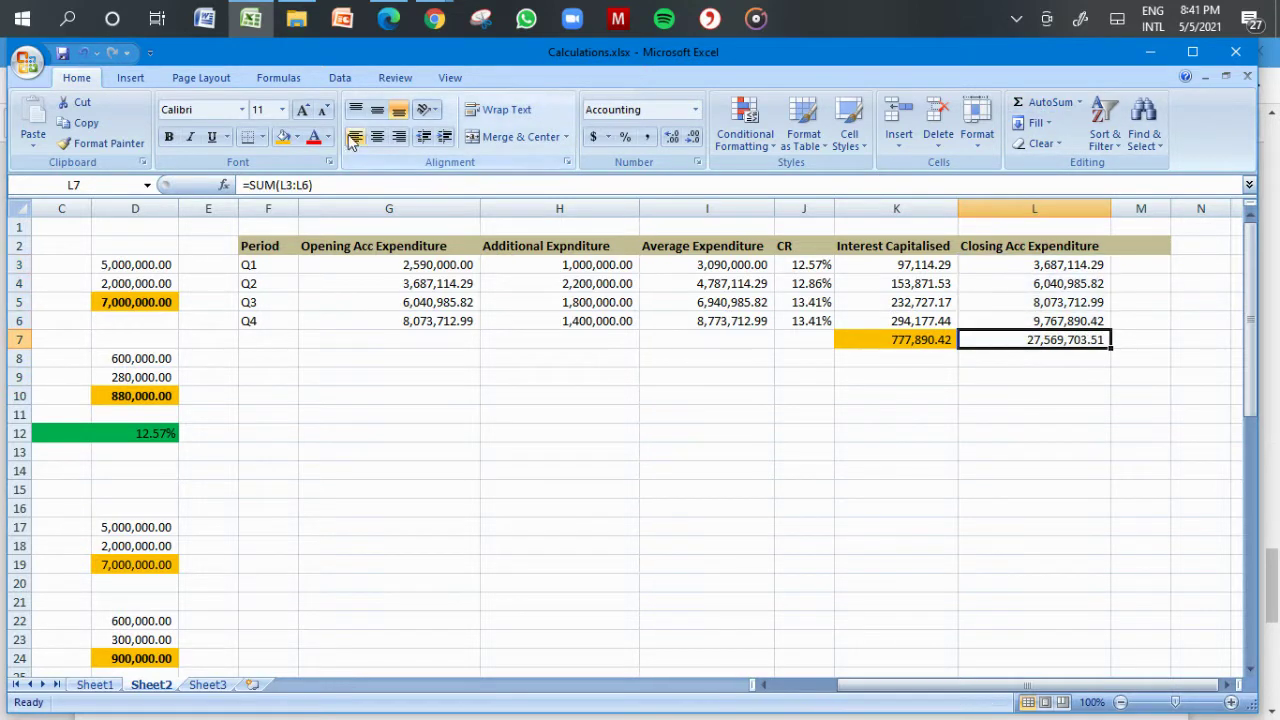
left_click(297, 137)
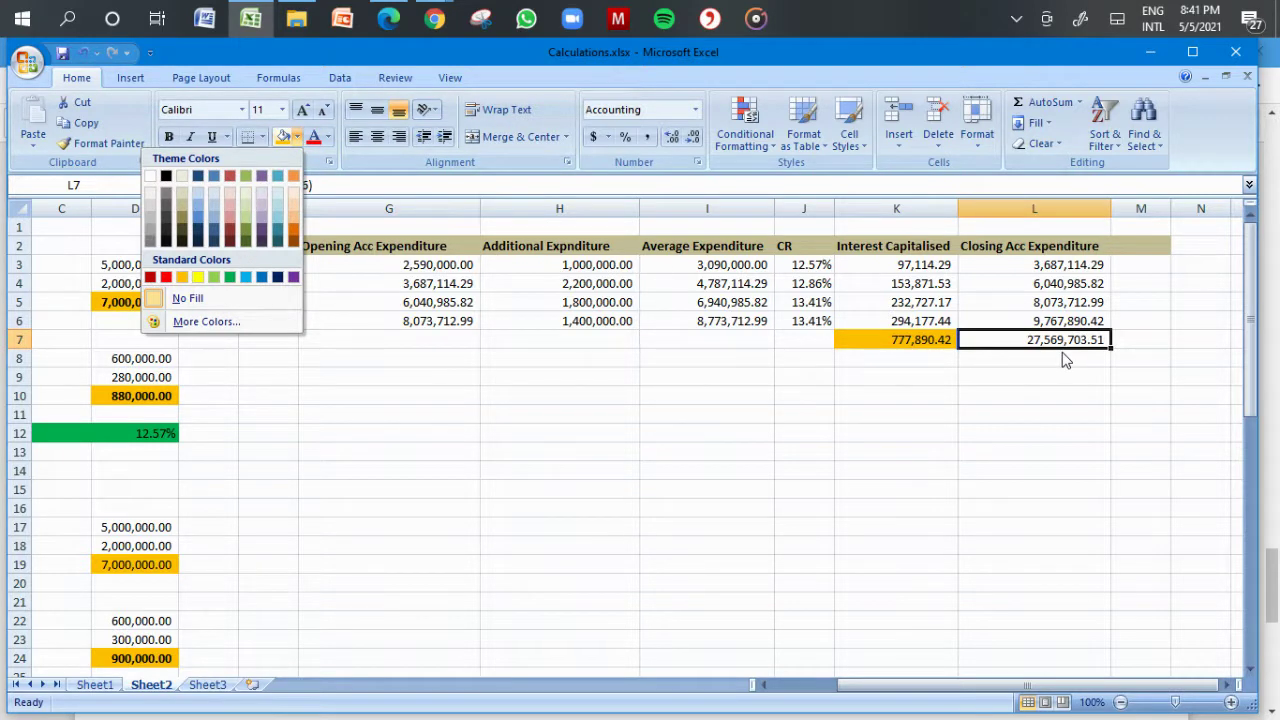
key("Right")
key("Right")
key("Escape")
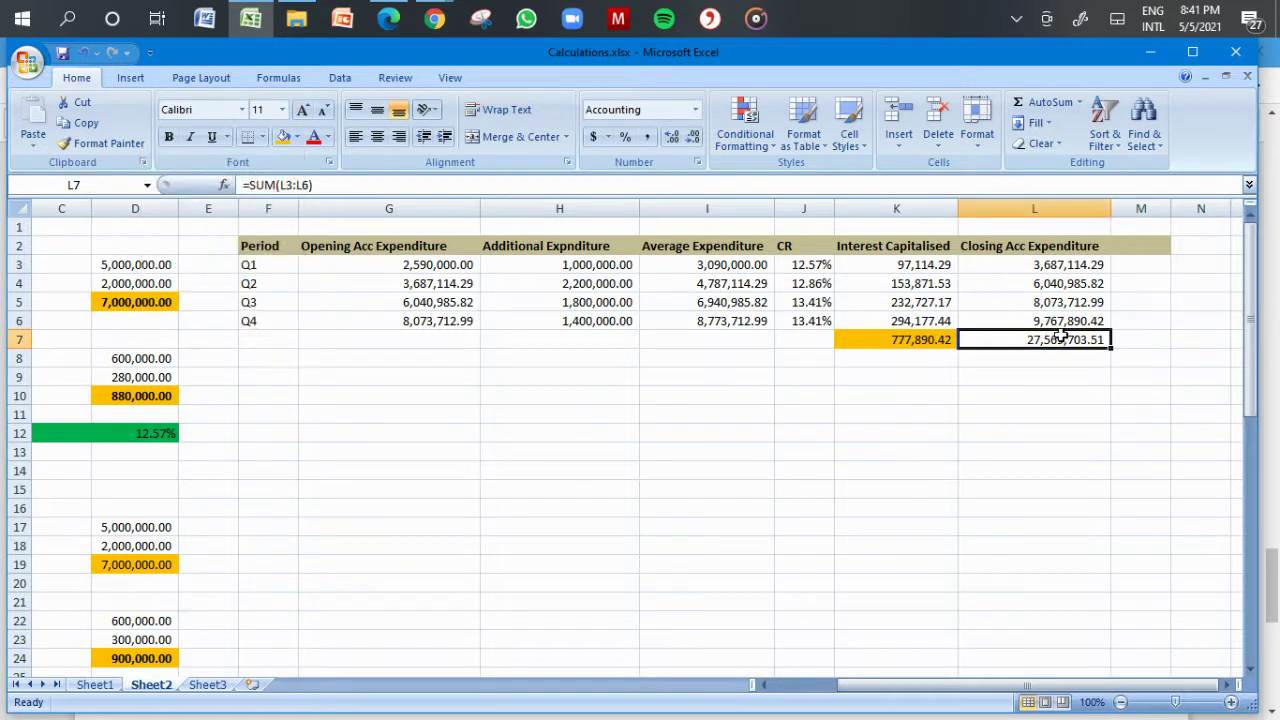
Step: Set L7 to the Q4 closing accumulated expenditure with =L6 and fill the cell with standard green
type("=")
left_click(1036, 321)
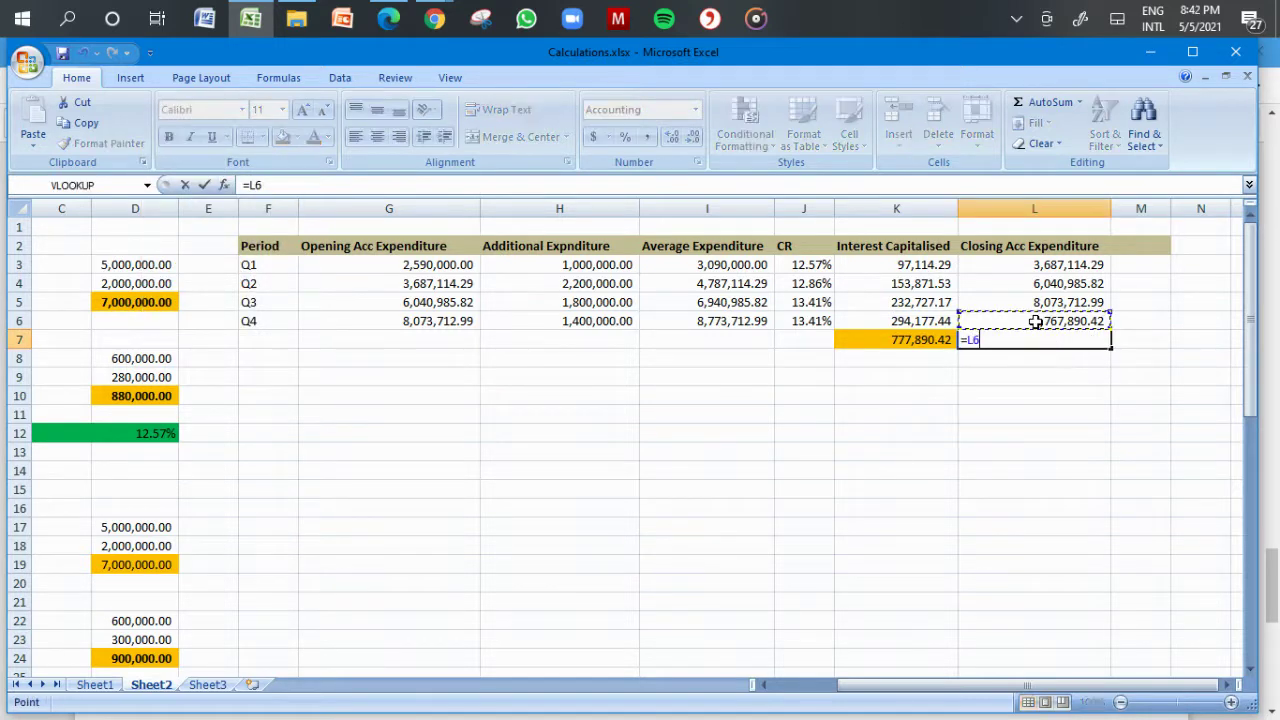
key("Return")
key("Up")
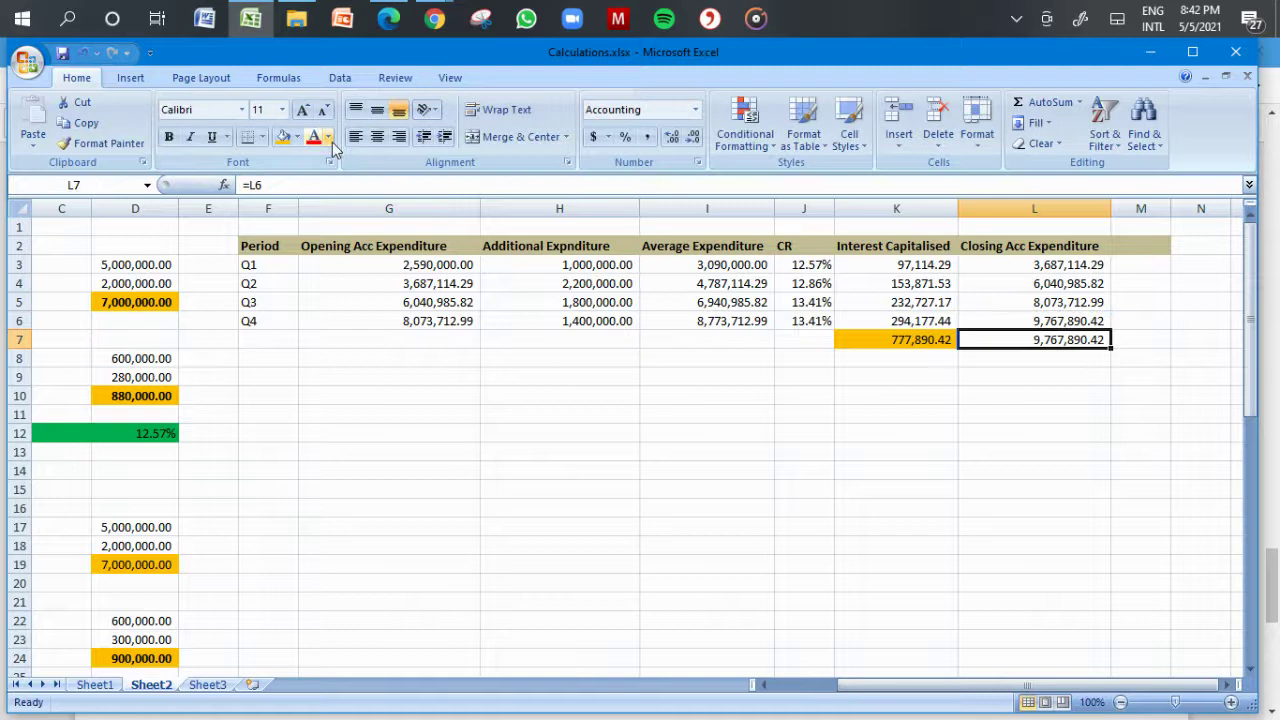
left_click(297, 137)
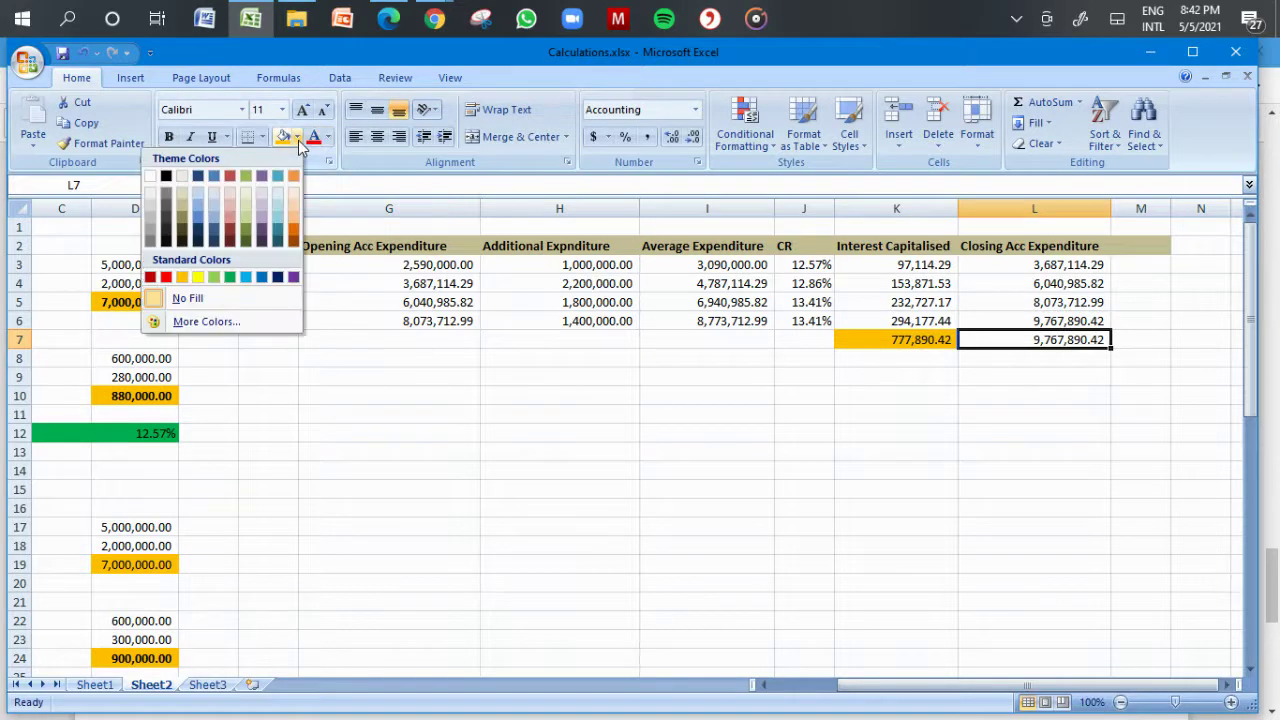
left_click(229, 277)
left_click(827, 432)
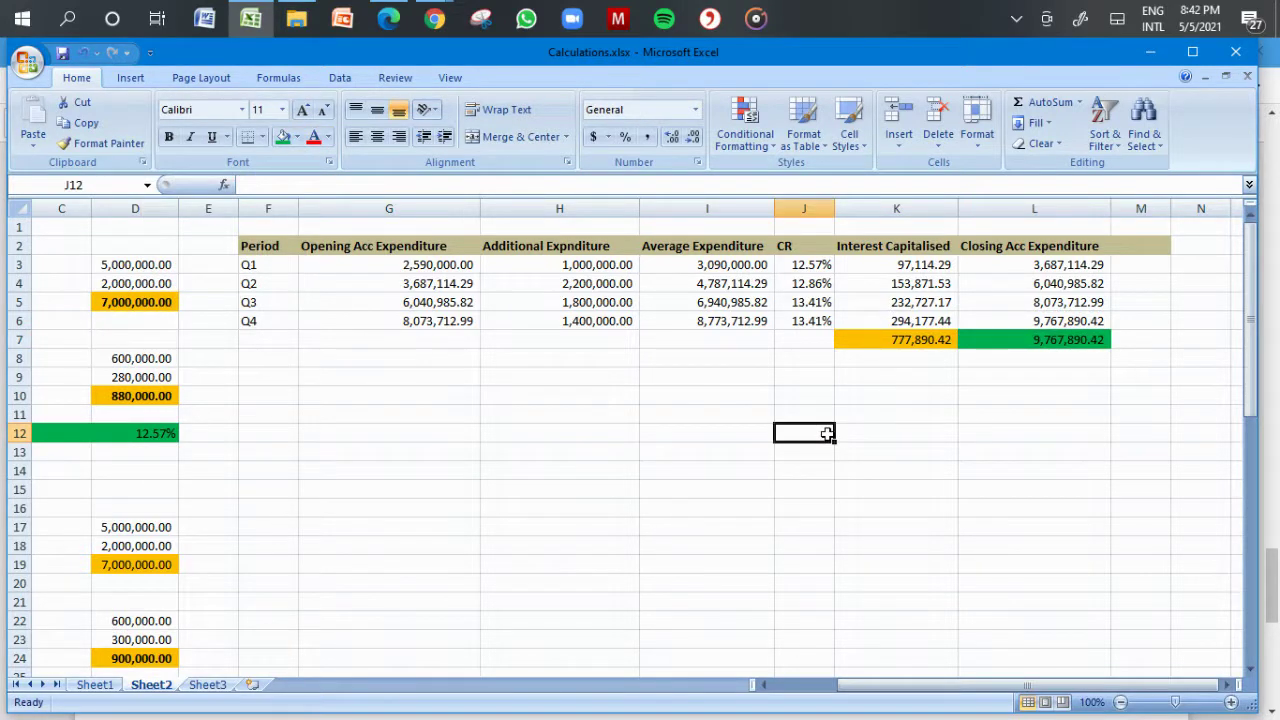
Step: Switch to the PDF in Edge and circle "borrowing costs", "carrying amount" and "31 December 20.13" in the requirement using the red pen
left_click(393, 22)
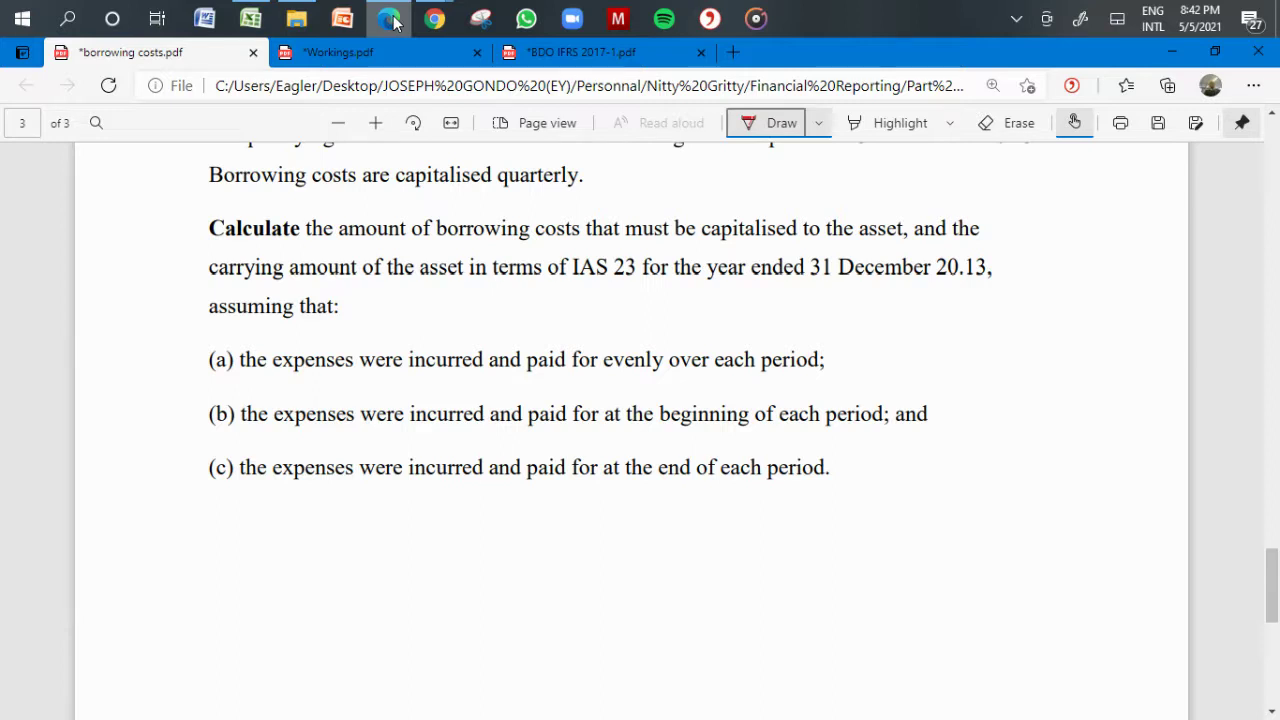
mouse_move(466, 206)
left_mouse_down()
mouse_move(491, 205)
mouse_move(428, 211)
left_mouse_up()
left_click_drag(330, 243, 358, 265)
mouse_move(945, 240)
left_mouse_down()
mouse_move(955, 314)
mouse_move(945, 241)
left_mouse_up()
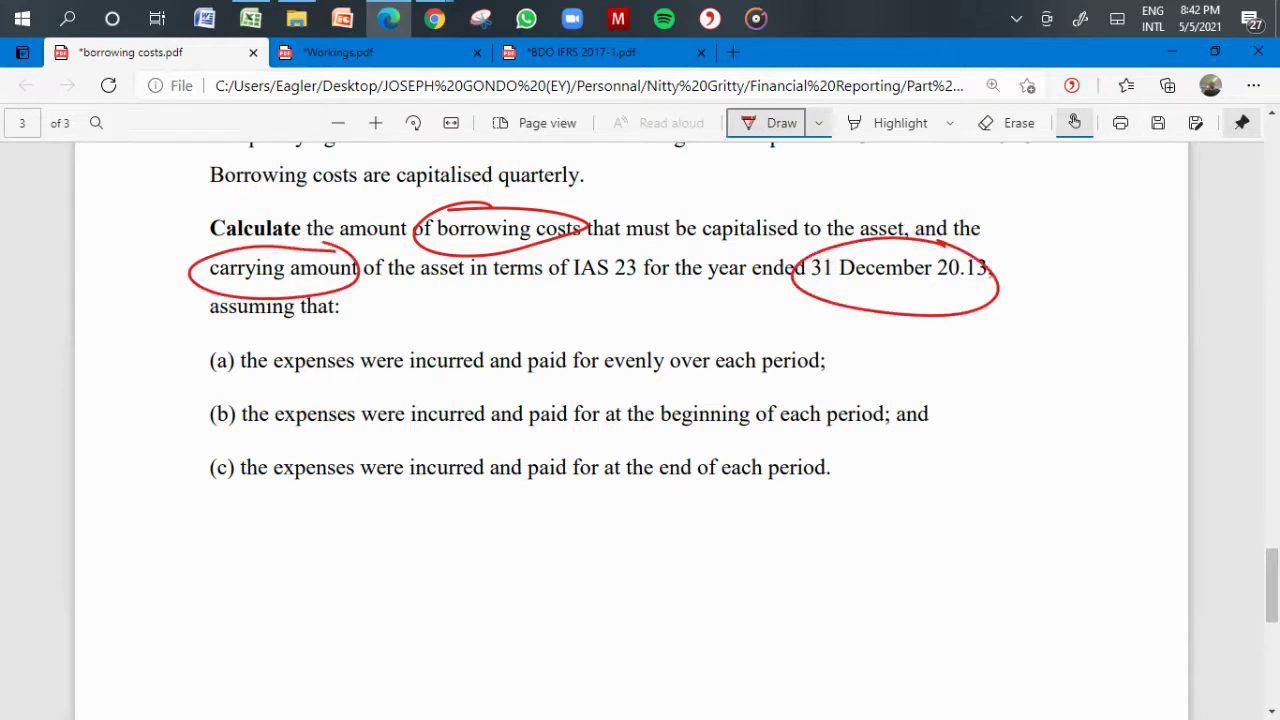
Step: Return to Excel and examine the total interest capitalised in K7 and the final carrying amount in L7
left_click(251, 18)
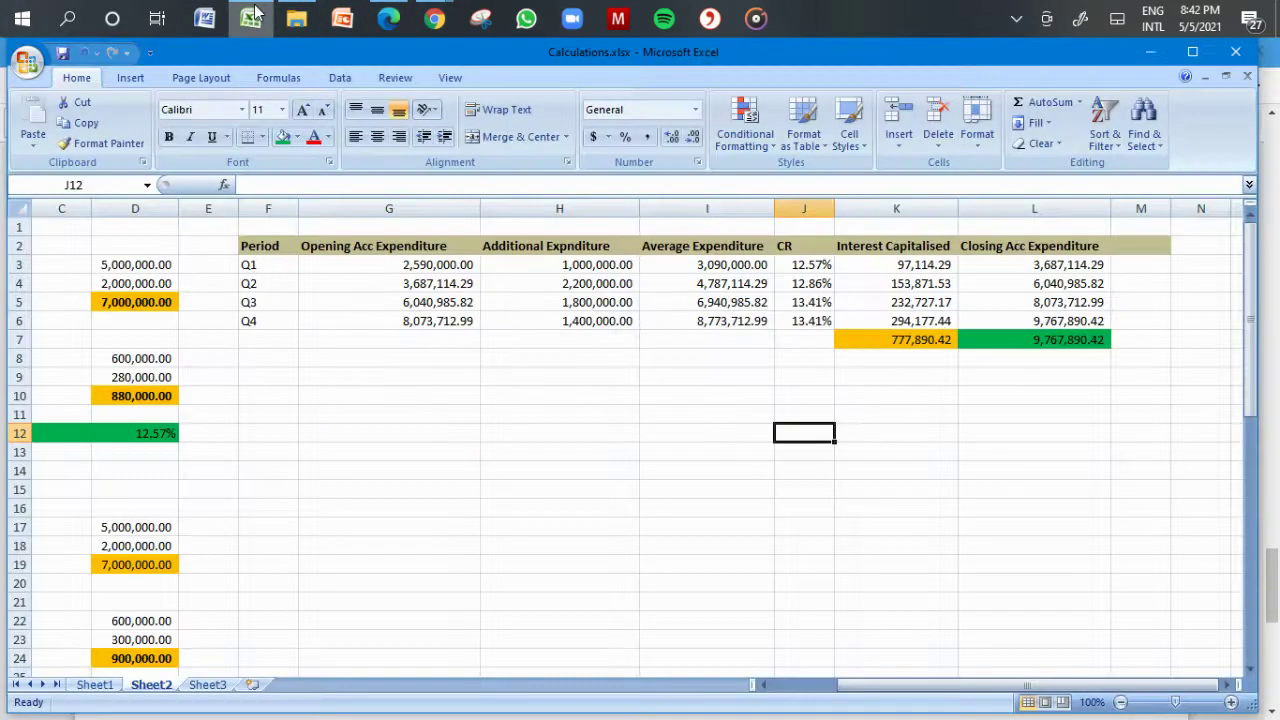
left_click(918, 337)
left_click(1042, 343)
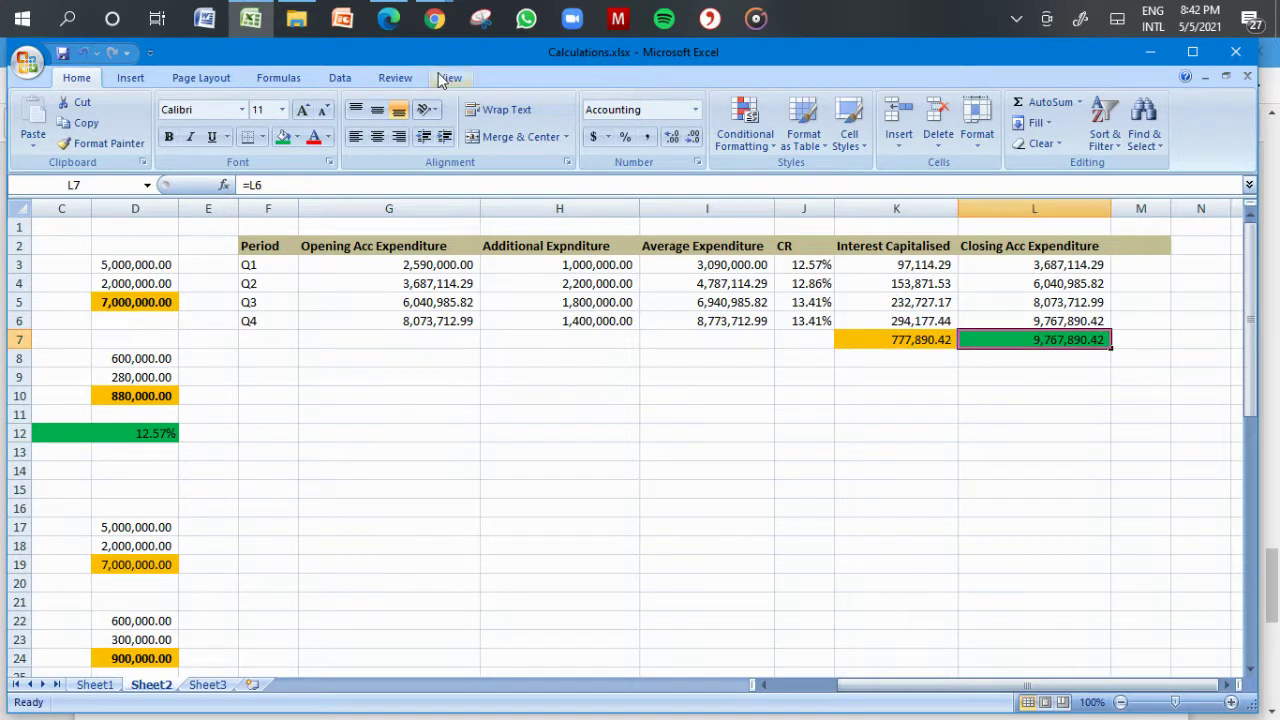
Step: Switch to the PDF in Edge and mark "beginning" in assumption (b) with the red pen, erasing the extra stroke
left_click(389, 18)
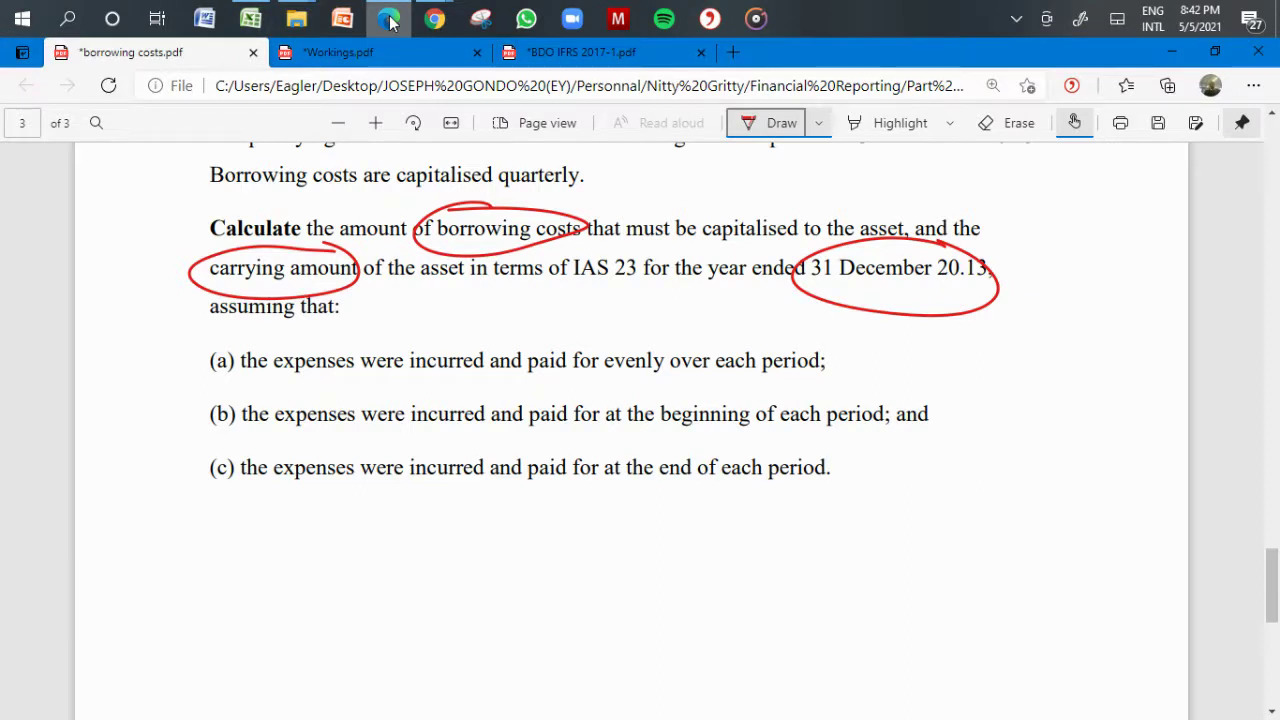
left_click(389, 18)
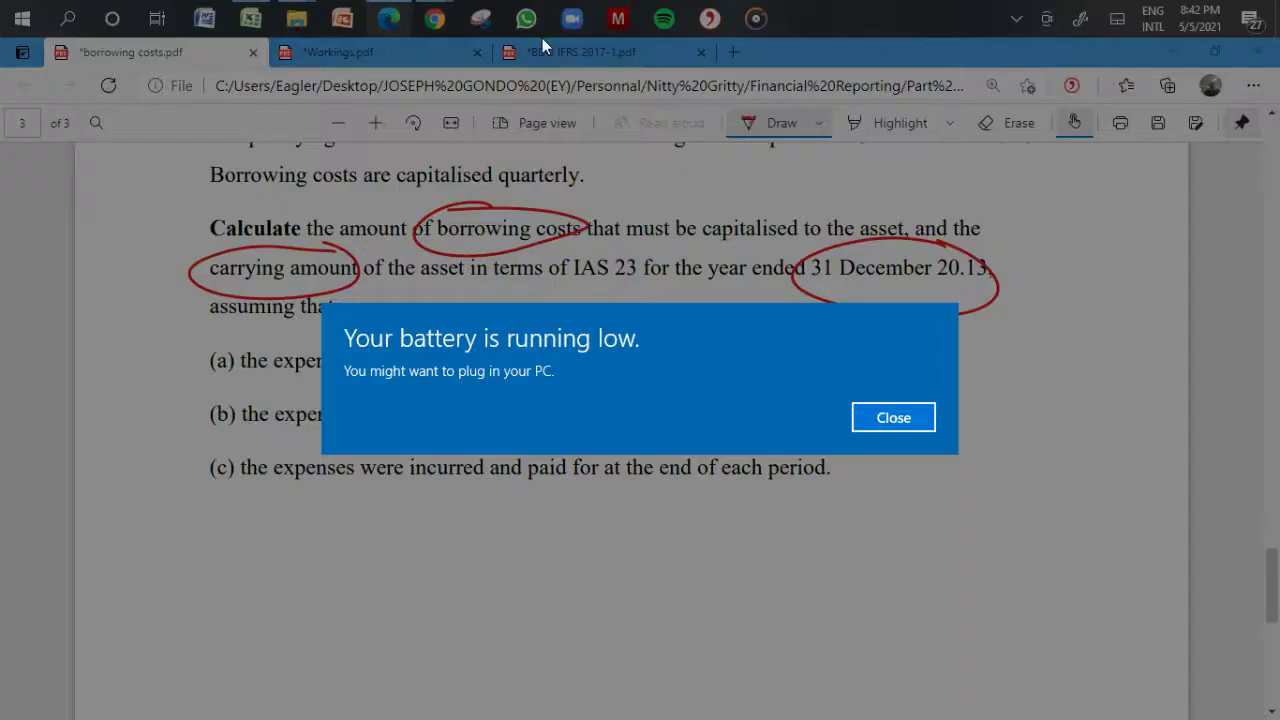
left_click(895, 419)
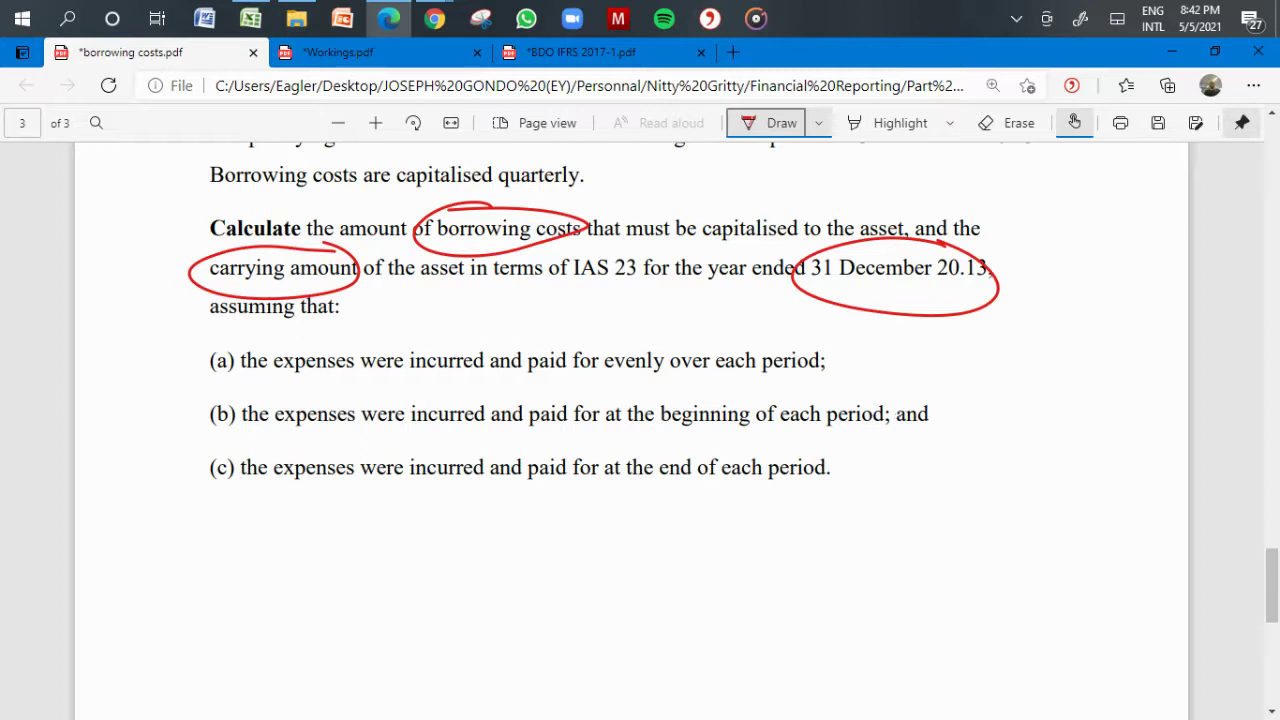
left_click_drag(706, 396, 802, 420)
left_click_drag(660, 418, 758, 398)
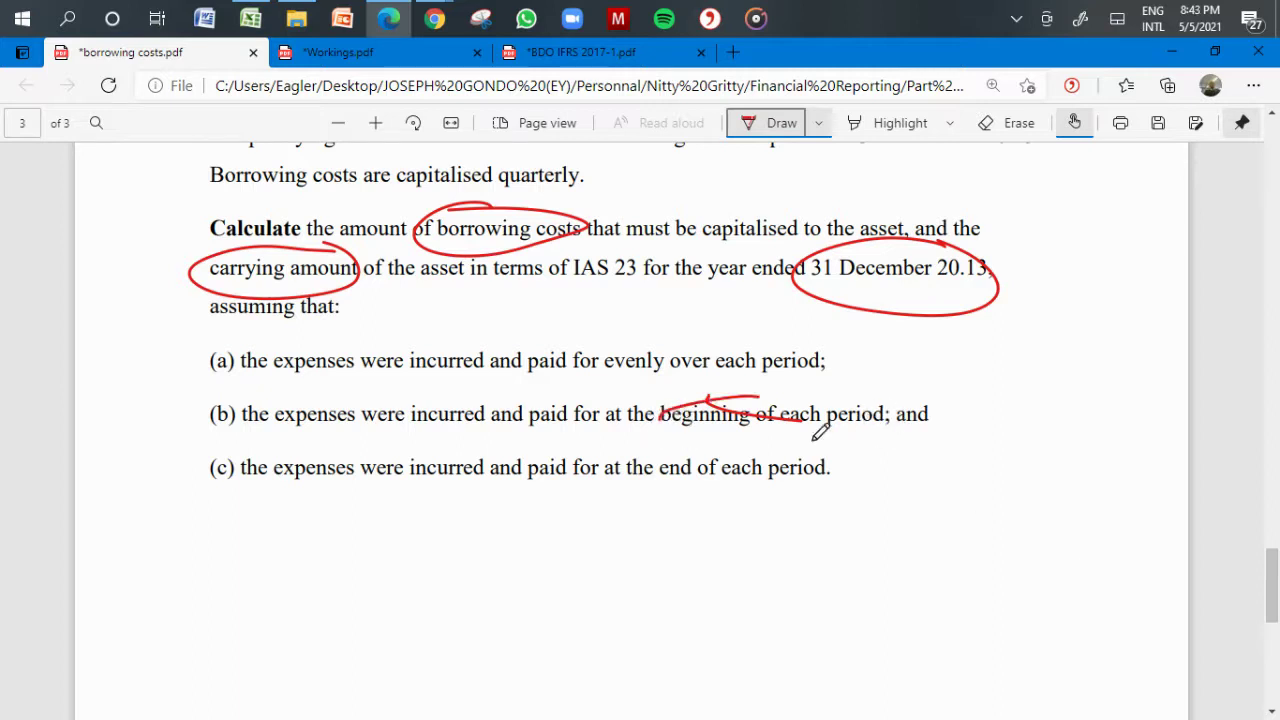
left_click(1010, 123)
left_click_drag(771, 412, 828, 396)
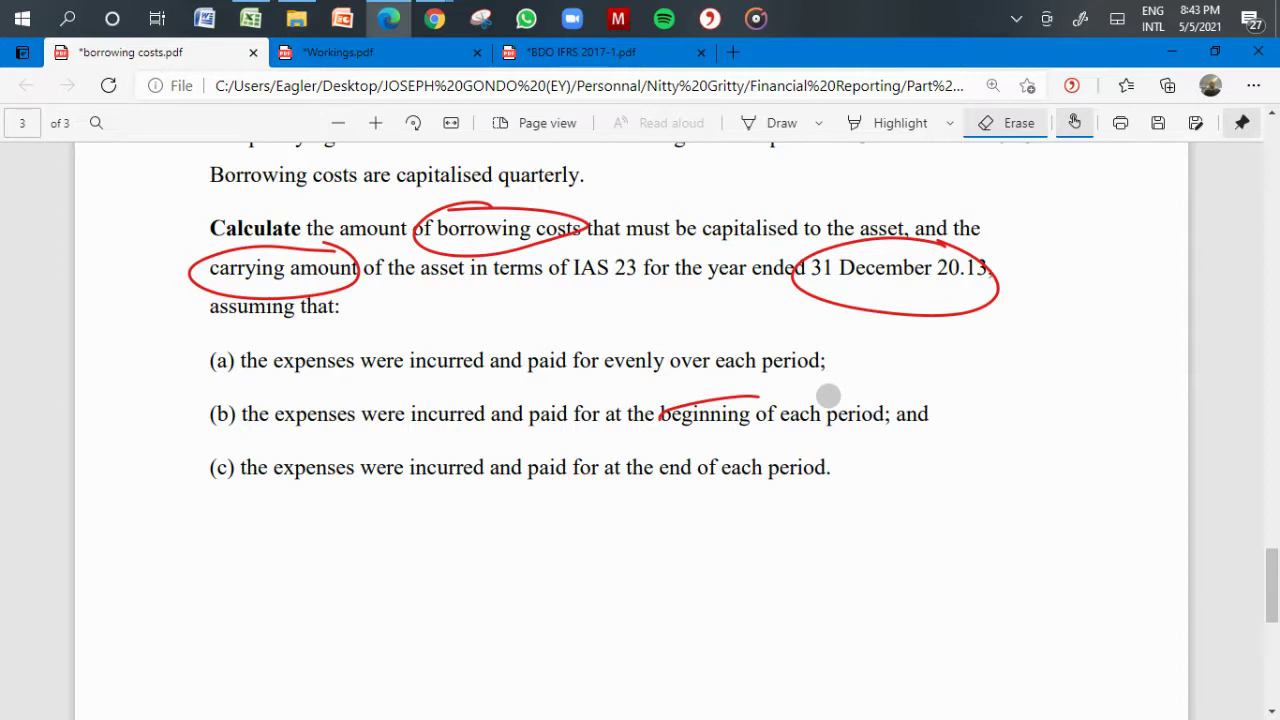
Step: Return to Excel and set the Q1 average expenditure in I3 to =G3+H3
key("alt+Tab")
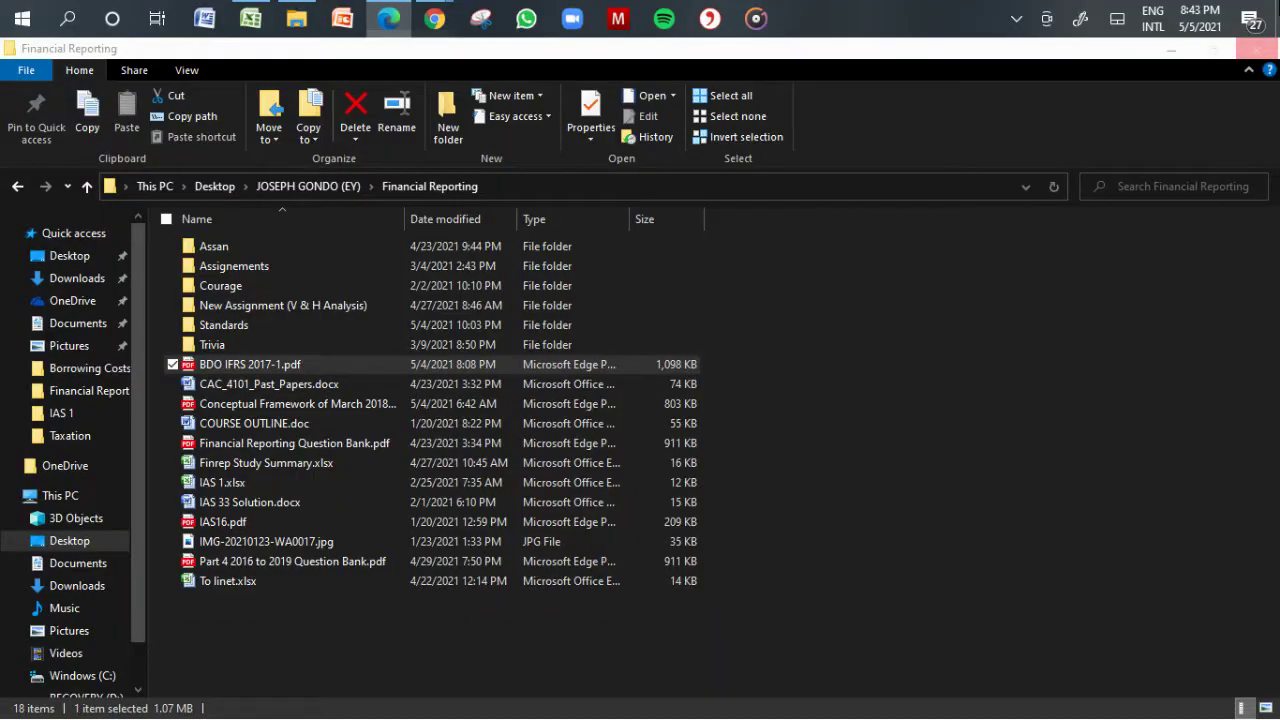
key("alt+Tab")
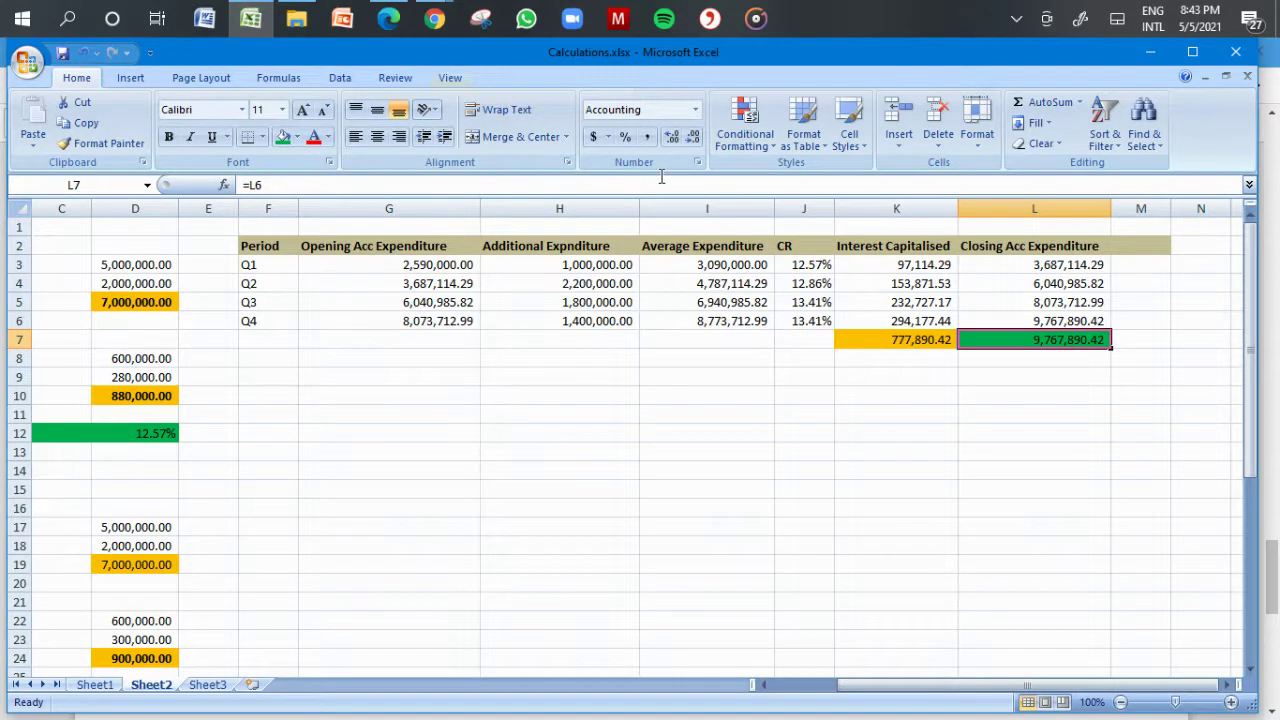
left_click(748, 264)
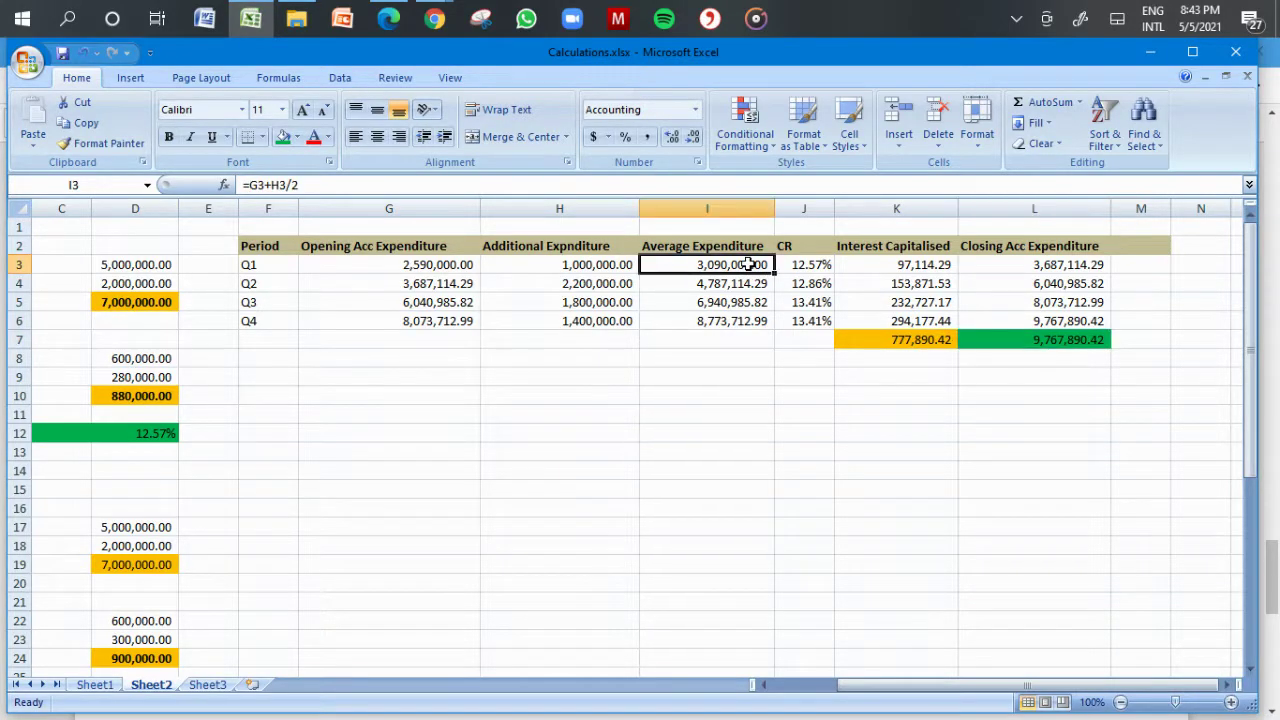
type("=")
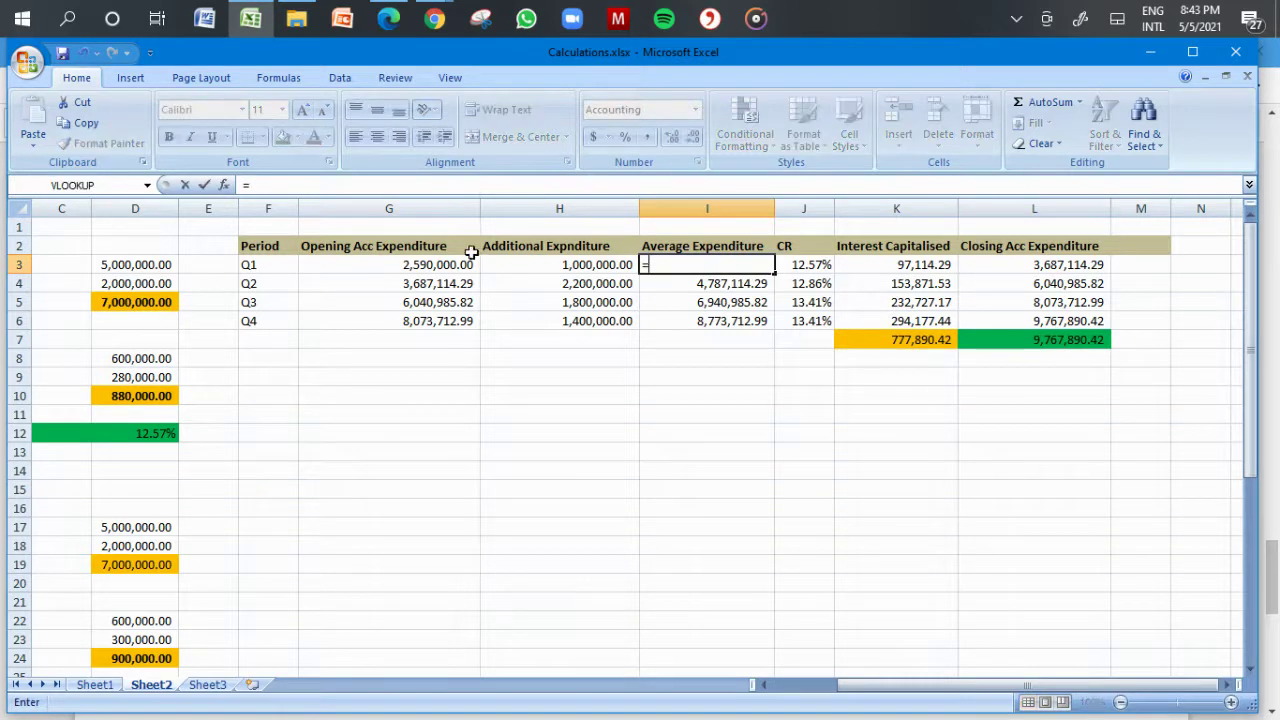
left_click(428, 264)
type("+")
left_click(562, 260)
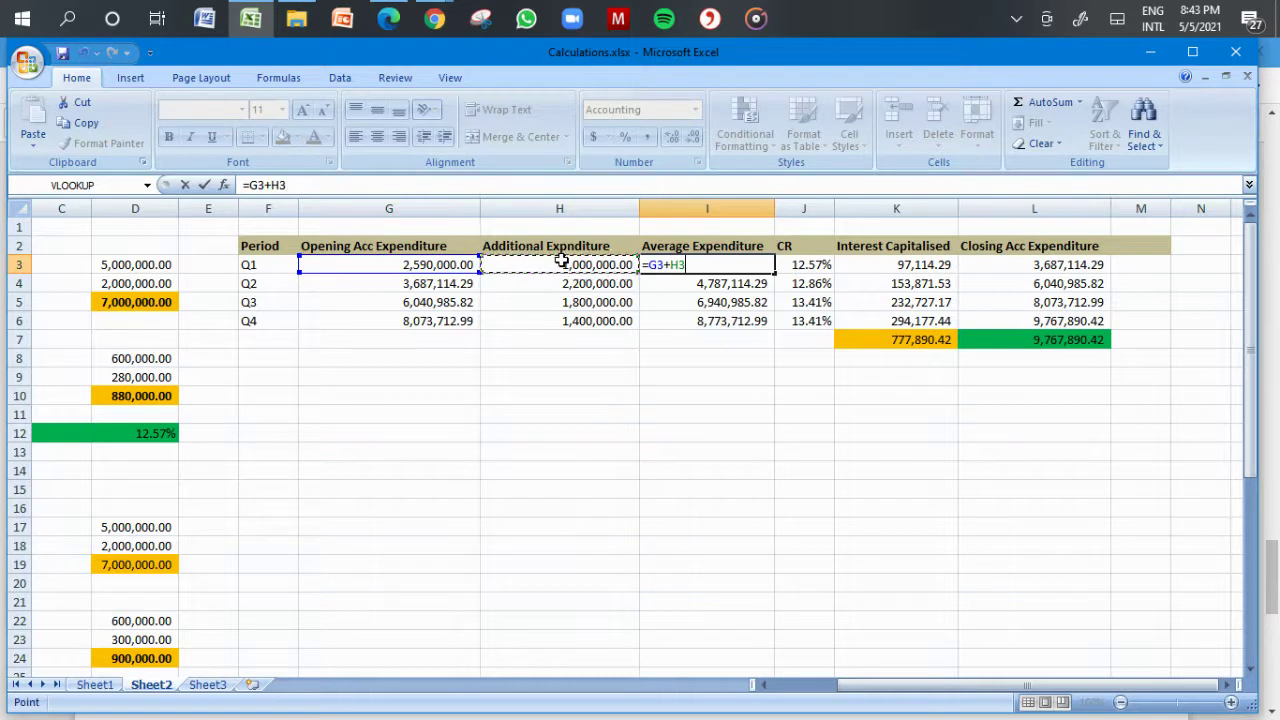
type("/2")
key("Return")
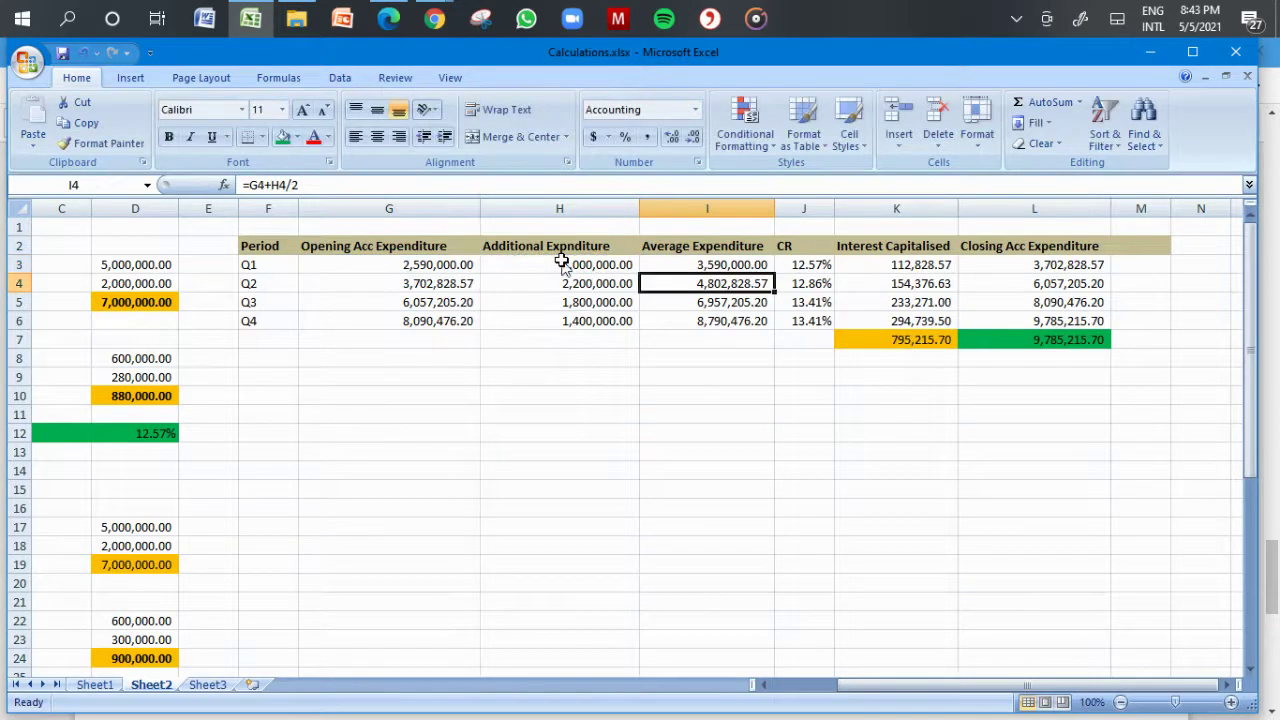
Step: Copy the I3 formula down the Average Expenditure column to I4:I6
left_click(748, 265)
key("ctrl+c")
key("Down")
key("ctrl+v")
key("Down")
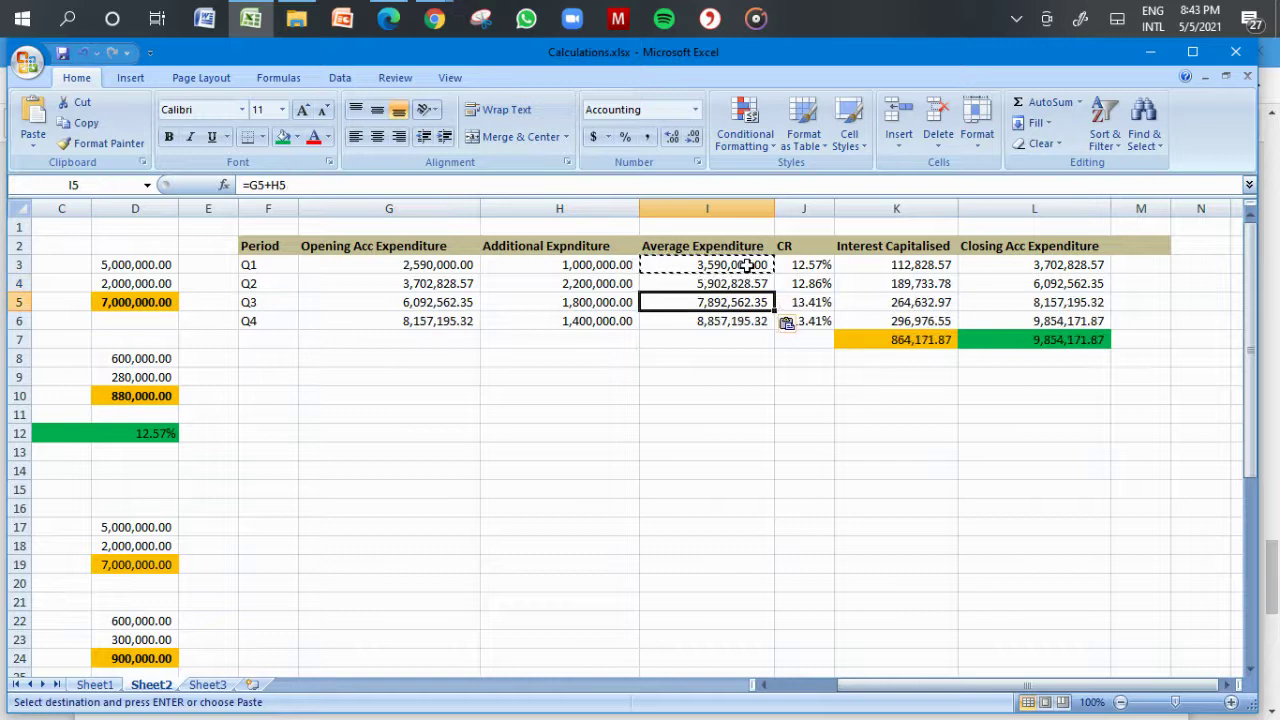
key("Down")
key("ctrl+v")
Step: Check the formula in I3 and the Q1 opening and additional expenditure cells it uses
left_click(745, 265)
double_click(745, 265)
key("Return")
left_click(730, 265)
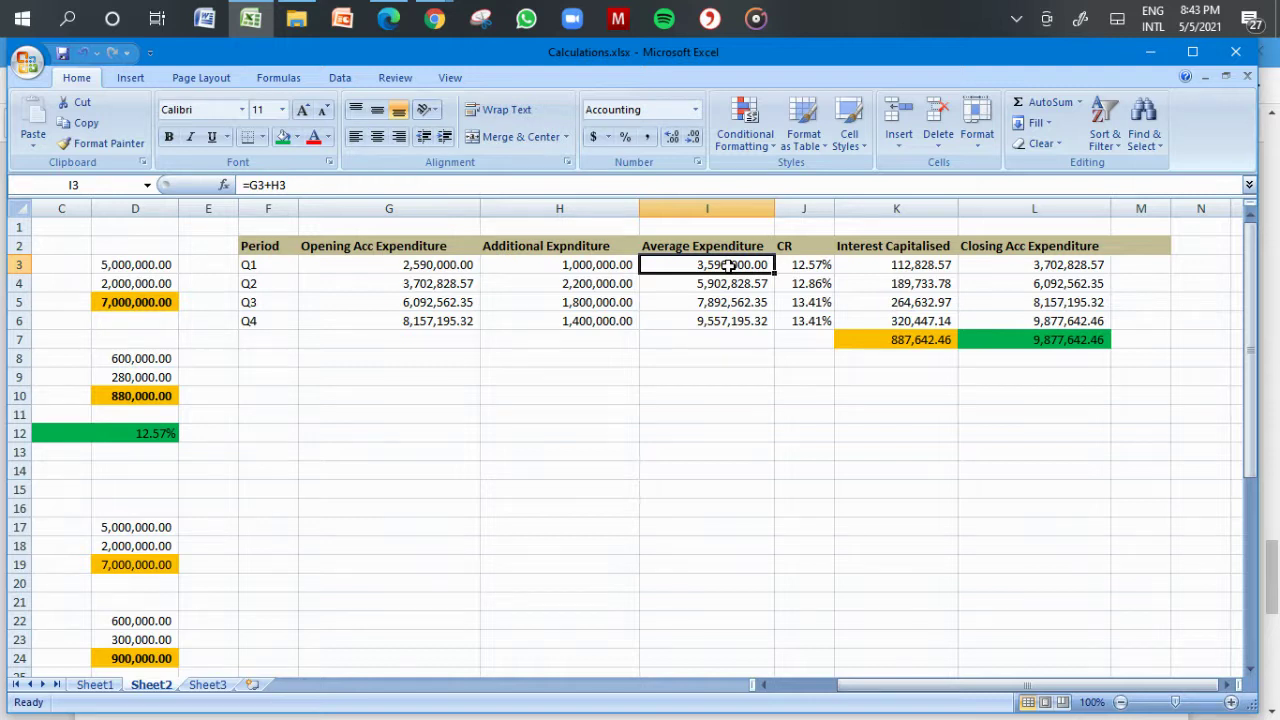
left_click(454, 260)
left_click(620, 264)
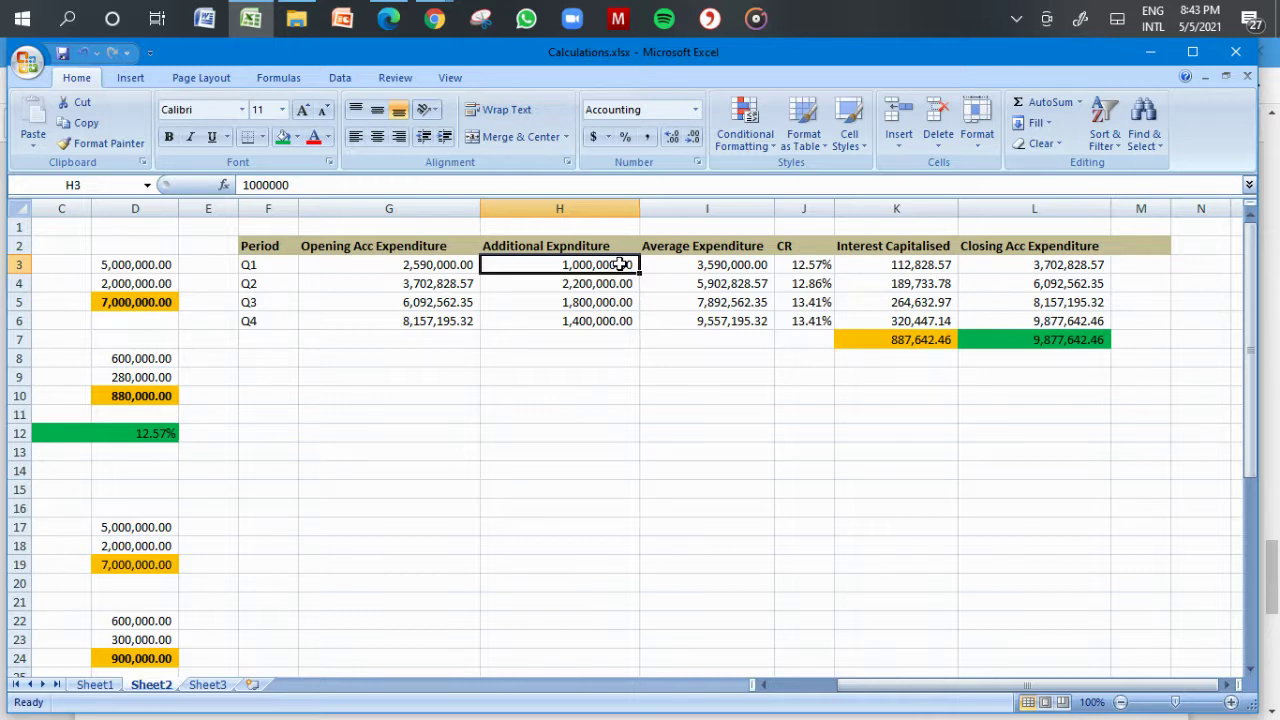
Step: Switch to the PDF in Edge, circle "of each period" in assumption (c) with the red pen, and return to Excel
left_click(389, 17)
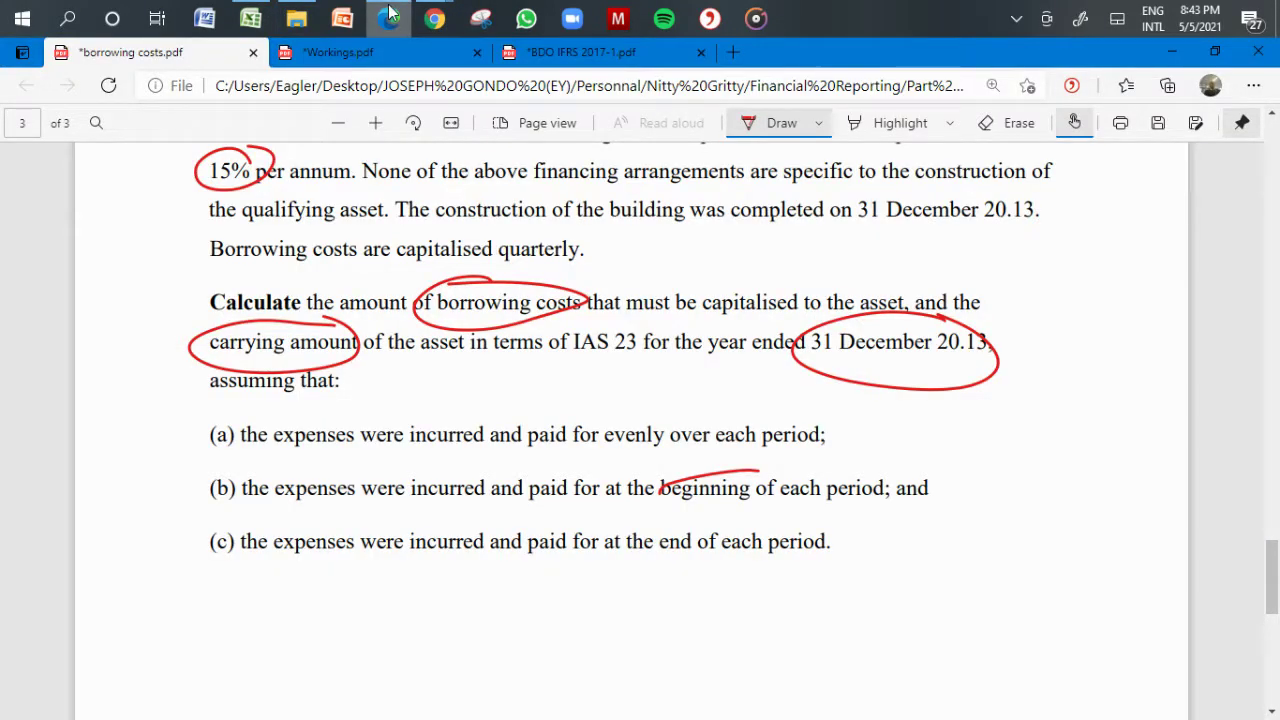
mouse_move(840, 534)
left_mouse_down()
mouse_move(728, 512)
mouse_move(864, 592)
left_mouse_up()
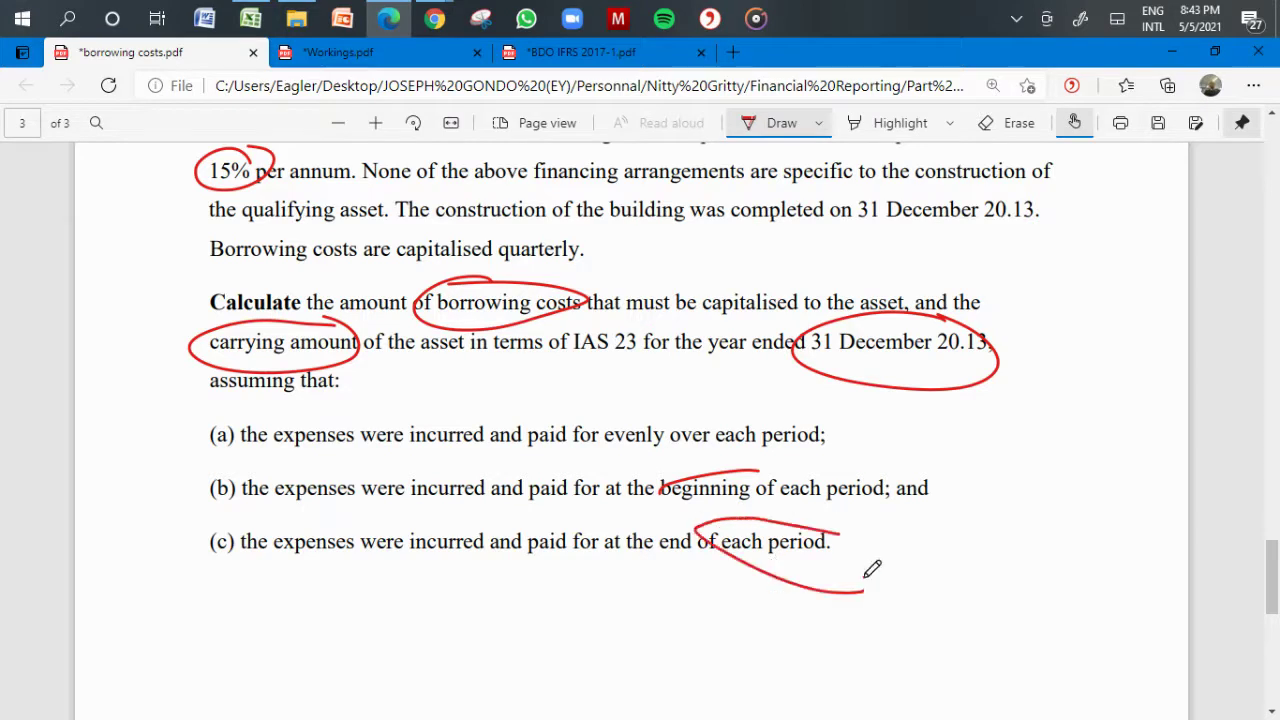
left_click(250, 18)
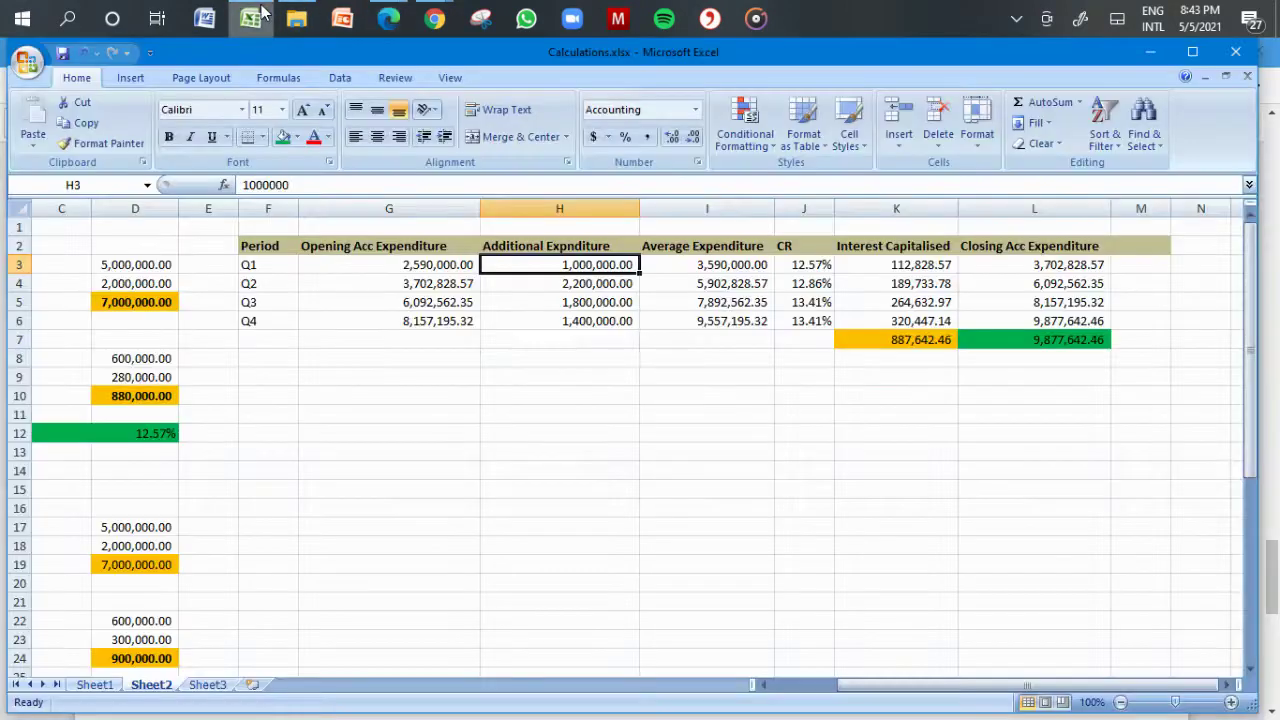
Step: Set the Q1 and Q2 average expenditure in I3 and I4 to the opening balances with =G3 and =G4
left_click(690, 264)
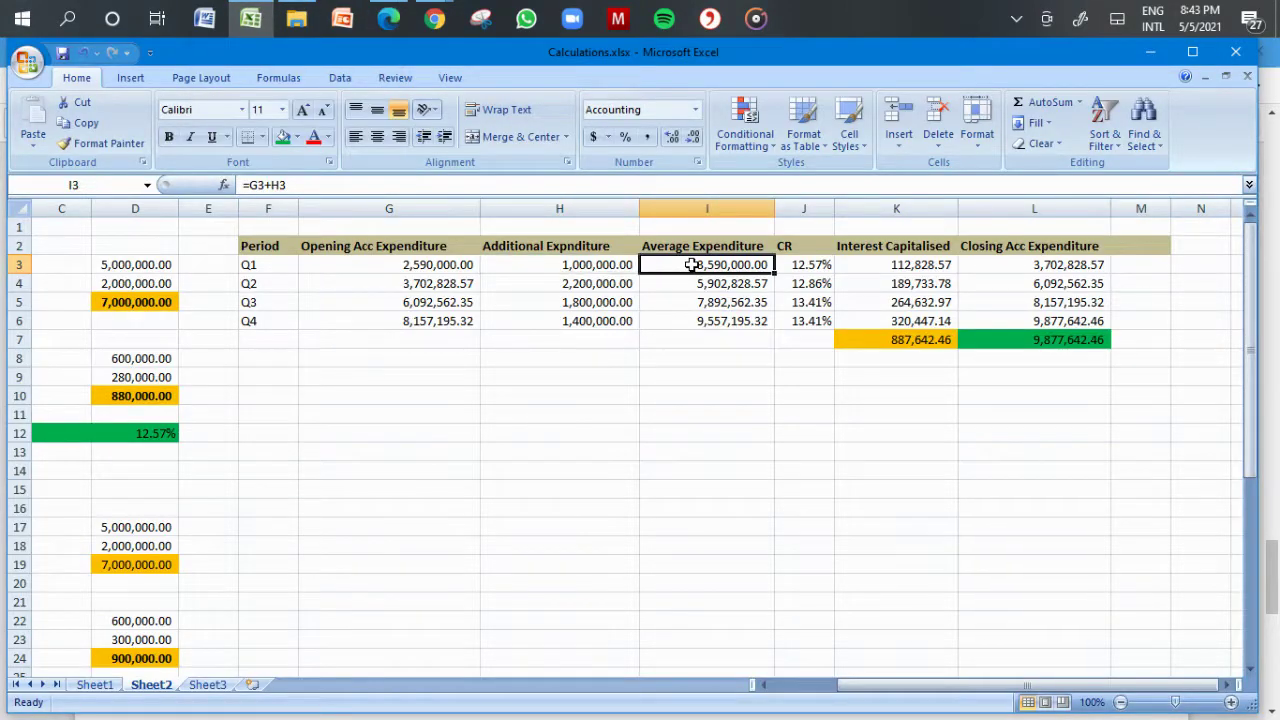
type("=")
left_click(450, 265)
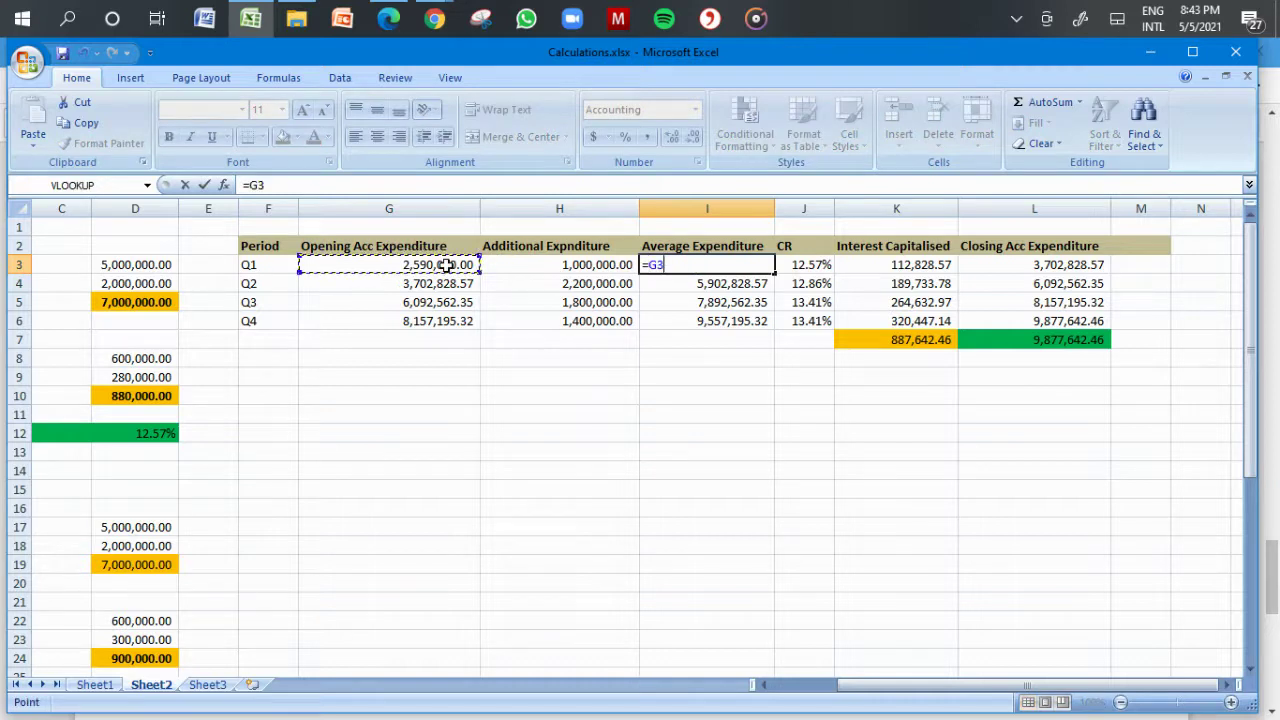
key("Return")
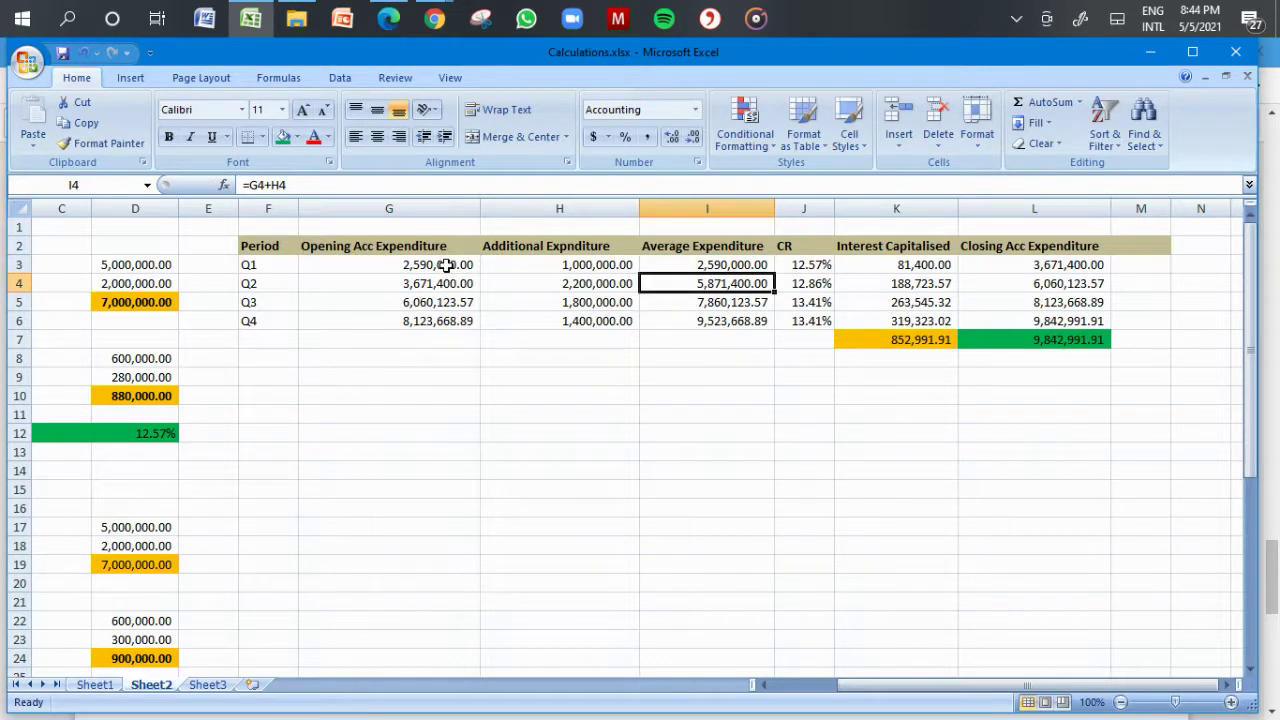
type("=")
left_click(421, 283)
key("Return")
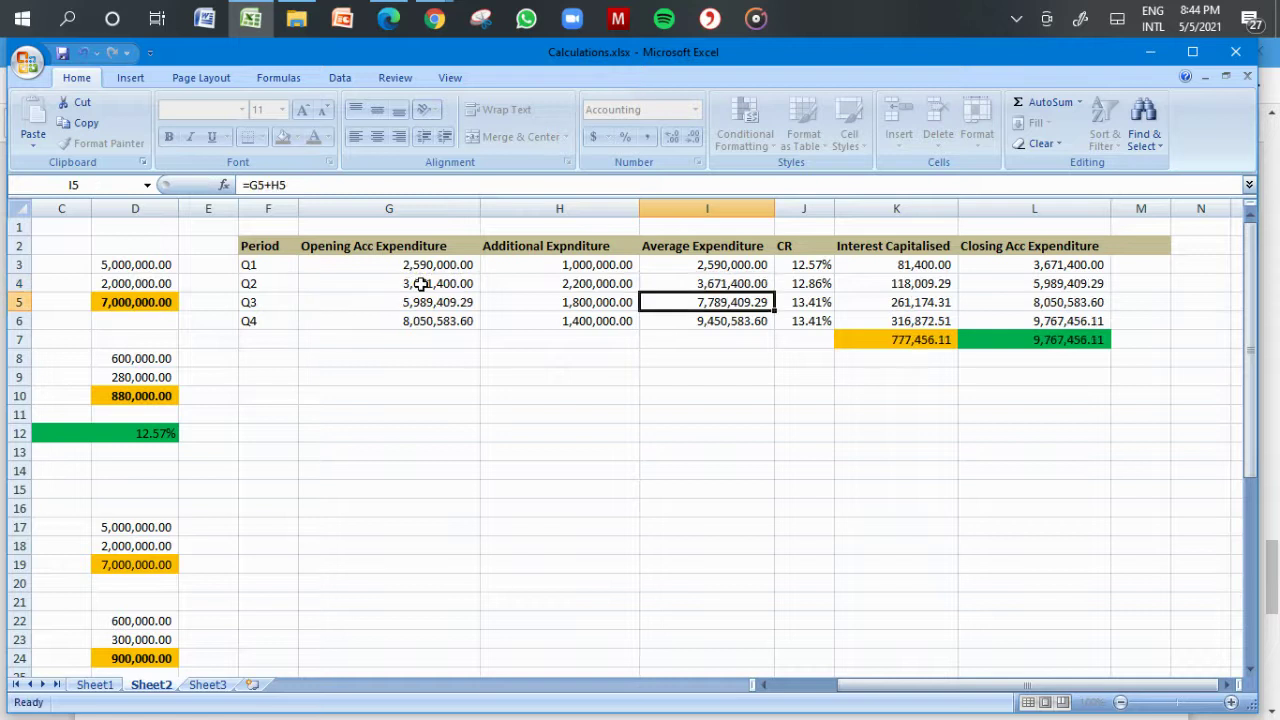
Step: Set the Q3 and Q4 average expenditure in I5 and I6 to the opening balances with =G5 and =G6
type("=")
left_click(424, 301)
key("Return")
type("=")
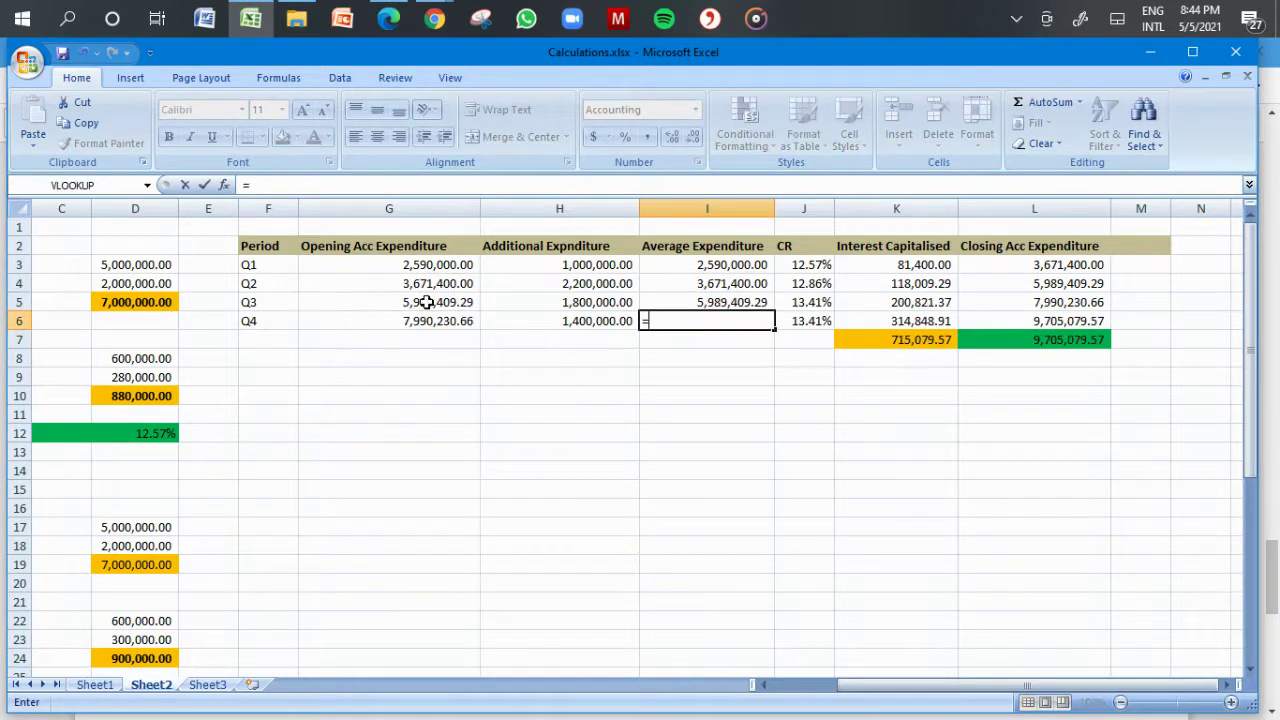
left_click(414, 321)
key("Return")
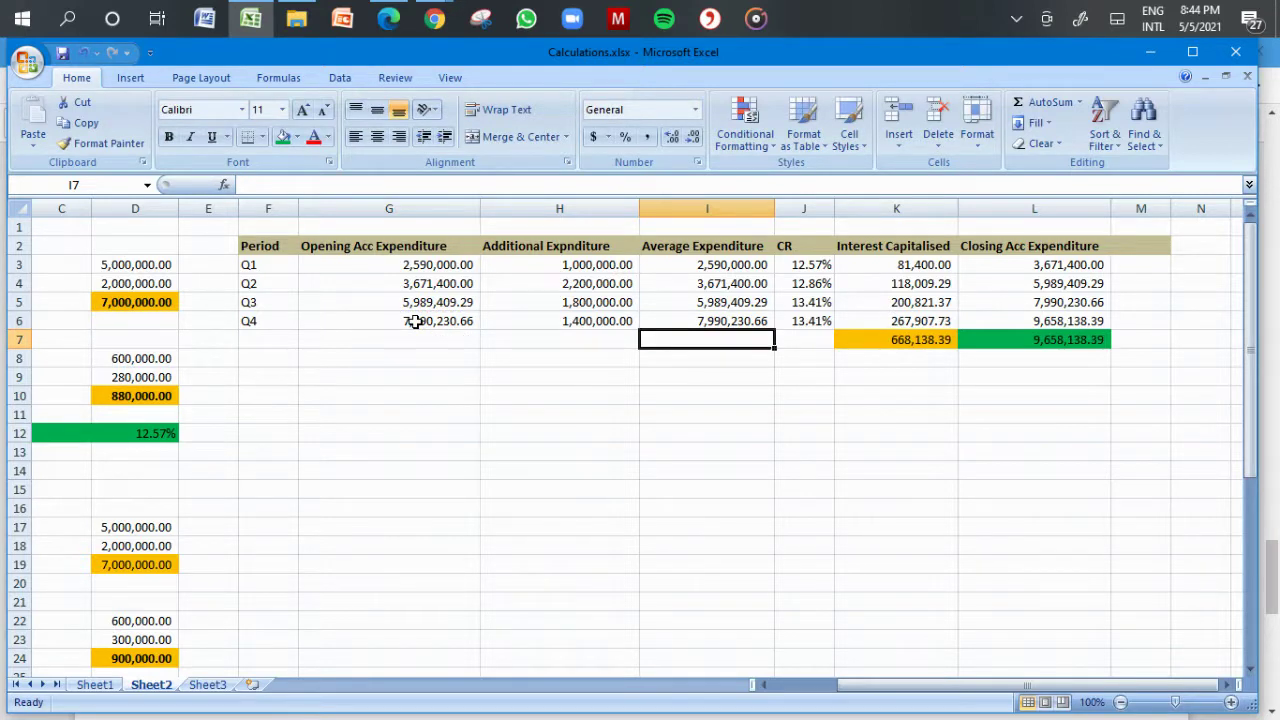
key("Up")
key("Up")
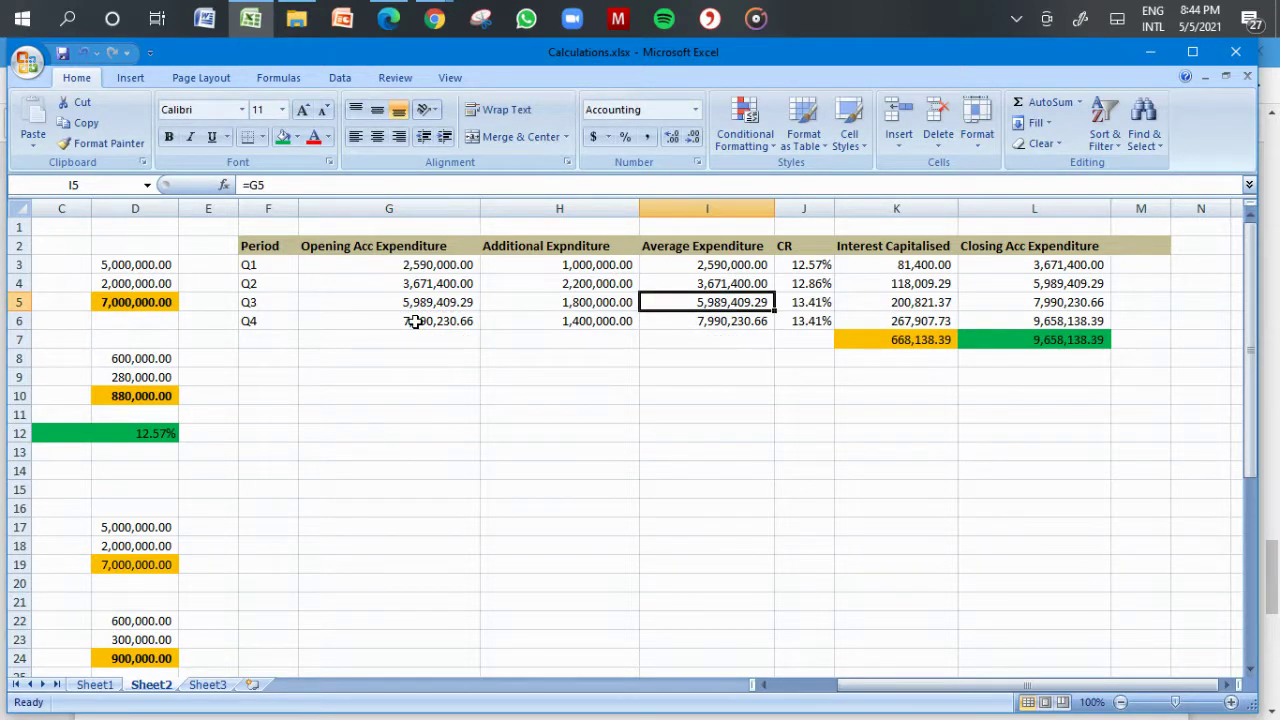
Step: Review the completed quarterly table together with the loan, interest and capitalisation rate workings beside it
left_click(740, 498)
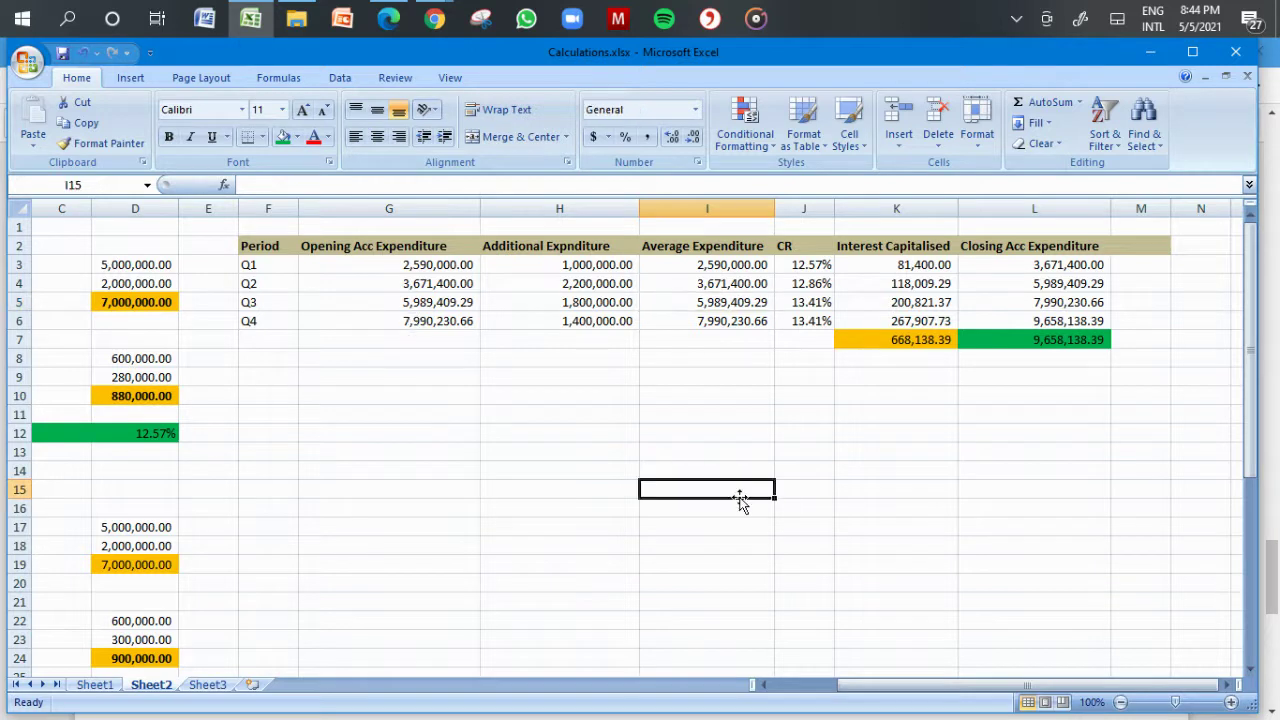
left_click(551, 434)
key("Left")
key("Left")
key("Left")
key("Left")
key("Left")
key("Left")
key("Left")
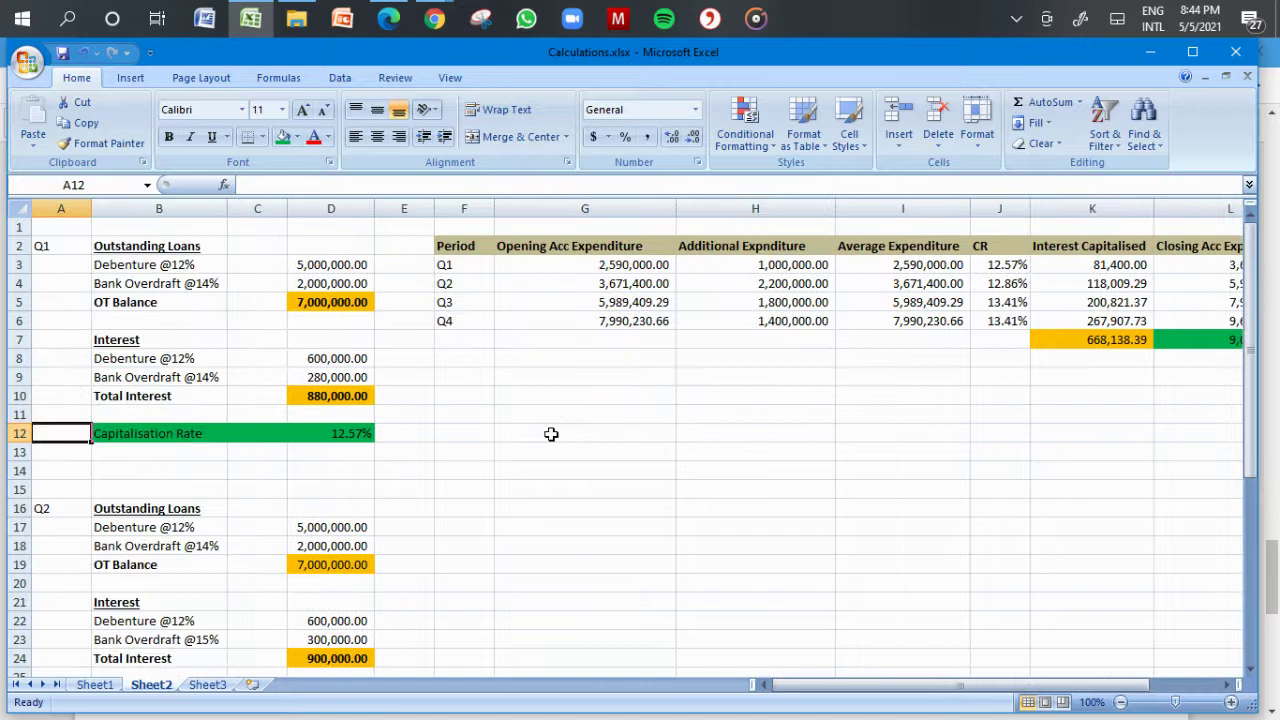
left_click(547, 400)
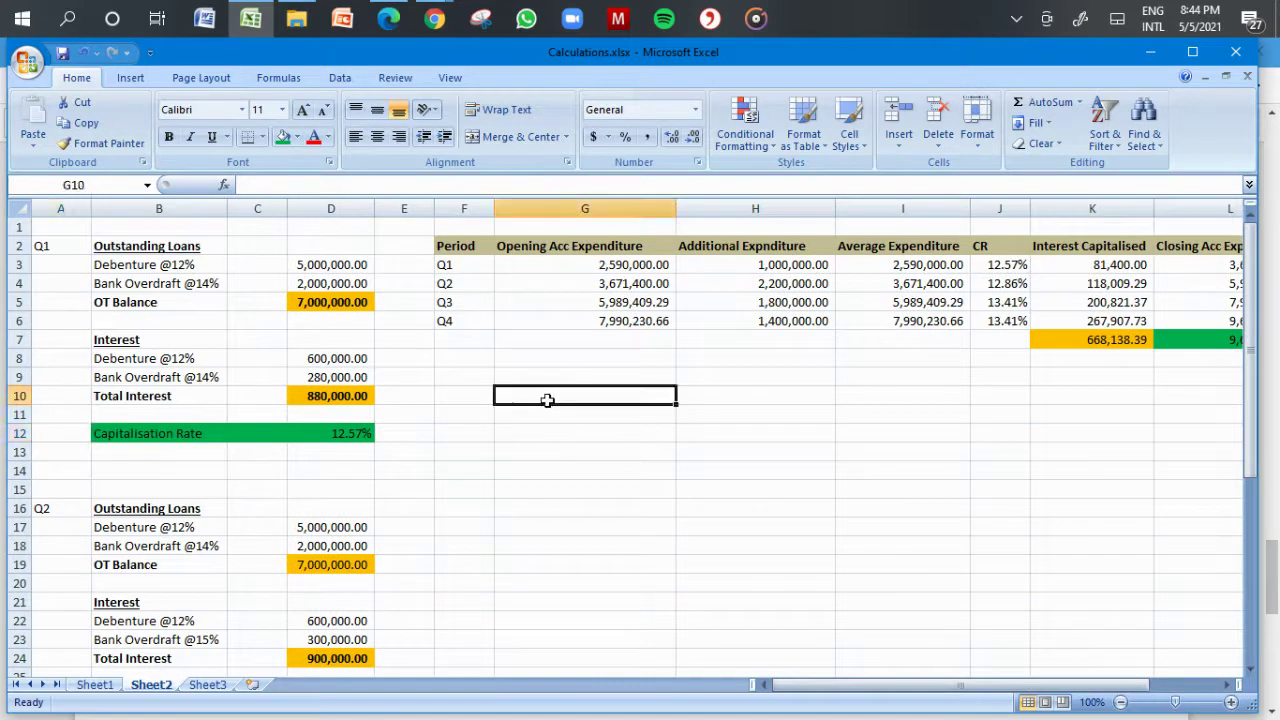
left_click(440, 490)
key("Up")
key("Up")
key("Up")
key("Up")
key("Up")
key("Up")
key("Up")
key("Up")
key("Up")
key("Up")
key("Up")
key("Up")
key("Up")
key("Up")
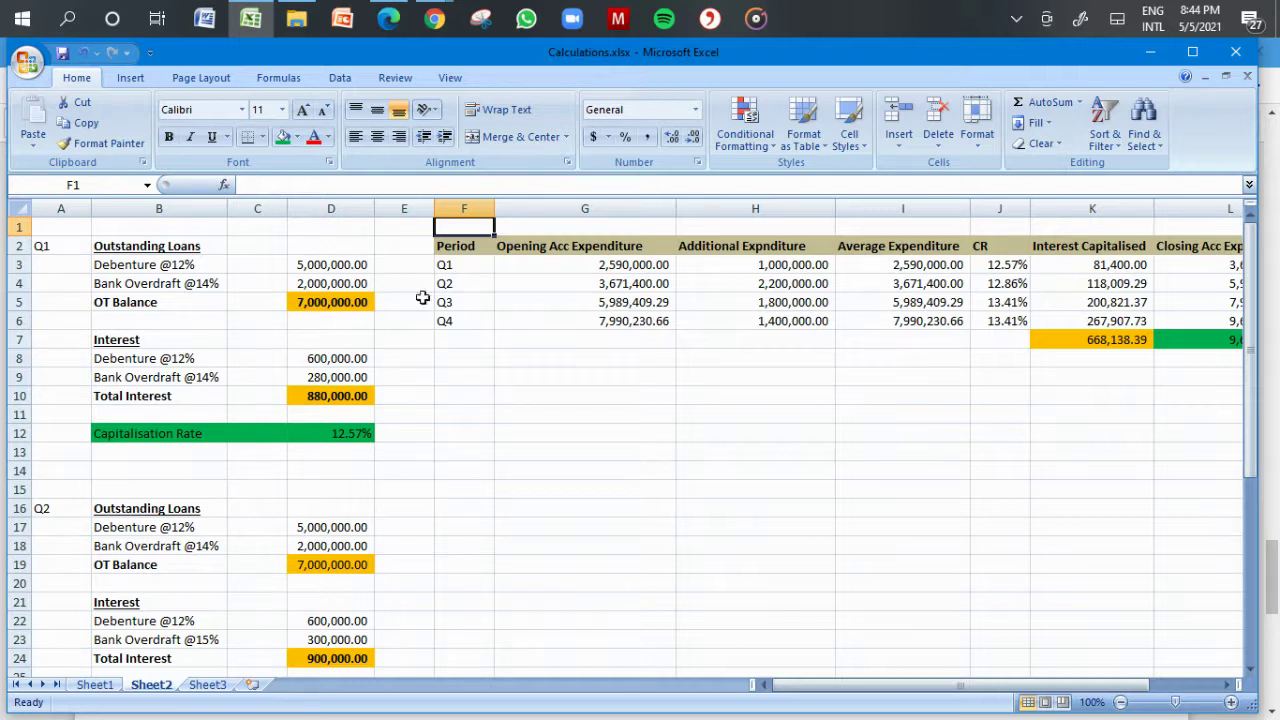
Step: Switch to Workings.pdf in Edge and tick the AE and CR terms of the handwritten formula with the red pen
left_click(391, 22)
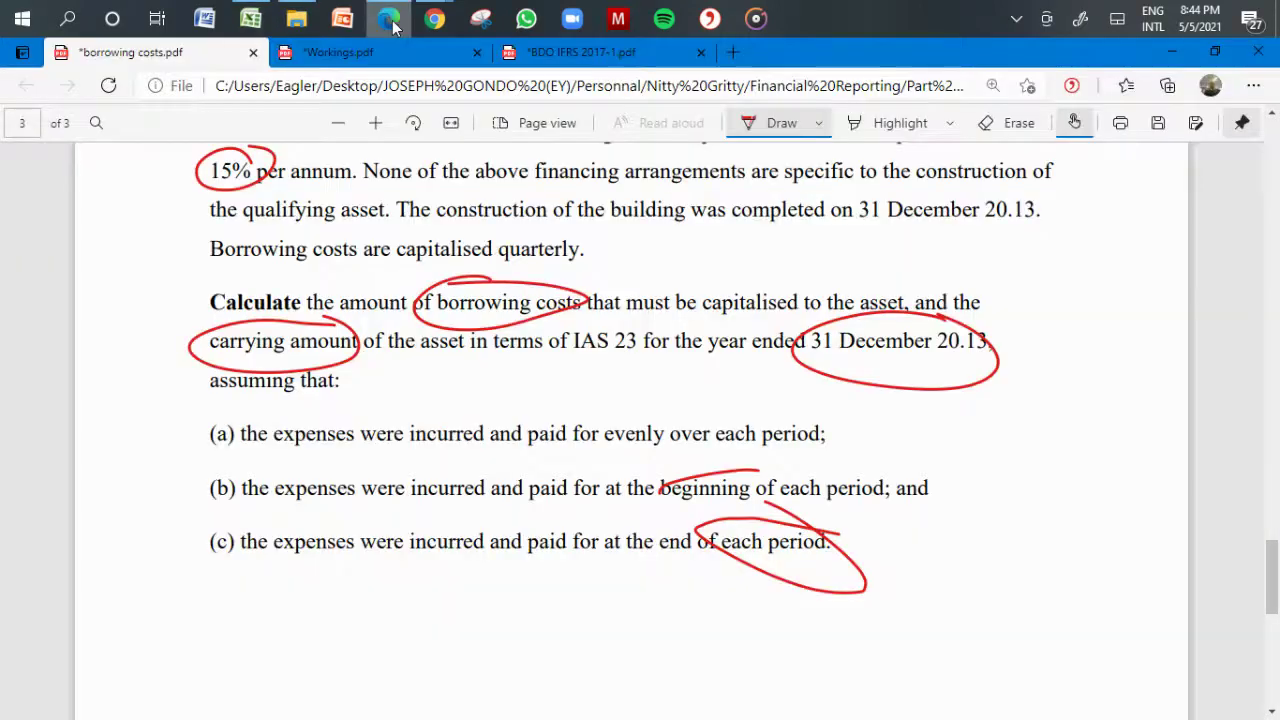
left_click(440, 62)
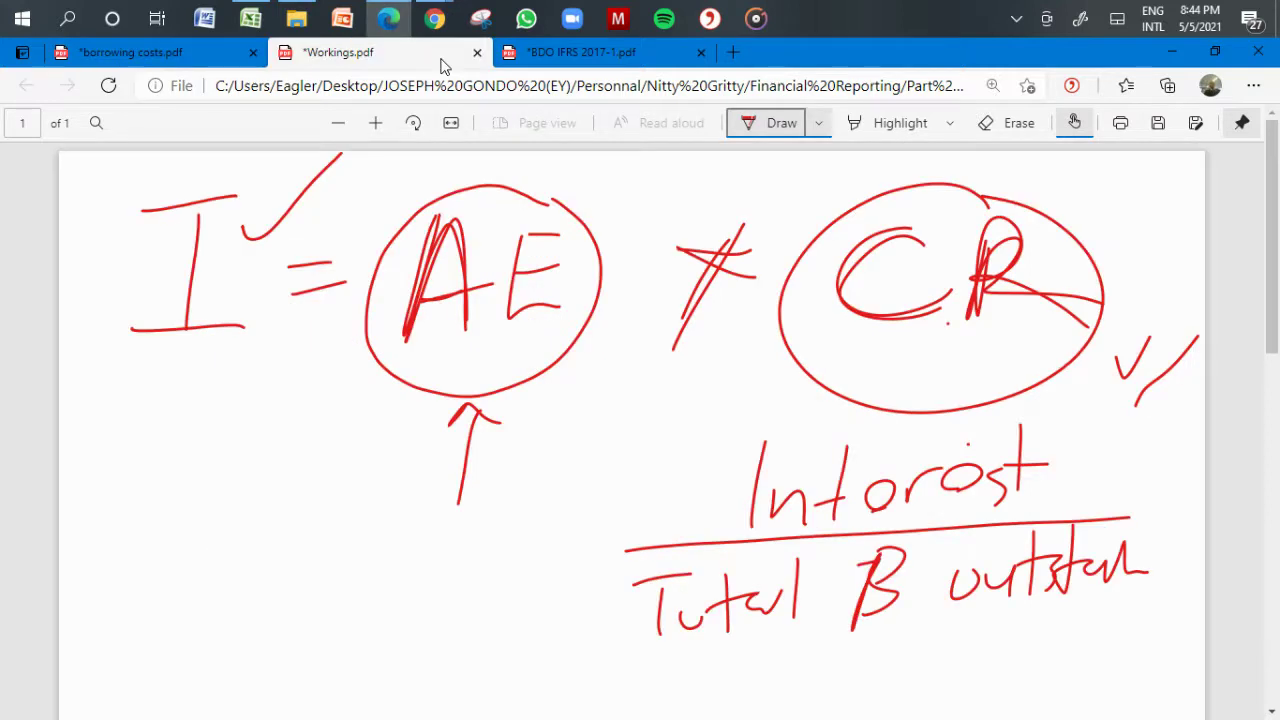
left_click_drag(458, 355, 618, 258)
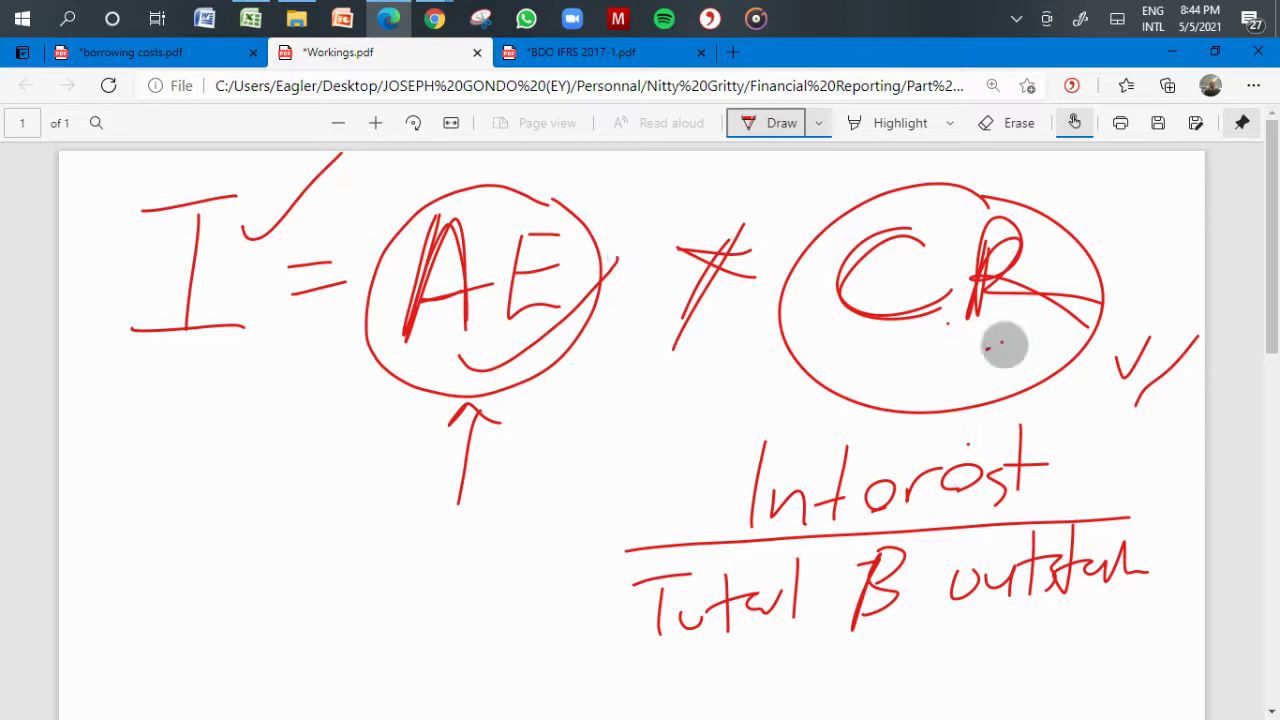
left_click_drag(1000, 343, 1160, 235)
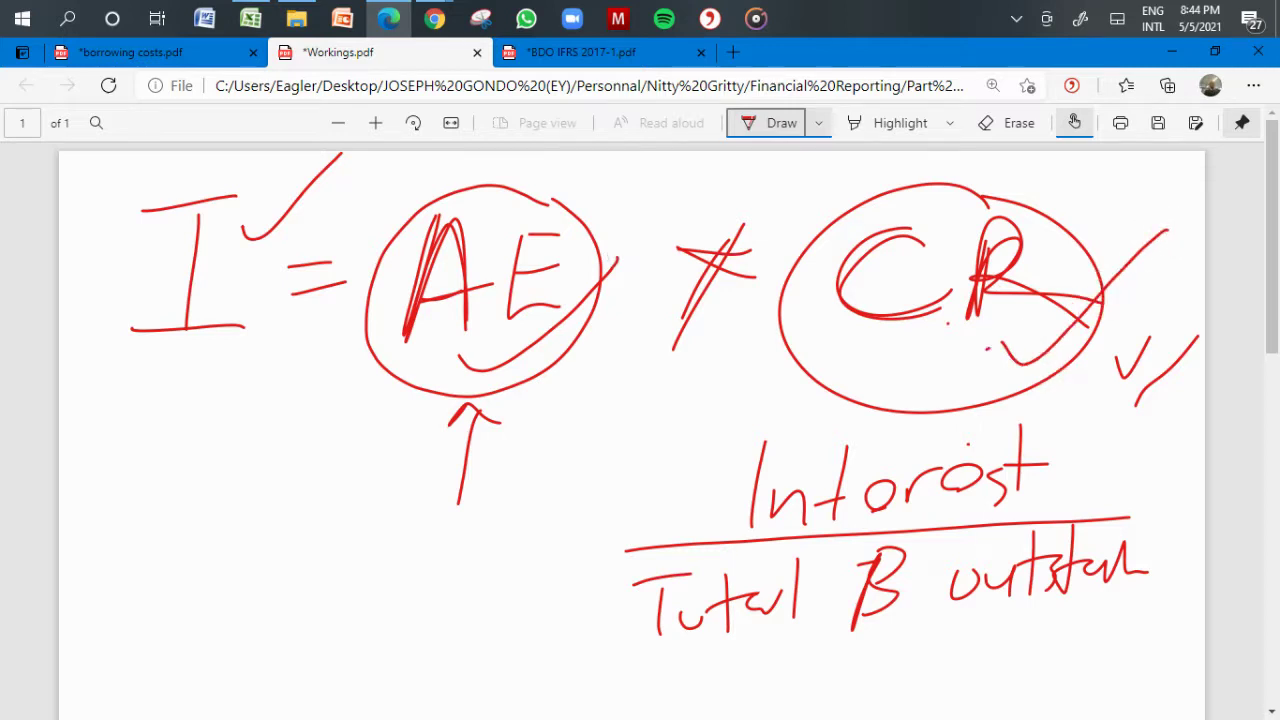
Step: Erase the handwritten workings on the page, keeping only the letter I
left_click(1008, 122)
mouse_move(1135, 345)
left_mouse_down()
mouse_move(1129, 466)
mouse_move(790, 490)
mouse_move(671, 523)
mouse_move(837, 543)
mouse_move(669, 594)
mouse_move(998, 586)
mouse_move(897, 489)
mouse_move(863, 509)
mouse_move(903, 474)
mouse_move(1169, 398)
mouse_move(1140, 411)
mouse_move(757, 274)
mouse_move(533, 316)
mouse_move(454, 291)
mouse_move(563, 269)
mouse_move(477, 337)
mouse_move(288, 192)
mouse_move(354, 366)
left_mouse_up()
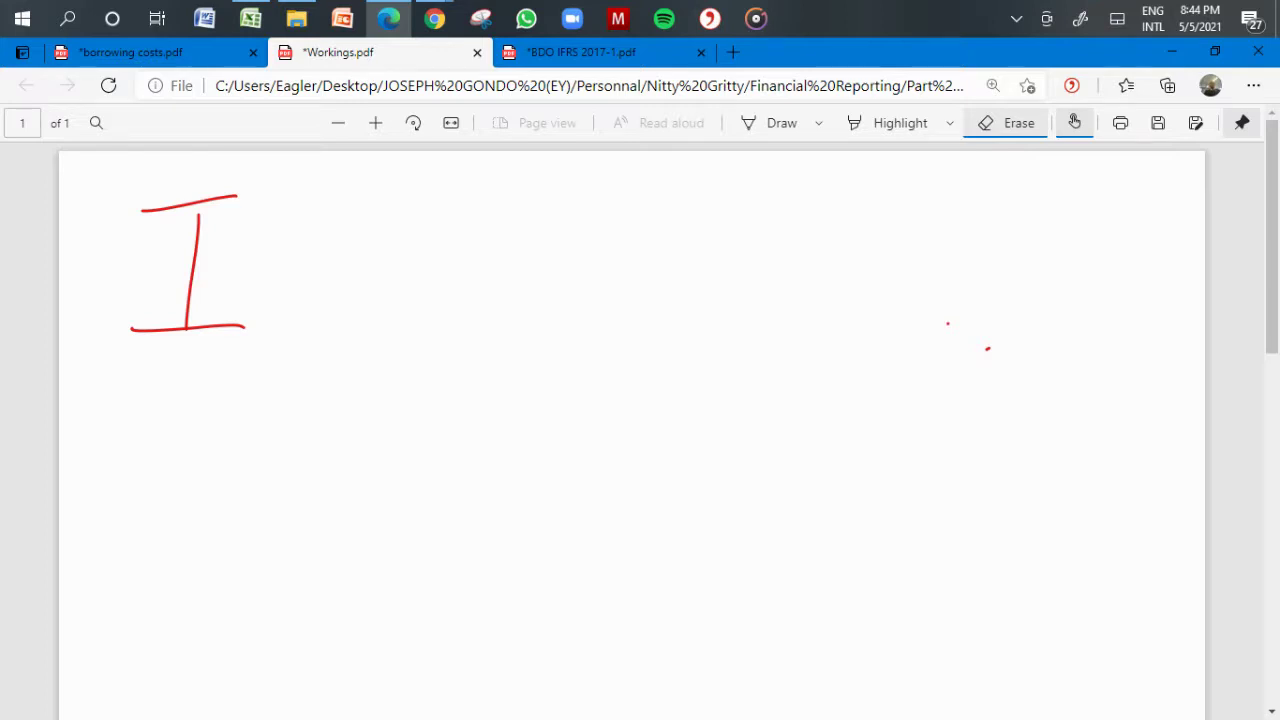
Step: Handwrite "= AE" after the letter I with the red pen
left_click(782, 122)
left_click(818, 122)
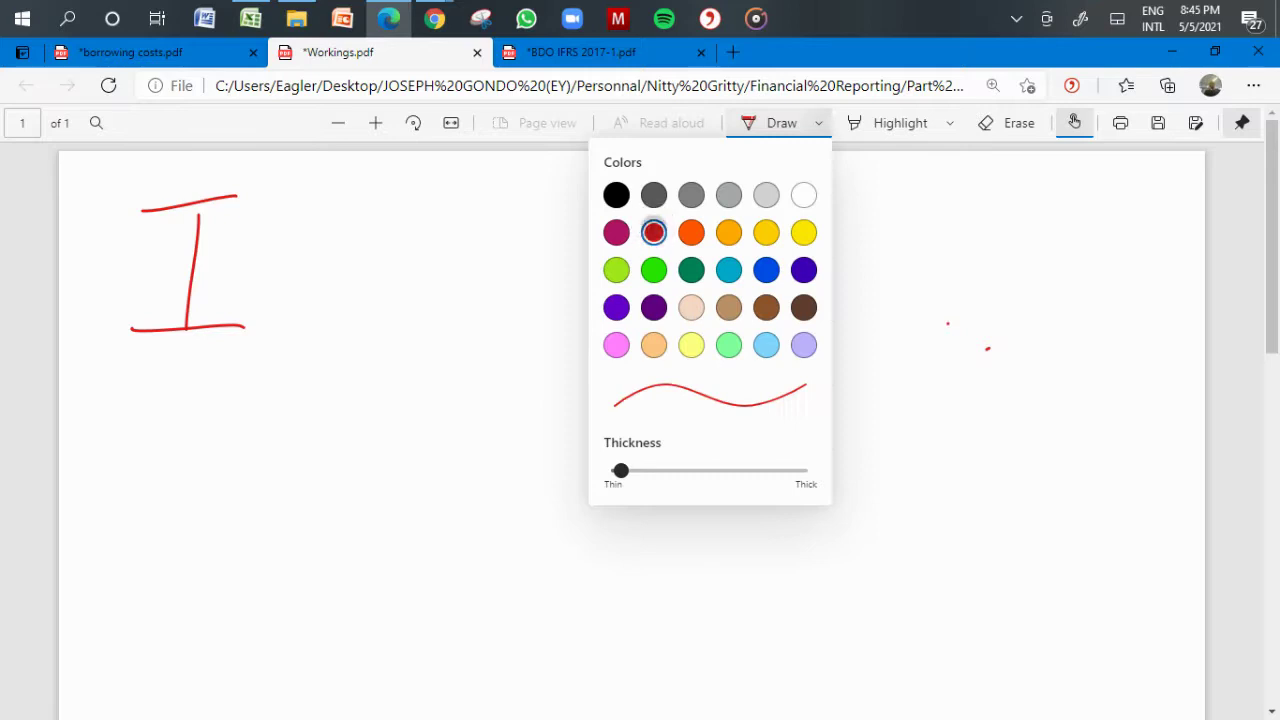
left_click_drag(312, 256, 394, 249)
left_click_drag(316, 287, 388, 276)
left_click_drag(522, 204, 517, 236)
mouse_move(481, 352)
left_mouse_down()
mouse_move(540, 310)
mouse_move(552, 270)
left_mouse_up()
mouse_move(598, 216)
left_mouse_down()
mouse_move(592, 280)
mouse_move(656, 298)
left_mouse_up()
left_click_drag(618, 210, 660, 214)
left_click_drag(600, 262, 646, 256)
Step: Complete the handwritten formula with "× CR" and underline both AE and CR in red
left_click_drag(743, 226, 806, 272)
left_click_drag(815, 214, 754, 300)
left_click_drag(880, 226, 960, 205)
left_click_drag(870, 263, 958, 278)
left_click_drag(1000, 232, 997, 284)
mouse_move(997, 248)
left_mouse_down()
mouse_move(1000, 217)
mouse_move(1096, 265)
left_mouse_up()
left_click_drag(885, 360, 1096, 338)
left_click_drag(415, 378, 718, 363)
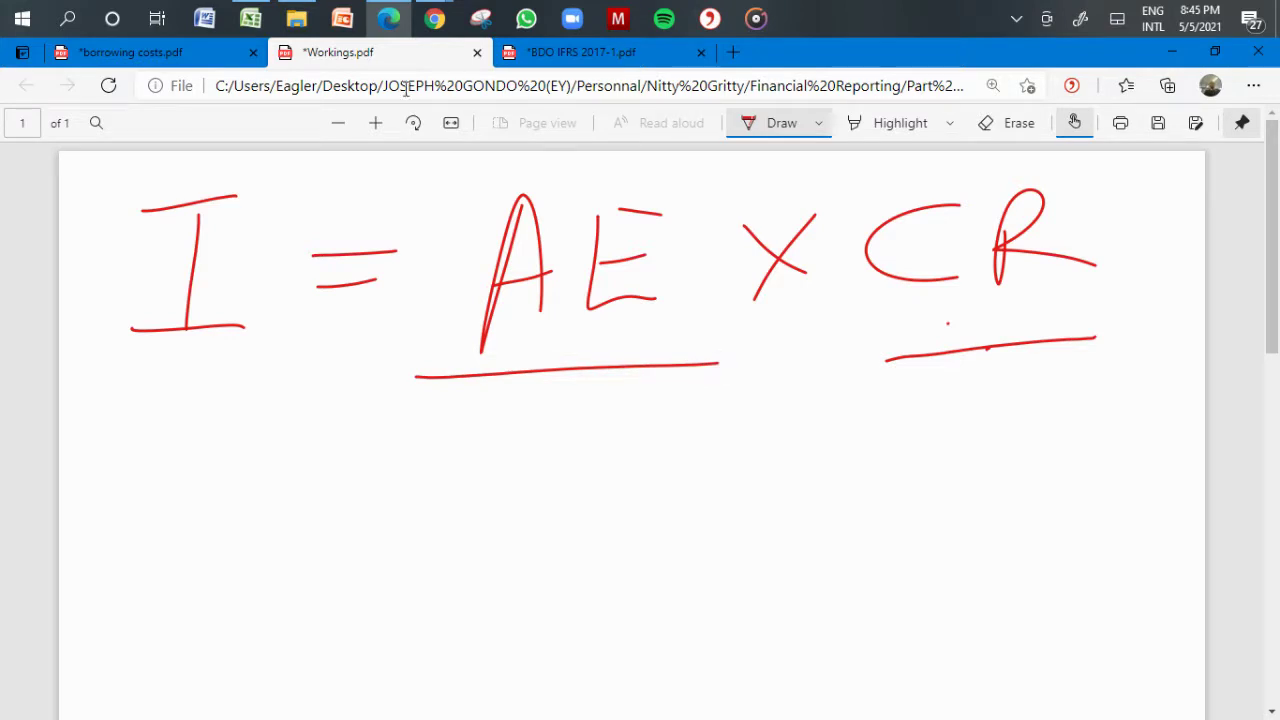
Step: Review the payment assumptions in borrowing costs.pdf, return to Workings.pdf, and switch to the Google Meet call in Chrome
left_click(202, 58)
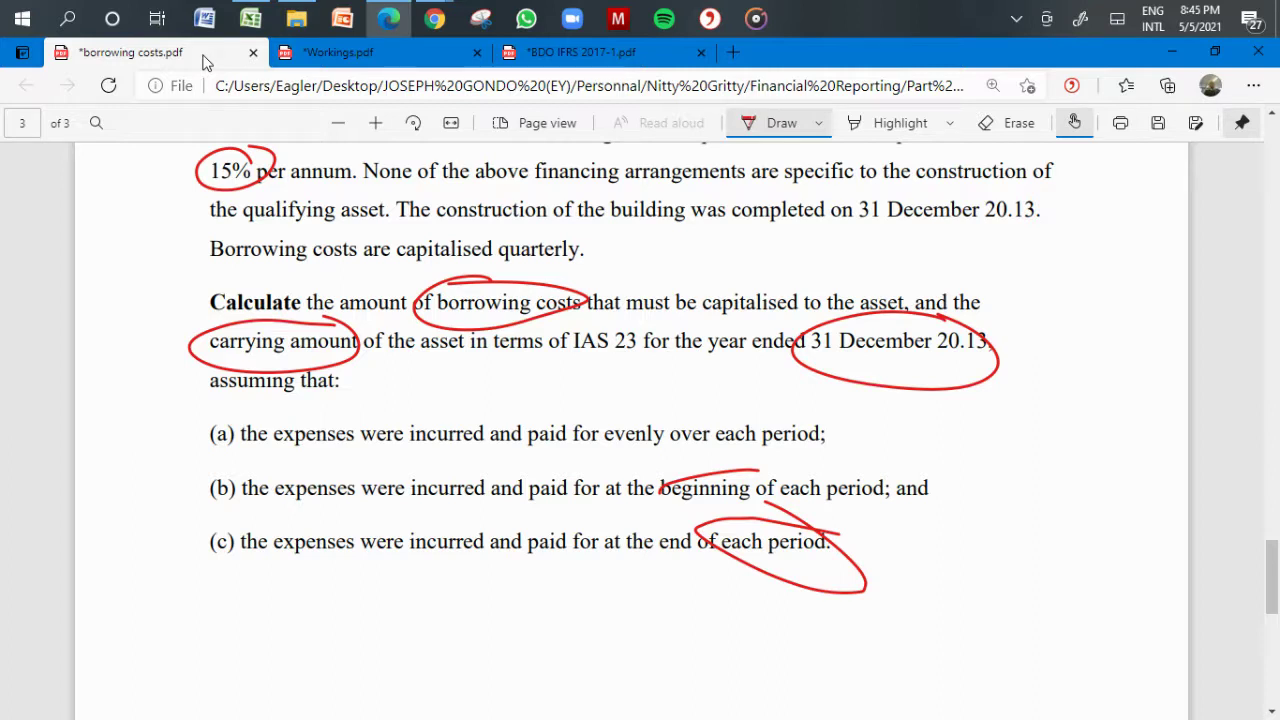
left_click(323, 52)
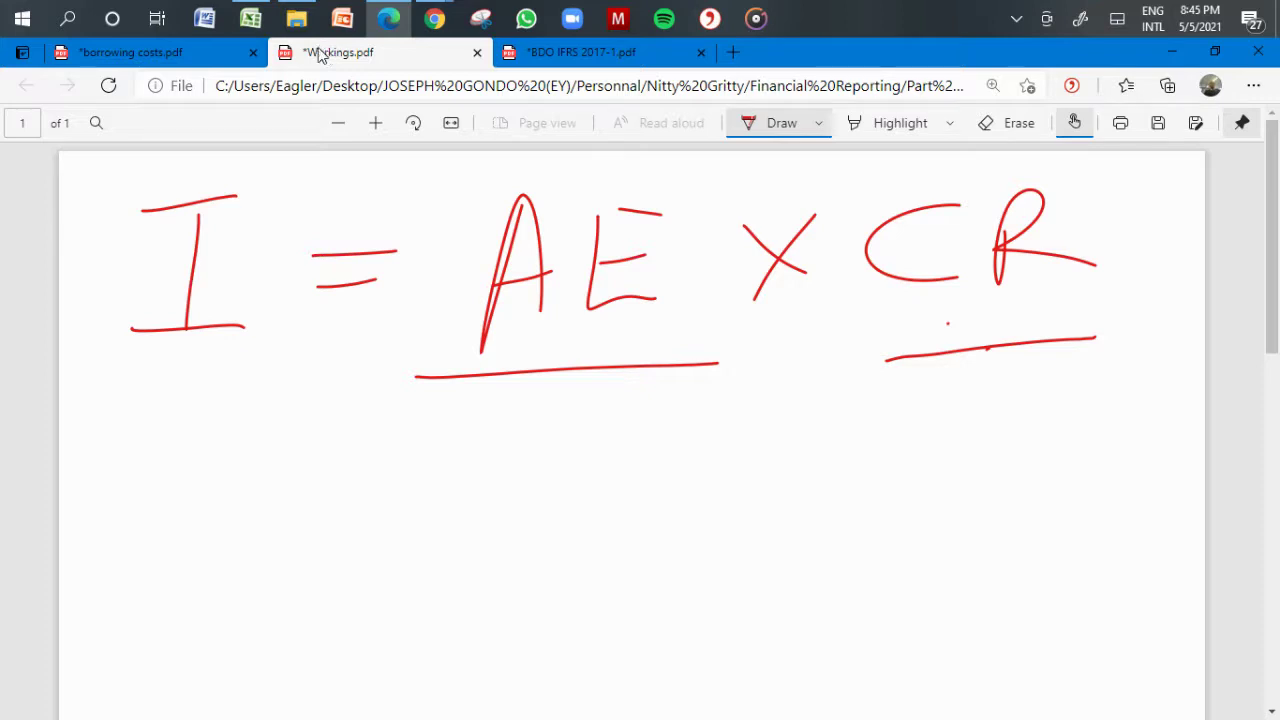
left_click(430, 18)
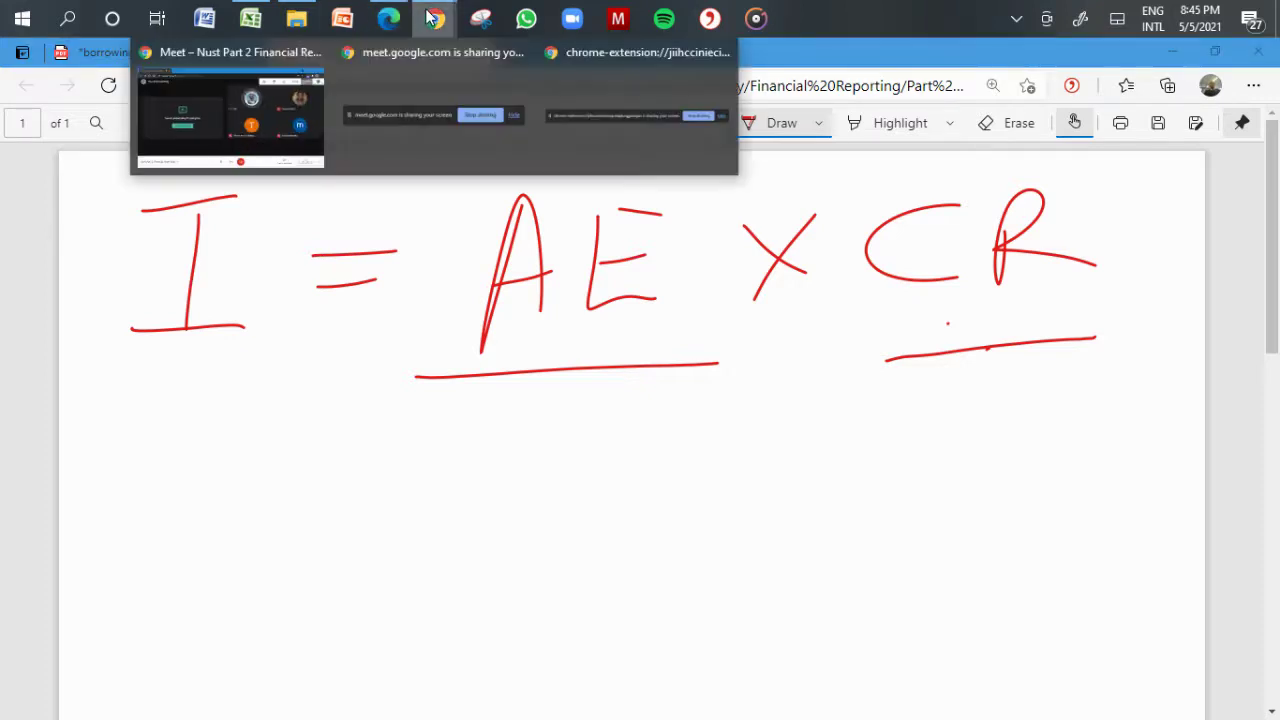
left_click(257, 113)
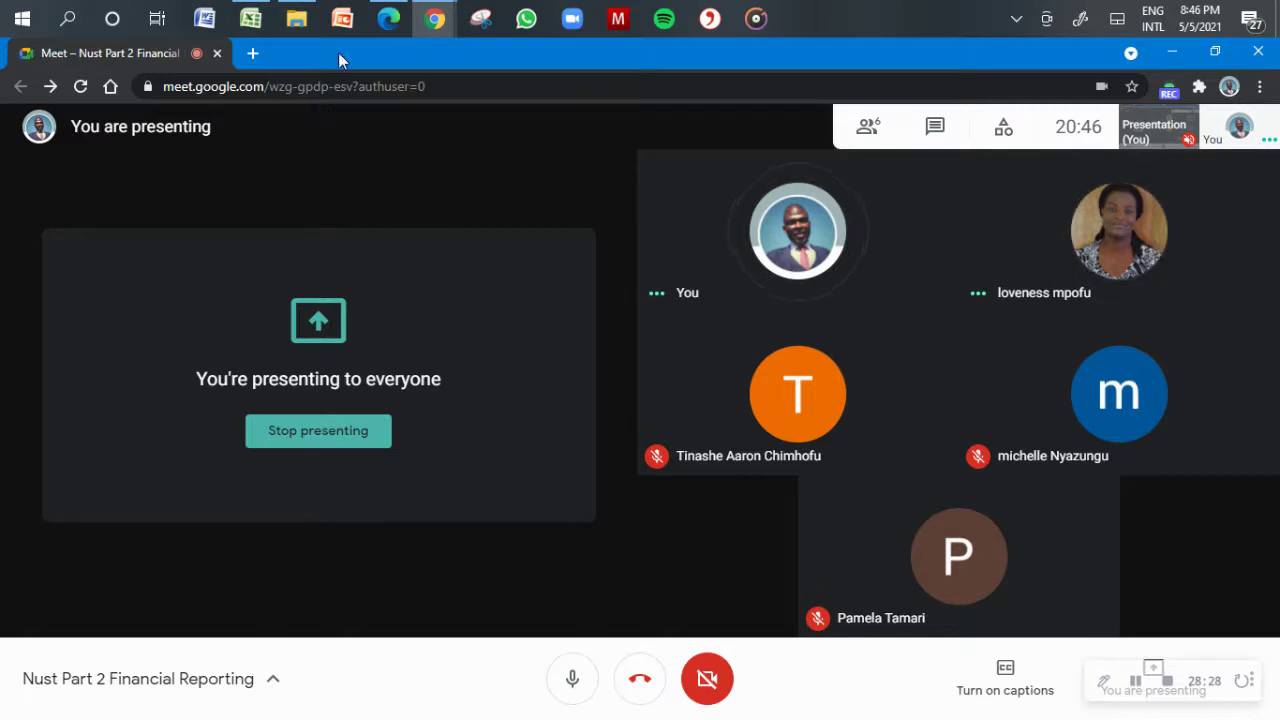
Step: Switch to Calculations.xlsx in Excel and clear the Average Expenditure cells I3:I6 for Q1 to Q4
left_click(252, 19)
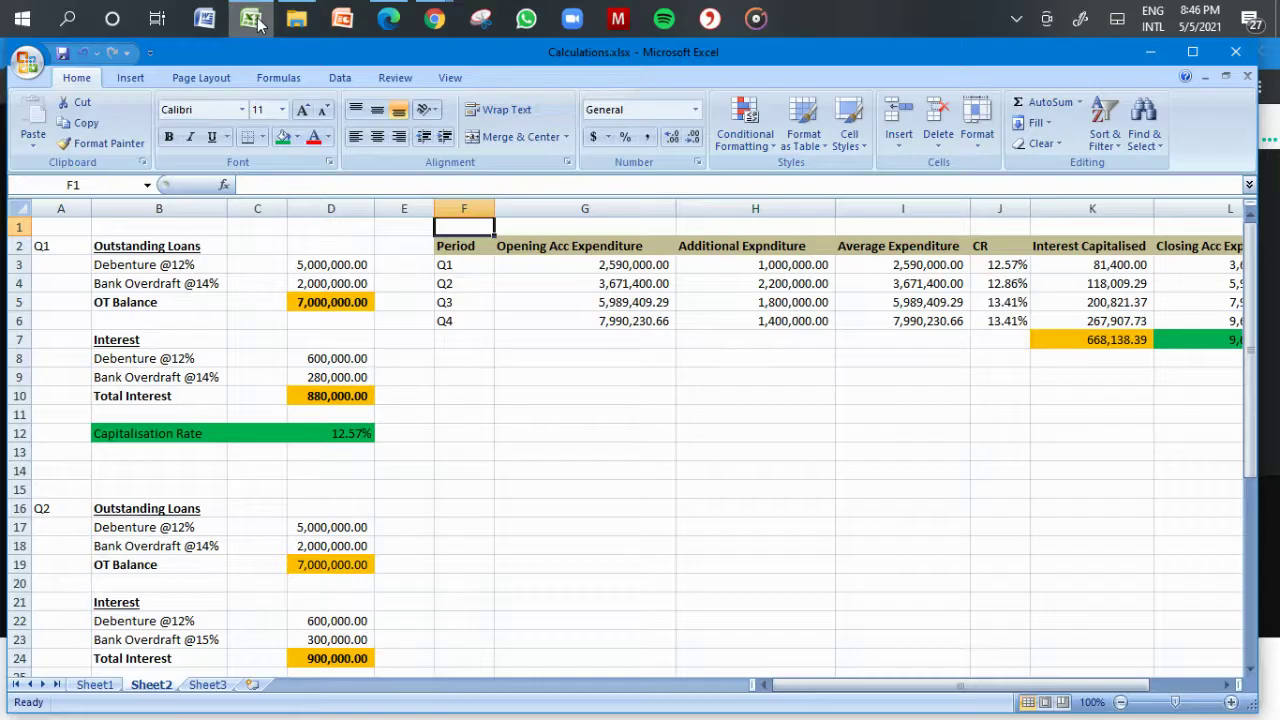
left_click(802, 474)
left_click(1040, 449)
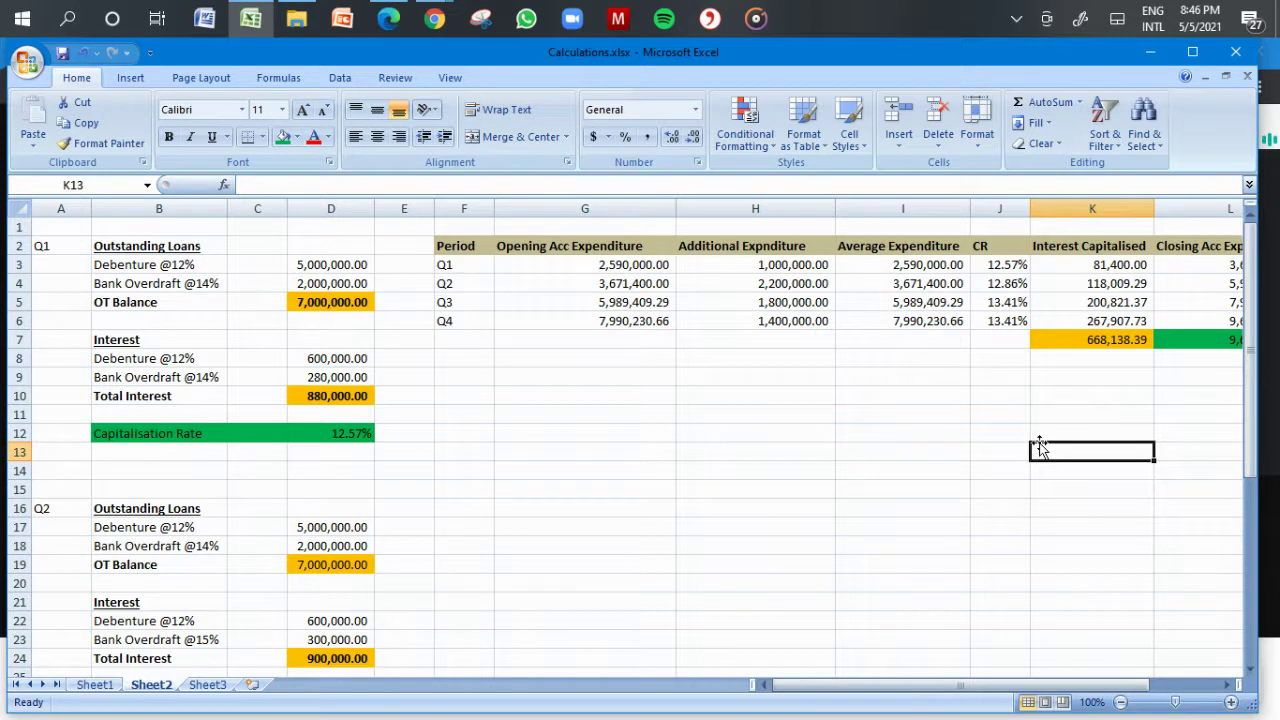
left_click_drag(922, 272, 920, 322)
key("Delete")
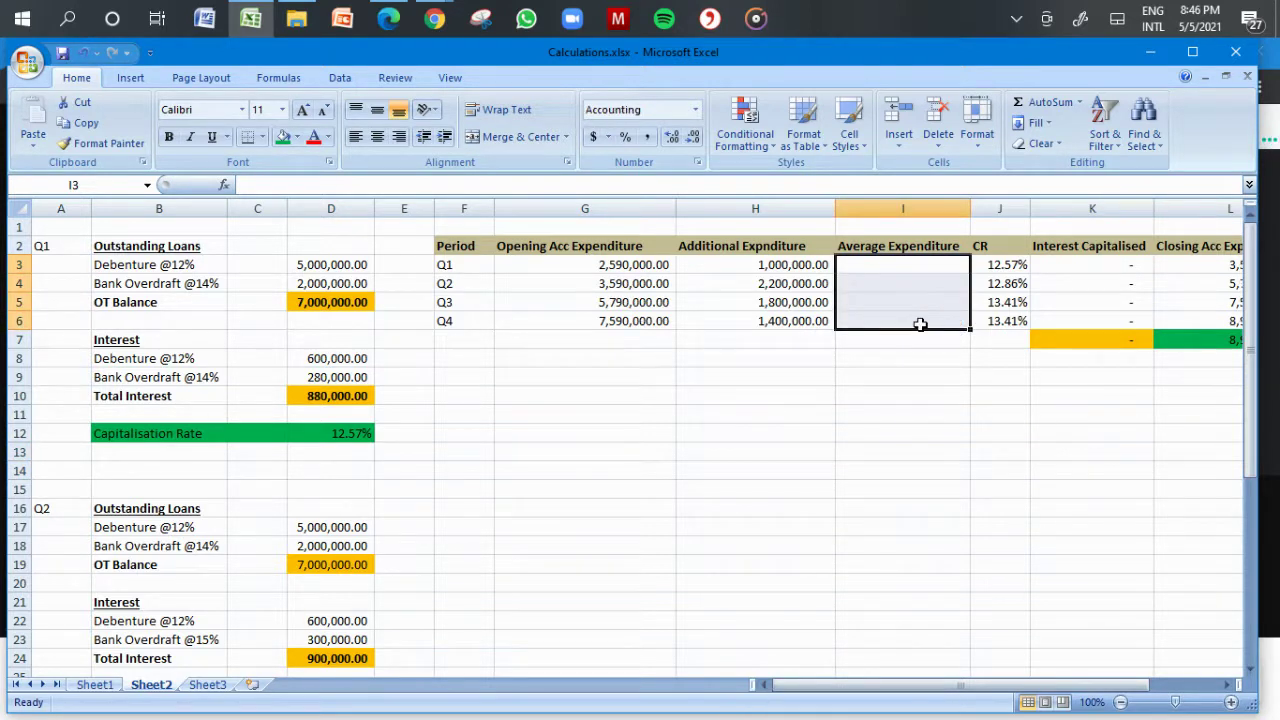
left_click(1100, 482)
left_click(988, 454)
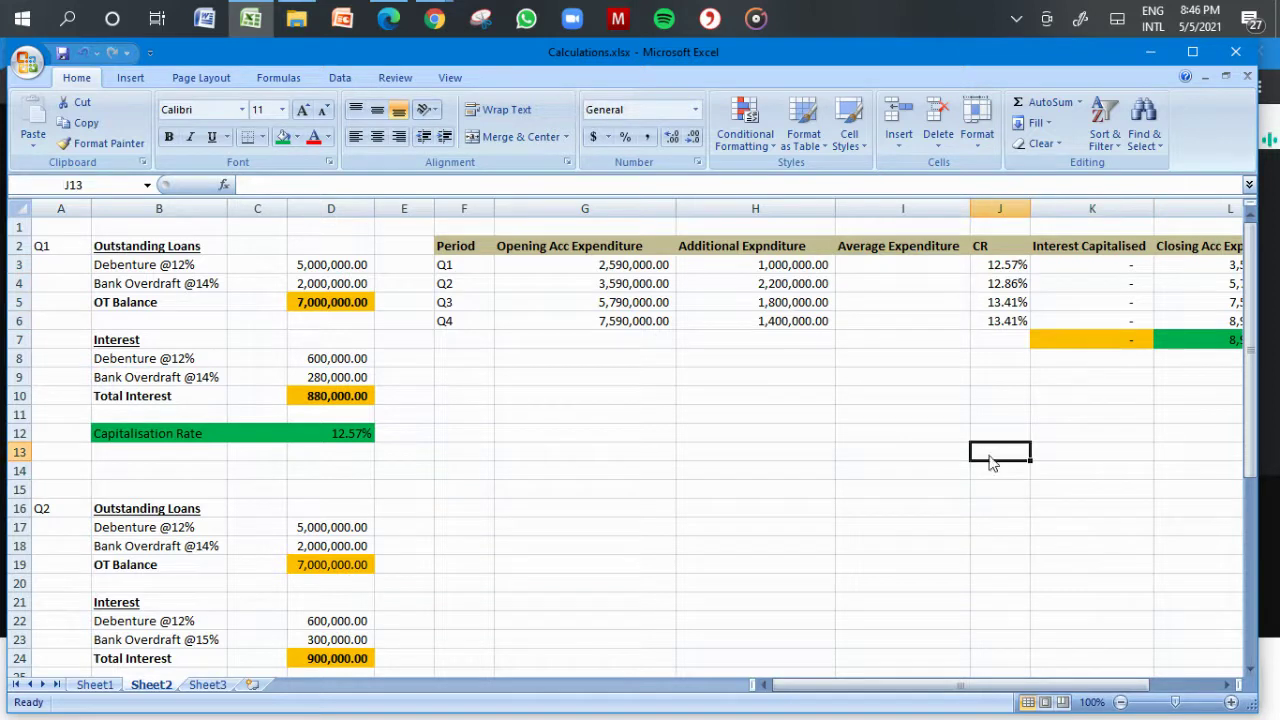
key("Right")
key("Right")
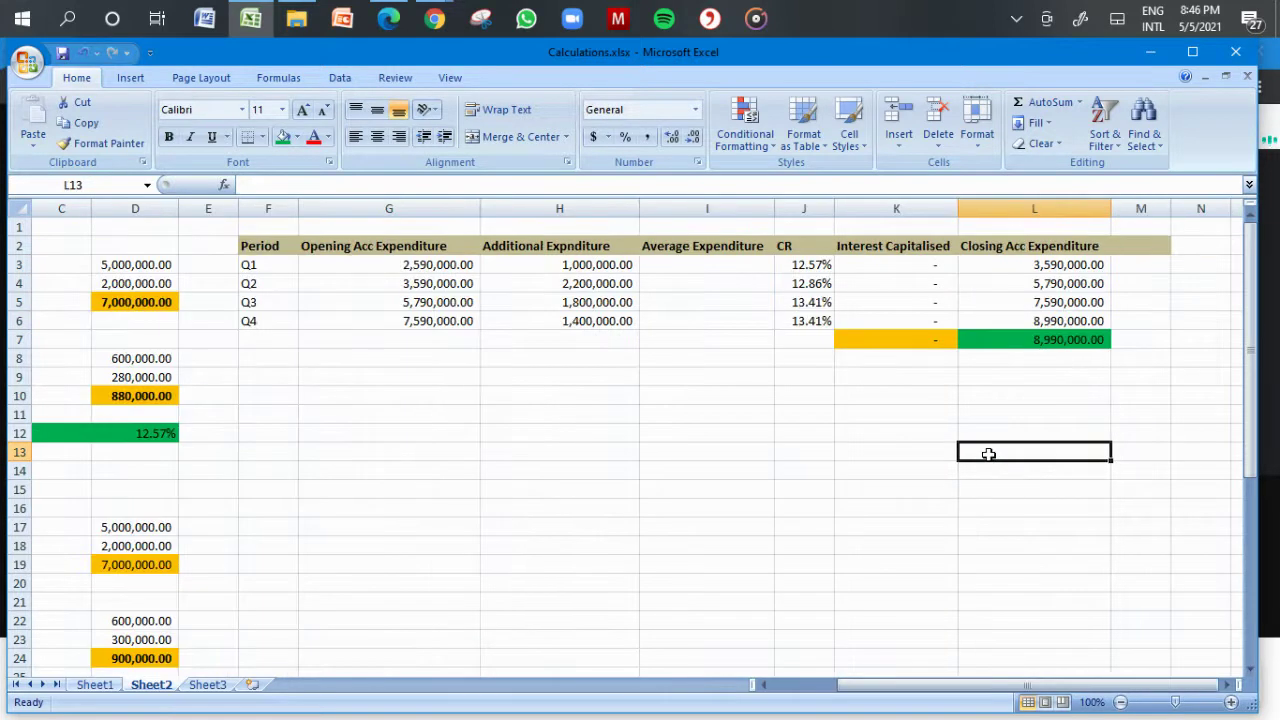
Step: Enter the even-payment formula =G3+H3/2 as the Q1 Average Expenditure in cell I3
left_click(737, 265)
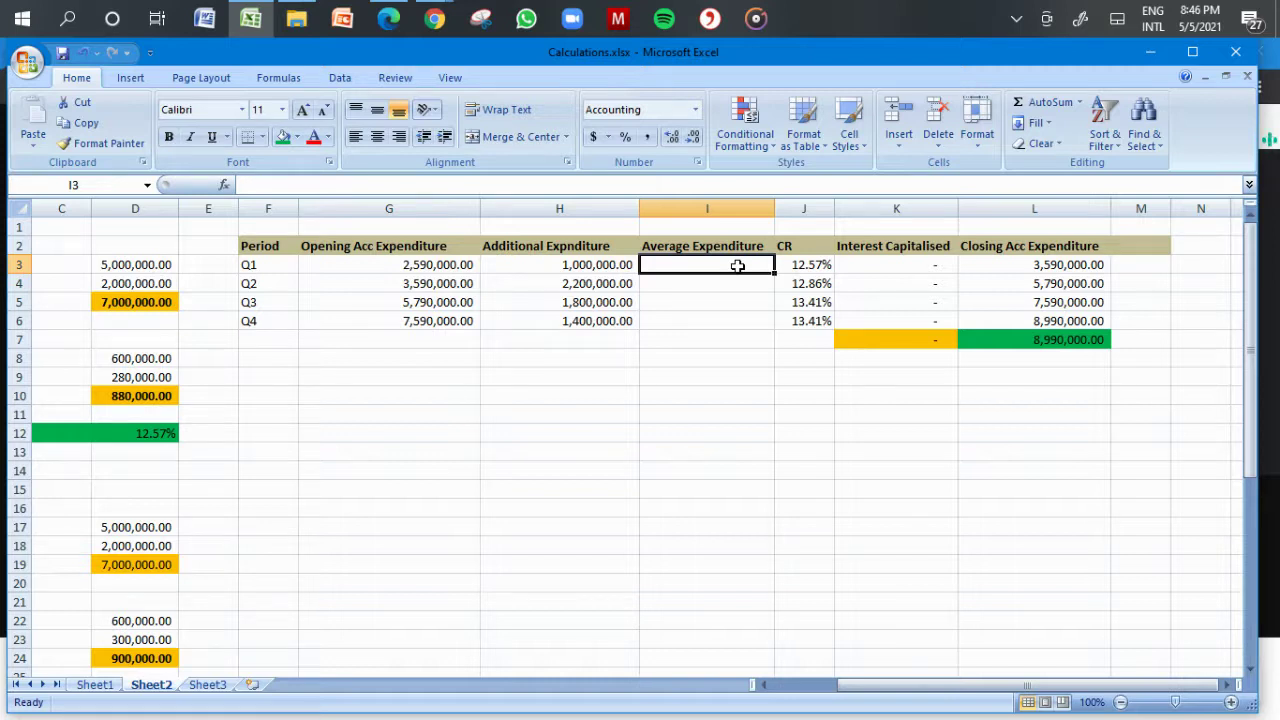
type("=")
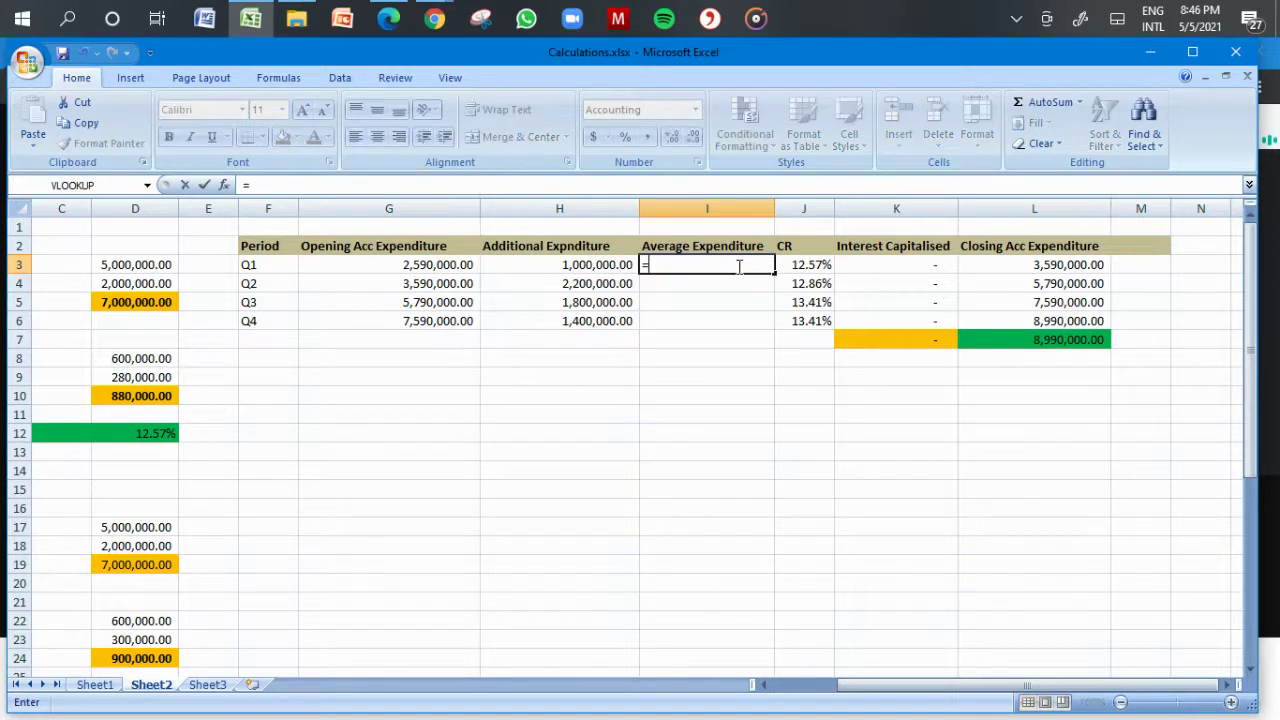
left_click(438, 265)
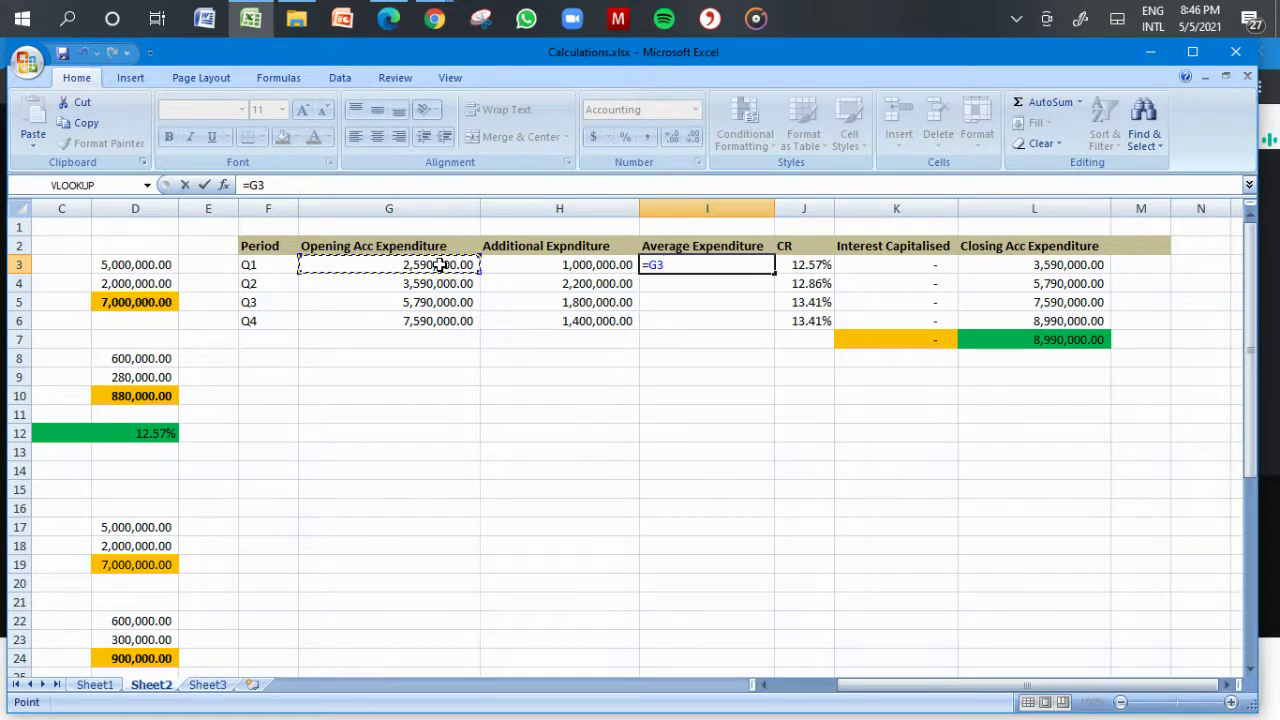
type("+")
left_click(543, 264)
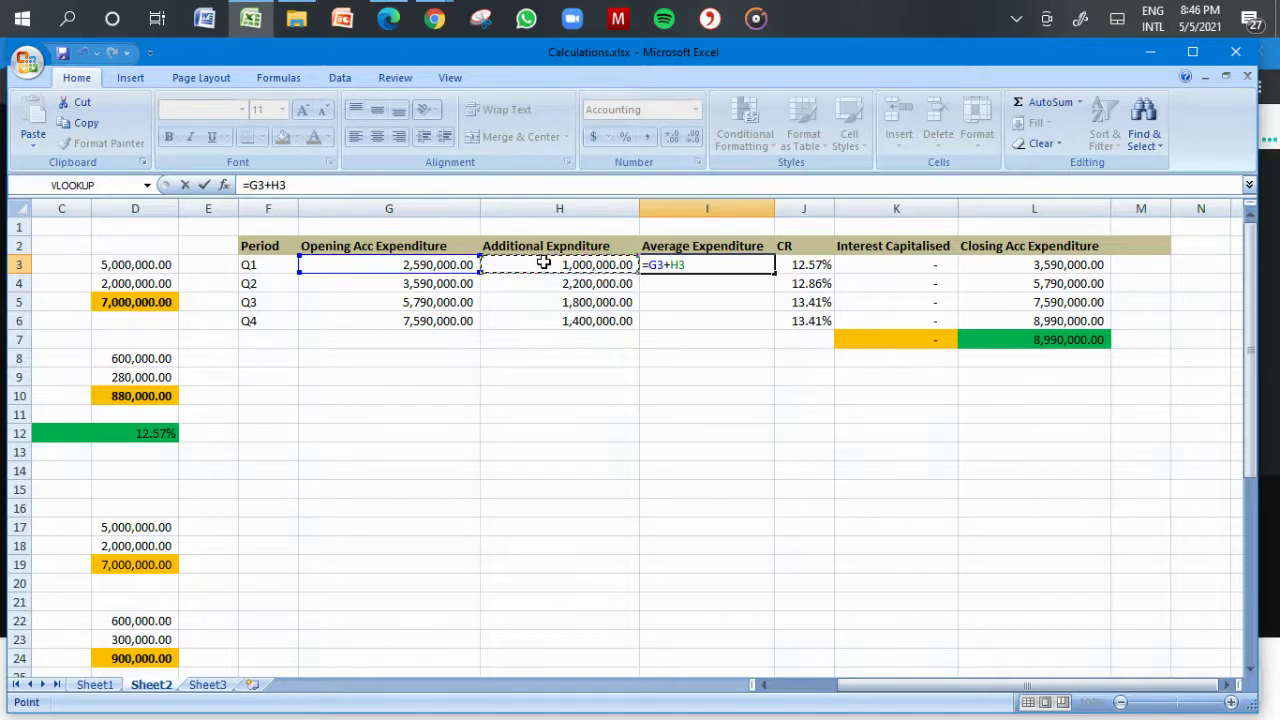
type("/2")
key("Return")
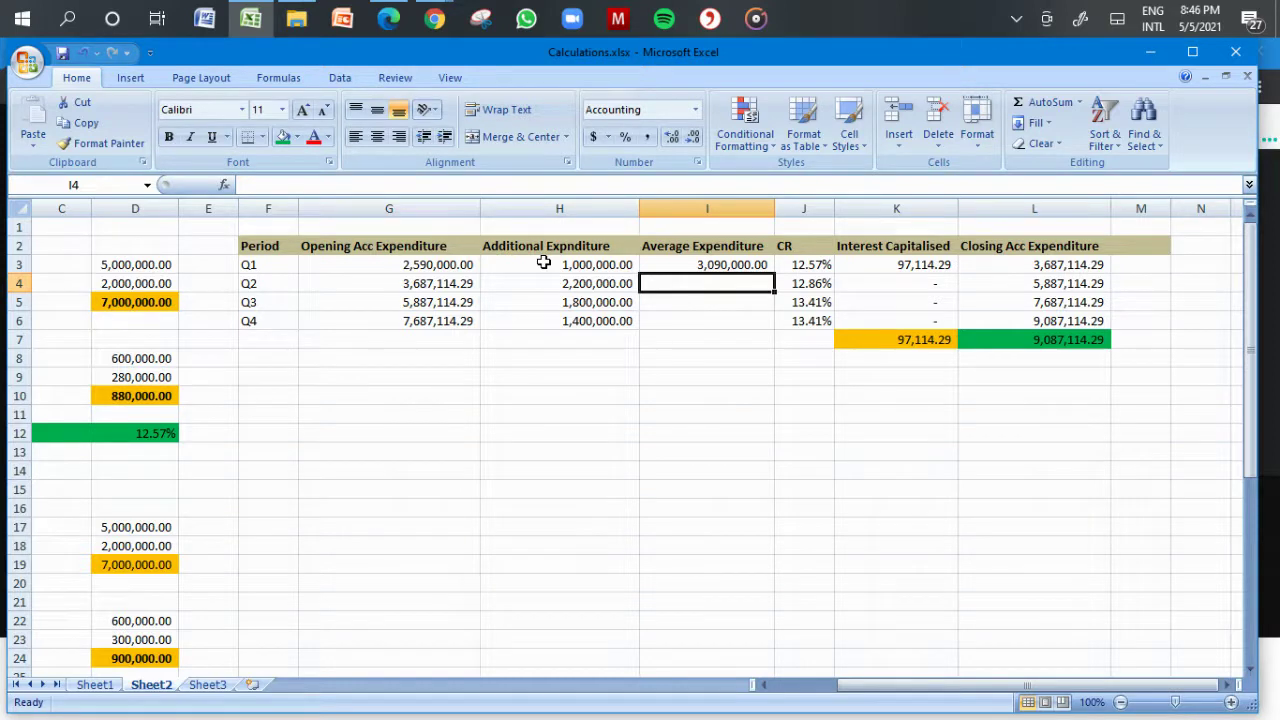
Step: Copy the Q1 even-payment formula into I4:I6 for Q2 to Q4 and inspect the Q2 formula
key("Up")
key("ctrl+c")
key("Down")
key("shift+Down")
key("shift+Down")
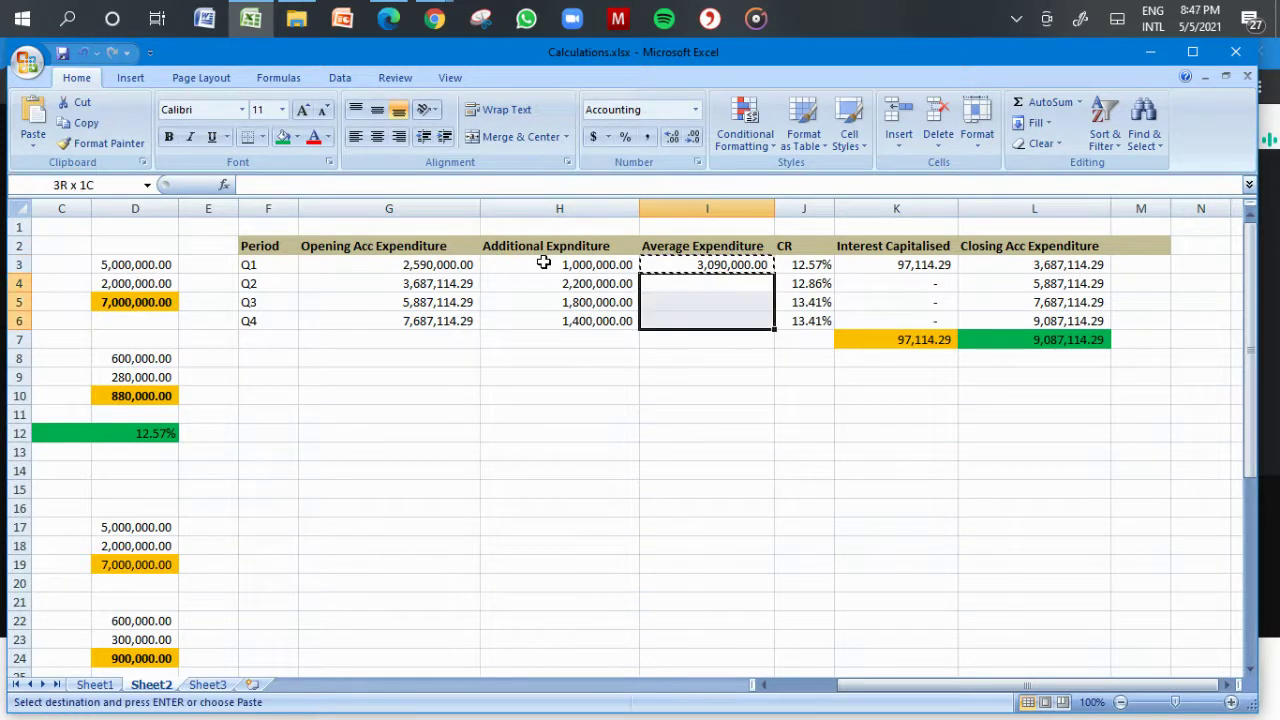
key("ctrl+v")
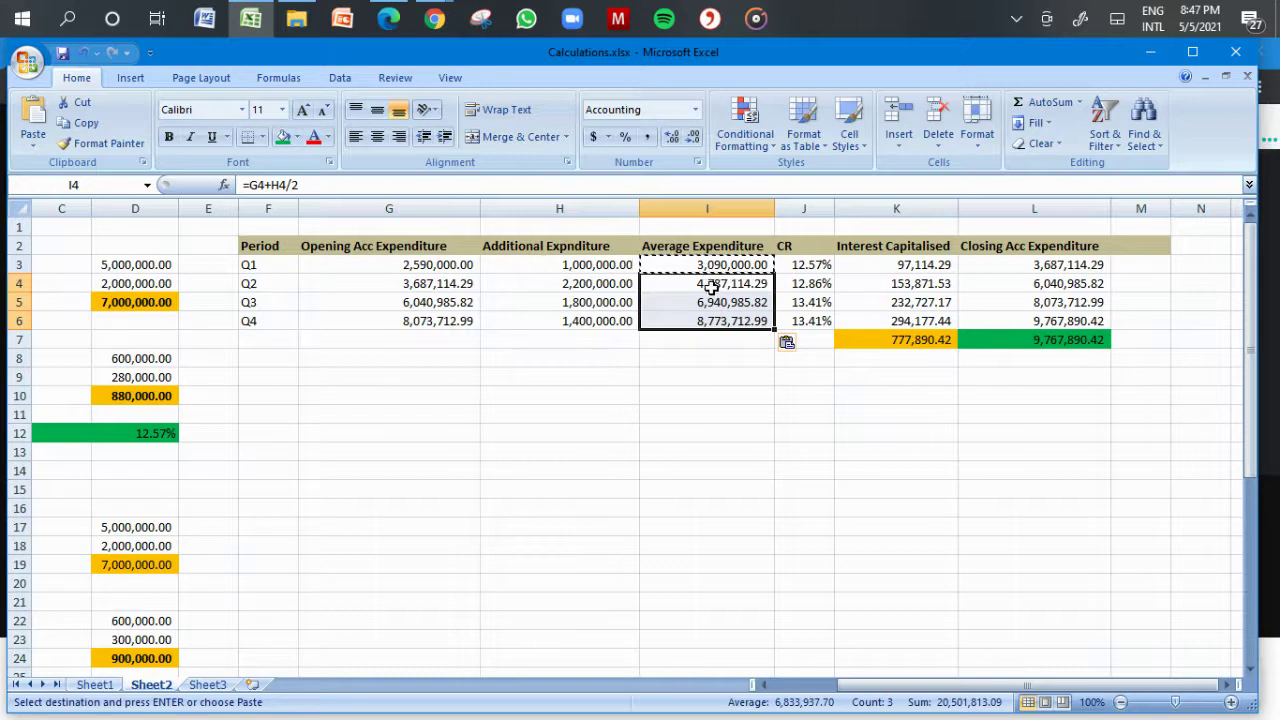
double_click(710, 287)
key("Return")
Step: Clear the even-payment formulas from the Average Expenditure cells I3:I6
key("Up")
key("Up")
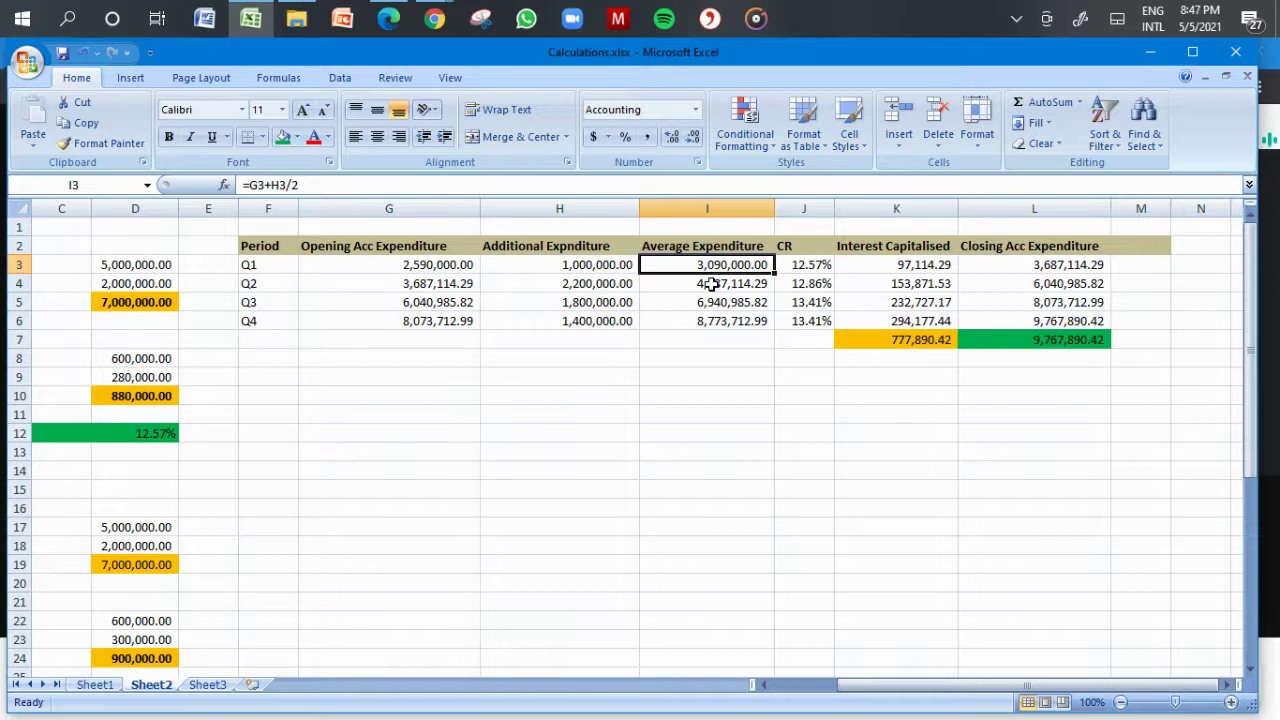
key("shift+Down")
key("shift+Down")
key("shift+Down")
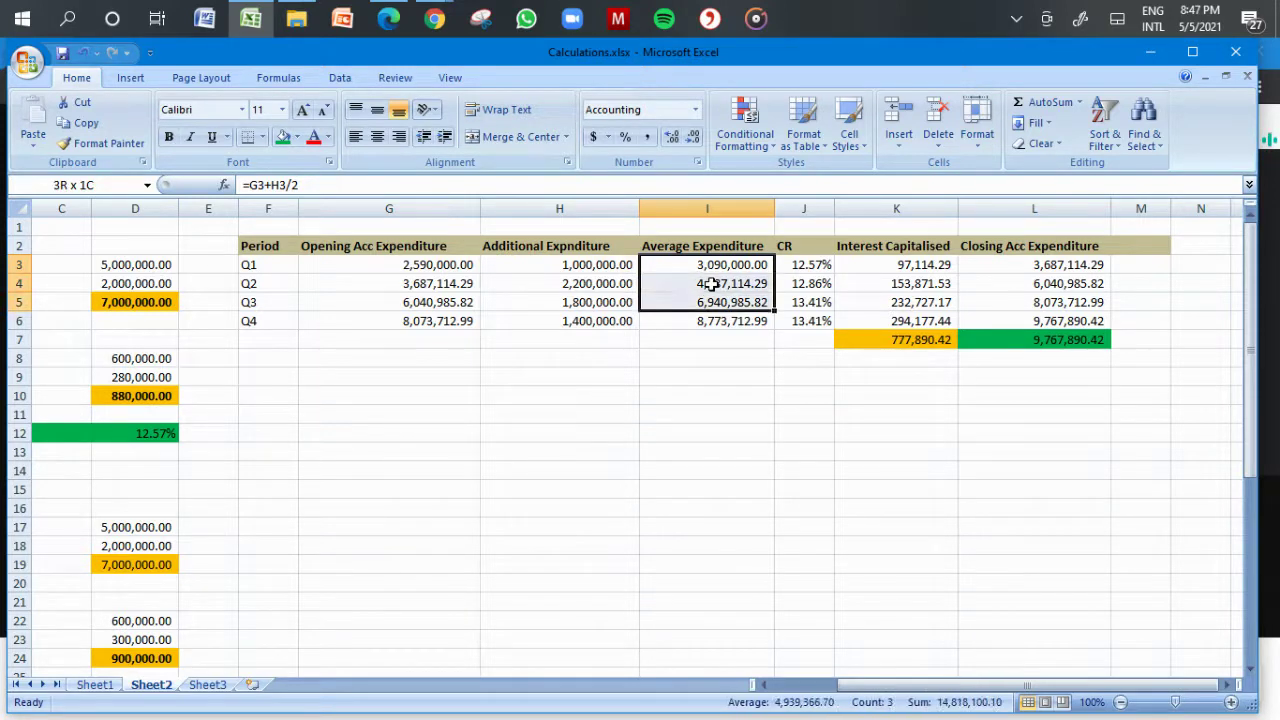
key("Delete")
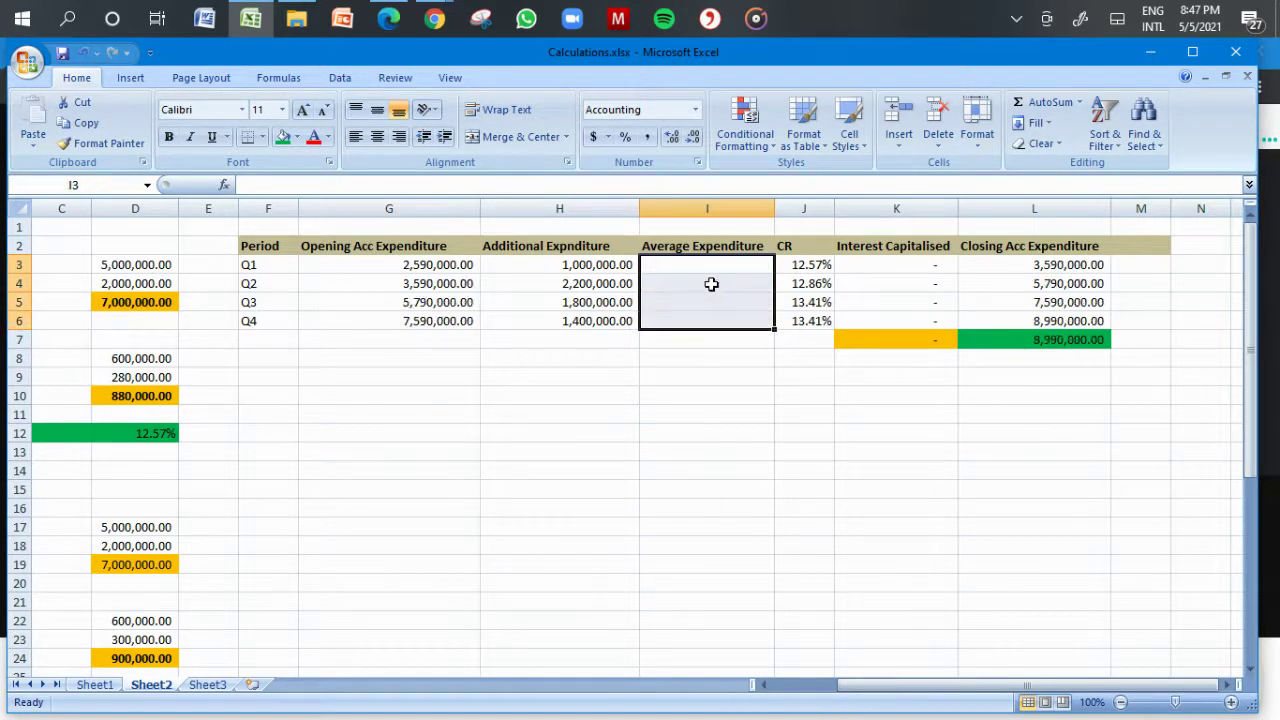
left_click(792, 415)
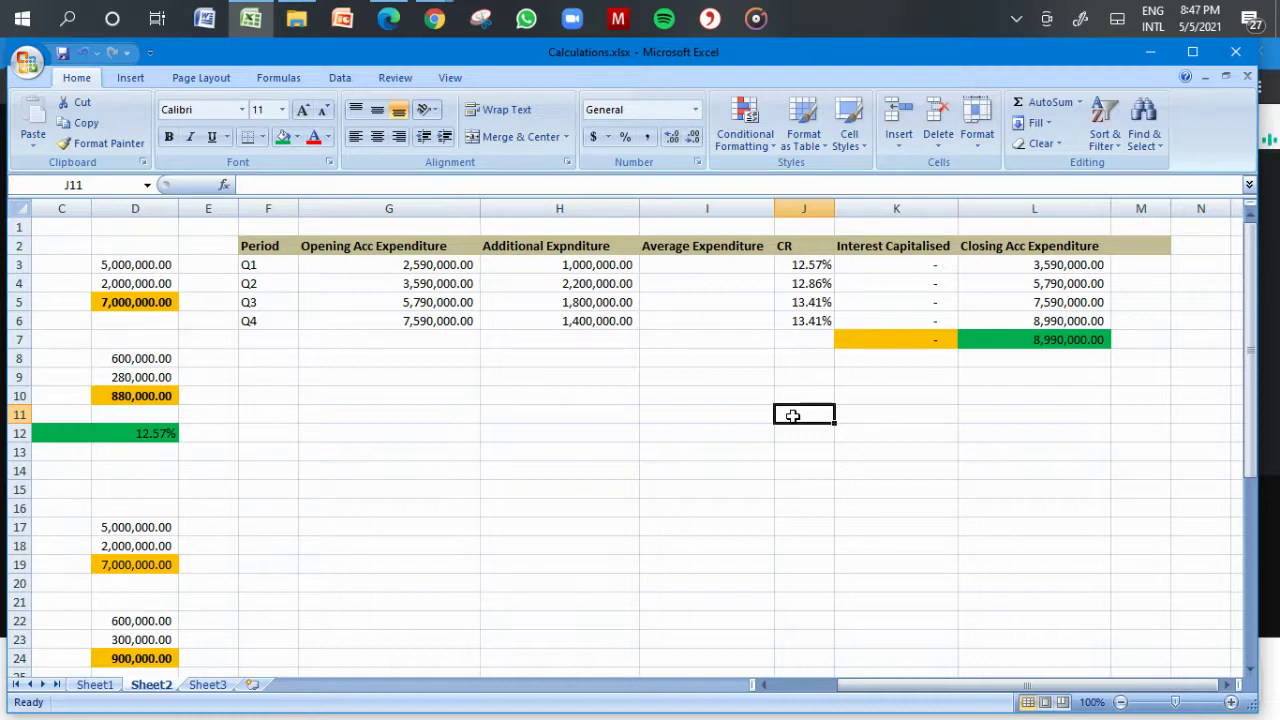
Step: Enter the beginning-of-period formula =G3+H3 as the Q1 Average Expenditure in cell I3
left_click(745, 264)
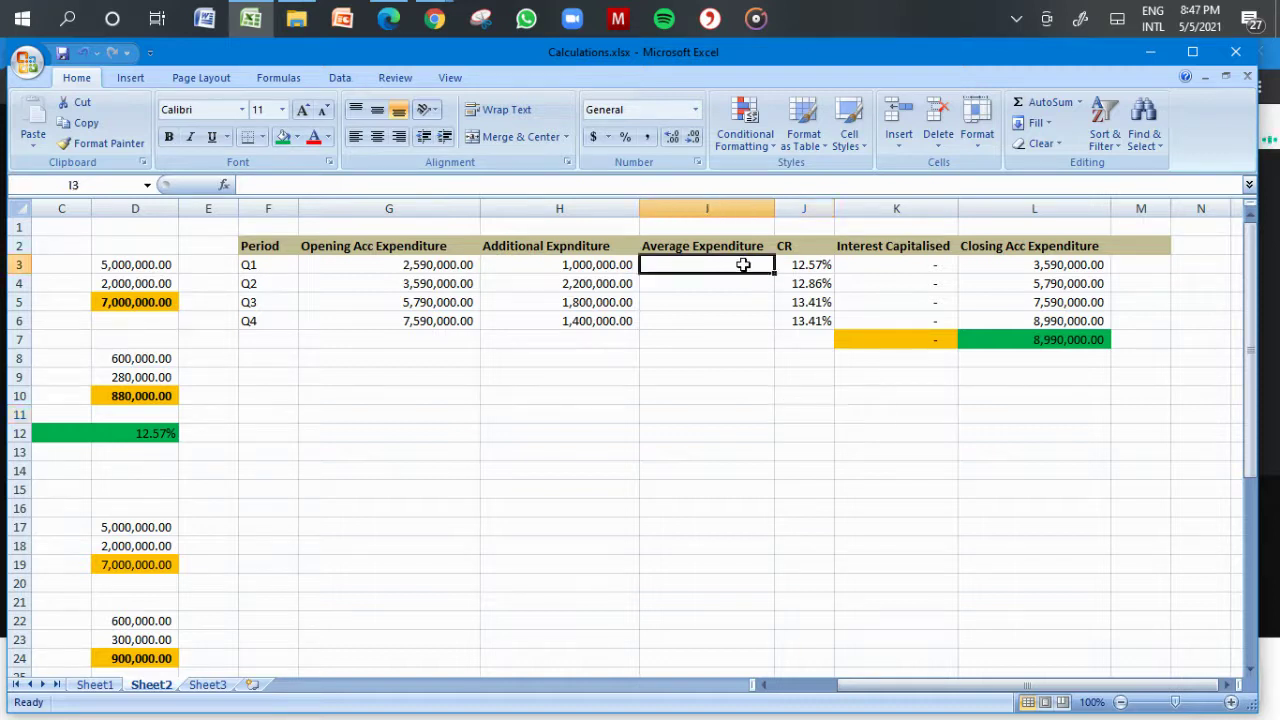
type("=")
left_click(453, 265)
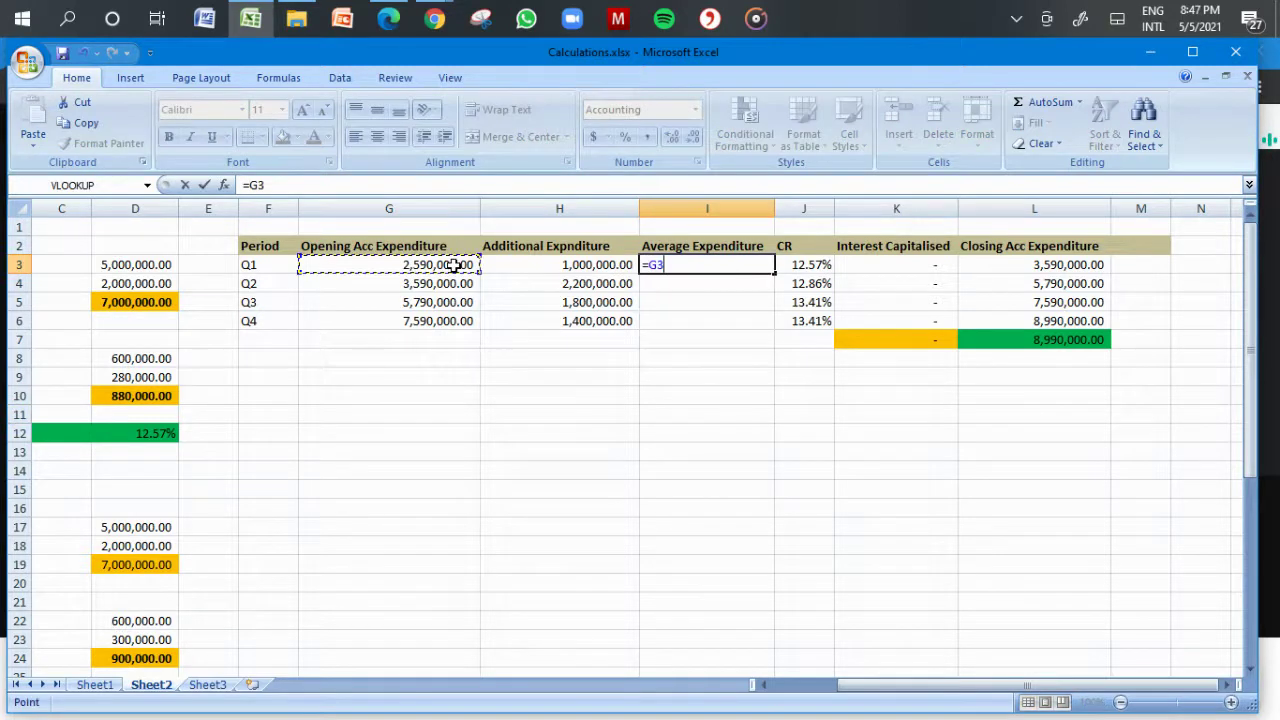
type("+")
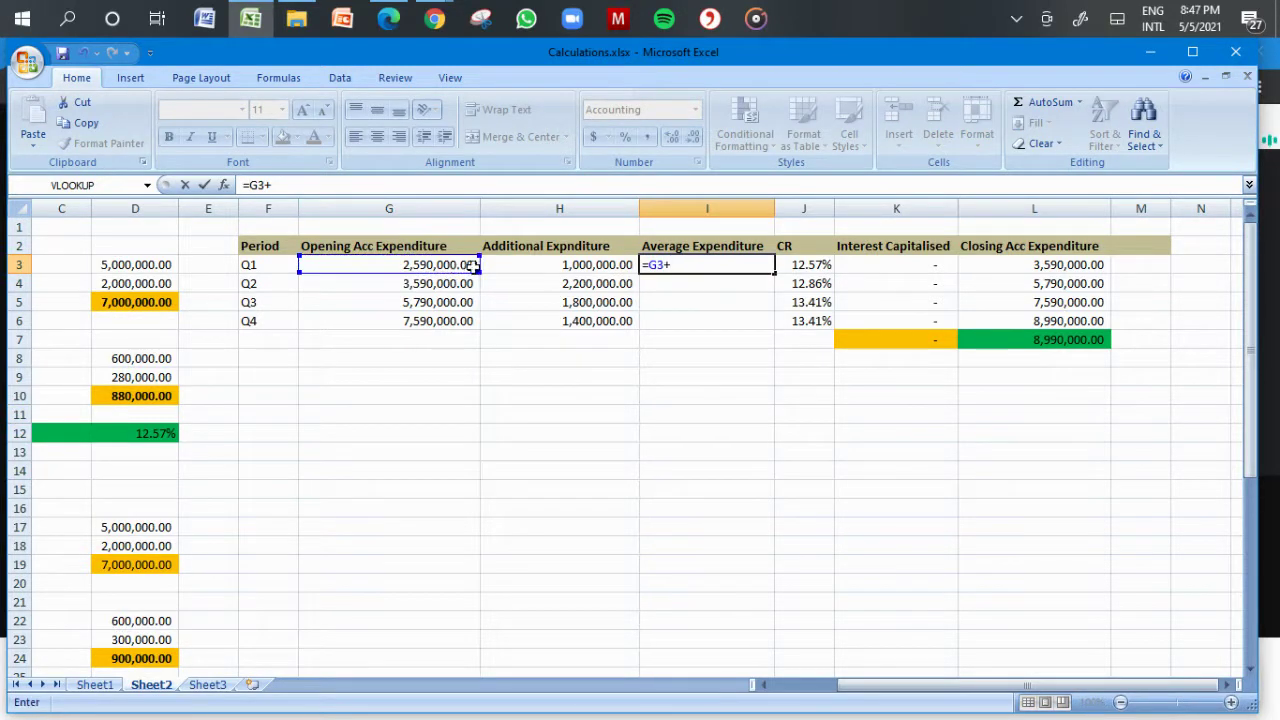
left_click(496, 265)
key("Return")
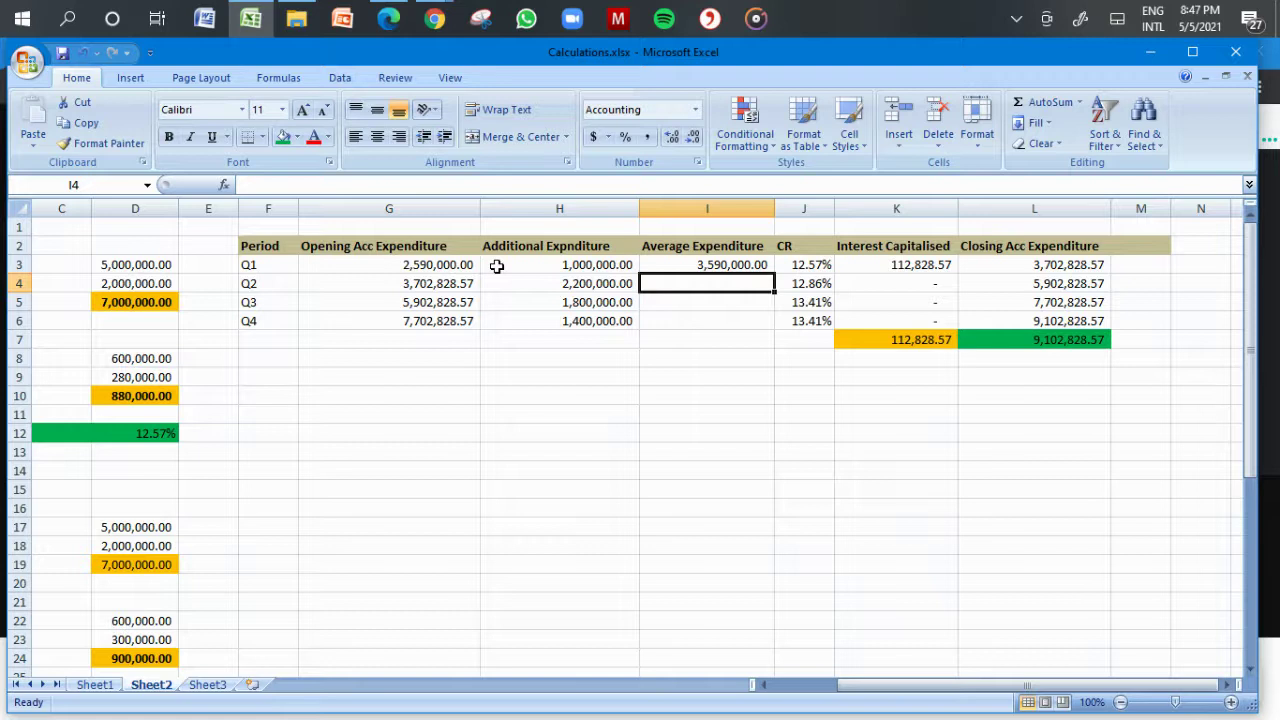
Step: Copy the Q1 beginning-of-period formula into I4, I5 and I6, and inspect the Q1 formula
key("Up")
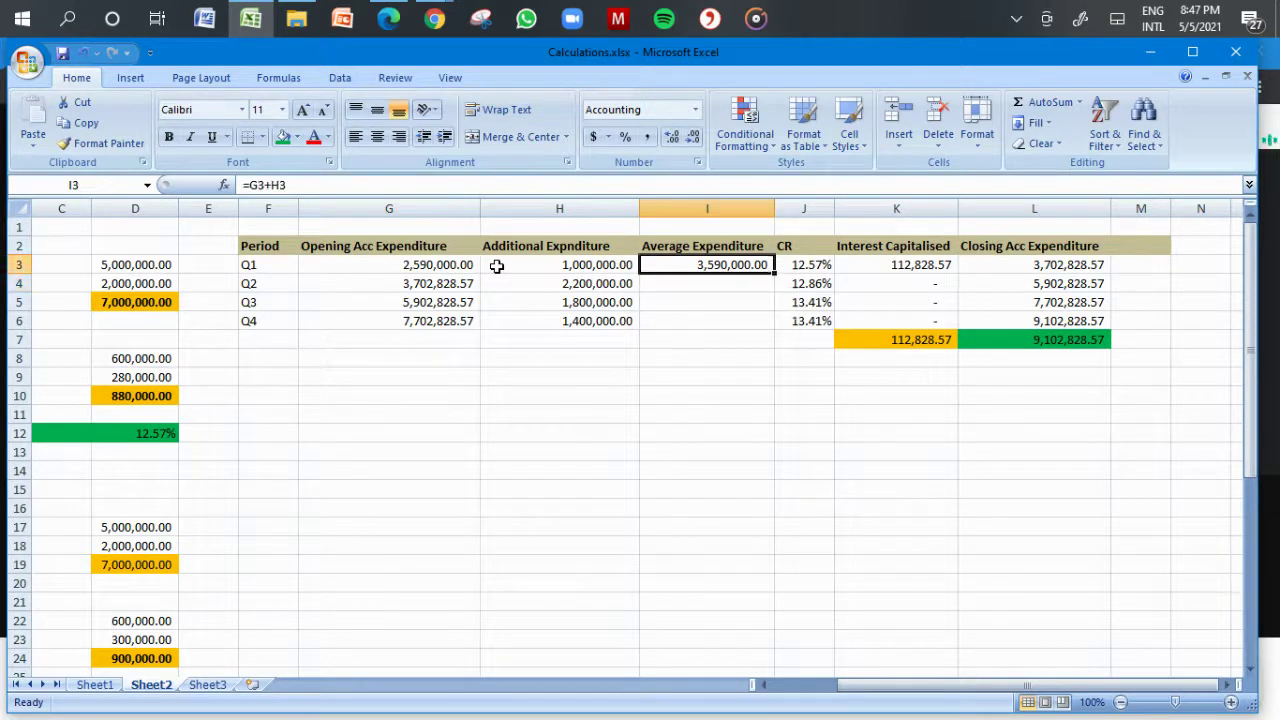
key("ctrl+c")
key("Down")
key("ctrl+v")
key("Down")
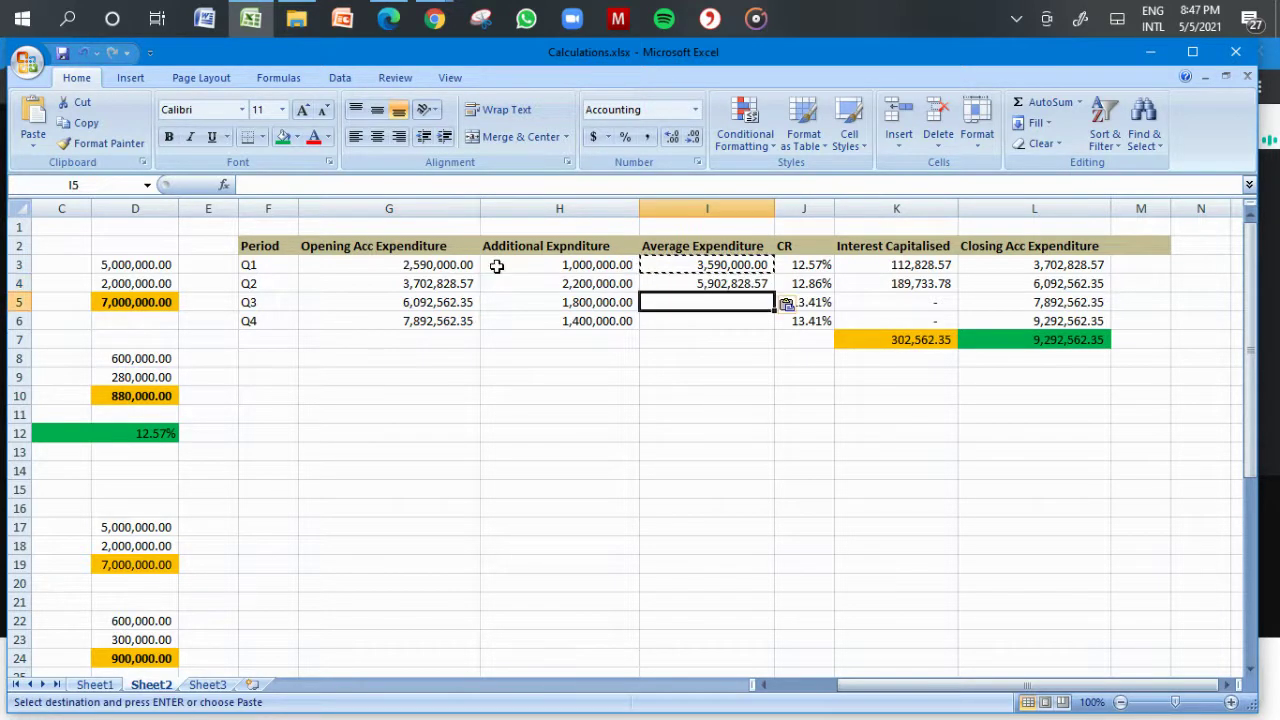
key("ctrl+v")
key("Down")
key("ctrl+v")
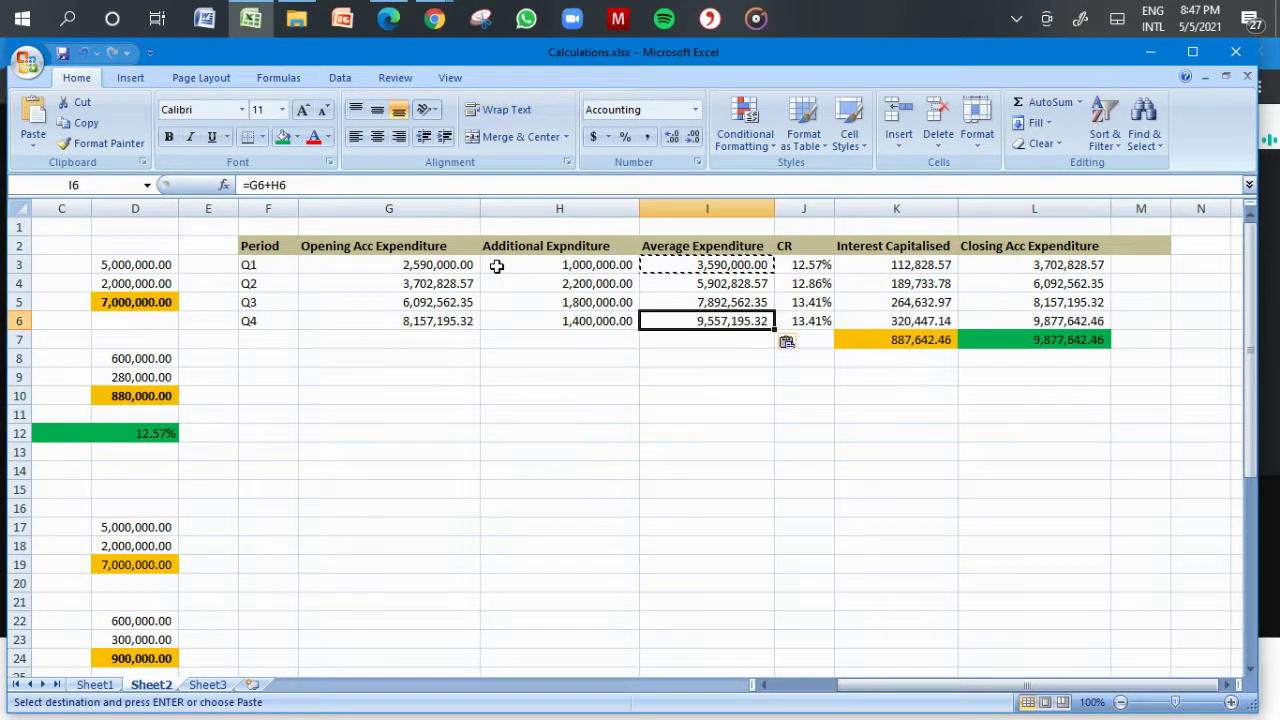
double_click(729, 264)
key("Return")
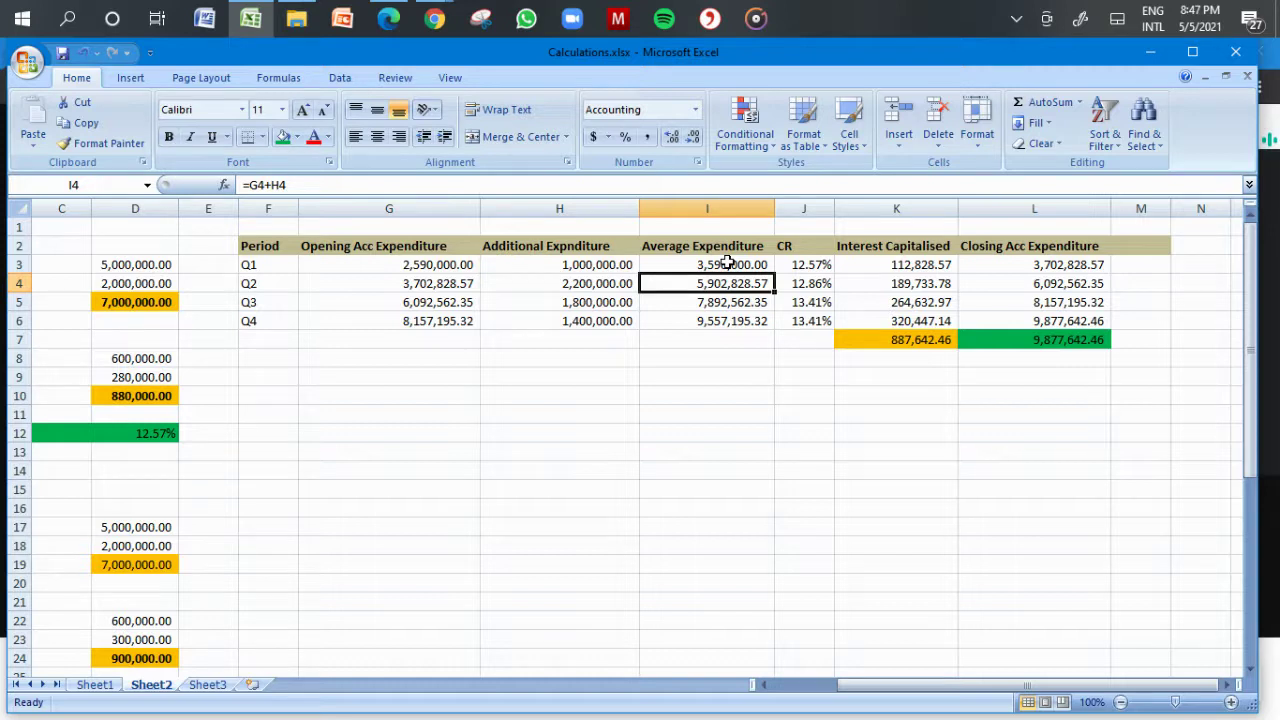
Step: Clear the beginning-of-period formulas from the Average Expenditure cells I3:I6
left_click(729, 264)
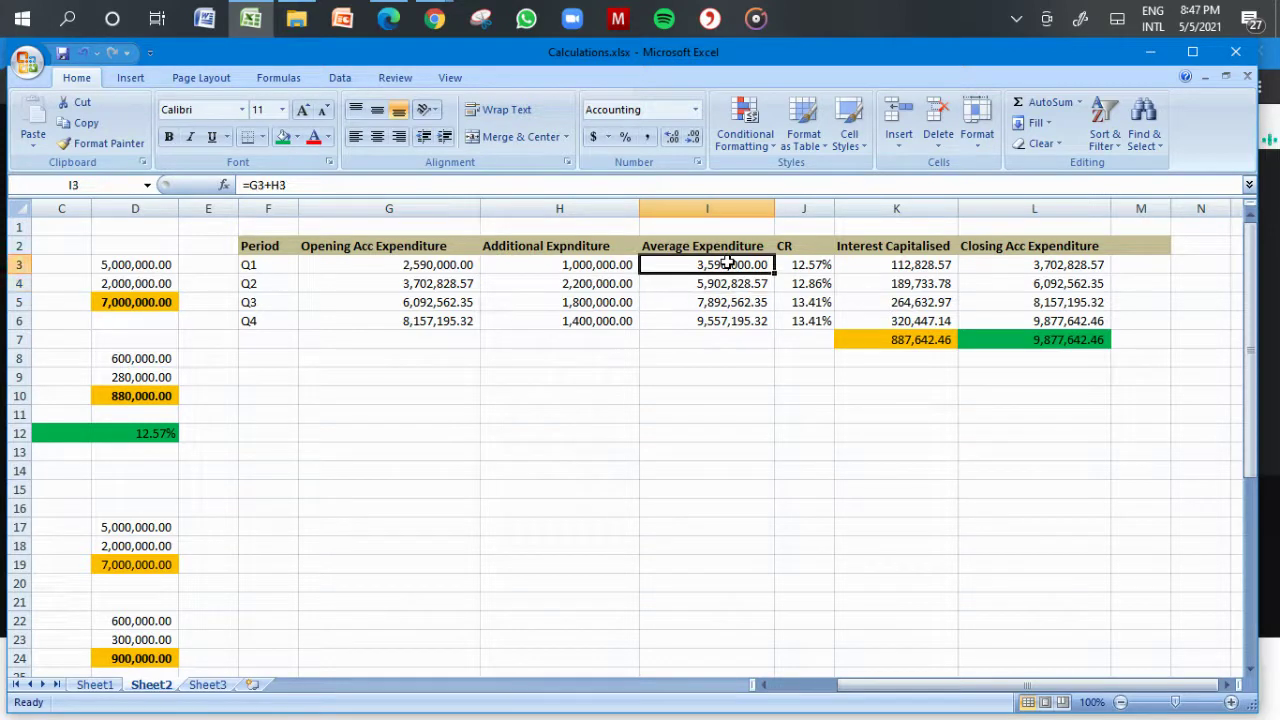
key("shift+Down")
key("shift+Down")
key("shift+Down")
key("Delete")
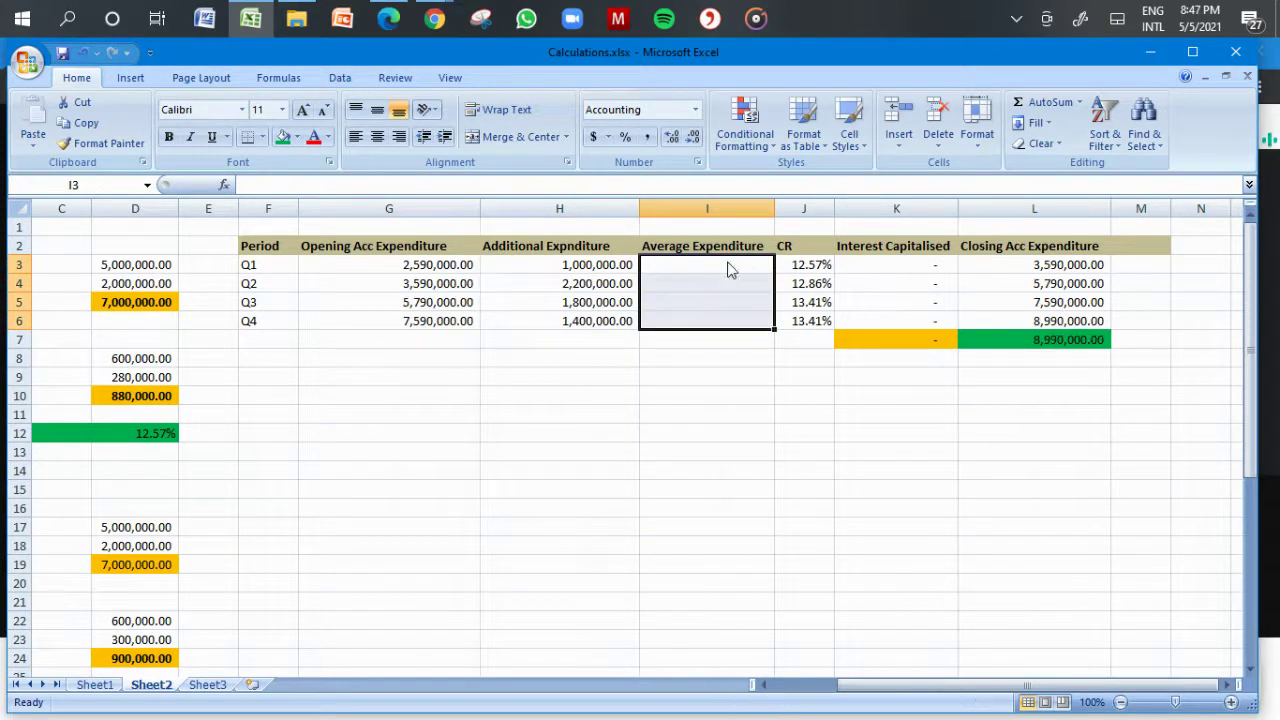
Step: Enter the end-of-period formula =G3 as the Q1 Average Expenditure in cell I3
left_click(721, 268)
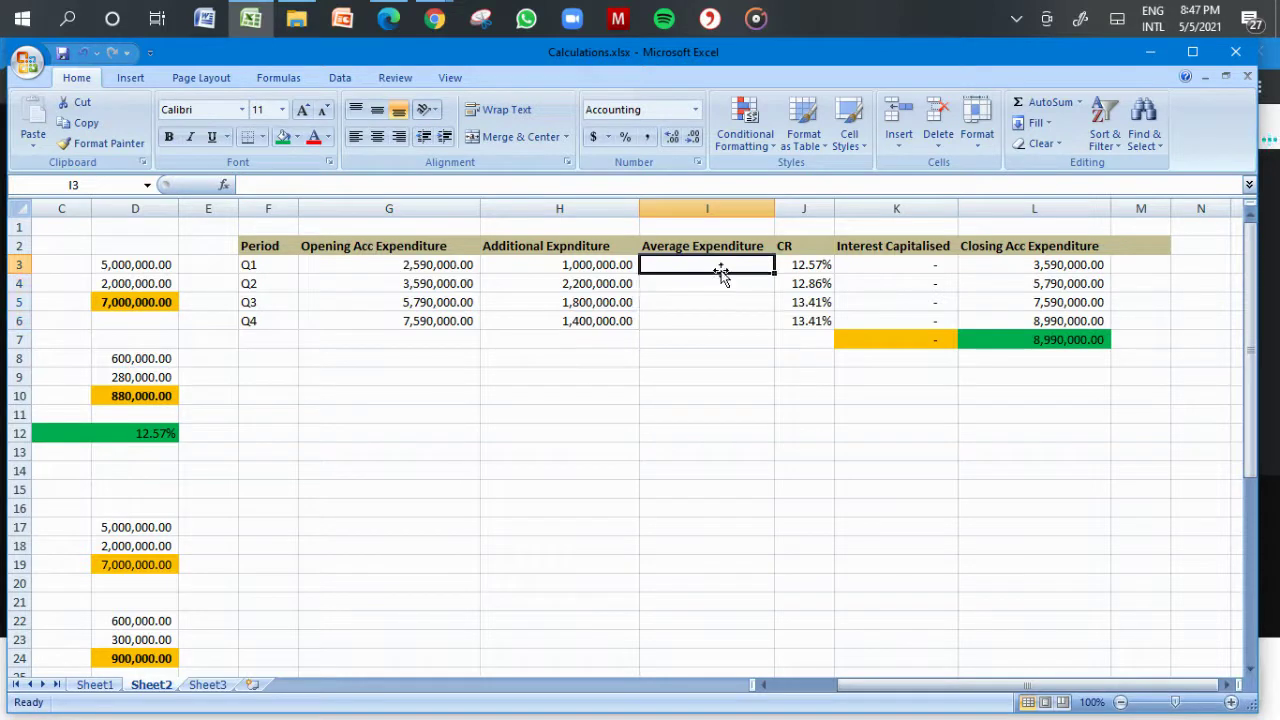
type("=")
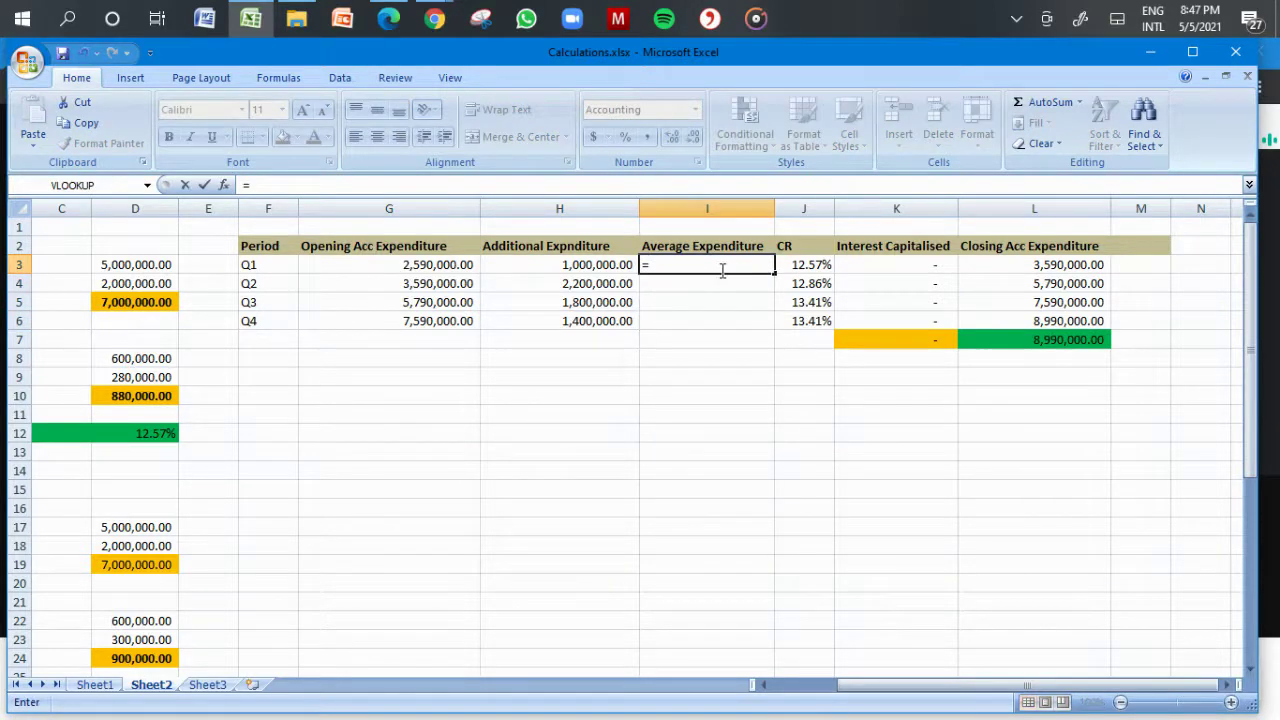
left_click(441, 265)
key("Return")
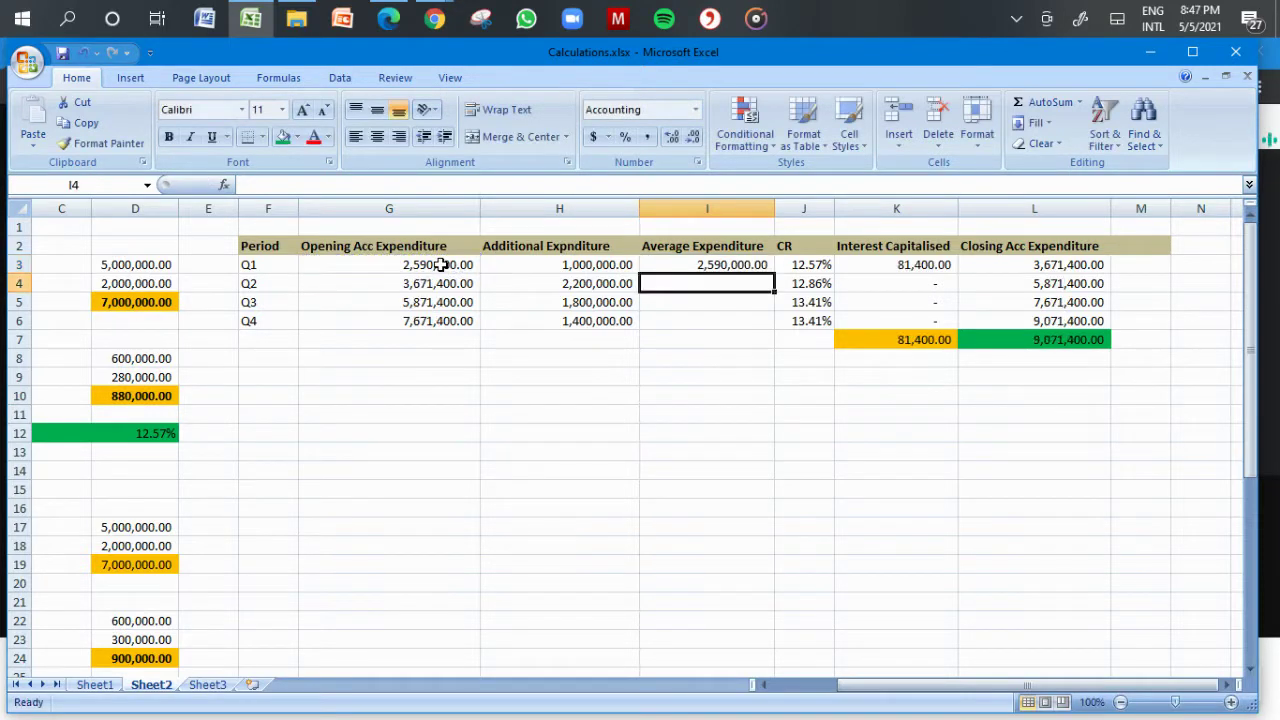
left_click(594, 265)
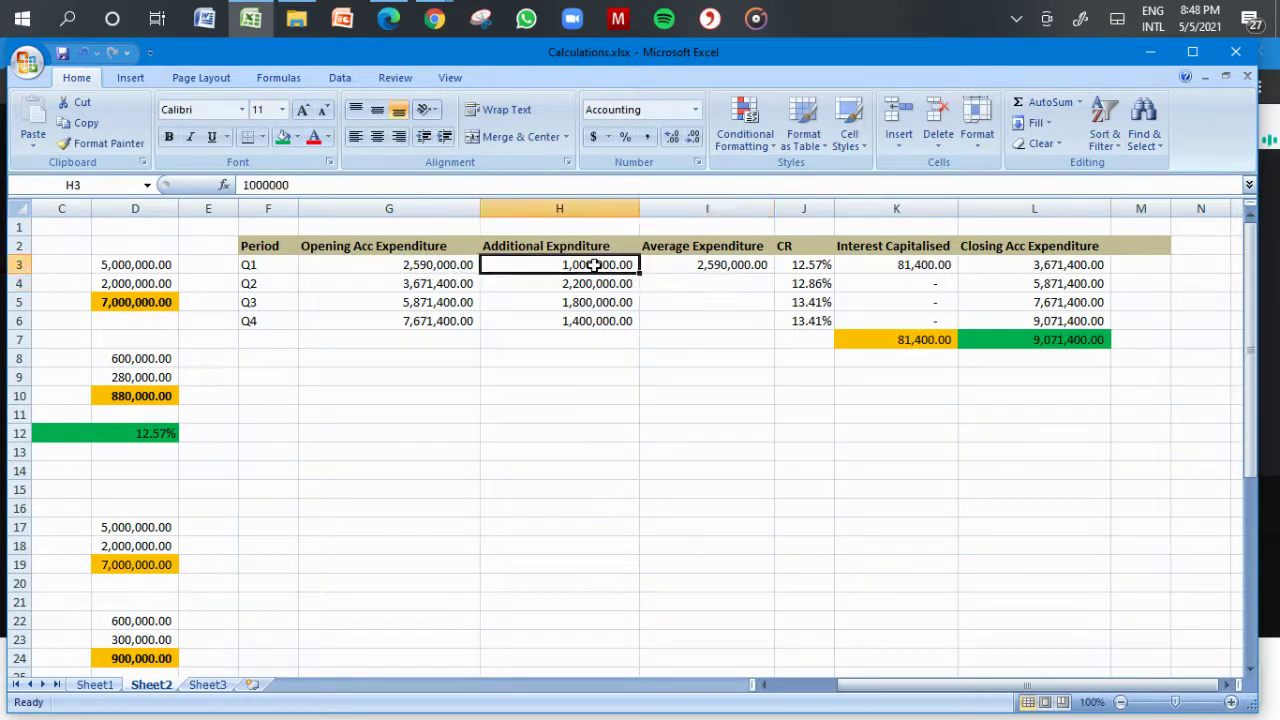
key("Right")
key("ctrl+c")
key("Down")
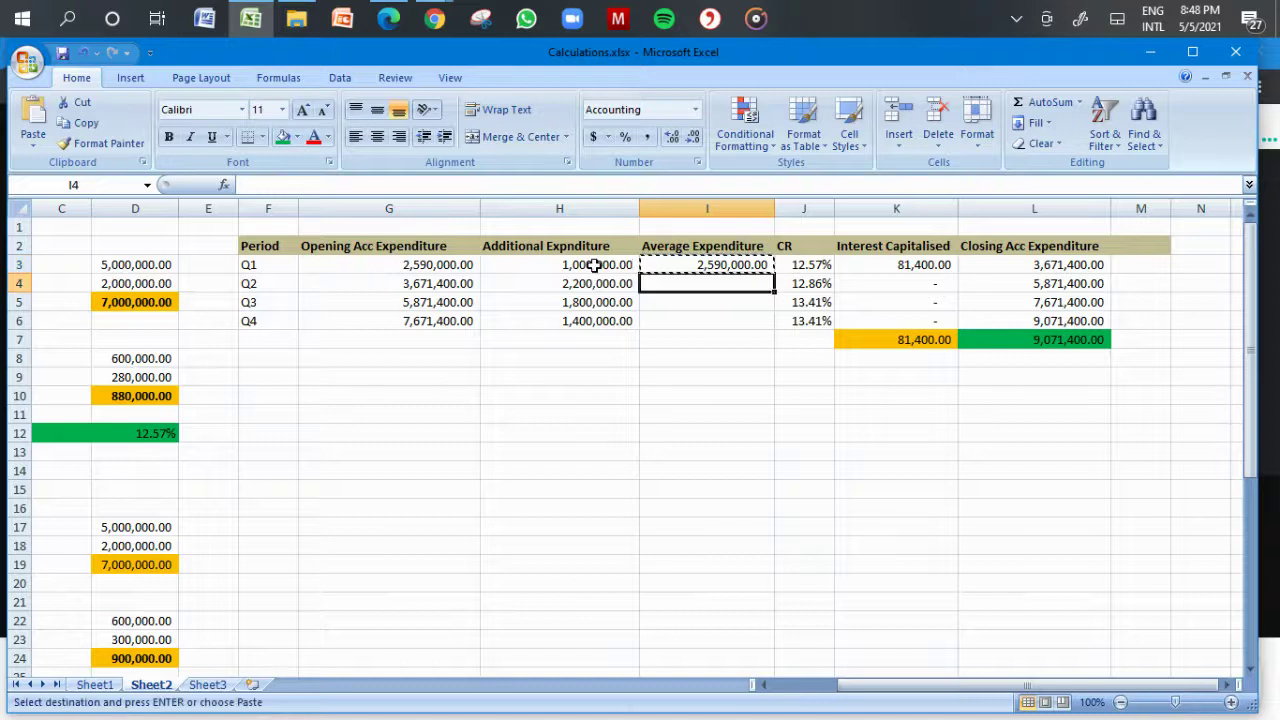
Step: Enter the end-of-period formulas =G4, =G5 and =G6 as the Q2, Q3 and Q4 Average Expenditure in cells I4:I6
type("=")
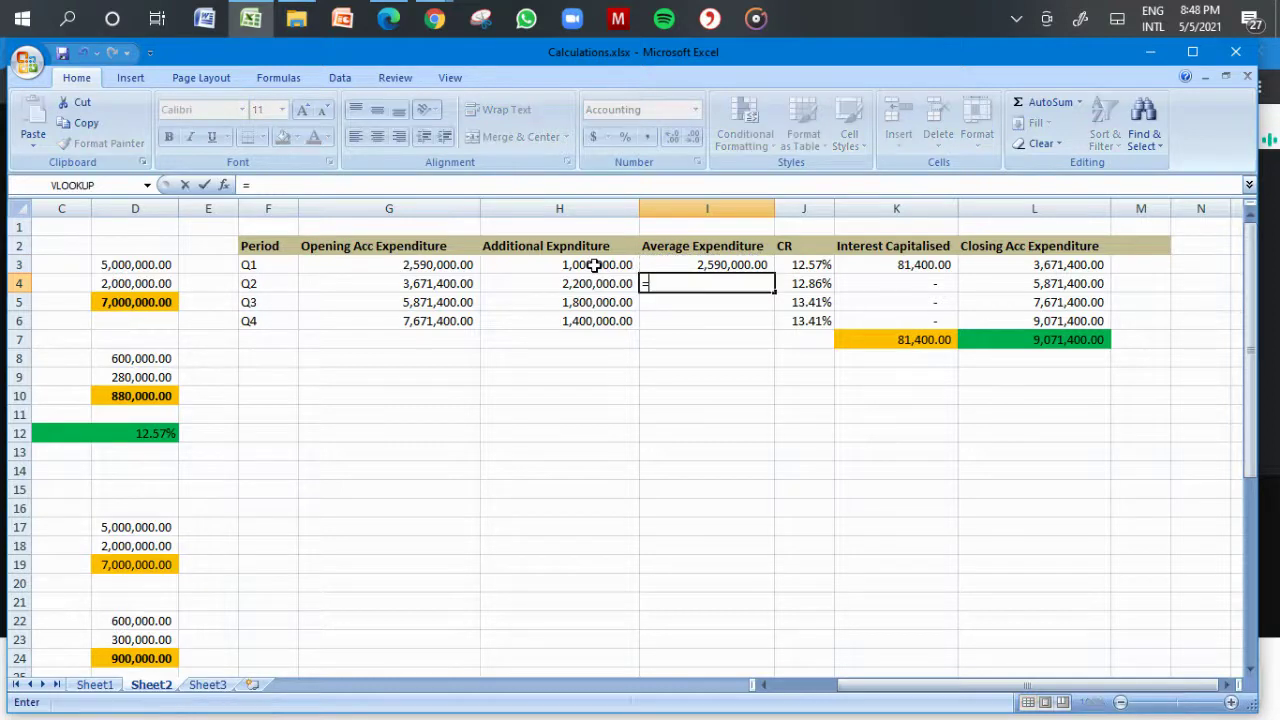
left_click(462, 283)
key("Return")
type("=")
left_click(455, 301)
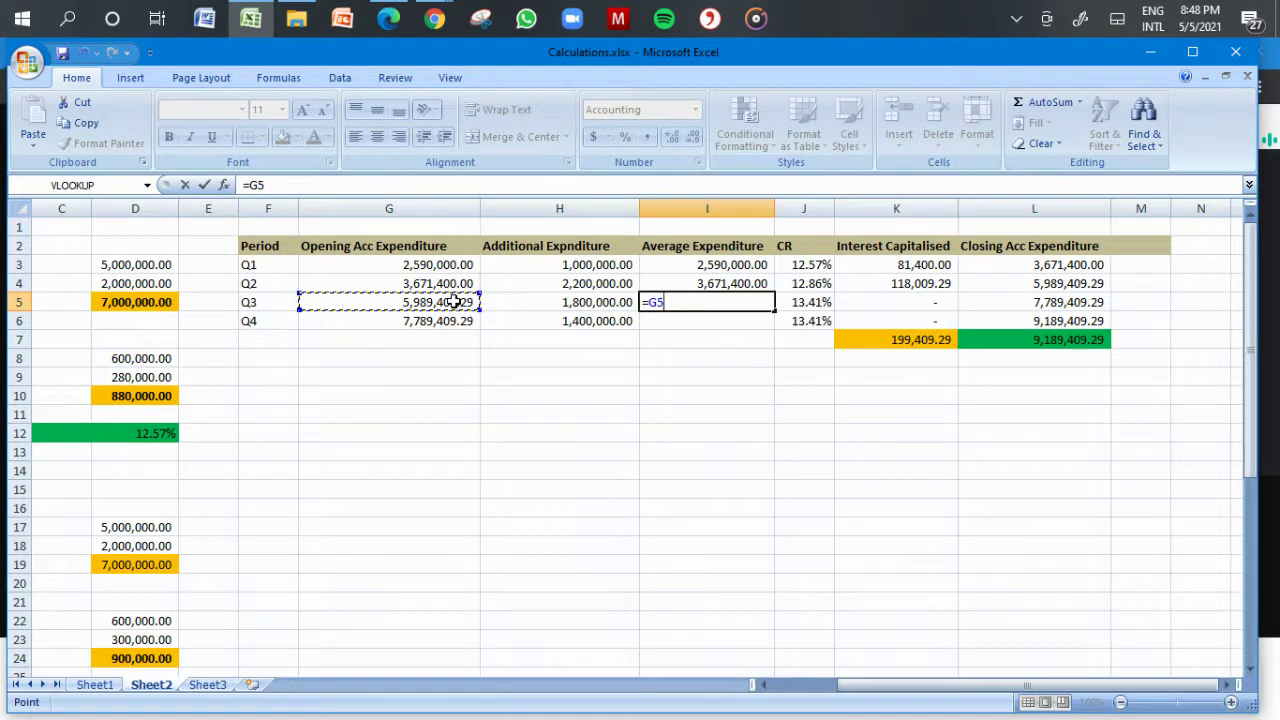
key("Return")
type("=")
left_click(455, 320)
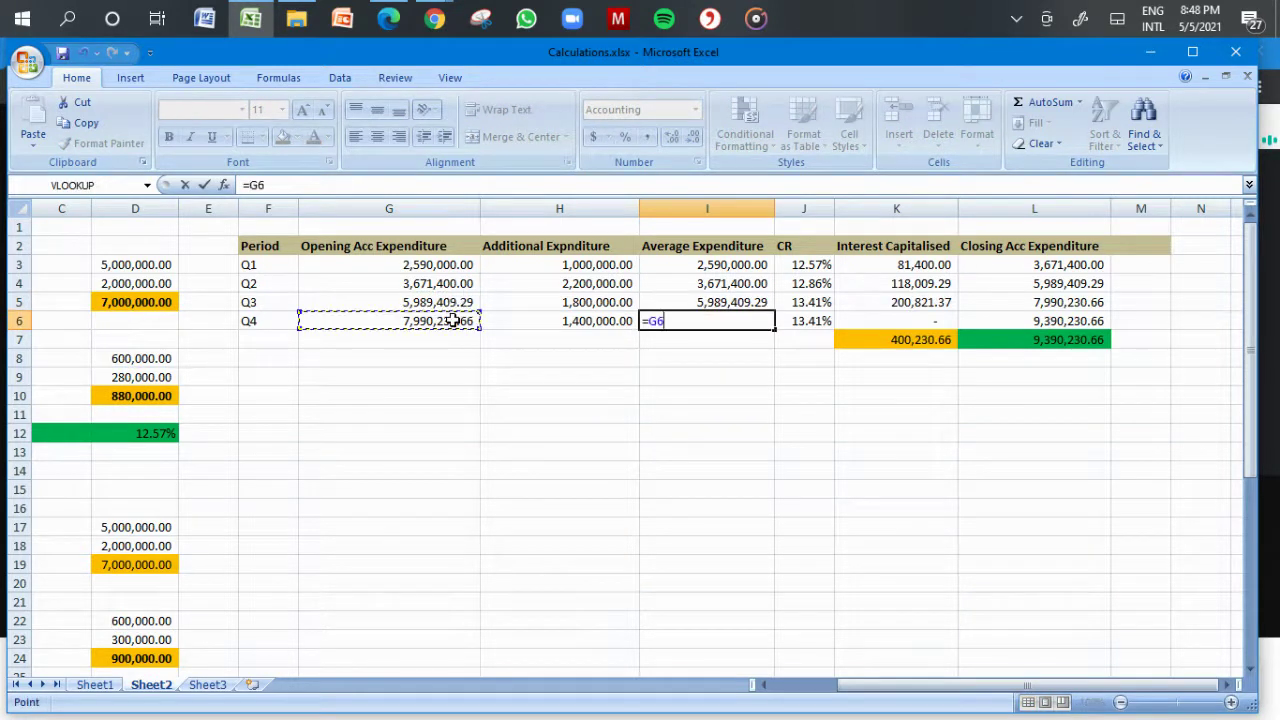
key("Return")
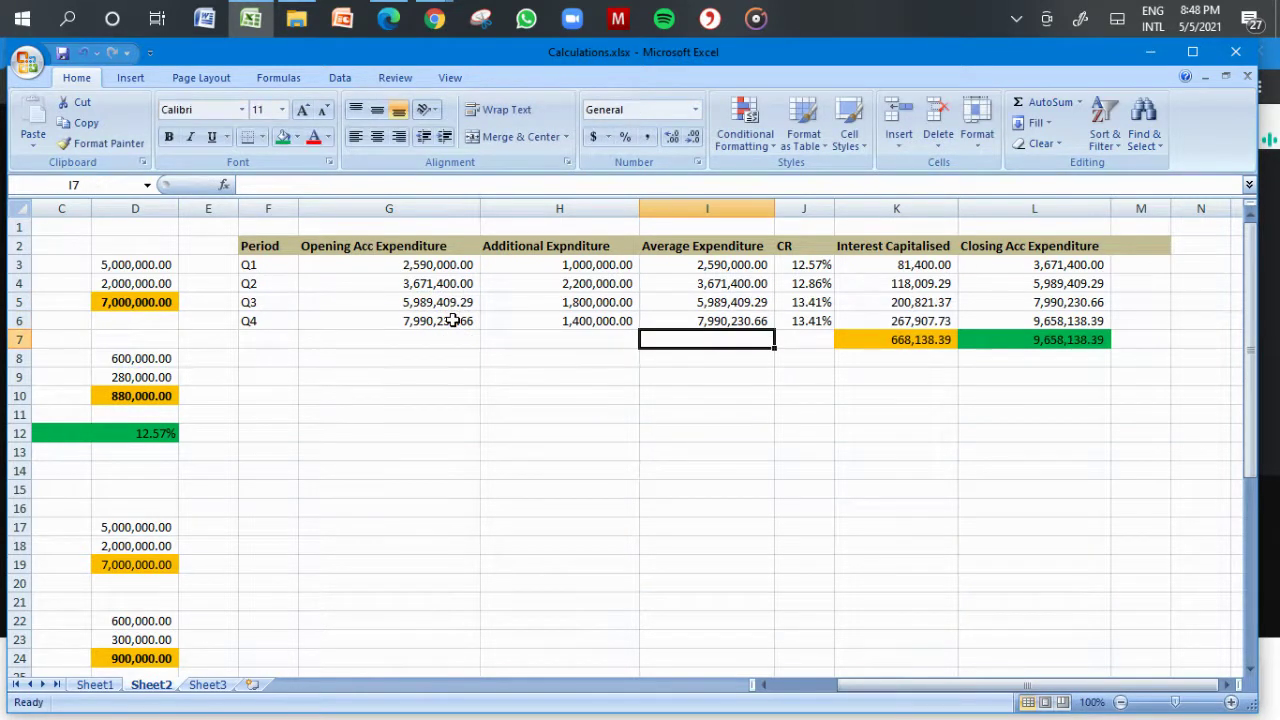
left_click(404, 404)
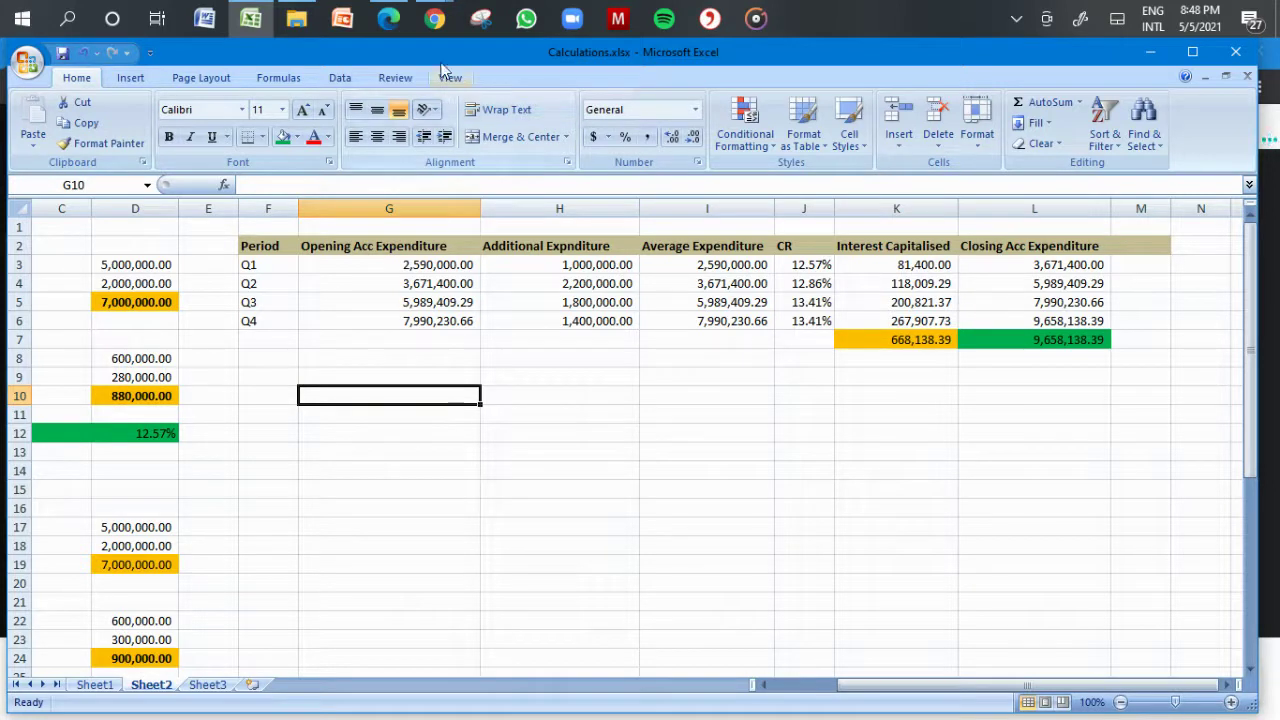
Step: Switch to the Google Meet call in Chrome
left_click(437, 18)
left_click(272, 127)
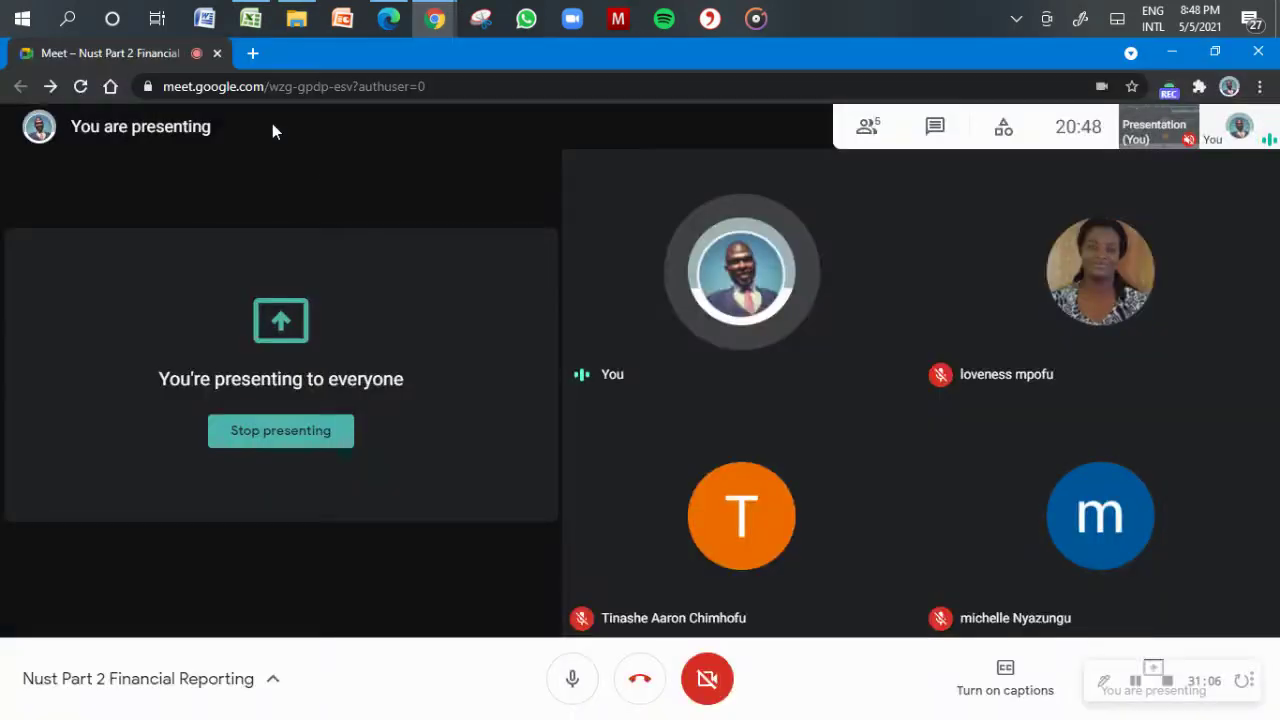